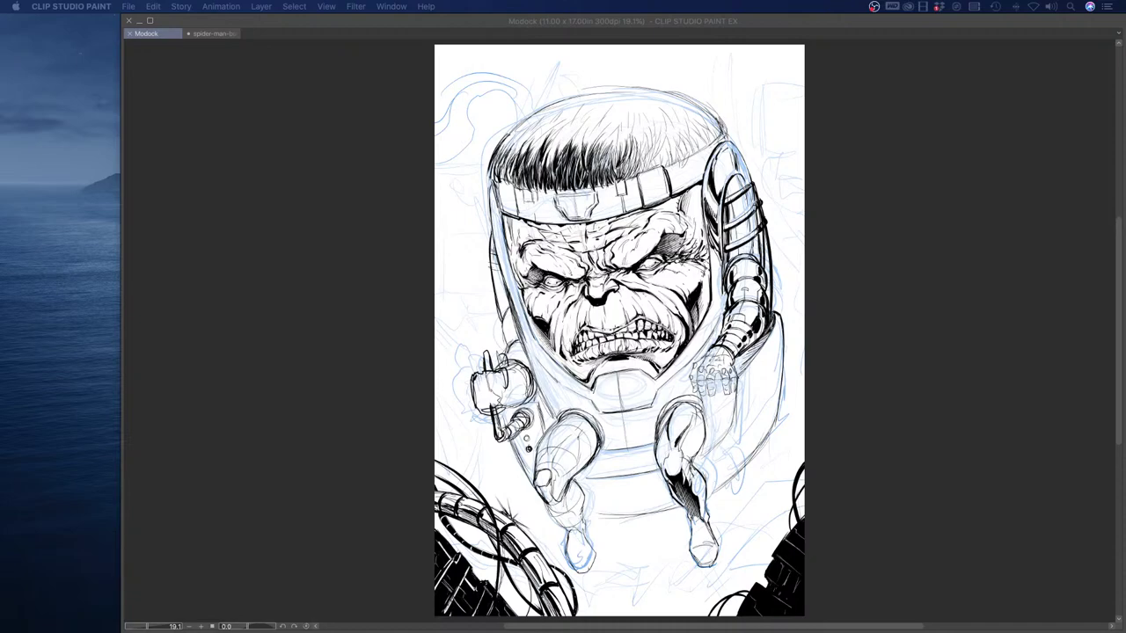
pyautogui.press('Tab')
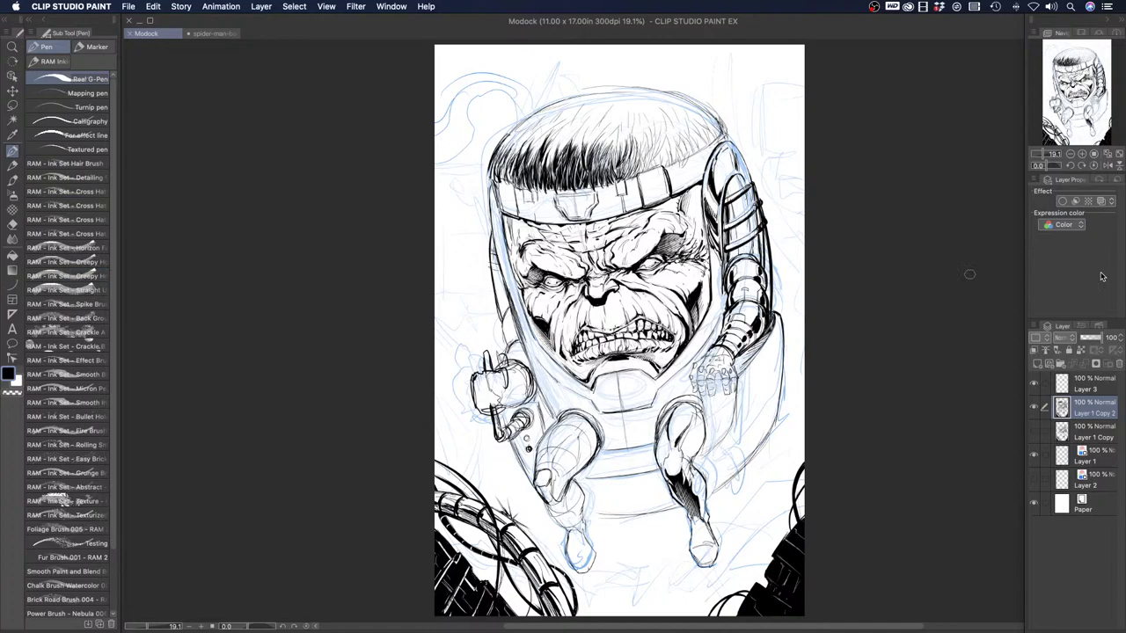
pyautogui.press('Tab')
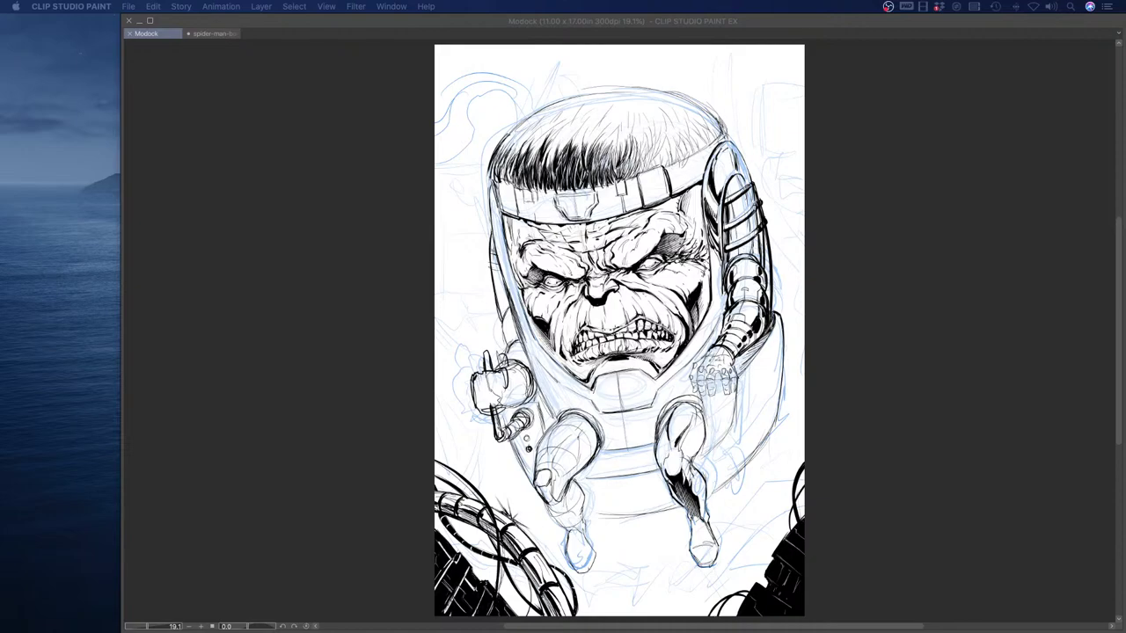
pyautogui.click(406, 254)
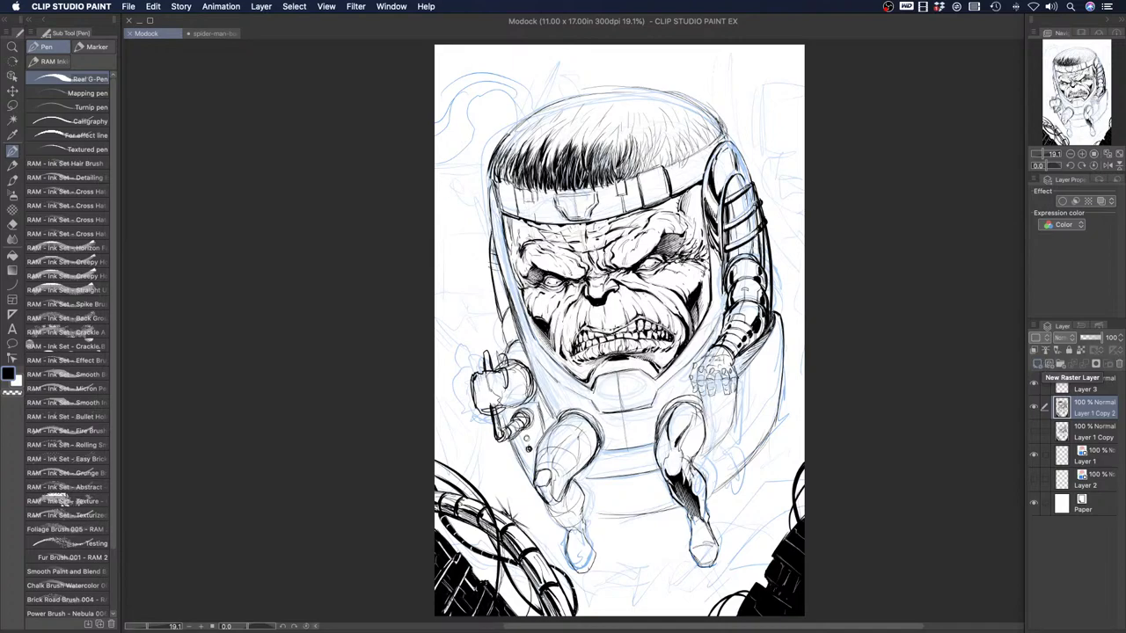
pyautogui.press('Tab')
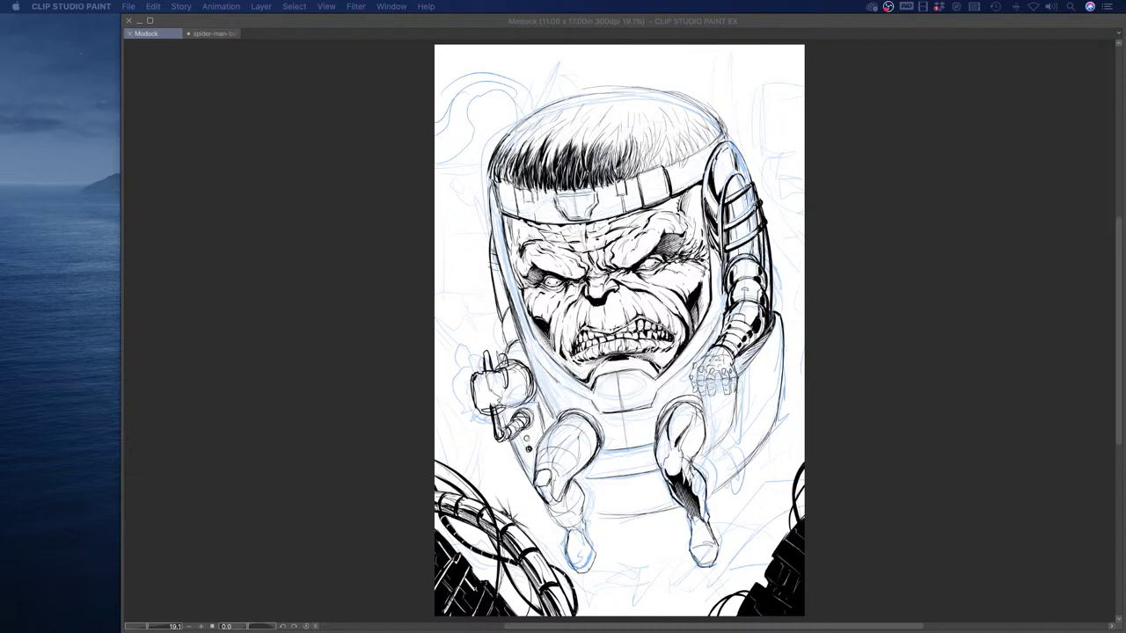
pyautogui.press('Tab')
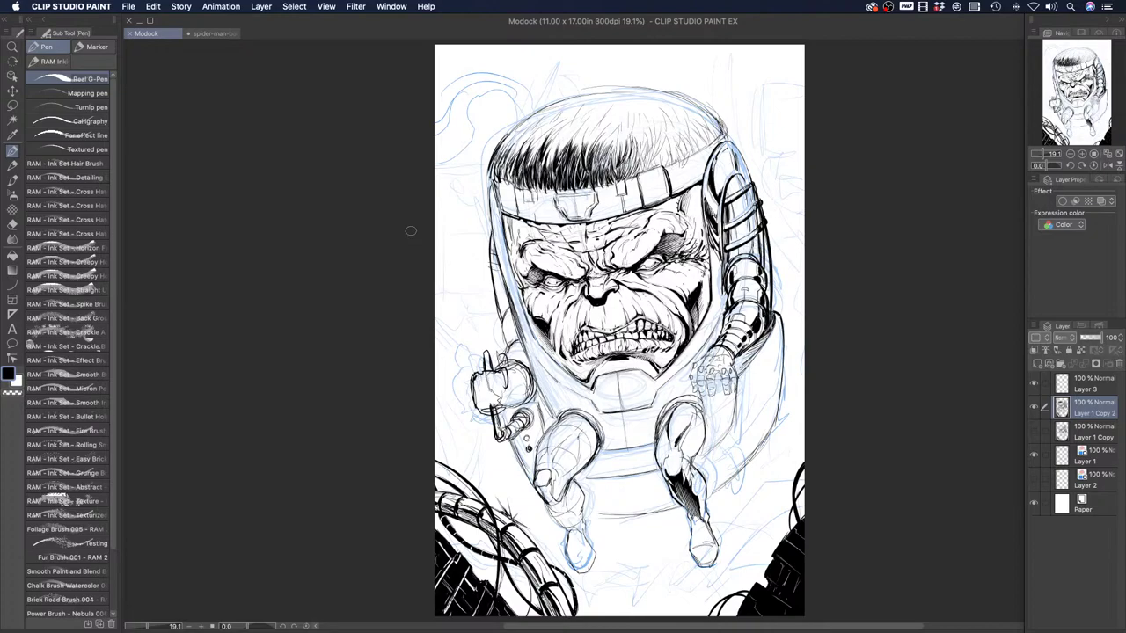
pyautogui.click(402, 339)
pyautogui.click(12, 47)
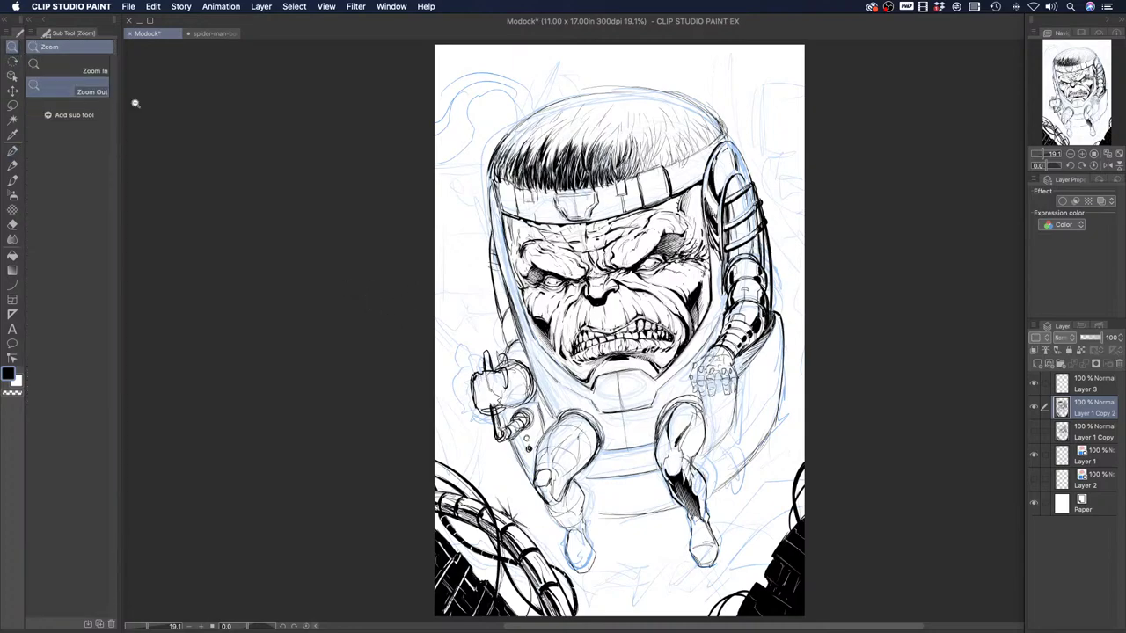
pyautogui.moveTo(486, 308); pyautogui.dragTo(465, 294)
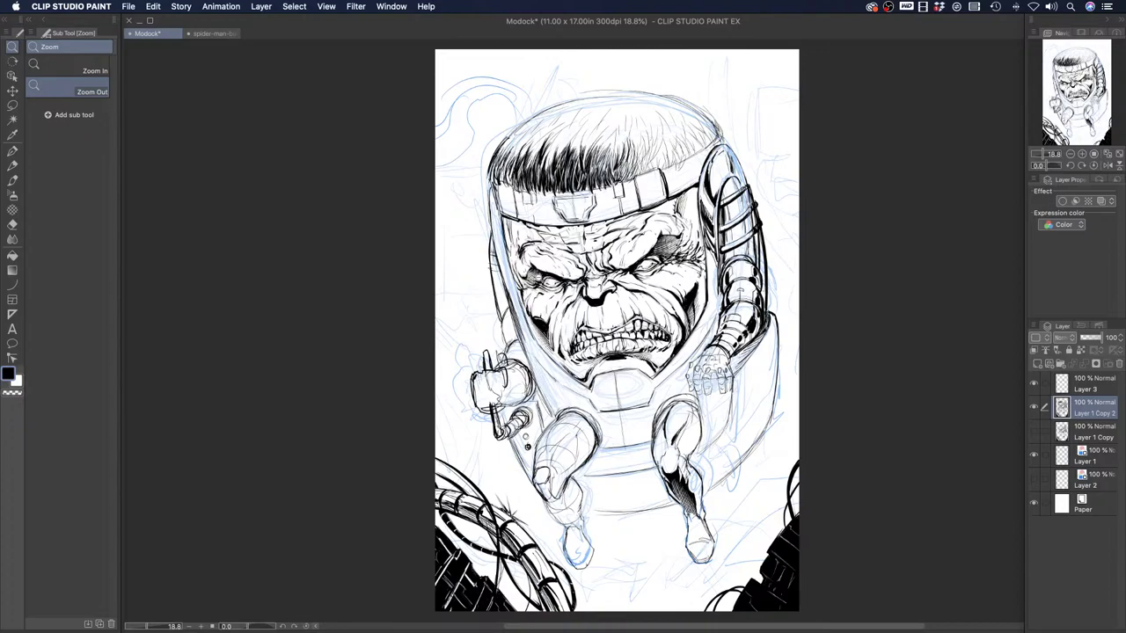
pyautogui.moveTo(545, 274); pyautogui.dragTo(577, 274)
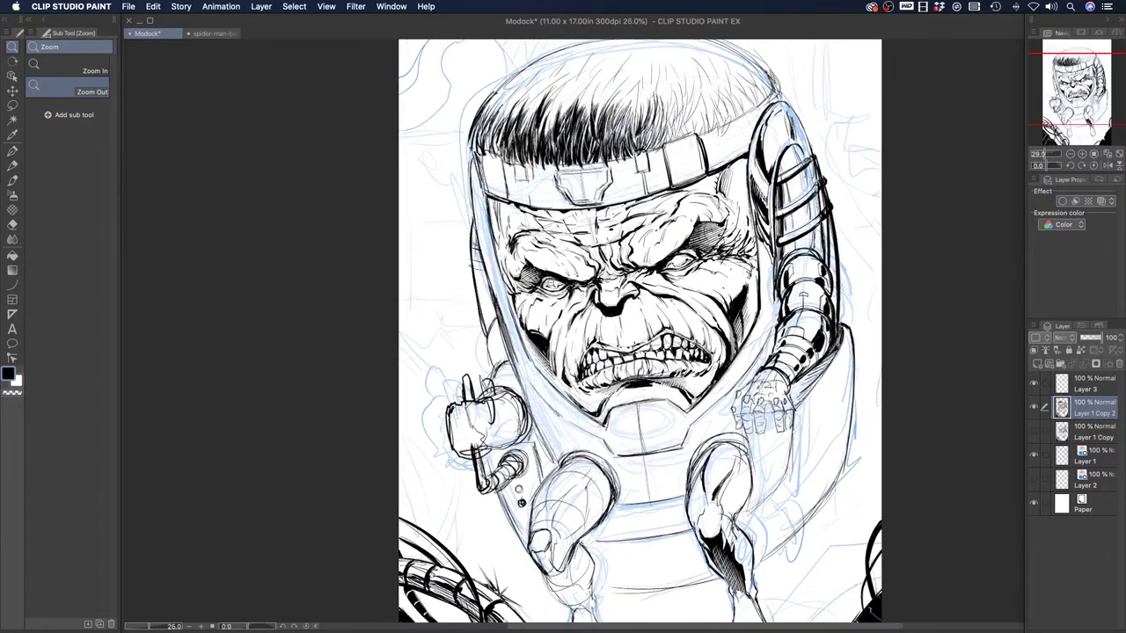
pyautogui.scroll(-3, 541, 268)
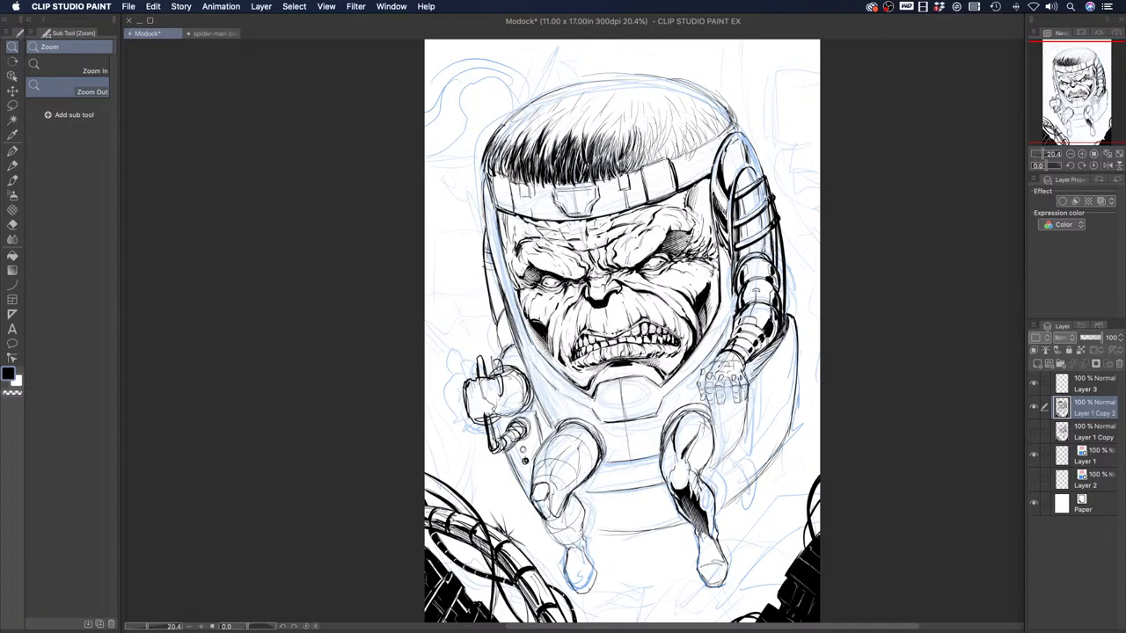
pyautogui.press('Tab')
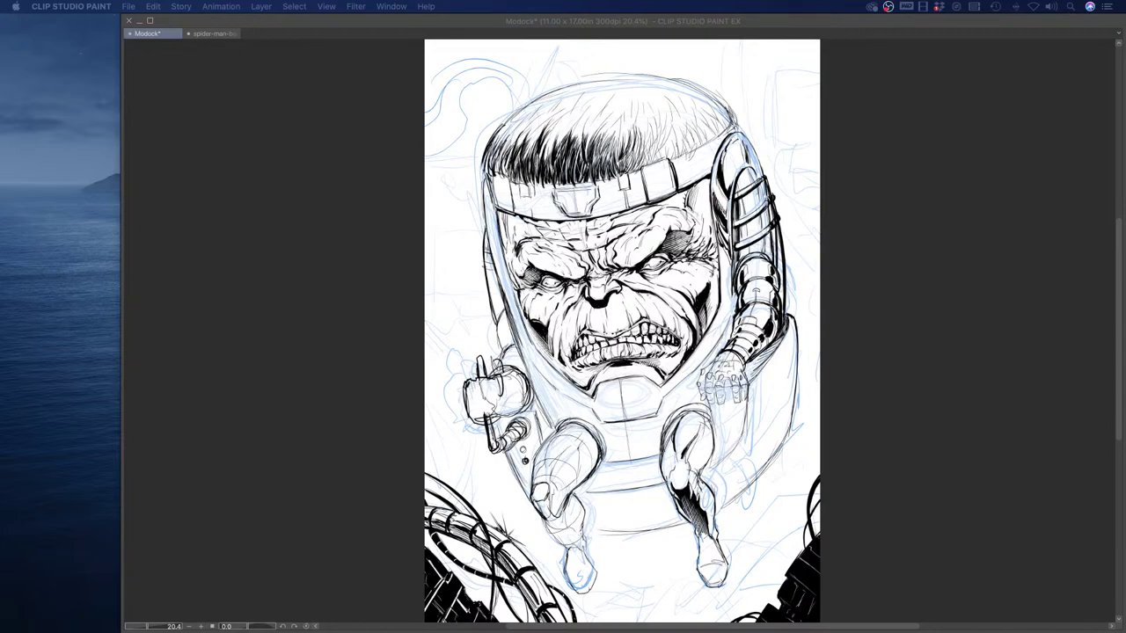
pyautogui.press('Tab')
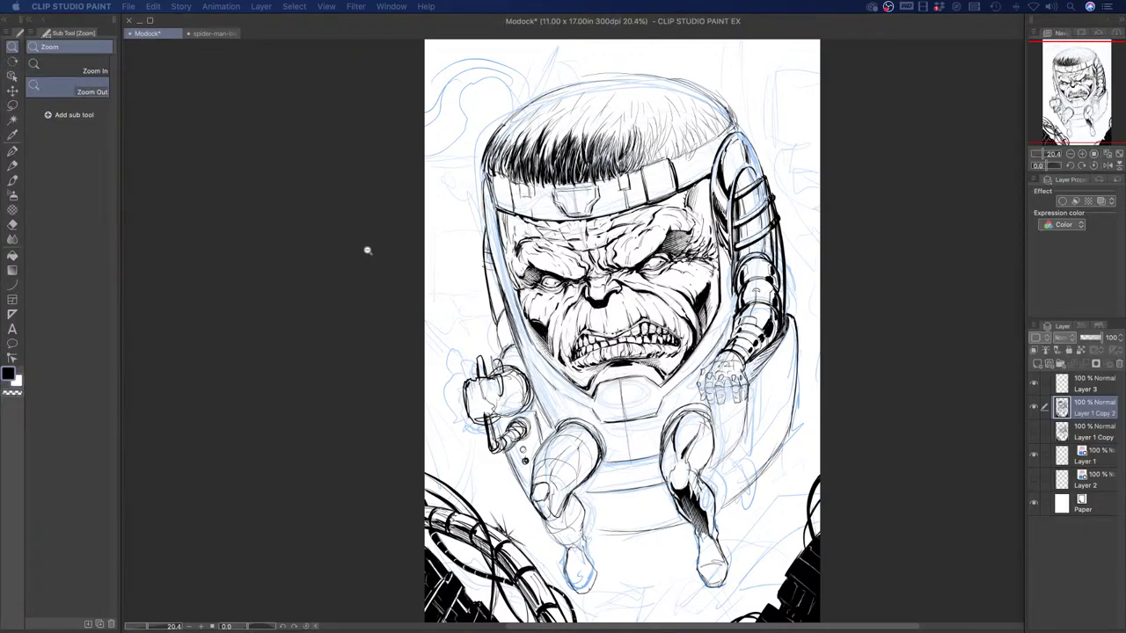
# View the spider-man-background-practice.psd drawing, then return to the Modock document
pyautogui.click(213, 33)
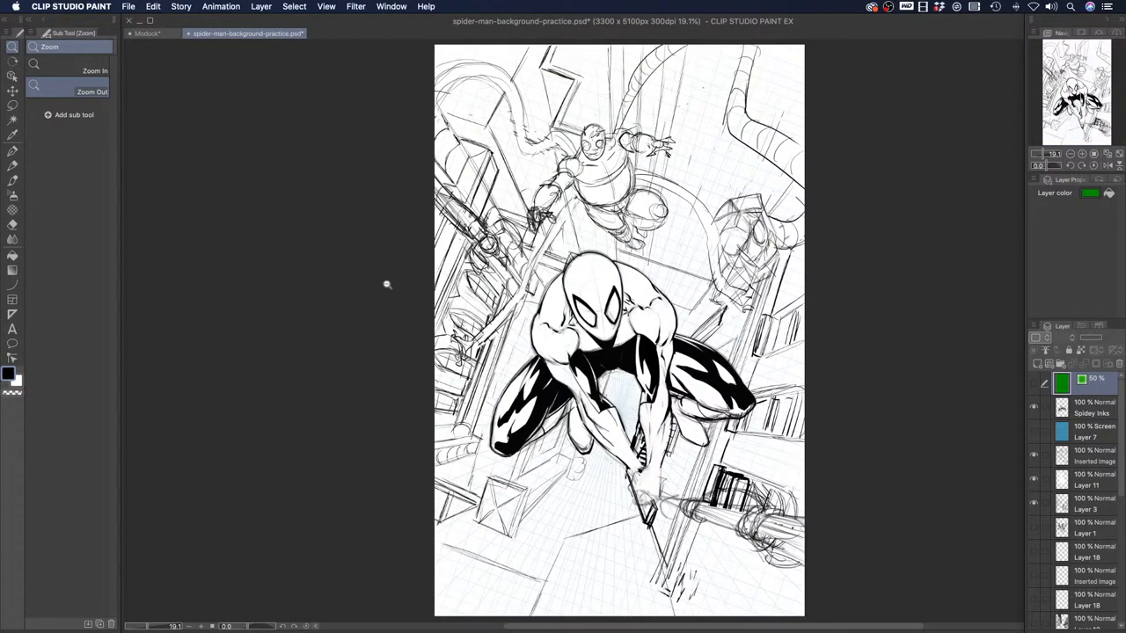
pyautogui.moveTo(416, 306); pyautogui.dragTo(410, 301)
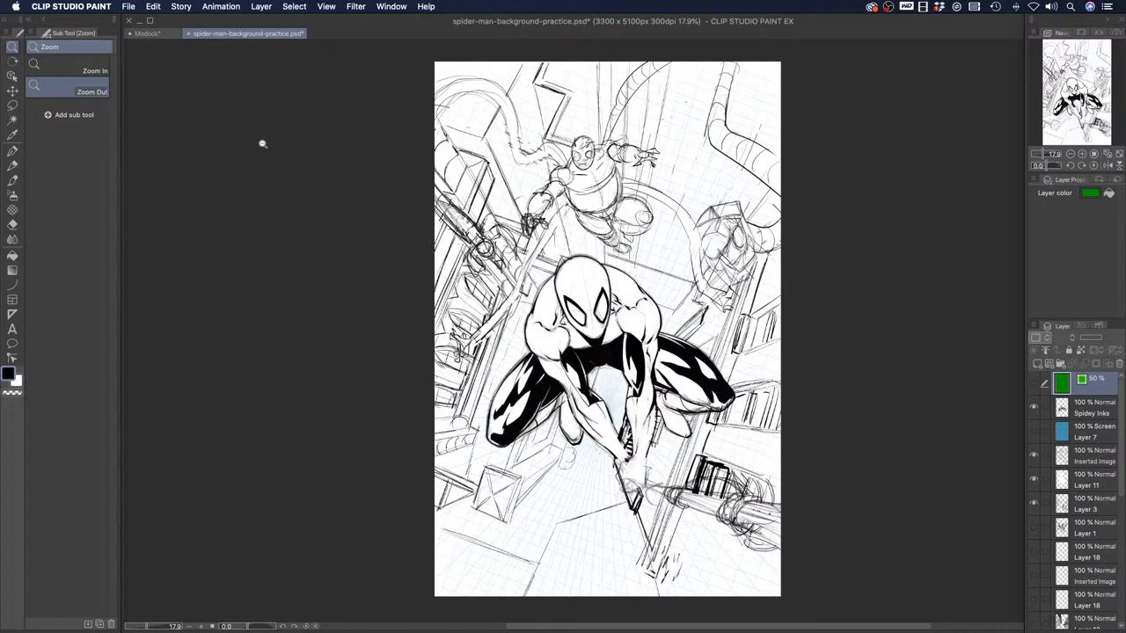
pyautogui.click(164, 35)
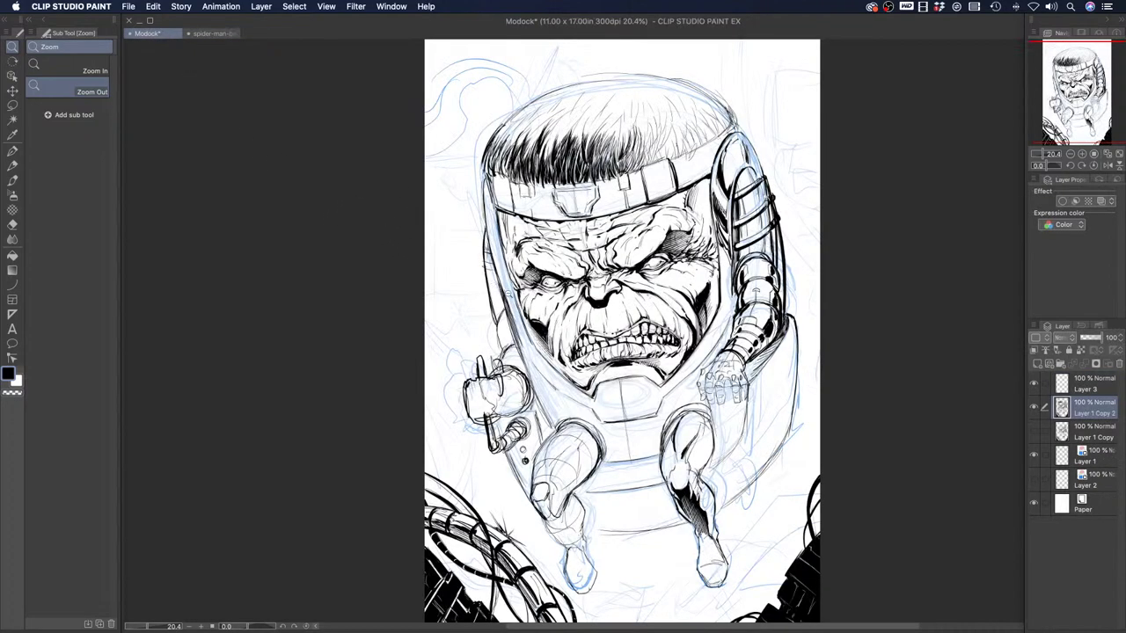
# Ink dark Real G-Pen hair strands on Layer 1 Copy 2, right of the fringe's centre and down to the headband
pyautogui.click(577, 107)
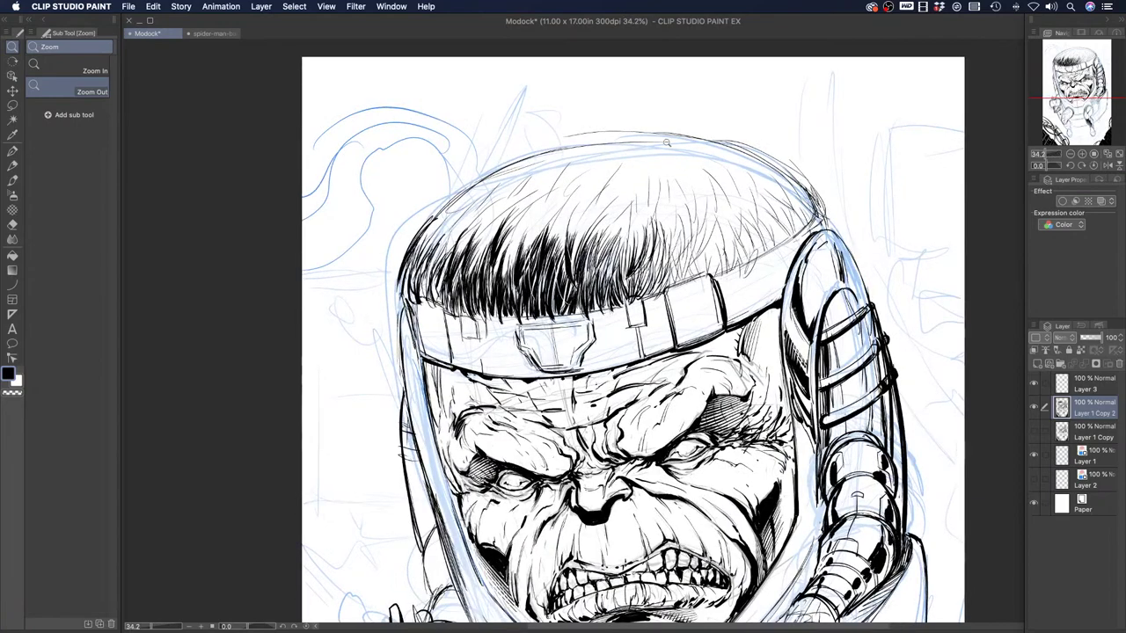
pyautogui.click(12, 151)
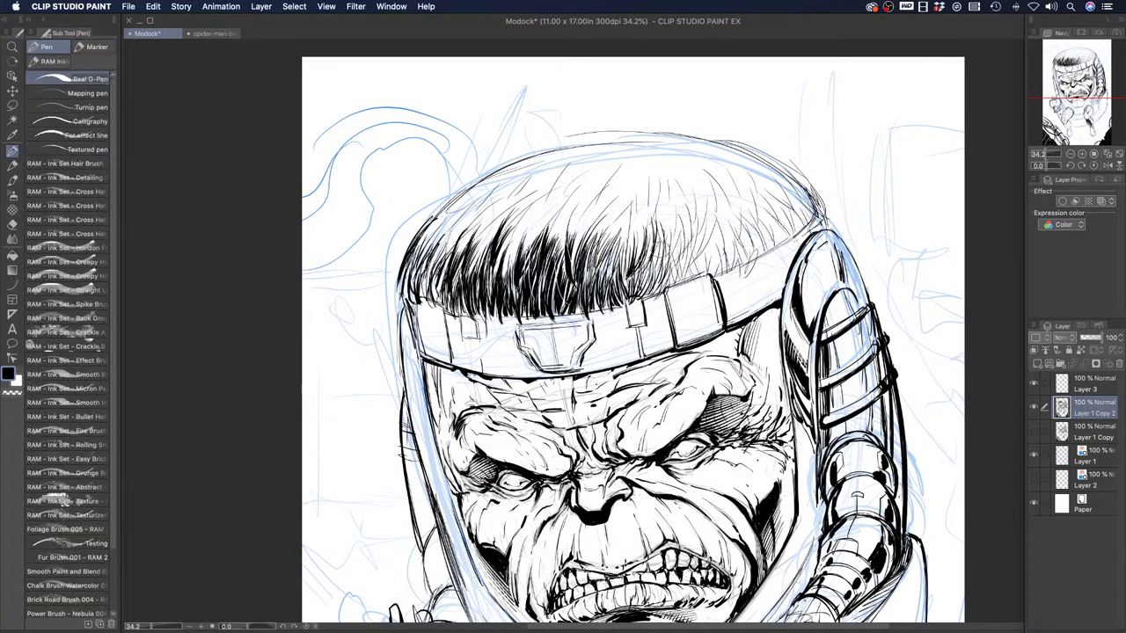
pyautogui.click(1034, 407)
pyautogui.click(1034, 407)
pyautogui.moveTo(663, 216)
pyautogui.mouseDown()
pyautogui.moveTo(661, 281)
pyautogui.moveTo(677, 262)
pyautogui.moveTo(678, 272)
pyautogui.mouseUp()
pyautogui.moveTo(688, 231); pyautogui.dragTo(691, 262)
pyautogui.moveTo(689, 211); pyautogui.dragTo(685, 281)
pyautogui.moveTo(677, 248)
pyautogui.mouseDown()
pyautogui.moveTo(670, 287)
pyautogui.moveTo(646, 299)
pyautogui.mouseUp()
pyautogui.moveTo(647, 271); pyautogui.dragTo(638, 303)
pyautogui.moveTo(640, 238); pyautogui.dragTo(635, 286)
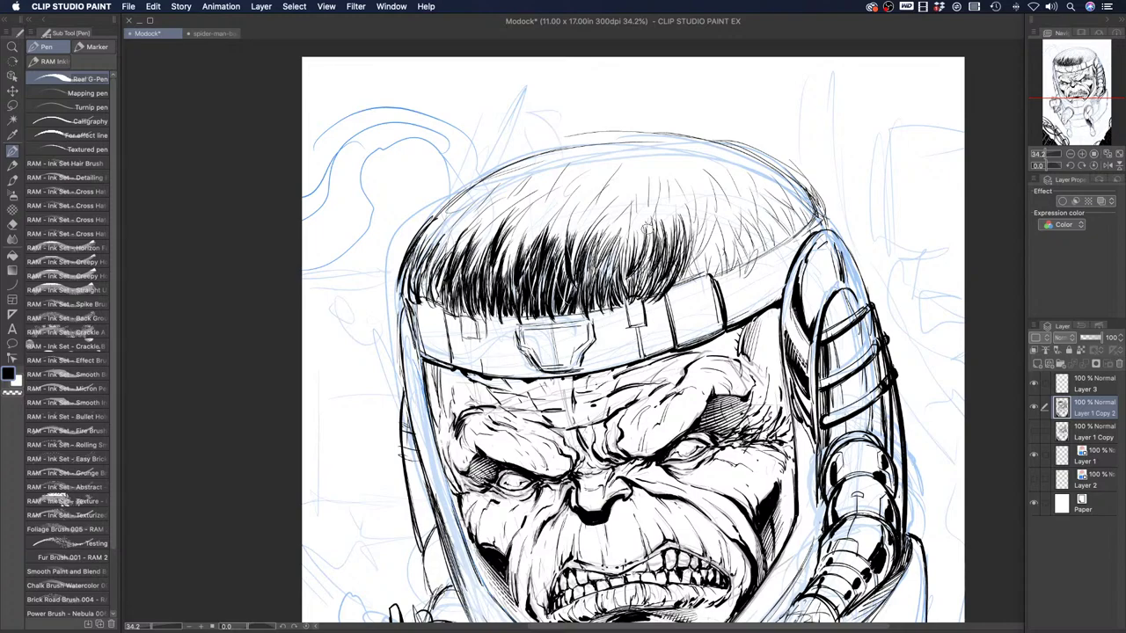
# Extend the dense black fringe strands rightward above the headband's thick rectangular block
pyautogui.moveTo(693, 209); pyautogui.dragTo(685, 269)
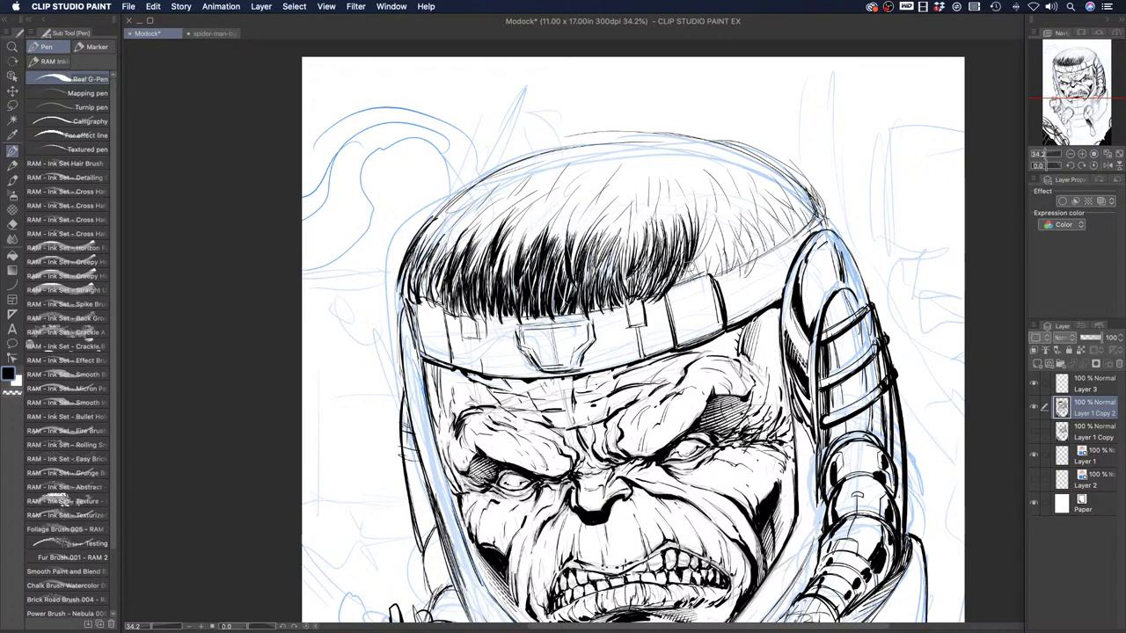
pyautogui.moveTo(712, 211); pyautogui.dragTo(674, 290)
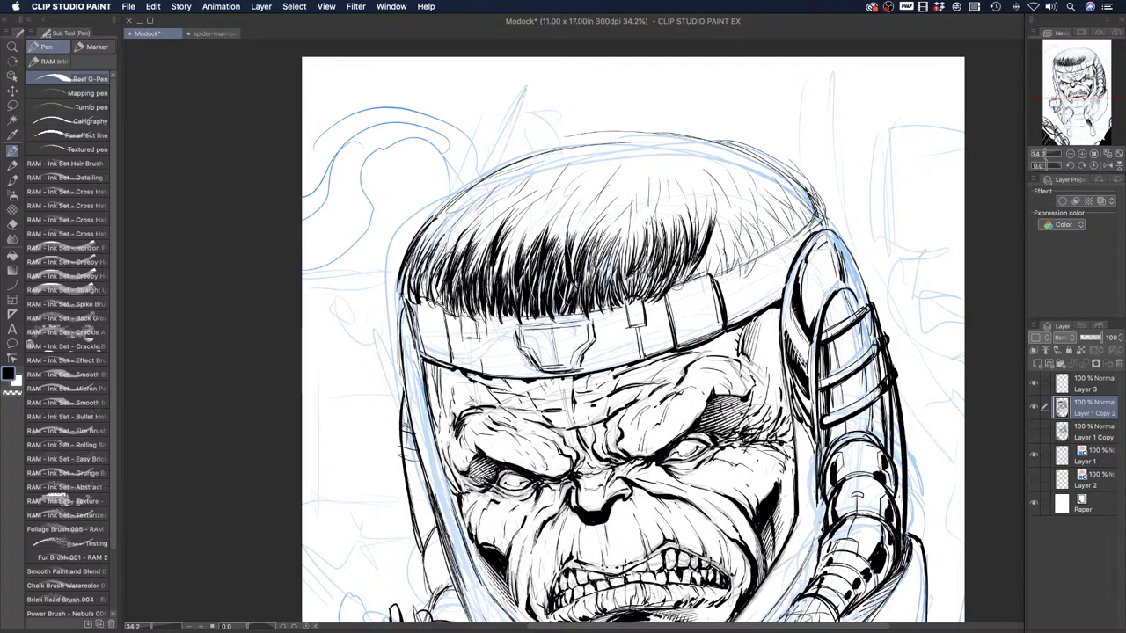
pyautogui.moveTo(711, 232); pyautogui.dragTo(683, 287)
pyautogui.moveTo(709, 255); pyautogui.dragTo(691, 274)
pyautogui.moveTo(719, 226); pyautogui.dragTo(697, 283)
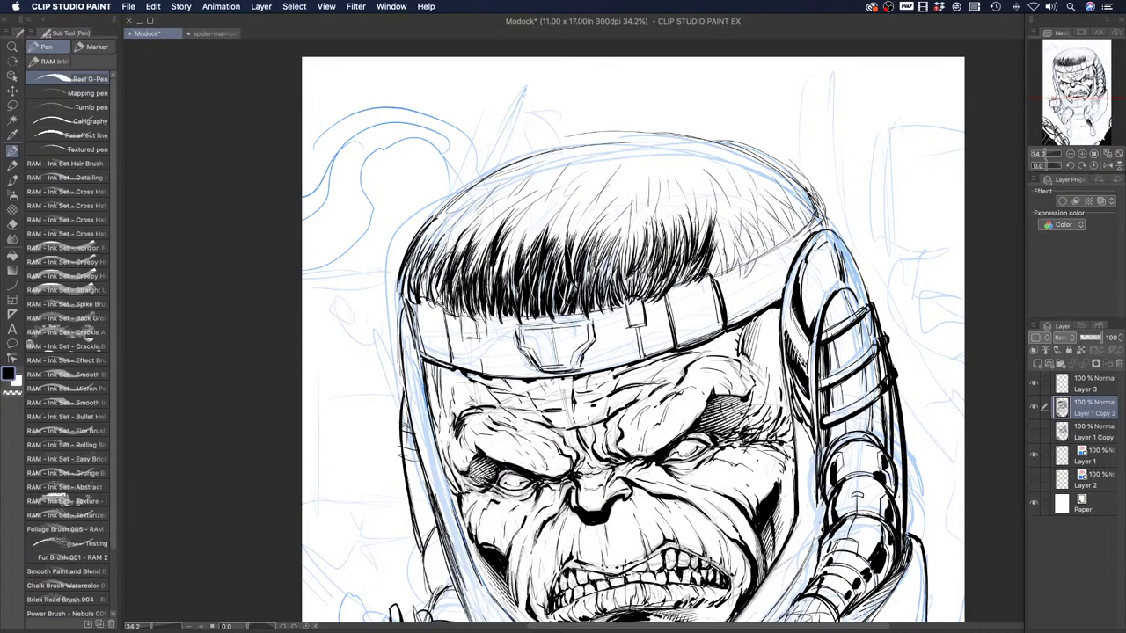
pyautogui.moveTo(721, 227); pyautogui.dragTo(698, 278)
pyautogui.moveTo(728, 209); pyautogui.dragTo(703, 281)
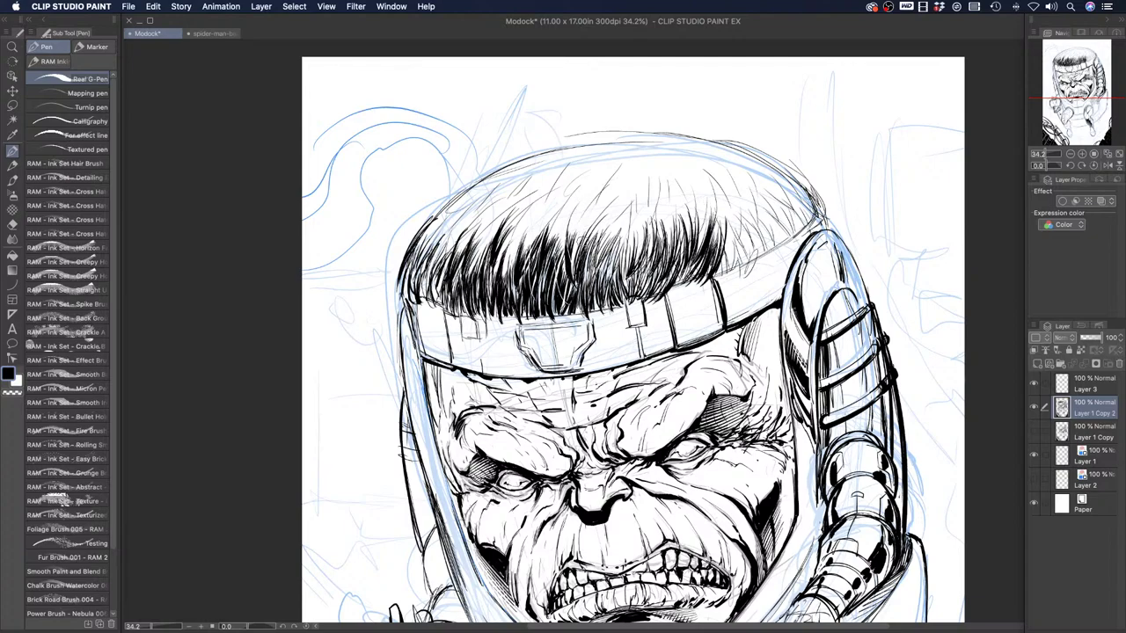
# Darken a tuft at the centre of the hair and carry the inked strands toward the fringe's right end
pyautogui.moveTo(600, 217); pyautogui.dragTo(579, 256)
pyautogui.moveTo(596, 216); pyautogui.dragTo(580, 262)
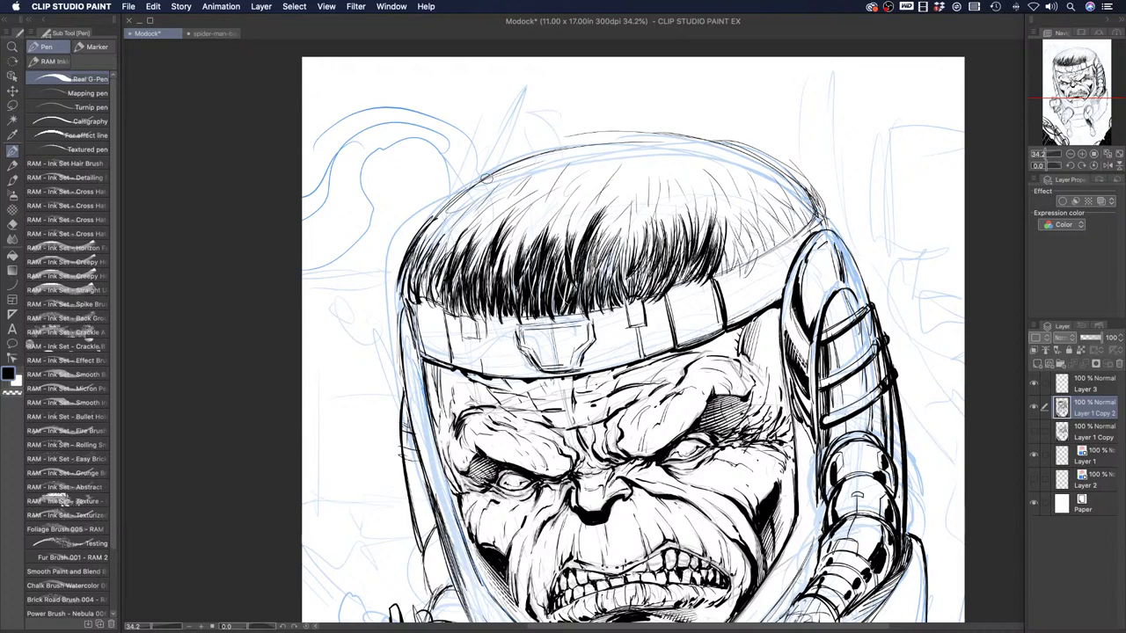
pyautogui.moveTo(718, 274); pyautogui.dragTo(730, 214)
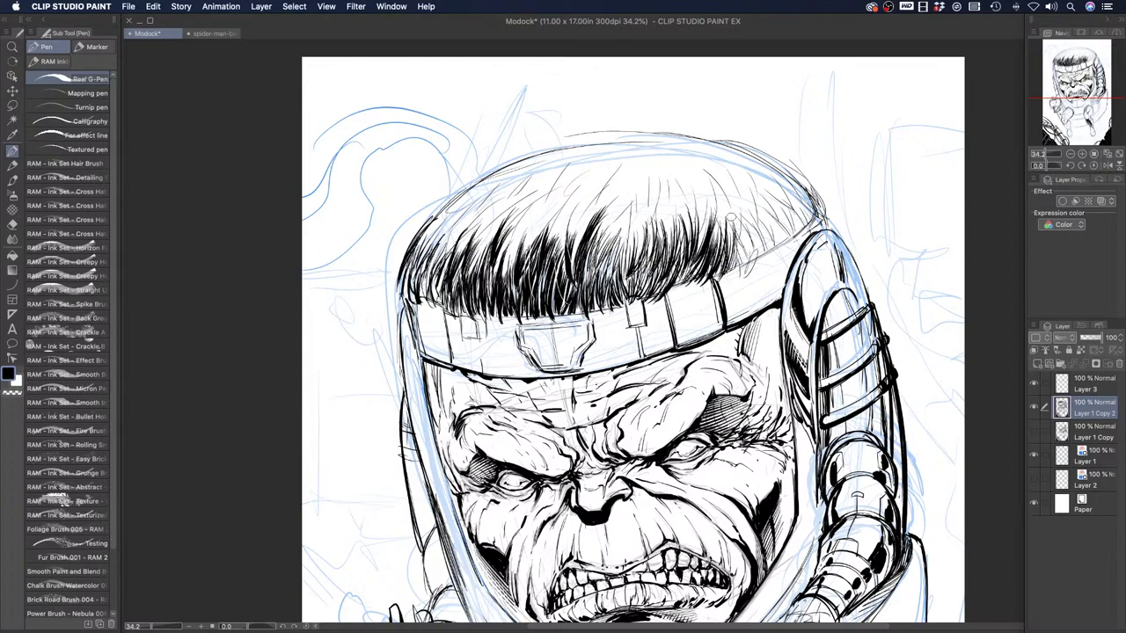
pyautogui.moveTo(735, 273); pyautogui.dragTo(753, 195)
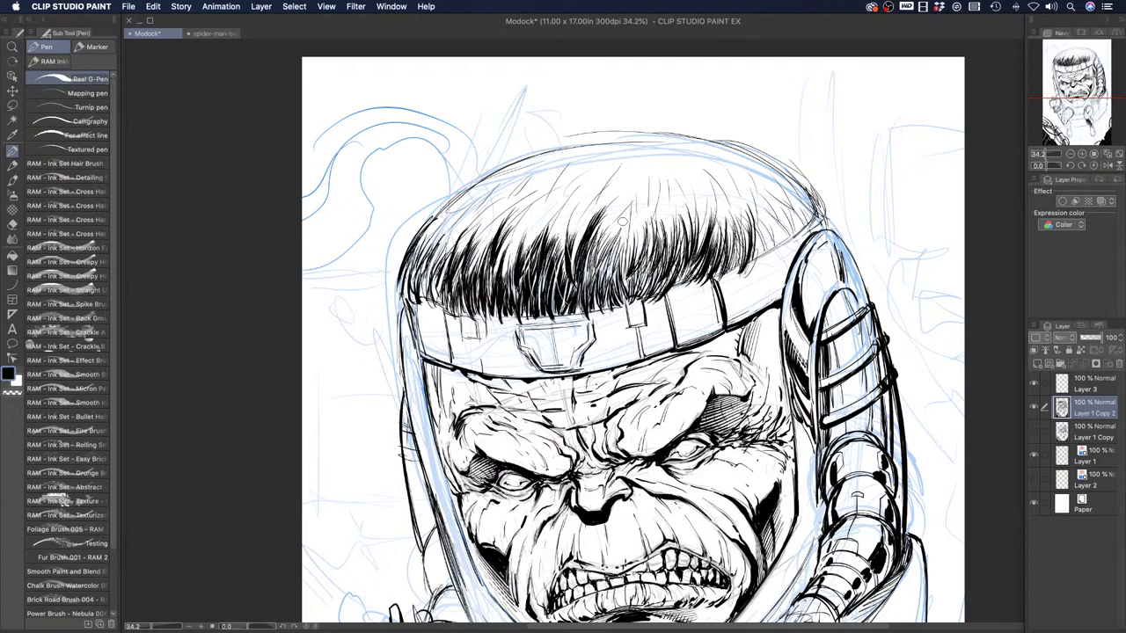
pyautogui.moveTo(755, 219)
pyautogui.mouseDown()
pyautogui.moveTo(751, 261)
pyautogui.moveTo(772, 257)
pyautogui.moveTo(758, 264)
pyautogui.mouseUp()
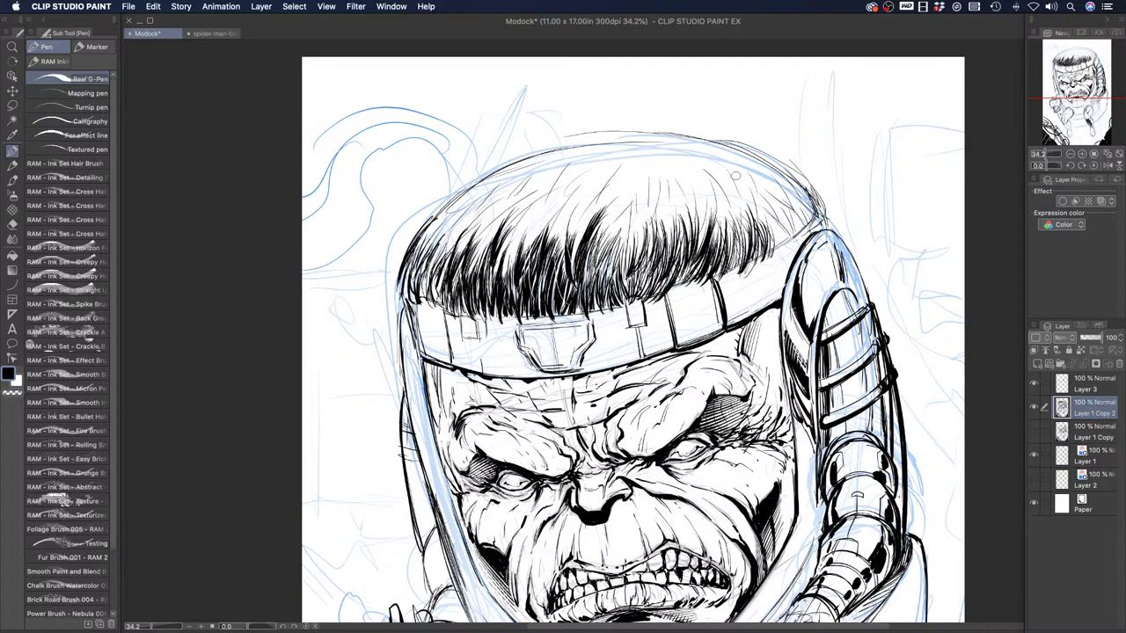
# Thicken the dark hair strands from the centre of the fringe across to the head's left edge
pyautogui.moveTo(634, 209)
pyautogui.mouseDown()
pyautogui.moveTo(629, 264)
pyautogui.moveTo(621, 255)
pyautogui.moveTo(612, 269)
pyautogui.mouseUp()
pyautogui.moveTo(626, 216)
pyautogui.mouseDown()
pyautogui.moveTo(604, 270)
pyautogui.moveTo(616, 242)
pyautogui.moveTo(603, 258)
pyautogui.moveTo(616, 246)
pyautogui.moveTo(628, 266)
pyautogui.mouseUp()
pyautogui.moveTo(593, 202)
pyautogui.mouseDown()
pyautogui.moveTo(573, 243)
pyautogui.moveTo(558, 242)
pyautogui.moveTo(554, 269)
pyautogui.moveTo(558, 248)
pyautogui.moveTo(546, 257)
pyautogui.moveTo(545, 242)
pyautogui.moveTo(514, 273)
pyautogui.mouseUp()
pyautogui.moveTo(524, 223); pyautogui.dragTo(489, 292)
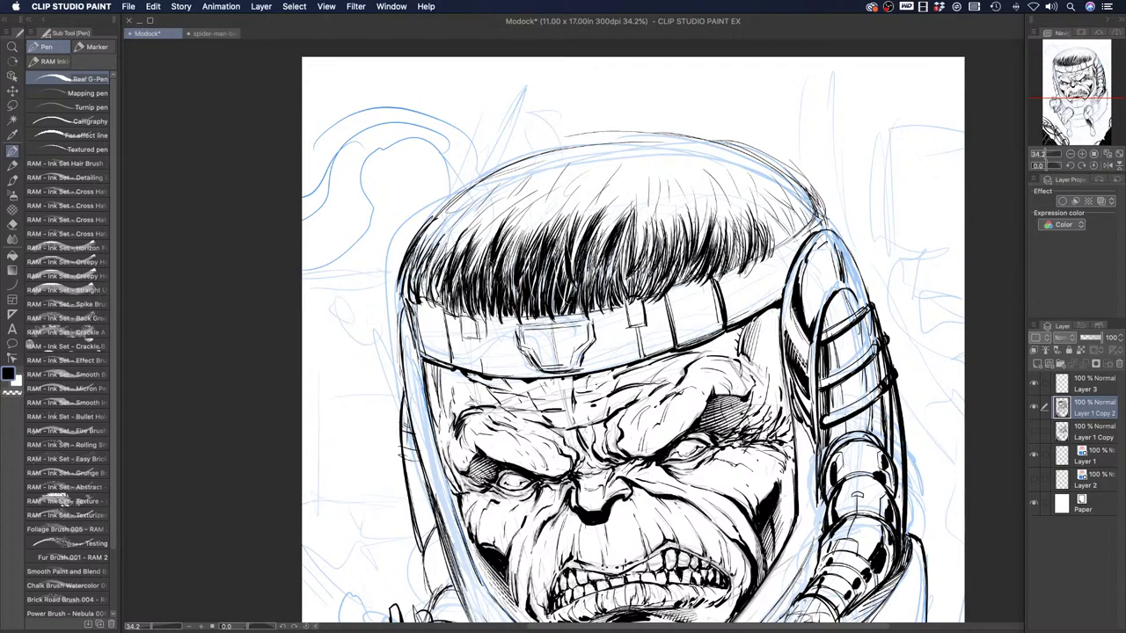
pyautogui.moveTo(486, 235); pyautogui.dragTo(473, 273)
pyautogui.moveTo(501, 218); pyautogui.dragTo(473, 273)
pyautogui.moveTo(469, 230)
pyautogui.mouseDown()
pyautogui.moveTo(462, 281)
pyautogui.moveTo(454, 255)
pyautogui.moveTo(429, 271)
pyautogui.moveTo(454, 222)
pyautogui.moveTo(428, 262)
pyautogui.moveTo(429, 282)
pyautogui.mouseUp()
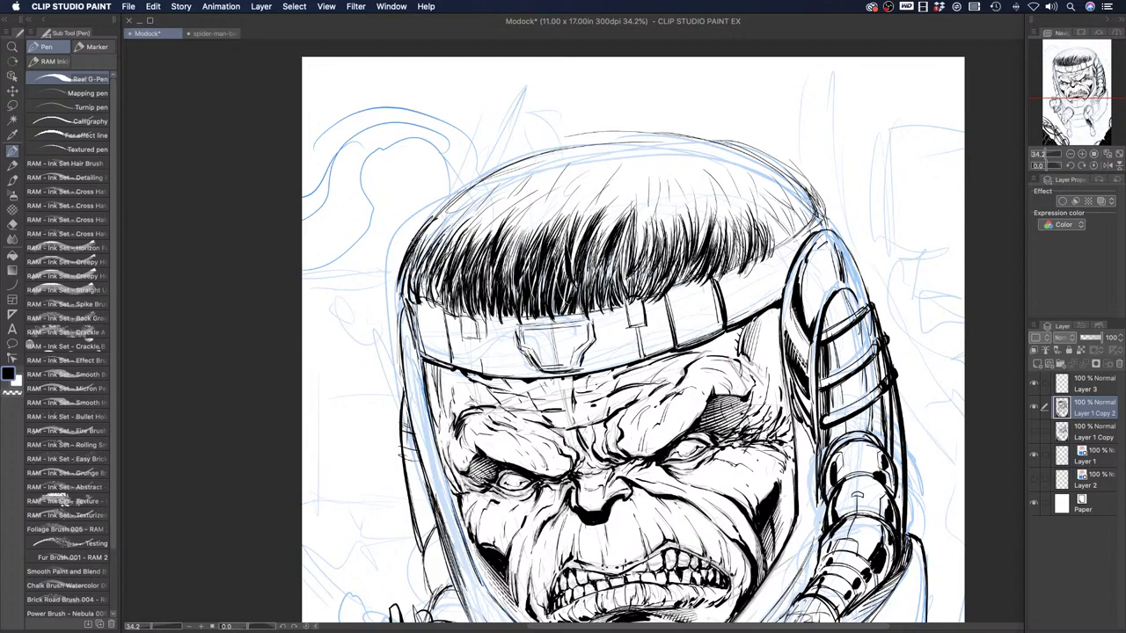
pyautogui.moveTo(413, 242); pyautogui.dragTo(402, 257)
# Ink finer strands above the right half of the fringe, reaching the headband's right end
pyautogui.moveTo(660, 207); pyautogui.dragTo(667, 258)
pyautogui.moveTo(714, 198); pyautogui.dragTo(709, 237)
pyautogui.moveTo(715, 198)
pyautogui.mouseDown()
pyautogui.moveTo(712, 238)
pyautogui.moveTo(742, 237)
pyautogui.mouseUp()
pyautogui.moveTo(738, 192); pyautogui.dragTo(786, 255)
pyautogui.moveTo(771, 211)
pyautogui.mouseDown()
pyautogui.moveTo(782, 252)
pyautogui.moveTo(783, 237)
pyautogui.moveTo(792, 251)
pyautogui.moveTo(800, 231)
pyautogui.mouseUp()
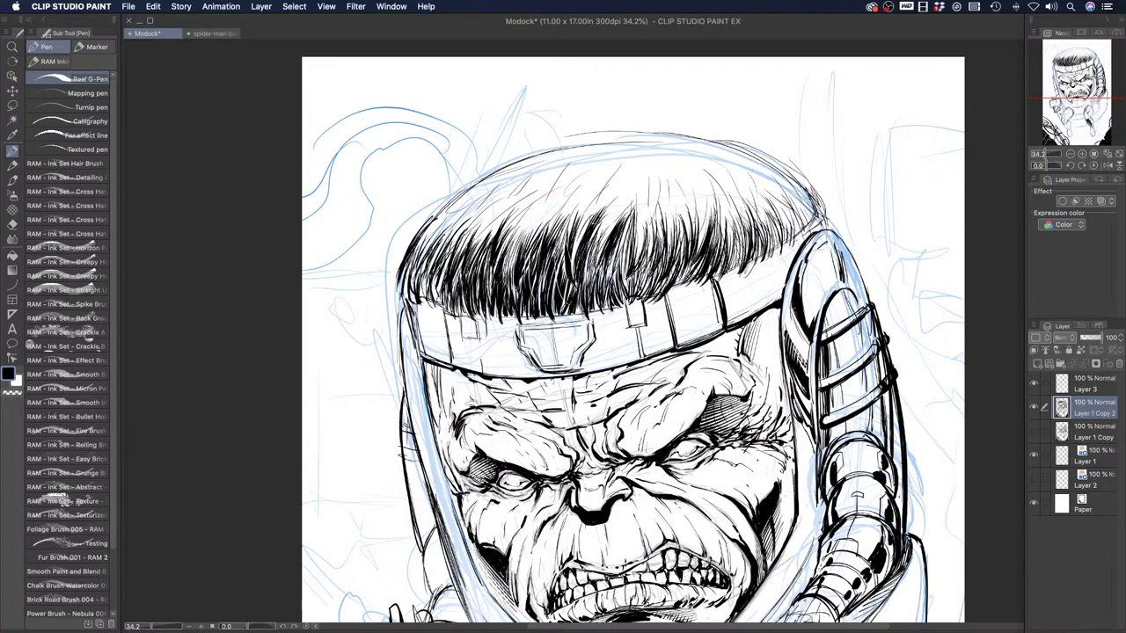
# Add thin tapering strands above the dark fringe on the left half of the hair
pyautogui.moveTo(555, 211); pyautogui.dragTo(545, 237)
pyautogui.moveTo(561, 198); pyautogui.dragTo(547, 239)
pyautogui.moveTo(554, 204); pyautogui.dragTo(531, 240)
pyautogui.moveTo(544, 211)
pyautogui.mouseDown()
pyautogui.moveTo(522, 255)
pyautogui.moveTo(482, 239)
pyautogui.moveTo(470, 251)
pyautogui.mouseUp()
pyautogui.moveTo(487, 213)
pyautogui.mouseDown()
pyautogui.moveTo(468, 255)
pyautogui.moveTo(474, 239)
pyautogui.moveTo(461, 255)
pyautogui.moveTo(436, 253)
pyautogui.moveTo(447, 227)
pyautogui.mouseUp()
pyautogui.moveTo(434, 232); pyautogui.dragTo(423, 247)
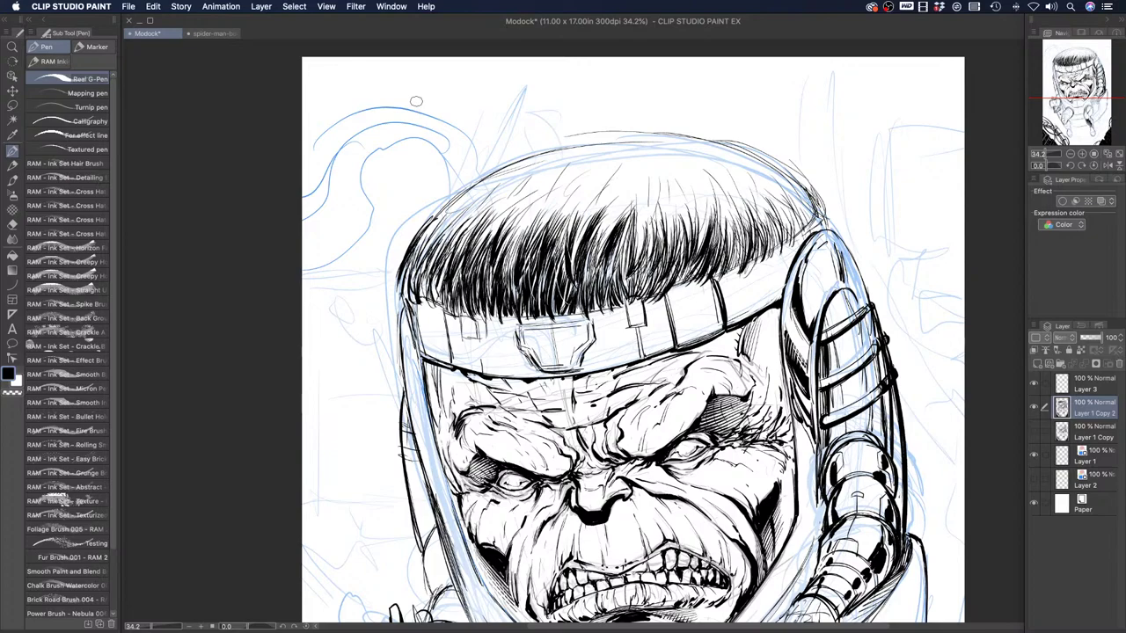
# Build up dense overlapping strands along the hair's left edge, following the curve of the head
pyautogui.moveTo(441, 208)
pyautogui.mouseDown()
pyautogui.moveTo(405, 244)
pyautogui.moveTo(413, 230)
pyautogui.mouseUp()
pyautogui.moveTo(427, 216)
pyautogui.mouseDown()
pyautogui.moveTo(399, 256)
pyautogui.moveTo(404, 243)
pyautogui.mouseUp()
pyautogui.moveTo(456, 186)
pyautogui.mouseDown()
pyautogui.moveTo(418, 225)
pyautogui.moveTo(426, 250)
pyautogui.mouseUp()
pyautogui.moveTo(459, 205)
pyautogui.mouseDown()
pyautogui.moveTo(421, 259)
pyautogui.moveTo(434, 237)
pyautogui.mouseUp()
pyautogui.moveTo(482, 192)
pyautogui.mouseDown()
pyautogui.moveTo(444, 232)
pyautogui.moveTo(420, 299)
pyautogui.mouseUp()
pyautogui.moveTo(454, 243); pyautogui.dragTo(439, 294)
pyautogui.moveTo(492, 199)
pyautogui.mouseDown()
pyautogui.moveTo(457, 236)
pyautogui.moveTo(475, 227)
pyautogui.moveTo(487, 239)
pyautogui.mouseUp()
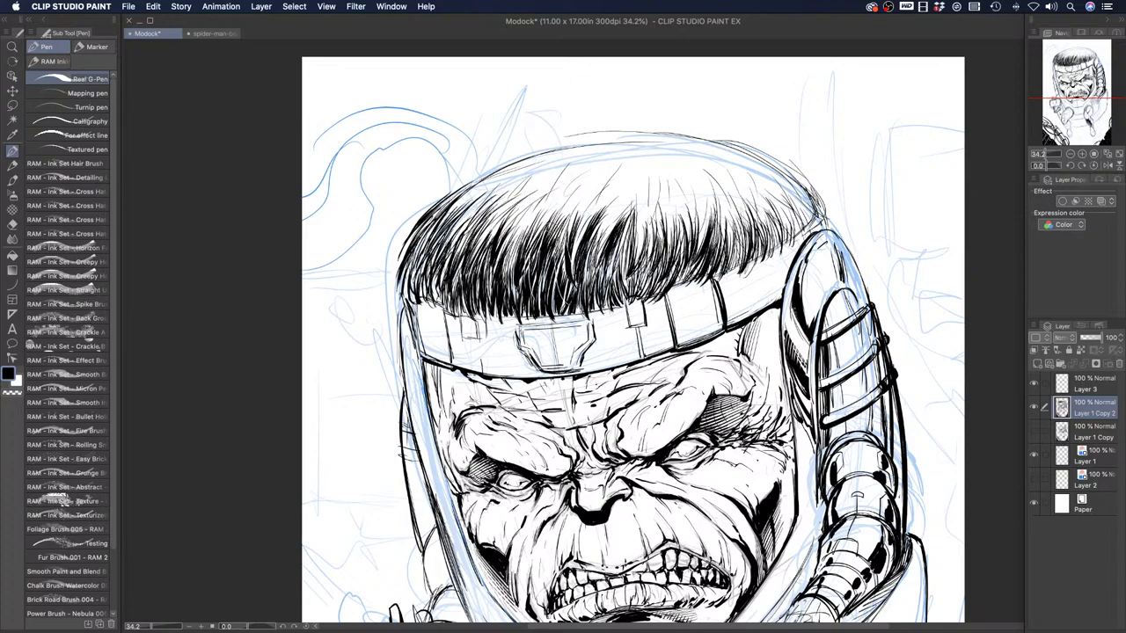
# Fill the right side of the hair with longer curved strands up to the head's right contour
pyautogui.moveTo(671, 186); pyautogui.dragTo(678, 248)
pyautogui.moveTo(690, 209); pyautogui.dragTo(698, 239)
pyautogui.moveTo(694, 189)
pyautogui.mouseDown()
pyautogui.moveTo(705, 250)
pyautogui.moveTo(714, 209)
pyautogui.moveTo(725, 243)
pyautogui.moveTo(742, 251)
pyautogui.mouseUp()
pyautogui.moveTo(732, 209)
pyautogui.mouseDown()
pyautogui.moveTo(735, 278)
pyautogui.moveTo(740, 264)
pyautogui.mouseUp()
pyautogui.moveTo(726, 186)
pyautogui.mouseDown()
pyautogui.moveTo(752, 241)
pyautogui.moveTo(747, 230)
pyautogui.moveTo(785, 243)
pyautogui.mouseUp()
pyautogui.moveTo(761, 182)
pyautogui.mouseDown()
pyautogui.moveTo(788, 250)
pyautogui.moveTo(789, 204)
pyautogui.moveTo(800, 234)
pyautogui.moveTo(809, 225)
pyautogui.mouseUp()
pyautogui.moveTo(781, 160); pyautogui.dragTo(810, 206)
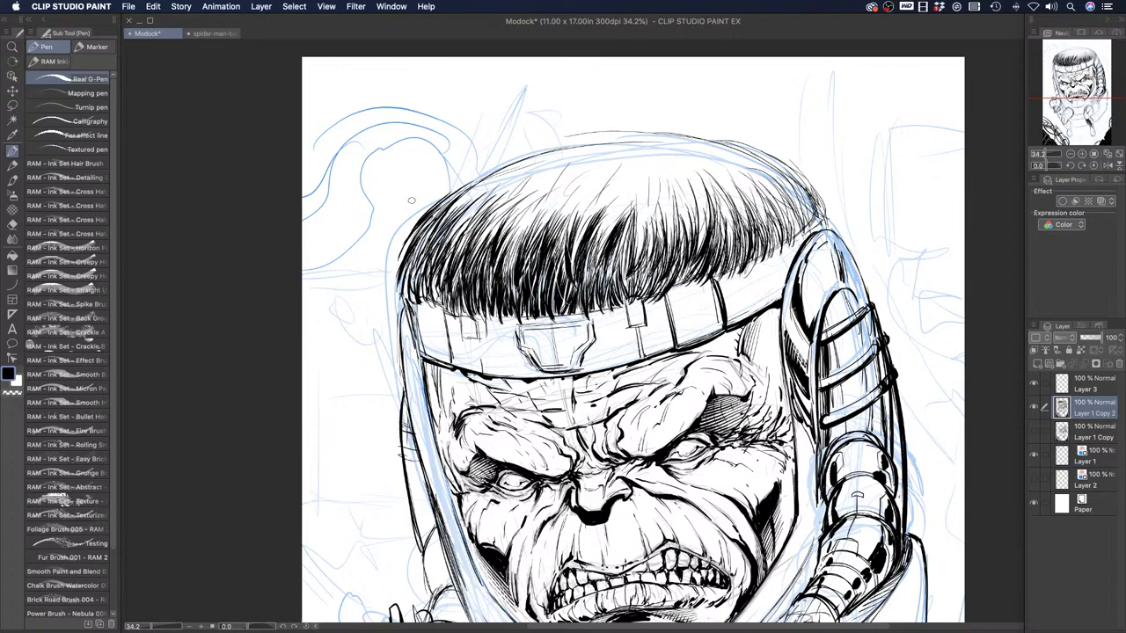
# Ink the top contour of the hair with loose strokes from the upper left across the crown to the right side
pyautogui.moveTo(480, 189); pyautogui.dragTo(456, 209)
pyautogui.moveTo(494, 170); pyautogui.dragTo(431, 203)
pyautogui.moveTo(484, 174)
pyautogui.mouseDown()
pyautogui.moveTo(445, 192)
pyautogui.moveTo(514, 159)
pyautogui.moveTo(610, 142)
pyautogui.mouseUp()
pyautogui.moveTo(540, 150); pyautogui.dragTo(605, 140)
pyautogui.moveTo(535, 147)
pyautogui.mouseDown()
pyautogui.moveTo(635, 141)
pyautogui.moveTo(655, 128)
pyautogui.moveTo(706, 140)
pyautogui.mouseUp()
pyautogui.moveTo(633, 139)
pyautogui.mouseDown()
pyautogui.moveTo(745, 148)
pyautogui.moveTo(818, 199)
pyautogui.moveTo(824, 218)
pyautogui.moveTo(785, 226)
pyautogui.moveTo(775, 265)
pyautogui.mouseUp()
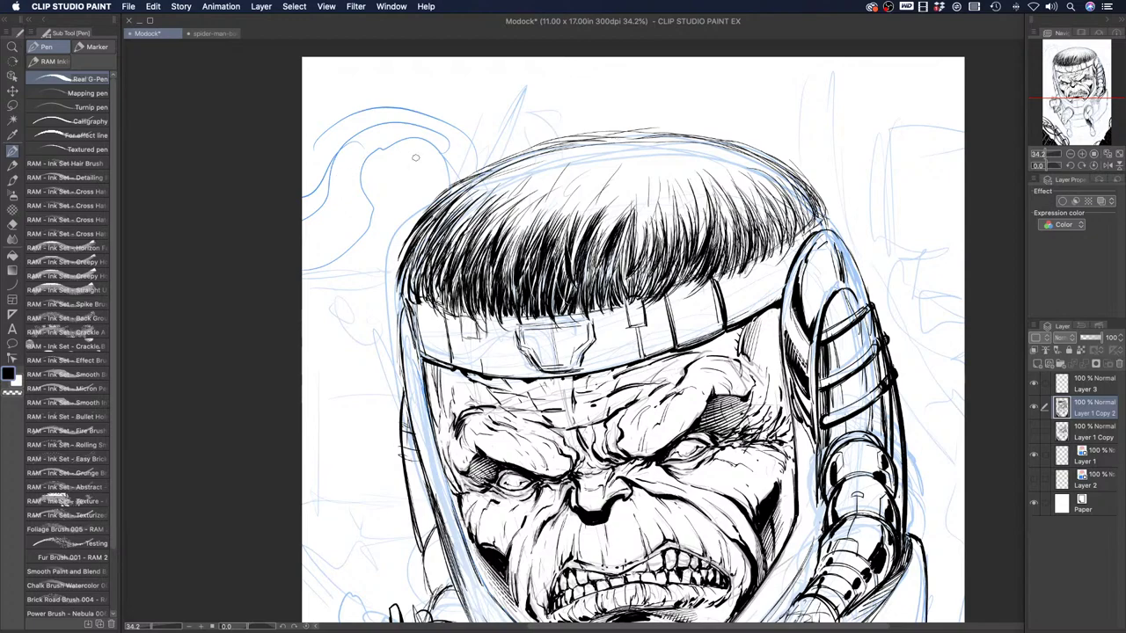
# Lengthen the hair strands upward toward the crown, on the right half and then on the left half
pyautogui.moveTo(646, 213)
pyautogui.mouseDown()
pyautogui.moveTo(639, 261)
pyautogui.moveTo(649, 258)
pyautogui.mouseUp()
pyautogui.moveTo(651, 185)
pyautogui.mouseDown()
pyautogui.moveTo(656, 239)
pyautogui.moveTo(675, 232)
pyautogui.mouseUp()
pyautogui.moveTo(685, 178)
pyautogui.mouseDown()
pyautogui.moveTo(677, 232)
pyautogui.moveTo(721, 237)
pyautogui.mouseUp()
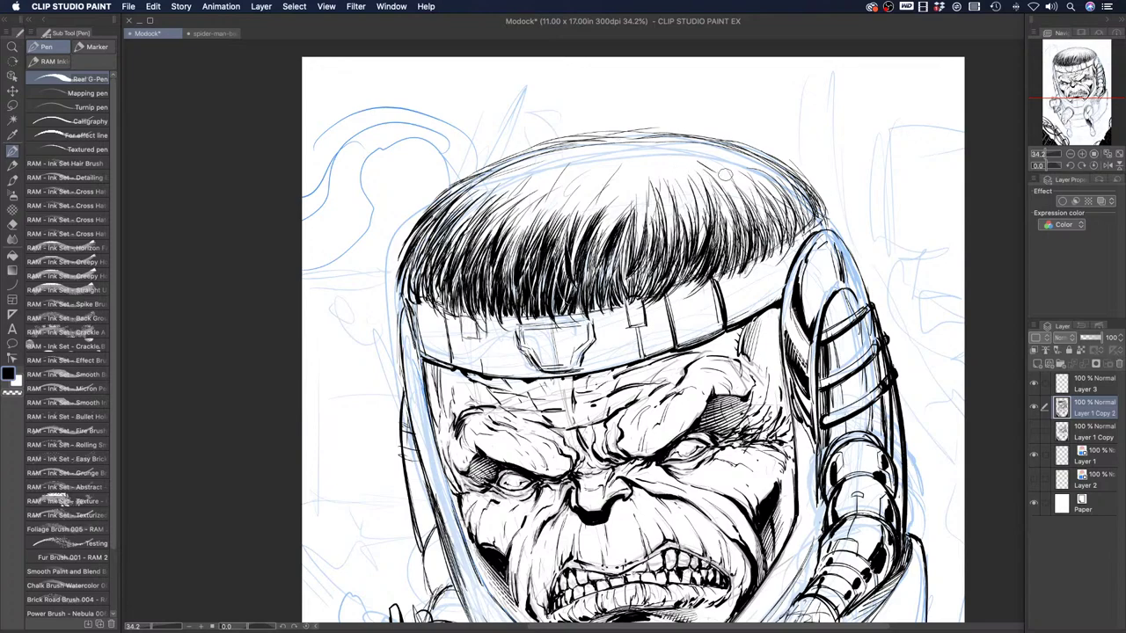
pyautogui.moveTo(732, 176)
pyautogui.mouseDown()
pyautogui.moveTo(758, 227)
pyautogui.moveTo(776, 216)
pyautogui.mouseUp()
pyautogui.moveTo(719, 156); pyautogui.dragTo(783, 201)
pyautogui.moveTo(600, 180)
pyautogui.mouseDown()
pyautogui.moveTo(579, 223)
pyautogui.moveTo(528, 229)
pyautogui.mouseUp()
pyautogui.moveTo(519, 183)
pyautogui.mouseDown()
pyautogui.moveTo(466, 220)
pyautogui.moveTo(461, 201)
pyautogui.moveTo(449, 209)
pyautogui.moveTo(449, 248)
pyautogui.mouseUp()
pyautogui.moveTo(482, 209); pyautogui.dragTo(443, 280)
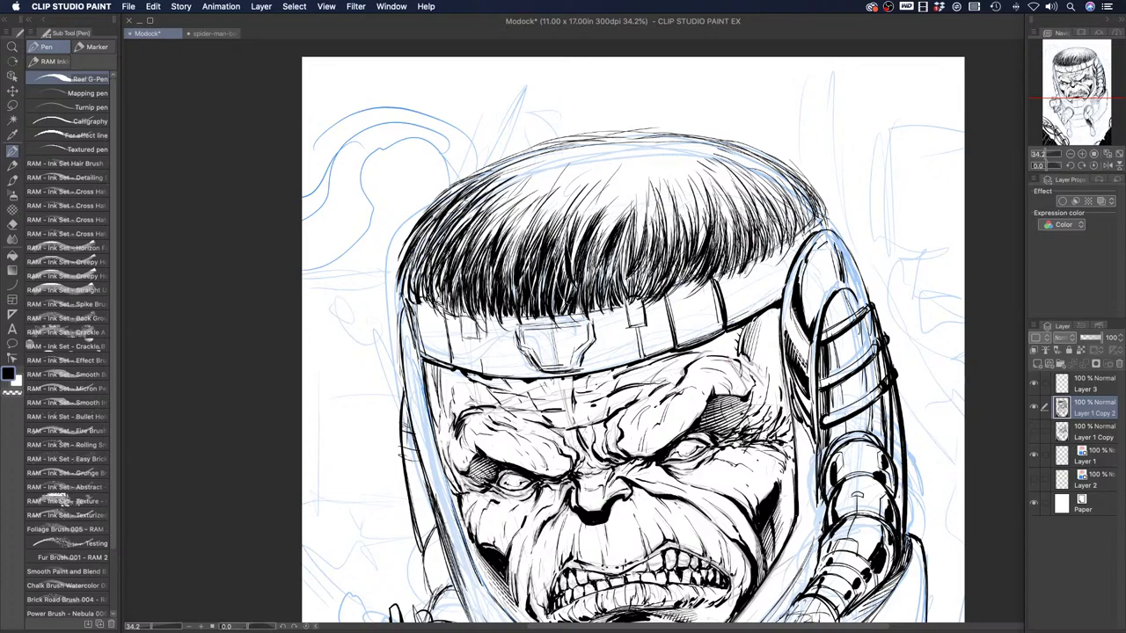
# Add further strands to the right side of the hair and deepen the blacks around its centre
pyautogui.moveTo(703, 213); pyautogui.dragTo(707, 248)
pyautogui.moveTo(699, 176)
pyautogui.mouseDown()
pyautogui.moveTo(709, 236)
pyautogui.moveTo(725, 218)
pyautogui.moveTo(729, 233)
pyautogui.moveTo(737, 194)
pyautogui.mouseUp()
pyautogui.moveTo(745, 196); pyautogui.dragTo(740, 223)
pyautogui.moveTo(756, 168); pyautogui.dragTo(805, 216)
pyautogui.moveTo(627, 184)
pyautogui.mouseDown()
pyautogui.moveTo(621, 221)
pyautogui.moveTo(593, 239)
pyautogui.moveTo(594, 275)
pyautogui.mouseUp()
pyautogui.moveTo(598, 220); pyautogui.dragTo(597, 272)
pyautogui.moveTo(553, 195); pyautogui.dragTo(528, 237)
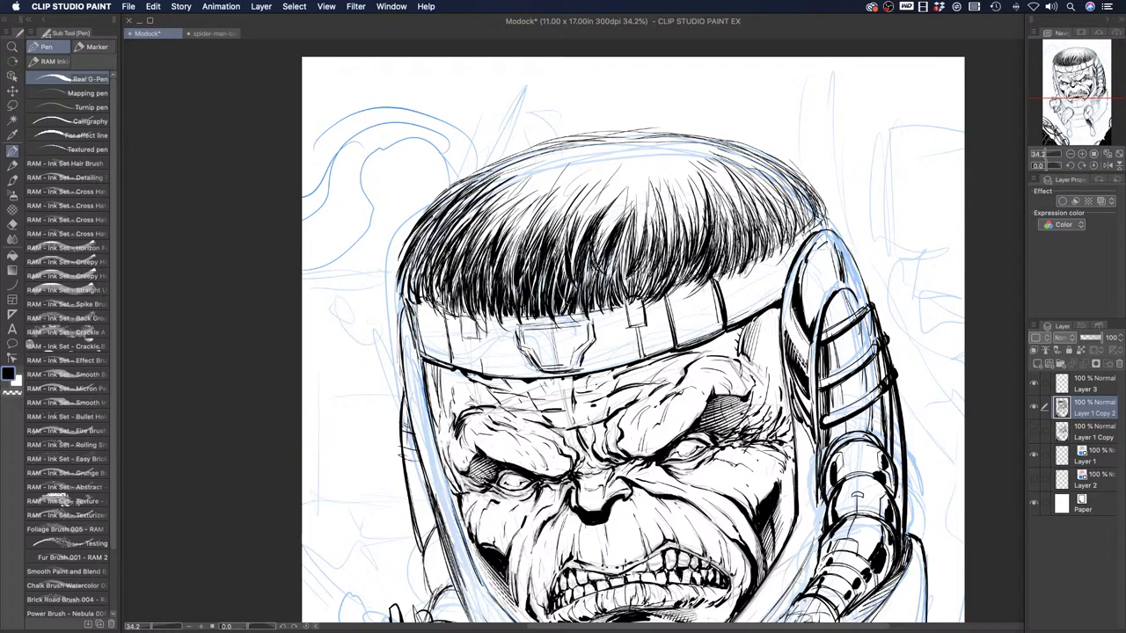
# Ink a dark cluster of short strands on the upper left of the hair near the crown
pyautogui.moveTo(535, 199); pyautogui.dragTo(508, 222)
pyautogui.moveTo(606, 159)
pyautogui.mouseDown()
pyautogui.moveTo(558, 176)
pyautogui.moveTo(568, 167)
pyautogui.mouseUp()
pyautogui.moveTo(566, 165); pyautogui.dragTo(545, 179)
pyautogui.moveTo(602, 157); pyautogui.dragTo(544, 173)
pyautogui.moveTo(585, 159); pyautogui.dragTo(523, 167)
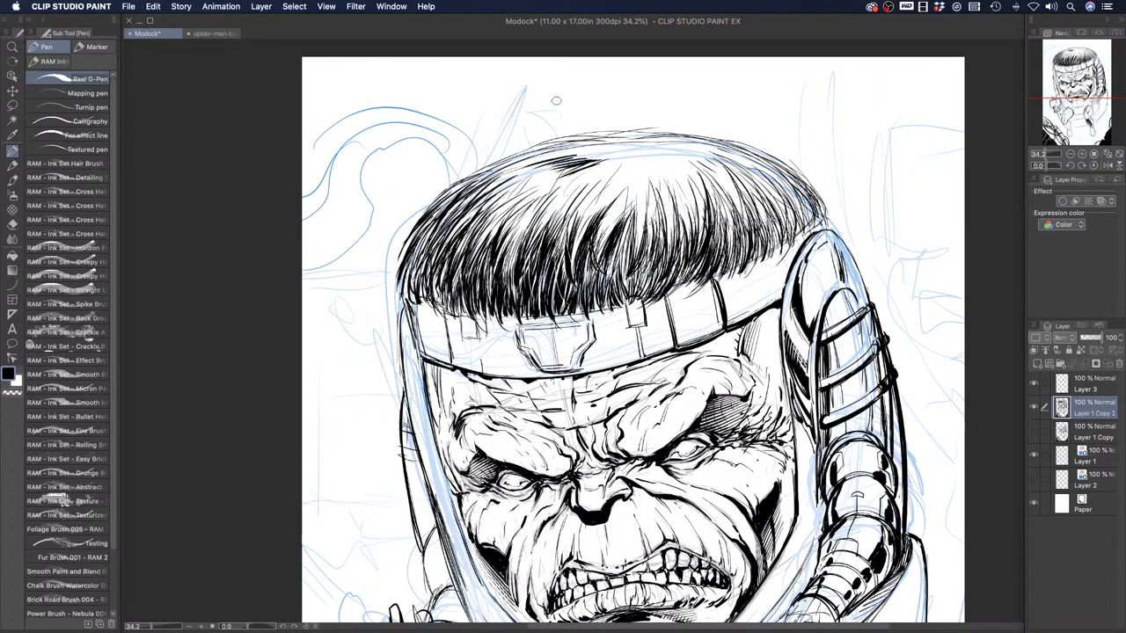
# Examine the inked hair against the whole figure, from full-page view to close-ups
pyautogui.click(13, 46)
pyautogui.moveTo(451, 241); pyautogui.dragTo(374, 241)
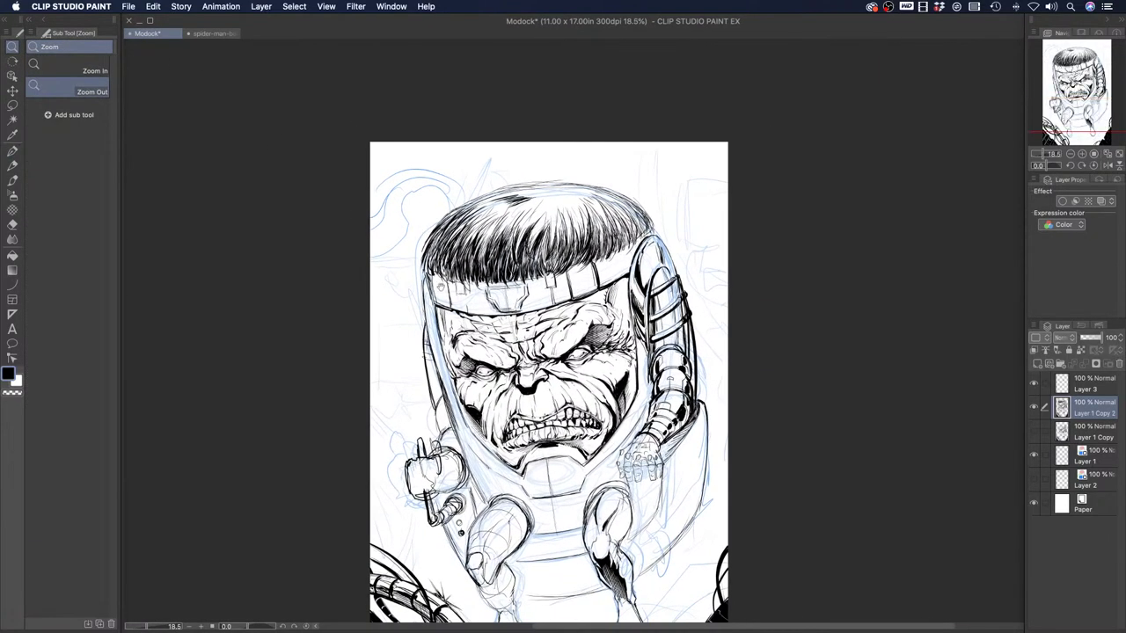
pyautogui.moveTo(480, 461); pyautogui.dragTo(515, 461)
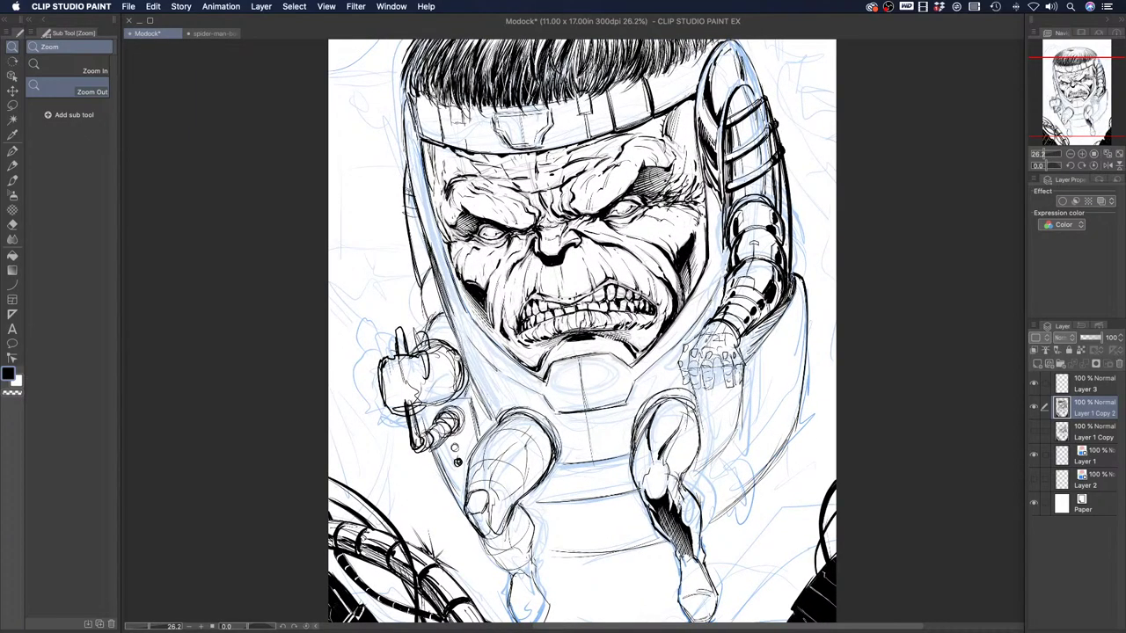
pyautogui.moveTo(455, 367); pyautogui.dragTo(444, 368)
pyautogui.scroll(2, 431, 280)
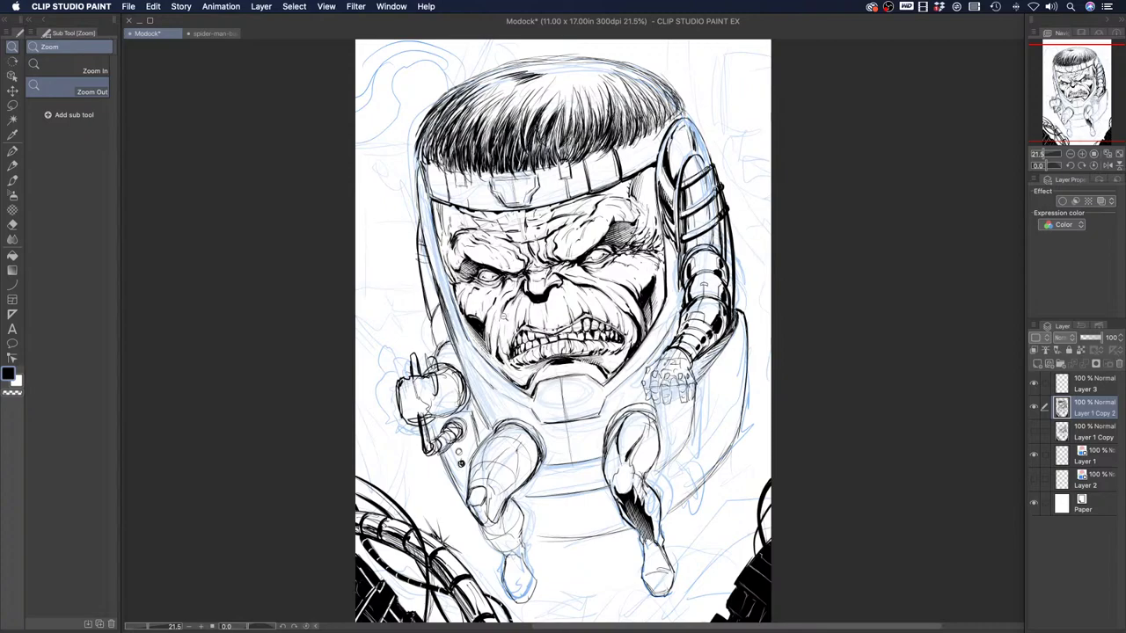
pyautogui.scroll(4, 562, 332)
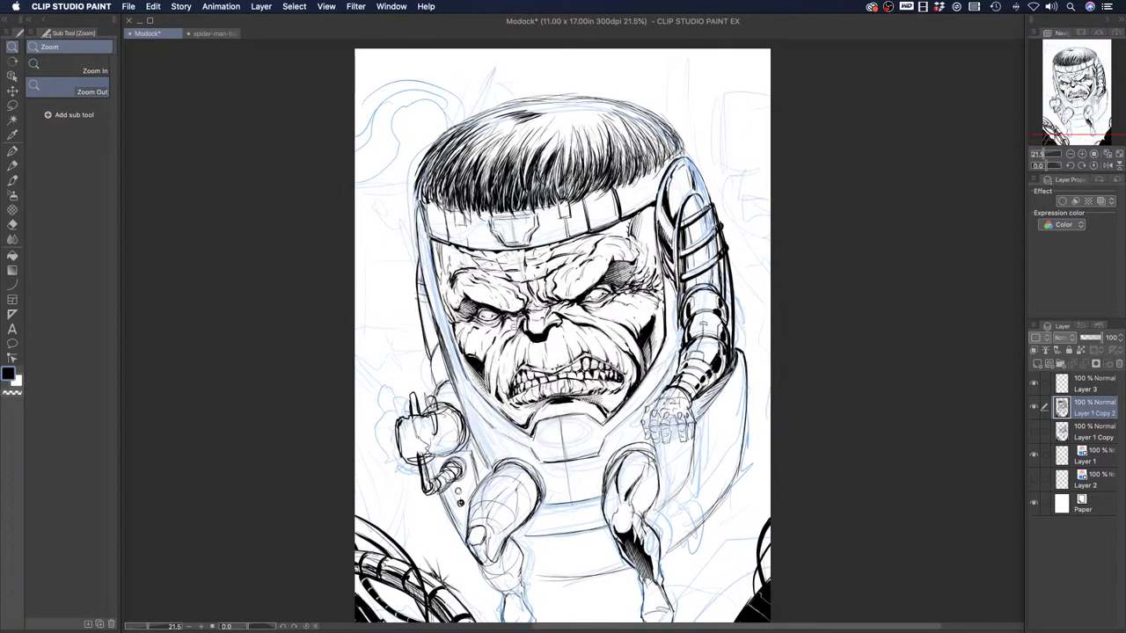
pyautogui.scroll(-6, 487, 404)
pyautogui.scroll(3, 504, 431)
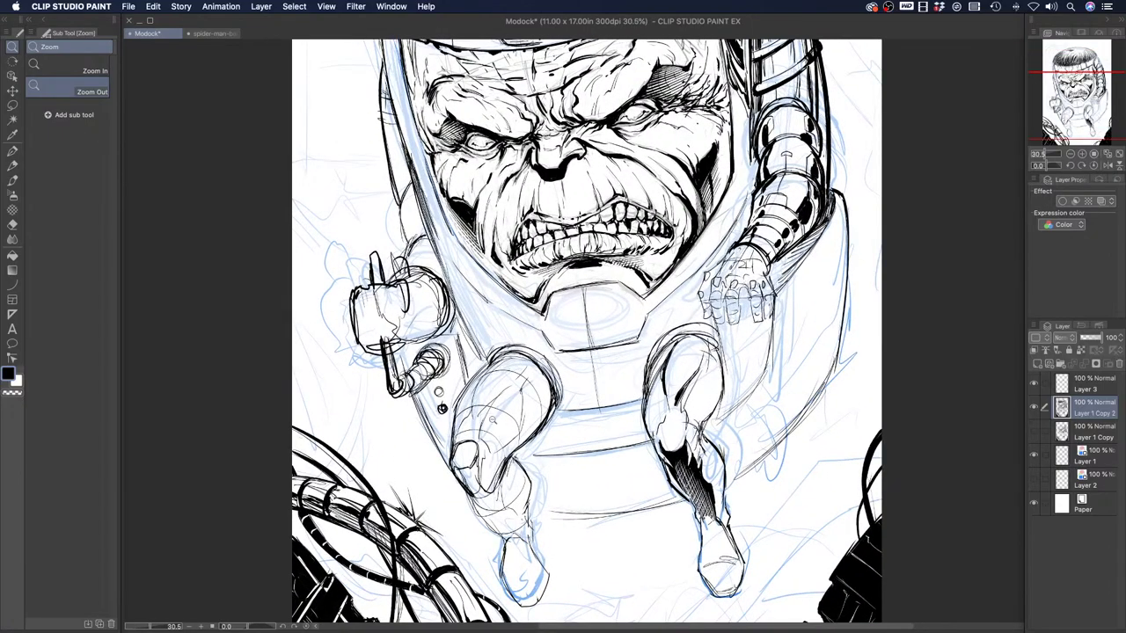
pyautogui.scroll(-3, 563, 332)
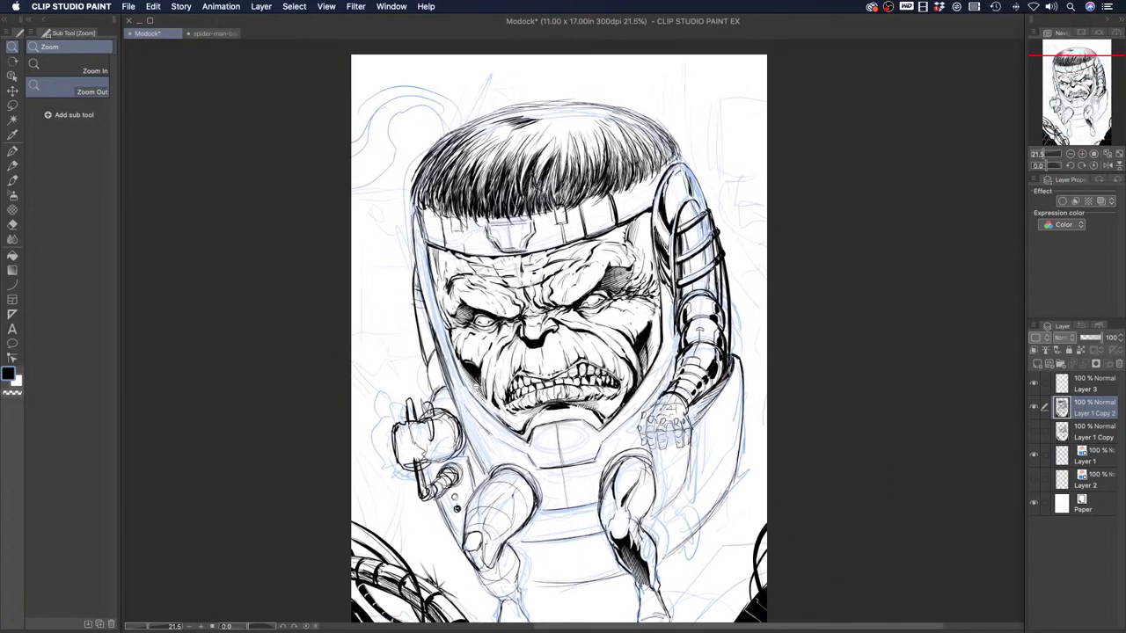
pyautogui.scroll(1, 487, 323)
pyautogui.scroll(-1, 488, 324)
pyautogui.scroll(2, 551, 482)
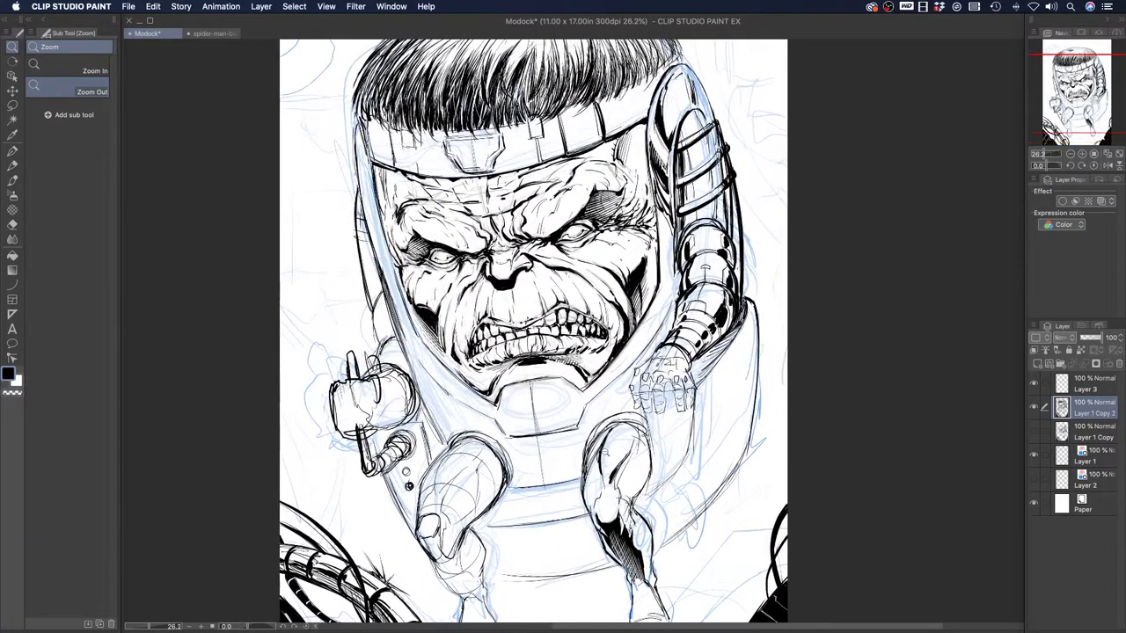
pyautogui.scroll(-3, 503, 187)
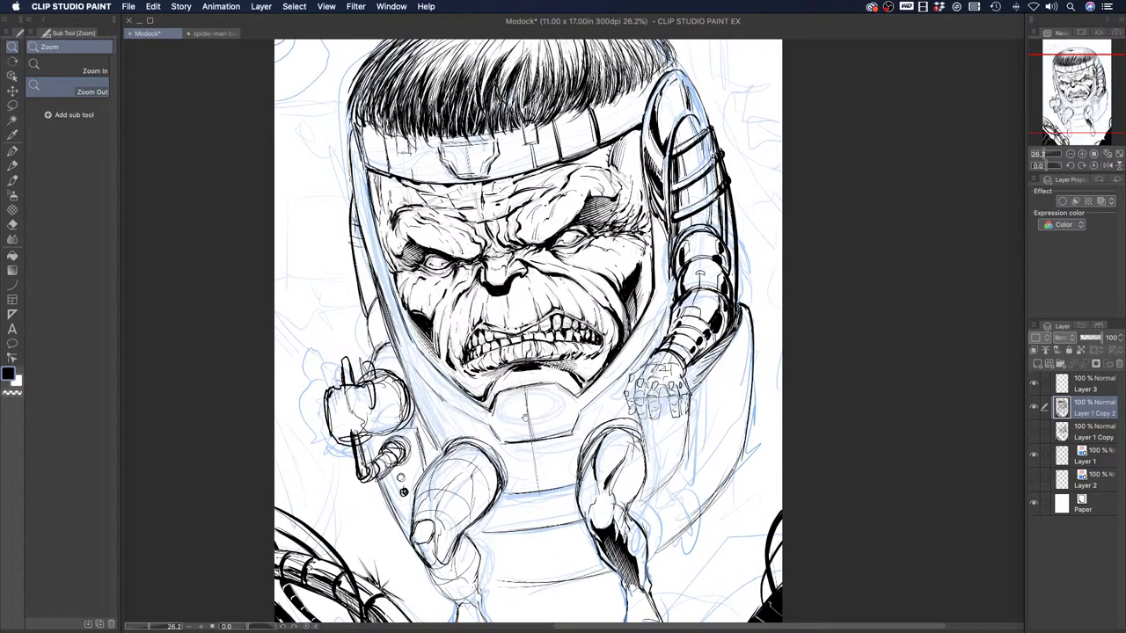
pyautogui.scroll(3, 503, 186)
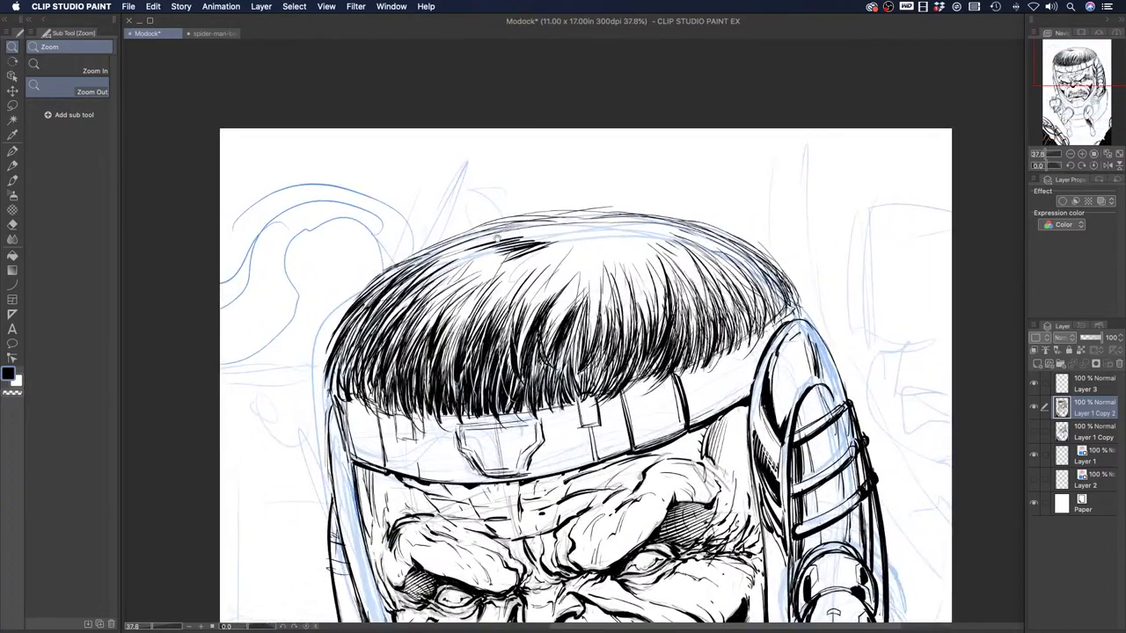
# Ink strands with the Real G-Pen radiating down from the crown across the centre, right and left of the hair
pyautogui.click(13, 151)
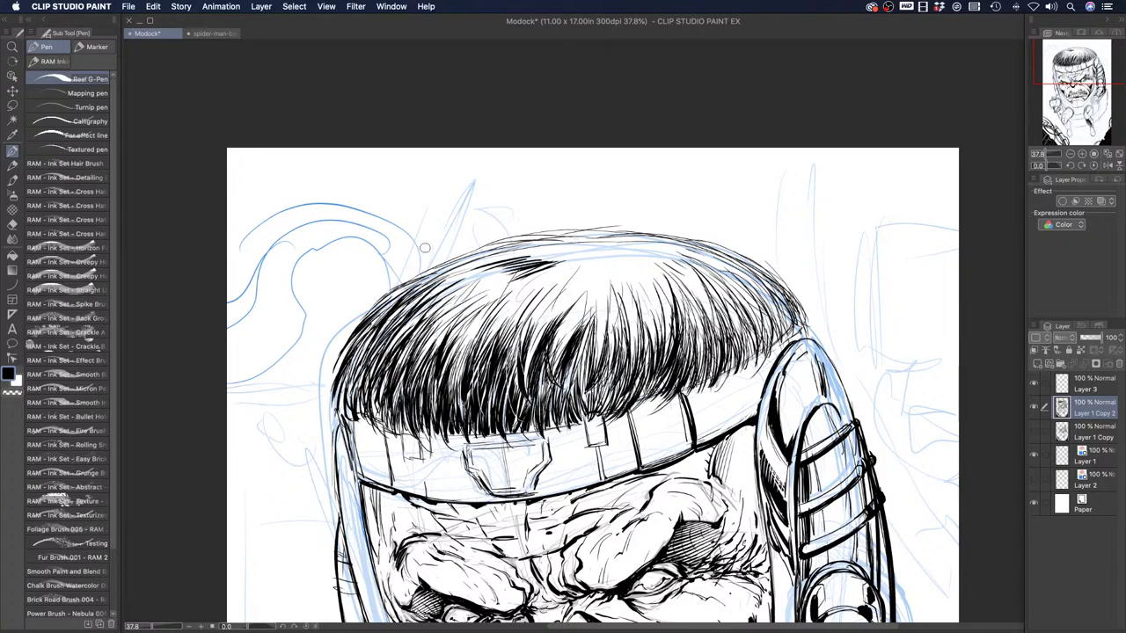
pyautogui.moveTo(559, 262)
pyautogui.mouseDown()
pyautogui.moveTo(533, 286)
pyautogui.moveTo(559, 279)
pyautogui.mouseUp()
pyautogui.moveTo(583, 264); pyautogui.dragTo(563, 288)
pyautogui.moveTo(587, 266)
pyautogui.mouseDown()
pyautogui.moveTo(569, 285)
pyautogui.moveTo(596, 263)
pyautogui.moveTo(601, 284)
pyautogui.moveTo(611, 258)
pyautogui.moveTo(638, 256)
pyautogui.mouseUp()
pyautogui.moveTo(652, 297)
pyautogui.mouseDown()
pyautogui.moveTo(635, 255)
pyautogui.moveTo(658, 249)
pyautogui.mouseUp()
pyautogui.moveTo(723, 278)
pyautogui.mouseDown()
pyautogui.moveTo(649, 244)
pyautogui.moveTo(668, 249)
pyautogui.mouseUp()
pyautogui.moveTo(526, 264)
pyautogui.mouseDown()
pyautogui.moveTo(457, 251)
pyautogui.moveTo(528, 252)
pyautogui.mouseUp()
pyautogui.moveTo(563, 291)
pyautogui.mouseDown()
pyautogui.moveTo(549, 267)
pyautogui.moveTo(591, 262)
pyautogui.mouseUp()
pyautogui.moveTo(576, 316)
pyautogui.mouseDown()
pyautogui.moveTo(596, 262)
pyautogui.moveTo(638, 252)
pyautogui.mouseUp()
pyautogui.moveTo(518, 262)
pyautogui.mouseDown()
pyautogui.moveTo(510, 245)
pyautogui.moveTo(543, 245)
pyautogui.moveTo(457, 244)
pyautogui.moveTo(472, 250)
pyautogui.mouseUp()
pyautogui.moveTo(412, 286)
pyautogui.mouseDown()
pyautogui.moveTo(452, 258)
pyautogui.moveTo(427, 267)
pyautogui.mouseUp()
pyautogui.moveTo(376, 299); pyautogui.dragTo(388, 287)
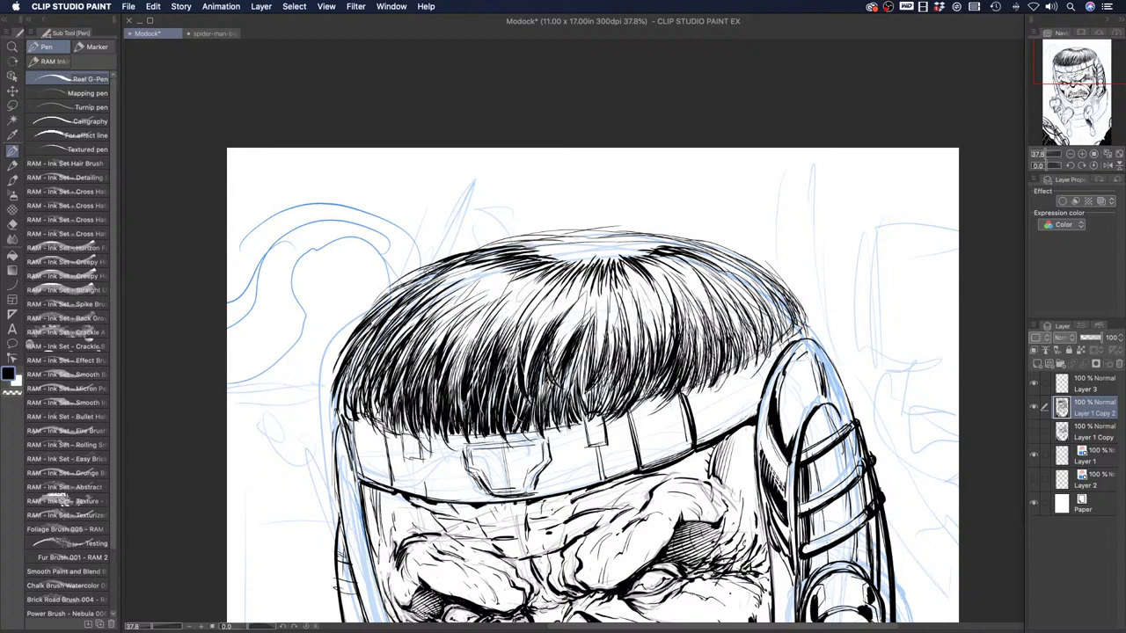
# Strengthen the hair's top contour with strokes along the back edge of the crown
pyautogui.moveTo(525, 252); pyautogui.dragTo(582, 242)
pyautogui.moveTo(490, 246)
pyautogui.mouseDown()
pyautogui.moveTo(582, 240)
pyautogui.moveTo(519, 241)
pyautogui.mouseUp()
pyautogui.moveTo(598, 252)
pyautogui.mouseDown()
pyautogui.moveTo(587, 231)
pyautogui.moveTo(650, 234)
pyautogui.moveTo(616, 232)
pyautogui.mouseUp()
pyautogui.moveTo(682, 249); pyautogui.dragTo(660, 233)
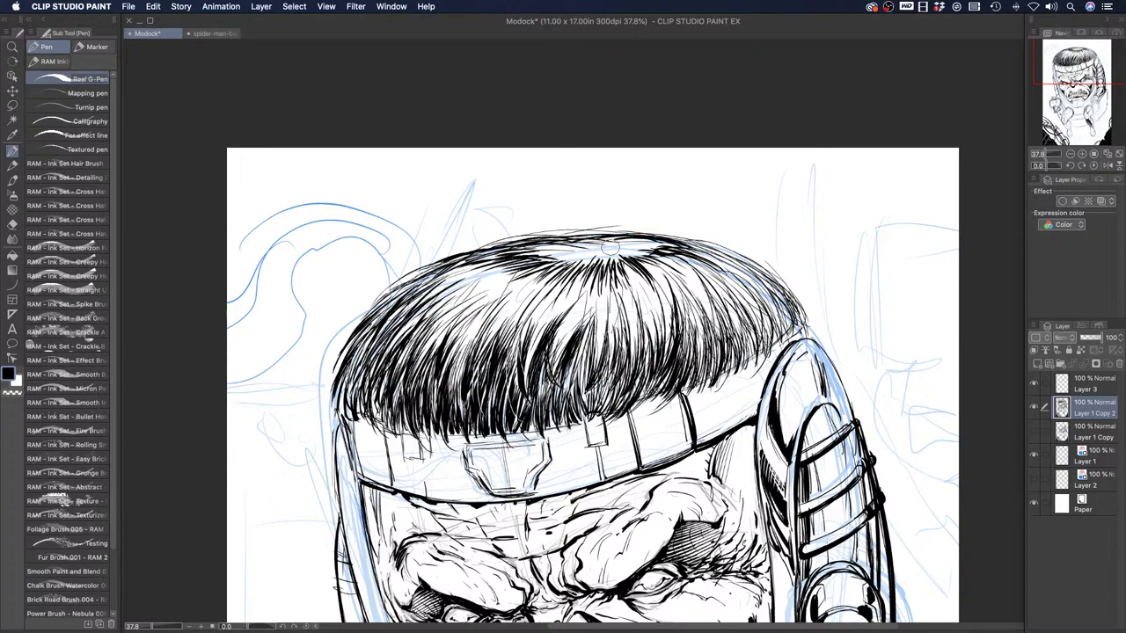
# Fill the open centre of the crown with dense black strokes radiating outward
pyautogui.moveTo(538, 268); pyautogui.dragTo(528, 248)
pyautogui.moveTo(577, 262)
pyautogui.mouseDown()
pyautogui.moveTo(562, 249)
pyautogui.moveTo(571, 234)
pyautogui.moveTo(670, 250)
pyautogui.moveTo(651, 246)
pyautogui.moveTo(663, 264)
pyautogui.moveTo(583, 248)
pyautogui.mouseUp()
pyautogui.moveTo(587, 267); pyautogui.dragTo(572, 252)
pyautogui.moveTo(573, 266)
pyautogui.mouseDown()
pyautogui.moveTo(562, 246)
pyautogui.moveTo(594, 246)
pyautogui.moveTo(584, 255)
pyautogui.moveTo(598, 256)
pyautogui.moveTo(606, 247)
pyautogui.mouseUp()
pyautogui.moveTo(533, 245)
pyautogui.mouseDown()
pyautogui.moveTo(639, 238)
pyautogui.moveTo(646, 253)
pyautogui.mouseUp()
pyautogui.moveTo(575, 258)
pyautogui.mouseDown()
pyautogui.moveTo(538, 267)
pyautogui.moveTo(547, 273)
pyautogui.moveTo(554, 266)
pyautogui.moveTo(477, 268)
pyautogui.moveTo(483, 258)
pyautogui.mouseUp()
pyautogui.moveTo(600, 250)
pyautogui.mouseDown()
pyautogui.moveTo(563, 284)
pyautogui.moveTo(550, 332)
pyautogui.moveTo(568, 340)
pyautogui.moveTo(581, 328)
pyautogui.moveTo(579, 368)
pyautogui.mouseUp()
pyautogui.press(']')
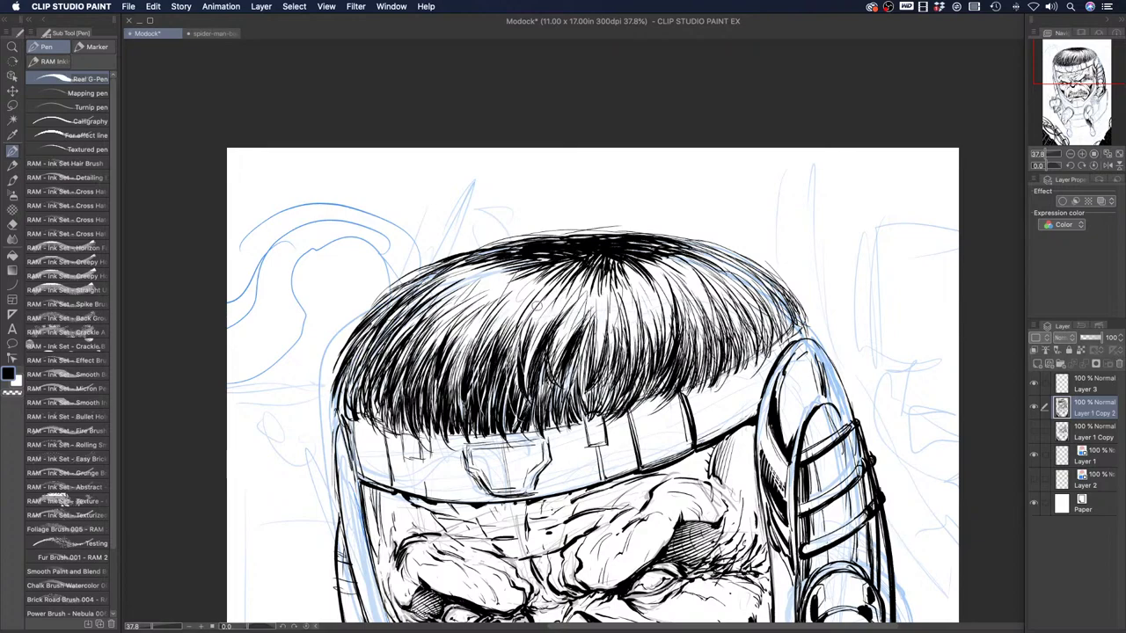
# Ink additional strands along the hair's right contour and down to its lower right edge
pyautogui.moveTo(738, 281)
pyautogui.mouseDown()
pyautogui.moveTo(685, 242)
pyautogui.moveTo(768, 279)
pyautogui.moveTo(795, 318)
pyautogui.moveTo(765, 278)
pyautogui.mouseUp()
pyautogui.press(']')
pyautogui.press('[')
pyautogui.moveTo(784, 346)
pyautogui.mouseDown()
pyautogui.moveTo(775, 299)
pyautogui.moveTo(768, 308)
pyautogui.mouseUp()
pyautogui.moveTo(763, 366); pyautogui.dragTo(772, 311)
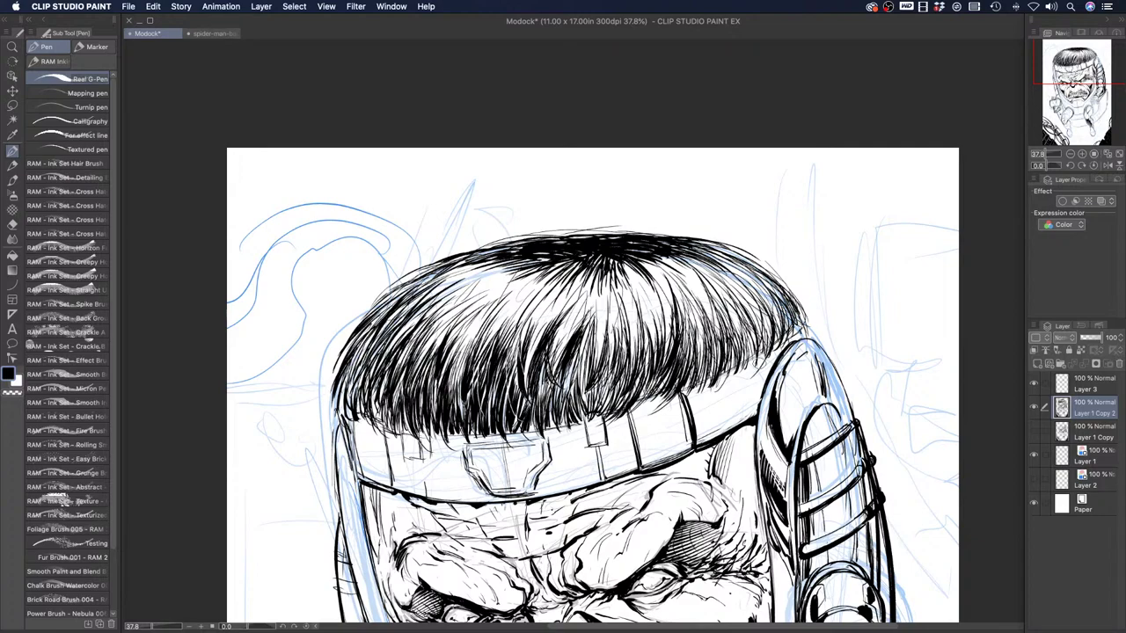
# Thicken the strands on the left half of the hair out to its lower left edge
pyautogui.moveTo(446, 366)
pyautogui.mouseDown()
pyautogui.moveTo(466, 307)
pyautogui.moveTo(448, 320)
pyautogui.mouseUp()
pyautogui.moveTo(392, 367); pyautogui.dragTo(404, 334)
pyautogui.moveTo(360, 396); pyautogui.dragTo(380, 332)
pyautogui.moveTo(336, 376); pyautogui.dragTo(341, 366)
pyautogui.moveTo(338, 420); pyautogui.dragTo(343, 375)
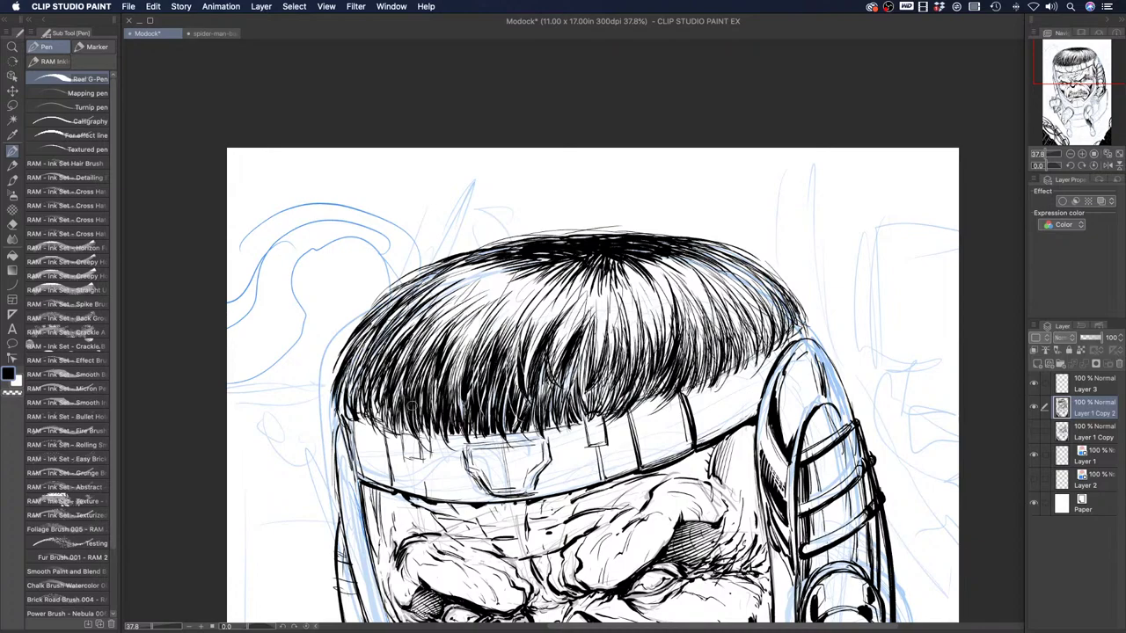
# Fill the gaps in the right half of the hair with long vertical strands
pyautogui.moveTo(645, 359)
pyautogui.mouseDown()
pyautogui.moveTo(631, 286)
pyautogui.moveTo(655, 299)
pyautogui.moveTo(649, 280)
pyautogui.mouseUp()
pyautogui.moveTo(705, 350)
pyautogui.mouseDown()
pyautogui.moveTo(700, 295)
pyautogui.moveTo(672, 278)
pyautogui.moveTo(709, 272)
pyautogui.mouseUp()
pyautogui.moveTo(737, 313); pyautogui.dragTo(721, 283)
pyautogui.moveTo(753, 346)
pyautogui.mouseDown()
pyautogui.moveTo(741, 296)
pyautogui.moveTo(757, 308)
pyautogui.mouseUp()
pyautogui.moveTo(763, 343); pyautogui.dragTo(752, 289)
pyautogui.moveTo(766, 336)
pyautogui.mouseDown()
pyautogui.moveTo(734, 267)
pyautogui.moveTo(755, 291)
pyautogui.moveTo(767, 284)
pyautogui.mouseUp()
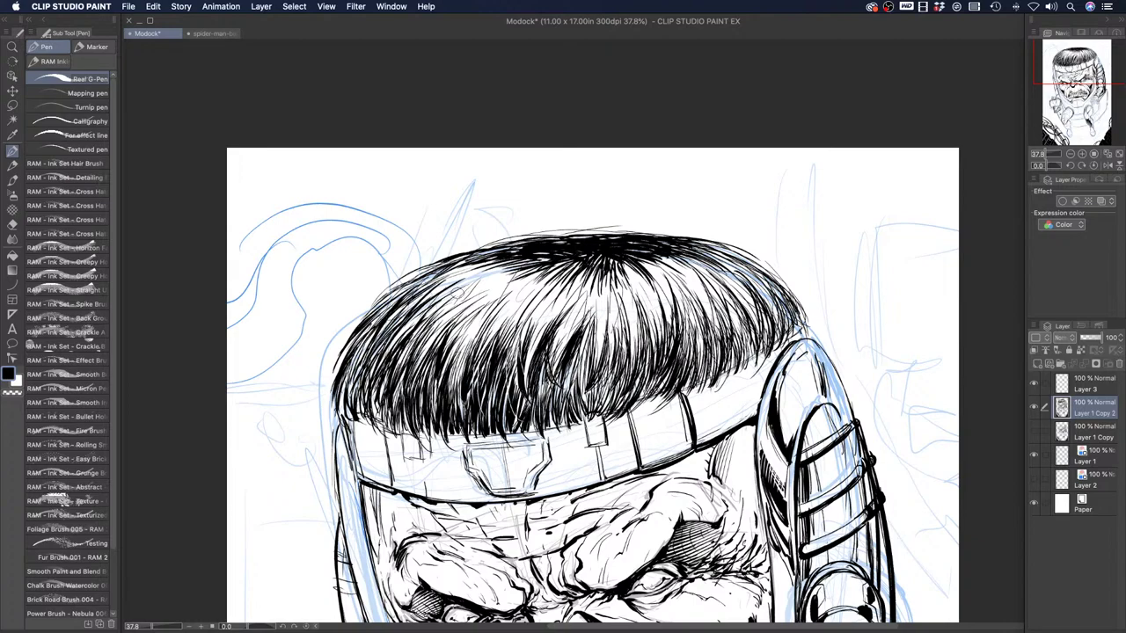
# Deepen the blacks in the left and centre-right of the hair while viewing the whole head
pyautogui.click(14, 47)
pyautogui.moveTo(425, 245); pyautogui.dragTo(359, 310)
pyautogui.moveTo(358, 364); pyautogui.dragTo(370, 318)
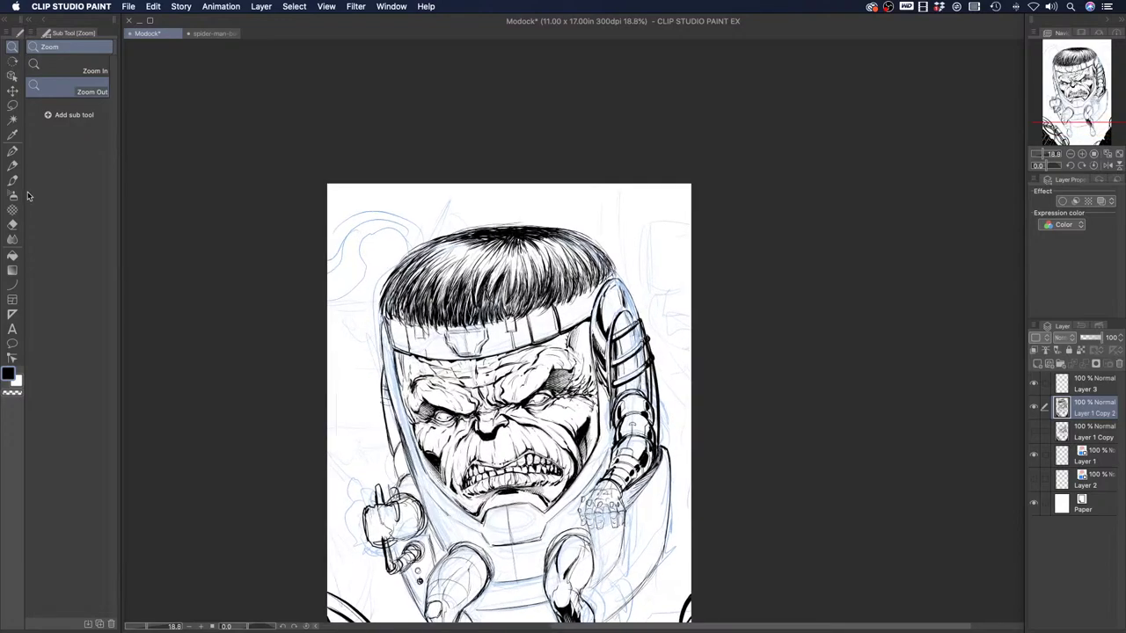
pyautogui.click(13, 151)
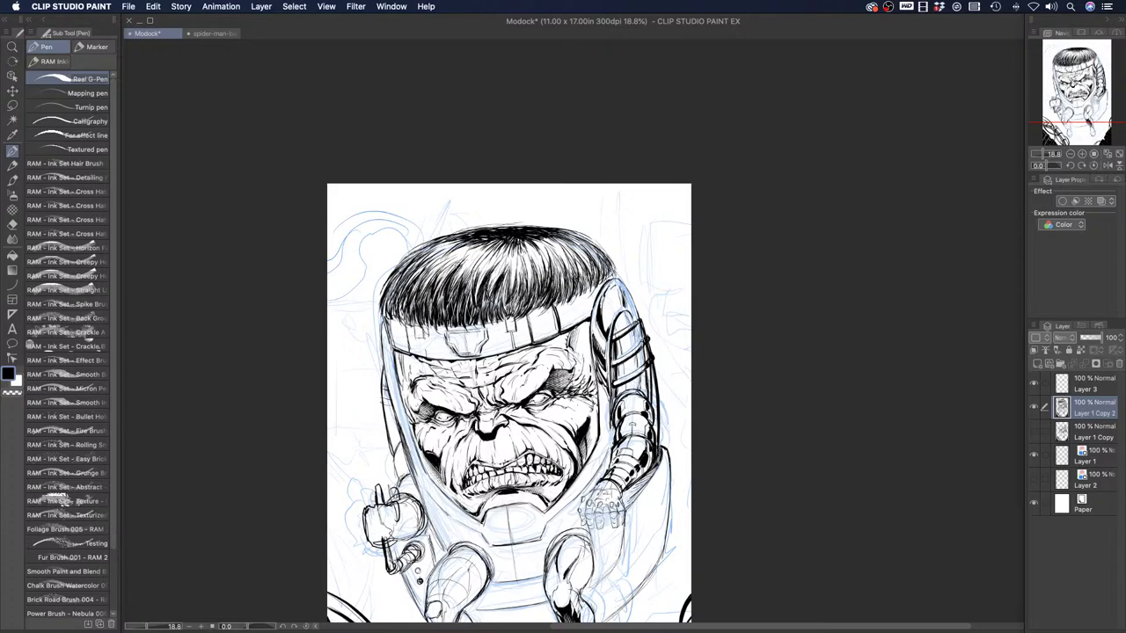
pyautogui.moveTo(422, 294); pyautogui.dragTo(442, 266)
pyautogui.moveTo(512, 259); pyautogui.dragTo(523, 301)
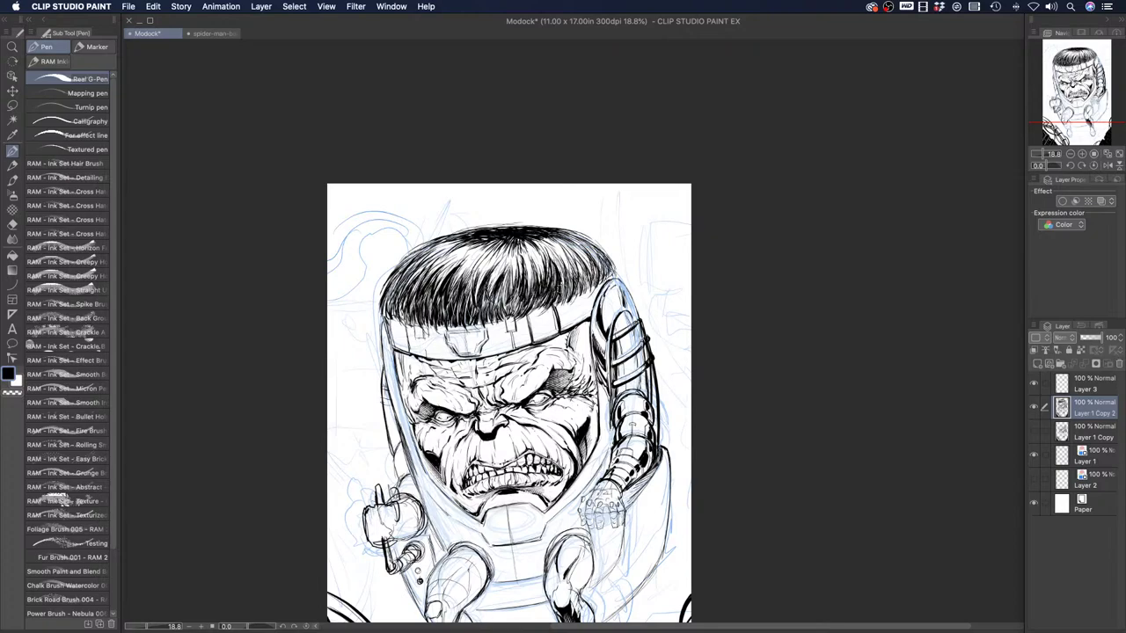
# Refine the strands on the hair's right side, crown, centre and left with fine touch-up strokes
pyautogui.moveTo(567, 266)
pyautogui.mouseDown()
pyautogui.moveTo(573, 290)
pyautogui.moveTo(579, 279)
pyautogui.mouseUp()
pyautogui.moveTo(556, 241)
pyautogui.mouseDown()
pyautogui.moveTo(583, 283)
pyautogui.moveTo(581, 261)
pyautogui.moveTo(594, 275)
pyautogui.moveTo(578, 240)
pyautogui.mouseUp()
pyautogui.moveTo(497, 276)
pyautogui.mouseDown()
pyautogui.moveTo(488, 306)
pyautogui.moveTo(478, 273)
pyautogui.moveTo(488, 247)
pyautogui.mouseUp()
pyautogui.moveTo(444, 282); pyautogui.dragTo(453, 259)
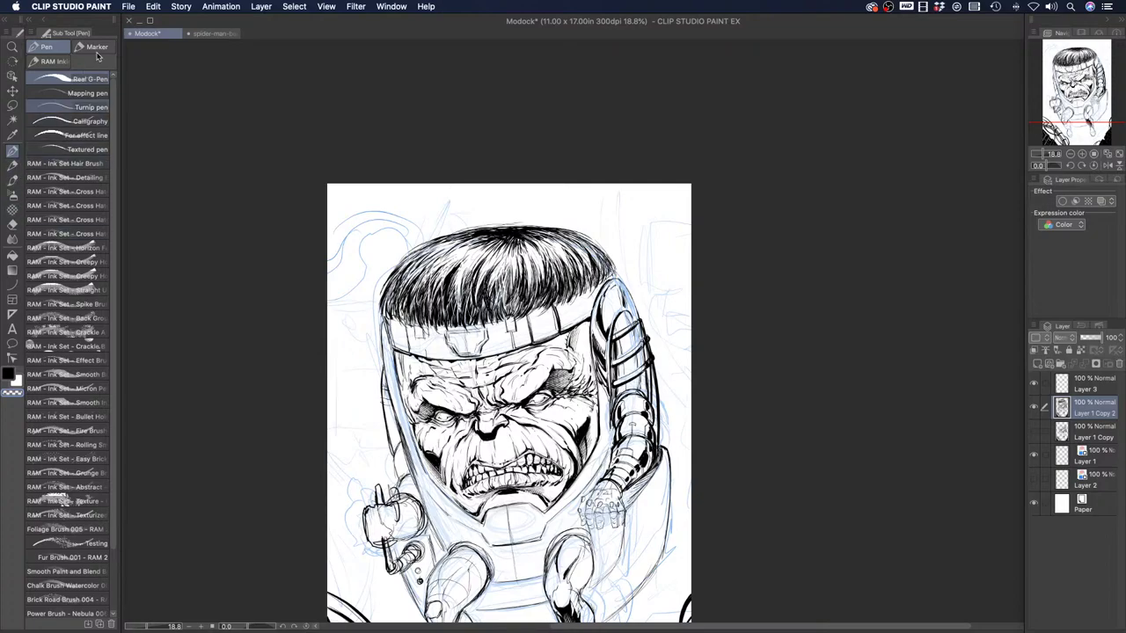
# Flip the canvas horizontally
pyautogui.click(153, 6)
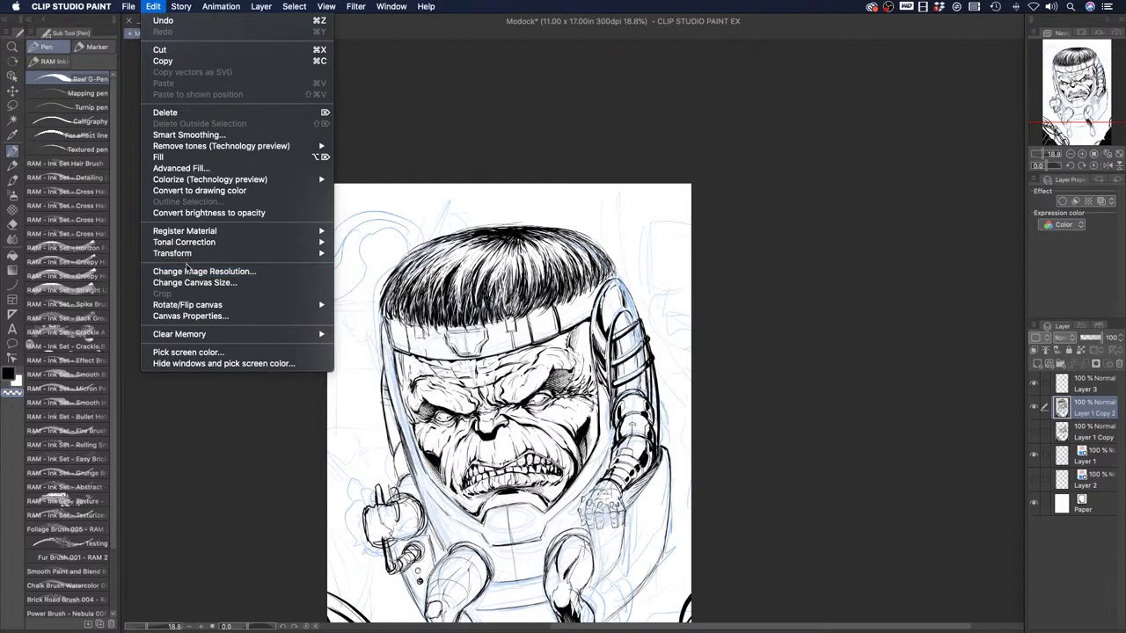
pyautogui.moveTo(185, 259)
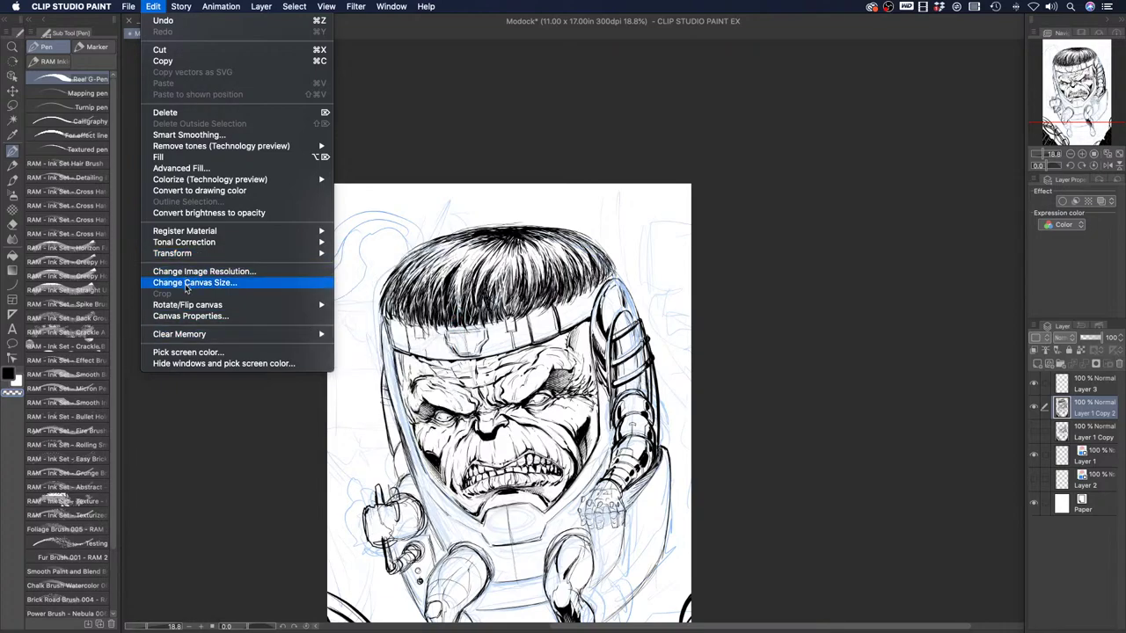
pyautogui.moveTo(187, 307)
pyautogui.click(355, 338)
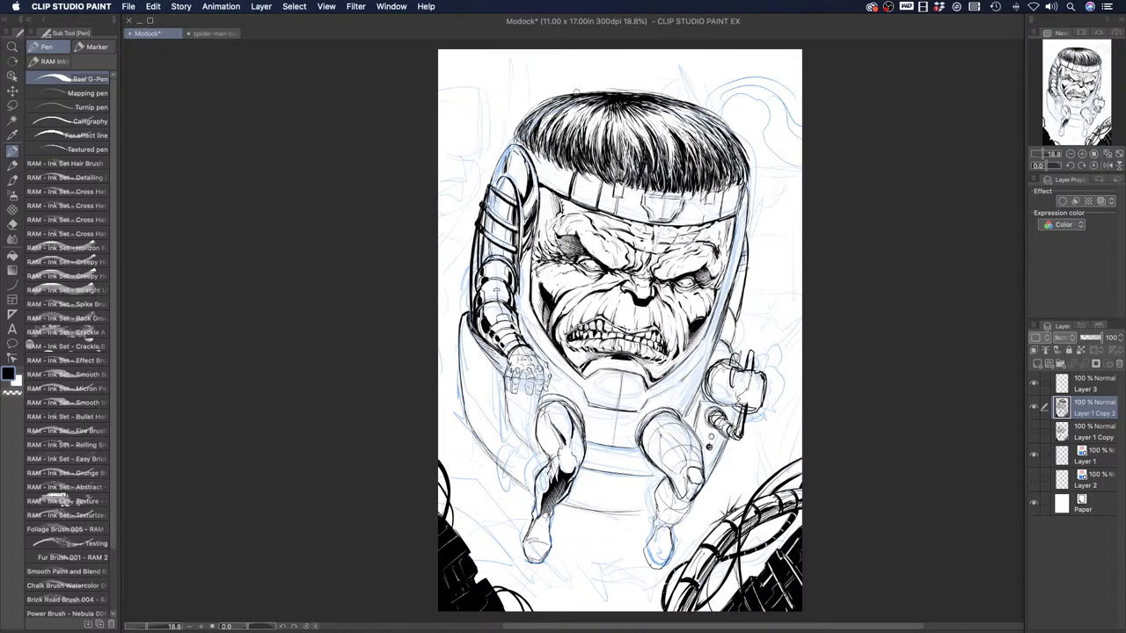
# Ink a solid top contour over the crown of the flipped head and down the hair's left side
pyautogui.moveTo(567, 96); pyautogui.dragTo(655, 99)
pyautogui.moveTo(556, 100)
pyautogui.mouseDown()
pyautogui.moveTo(585, 89)
pyautogui.moveTo(567, 95)
pyautogui.moveTo(652, 97)
pyautogui.mouseUp()
pyautogui.moveTo(590, 87); pyautogui.dragTo(570, 93)
pyautogui.moveTo(565, 94)
pyautogui.mouseDown()
pyautogui.moveTo(556, 100)
pyautogui.moveTo(582, 92)
pyautogui.mouseUp()
pyautogui.moveTo(569, 92); pyautogui.dragTo(546, 103)
pyautogui.moveTo(571, 90); pyautogui.dragTo(568, 96)
pyautogui.moveTo(561, 94); pyautogui.dragTo(539, 104)
pyautogui.moveTo(558, 93); pyautogui.dragTo(523, 123)
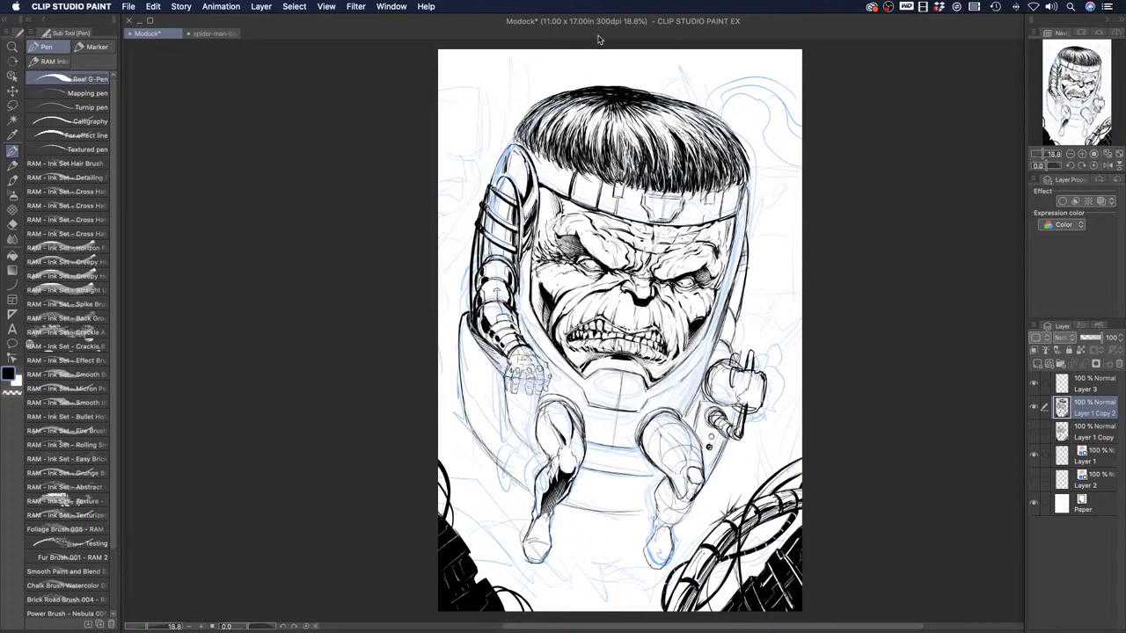
# Touch up the hair's contour right of the crown, undoing a stray stroke, and at the far left edge
pyautogui.moveTo(650, 91); pyautogui.dragTo(675, 101)
pyautogui.moveTo(654, 91); pyautogui.dragTo(718, 123)
pyautogui.press('super+z')
pyautogui.moveTo(518, 118)
pyautogui.mouseDown()
pyautogui.moveTo(540, 102)
pyautogui.moveTo(524, 123)
pyautogui.mouseUp()
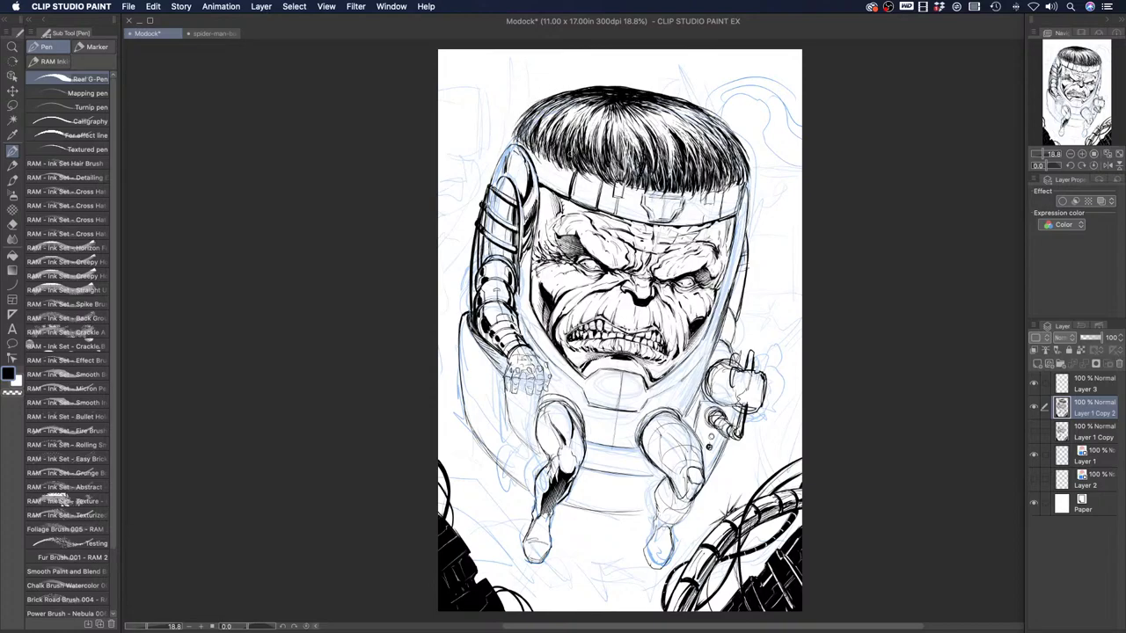
# Carve thin highlights into the black hair masses from left to right using the transparent colour
pyautogui.moveTo(579, 150); pyautogui.dragTo(569, 182)
pyautogui.click(13, 393)
pyautogui.moveTo(585, 121); pyautogui.dragTo(573, 163)
pyautogui.moveTo(648, 150); pyautogui.dragTo(652, 175)
pyautogui.moveTo(702, 139)
pyautogui.mouseDown()
pyautogui.moveTo(702, 165)
pyautogui.moveTo(715, 155)
pyautogui.mouseUp()
pyautogui.moveTo(703, 108); pyautogui.dragTo(737, 139)
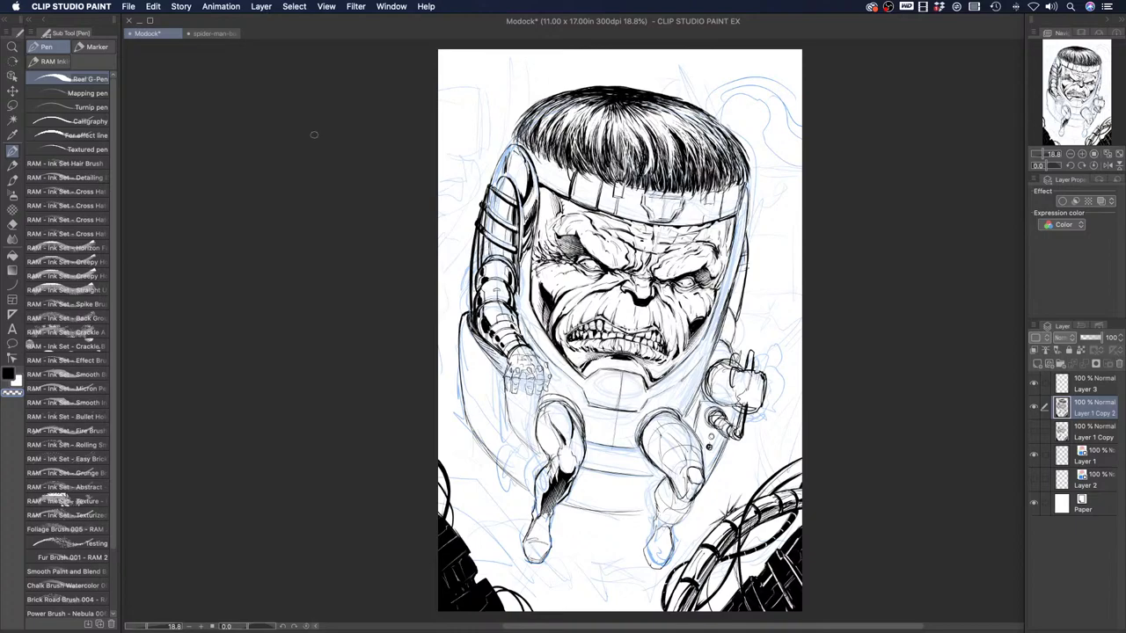
pyautogui.moveTo(647, 121)
pyautogui.mouseDown()
pyautogui.moveTo(650, 149)
pyautogui.moveTo(718, 170)
pyautogui.mouseUp()
pyautogui.moveTo(585, 95); pyautogui.dragTo(557, 111)
pyautogui.click(215, 33)
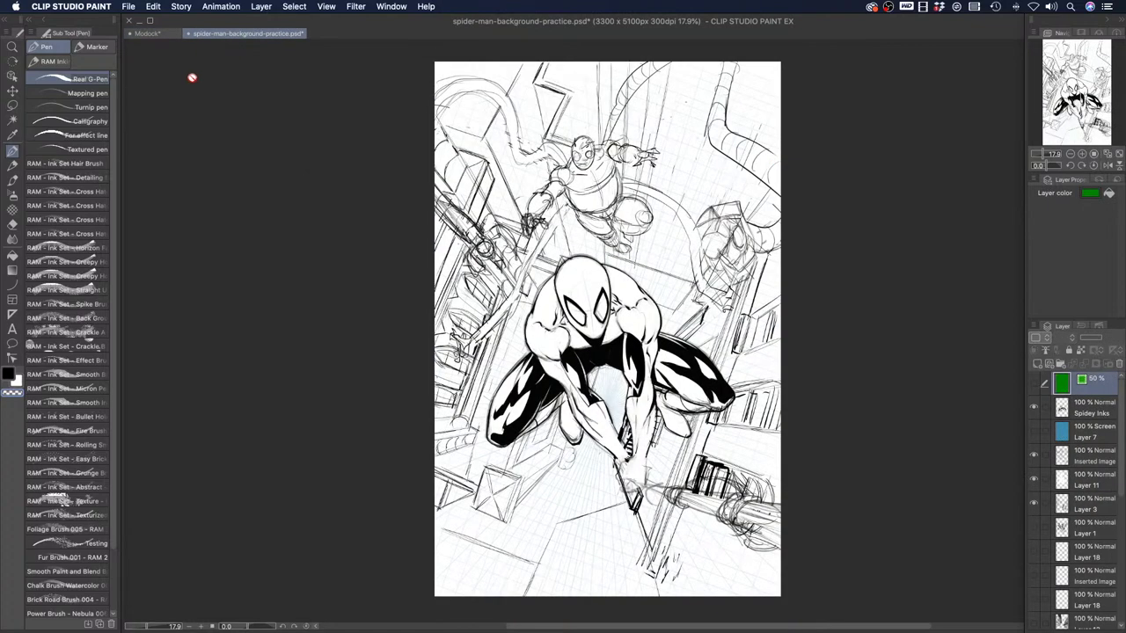
pyautogui.click(150, 33)
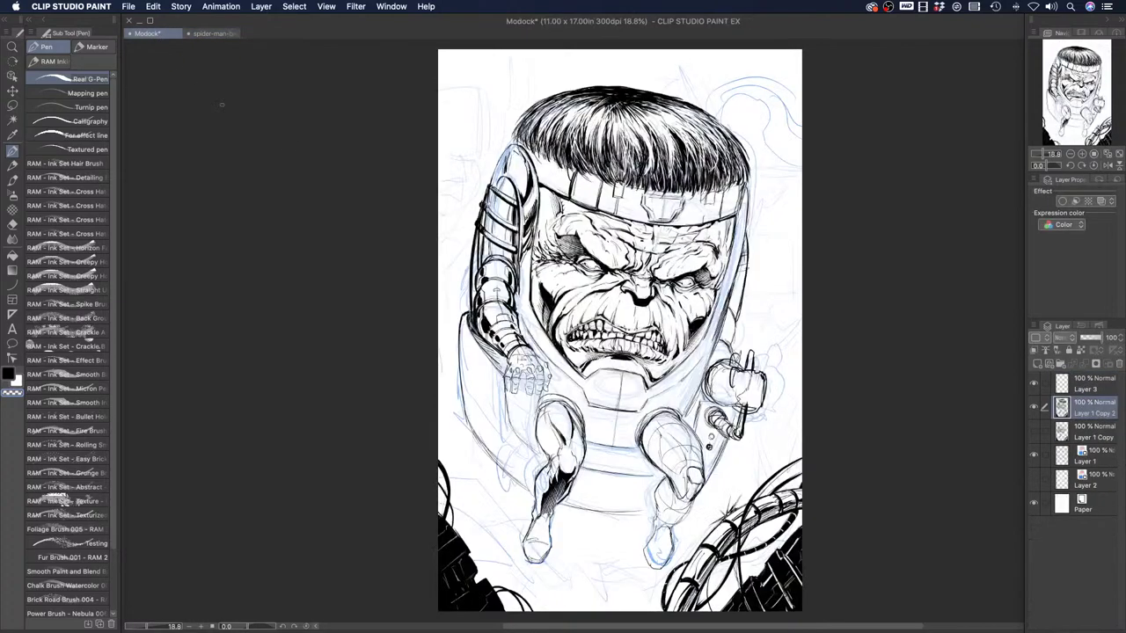
# Clean up the outer edge of the ringed upper arm beside the head with the Real G-Pen
pyautogui.press('/')
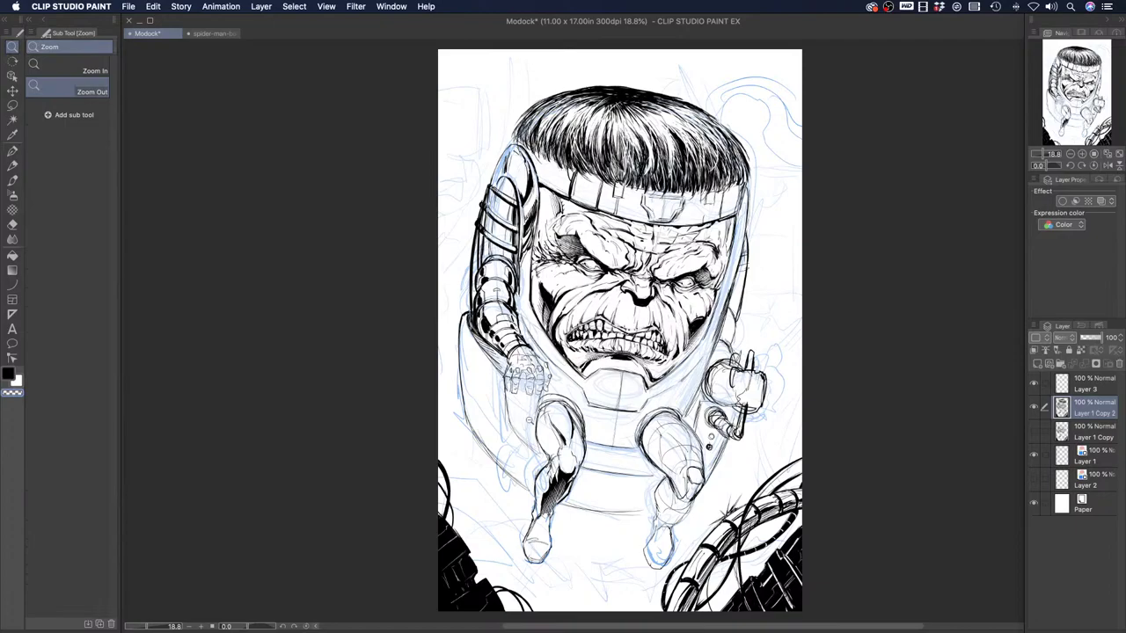
pyautogui.click(506, 176)
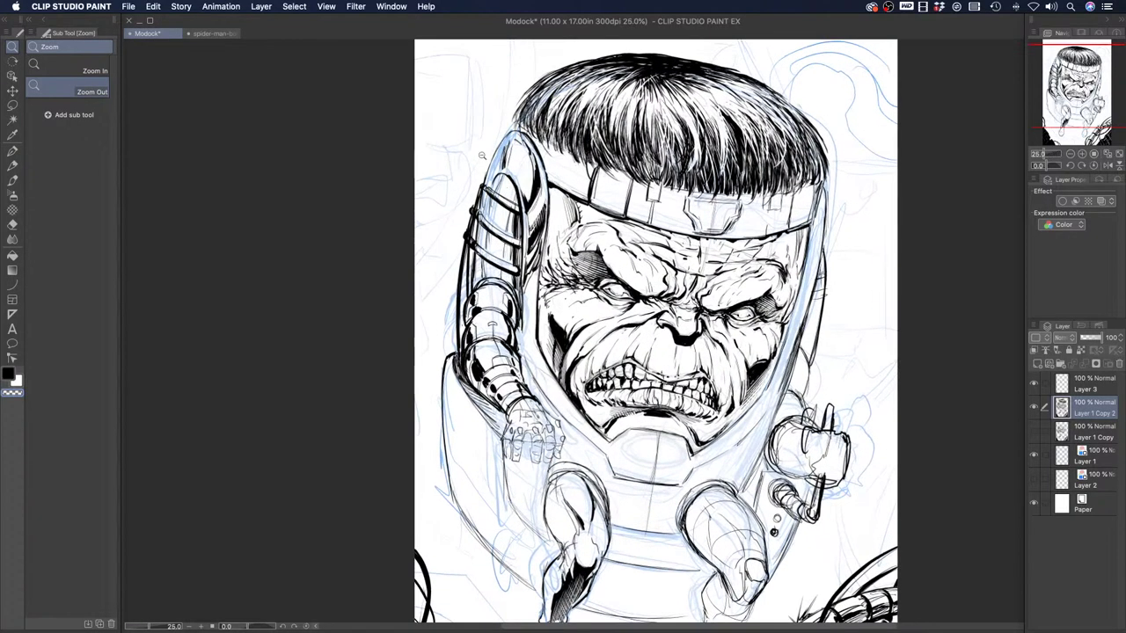
pyautogui.click(478, 345)
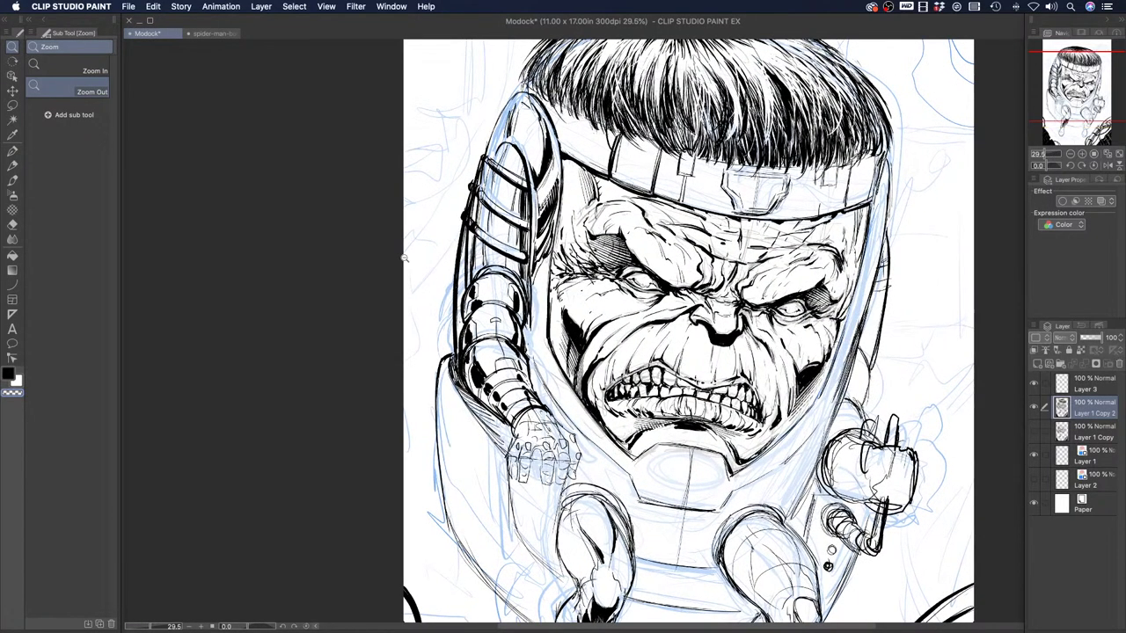
pyautogui.moveTo(453, 330); pyautogui.dragTo(450, 313)
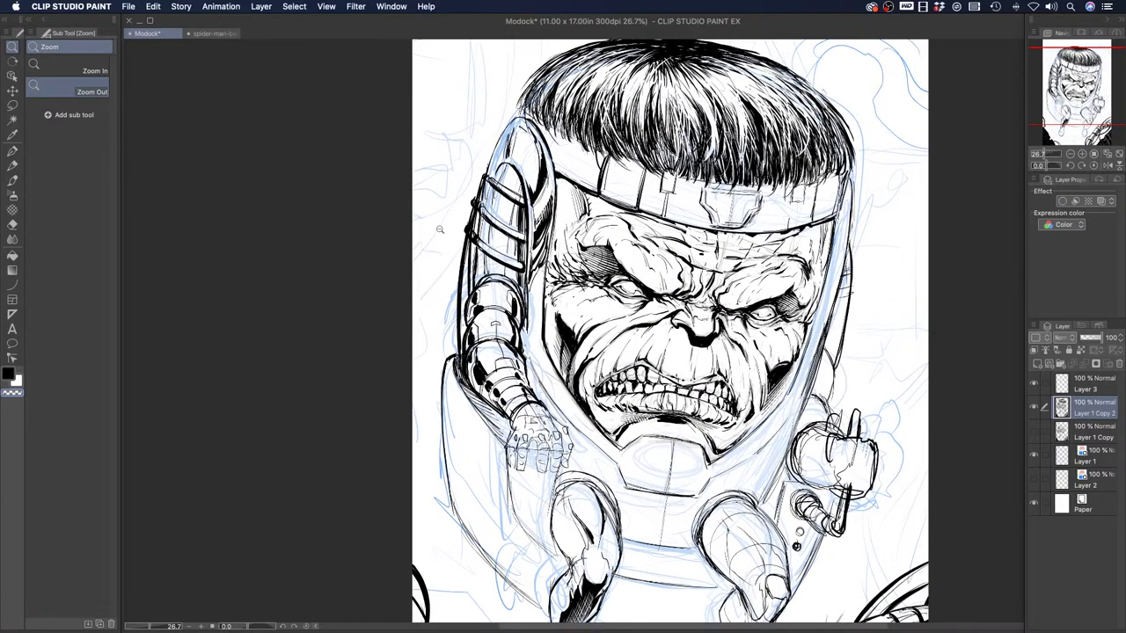
pyautogui.click(12, 151)
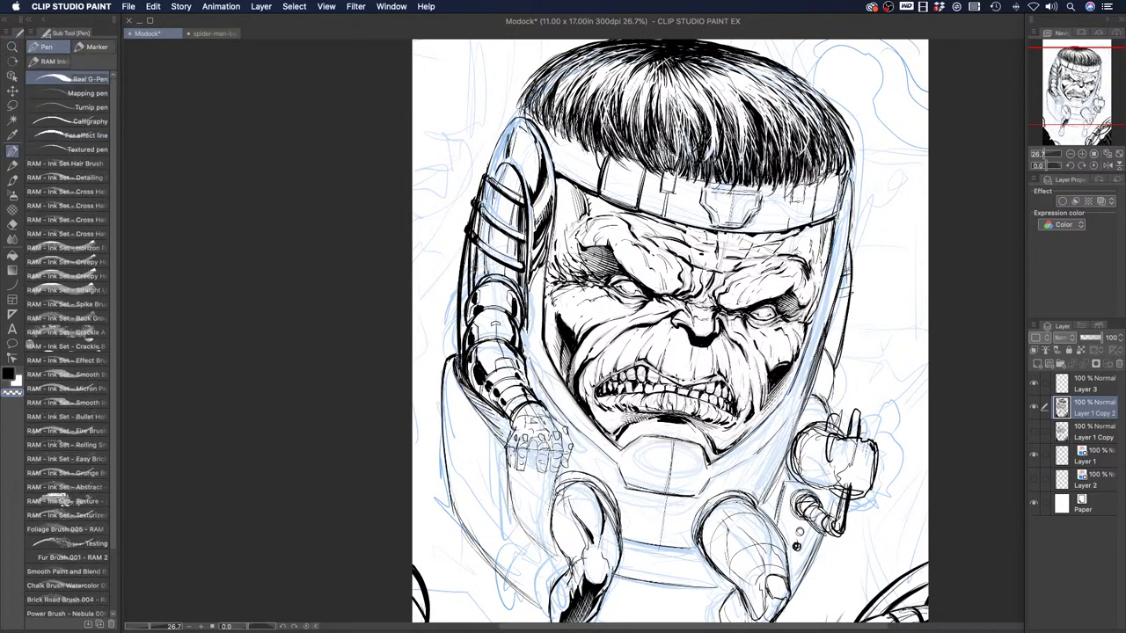
pyautogui.moveTo(476, 269)
pyautogui.mouseDown()
pyautogui.moveTo(467, 292)
pyautogui.moveTo(477, 262)
pyautogui.moveTo(470, 269)
pyautogui.mouseUp()
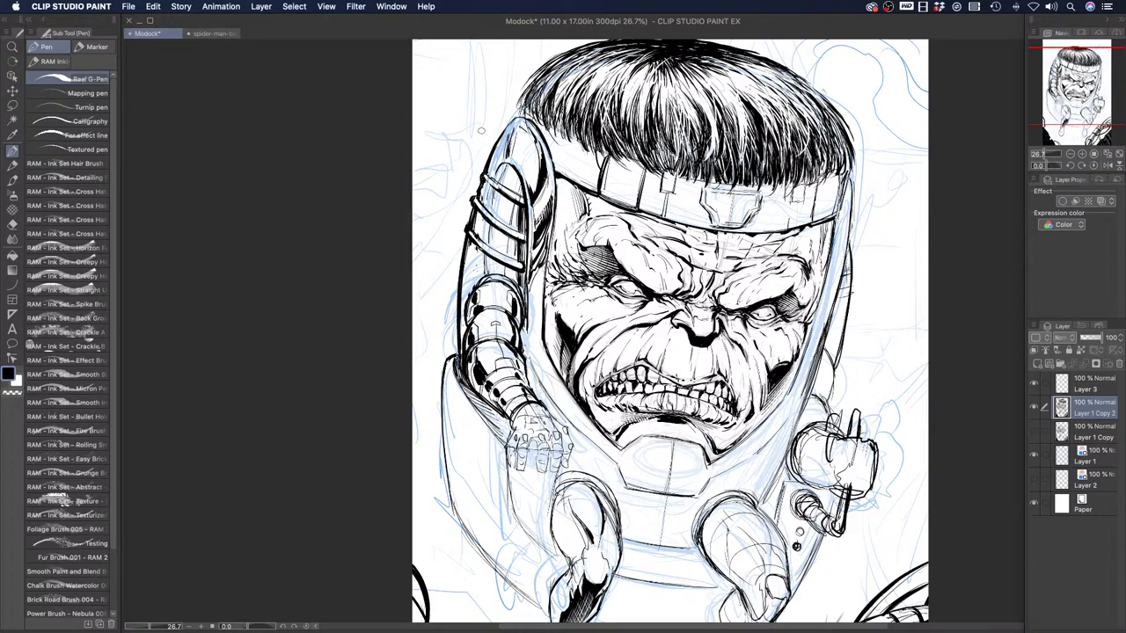
# Bring the ringed arm into close view and set the Real G-Pen to the transparent colour
pyautogui.click(12, 46)
pyautogui.moveTo(401, 137); pyautogui.dragTo(424, 131)
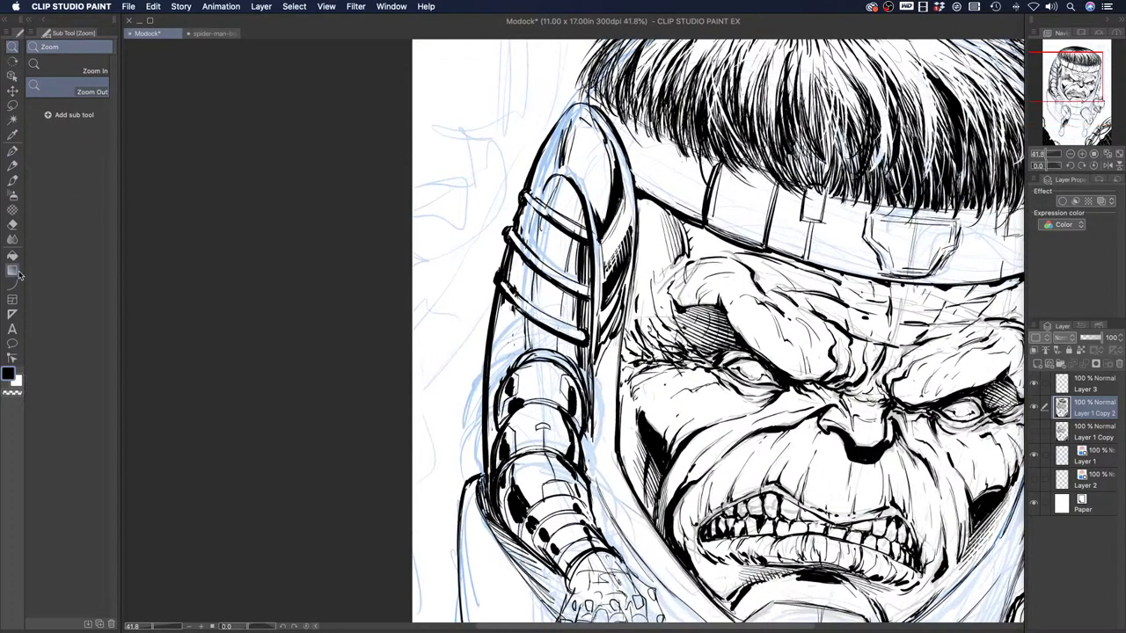
pyautogui.click(12, 392)
pyautogui.click(12, 149)
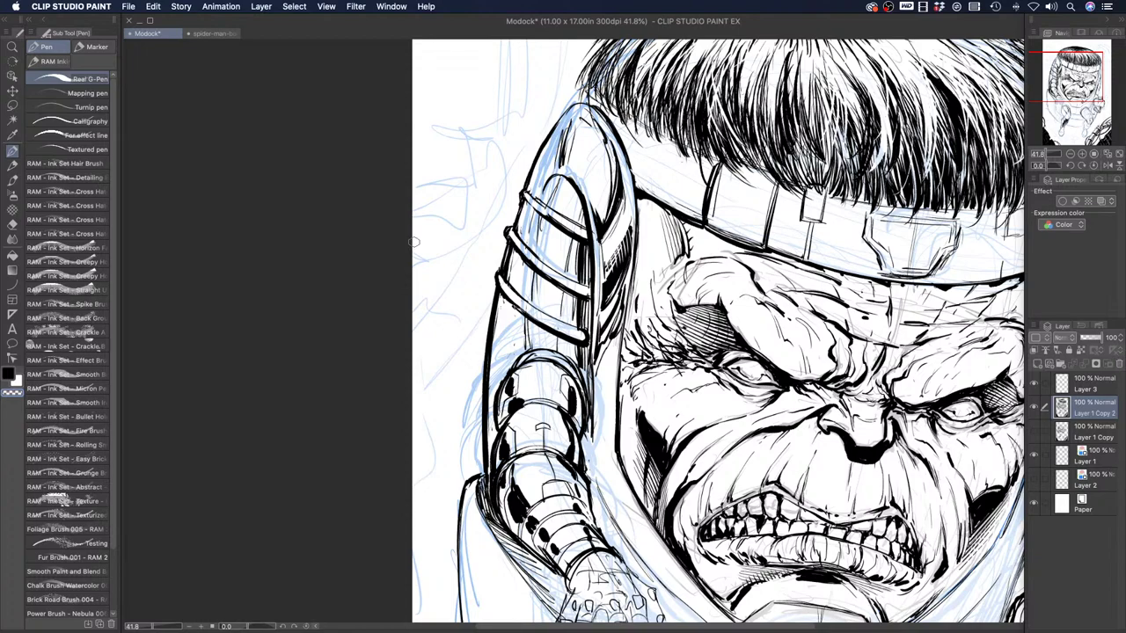
pyautogui.moveTo(478, 328); pyautogui.dragTo(393, 344)
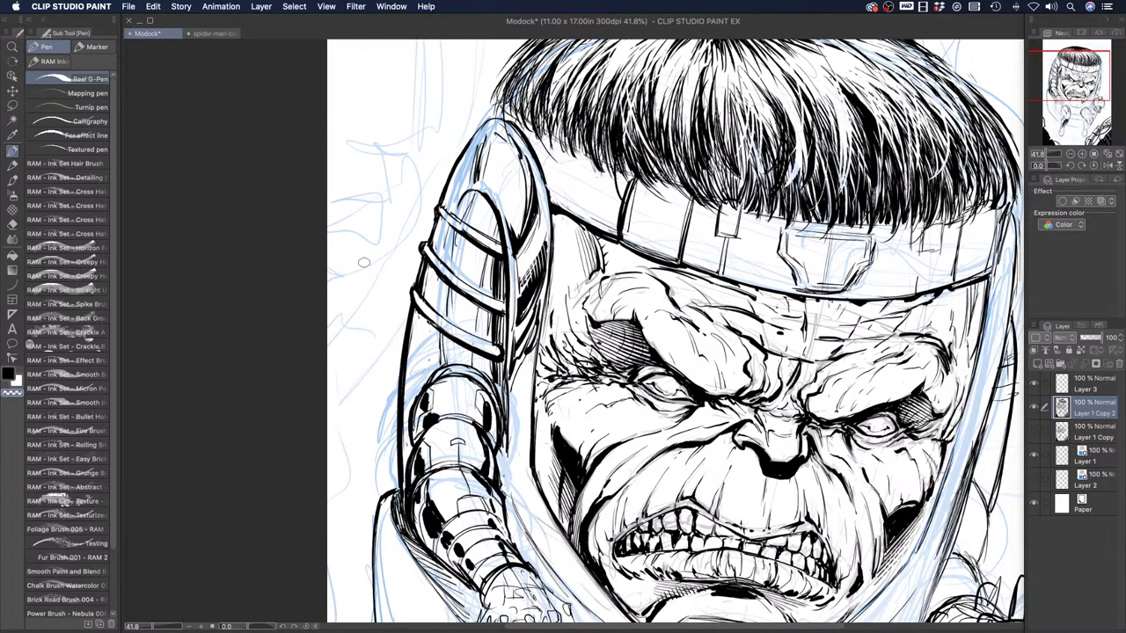
# Create a new Comic canvas of 11 x 17 inches at 300 dpi
pyautogui.click(128, 9)
pyautogui.click(136, 21)
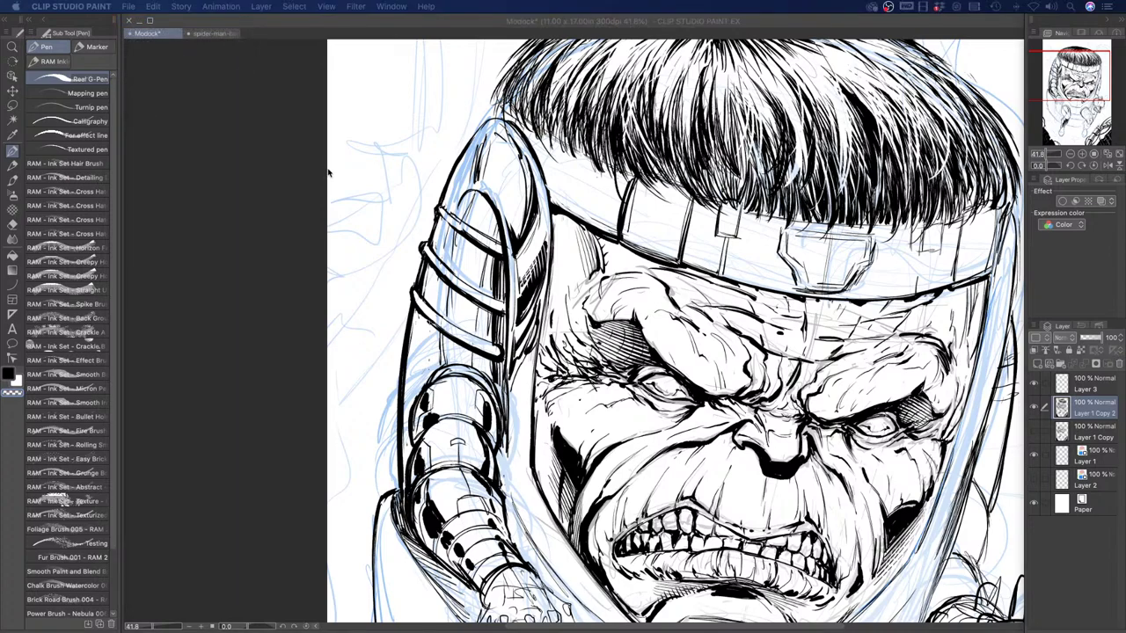
pyautogui.press('Return')
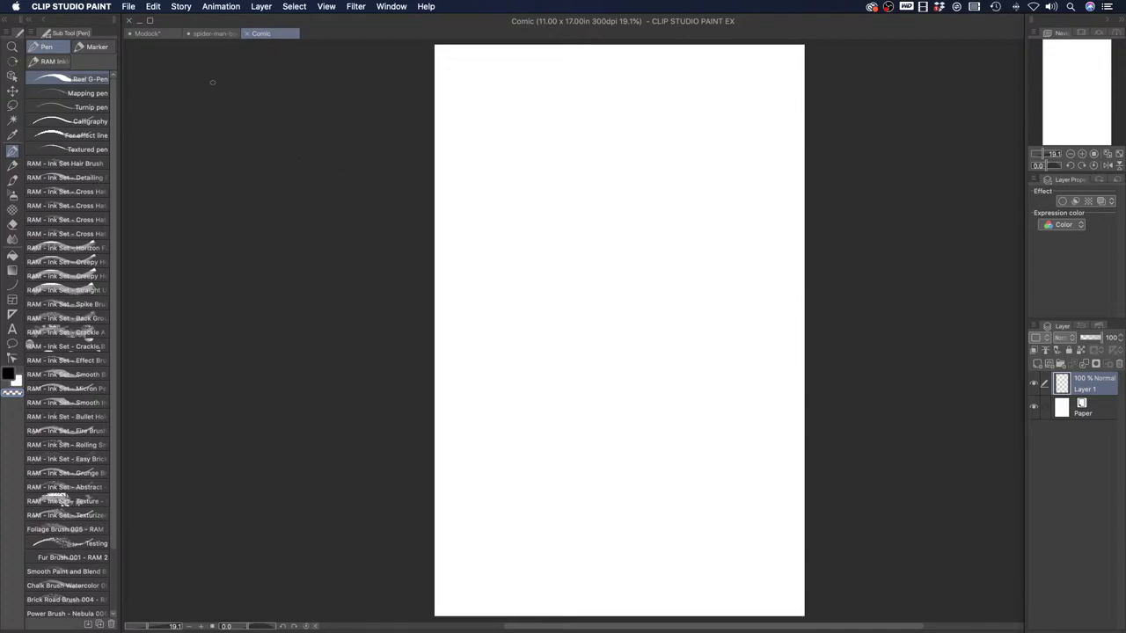
# Sketch a tilted box in black near the middle of the page with the Darker pencil
pyautogui.click(12, 46)
pyautogui.moveTo(512, 232); pyautogui.dragTo(564, 291)
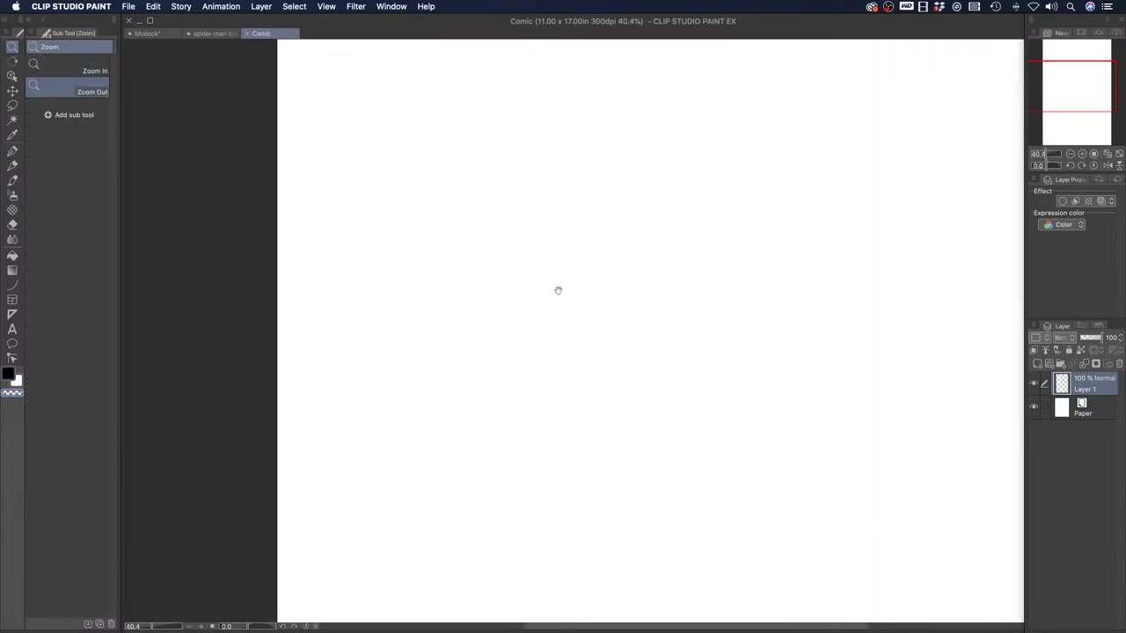
pyautogui.click(12, 166)
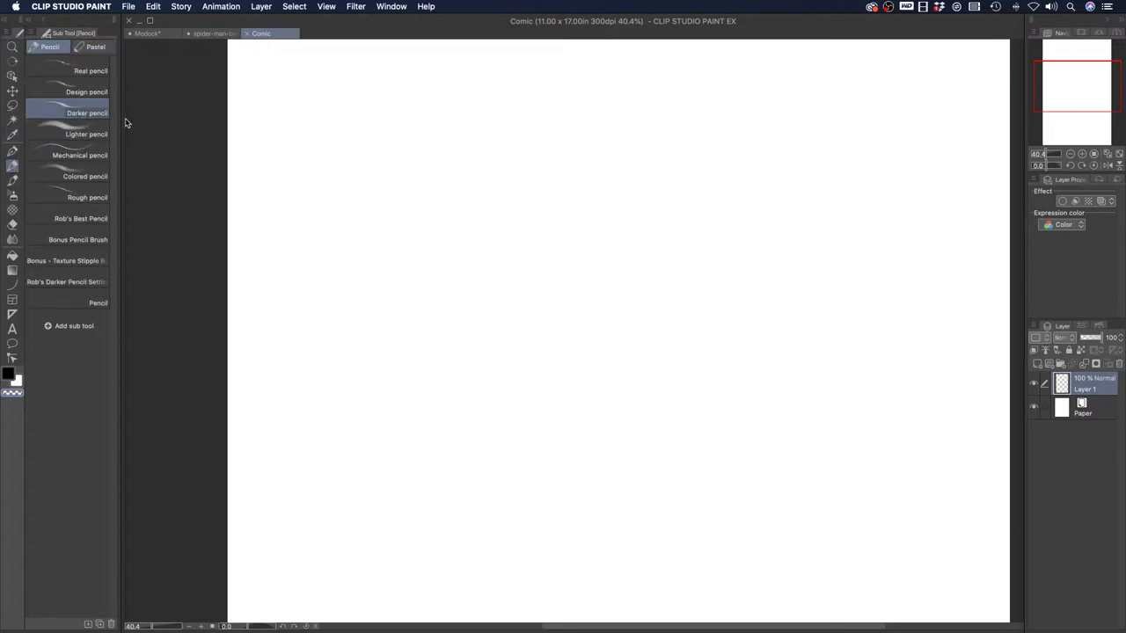
pyautogui.moveTo(467, 298); pyautogui.dragTo(492, 280)
pyautogui.click(8, 373)
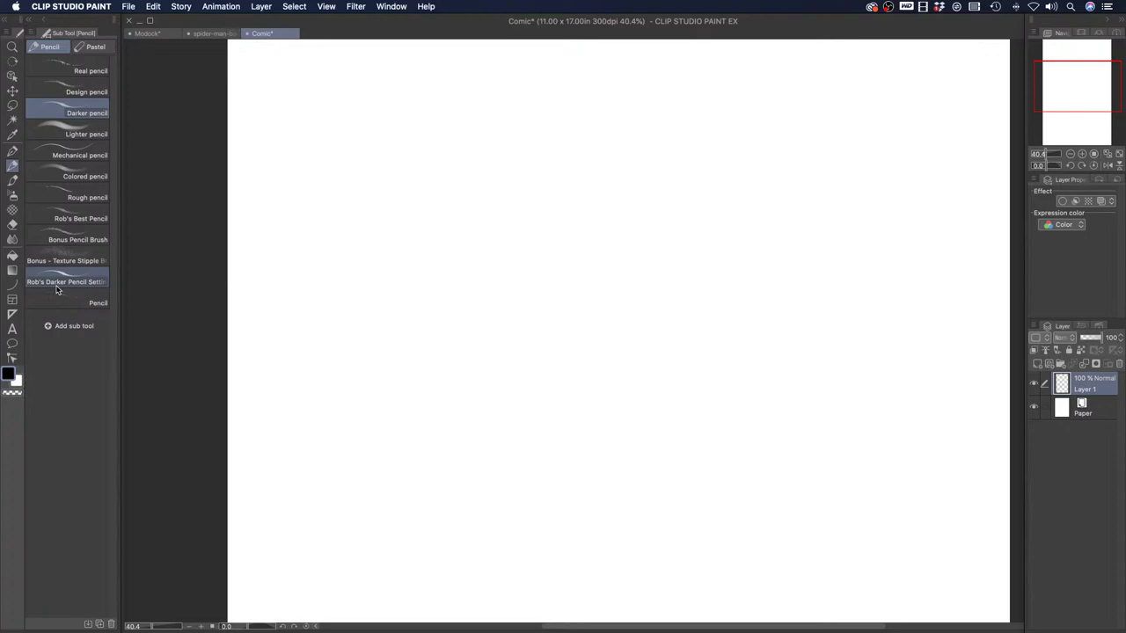
pyautogui.moveTo(467, 271)
pyautogui.mouseDown()
pyautogui.moveTo(516, 310)
pyautogui.moveTo(619, 235)
pyautogui.mouseUp()
pyautogui.moveTo(608, 230)
pyautogui.mouseDown()
pyautogui.moveTo(667, 275)
pyautogui.moveTo(501, 319)
pyautogui.mouseUp()
pyautogui.moveTo(459, 268)
pyautogui.mouseDown()
pyautogui.moveTo(437, 369)
pyautogui.moveTo(476, 398)
pyautogui.mouseUp()
pyautogui.moveTo(512, 309); pyautogui.dragTo(489, 401)
pyautogui.moveTo(670, 283)
pyautogui.mouseDown()
pyautogui.moveTo(640, 365)
pyautogui.moveTo(497, 408)
pyautogui.mouseUp()
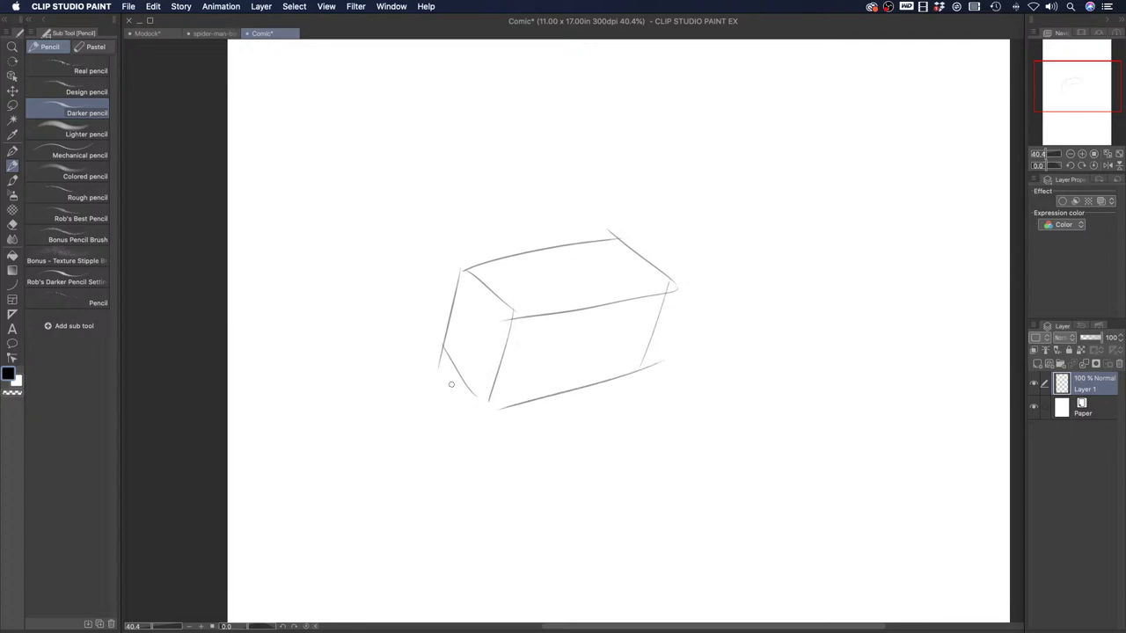
pyautogui.moveTo(510, 343); pyautogui.dragTo(486, 414)
# Sketch a taller block above the tilted box, with its lower corner pointing at the box's top face
pyautogui.moveTo(479, 237)
pyautogui.mouseDown()
pyautogui.moveTo(550, 249)
pyautogui.moveTo(460, 84)
pyautogui.moveTo(544, 225)
pyautogui.moveTo(550, 258)
pyautogui.mouseUp()
pyautogui.moveTo(659, 76)
pyautogui.mouseDown()
pyautogui.moveTo(680, 231)
pyautogui.moveTo(548, 264)
pyautogui.mouseUp()
pyautogui.moveTo(686, 227)
pyautogui.mouseDown()
pyautogui.moveTo(549, 265)
pyautogui.moveTo(485, 234)
pyautogui.moveTo(562, 270)
pyautogui.moveTo(452, 95)
pyautogui.moveTo(553, 262)
pyautogui.mouseUp()
pyautogui.moveTo(655, 77)
pyautogui.mouseDown()
pyautogui.moveTo(682, 233)
pyautogui.moveTo(563, 273)
pyautogui.moveTo(573, 293)
pyautogui.moveTo(554, 296)
pyautogui.moveTo(556, 273)
pyautogui.moveTo(674, 233)
pyautogui.moveTo(565, 270)
pyautogui.moveTo(462, 269)
pyautogui.moveTo(518, 321)
pyautogui.mouseUp()
# Darken the top, side and lower-left edges of the tilted box with heavier pencil strokes
pyautogui.moveTo(525, 320); pyautogui.dragTo(676, 291)
pyautogui.moveTo(675, 290)
pyautogui.mouseDown()
pyautogui.moveTo(629, 255)
pyautogui.moveTo(673, 289)
pyautogui.mouseUp()
pyautogui.moveTo(673, 292); pyautogui.dragTo(639, 371)
pyautogui.moveTo(517, 316); pyautogui.dragTo(488, 400)
pyautogui.moveTo(461, 266)
pyautogui.mouseDown()
pyautogui.moveTo(434, 346)
pyautogui.moveTo(482, 412)
pyautogui.mouseUp()
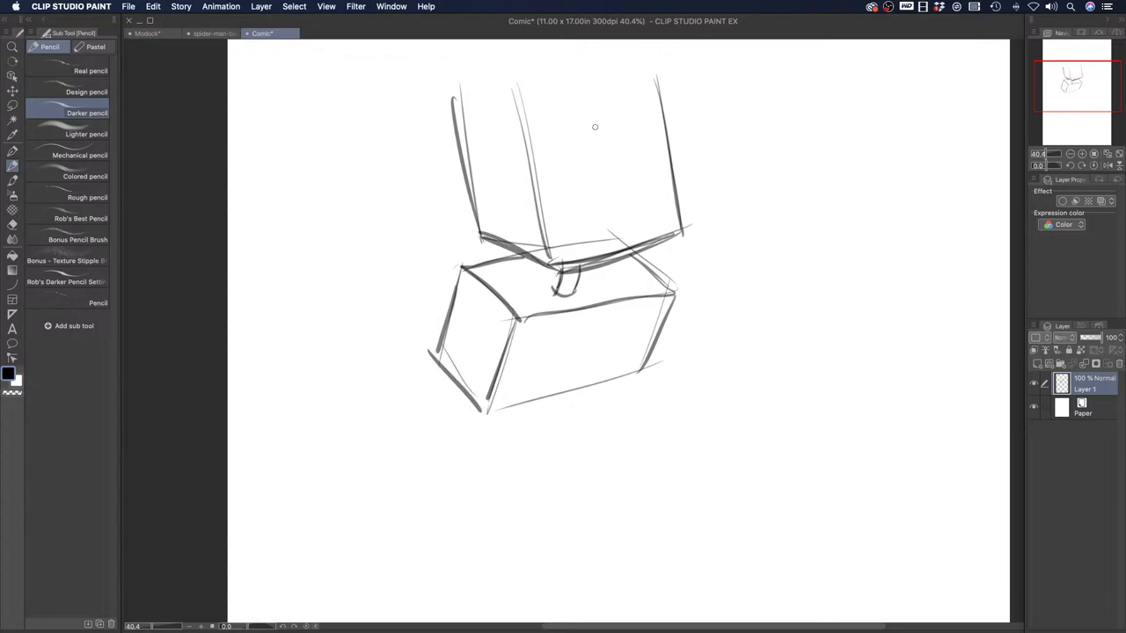
# Sketch the waist and hip side contours of a pelvis to the right of the two boxes
pyautogui.moveTo(901, 214)
pyautogui.mouseDown()
pyautogui.moveTo(911, 322)
pyautogui.moveTo(901, 373)
pyautogui.mouseUp()
pyautogui.moveTo(762, 226)
pyautogui.mouseDown()
pyautogui.moveTo(737, 326)
pyautogui.moveTo(734, 306)
pyautogui.moveTo(733, 376)
pyautogui.mouseUp()
pyautogui.moveTo(733, 327); pyautogui.dragTo(738, 380)
pyautogui.moveTo(742, 305)
pyautogui.mouseDown()
pyautogui.moveTo(761, 218)
pyautogui.moveTo(748, 288)
pyautogui.mouseUp()
pyautogui.moveTo(900, 199)
pyautogui.mouseDown()
pyautogui.moveTo(902, 280)
pyautogui.moveTo(918, 327)
pyautogui.mouseUp()
pyautogui.moveTo(797, 295); pyautogui.dragTo(805, 365)
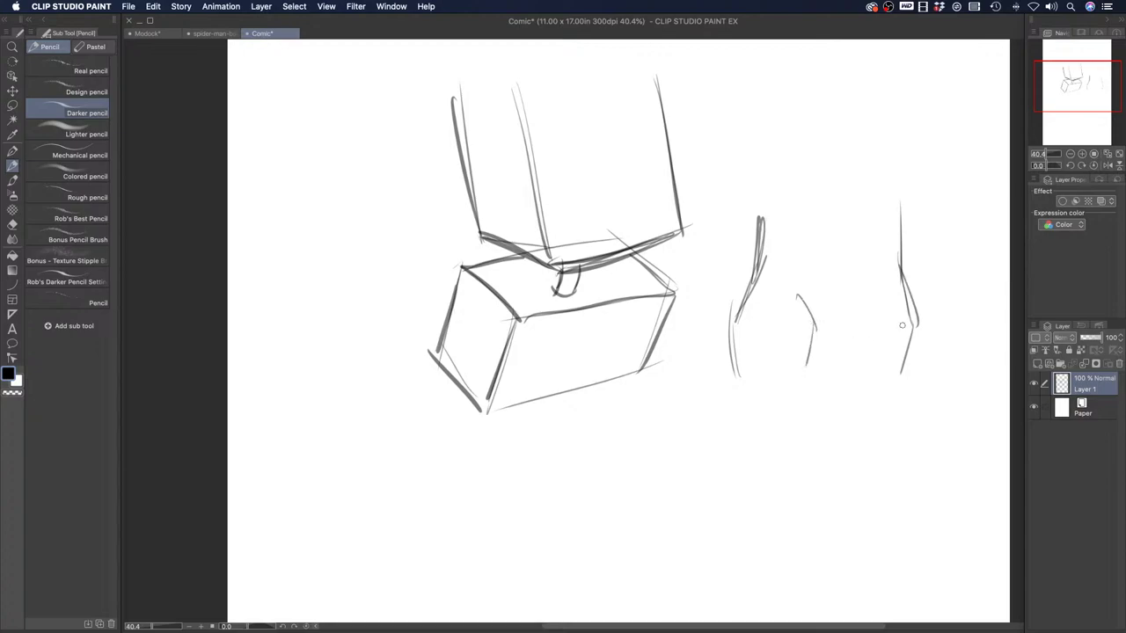
# Add the groin lines and upper thigh curve to the pelvis sketch and darken its left waist contour
pyautogui.moveTo(894, 338); pyautogui.dragTo(856, 421)
pyautogui.moveTo(818, 371); pyautogui.dragTo(832, 408)
pyautogui.moveTo(758, 269)
pyautogui.mouseDown()
pyautogui.moveTo(719, 345)
pyautogui.moveTo(721, 387)
pyautogui.moveTo(801, 393)
pyautogui.moveTo(827, 411)
pyautogui.mouseUp()
pyautogui.moveTo(893, 369)
pyautogui.mouseDown()
pyautogui.moveTo(853, 412)
pyautogui.moveTo(899, 257)
pyautogui.moveTo(872, 350)
pyautogui.mouseUp()
pyautogui.moveTo(747, 283); pyautogui.dragTo(764, 213)
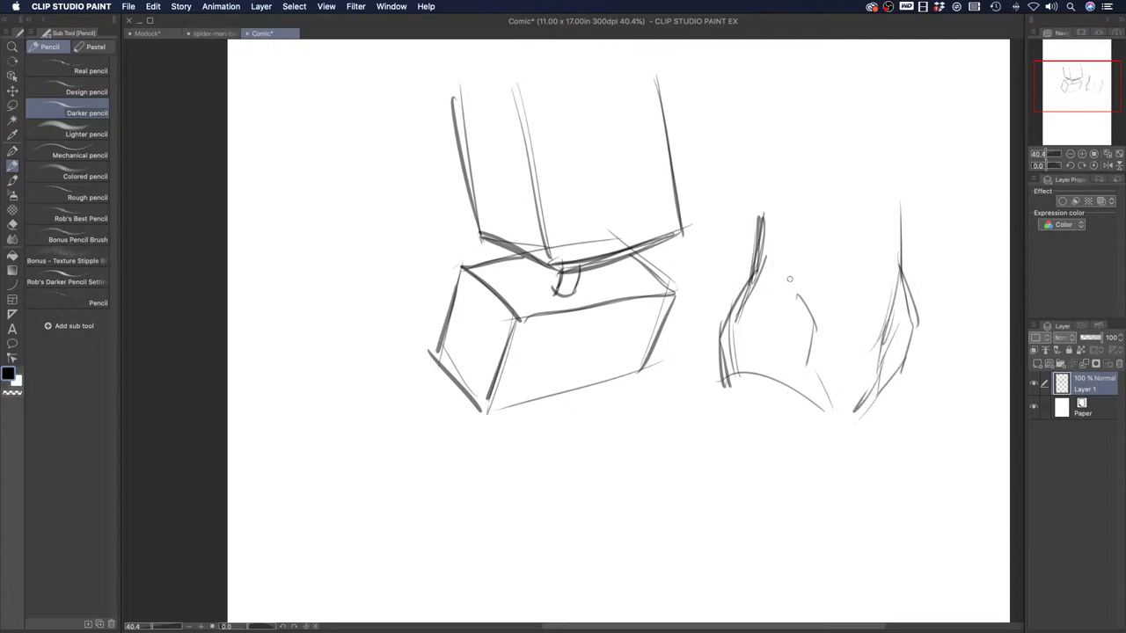
# Add round hip points and oblique curves to the pelvis sketch, and start the left thigh's outer contour
pyautogui.moveTo(758, 267); pyautogui.dragTo(754, 255)
pyautogui.moveTo(749, 297); pyautogui.dragTo(765, 243)
pyautogui.moveTo(767, 240)
pyautogui.mouseDown()
pyautogui.moveTo(802, 283)
pyautogui.moveTo(747, 274)
pyautogui.moveTo(797, 288)
pyautogui.mouseUp()
pyautogui.moveTo(888, 296)
pyautogui.mouseDown()
pyautogui.moveTo(900, 239)
pyautogui.moveTo(907, 321)
pyautogui.mouseUp()
pyautogui.moveTo(791, 290)
pyautogui.mouseDown()
pyautogui.moveTo(779, 303)
pyautogui.moveTo(793, 291)
pyautogui.mouseUp()
pyautogui.moveTo(902, 288)
pyautogui.mouseDown()
pyautogui.moveTo(895, 320)
pyautogui.moveTo(895, 299)
pyautogui.moveTo(911, 320)
pyautogui.mouseUp()
pyautogui.moveTo(914, 318); pyautogui.dragTo(897, 378)
pyautogui.moveTo(723, 313)
pyautogui.mouseDown()
pyautogui.moveTo(719, 380)
pyautogui.moveTo(791, 506)
pyautogui.mouseUp()
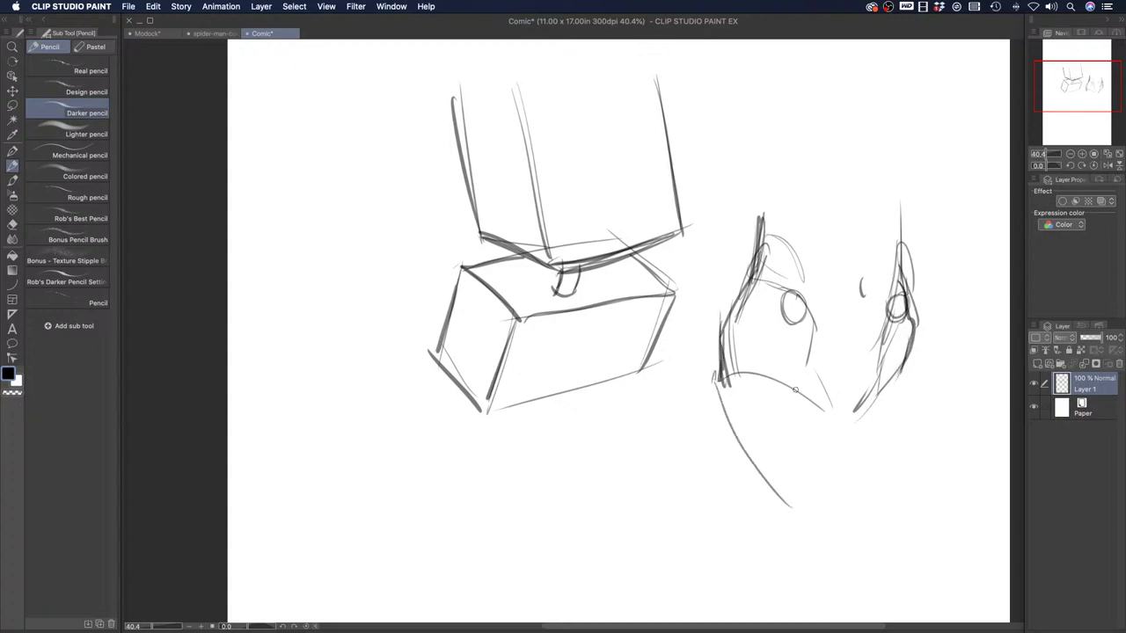
# Draw the inner and outer thigh contours and darken the right groin line of the pelvis sketch
pyautogui.moveTo(809, 378); pyautogui.dragTo(860, 504)
pyautogui.moveTo(900, 369); pyautogui.dragTo(862, 467)
pyautogui.moveTo(883, 432); pyautogui.dragTo(853, 472)
pyautogui.moveTo(882, 336); pyautogui.dragTo(839, 409)
pyautogui.moveTo(867, 368); pyautogui.dragTo(839, 412)
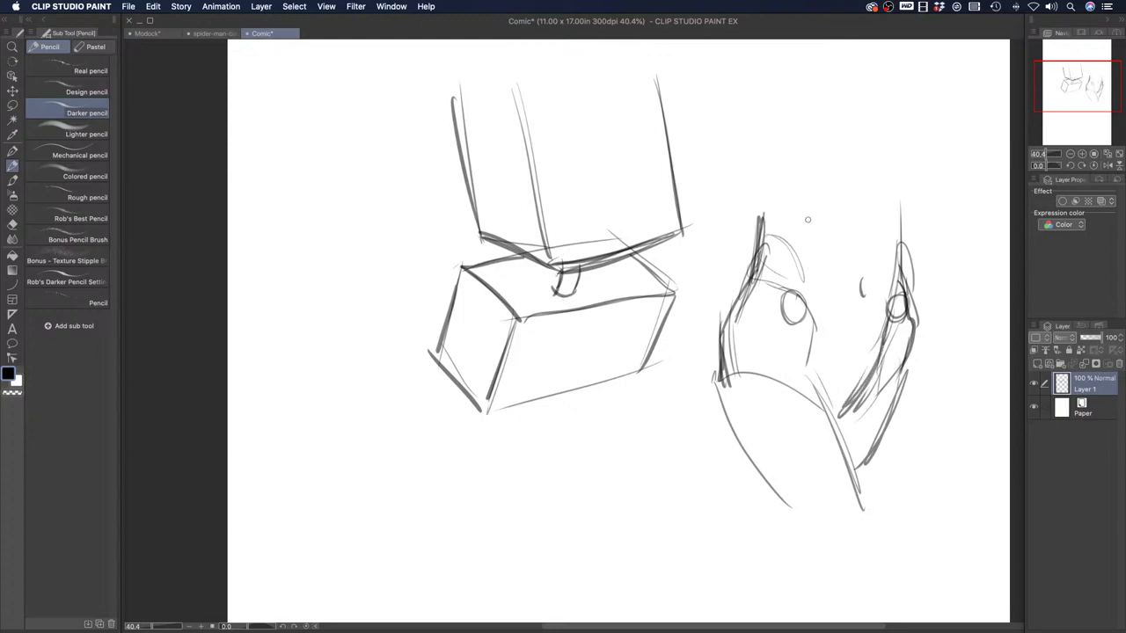
# Draw a curved centre line through the abdomen and extend both waist contours upward
pyautogui.moveTo(862, 206); pyautogui.dragTo(840, 385)
pyautogui.moveTo(871, 329); pyautogui.dragTo(852, 158)
pyautogui.moveTo(900, 288); pyautogui.dragTo(893, 202)
pyautogui.moveTo(759, 209)
pyautogui.mouseDown()
pyautogui.moveTo(749, 280)
pyautogui.moveTo(753, 267)
pyautogui.mouseUp()
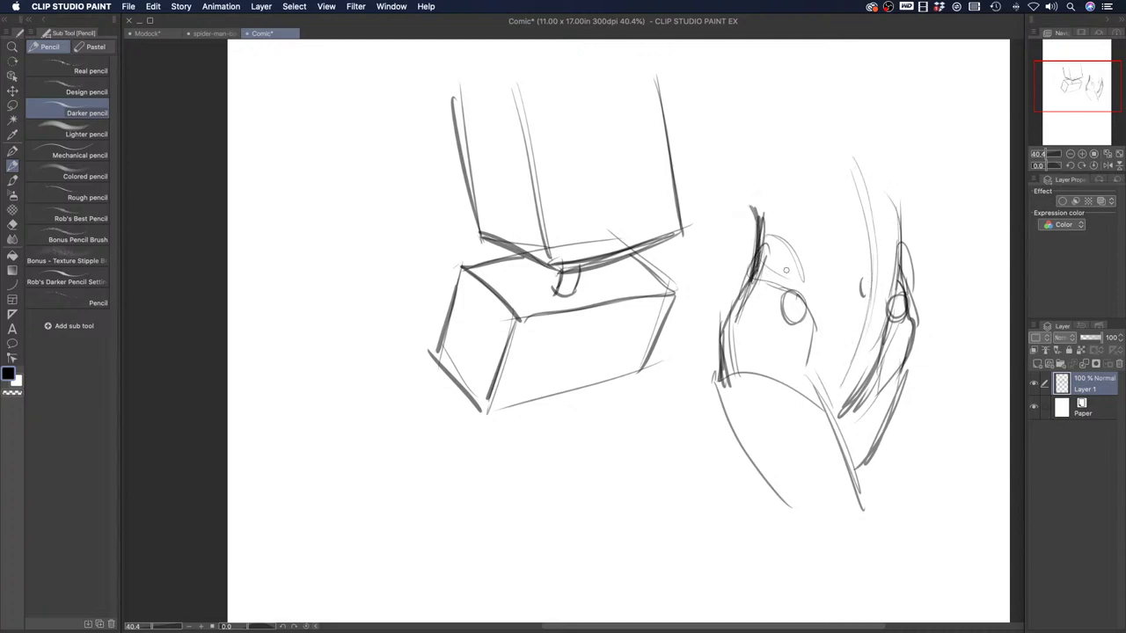
# Overlay a tilted box on the pelvis sketch, running its upper corners through the hip points
pyautogui.moveTo(918, 324)
pyautogui.mouseDown()
pyautogui.moveTo(801, 335)
pyautogui.moveTo(730, 293)
pyautogui.moveTo(847, 284)
pyautogui.moveTo(933, 326)
pyautogui.mouseUp()
pyautogui.moveTo(805, 332); pyautogui.dragTo(771, 415)
pyautogui.moveTo(728, 286); pyautogui.dragTo(695, 378)
pyautogui.moveTo(695, 376)
pyautogui.mouseDown()
pyautogui.moveTo(754, 420)
pyautogui.moveTo(897, 401)
pyautogui.mouseUp()
pyautogui.moveTo(930, 333); pyautogui.dragTo(888, 408)
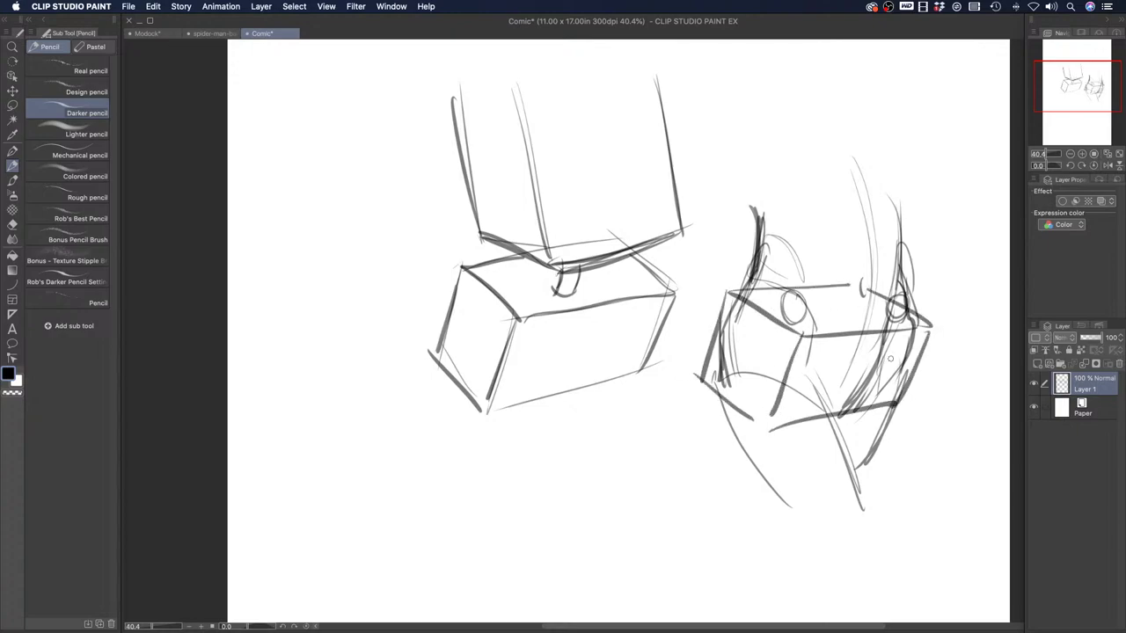
# Undo every stroke of the pelvis sketch beside the two boxes
pyautogui.press('super+z')
pyautogui.press('super+z')
pyautogui.press('super+z')
pyautogui.press('super+z')
pyautogui.press('super+z')
pyautogui.press('super+z')
pyautogui.press('super+z')
pyautogui.press('super+z')
pyautogui.press('super+z')
pyautogui.press('super+z')
pyautogui.press('super+z')
pyautogui.press('super+z')
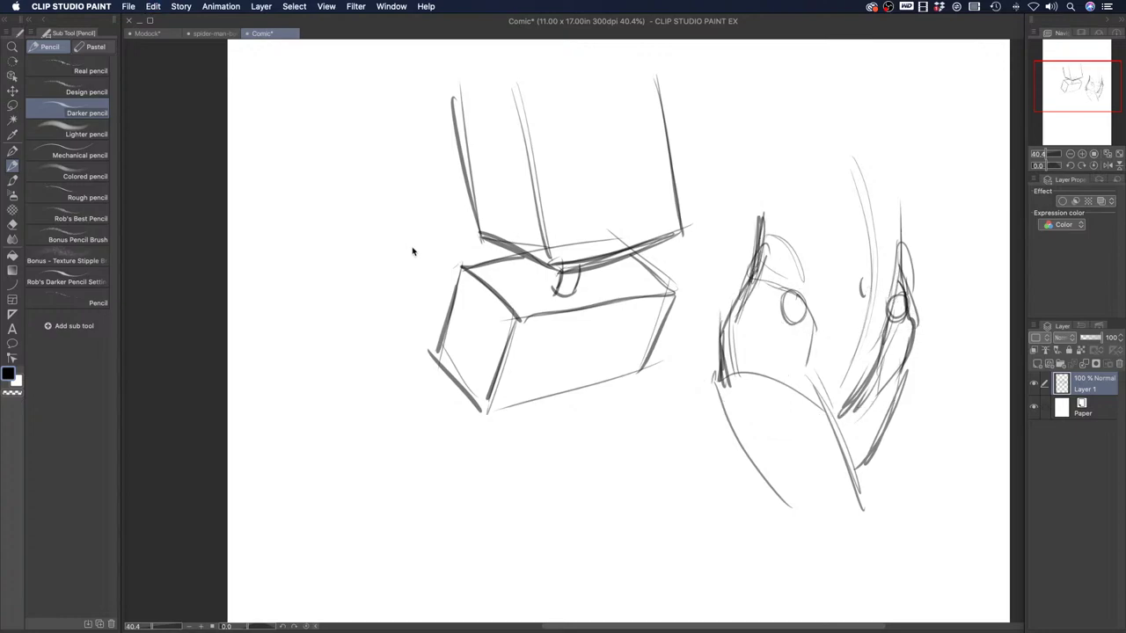
pyautogui.press('super+z')
pyautogui.press('super+z')
pyautogui.press('super+z')
pyautogui.press('super+z')
pyautogui.press('super+z')
pyautogui.press('super+z')
pyautogui.press('super+z')
pyautogui.press('super+z')
pyautogui.press('super+z')
pyautogui.press('super+z')
pyautogui.press('super+z')
pyautogui.press('super+z')
pyautogui.press('super+z')
pyautogui.press('super+z')
pyautogui.press('super+z')
pyautogui.press('super+z')
pyautogui.press('super+z')
pyautogui.press('super+z')
pyautogui.press('super+z')
pyautogui.press('super+z')
pyautogui.press('super+z')
pyautogui.press('super+z')
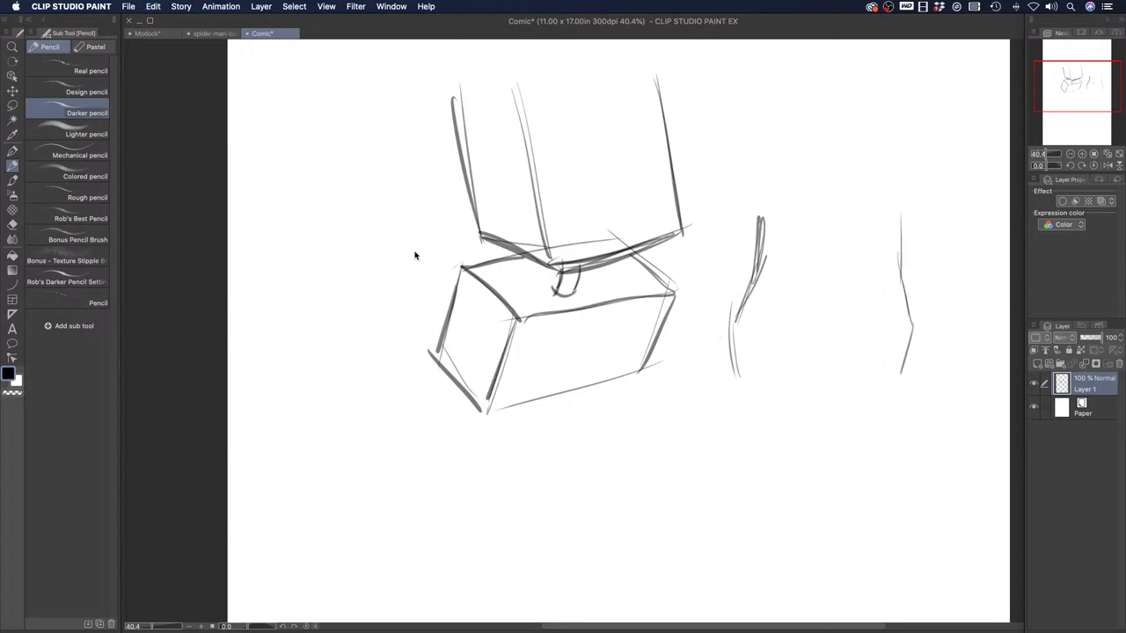
pyautogui.press('super+z')
pyautogui.press('super+z')
pyautogui.press('super+z')
pyautogui.press('super+z')
pyautogui.press('super+z')
pyautogui.press('super+z')
pyautogui.press('super+z')
pyautogui.press('super+z')
pyautogui.press('super+z')
pyautogui.press('super+z')
pyautogui.press('super+z')
# Lower the opacity of Layer 1 to 27% and add a new layer above it
pyautogui.moveTo(1097, 337); pyautogui.dragTo(1083, 338)
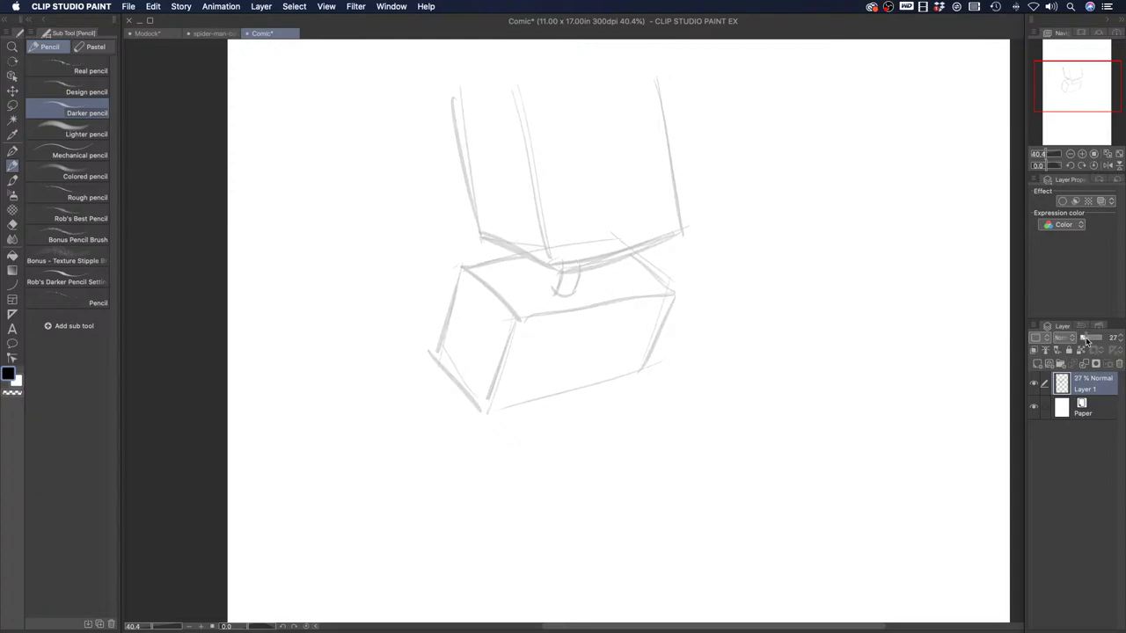
pyautogui.click(1038, 363)
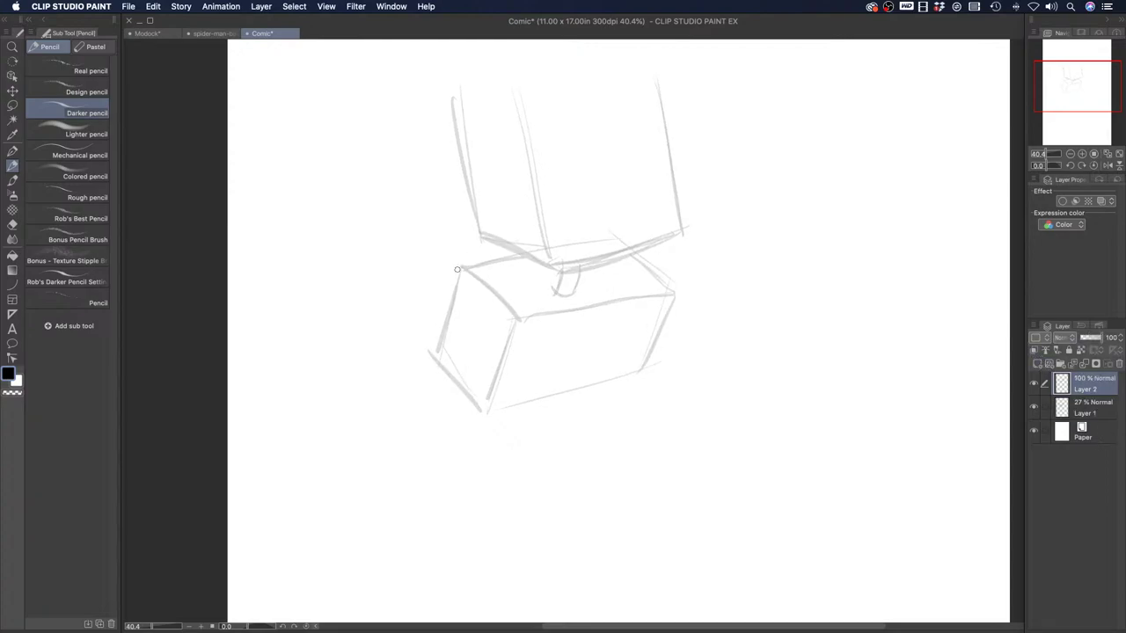
# Draw double rings as hip points on the two upper front corners of the lower box
pyautogui.moveTo(525, 304); pyautogui.dragTo(513, 327)
pyautogui.moveTo(647, 293); pyautogui.dragTo(644, 296)
pyautogui.moveTo(515, 316)
pyautogui.mouseDown()
pyautogui.moveTo(538, 329)
pyautogui.moveTo(518, 327)
pyautogui.moveTo(516, 303)
pyautogui.mouseUp()
pyautogui.moveTo(530, 324); pyautogui.dragTo(528, 327)
pyautogui.moveTo(651, 293)
pyautogui.mouseDown()
pyautogui.moveTo(665, 302)
pyautogui.moveTo(656, 295)
pyautogui.mouseUp()
pyautogui.moveTo(523, 310)
pyautogui.mouseDown()
pyautogui.moveTo(533, 324)
pyautogui.moveTo(526, 307)
pyautogui.mouseUp()
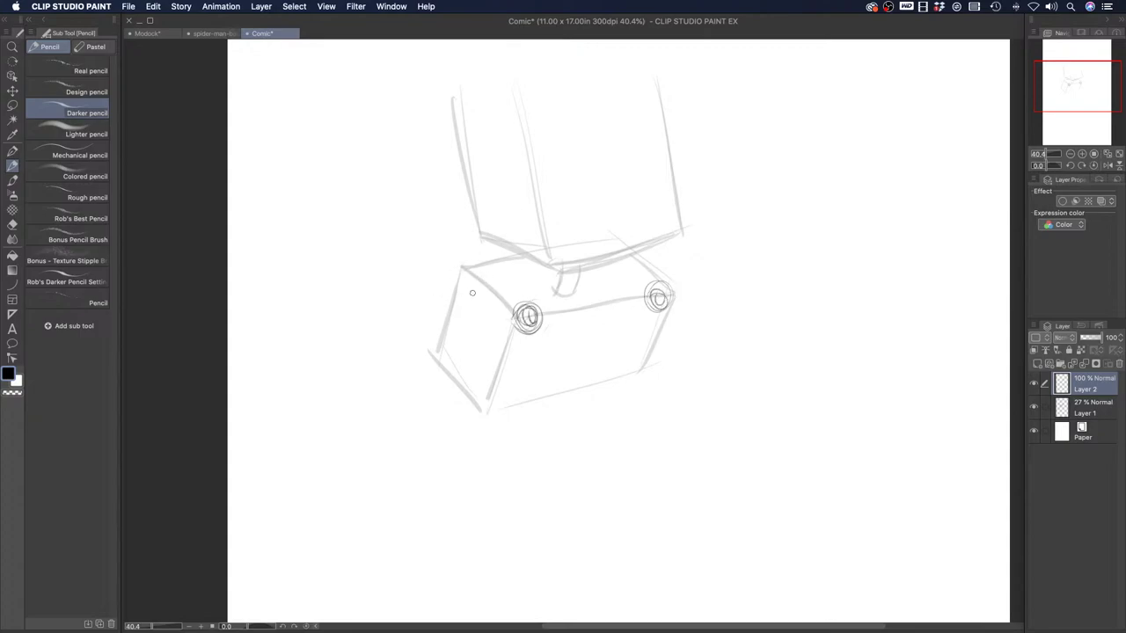
# Sketch a long U-shaped lower abdomen contour between the two hip rings, extending up into the upper block
pyautogui.moveTo(651, 199)
pyautogui.mouseDown()
pyautogui.moveTo(635, 317)
pyautogui.moveTo(614, 347)
pyautogui.mouseUp()
pyautogui.moveTo(644, 287)
pyautogui.mouseDown()
pyautogui.moveTo(594, 373)
pyautogui.moveTo(554, 304)
pyautogui.moveTo(554, 220)
pyautogui.moveTo(556, 278)
pyautogui.mouseUp()
pyautogui.moveTo(649, 180)
pyautogui.mouseDown()
pyautogui.moveTo(652, 267)
pyautogui.moveTo(624, 236)
pyautogui.mouseUp()
pyautogui.moveTo(620, 196)
pyautogui.mouseDown()
pyautogui.moveTo(592, 361)
pyautogui.moveTo(577, 366)
pyautogui.moveTo(557, 202)
pyautogui.mouseUp()
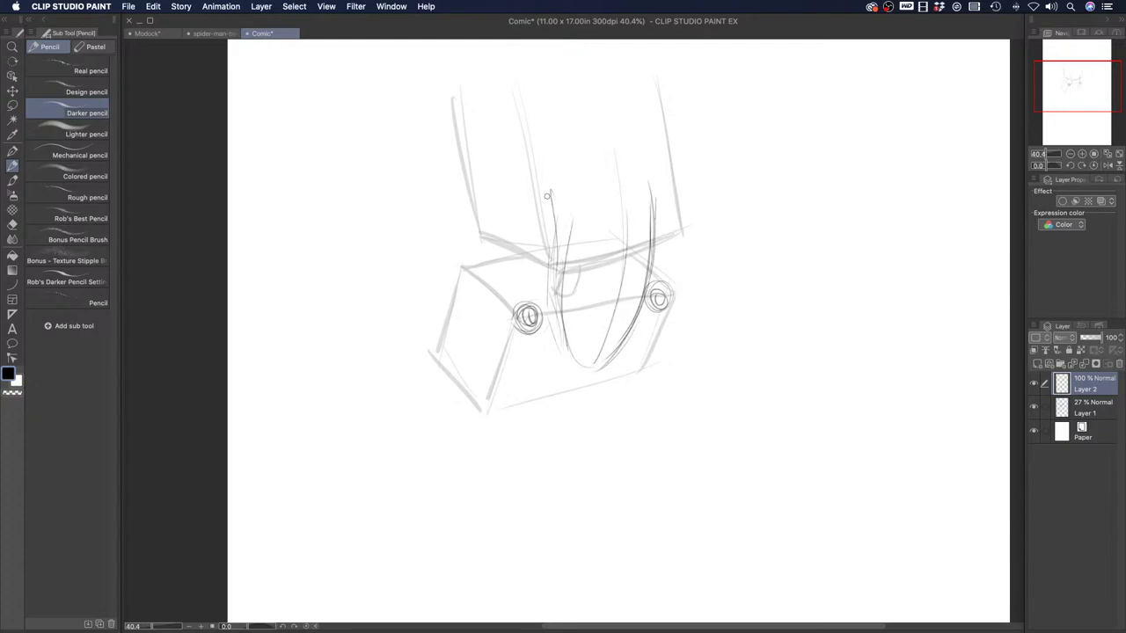
# Draw the right waist and hip contour past the right ring and thicken its outer curve
pyautogui.moveTo(668, 196)
pyautogui.mouseDown()
pyautogui.moveTo(665, 330)
pyautogui.moveTo(670, 255)
pyautogui.mouseUp()
pyautogui.moveTo(673, 313); pyautogui.dragTo(668, 206)
pyautogui.moveTo(674, 294); pyautogui.dragTo(662, 341)
pyautogui.moveTo(663, 340)
pyautogui.mouseDown()
pyautogui.moveTo(671, 275)
pyautogui.moveTo(663, 338)
pyautogui.mouseUp()
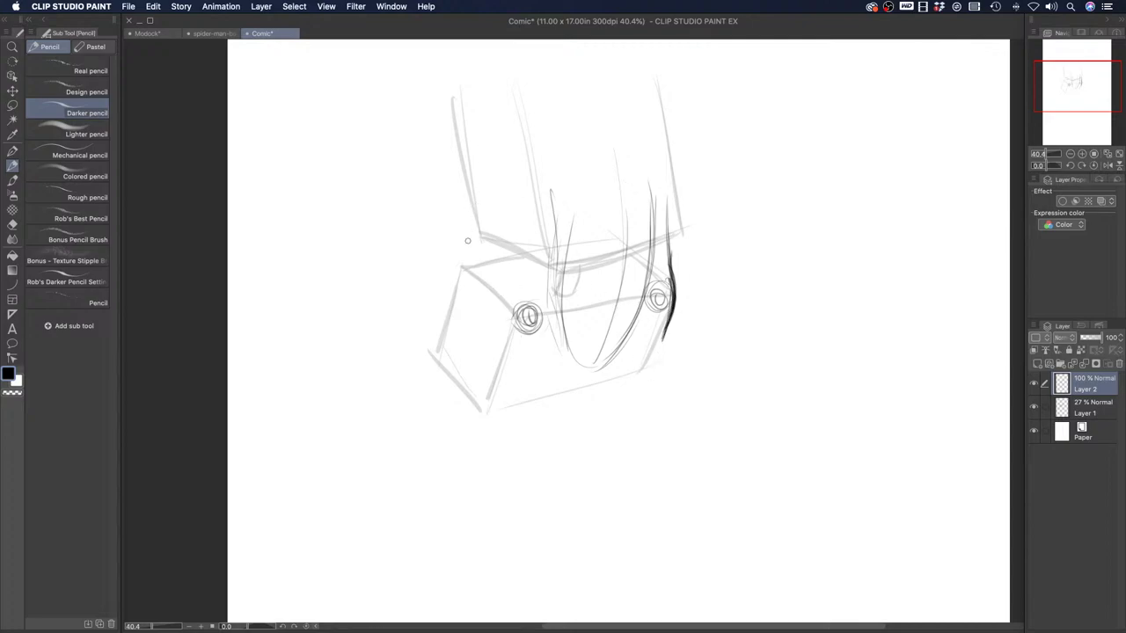
# Sketch light curved guide lines across the upper left abdomen and along the right waist
pyautogui.moveTo(467, 265)
pyautogui.mouseDown()
pyautogui.moveTo(476, 229)
pyautogui.moveTo(506, 230)
pyautogui.moveTo(500, 223)
pyautogui.moveTo(548, 256)
pyautogui.mouseUp()
pyautogui.moveTo(515, 198); pyautogui.dragTo(566, 251)
pyautogui.moveTo(526, 170); pyautogui.dragTo(575, 222)
pyautogui.moveTo(664, 166); pyautogui.dragTo(650, 229)
pyautogui.moveTo(670, 192); pyautogui.dragTo(653, 290)
pyautogui.moveTo(512, 167); pyautogui.dragTo(568, 223)
pyautogui.moveTo(561, 181); pyautogui.dragTo(582, 214)
# Outline the oblique muscles bulging above the left and right hip rings
pyautogui.moveTo(478, 269); pyautogui.dragTo(493, 215)
pyautogui.moveTo(508, 224)
pyautogui.mouseDown()
pyautogui.moveTo(547, 294)
pyautogui.moveTo(506, 303)
pyautogui.moveTo(470, 274)
pyautogui.mouseUp()
pyautogui.moveTo(505, 309)
pyautogui.mouseDown()
pyautogui.moveTo(475, 225)
pyautogui.moveTo(546, 281)
pyautogui.mouseUp()
pyautogui.moveTo(507, 223); pyautogui.dragTo(547, 283)
pyautogui.moveTo(653, 274); pyautogui.dragTo(669, 205)
pyautogui.moveTo(670, 206)
pyautogui.mouseDown()
pyautogui.moveTo(677, 269)
pyautogui.moveTo(651, 297)
pyautogui.moveTo(659, 259)
pyautogui.mouseUp()
pyautogui.moveTo(665, 203)
pyautogui.mouseDown()
pyautogui.moveTo(658, 263)
pyautogui.moveTo(674, 246)
pyautogui.mouseUp()
pyautogui.moveTo(545, 290)
pyautogui.mouseDown()
pyautogui.moveTo(506, 306)
pyautogui.moveTo(546, 292)
pyautogui.moveTo(475, 265)
pyautogui.moveTo(485, 207)
pyautogui.moveTo(545, 287)
pyautogui.mouseUp()
# Draw the left hip contour, the elliptical leg openings on both sides and the curve joining them
pyautogui.moveTo(475, 248)
pyautogui.mouseDown()
pyautogui.moveTo(475, 174)
pyautogui.moveTo(475, 260)
pyautogui.moveTo(454, 310)
pyautogui.mouseUp()
pyautogui.moveTo(471, 273)
pyautogui.mouseDown()
pyautogui.moveTo(451, 327)
pyautogui.moveTo(553, 386)
pyautogui.moveTo(537, 393)
pyautogui.mouseUp()
pyautogui.moveTo(664, 328)
pyautogui.mouseDown()
pyautogui.moveTo(598, 394)
pyautogui.moveTo(667, 331)
pyautogui.moveTo(630, 346)
pyautogui.moveTo(586, 401)
pyautogui.mouseUp()
pyautogui.moveTo(634, 346); pyautogui.dragTo(593, 401)
pyautogui.moveTo(486, 334); pyautogui.dragTo(556, 404)
pyautogui.moveTo(442, 316)
pyautogui.mouseDown()
pyautogui.moveTo(556, 403)
pyautogui.moveTo(450, 324)
pyautogui.moveTo(554, 403)
pyautogui.moveTo(538, 398)
pyautogui.mouseUp()
pyautogui.moveTo(621, 371)
pyautogui.mouseDown()
pyautogui.moveTo(675, 315)
pyautogui.moveTo(598, 400)
pyautogui.moveTo(550, 406)
pyautogui.moveTo(593, 411)
pyautogui.mouseUp()
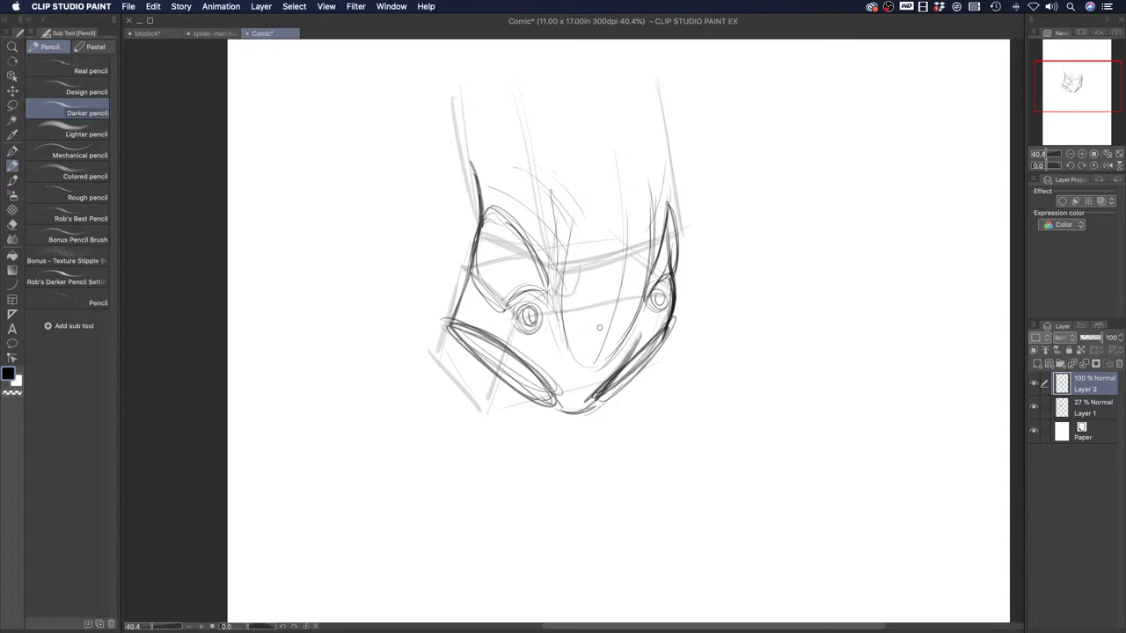
# Mark the navel beside a horizontal waist guide line and sketch the rib cage arch above it
pyautogui.moveTo(440, 244); pyautogui.dragTo(712, 233)
pyautogui.moveTo(619, 262); pyautogui.dragTo(501, 246)
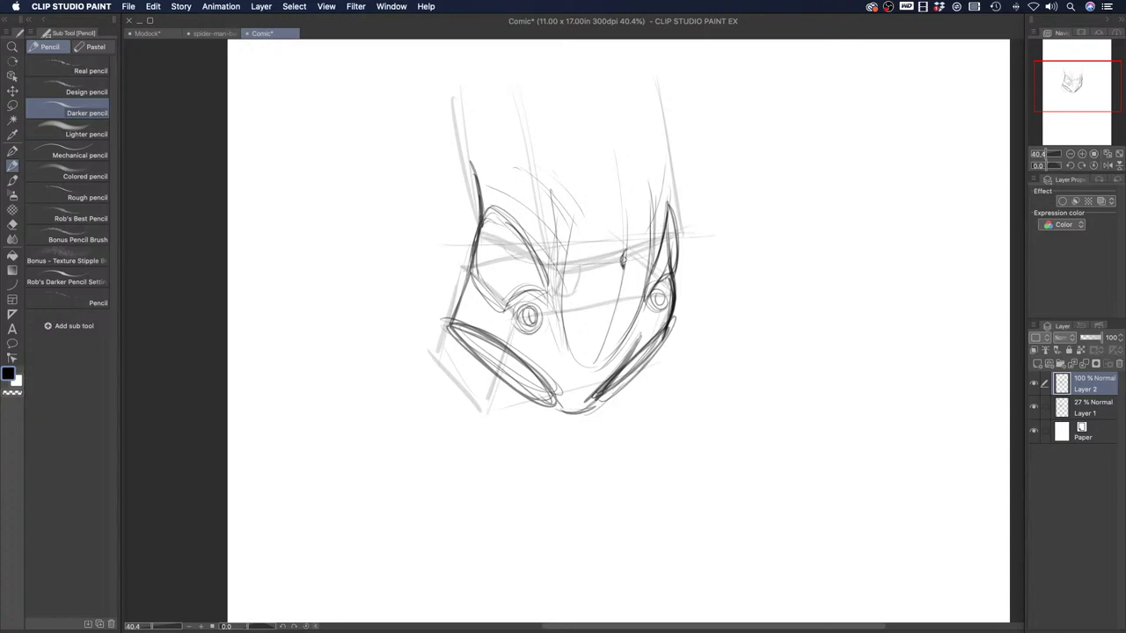
pyautogui.moveTo(554, 183)
pyautogui.mouseDown()
pyautogui.moveTo(583, 141)
pyautogui.moveTo(621, 120)
pyautogui.mouseUp()
pyautogui.moveTo(553, 186)
pyautogui.mouseDown()
pyautogui.moveTo(482, 141)
pyautogui.moveTo(655, 173)
pyautogui.moveTo(675, 104)
pyautogui.moveTo(647, 176)
pyautogui.moveTo(556, 185)
pyautogui.mouseUp()
pyautogui.moveTo(546, 176); pyautogui.dragTo(479, 136)
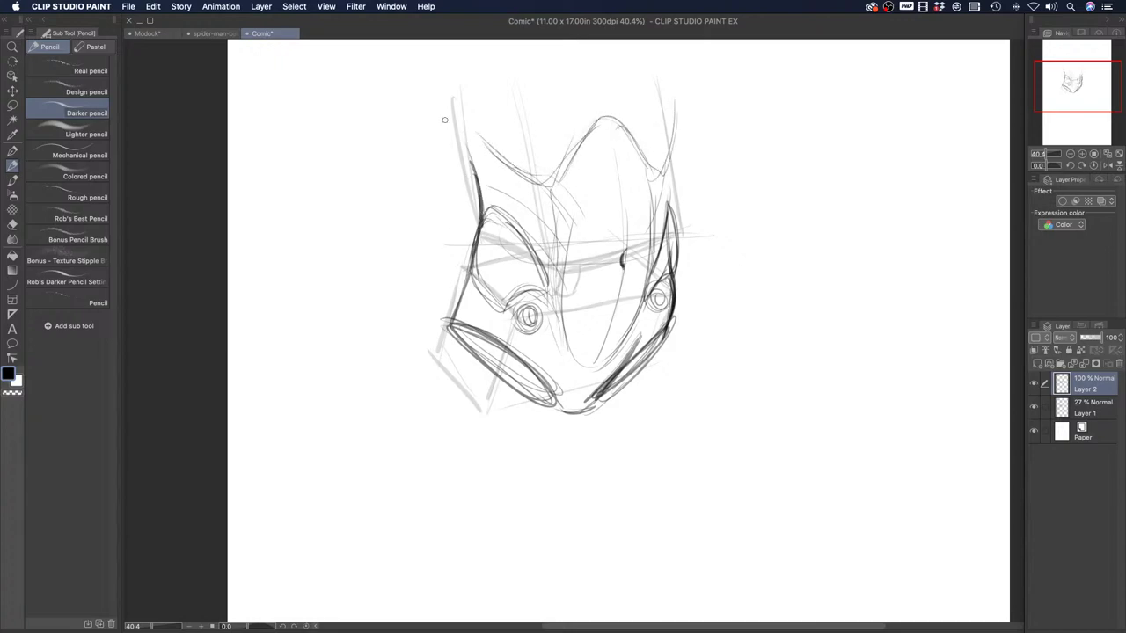
# Reinforce the upper rim of the left leg opening and the outer edge of the left hip
pyautogui.moveTo(450, 298)
pyautogui.mouseDown()
pyautogui.moveTo(441, 337)
pyautogui.moveTo(514, 351)
pyautogui.moveTo(556, 406)
pyautogui.mouseUp()
pyautogui.moveTo(452, 317); pyautogui.dragTo(463, 283)
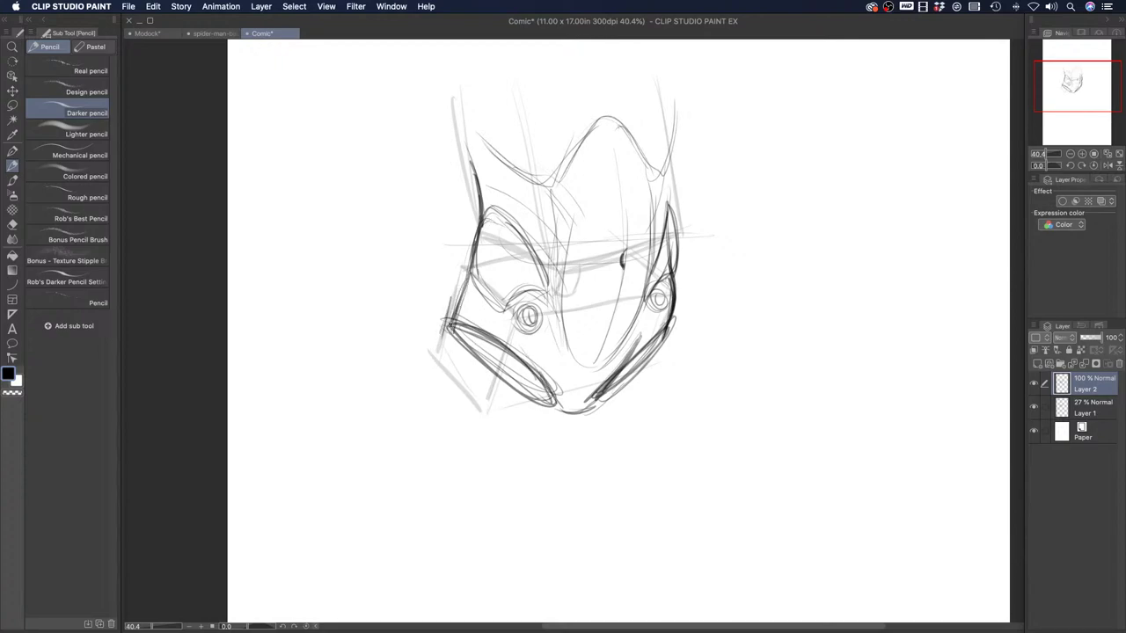
# Sketch the outer contour of the right thigh, the inner thigh lines below the crotch and the outer contour of the left thigh
pyautogui.moveTo(674, 329); pyautogui.dragTo(742, 498)
pyautogui.moveTo(570, 422)
pyautogui.mouseDown()
pyautogui.moveTo(636, 533)
pyautogui.moveTo(498, 538)
pyautogui.mouseUp()
pyautogui.moveTo(443, 334); pyautogui.dragTo(405, 434)
# Darken the outer contour of the left hip with overlapping strokes running down into the upper thigh
pyautogui.moveTo(456, 318)
pyautogui.mouseDown()
pyautogui.moveTo(433, 380)
pyautogui.moveTo(451, 365)
pyautogui.mouseUp()
pyautogui.moveTo(457, 292); pyautogui.dragTo(445, 343)
pyautogui.moveTo(471, 255)
pyautogui.mouseDown()
pyautogui.moveTo(434, 362)
pyautogui.moveTo(433, 332)
pyautogui.mouseUp()
pyautogui.moveTo(448, 280)
pyautogui.mouseDown()
pyautogui.moveTo(434, 336)
pyautogui.moveTo(437, 319)
pyautogui.mouseUp()
pyautogui.moveTo(472, 251); pyautogui.dragTo(442, 314)
pyautogui.moveTo(437, 356); pyautogui.dragTo(422, 398)
# Try muscle lines along the left outer thigh and down the inner sides of both thighs
pyautogui.moveTo(448, 352); pyautogui.dragTo(412, 450)
pyautogui.moveTo(540, 452); pyautogui.dragTo(516, 514)
pyautogui.moveTo(518, 508); pyautogui.dragTo(551, 392)
pyautogui.moveTo(552, 383); pyautogui.dragTo(544, 461)
pyautogui.moveTo(547, 351); pyautogui.dragTo(546, 448)
pyautogui.moveTo(541, 341)
pyautogui.mouseDown()
pyautogui.moveTo(544, 419)
pyautogui.moveTo(535, 402)
pyautogui.moveTo(518, 508)
pyautogui.moveTo(520, 490)
pyautogui.mouseUp()
pyautogui.moveTo(628, 450); pyautogui.dragTo(626, 486)
pyautogui.moveTo(645, 338); pyautogui.dragTo(632, 497)
# Try extra contour strokes along the outer right thigh, starting from the hip joint
pyautogui.moveTo(663, 291)
pyautogui.mouseDown()
pyautogui.moveTo(637, 500)
pyautogui.moveTo(679, 355)
pyautogui.moveTo(733, 469)
pyautogui.mouseUp()
pyautogui.moveTo(664, 332); pyautogui.dragTo(709, 404)
pyautogui.moveTo(658, 294)
pyautogui.mouseDown()
pyautogui.moveTo(707, 399)
pyautogui.moveTo(690, 372)
pyautogui.moveTo(675, 376)
pyautogui.mouseUp()
# Try long muscle strands fanning from the left hip joint across the front and inside of the thigh
pyautogui.moveTo(538, 313); pyautogui.dragTo(532, 445)
pyautogui.moveTo(508, 336); pyautogui.dragTo(428, 452)
pyautogui.moveTo(483, 364); pyautogui.dragTo(423, 461)
pyautogui.moveTo(524, 316); pyautogui.dragTo(444, 426)
pyautogui.moveTo(527, 309)
pyautogui.mouseDown()
pyautogui.moveTo(474, 400)
pyautogui.moveTo(533, 449)
pyautogui.moveTo(515, 503)
pyautogui.mouseUp()
pyautogui.moveTo(532, 420); pyautogui.dragTo(501, 529)
pyautogui.moveTo(540, 318); pyautogui.dragTo(520, 503)
pyautogui.moveTo(553, 354); pyautogui.dragTo(558, 447)
# Try darkening the centers of the left and right hip joint circles
pyautogui.moveTo(529, 309)
pyautogui.mouseDown()
pyautogui.moveTo(531, 327)
pyautogui.moveTo(526, 317)
pyautogui.mouseUp()
pyautogui.moveTo(658, 292); pyautogui.dragTo(654, 307)
pyautogui.moveTo(524, 303); pyautogui.dragTo(535, 313)
pyautogui.moveTo(654, 290); pyautogui.dragTo(662, 300)
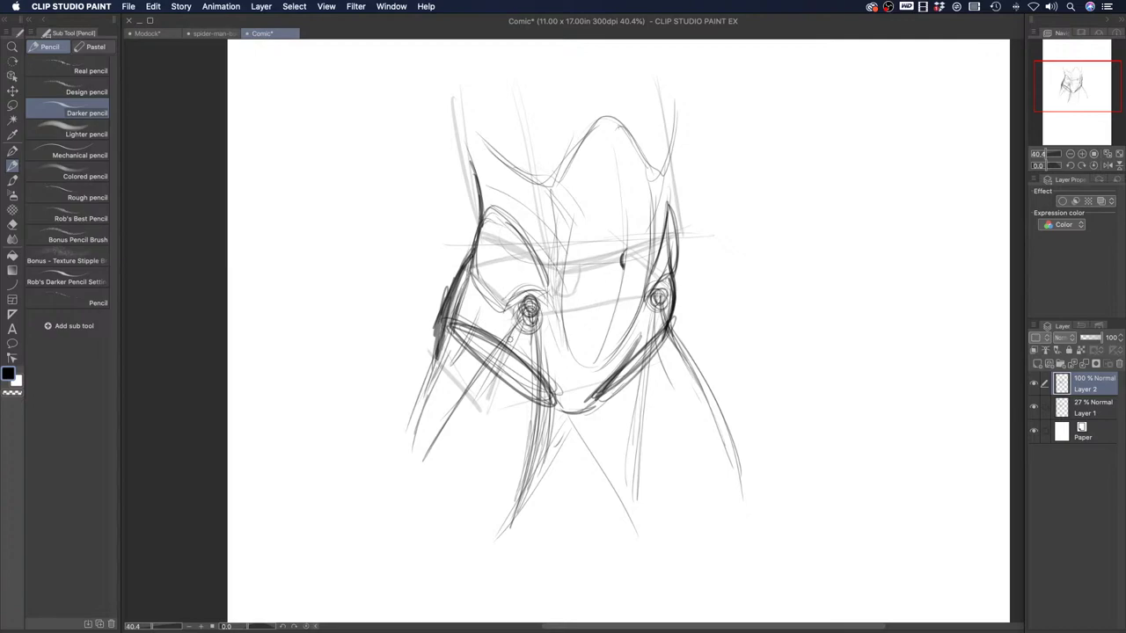
# Try more muscle strands down the outer edge and across the front of the left thigh
pyautogui.moveTo(437, 348); pyautogui.dragTo(397, 477)
pyautogui.moveTo(433, 376); pyautogui.dragTo(399, 466)
pyautogui.moveTo(439, 339); pyautogui.dragTo(410, 441)
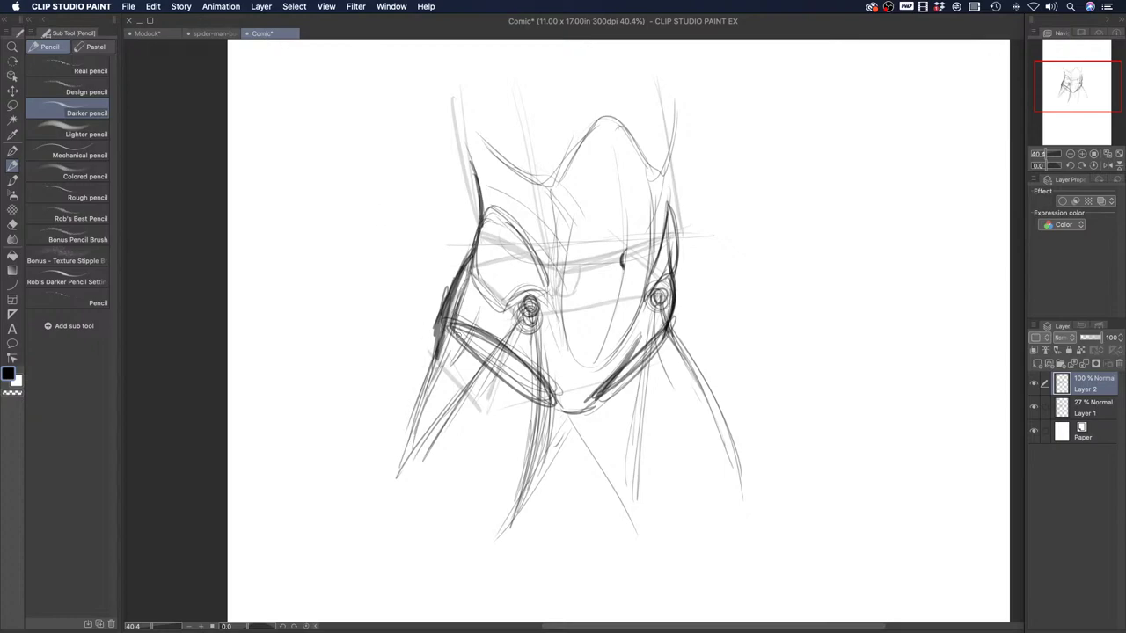
pyautogui.moveTo(444, 401); pyautogui.dragTo(410, 466)
pyautogui.moveTo(499, 350)
pyautogui.mouseDown()
pyautogui.moveTo(452, 410)
pyautogui.moveTo(450, 477)
pyautogui.mouseUp()
pyautogui.moveTo(533, 382); pyautogui.dragTo(444, 494)
pyautogui.moveTo(510, 436); pyautogui.dragTo(445, 521)
pyautogui.moveTo(536, 405); pyautogui.dragTo(450, 517)
pyautogui.moveTo(487, 371); pyautogui.dragTo(448, 505)
pyautogui.moveTo(533, 294); pyautogui.dragTo(450, 497)
pyautogui.moveTo(535, 355); pyautogui.dragTo(500, 468)
# Undo the thigh muscle strands and hip joint shading back to the basic leg contours
pyautogui.press('super+z')
pyautogui.press('super+z')
pyautogui.press('super+z')
pyautogui.press('super+z')
pyautogui.press('super+z')
pyautogui.press('super+z')
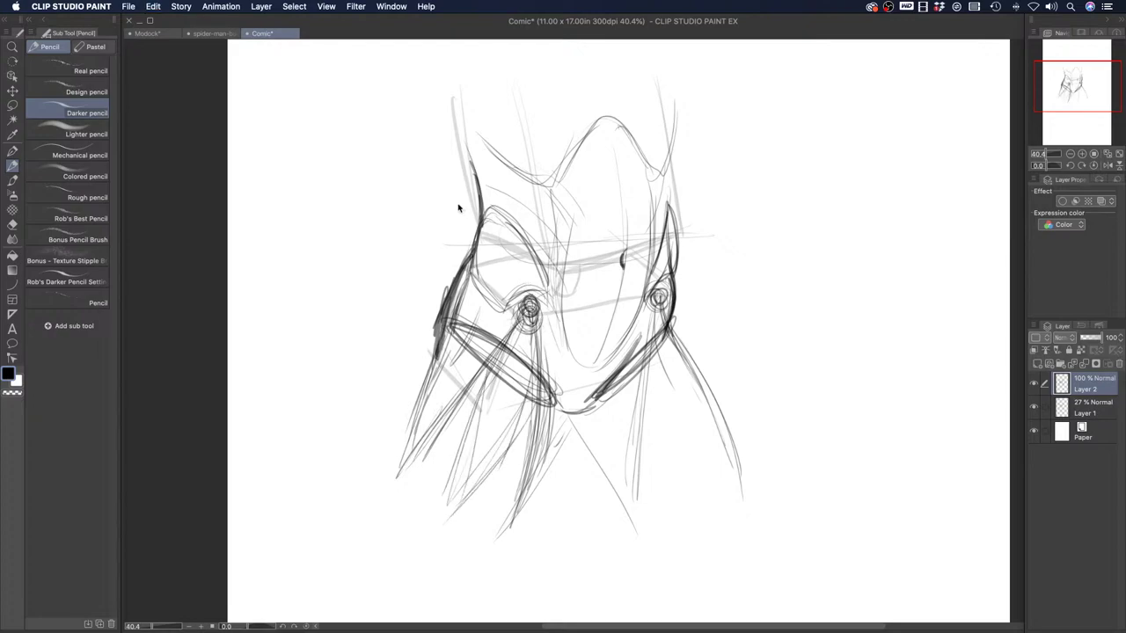
pyautogui.press('super+z')
pyautogui.press('super+z')
pyautogui.press('super+z')
pyautogui.press('super+z')
pyautogui.press('super+z')
pyautogui.press('super+z')
pyautogui.press('super+z')
pyautogui.press('super+z')
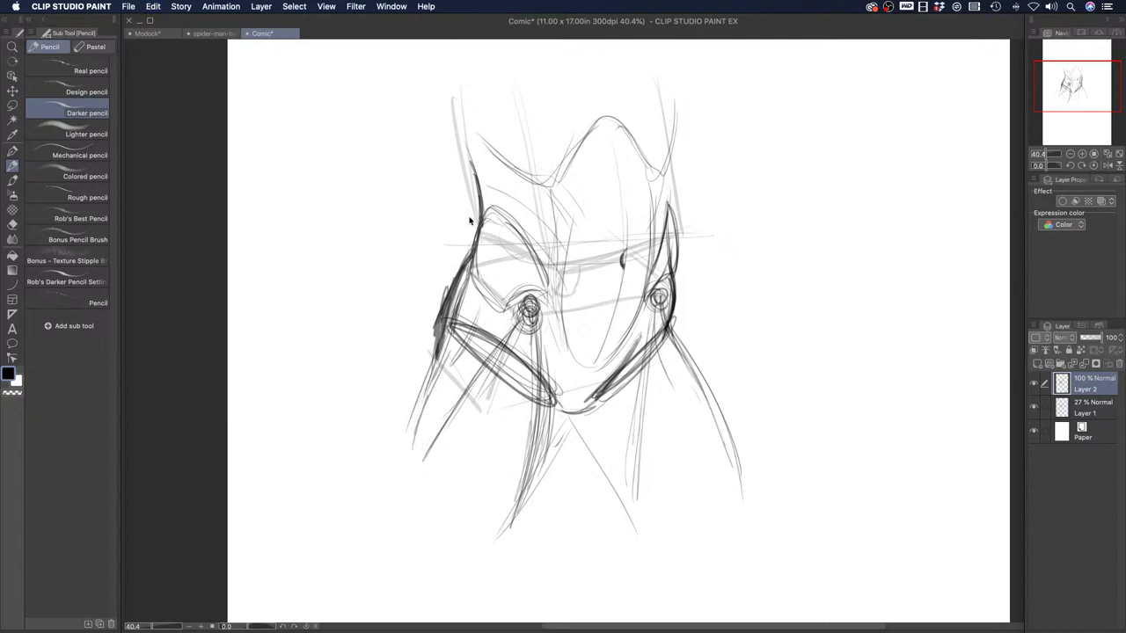
pyautogui.press('super+z')
pyautogui.press('super+z')
pyautogui.press('super+z')
pyautogui.press('super+z')
pyautogui.press('super+z')
pyautogui.press('super+z')
pyautogui.press('super+z')
pyautogui.press('super+z')
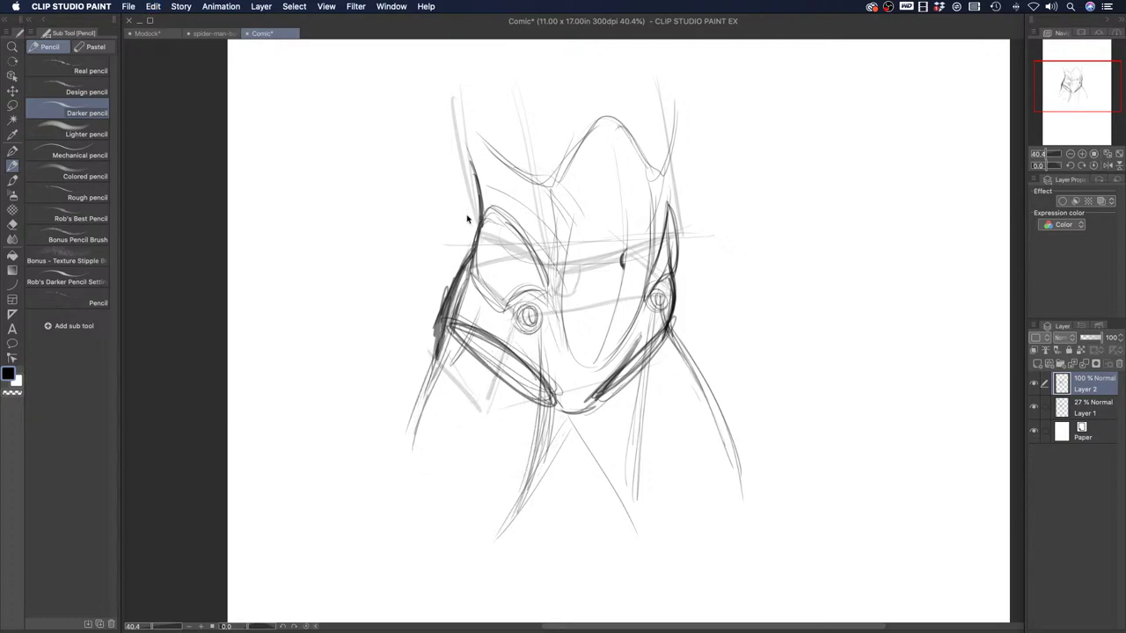
pyautogui.press('super+z')
pyautogui.press('super+z')
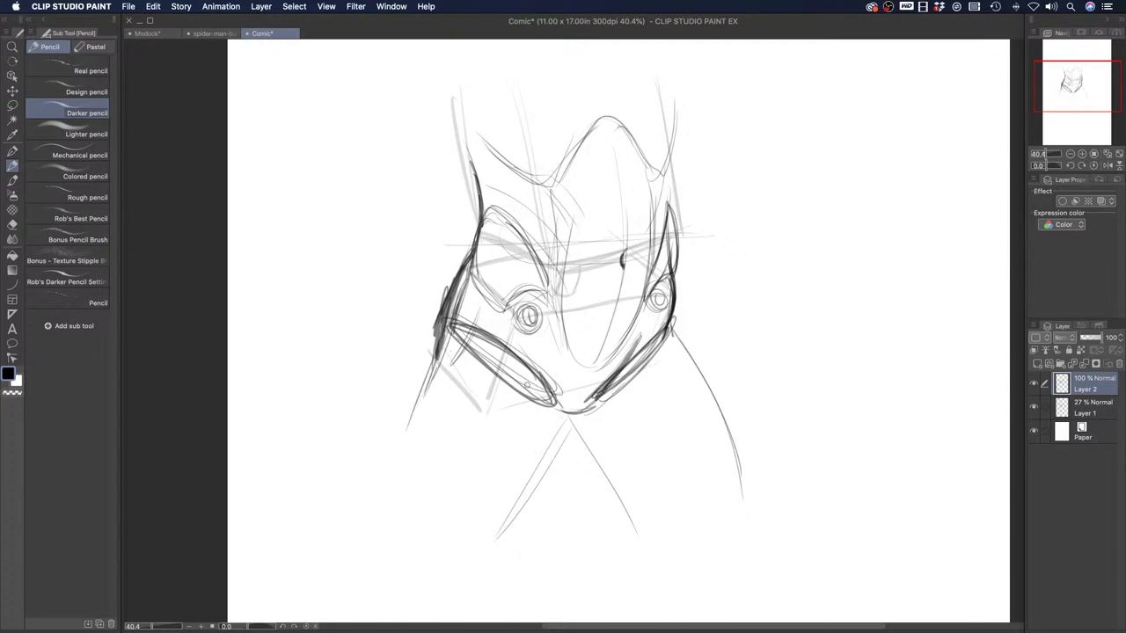
# Draw the left inner thigh muscles as a tapering wedge from the hip joint and leg opening
pyautogui.moveTo(536, 463)
pyautogui.mouseDown()
pyautogui.moveTo(553, 424)
pyautogui.moveTo(513, 505)
pyautogui.moveTo(554, 435)
pyautogui.moveTo(545, 459)
pyautogui.moveTo(551, 412)
pyautogui.mouseUp()
pyautogui.moveTo(540, 449); pyautogui.dragTo(551, 383)
pyautogui.moveTo(491, 529); pyautogui.dragTo(533, 334)
pyautogui.moveTo(524, 436)
pyautogui.mouseDown()
pyautogui.moveTo(533, 335)
pyautogui.moveTo(554, 440)
pyautogui.moveTo(498, 529)
pyautogui.moveTo(540, 340)
pyautogui.mouseUp()
pyautogui.moveTo(559, 441)
pyautogui.mouseDown()
pyautogui.moveTo(546, 373)
pyautogui.moveTo(508, 492)
pyautogui.mouseUp()
# Draw the right inner thigh muscles as a narrow wedge below the crotch and reinforce the outer right thigh
pyautogui.moveTo(637, 364); pyautogui.dragTo(583, 429)
pyautogui.moveTo(645, 374); pyautogui.dragTo(637, 499)
pyautogui.moveTo(635, 413)
pyautogui.mouseDown()
pyautogui.moveTo(643, 551)
pyautogui.moveTo(584, 417)
pyautogui.mouseUp()
pyautogui.moveTo(638, 355); pyautogui.dragTo(638, 519)
pyautogui.moveTo(586, 404)
pyautogui.mouseDown()
pyautogui.moveTo(598, 466)
pyautogui.moveTo(635, 538)
pyautogui.mouseUp()
pyautogui.moveTo(634, 482)
pyautogui.mouseDown()
pyautogui.moveTo(651, 348)
pyautogui.moveTo(645, 404)
pyautogui.mouseUp()
pyautogui.moveTo(673, 332); pyautogui.dragTo(740, 508)
# Add front thigh muscle lines slanting down and outward from the left leg opening
pyautogui.moveTo(520, 461)
pyautogui.mouseDown()
pyautogui.moveTo(527, 351)
pyautogui.moveTo(431, 402)
pyautogui.mouseUp()
pyautogui.moveTo(484, 339)
pyautogui.mouseDown()
pyautogui.moveTo(452, 365)
pyautogui.moveTo(422, 427)
pyautogui.mouseUp()
pyautogui.moveTo(472, 359); pyautogui.dragTo(420, 433)
pyautogui.moveTo(480, 361); pyautogui.dragTo(426, 431)
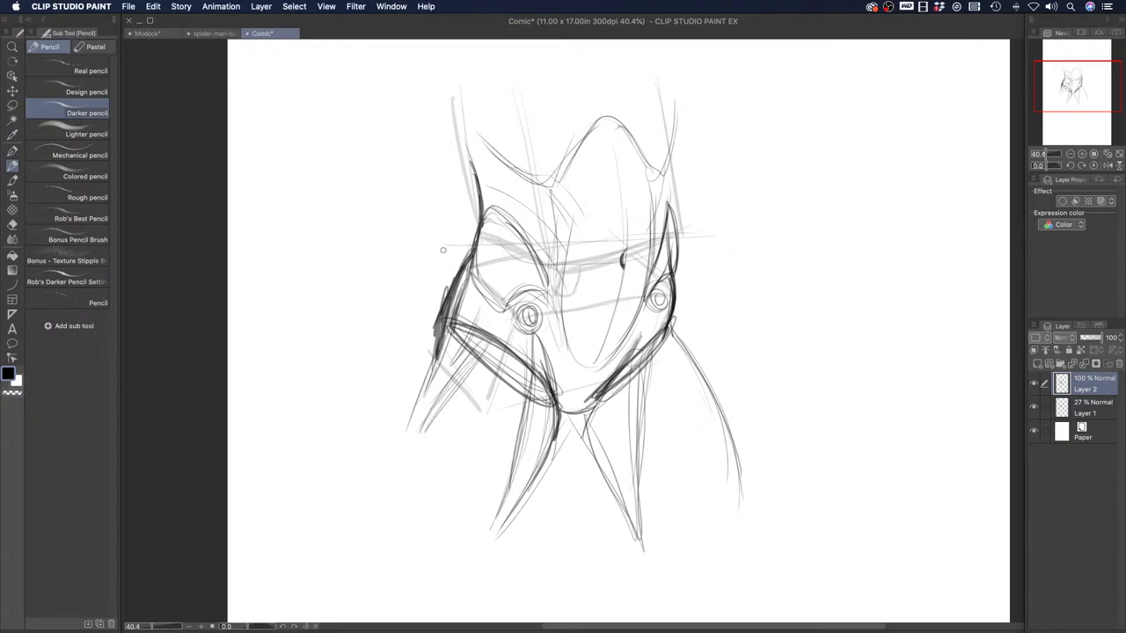
# Reinforce the left oblique muscle and the upper hip edge beneath it
pyautogui.moveTo(472, 249); pyautogui.dragTo(450, 312)
pyautogui.moveTo(482, 220)
pyautogui.mouseDown()
pyautogui.moveTo(471, 264)
pyautogui.moveTo(513, 291)
pyautogui.mouseUp()
pyautogui.moveTo(475, 265)
pyautogui.mouseDown()
pyautogui.moveTo(518, 297)
pyautogui.moveTo(541, 279)
pyautogui.moveTo(492, 210)
pyautogui.moveTo(513, 216)
pyautogui.moveTo(545, 267)
pyautogui.moveTo(520, 295)
pyautogui.mouseUp()
pyautogui.moveTo(461, 262)
pyautogui.mouseDown()
pyautogui.moveTo(516, 283)
pyautogui.moveTo(510, 194)
pyautogui.mouseUp()
# Strengthen the rib cage arch and the upper sides of the abdominal area
pyautogui.moveTo(578, 215); pyautogui.dragTo(529, 165)
pyautogui.moveTo(572, 195)
pyautogui.mouseDown()
pyautogui.moveTo(517, 155)
pyautogui.moveTo(568, 180)
pyautogui.moveTo(614, 121)
pyautogui.moveTo(647, 174)
pyautogui.mouseUp()
pyautogui.moveTo(651, 223)
pyautogui.mouseDown()
pyautogui.moveTo(607, 123)
pyautogui.moveTo(551, 216)
pyautogui.mouseUp()
pyautogui.moveTo(609, 120); pyautogui.dragTo(537, 162)
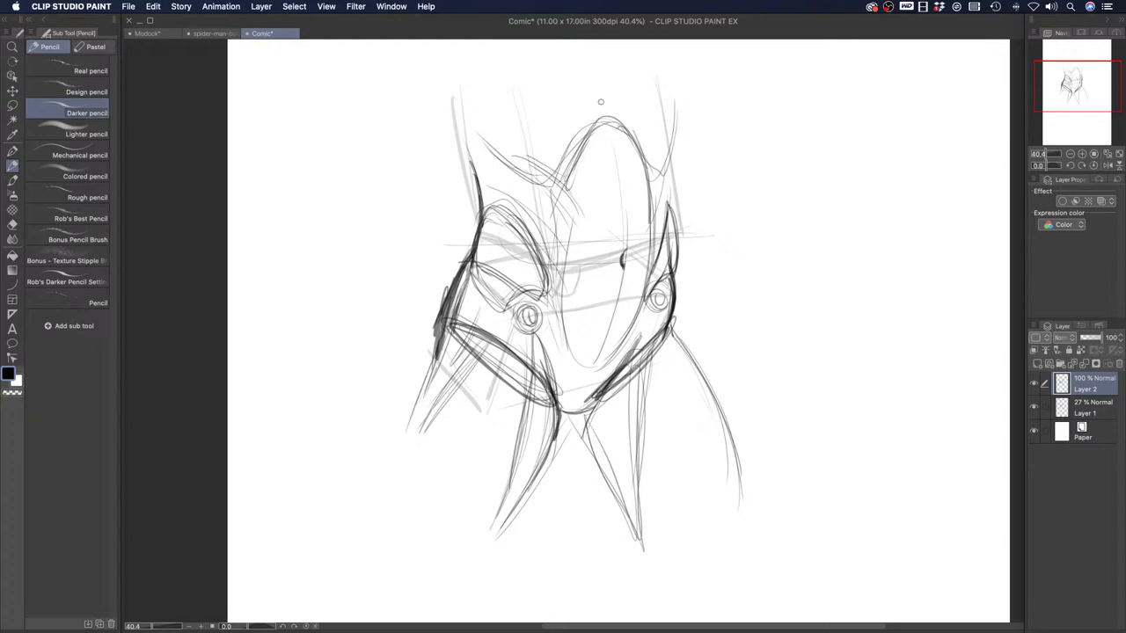
# Sketch the lower edge of the chest above the rib cage arch with a short vertical center line
pyautogui.moveTo(563, 110)
pyautogui.mouseDown()
pyautogui.moveTo(531, 117)
pyautogui.moveTo(573, 152)
pyautogui.moveTo(503, 140)
pyautogui.mouseUp()
pyautogui.moveTo(530, 115)
pyautogui.mouseDown()
pyautogui.moveTo(508, 116)
pyautogui.moveTo(602, 99)
pyautogui.moveTo(602, 58)
pyautogui.mouseUp()
pyautogui.moveTo(591, 98)
pyautogui.mouseDown()
pyautogui.moveTo(488, 107)
pyautogui.moveTo(594, 101)
pyautogui.mouseUp()
pyautogui.moveTo(601, 59); pyautogui.dragTo(603, 98)
# Move the sketch on Layer 1 and Layer 2 together down and left, and reselect Layer 2 for pencil drawing
pyautogui.press('k')
pyautogui.moveTo(481, 144); pyautogui.dragTo(474, 197)
pyautogui.press('super+z')
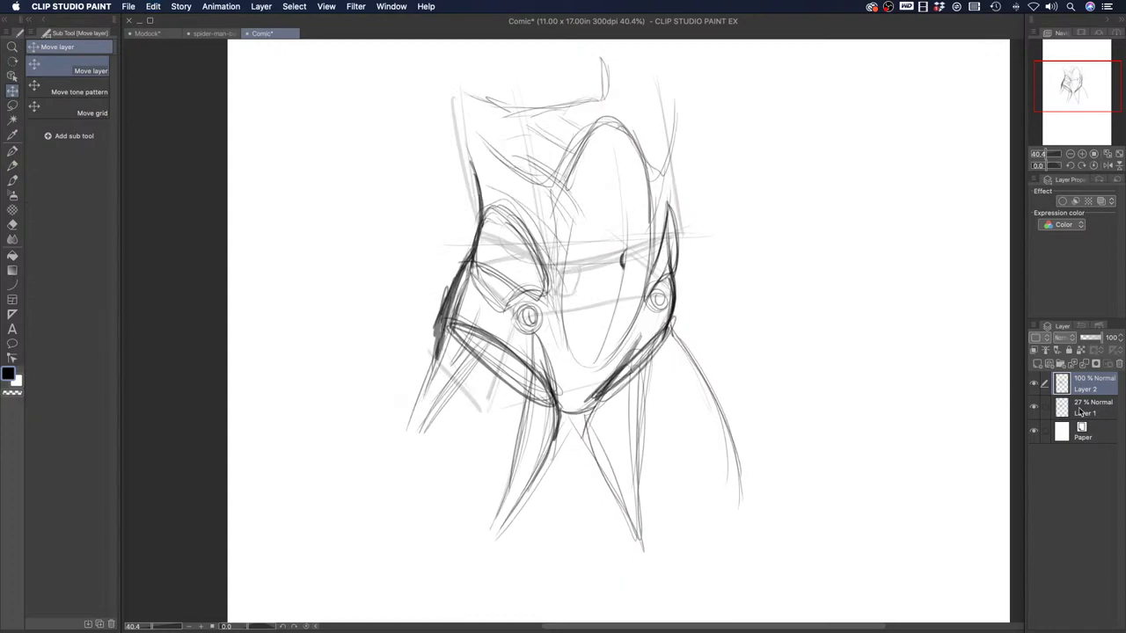
pyautogui.moveTo(518, 224)
pyautogui.mouseDown()
pyautogui.moveTo(436, 274)
pyautogui.moveTo(409, 268)
pyautogui.mouseUp()
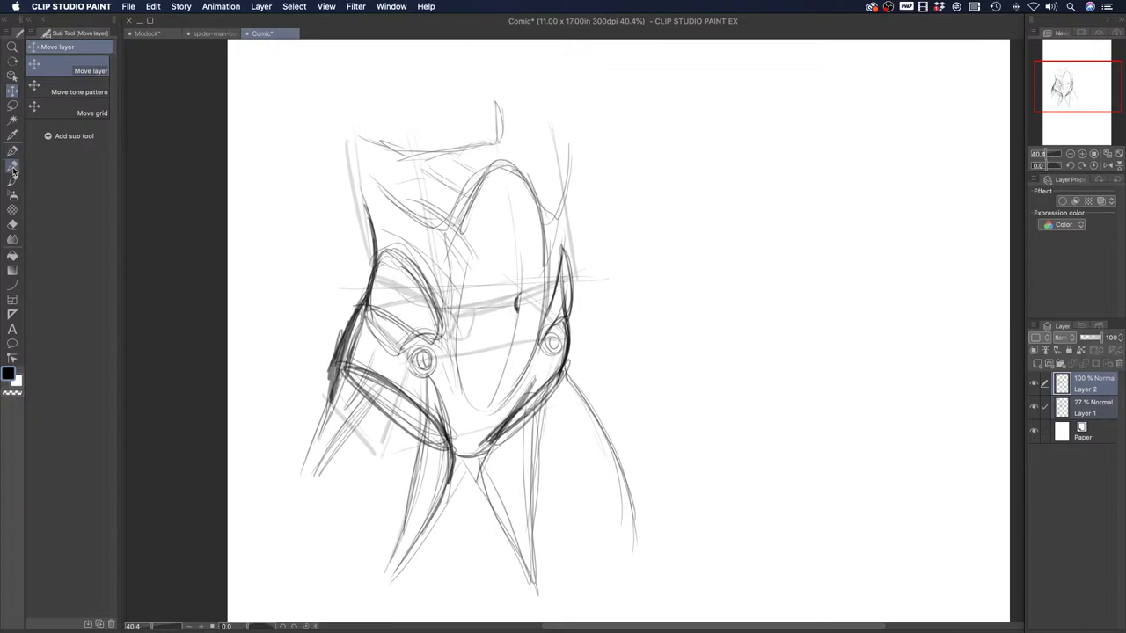
pyautogui.press('p')
pyautogui.click(1078, 384)
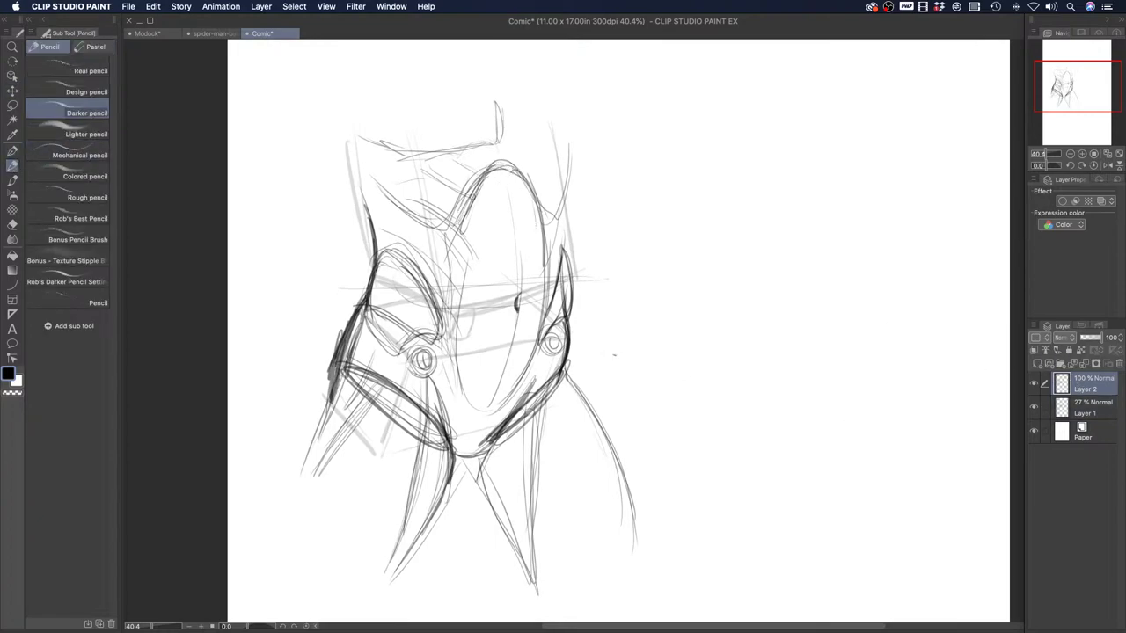
# Draw the upper abdominal muscles beneath the chest with angular side edges and a curved line dividing the rows
pyautogui.moveTo(451, 173)
pyautogui.mouseDown()
pyautogui.moveTo(465, 186)
pyautogui.moveTo(444, 164)
pyautogui.moveTo(457, 153)
pyautogui.moveTo(534, 151)
pyautogui.moveTo(529, 179)
pyautogui.mouseUp()
pyautogui.moveTo(538, 155); pyautogui.dragTo(533, 185)
pyautogui.moveTo(497, 148)
pyautogui.mouseDown()
pyautogui.moveTo(499, 188)
pyautogui.moveTo(463, 192)
pyautogui.moveTo(537, 189)
pyautogui.moveTo(534, 150)
pyautogui.mouseUp()
pyautogui.moveTo(446, 171)
pyautogui.mouseDown()
pyautogui.moveTo(459, 199)
pyautogui.moveTo(542, 193)
pyautogui.moveTo(530, 147)
pyautogui.moveTo(547, 248)
pyautogui.mouseUp()
pyautogui.moveTo(545, 207)
pyautogui.mouseDown()
pyautogui.moveTo(514, 238)
pyautogui.moveTo(476, 239)
pyautogui.mouseUp()
pyautogui.moveTo(454, 202); pyautogui.dragTo(482, 241)
# Draw the abdominal center line, the tapering lower abdomen and the dividing line at the navel
pyautogui.moveTo(508, 188)
pyautogui.mouseDown()
pyautogui.moveTo(506, 295)
pyautogui.moveTo(546, 244)
pyautogui.moveTo(514, 295)
pyautogui.mouseUp()
pyautogui.moveTo(540, 240)
pyautogui.mouseDown()
pyautogui.moveTo(545, 301)
pyautogui.moveTo(512, 389)
pyautogui.mouseUp()
pyautogui.moveTo(513, 299); pyautogui.dragTo(494, 387)
pyautogui.moveTo(511, 331)
pyautogui.mouseDown()
pyautogui.moveTo(461, 338)
pyautogui.moveTo(457, 300)
pyautogui.mouseUp()
# Add slanting rib muscle lines beside the abdomen and jagged serratus shapes on both sides of the torso
pyautogui.moveTo(453, 243)
pyautogui.mouseDown()
pyautogui.moveTo(459, 297)
pyautogui.moveTo(506, 290)
pyautogui.moveTo(543, 199)
pyautogui.moveTo(392, 155)
pyautogui.mouseUp()
pyautogui.moveTo(452, 220); pyautogui.dragTo(401, 191)
pyautogui.moveTo(455, 243); pyautogui.dragTo(400, 216)
pyautogui.moveTo(458, 273)
pyautogui.mouseDown()
pyautogui.moveTo(410, 248)
pyautogui.moveTo(462, 305)
pyautogui.mouseUp()
pyautogui.moveTo(384, 222); pyautogui.dragTo(410, 242)
pyautogui.moveTo(378, 195); pyautogui.dragTo(408, 217)
pyautogui.moveTo(388, 174); pyautogui.dragTo(409, 197)
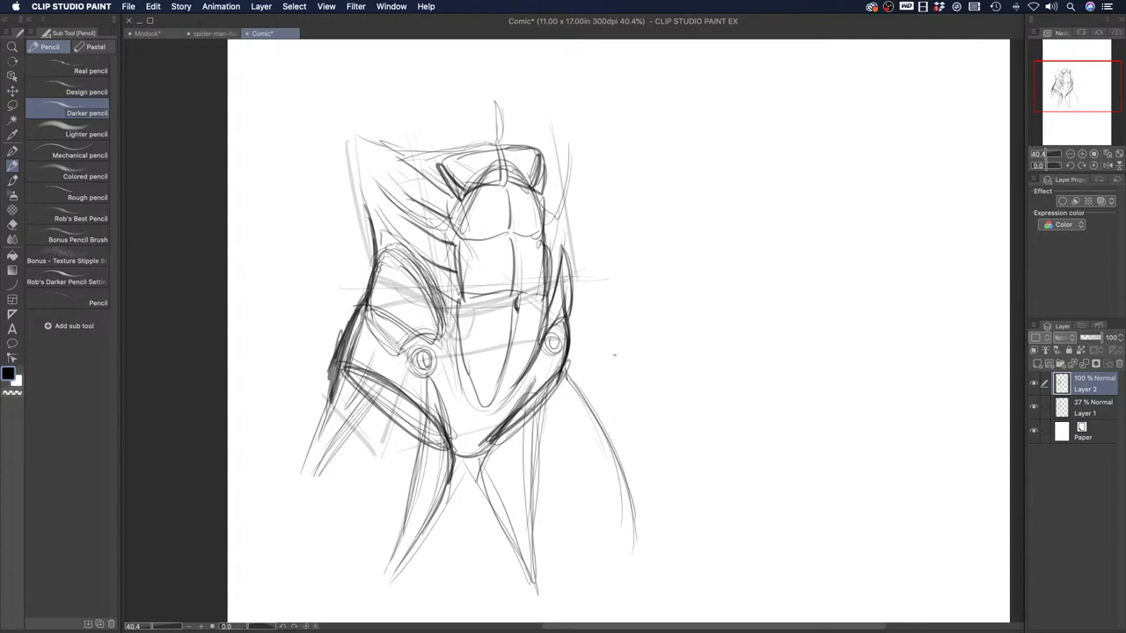
pyautogui.moveTo(392, 182)
pyautogui.mouseDown()
pyautogui.moveTo(369, 168)
pyautogui.moveTo(394, 168)
pyautogui.moveTo(380, 151)
pyautogui.moveTo(376, 178)
pyautogui.moveTo(361, 184)
pyautogui.moveTo(376, 200)
pyautogui.moveTo(360, 183)
pyautogui.mouseUp()
pyautogui.moveTo(551, 170)
pyautogui.mouseDown()
pyautogui.moveTo(565, 170)
pyautogui.moveTo(575, 197)
pyautogui.moveTo(550, 195)
pyautogui.moveTo(563, 187)
pyautogui.moveTo(554, 253)
pyautogui.moveTo(565, 207)
pyautogui.moveTo(548, 161)
pyautogui.mouseUp()
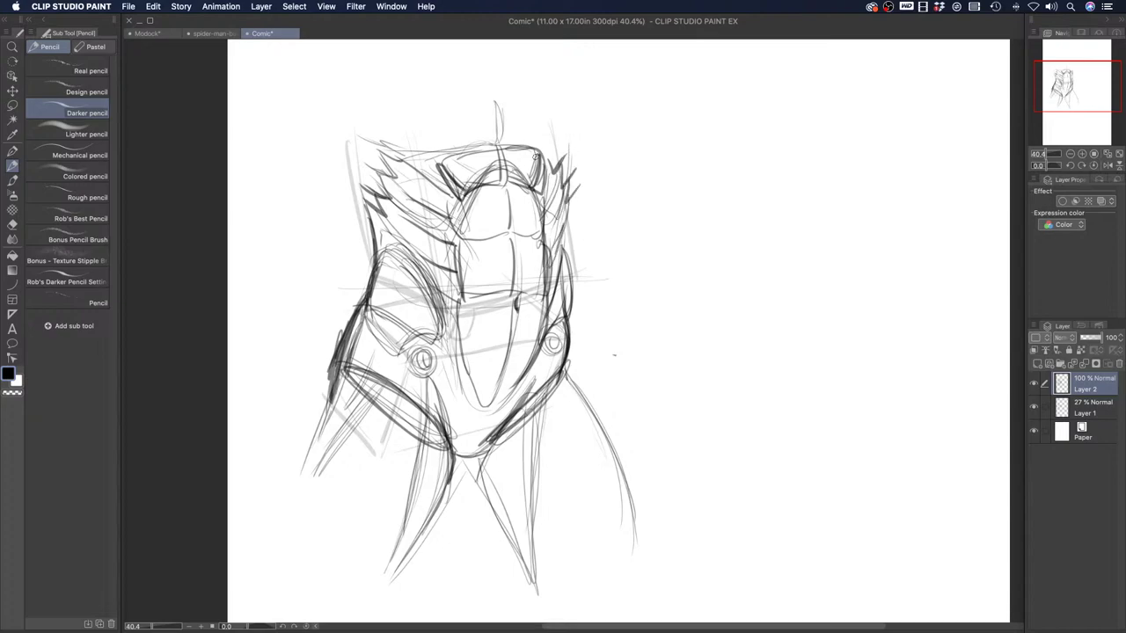
# Reinforce the torso sides and right oblique, darken the crotch and extend the outer contour of the left thigh
pyautogui.moveTo(357, 135)
pyautogui.mouseDown()
pyautogui.moveTo(393, 158)
pyautogui.moveTo(390, 176)
pyautogui.moveTo(373, 170)
pyautogui.moveTo(392, 232)
pyautogui.moveTo(353, 358)
pyautogui.mouseUp()
pyautogui.moveTo(561, 262); pyautogui.dragTo(568, 320)
pyautogui.moveTo(563, 262); pyautogui.dragTo(562, 357)
pyautogui.moveTo(470, 459); pyautogui.dragTo(451, 482)
pyautogui.moveTo(340, 390); pyautogui.dragTo(299, 483)
pyautogui.moveTo(324, 429); pyautogui.dragTo(294, 494)
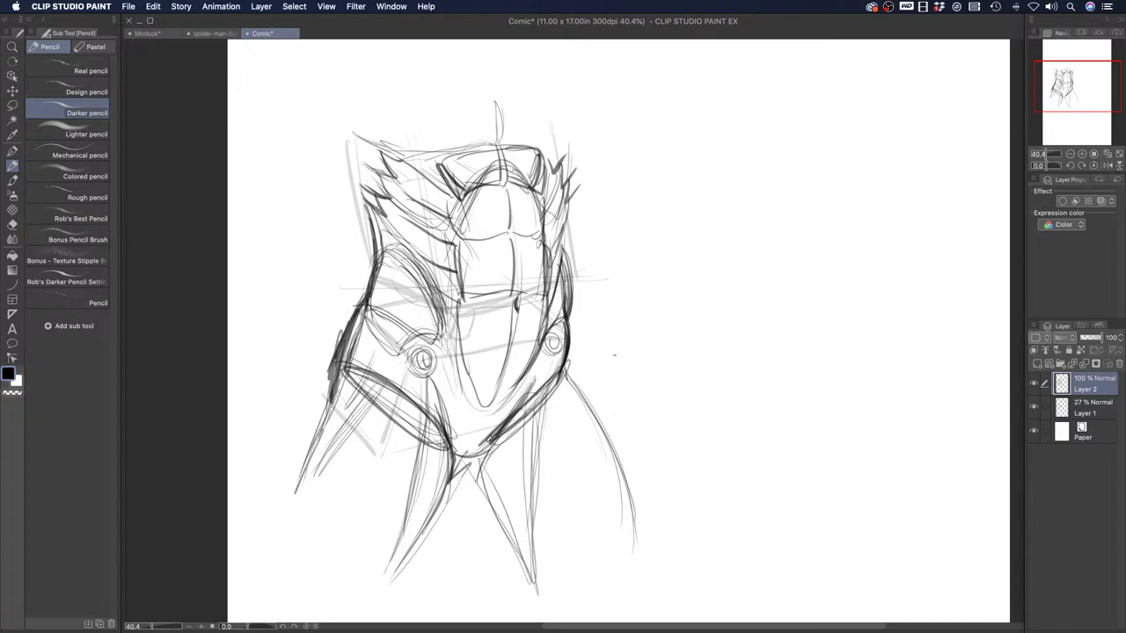
# Fade the anatomy linework on Layer 2 with a large Soft eraser
pyautogui.press('e')
pyautogui.moveTo(402, 188)
pyautogui.mouseDown()
pyautogui.moveTo(378, 176)
pyautogui.moveTo(477, 527)
pyautogui.moveTo(589, 293)
pyautogui.moveTo(494, 254)
pyautogui.mouseUp()
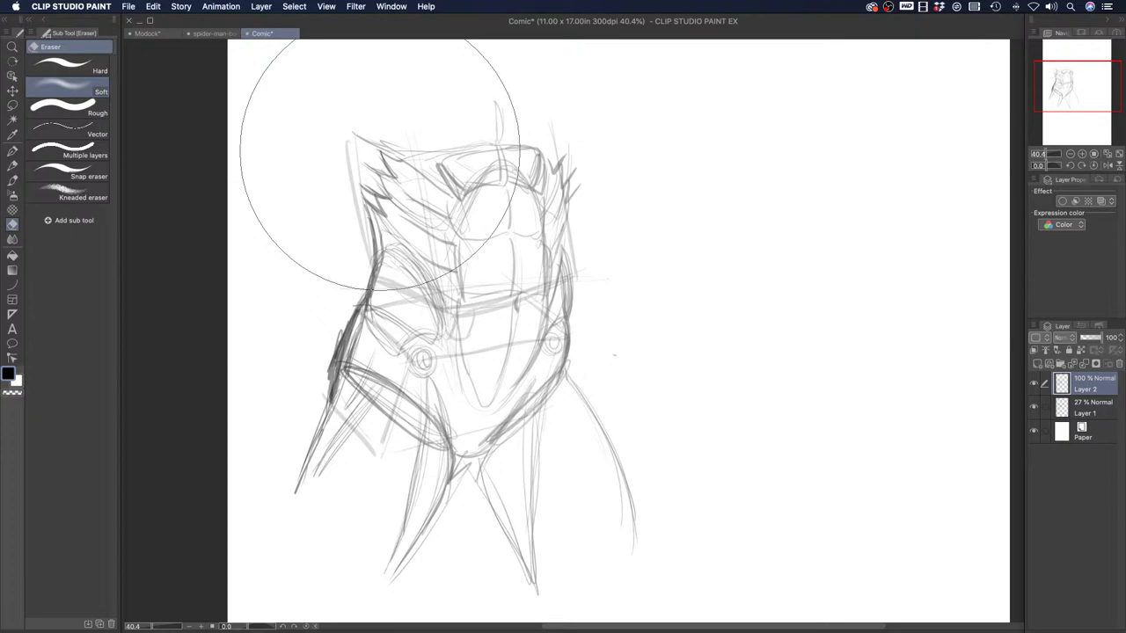
pyautogui.moveTo(379, 158)
pyautogui.mouseDown()
pyautogui.moveTo(364, 121)
pyautogui.moveTo(370, 374)
pyautogui.moveTo(360, 252)
pyautogui.moveTo(354, 406)
pyautogui.moveTo(451, 432)
pyautogui.moveTo(505, 118)
pyautogui.moveTo(631, 448)
pyautogui.moveTo(571, 333)
pyautogui.moveTo(396, 116)
pyautogui.moveTo(355, 436)
pyautogui.moveTo(369, 150)
pyautogui.moveTo(523, 131)
pyautogui.moveTo(612, 220)
pyautogui.moveTo(409, 194)
pyautogui.moveTo(338, 494)
pyautogui.moveTo(495, 313)
pyautogui.moveTo(592, 466)
pyautogui.moveTo(472, 367)
pyautogui.moveTo(441, 147)
pyautogui.moveTo(572, 197)
pyautogui.moveTo(356, 190)
pyautogui.moveTo(351, 335)
pyautogui.moveTo(449, 437)
pyautogui.mouseUp()
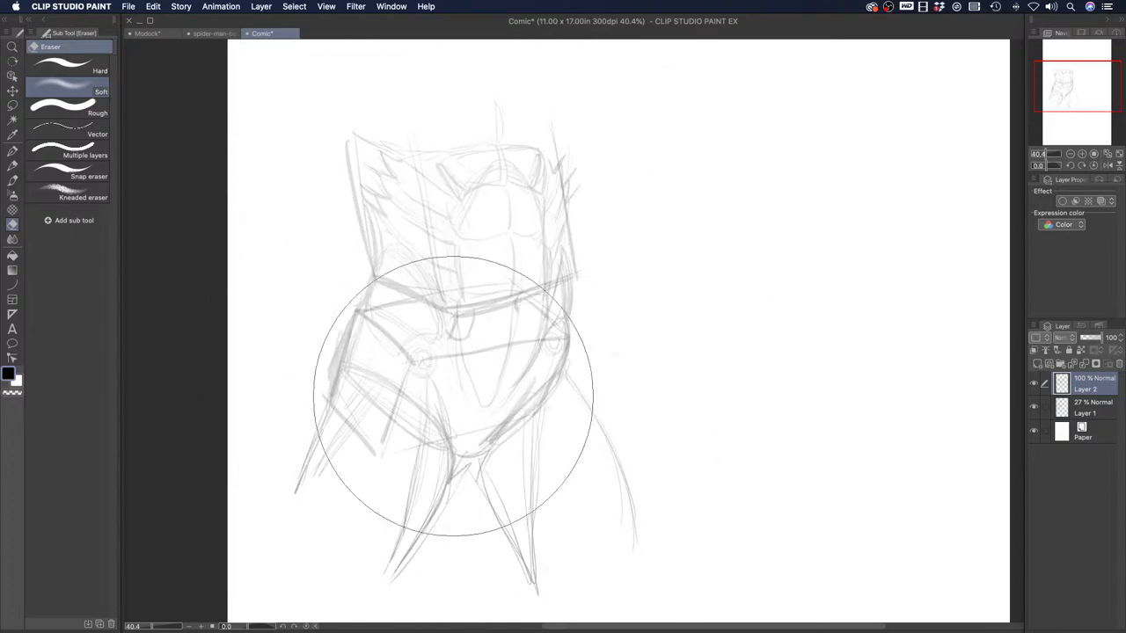
# Move Layer 1 and Layer 2 together to the right, toward the middle of the canvas
pyautogui.click(14, 90)
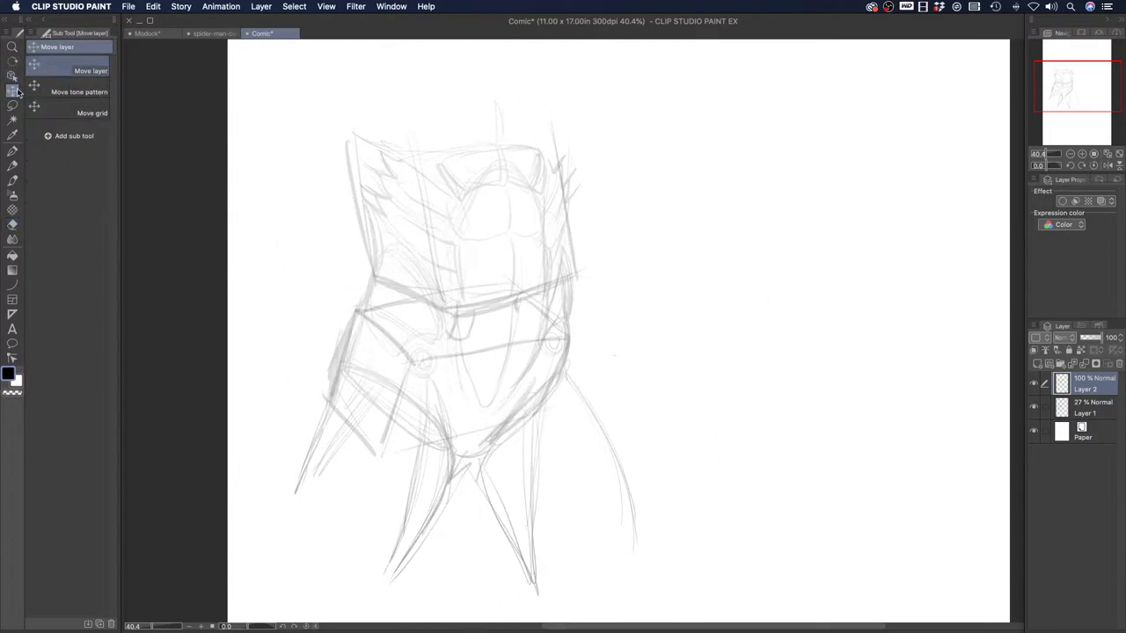
pyautogui.moveTo(414, 233)
pyautogui.mouseDown()
pyautogui.moveTo(548, 234)
pyautogui.moveTo(533, 215)
pyautogui.mouseUp()
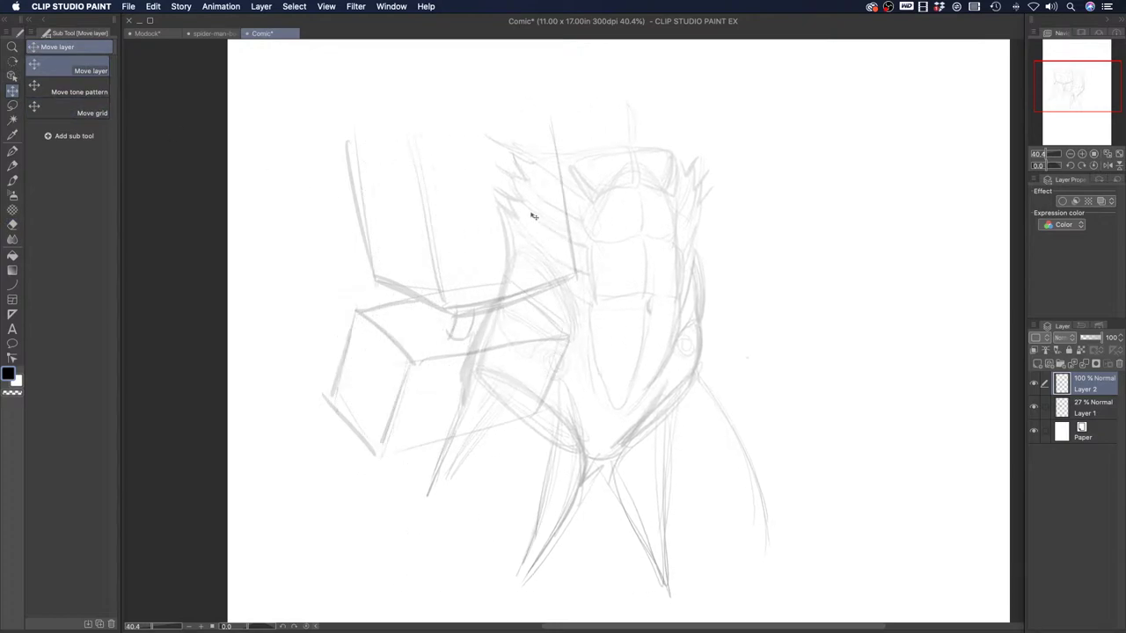
pyautogui.press('super+z')
pyautogui.keyDown('super'); pyautogui.click(1095, 410); pyautogui.keyUp('super')
pyautogui.moveTo(451, 283); pyautogui.dragTo(595, 276)
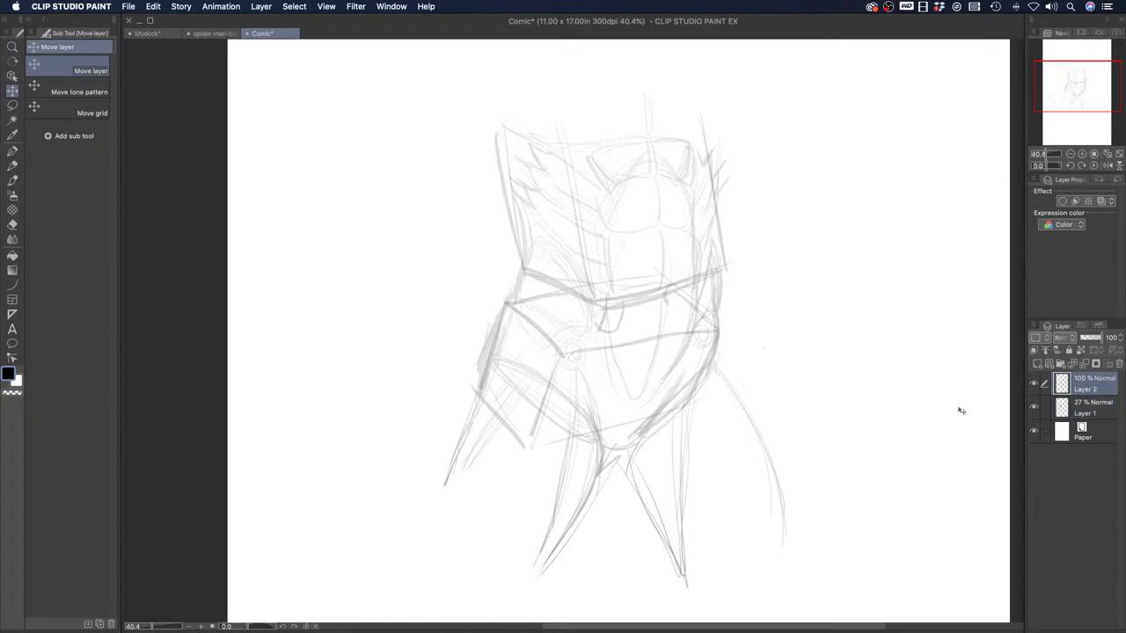
# Redraw the left waist, hip and outer thigh contour and the inner thigh lines with the Darker pencil
pyautogui.click(14, 165)
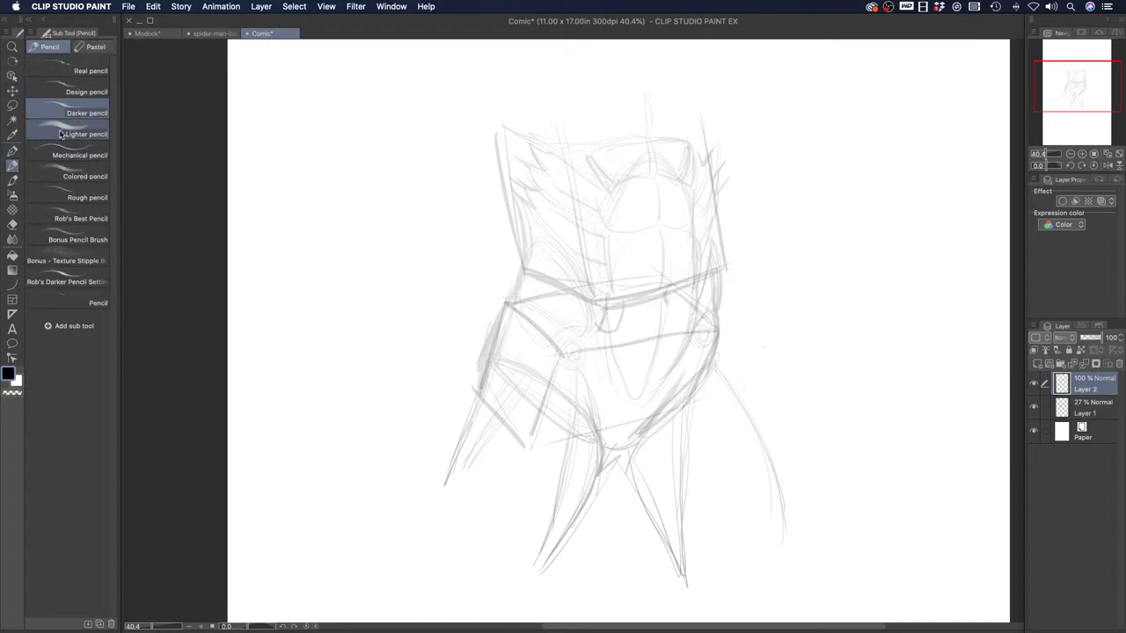
pyautogui.moveTo(519, 239)
pyautogui.mouseDown()
pyautogui.moveTo(522, 273)
pyautogui.moveTo(491, 334)
pyautogui.mouseUp()
pyautogui.moveTo(511, 290)
pyautogui.mouseDown()
pyautogui.moveTo(488, 343)
pyautogui.moveTo(488, 332)
pyautogui.moveTo(447, 477)
pyautogui.mouseUp()
pyautogui.moveTo(482, 376); pyautogui.dragTo(458, 445)
pyautogui.moveTo(582, 407)
pyautogui.mouseDown()
pyautogui.moveTo(600, 449)
pyautogui.moveTo(596, 433)
pyautogui.moveTo(588, 489)
pyautogui.mouseUp()
pyautogui.moveTo(598, 438); pyautogui.dragTo(587, 488)
pyautogui.moveTo(575, 382)
pyautogui.mouseDown()
pyautogui.moveTo(568, 446)
pyautogui.moveTo(577, 386)
pyautogui.moveTo(564, 475)
pyautogui.mouseUp()
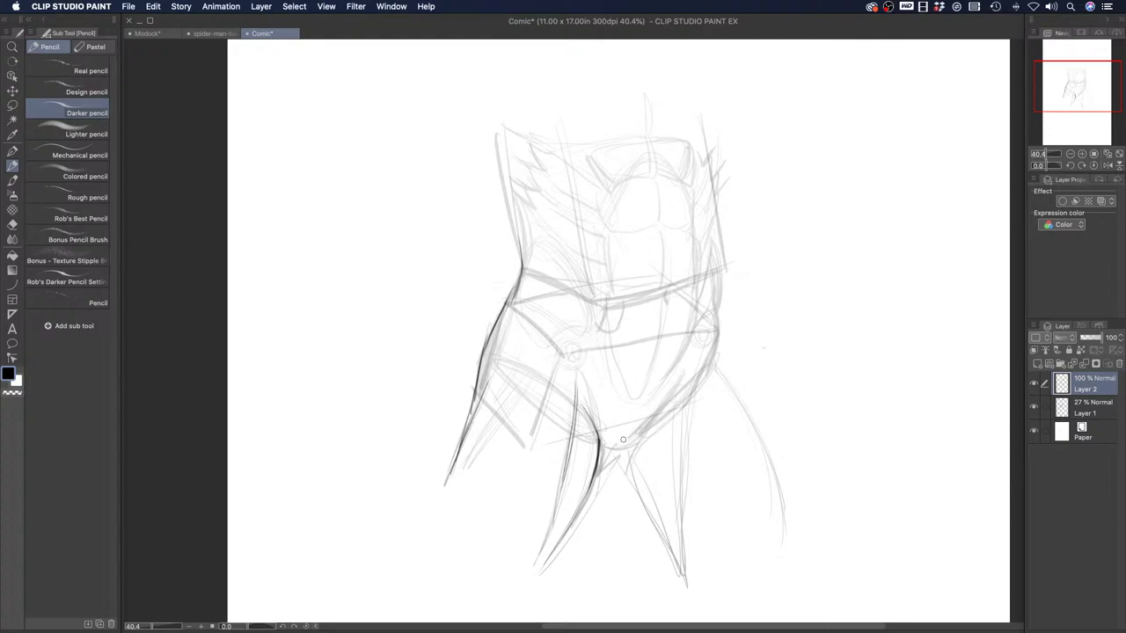
# Redraw the lower pelvis curve, the right inner thigh line and the outer contour of the right thigh
pyautogui.moveTo(606, 446)
pyautogui.mouseDown()
pyautogui.moveTo(628, 443)
pyautogui.moveTo(658, 408)
pyautogui.mouseUp()
pyautogui.moveTo(598, 463); pyautogui.dragTo(668, 558)
pyautogui.moveTo(713, 364); pyautogui.dragTo(775, 492)
pyautogui.moveTo(760, 442); pyautogui.dragTo(779, 522)
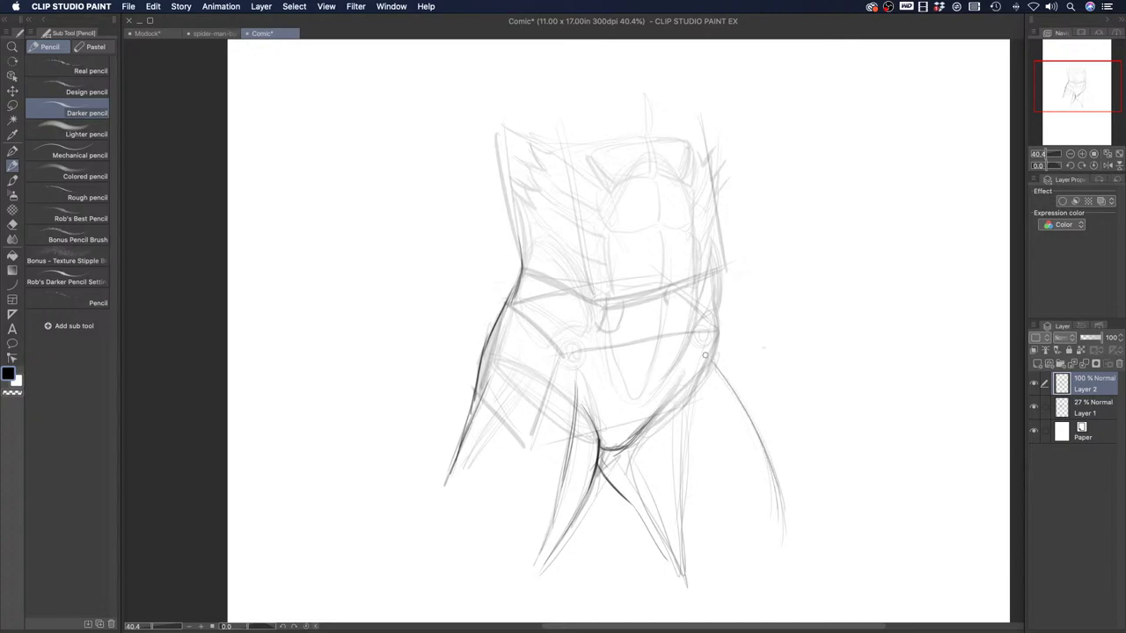
# Redraw the right hip contour and the left oblique's inner edge, and darken the V-shaped groin lines
pyautogui.moveTo(714, 271); pyautogui.dragTo(708, 364)
pyautogui.moveTo(589, 308); pyautogui.dragTo(580, 349)
pyautogui.moveTo(661, 404); pyautogui.dragTo(600, 453)
pyautogui.moveTo(659, 402); pyautogui.dragTo(601, 452)
pyautogui.moveTo(579, 388)
pyautogui.mouseDown()
pyautogui.moveTo(602, 445)
pyautogui.moveTo(673, 397)
pyautogui.mouseUp()
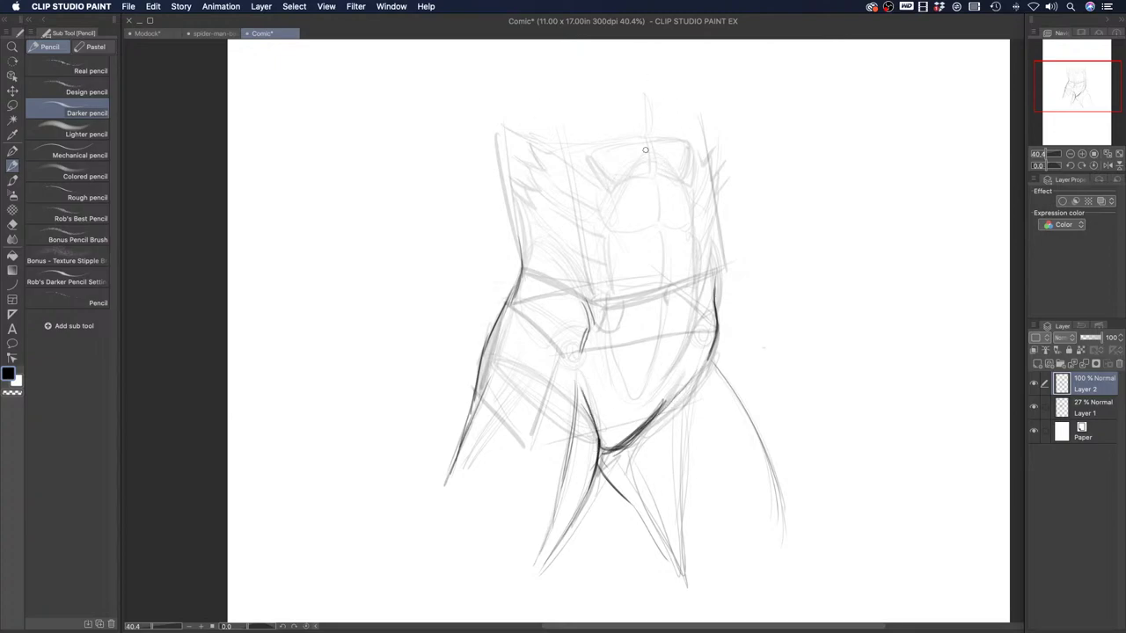
# Redraw the abdominal centre line, outer abdominal edges, rib arch and muscle divisions over the faded torso sketch
pyautogui.moveTo(661, 179); pyautogui.dragTo(662, 236)
pyautogui.moveTo(688, 144); pyautogui.dragTo(693, 234)
pyautogui.moveTo(584, 159)
pyautogui.mouseDown()
pyautogui.moveTo(604, 195)
pyautogui.moveTo(601, 224)
pyautogui.moveTo(685, 232)
pyautogui.mouseUp()
pyautogui.moveTo(603, 186); pyautogui.dragTo(664, 182)
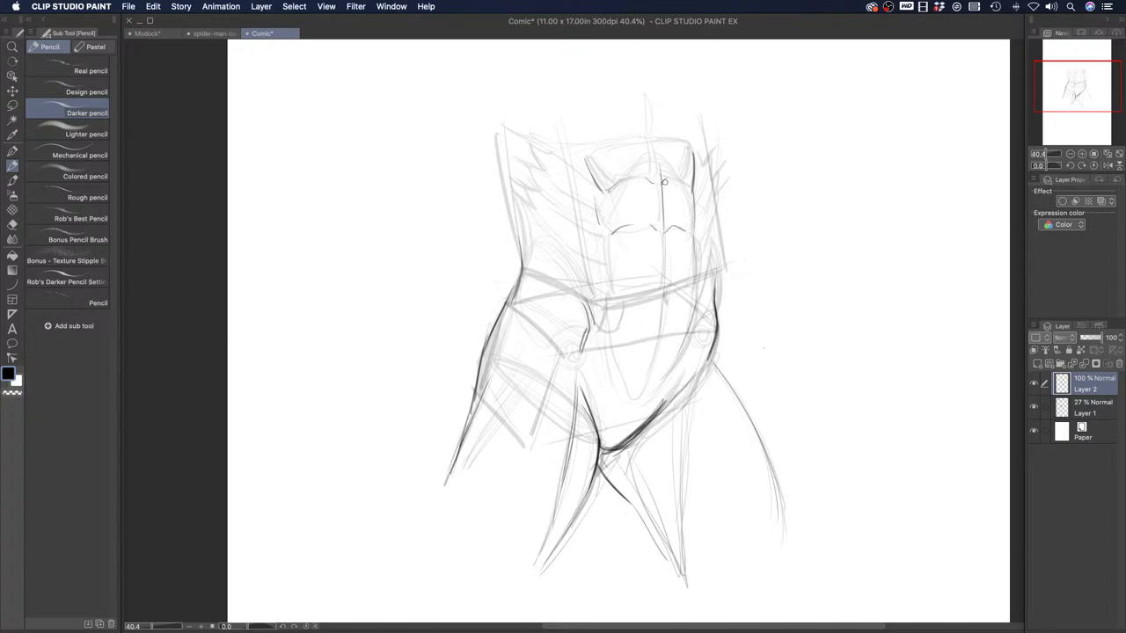
pyautogui.moveTo(650, 142)
pyautogui.mouseDown()
pyautogui.moveTo(660, 165)
pyautogui.moveTo(689, 152)
pyautogui.mouseUp()
pyautogui.moveTo(597, 243)
pyautogui.mouseDown()
pyautogui.moveTo(603, 287)
pyautogui.moveTo(680, 255)
pyautogui.moveTo(696, 261)
pyautogui.moveTo(681, 348)
pyautogui.moveTo(632, 338)
pyautogui.moveTo(601, 295)
pyautogui.moveTo(599, 330)
pyautogui.moveTo(633, 389)
pyautogui.moveTo(663, 297)
pyautogui.moveTo(652, 336)
pyautogui.mouseUp()
pyautogui.moveTo(662, 240); pyautogui.dragTo(660, 299)
# Redraw the left waist contour and the right flank with its jagged serratus edges
pyautogui.moveTo(519, 272)
pyautogui.mouseDown()
pyautogui.moveTo(522, 227)
pyautogui.moveTo(495, 173)
pyautogui.mouseUp()
pyautogui.press('super+z')
pyautogui.press('super+z')
pyautogui.moveTo(499, 170); pyautogui.dragTo(518, 225)
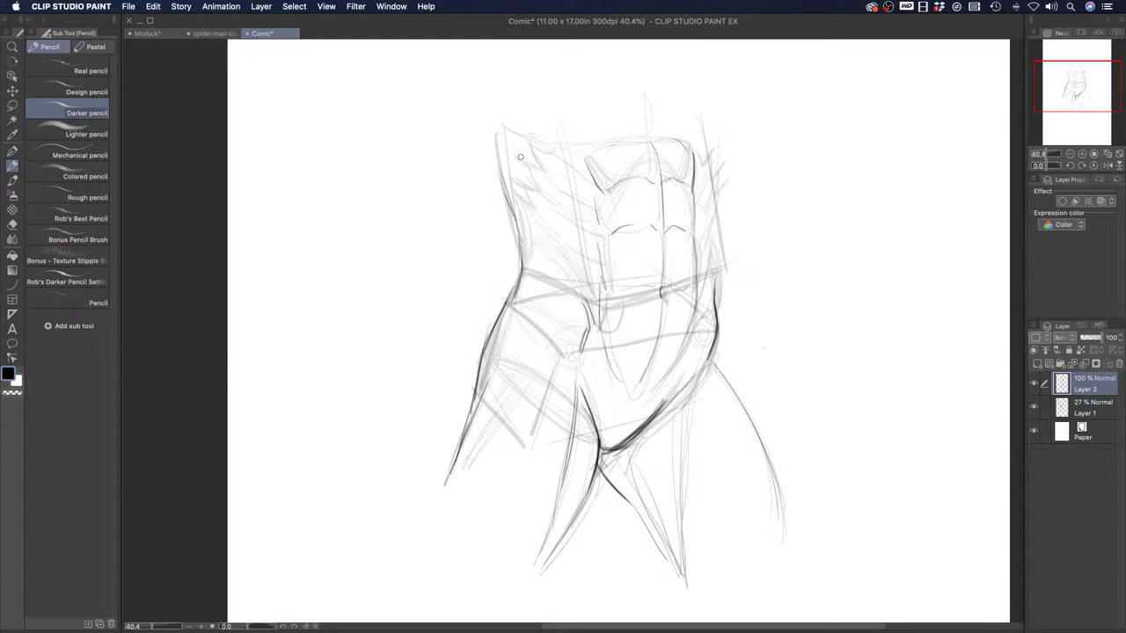
pyautogui.moveTo(703, 148)
pyautogui.mouseDown()
pyautogui.moveTo(710, 192)
pyautogui.moveTo(693, 196)
pyautogui.moveTo(697, 166)
pyautogui.moveTo(691, 196)
pyautogui.moveTo(697, 167)
pyautogui.moveTo(708, 187)
pyautogui.moveTo(708, 165)
pyautogui.moveTo(712, 302)
pyautogui.mouseUp()
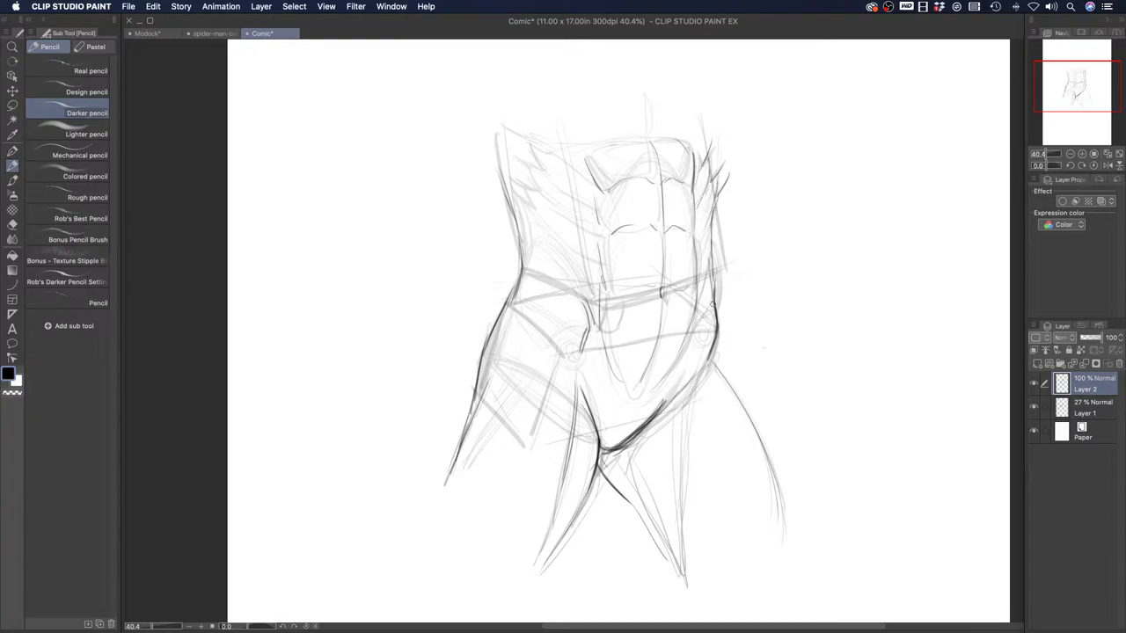
# Mark the two front hip points with small circles and draw a tilted guide line through them
pyautogui.moveTo(526, 274)
pyautogui.mouseDown()
pyautogui.moveTo(510, 304)
pyautogui.moveTo(566, 318)
pyautogui.mouseUp()
pyautogui.moveTo(703, 328); pyautogui.dragTo(702, 329)
pyautogui.moveTo(798, 347); pyautogui.dragTo(420, 309)
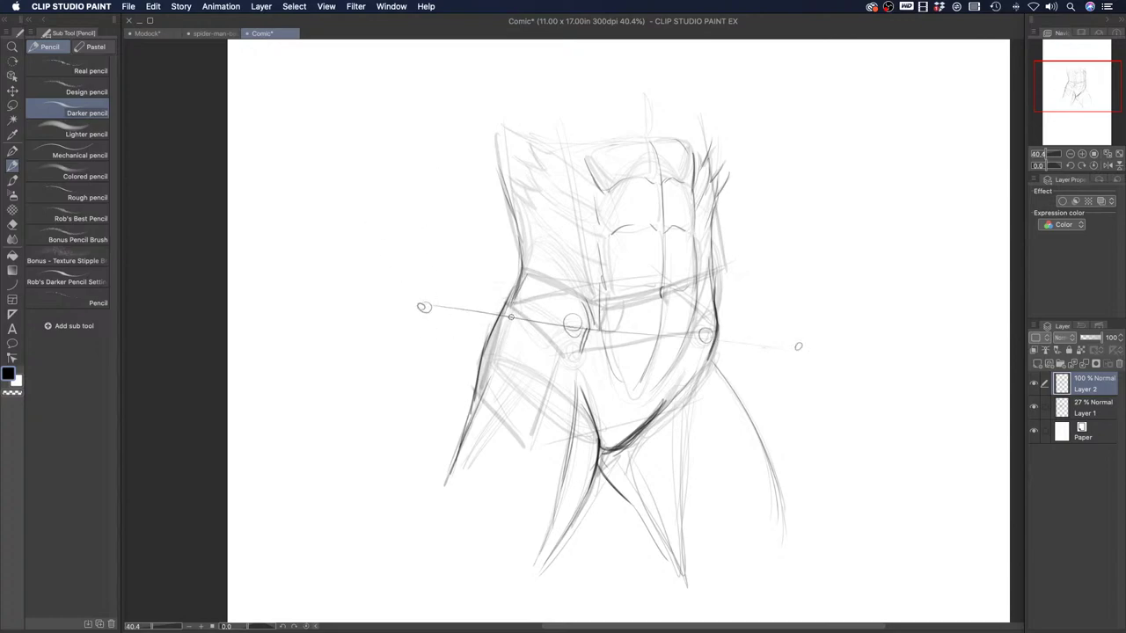
# Build up the left hip and outer thigh contour with repeated dark strokes, bulging it outward
pyautogui.moveTo(507, 301); pyautogui.dragTo(521, 276)
pyautogui.moveTo(512, 213)
pyautogui.mouseDown()
pyautogui.moveTo(514, 287)
pyautogui.moveTo(473, 369)
pyautogui.mouseUp()
pyautogui.moveTo(505, 303); pyautogui.dragTo(472, 383)
pyautogui.moveTo(486, 334); pyautogui.dragTo(466, 417)
pyautogui.moveTo(469, 378); pyautogui.dragTo(467, 413)
pyautogui.moveTo(507, 301); pyautogui.dragTo(476, 362)
pyautogui.moveTo(521, 275); pyautogui.dragTo(476, 365)
pyautogui.moveTo(523, 272); pyautogui.dragTo(464, 383)
pyautogui.moveTo(474, 345); pyautogui.dragTo(459, 419)
pyautogui.moveTo(465, 368); pyautogui.dragTo(442, 499)
# Darken the left waist and flank contour and reinforce the right side of the torso
pyautogui.moveTo(533, 243); pyautogui.dragTo(506, 304)
pyautogui.moveTo(529, 218); pyautogui.dragTo(521, 286)
pyautogui.moveTo(517, 198)
pyautogui.mouseDown()
pyautogui.moveTo(529, 264)
pyautogui.moveTo(526, 219)
pyautogui.mouseUp()
pyautogui.moveTo(497, 151); pyautogui.dragTo(522, 204)
pyautogui.moveTo(726, 167); pyautogui.dragTo(714, 282)
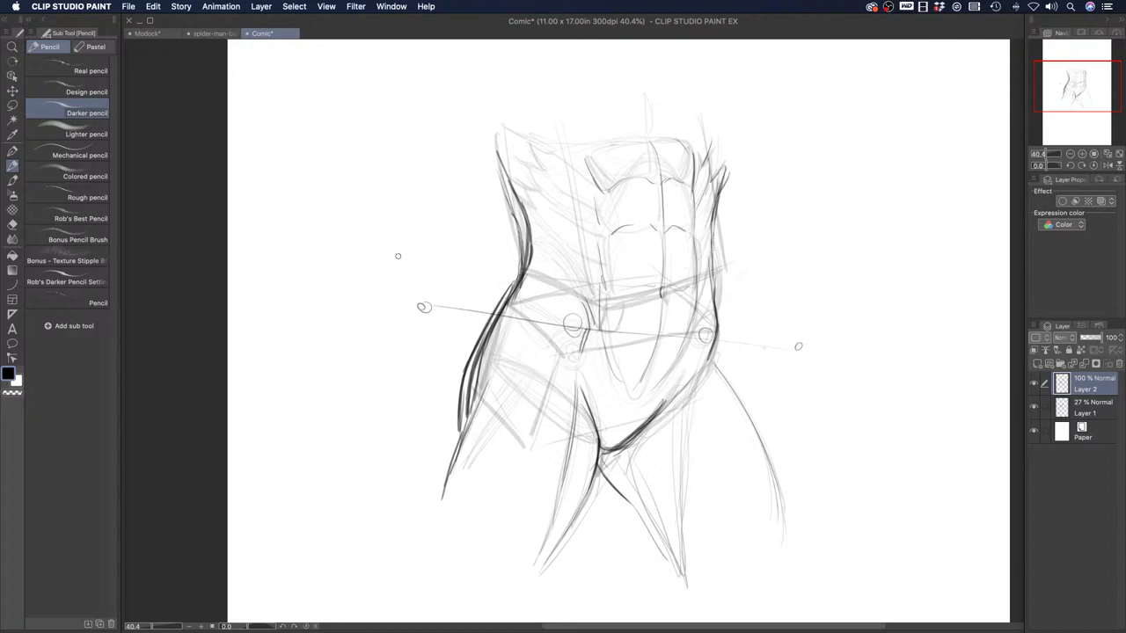
# Sketch the lower chest curve, centre line, upper right side and tilted chest guide line, undoing the last strokes
pyautogui.moveTo(572, 167)
pyautogui.mouseDown()
pyautogui.moveTo(612, 119)
pyautogui.moveTo(677, 126)
pyautogui.mouseUp()
pyautogui.moveTo(575, 178); pyautogui.dragTo(512, 132)
pyautogui.moveTo(655, 110)
pyautogui.mouseDown()
pyautogui.moveTo(654, 81)
pyautogui.moveTo(647, 119)
pyautogui.mouseUp()
pyautogui.moveTo(704, 71); pyautogui.dragTo(729, 168)
pyautogui.moveTo(743, 83); pyautogui.dragTo(435, 129)
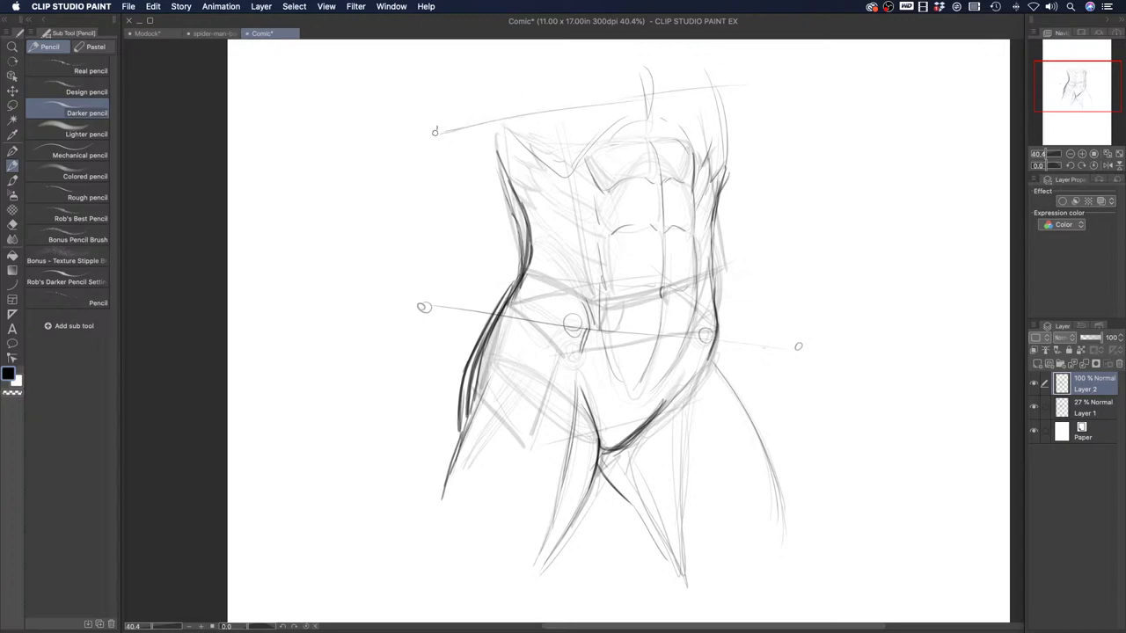
pyautogui.press('super+z')
pyautogui.press('super+z')
# Extend the left outer thigh downward, darken both inner thigh lines and reinforce the two torso sides
pyautogui.moveTo(454, 441); pyautogui.dragTo(430, 526)
pyautogui.moveTo(444, 464); pyautogui.dragTo(428, 538)
pyautogui.moveTo(598, 441); pyautogui.dragTo(542, 566)
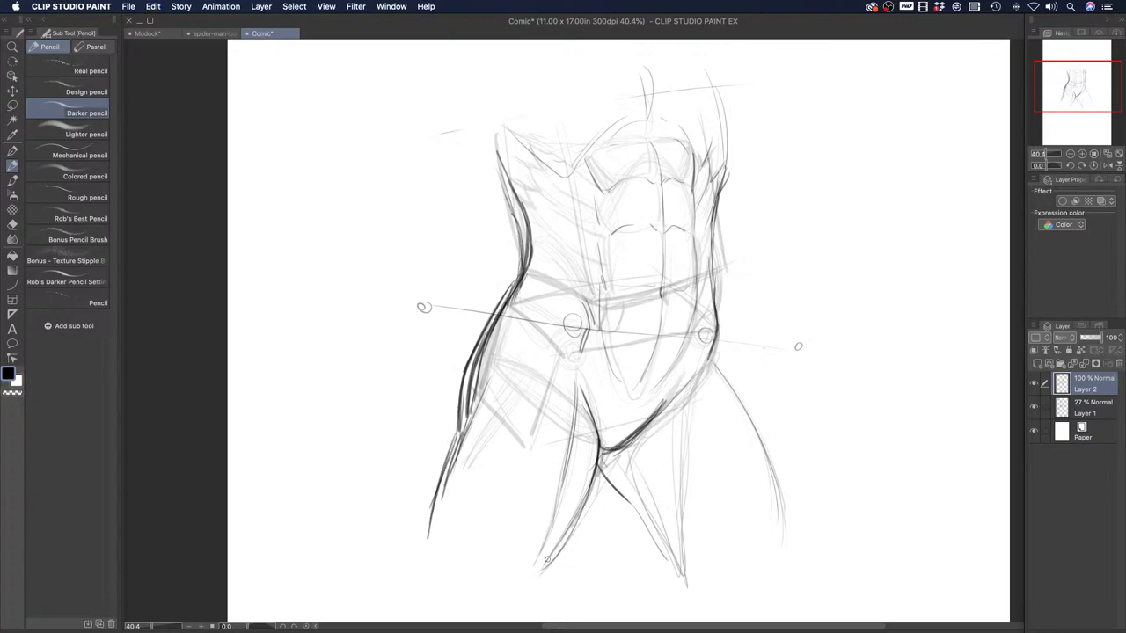
pyautogui.moveTo(616, 487); pyautogui.dragTo(663, 534)
pyautogui.moveTo(517, 271)
pyautogui.mouseDown()
pyautogui.moveTo(528, 204)
pyautogui.moveTo(507, 169)
pyautogui.mouseUp()
pyautogui.moveTo(715, 109)
pyautogui.mouseDown()
pyautogui.moveTo(722, 186)
pyautogui.moveTo(712, 273)
pyautogui.mouseUp()
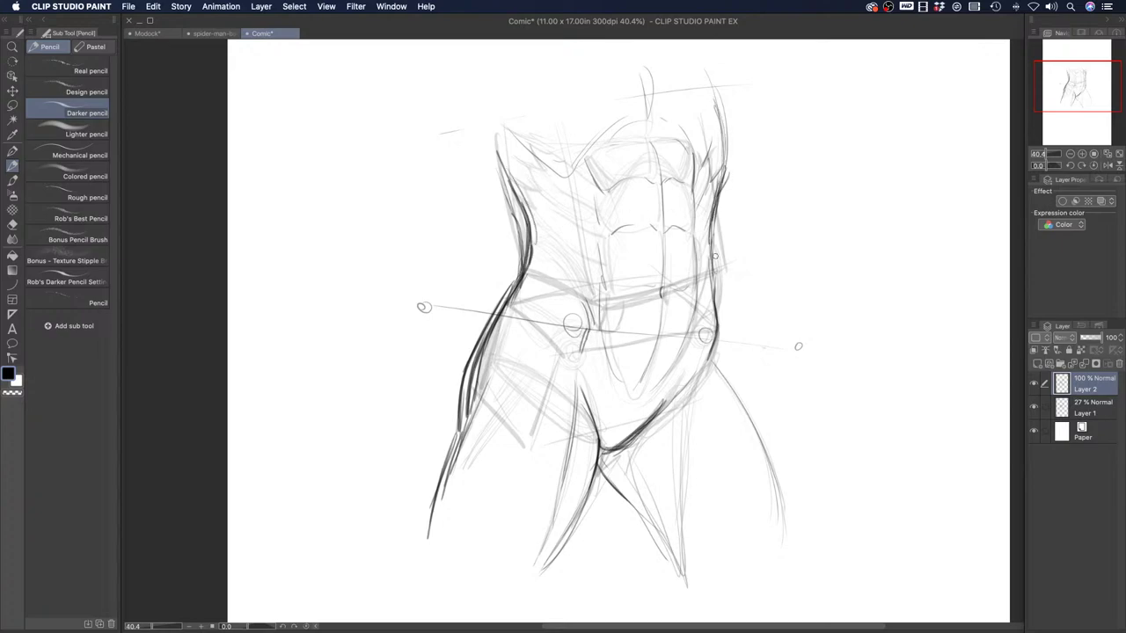
pyautogui.moveTo(816, 135)
pyautogui.mouseDown()
pyautogui.moveTo(870, 189)
pyautogui.moveTo(827, 269)
pyautogui.moveTo(869, 313)
pyautogui.moveTo(836, 401)
pyautogui.moveTo(879, 459)
pyautogui.mouseUp()
pyautogui.moveTo(880, 460); pyautogui.dragTo(853, 513)
pyautogui.press('super+z')
pyautogui.press('super+z')
pyautogui.press('super+z')
pyautogui.press('super+z')
pyautogui.press('super+z')
pyautogui.press('super+z')
# Extend the V-shaped groin lines up toward both hips
pyautogui.moveTo(580, 374)
pyautogui.mouseDown()
pyautogui.moveTo(601, 447)
pyautogui.moveTo(698, 365)
pyautogui.mouseUp()
pyautogui.moveTo(756, 413); pyautogui.dragTo(796, 591)
pyautogui.press('super+z')
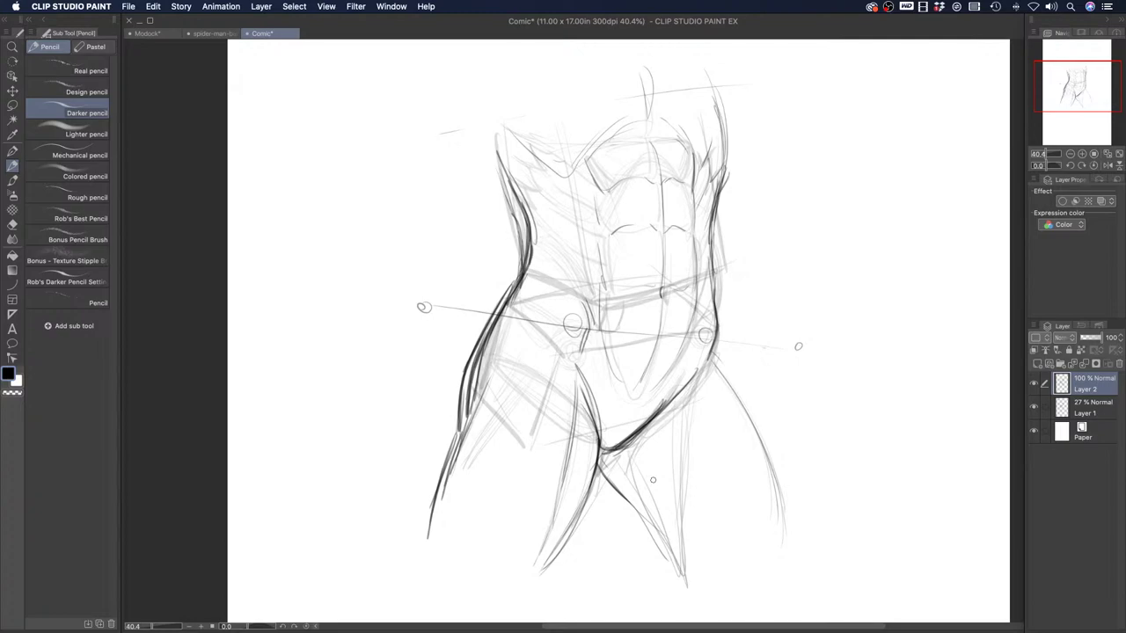
# Hide Layer 1 and Layer 2 and add a new empty raster layer above them
pyautogui.click(1034, 387)
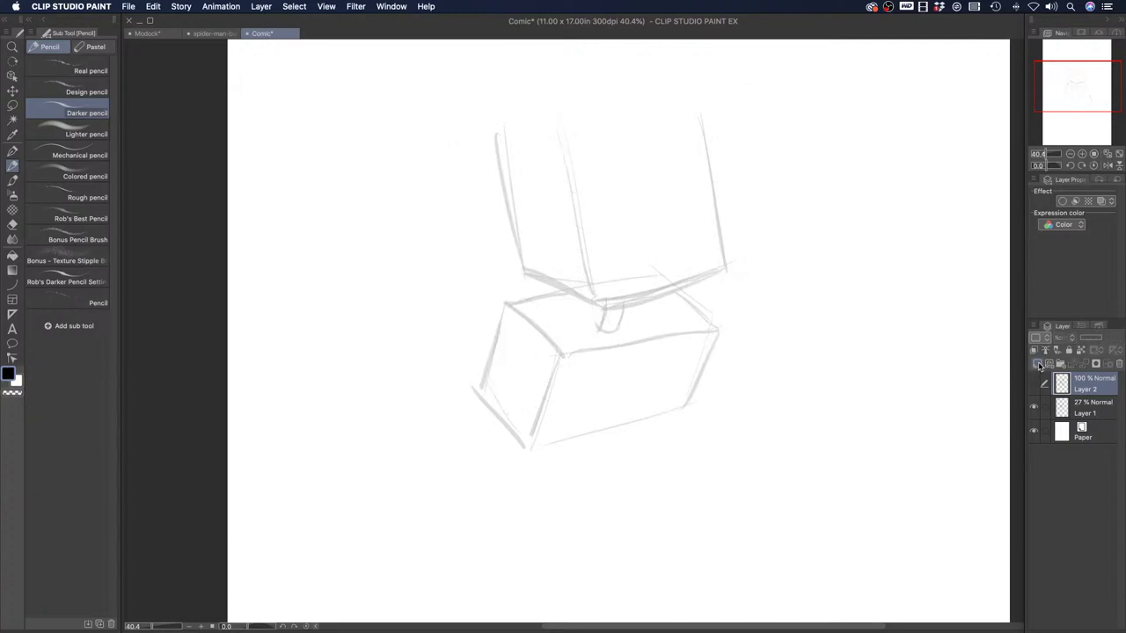
pyautogui.click(1038, 363)
pyautogui.click(1034, 430)
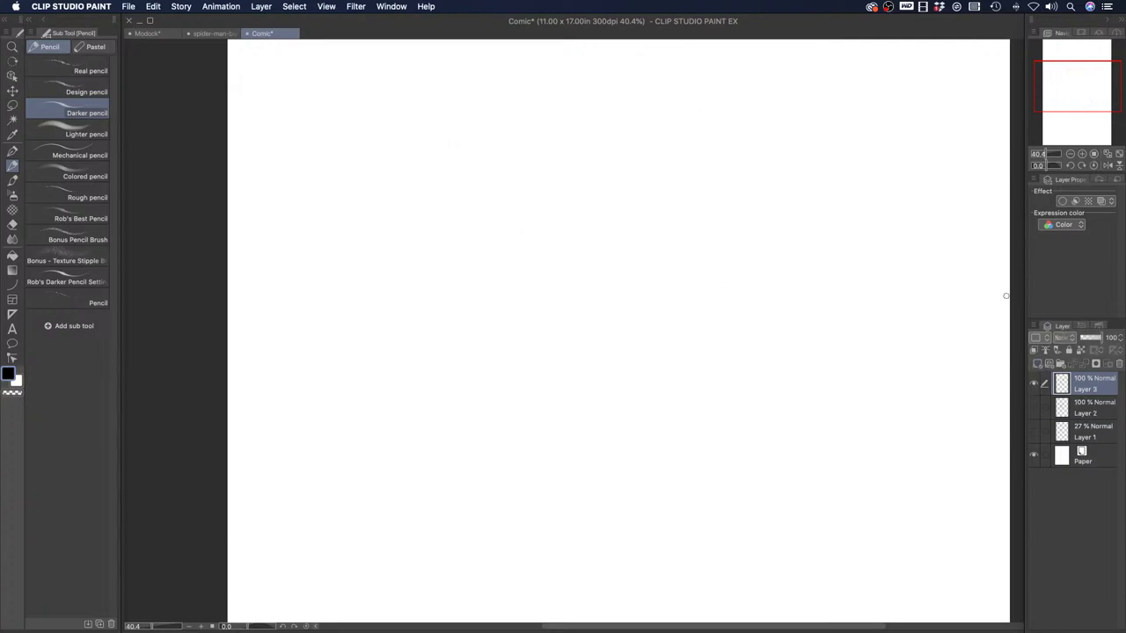
# Rough in a tilted egg-shaped ribcage with shoulder circles, a curved centre line and a lower rib arch
pyautogui.moveTo(495, 194)
pyautogui.mouseDown()
pyautogui.moveTo(493, 269)
pyautogui.moveTo(528, 304)
pyautogui.mouseUp()
pyautogui.moveTo(499, 257)
pyautogui.mouseDown()
pyautogui.moveTo(565, 350)
pyautogui.moveTo(545, 415)
pyautogui.moveTo(552, 163)
pyautogui.mouseUp()
pyautogui.moveTo(503, 196)
pyautogui.mouseDown()
pyautogui.moveTo(656, 164)
pyautogui.moveTo(684, 248)
pyautogui.mouseUp()
pyautogui.moveTo(597, 155)
pyautogui.mouseDown()
pyautogui.moveTo(671, 205)
pyautogui.moveTo(676, 314)
pyautogui.mouseUp()
pyautogui.moveTo(548, 158); pyautogui.dragTo(650, 308)
pyautogui.moveTo(622, 165); pyautogui.dragTo(635, 329)
pyautogui.moveTo(485, 188); pyautogui.dragTo(565, 387)
pyautogui.moveTo(604, 142); pyautogui.dragTo(651, 330)
pyautogui.moveTo(653, 163)
pyautogui.mouseDown()
pyautogui.moveTo(678, 213)
pyautogui.moveTo(691, 313)
pyautogui.mouseUp()
pyautogui.moveTo(605, 323)
pyautogui.mouseDown()
pyautogui.moveTo(662, 267)
pyautogui.moveTo(693, 315)
pyautogui.mouseUp()
pyautogui.moveTo(655, 269)
pyautogui.mouseDown()
pyautogui.moveTo(582, 332)
pyautogui.moveTo(515, 262)
pyautogui.mouseUp()
pyautogui.moveTo(662, 195); pyautogui.dragTo(648, 352)
# Sketch the pinched waist and a rounded pelvis mass below the ribcage
pyautogui.moveTo(553, 290)
pyautogui.mouseDown()
pyautogui.moveTo(542, 400)
pyautogui.moveTo(519, 394)
pyautogui.moveTo(544, 479)
pyautogui.mouseUp()
pyautogui.moveTo(616, 145)
pyautogui.mouseDown()
pyautogui.moveTo(702, 360)
pyautogui.moveTo(588, 497)
pyautogui.mouseUp()
pyautogui.moveTo(651, 475)
pyautogui.mouseDown()
pyautogui.moveTo(505, 397)
pyautogui.moveTo(546, 352)
pyautogui.moveTo(500, 408)
pyautogui.mouseUp()
pyautogui.moveTo(499, 408)
pyautogui.mouseDown()
pyautogui.moveTo(545, 360)
pyautogui.moveTo(531, 294)
pyautogui.mouseUp()
# Darken the ribcage's outer contour, flattened top edge and lower rib arch
pyautogui.moveTo(544, 319)
pyautogui.mouseDown()
pyautogui.moveTo(500, 265)
pyautogui.moveTo(483, 209)
pyautogui.mouseUp()
pyautogui.moveTo(500, 200); pyautogui.dragTo(600, 151)
pyautogui.moveTo(589, 150)
pyautogui.mouseDown()
pyautogui.moveTo(669, 184)
pyautogui.moveTo(694, 308)
pyautogui.mouseUp()
pyautogui.moveTo(500, 202)
pyautogui.mouseDown()
pyautogui.moveTo(546, 232)
pyautogui.moveTo(494, 197)
pyautogui.mouseUp()
pyautogui.moveTo(640, 159)
pyautogui.mouseDown()
pyautogui.moveTo(655, 206)
pyautogui.moveTo(619, 167)
pyautogui.mouseUp()
pyautogui.moveTo(589, 164); pyautogui.dragTo(623, 154)
pyautogui.moveTo(535, 291)
pyautogui.mouseDown()
pyautogui.moveTo(619, 329)
pyautogui.moveTo(658, 275)
pyautogui.moveTo(676, 278)
pyautogui.moveTo(666, 267)
pyautogui.moveTo(691, 318)
pyautogui.moveTo(664, 190)
pyautogui.mouseUp()
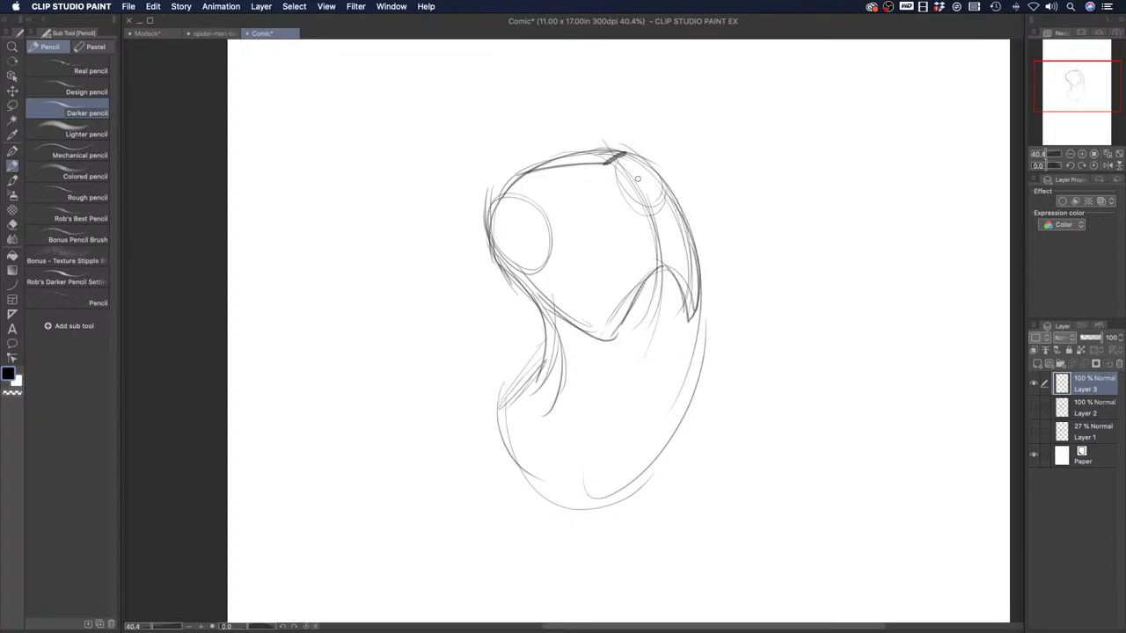
# Define the left waist curve and the pelvis's upper rim with its oval front dip and right edge
pyautogui.moveTo(552, 316)
pyautogui.mouseDown()
pyautogui.moveTo(524, 399)
pyautogui.moveTo(503, 415)
pyautogui.moveTo(554, 380)
pyautogui.moveTo(592, 428)
pyautogui.moveTo(666, 422)
pyautogui.moveTo(631, 448)
pyautogui.moveTo(641, 435)
pyautogui.moveTo(604, 438)
pyautogui.moveTo(563, 408)
pyautogui.mouseUp()
pyautogui.moveTo(545, 396)
pyautogui.mouseDown()
pyautogui.moveTo(489, 435)
pyautogui.moveTo(508, 425)
pyautogui.moveTo(540, 444)
pyautogui.moveTo(569, 508)
pyautogui.moveTo(658, 454)
pyautogui.moveTo(623, 485)
pyautogui.moveTo(634, 480)
pyautogui.moveTo(681, 409)
pyautogui.mouseUp()
pyautogui.moveTo(658, 459); pyautogui.dragTo(684, 401)
pyautogui.moveTo(656, 436)
pyautogui.mouseDown()
pyautogui.moveTo(679, 386)
pyautogui.moveTo(668, 387)
pyautogui.moveTo(667, 412)
pyautogui.moveTo(672, 394)
pyautogui.moveTo(568, 410)
pyautogui.mouseUp()
pyautogui.moveTo(630, 387)
pyautogui.mouseDown()
pyautogui.moveTo(658, 434)
pyautogui.moveTo(557, 397)
pyautogui.moveTo(588, 417)
pyautogui.moveTo(532, 380)
pyautogui.mouseUp()
pyautogui.moveTo(554, 387)
pyautogui.mouseDown()
pyautogui.moveTo(518, 398)
pyautogui.moveTo(574, 383)
pyautogui.mouseUp()
pyautogui.moveTo(679, 404)
pyautogui.mouseDown()
pyautogui.moveTo(576, 444)
pyautogui.moveTo(592, 395)
pyautogui.mouseUp()
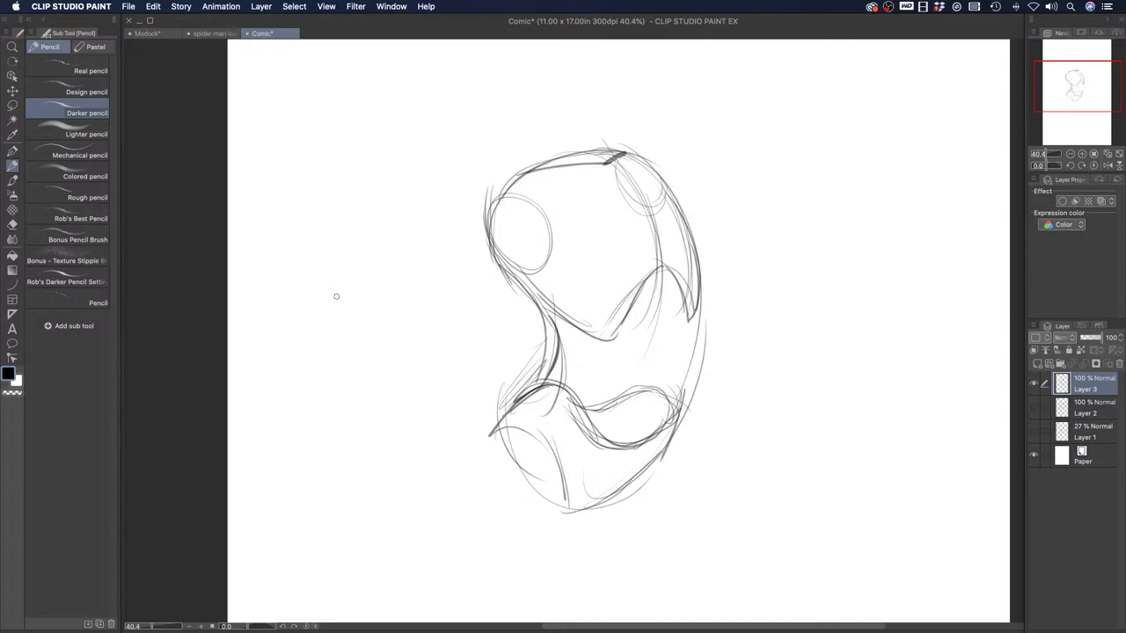
# Draw the oval leg opening on the pelvis's lower left and strengthen the pelvis's bottom contour
pyautogui.moveTo(505, 429); pyautogui.dragTo(563, 498)
pyautogui.moveTo(540, 443)
pyautogui.mouseDown()
pyautogui.moveTo(559, 509)
pyautogui.moveTo(647, 464)
pyautogui.mouseUp()
pyautogui.moveTo(490, 435)
pyautogui.mouseDown()
pyautogui.moveTo(551, 502)
pyautogui.moveTo(542, 451)
pyautogui.moveTo(518, 420)
pyautogui.moveTo(560, 511)
pyautogui.moveTo(647, 453)
pyautogui.mouseUp()
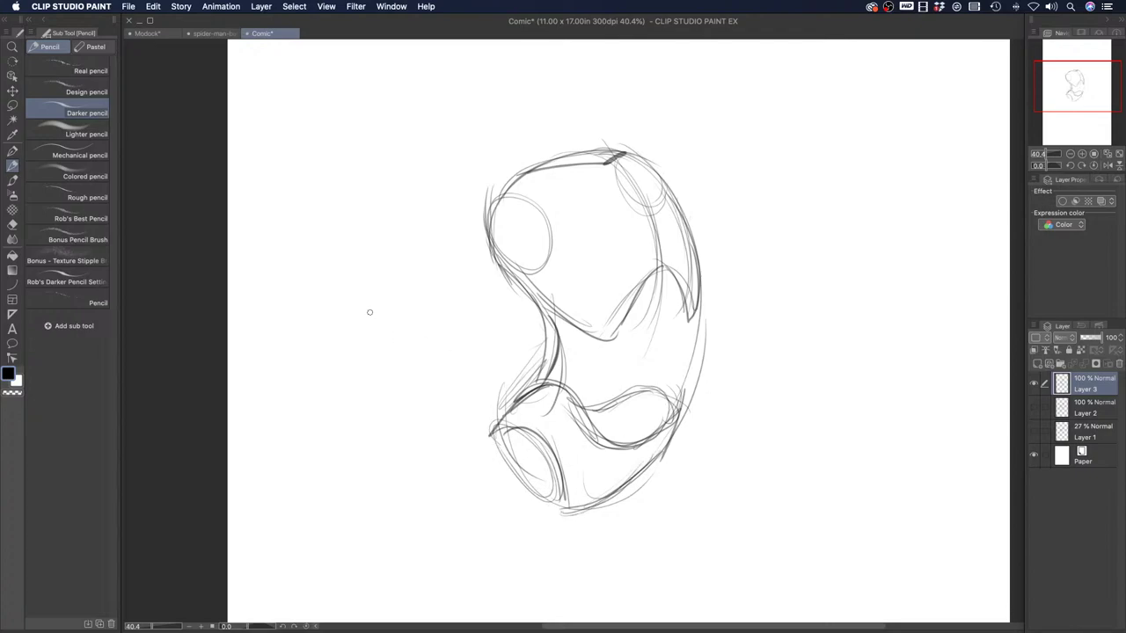
# Run the curved centre line from ribcage to pelvis and hatch the pelvic dip and rib arch opening
pyautogui.moveTo(620, 182)
pyautogui.mouseDown()
pyautogui.moveTo(646, 249)
pyautogui.moveTo(654, 343)
pyautogui.mouseUp()
pyautogui.moveTo(661, 274)
pyautogui.mouseDown()
pyautogui.moveTo(626, 436)
pyautogui.moveTo(583, 503)
pyautogui.mouseUp()
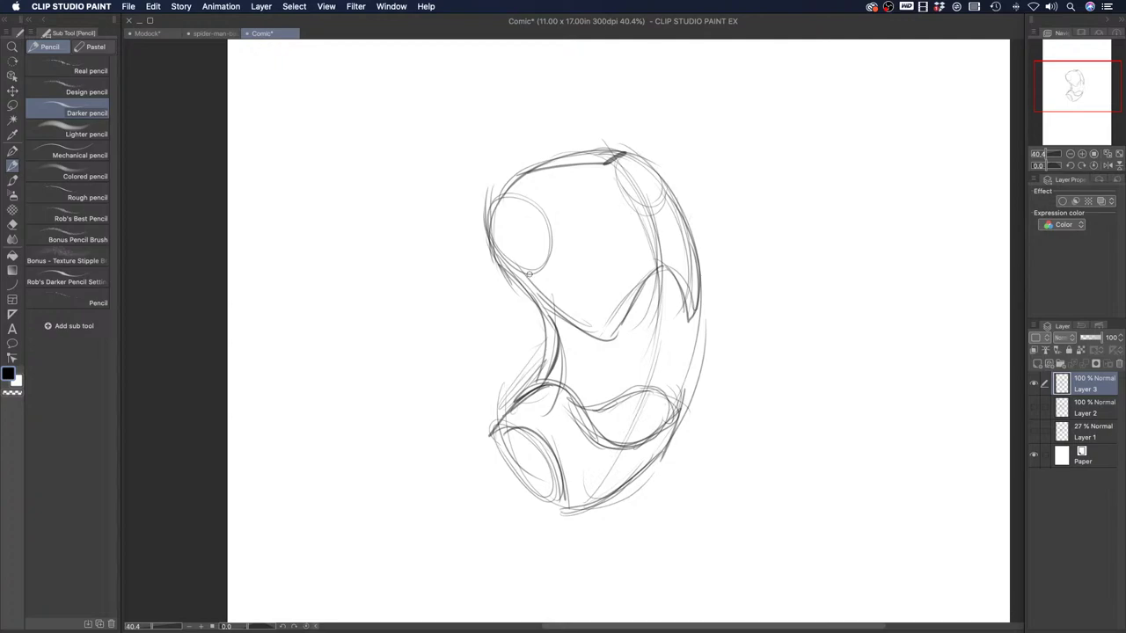
pyautogui.moveTo(489, 435)
pyautogui.mouseDown()
pyautogui.moveTo(623, 445)
pyautogui.moveTo(639, 399)
pyautogui.moveTo(588, 419)
pyautogui.moveTo(611, 440)
pyautogui.moveTo(619, 404)
pyautogui.moveTo(650, 428)
pyautogui.moveTo(673, 397)
pyautogui.mouseUp()
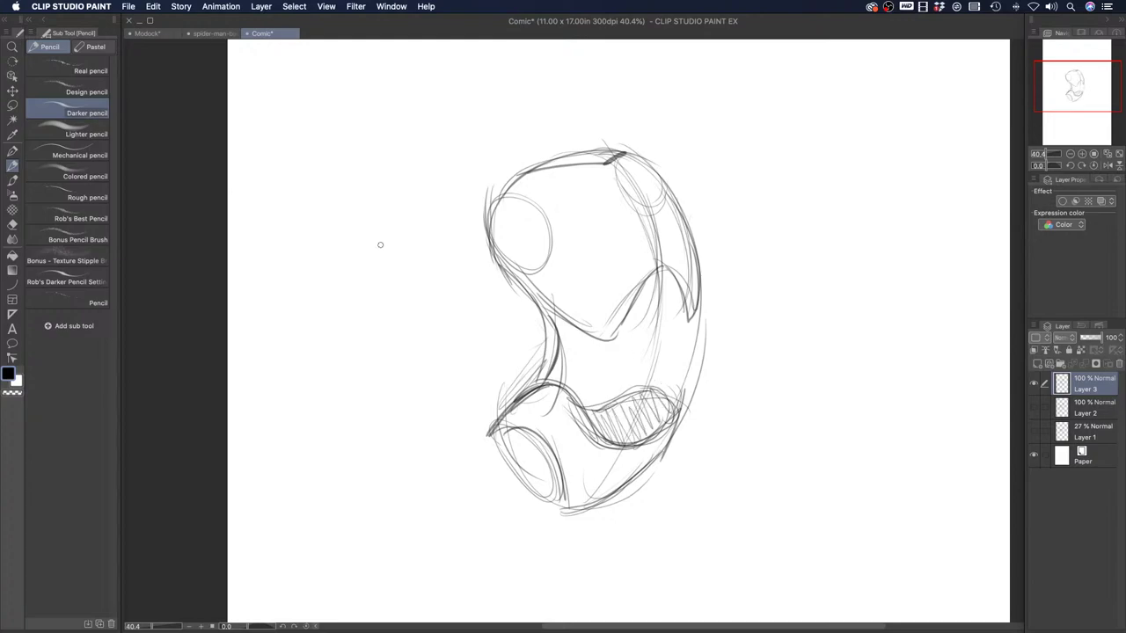
pyautogui.moveTo(663, 310)
pyautogui.mouseDown()
pyautogui.moveTo(637, 299)
pyautogui.moveTo(652, 283)
pyautogui.moveTo(683, 312)
pyautogui.moveTo(678, 279)
pyautogui.mouseUp()
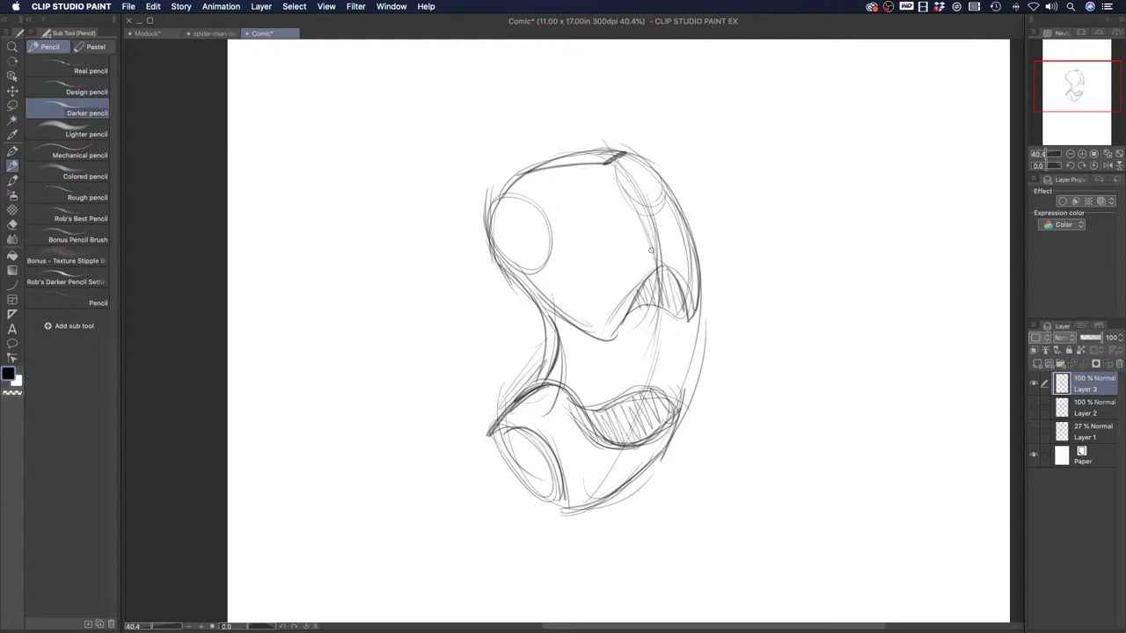
# Hatch the left shoulder opening and the leg opening, and firm up the pelvis edges around them
pyautogui.moveTo(508, 195)
pyautogui.mouseDown()
pyautogui.moveTo(514, 245)
pyautogui.moveTo(531, 262)
pyautogui.moveTo(533, 231)
pyautogui.mouseUp()
pyautogui.moveTo(540, 382)
pyautogui.mouseDown()
pyautogui.moveTo(476, 440)
pyautogui.moveTo(559, 481)
pyautogui.moveTo(566, 512)
pyautogui.mouseUp()
pyautogui.moveTo(482, 435)
pyautogui.mouseDown()
pyautogui.moveTo(510, 483)
pyautogui.moveTo(513, 450)
pyautogui.moveTo(554, 506)
pyautogui.moveTo(570, 501)
pyautogui.moveTo(527, 431)
pyautogui.moveTo(630, 477)
pyautogui.moveTo(610, 498)
pyautogui.mouseUp()
pyautogui.moveTo(603, 402); pyautogui.dragTo(651, 393)
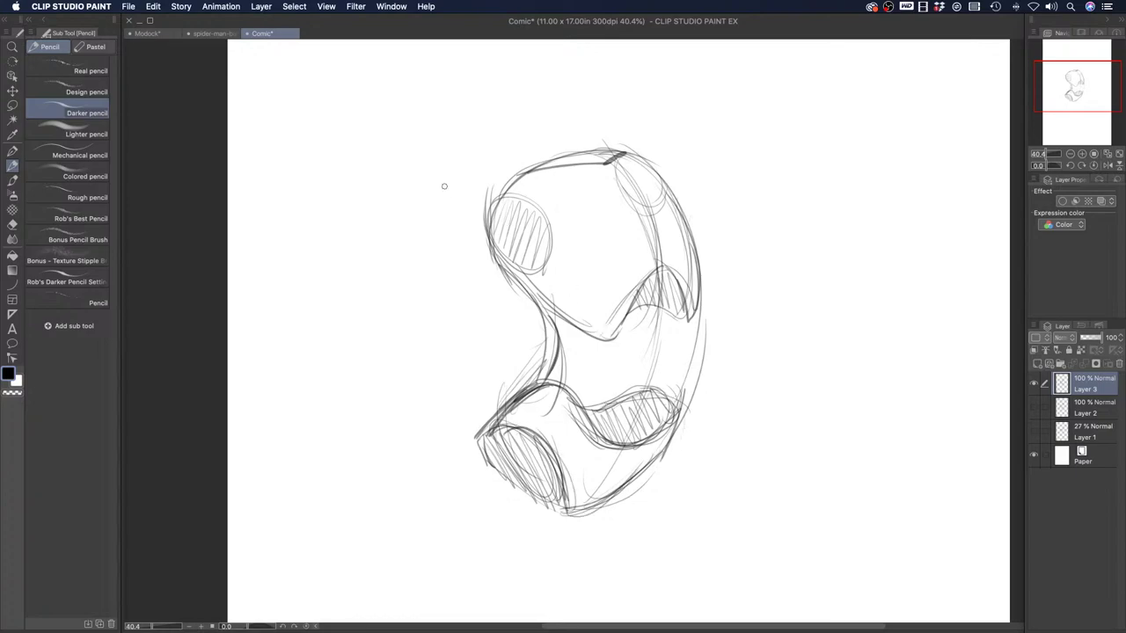
# Add a chest cross-contour, darken the ribcage centre line and right edge, and extend the pelvis's left corner
pyautogui.moveTo(570, 252); pyautogui.dragTo(687, 226)
pyautogui.moveTo(605, 165); pyautogui.dragTo(659, 276)
pyautogui.moveTo(635, 197); pyautogui.dragTo(655, 279)
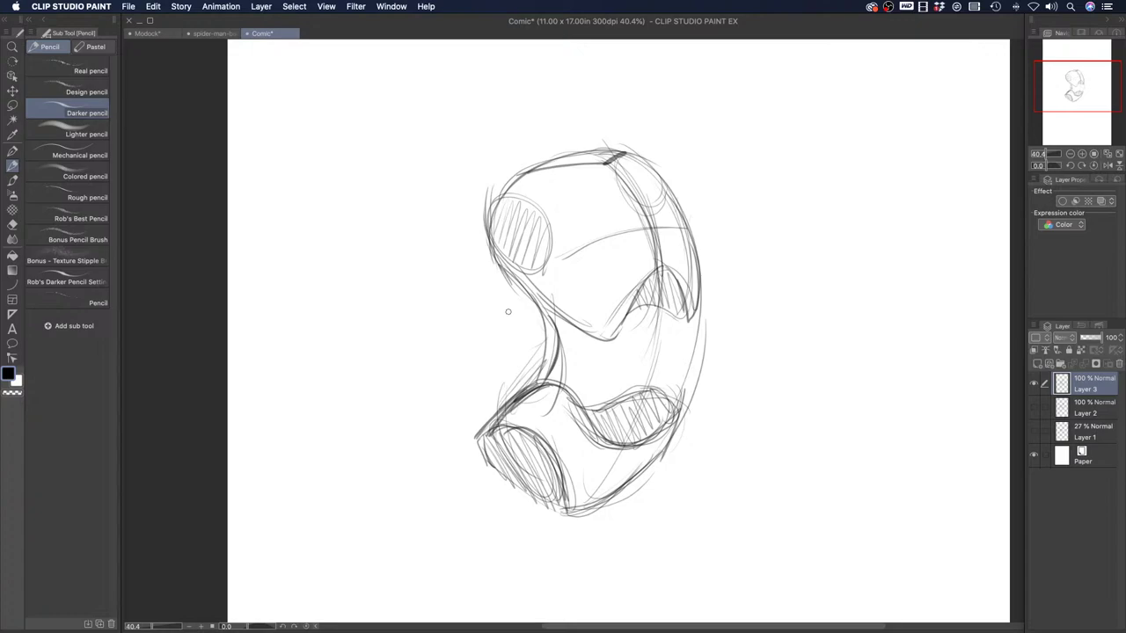
pyautogui.moveTo(526, 387); pyautogui.dragTo(458, 459)
pyautogui.moveTo(552, 450); pyautogui.dragTo(665, 442)
pyautogui.moveTo(569, 213); pyautogui.dragTo(577, 191)
pyautogui.moveTo(638, 156); pyautogui.dragTo(698, 266)
pyautogui.moveTo(638, 164); pyautogui.dragTo(653, 179)
# Lasso the ribcage and waist, scale them down slightly toward the pelvis, apply the transform and deselect
pyautogui.click(12, 47)
pyautogui.moveTo(454, 226)
pyautogui.mouseDown()
pyautogui.moveTo(406, 213)
pyautogui.moveTo(449, 228)
pyautogui.moveTo(733, 230)
pyautogui.moveTo(439, 253)
pyautogui.mouseUp()
pyautogui.click(12, 104)
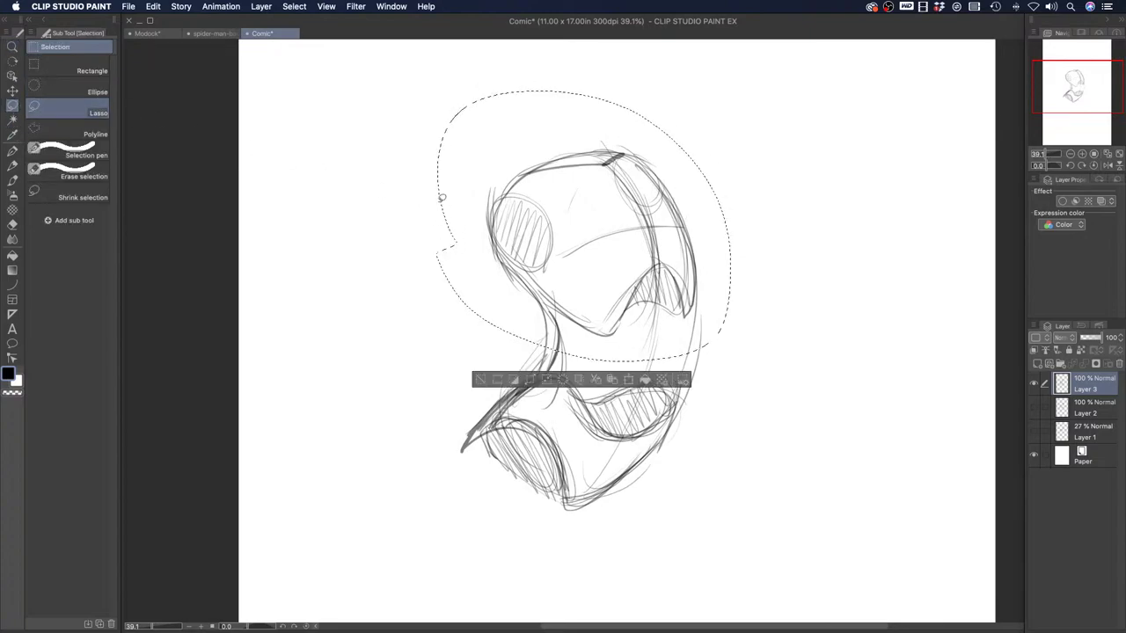
pyautogui.press('super+t')
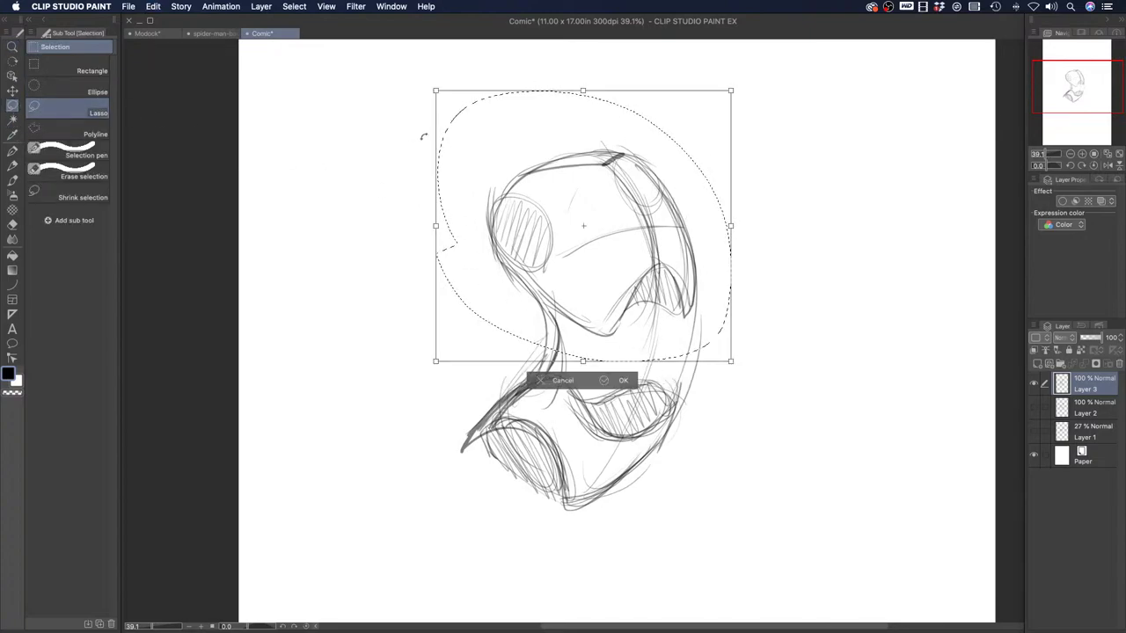
pyautogui.moveTo(434, 90); pyautogui.dragTo(458, 112)
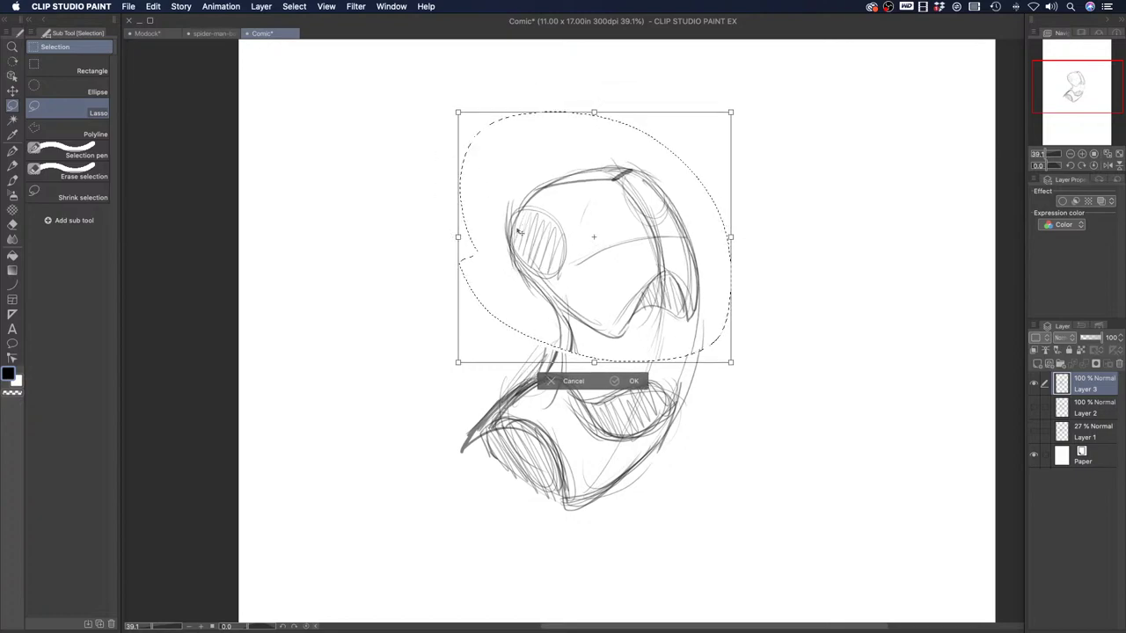
pyautogui.moveTo(520, 231); pyautogui.dragTo(515, 230)
pyautogui.moveTo(443, 135); pyautogui.dragTo(447, 129)
pyautogui.moveTo(531, 219); pyautogui.dragTo(536, 220)
pyautogui.click(639, 387)
pyautogui.press('Return')
pyautogui.press('super+d')
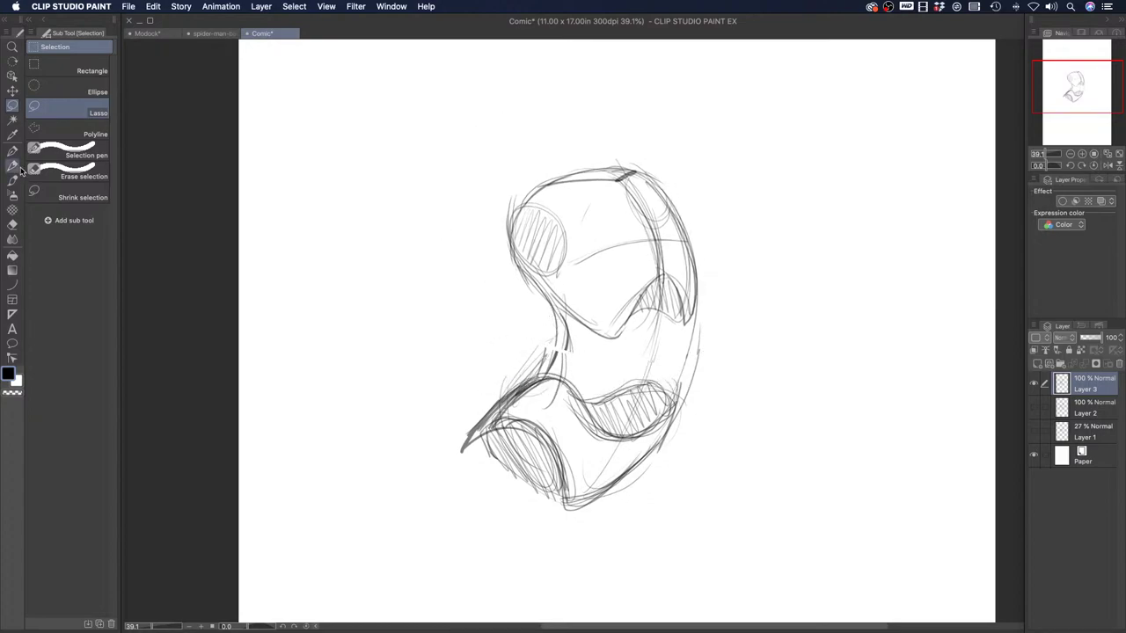
# Redraw the body centre line with the Darker pencil and add a curved double-headed twist arrow around the waist
pyautogui.click(12, 150)
pyautogui.click(13, 164)
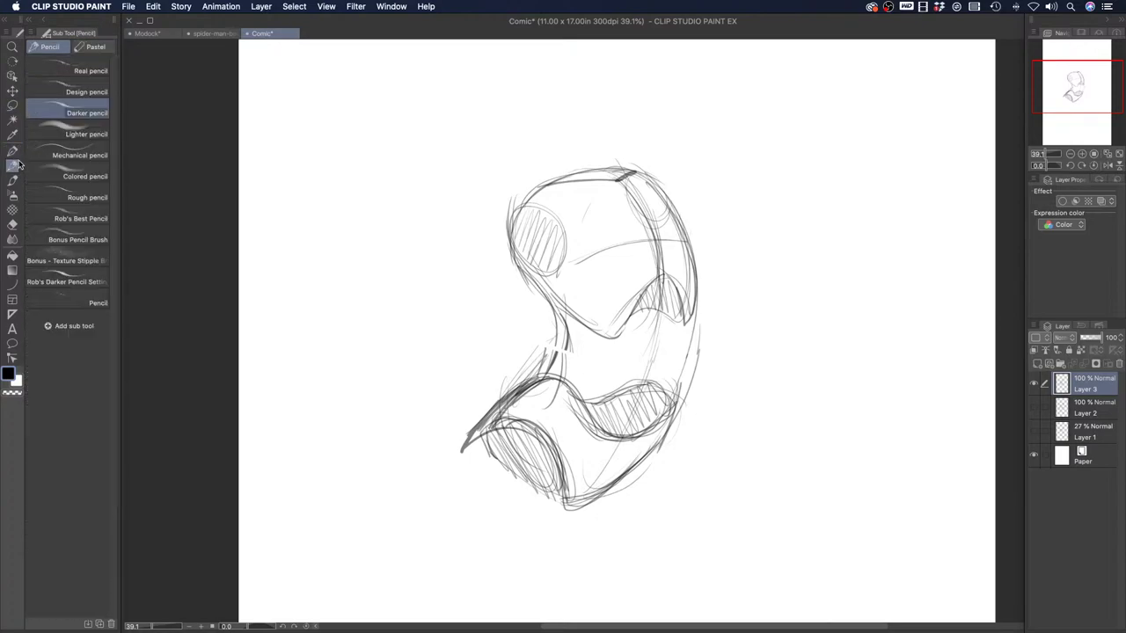
pyautogui.moveTo(661, 283); pyautogui.dragTo(615, 442)
pyautogui.moveTo(512, 350)
pyautogui.mouseDown()
pyautogui.moveTo(739, 401)
pyautogui.moveTo(760, 370)
pyautogui.mouseUp()
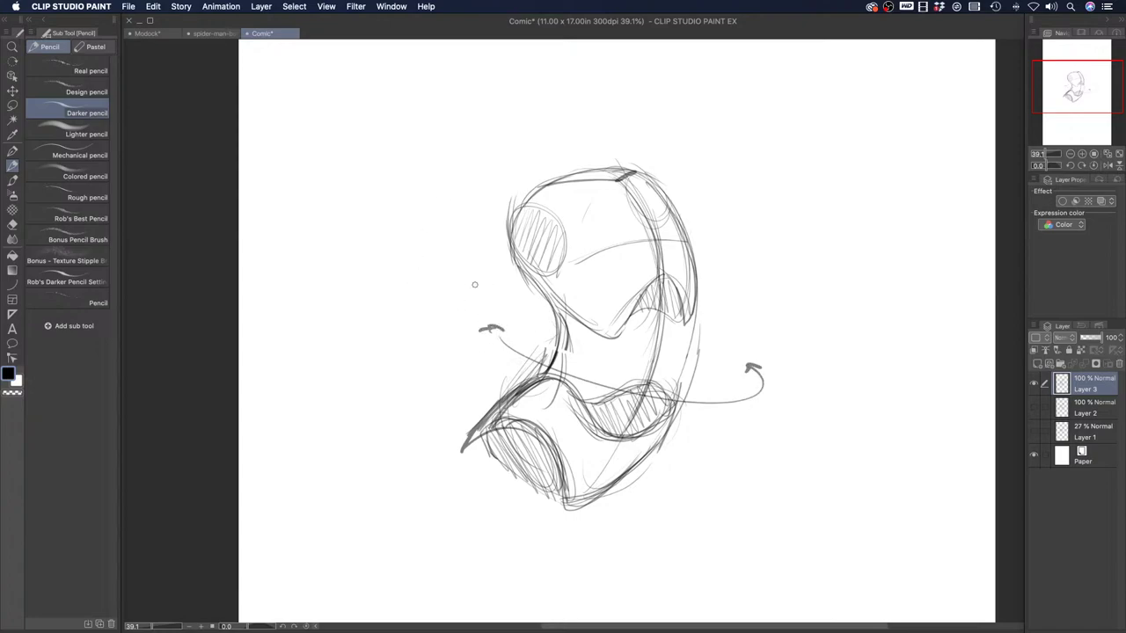
# Reconnect the left waist to the pelvis and darken both outer torso contours
pyautogui.moveTo(562, 336); pyautogui.dragTo(545, 374)
pyautogui.moveTo(547, 296); pyautogui.dragTo(564, 345)
pyautogui.moveTo(528, 271)
pyautogui.mouseDown()
pyautogui.moveTo(559, 313)
pyautogui.moveTo(516, 213)
pyautogui.mouseUp()
pyautogui.moveTo(608, 186)
pyautogui.mouseDown()
pyautogui.moveTo(670, 204)
pyautogui.moveTo(692, 253)
pyautogui.moveTo(682, 387)
pyautogui.mouseUp()
pyautogui.moveTo(694, 311)
pyautogui.mouseDown()
pyautogui.moveTo(670, 429)
pyautogui.moveTo(630, 473)
pyautogui.mouseUp()
# Sketch the left upper leg from the pelvis opening and a short contour for the far thigh
pyautogui.moveTo(456, 445)
pyautogui.mouseDown()
pyautogui.moveTo(454, 526)
pyautogui.moveTo(503, 589)
pyautogui.moveTo(559, 459)
pyautogui.moveTo(575, 594)
pyautogui.mouseUp()
pyautogui.moveTo(658, 447); pyautogui.dragTo(605, 533)
pyautogui.moveTo(543, 443); pyautogui.dragTo(577, 613)
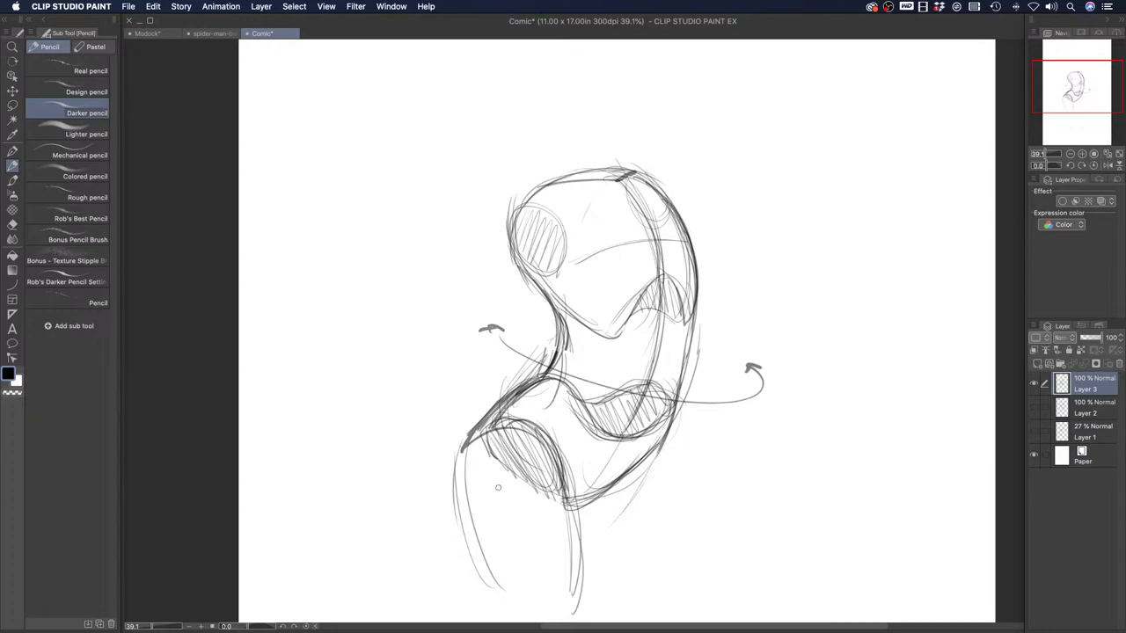
pyautogui.moveTo(474, 420)
pyautogui.mouseDown()
pyautogui.moveTo(457, 499)
pyautogui.moveTo(501, 608)
pyautogui.mouseUp()
pyautogui.moveTo(527, 432); pyautogui.dragTo(584, 591)
pyautogui.moveTo(565, 489); pyautogui.dragTo(577, 592)
pyautogui.moveTo(658, 459); pyautogui.dragTo(604, 530)
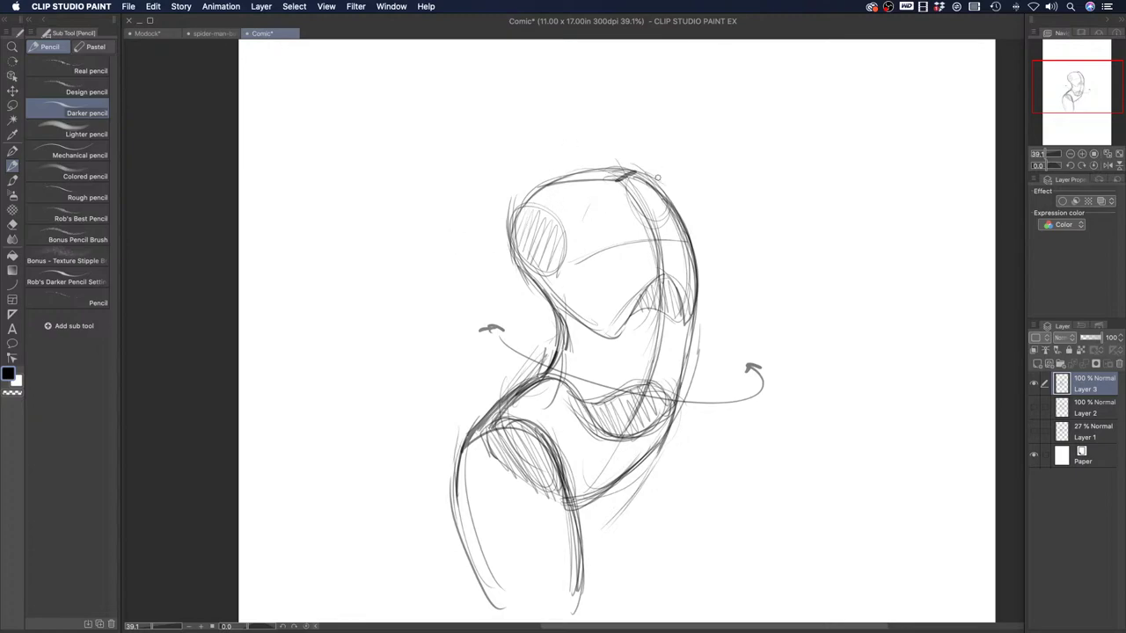
# Draw the two rounded breast forms, one overlapping the right ribcage edge and one on the chest front
pyautogui.moveTo(655, 175)
pyautogui.mouseDown()
pyautogui.moveTo(687, 199)
pyautogui.moveTo(728, 264)
pyautogui.mouseUp()
pyautogui.moveTo(675, 227); pyautogui.dragTo(730, 262)
pyautogui.moveTo(675, 197); pyautogui.dragTo(716, 264)
pyautogui.moveTo(659, 230); pyautogui.dragTo(716, 269)
pyautogui.moveTo(703, 227); pyautogui.dragTo(733, 269)
pyautogui.moveTo(580, 220)
pyautogui.mouseDown()
pyautogui.moveTo(580, 283)
pyautogui.moveTo(574, 228)
pyautogui.moveTo(621, 250)
pyautogui.moveTo(586, 217)
pyautogui.moveTo(569, 252)
pyautogui.moveTo(582, 276)
pyautogui.moveTo(632, 291)
pyautogui.moveTo(650, 229)
pyautogui.moveTo(623, 194)
pyautogui.moveTo(728, 219)
pyautogui.moveTo(729, 246)
pyautogui.moveTo(714, 265)
pyautogui.moveTo(680, 262)
pyautogui.moveTo(735, 239)
pyautogui.moveTo(650, 174)
pyautogui.moveTo(563, 180)
pyautogui.moveTo(598, 181)
pyautogui.moveTo(589, 178)
pyautogui.mouseUp()
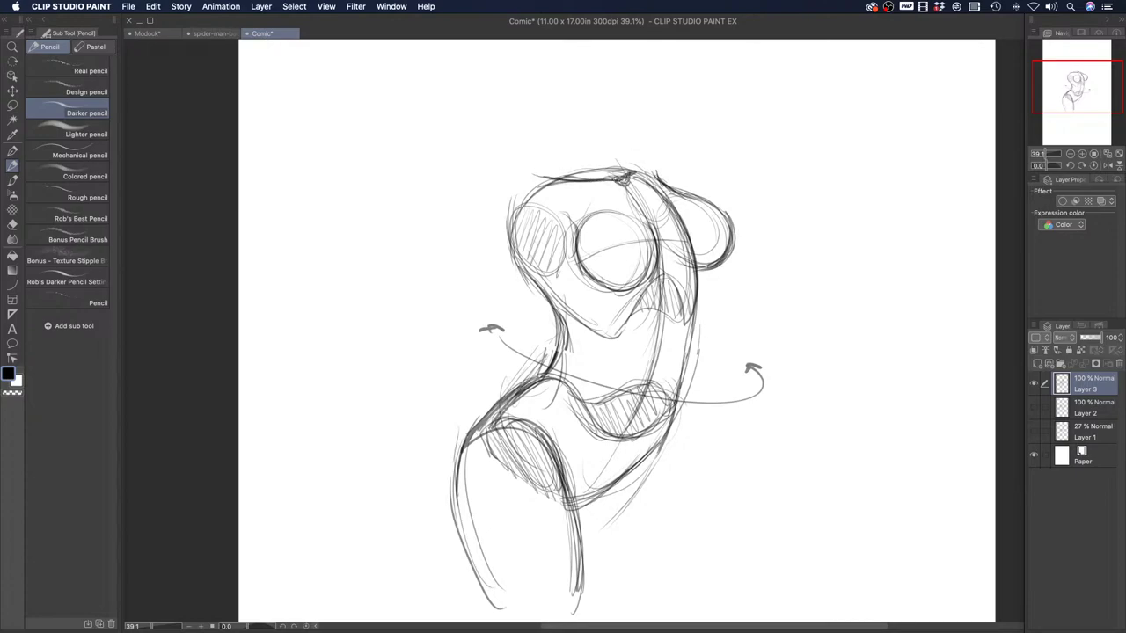
# Darken the collar line, add a rounded left shoulder and block in the raised right shoulder
pyautogui.moveTo(588, 177); pyautogui.dragTo(527, 179)
pyautogui.moveTo(632, 173); pyautogui.dragTo(650, 164)
pyautogui.moveTo(554, 180)
pyautogui.mouseDown()
pyautogui.moveTo(492, 181)
pyautogui.moveTo(533, 178)
pyautogui.moveTo(555, 193)
pyautogui.moveTo(476, 209)
pyautogui.moveTo(545, 183)
pyautogui.moveTo(499, 192)
pyautogui.moveTo(515, 234)
pyautogui.mouseUp()
pyautogui.moveTo(636, 171)
pyautogui.mouseDown()
pyautogui.moveTo(655, 146)
pyautogui.moveTo(699, 150)
pyautogui.moveTo(675, 190)
pyautogui.mouseUp()
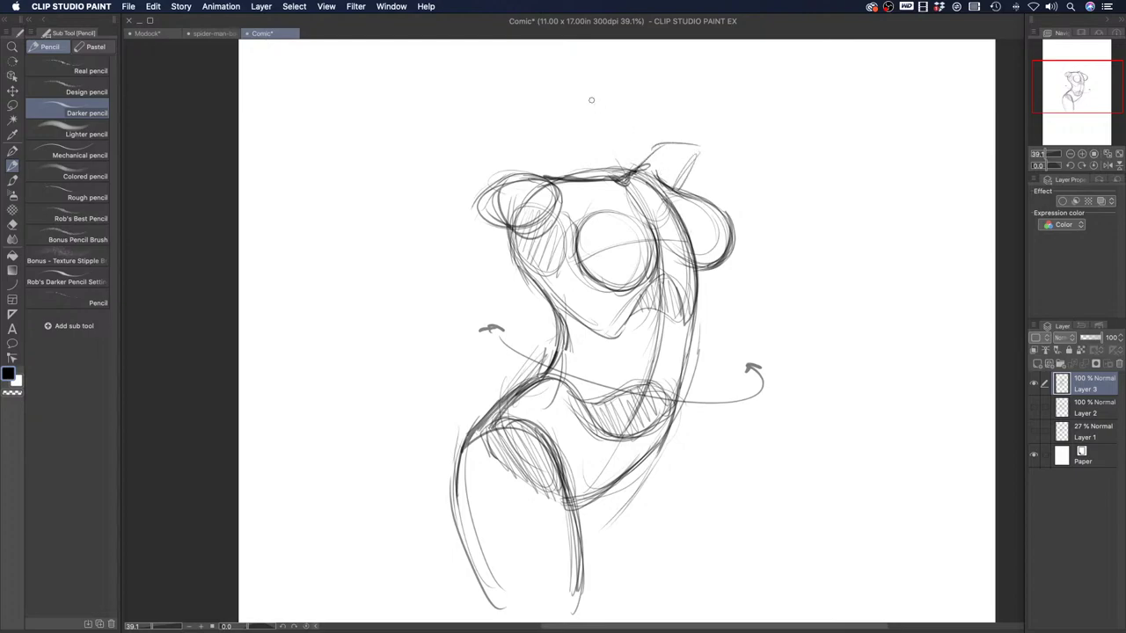
# Reinforce the right torso and far hip contours, darken the left shoulder, and sketch the neck lines
pyautogui.moveTo(701, 266)
pyautogui.mouseDown()
pyautogui.moveTo(685, 387)
pyautogui.moveTo(605, 538)
pyautogui.mouseUp()
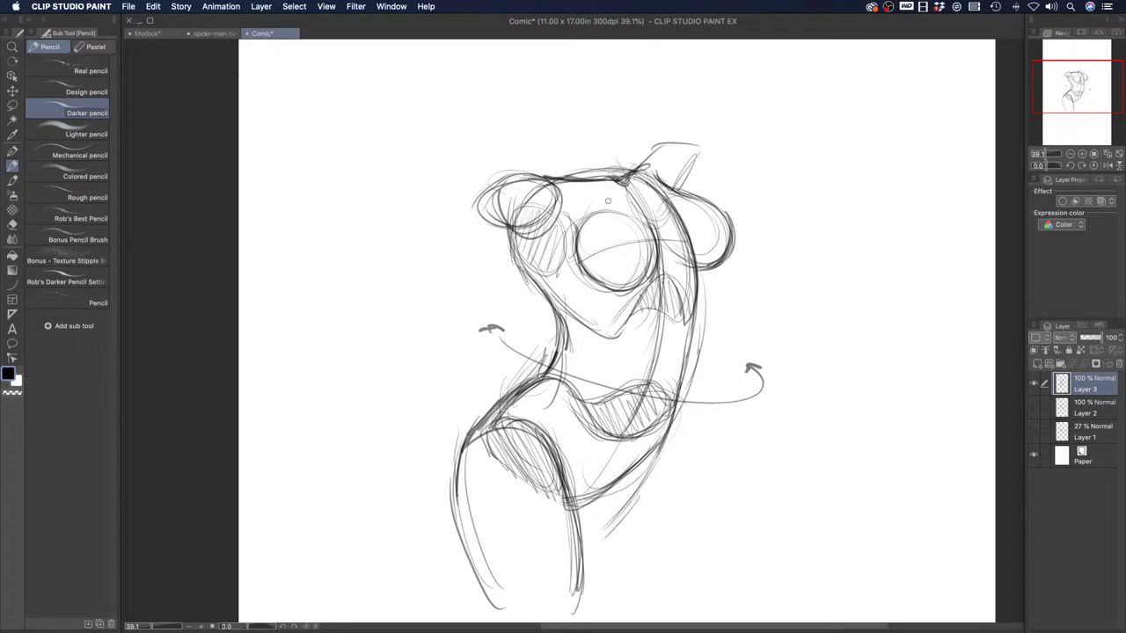
pyautogui.moveTo(498, 194)
pyautogui.mouseDown()
pyautogui.moveTo(492, 212)
pyautogui.moveTo(519, 180)
pyautogui.moveTo(484, 211)
pyautogui.moveTo(557, 149)
pyautogui.moveTo(557, 125)
pyautogui.moveTo(621, 172)
pyautogui.mouseUp()
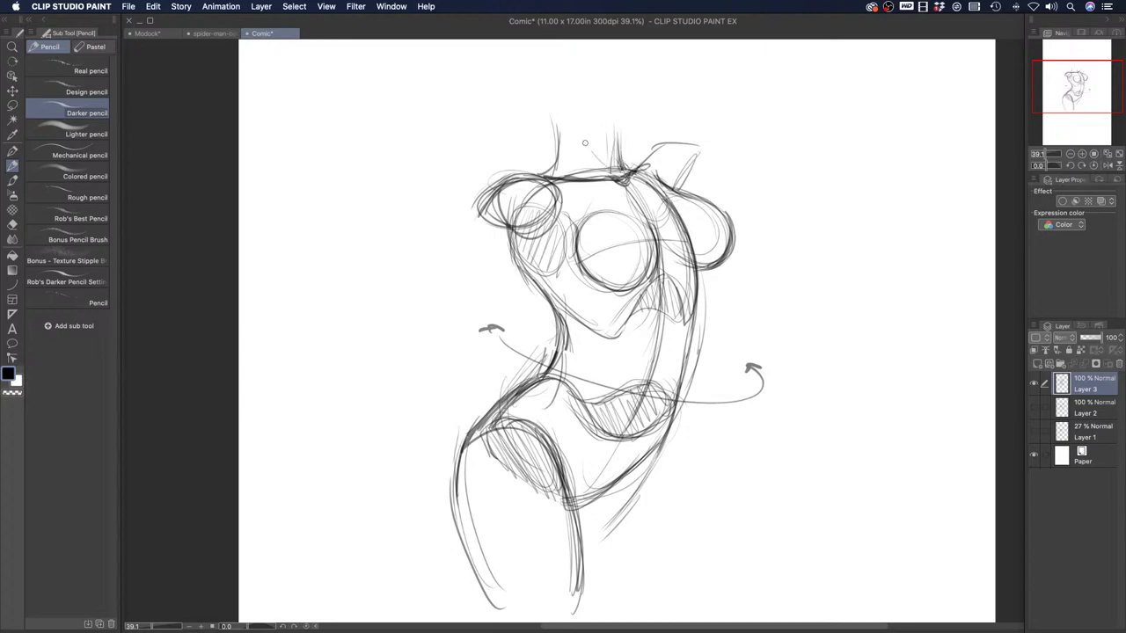
pyautogui.moveTo(613, 143)
pyautogui.mouseDown()
pyautogui.moveTo(615, 173)
pyautogui.moveTo(555, 118)
pyautogui.mouseUp()
pyautogui.moveTo(531, 262)
pyautogui.mouseDown()
pyautogui.moveTo(569, 324)
pyautogui.moveTo(489, 248)
pyautogui.moveTo(479, 203)
pyautogui.moveTo(557, 259)
pyautogui.mouseUp()
# Erase the construction lines overlapping inside the two breasts and around the right armpit with a reduced Soft eraser
pyautogui.moveTo(528, 204)
pyautogui.mouseDown()
pyautogui.moveTo(573, 274)
pyautogui.moveTo(542, 239)
pyautogui.moveTo(524, 185)
pyautogui.mouseUp()
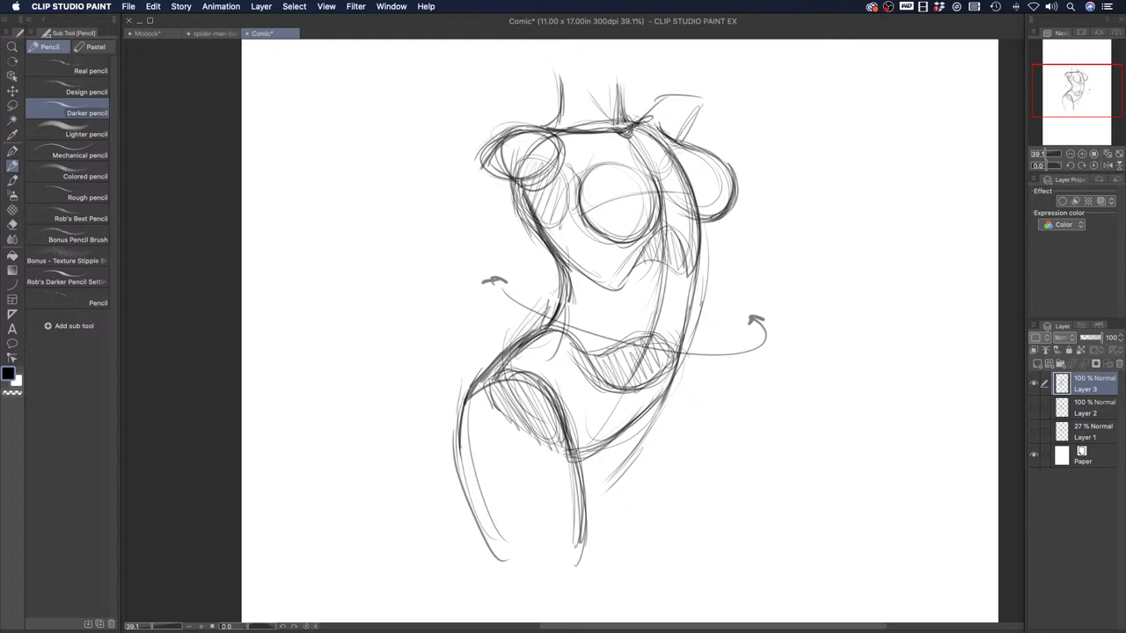
pyautogui.press('e')
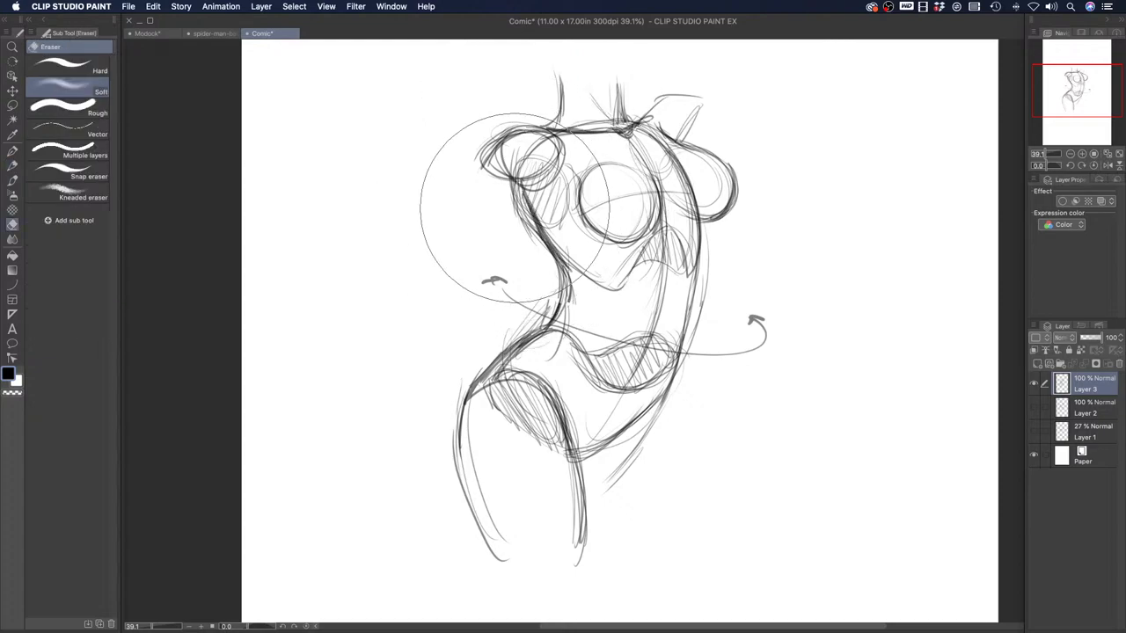
pyautogui.press('[')
pyautogui.press('[')
pyautogui.press('[')
pyautogui.press('[')
pyautogui.press('[')
pyautogui.press('[')
pyautogui.moveTo(512, 198)
pyautogui.mouseDown()
pyautogui.moveTo(533, 246)
pyautogui.moveTo(515, 188)
pyautogui.mouseUp()
pyautogui.press(']')
pyautogui.press(']')
pyautogui.press(']')
pyautogui.moveTo(669, 153); pyautogui.dragTo(699, 208)
pyautogui.moveTo(695, 199)
pyautogui.mouseDown()
pyautogui.moveTo(673, 172)
pyautogui.moveTo(647, 226)
pyautogui.mouseUp()
pyautogui.moveTo(615, 172); pyautogui.dragTo(650, 212)
pyautogui.moveTo(649, 204)
pyautogui.mouseDown()
pyautogui.moveTo(629, 150)
pyautogui.moveTo(691, 208)
pyautogui.mouseUp()
pyautogui.press(']')
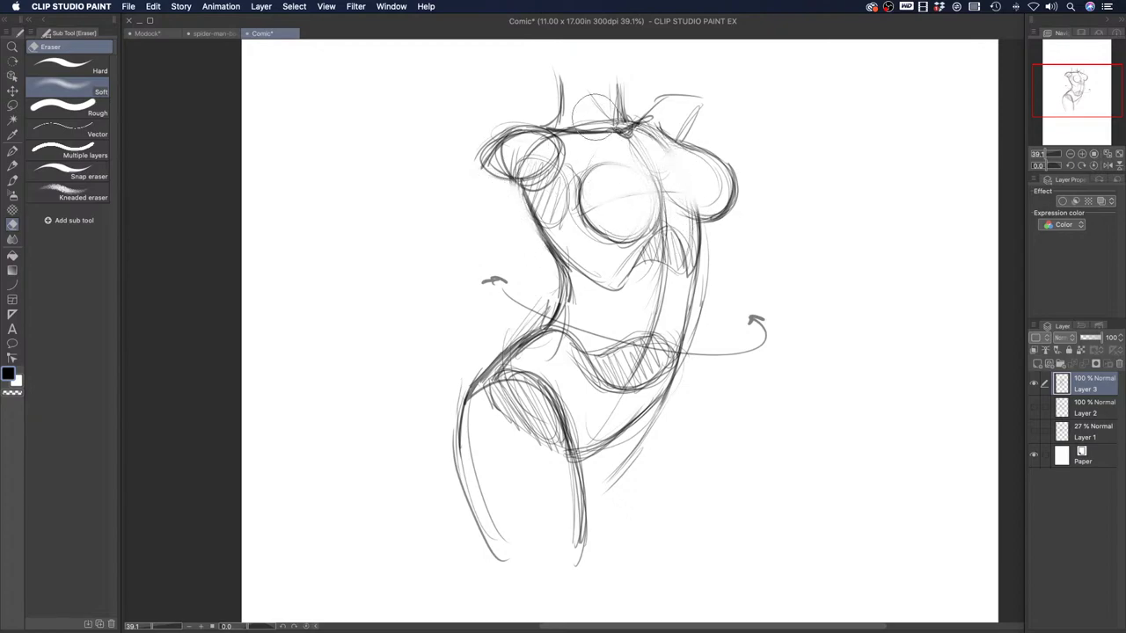
# Darken the breast contours and the right side of the torso with the Darker pencil
pyautogui.click(13, 164)
pyautogui.moveTo(649, 173)
pyautogui.mouseDown()
pyautogui.moveTo(656, 231)
pyautogui.moveTo(595, 227)
pyautogui.moveTo(578, 172)
pyautogui.moveTo(576, 193)
pyautogui.moveTo(550, 158)
pyautogui.moveTo(567, 176)
pyautogui.moveTo(531, 195)
pyautogui.moveTo(567, 260)
pyautogui.moveTo(661, 231)
pyautogui.mouseUp()
pyautogui.moveTo(690, 151)
pyautogui.mouseDown()
pyautogui.moveTo(738, 190)
pyautogui.moveTo(728, 209)
pyautogui.moveTo(695, 221)
pyautogui.moveTo(700, 265)
pyautogui.moveTo(677, 365)
pyautogui.mouseUp()
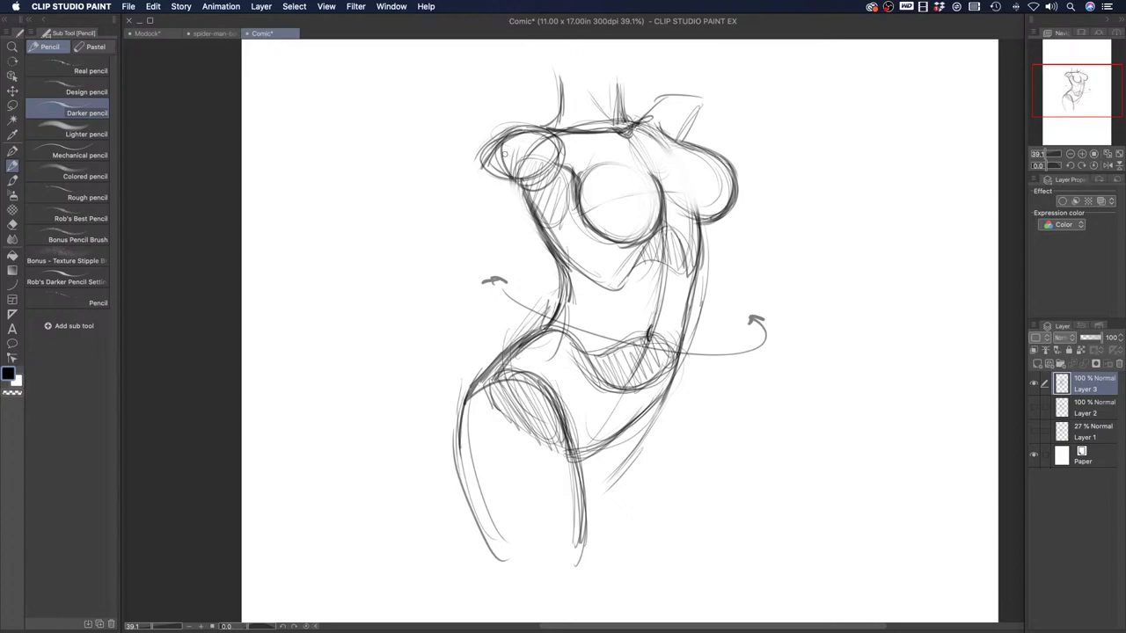
# Sketch the raised right upper arm extending outward from the shoulder, and reinforce its upper and lower edges
pyautogui.moveTo(692, 102)
pyautogui.mouseDown()
pyautogui.moveTo(790, 85)
pyautogui.moveTo(734, 158)
pyautogui.mouseUp()
pyautogui.moveTo(839, 107); pyautogui.dragTo(714, 148)
pyautogui.moveTo(697, 111)
pyautogui.mouseDown()
pyautogui.moveTo(824, 93)
pyautogui.moveTo(705, 130)
pyautogui.moveTo(822, 88)
pyautogui.mouseUp()
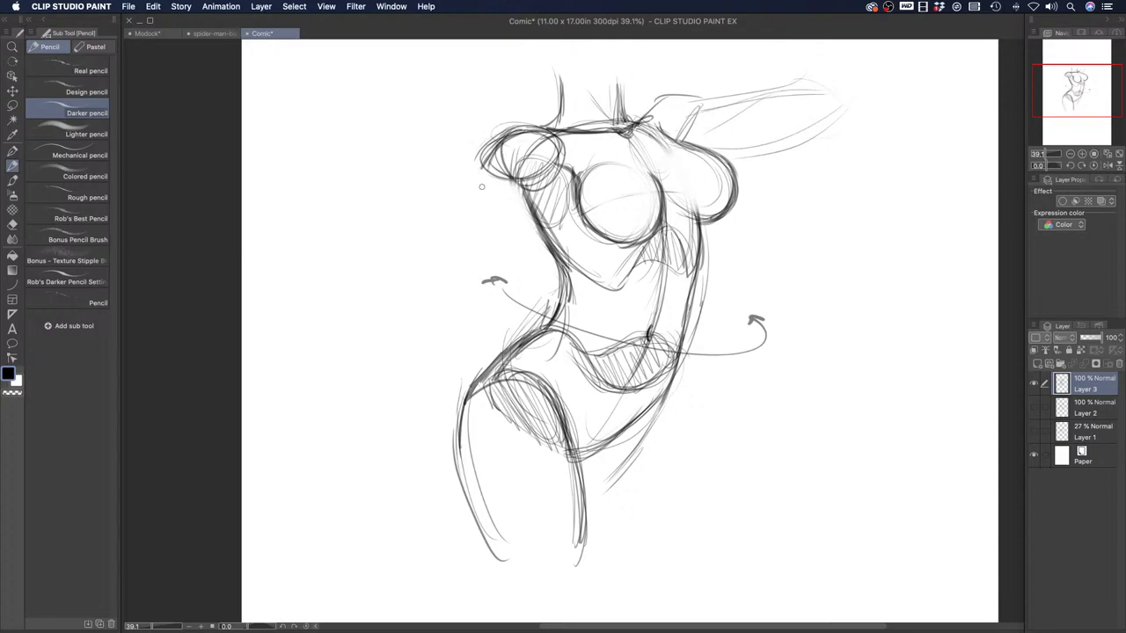
pyautogui.moveTo(640, 120)
pyautogui.mouseDown()
pyautogui.moveTo(678, 104)
pyautogui.moveTo(825, 88)
pyautogui.moveTo(724, 151)
pyautogui.moveTo(818, 128)
pyautogui.mouseUp()
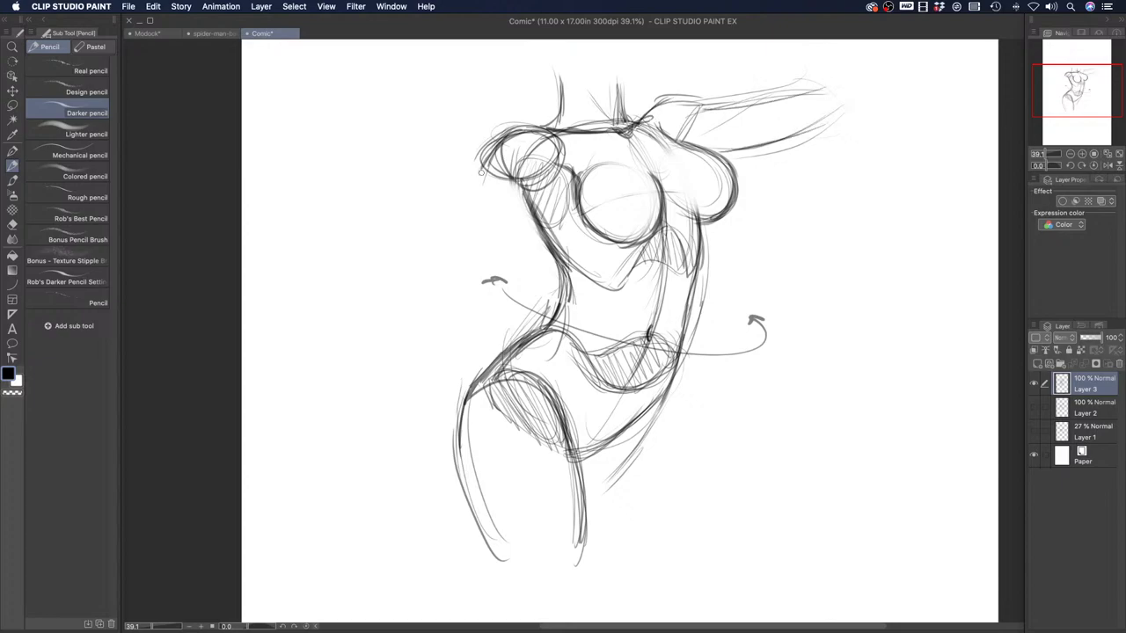
# Sketch the left arm bent at the elbow, with the upper arm going down from the shoulder and the forearm reaching the hip
pyautogui.moveTo(498, 145); pyautogui.dragTo(431, 258)
pyautogui.moveTo(493, 167)
pyautogui.mouseDown()
pyautogui.moveTo(429, 259)
pyautogui.moveTo(497, 179)
pyautogui.moveTo(475, 278)
pyautogui.mouseUp()
pyautogui.moveTo(531, 171); pyautogui.dragTo(466, 279)
pyautogui.moveTo(533, 195)
pyautogui.mouseDown()
pyautogui.moveTo(425, 322)
pyautogui.moveTo(458, 340)
pyautogui.mouseUp()
pyautogui.moveTo(446, 258); pyautogui.dragTo(518, 341)
pyautogui.moveTo(460, 279)
pyautogui.mouseDown()
pyautogui.moveTo(474, 327)
pyautogui.moveTo(524, 315)
pyautogui.moveTo(476, 330)
pyautogui.moveTo(470, 291)
pyautogui.moveTo(531, 333)
pyautogui.mouseUp()
pyautogui.moveTo(424, 320); pyautogui.dragTo(524, 364)
pyautogui.moveTo(447, 269); pyautogui.dragTo(505, 338)
pyautogui.moveTo(470, 283); pyautogui.dragTo(480, 307)
pyautogui.moveTo(420, 262); pyautogui.dragTo(444, 332)
pyautogui.moveTo(413, 290)
pyautogui.mouseDown()
pyautogui.moveTo(456, 333)
pyautogui.moveTo(532, 366)
pyautogui.mouseUp()
# Sketch the wrist and hand resting on the hip, and reinforce the inner upper-arm line at the armpit
pyautogui.moveTo(490, 317); pyautogui.dragTo(534, 341)
pyautogui.moveTo(493, 315)
pyautogui.mouseDown()
pyautogui.moveTo(529, 336)
pyautogui.moveTo(565, 321)
pyautogui.moveTo(603, 353)
pyautogui.moveTo(566, 380)
pyautogui.moveTo(533, 327)
pyautogui.moveTo(570, 376)
pyautogui.mouseUp()
pyautogui.moveTo(556, 326); pyautogui.dragTo(608, 372)
pyautogui.moveTo(554, 385); pyautogui.dragTo(610, 372)
pyautogui.moveTo(497, 253); pyautogui.dragTo(543, 184)
pyautogui.moveTo(515, 224); pyautogui.dragTo(542, 179)
pyautogui.moveTo(533, 195); pyautogui.dragTo(554, 174)
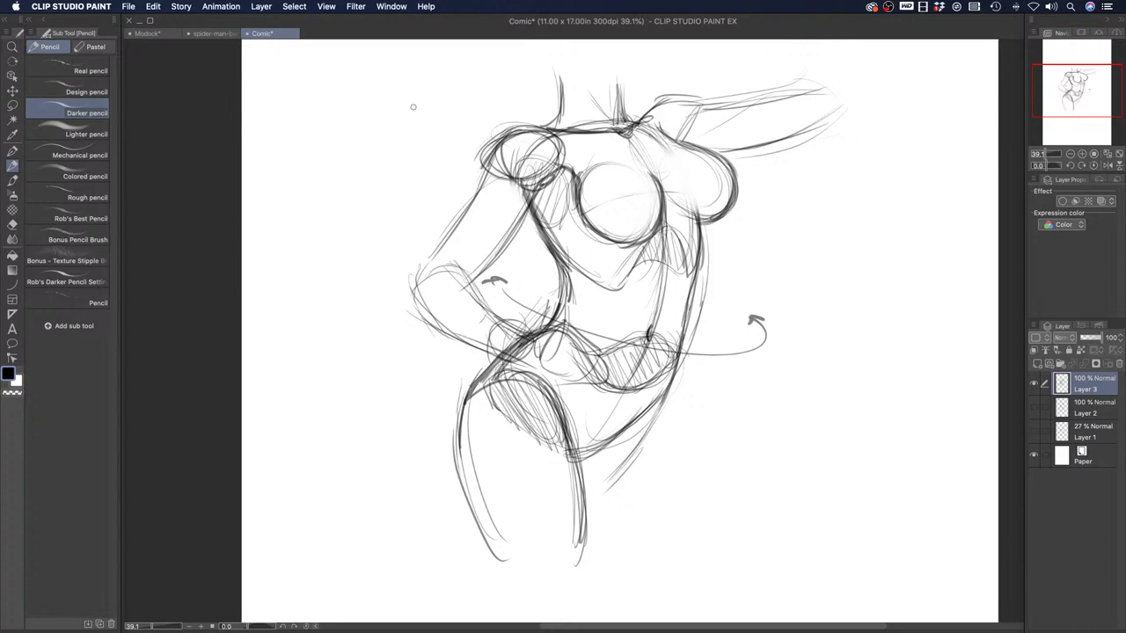
# Fade the whole figure sketch to a light underdrawing with the Soft eraser
pyautogui.press('e')
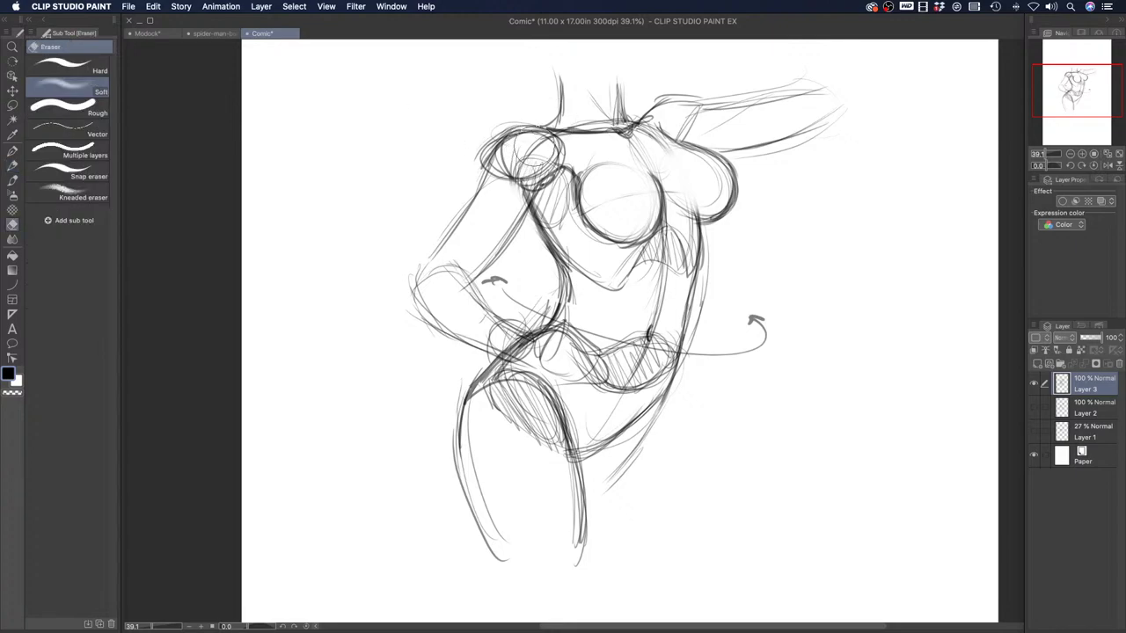
pyautogui.moveTo(517, 169)
pyautogui.mouseDown()
pyautogui.moveTo(498, 187)
pyautogui.moveTo(538, 155)
pyautogui.mouseUp()
pyautogui.moveTo(494, 344)
pyautogui.mouseDown()
pyautogui.moveTo(565, 349)
pyautogui.moveTo(602, 370)
pyautogui.mouseUp()
pyautogui.moveTo(525, 189)
pyautogui.mouseDown()
pyautogui.moveTo(552, 148)
pyautogui.moveTo(541, 136)
pyautogui.mouseUp()
pyautogui.moveTo(515, 401)
pyautogui.mouseDown()
pyautogui.moveTo(532, 422)
pyautogui.moveTo(497, 414)
pyautogui.mouseUp()
pyautogui.moveTo(581, 352)
pyautogui.mouseDown()
pyautogui.moveTo(651, 387)
pyautogui.moveTo(686, 264)
pyautogui.moveTo(616, 246)
pyautogui.moveTo(554, 202)
pyautogui.moveTo(693, 240)
pyautogui.moveTo(571, 317)
pyautogui.moveTo(534, 176)
pyautogui.moveTo(695, 159)
pyautogui.moveTo(666, 326)
pyautogui.moveTo(475, 387)
pyautogui.moveTo(490, 138)
pyautogui.moveTo(472, 195)
pyautogui.moveTo(724, 402)
pyautogui.moveTo(553, 540)
pyautogui.moveTo(729, 252)
pyautogui.moveTo(651, 168)
pyautogui.moveTo(638, 100)
pyautogui.moveTo(432, 201)
pyautogui.moveTo(719, 130)
pyautogui.moveTo(491, 194)
pyautogui.mouseUp()
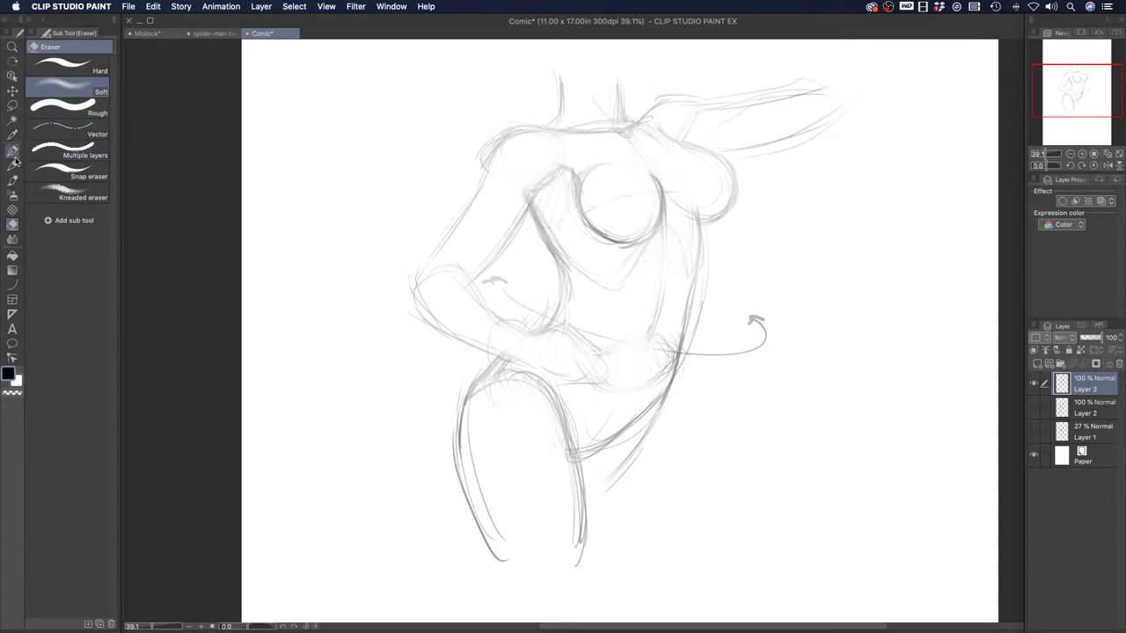
pyautogui.moveTo(563, 171)
pyautogui.mouseDown()
pyautogui.moveTo(601, 197)
pyautogui.moveTo(616, 162)
pyautogui.moveTo(566, 272)
pyautogui.moveTo(635, 332)
pyautogui.moveTo(595, 430)
pyautogui.moveTo(541, 391)
pyautogui.moveTo(608, 142)
pyautogui.moveTo(769, 118)
pyautogui.moveTo(465, 333)
pyautogui.moveTo(475, 297)
pyautogui.mouseUp()
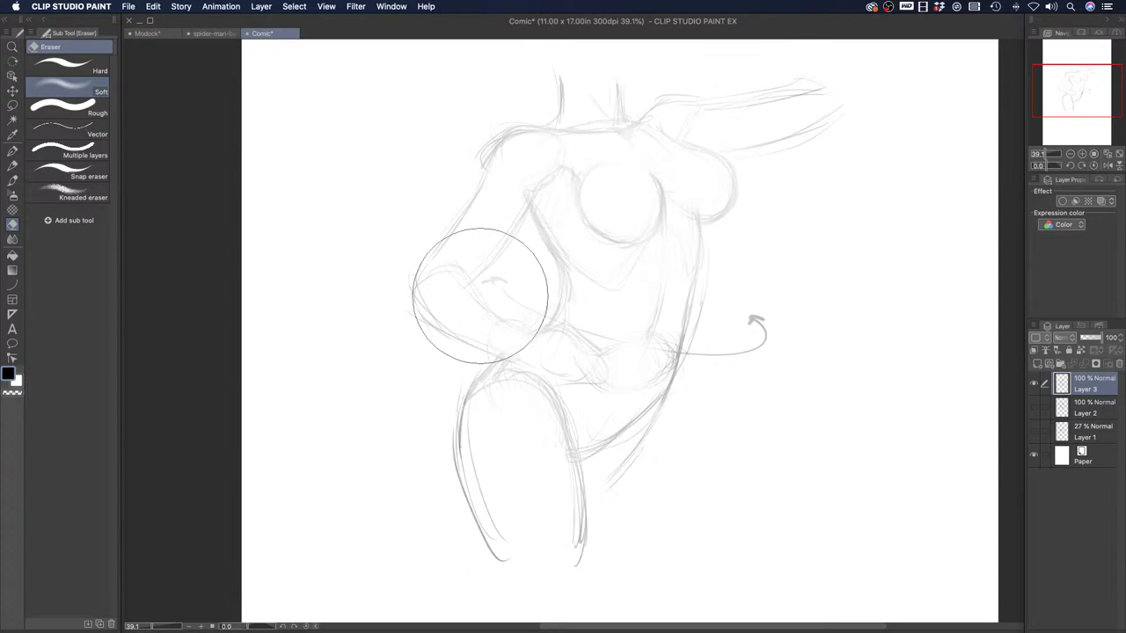
# Redraw the left neck, shoulder, bent arm and the fingers of the hand on the hip with clean Darker pencil lines
pyautogui.click(12, 166)
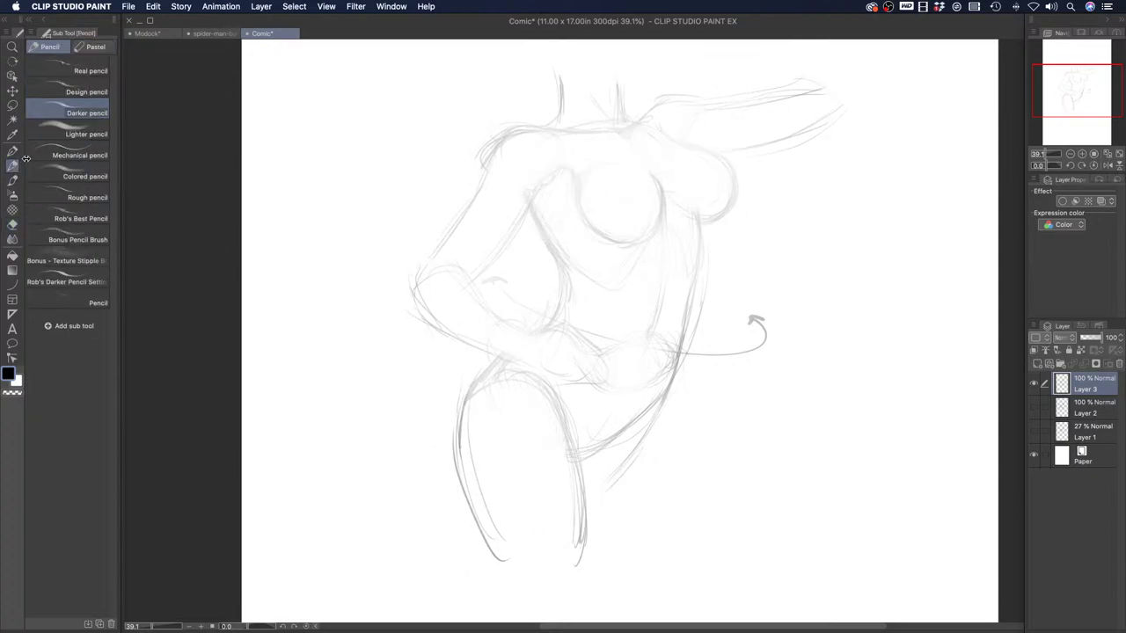
pyautogui.moveTo(560, 108)
pyautogui.mouseDown()
pyautogui.moveTo(505, 142)
pyautogui.moveTo(486, 186)
pyautogui.mouseUp()
pyautogui.moveTo(560, 167); pyautogui.dragTo(472, 278)
pyautogui.moveTo(486, 178)
pyautogui.mouseDown()
pyautogui.moveTo(450, 243)
pyautogui.moveTo(481, 308)
pyautogui.moveTo(470, 289)
pyautogui.moveTo(533, 335)
pyautogui.mouseUp()
pyautogui.moveTo(415, 281)
pyautogui.mouseDown()
pyautogui.moveTo(432, 320)
pyautogui.moveTo(514, 361)
pyautogui.moveTo(533, 335)
pyautogui.moveTo(567, 323)
pyautogui.moveTo(603, 351)
pyautogui.mouseUp()
pyautogui.moveTo(514, 358); pyautogui.dragTo(557, 374)
pyautogui.moveTo(568, 324)
pyautogui.mouseDown()
pyautogui.moveTo(620, 353)
pyautogui.moveTo(591, 334)
pyautogui.moveTo(560, 336)
pyautogui.moveTo(607, 374)
pyautogui.mouseUp()
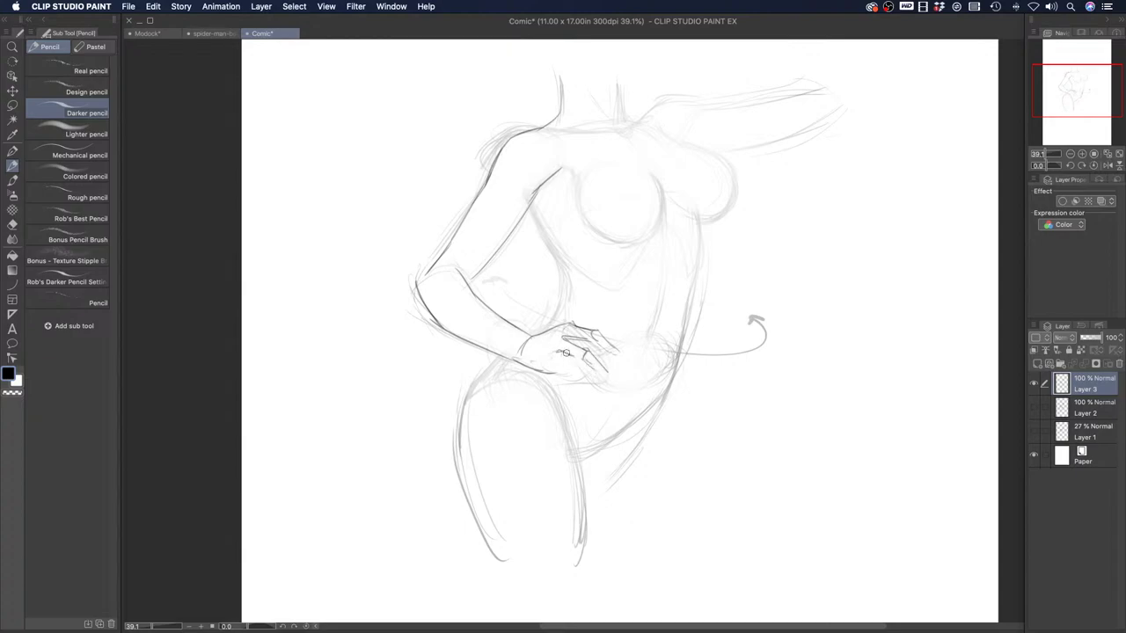
pyautogui.moveTo(595, 379)
pyautogui.mouseDown()
pyautogui.moveTo(576, 365)
pyautogui.moveTo(549, 375)
pyautogui.moveTo(583, 391)
pyautogui.mouseUp()
pyautogui.moveTo(568, 323)
pyautogui.mouseDown()
pyautogui.moveTo(611, 350)
pyautogui.moveTo(577, 332)
pyautogui.mouseUp()
pyautogui.moveTo(528, 204); pyautogui.dragTo(560, 261)
pyautogui.moveTo(530, 205)
pyautogui.mouseDown()
pyautogui.moveTo(562, 283)
pyautogui.moveTo(567, 275)
pyautogui.moveTo(550, 325)
pyautogui.mouseUp()
pyautogui.press('super+z')
pyautogui.press('super+z')
pyautogui.press('super+z')
pyautogui.press('super+z')
pyautogui.moveTo(536, 200); pyautogui.dragTo(569, 273)
pyautogui.moveTo(545, 226); pyautogui.dragTo(571, 279)
pyautogui.press('super+z')
pyautogui.press('super+z')
pyautogui.press('super+z')
pyautogui.moveTo(664, 236)
pyautogui.mouseDown()
pyautogui.moveTo(633, 273)
pyautogui.moveTo(667, 232)
pyautogui.moveTo(684, 278)
pyautogui.moveTo(625, 288)
pyautogui.mouseUp()
pyautogui.moveTo(666, 231); pyautogui.dragTo(632, 288)
pyautogui.moveTo(645, 265); pyautogui.dragTo(627, 291)
pyautogui.press('super+z')
pyautogui.press('super+z')
pyautogui.press('super+z')
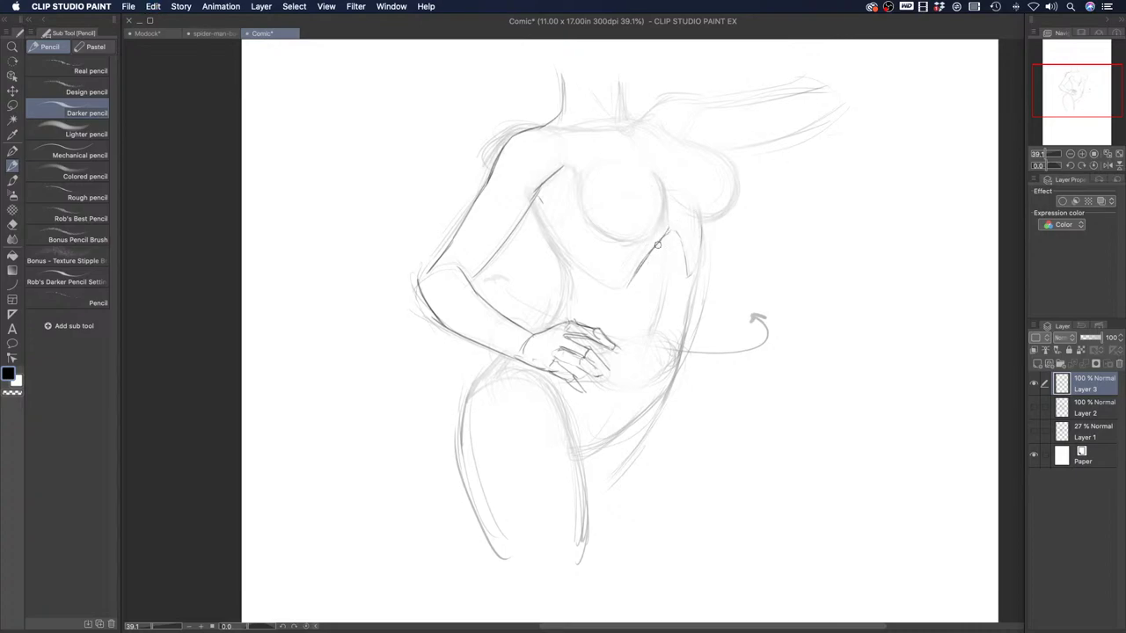
pyautogui.moveTo(648, 257); pyautogui.dragTo(631, 285)
pyautogui.moveTo(672, 230); pyautogui.dragTo(685, 259)
pyautogui.press('super+z')
pyautogui.press('super+z')
pyautogui.press('super+z')
pyautogui.press('super+z')
pyautogui.press('super+z')
pyautogui.press('super+z')
# Darken the rib arch edges, the left waist contour and the right side of the torso down to the hip
pyautogui.moveTo(663, 235); pyautogui.dragTo(630, 283)
pyautogui.moveTo(785, 233)
pyautogui.mouseDown()
pyautogui.moveTo(746, 312)
pyautogui.moveTo(802, 266)
pyautogui.moveTo(841, 315)
pyautogui.moveTo(871, 300)
pyautogui.mouseUp()
pyautogui.moveTo(748, 314); pyautogui.dragTo(722, 301)
pyautogui.press('super+z')
pyautogui.press('super+z')
pyautogui.press('super+z')
pyautogui.press('super+z')
pyautogui.press('super+z')
pyautogui.moveTo(610, 289)
pyautogui.mouseDown()
pyautogui.moveTo(565, 225)
pyautogui.moveTo(586, 264)
pyautogui.mouseUp()
pyautogui.moveTo(531, 204)
pyautogui.mouseDown()
pyautogui.moveTo(570, 268)
pyautogui.moveTo(563, 304)
pyautogui.mouseUp()
pyautogui.moveTo(692, 225)
pyautogui.mouseDown()
pyautogui.moveTo(701, 240)
pyautogui.moveTo(678, 359)
pyautogui.moveTo(652, 407)
pyautogui.mouseUp()
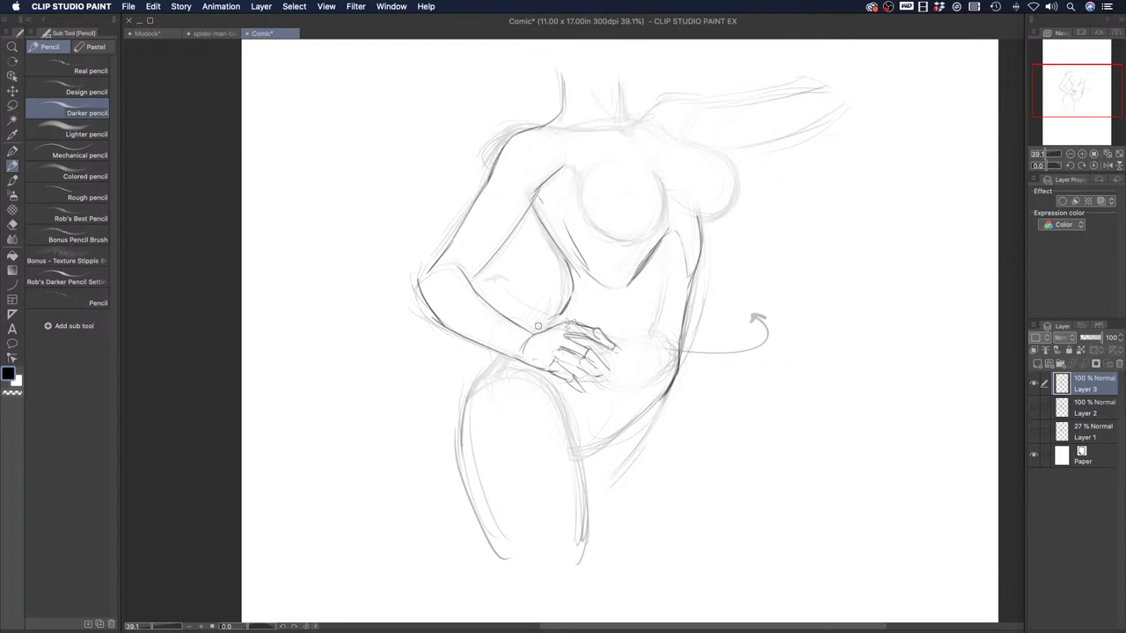
# Redraw the outer and inner contours of the left thigh, starting from the hip below the hand
pyautogui.moveTo(505, 355)
pyautogui.mouseDown()
pyautogui.moveTo(459, 414)
pyautogui.moveTo(470, 482)
pyautogui.moveTo(512, 577)
pyautogui.mouseUp()
pyautogui.moveTo(474, 522); pyautogui.dragTo(517, 589)
pyautogui.moveTo(537, 389); pyautogui.dragTo(585, 548)
pyautogui.moveTo(550, 408)
pyautogui.mouseDown()
pyautogui.moveTo(585, 579)
pyautogui.moveTo(585, 500)
pyautogui.moveTo(554, 399)
pyautogui.moveTo(560, 384)
pyautogui.mouseUp()
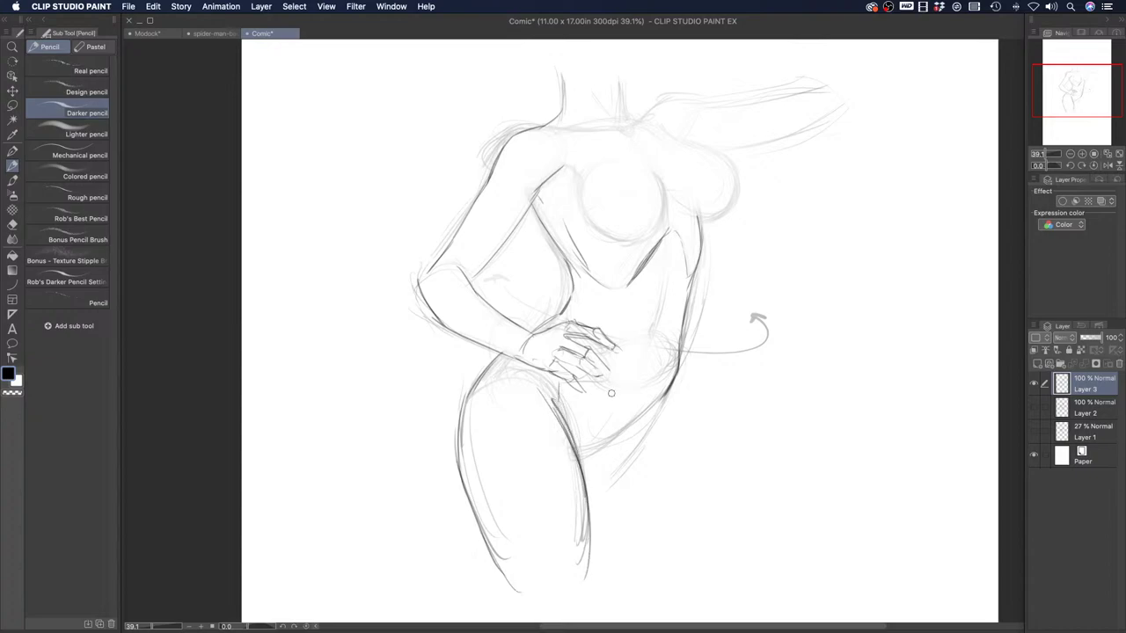
# Draw the groin line and both contours of the far thigh tapering down behind the near leg
pyautogui.moveTo(580, 450)
pyautogui.mouseDown()
pyautogui.moveTo(646, 406)
pyautogui.moveTo(604, 494)
pyautogui.mouseUp()
pyautogui.moveTo(646, 436); pyautogui.dragTo(595, 504)
pyautogui.moveTo(664, 393); pyautogui.dragTo(635, 484)
pyautogui.moveTo(652, 444); pyautogui.dragTo(598, 534)
pyautogui.moveTo(642, 466); pyautogui.dragTo(604, 533)
pyautogui.moveTo(665, 398); pyautogui.dragTo(636, 475)
# Darken the left ribcage edge and collar line, try out the right breast contour, and undo the last strokes
pyautogui.moveTo(530, 195); pyautogui.dragTo(570, 269)
pyautogui.moveTo(550, 230); pyautogui.dragTo(564, 257)
pyautogui.moveTo(554, 130)
pyautogui.mouseDown()
pyautogui.moveTo(658, 121)
pyautogui.moveTo(729, 161)
pyautogui.moveTo(728, 204)
pyautogui.moveTo(703, 212)
pyautogui.mouseUp()
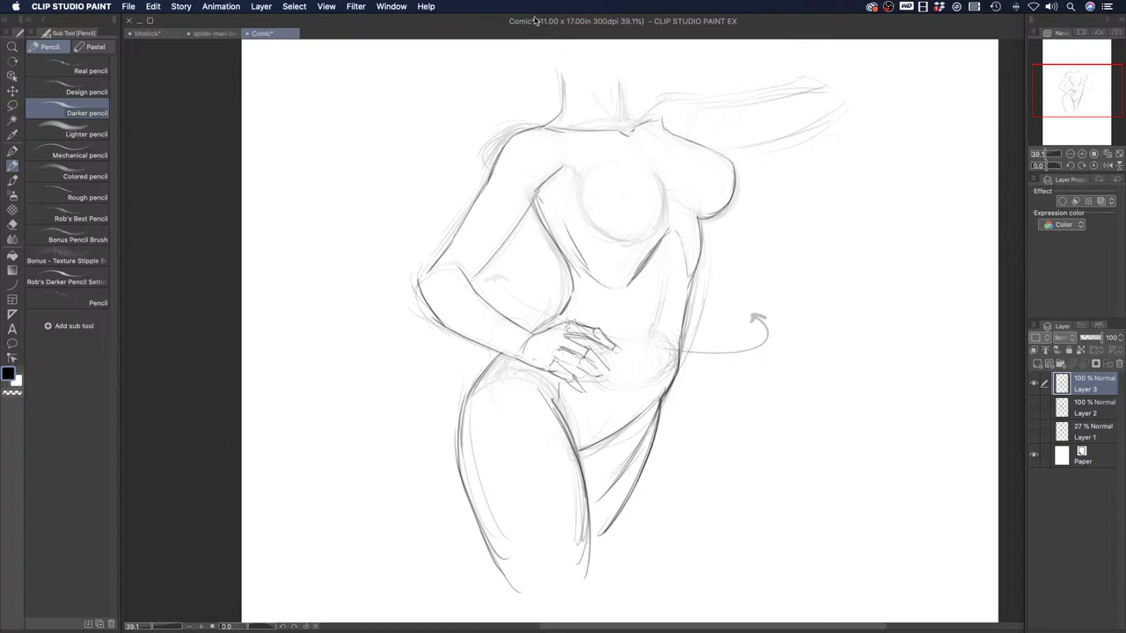
pyautogui.press('super+z')
pyautogui.press('super+z')
pyautogui.press('super+z')
pyautogui.press('super+z')
pyautogui.press('super+z')
# Redraw the right hip contour and darken the outer edge of the far thigh
pyautogui.moveTo(684, 322)
pyautogui.mouseDown()
pyautogui.moveTo(674, 366)
pyautogui.moveTo(677, 351)
pyautogui.moveTo(638, 420)
pyautogui.mouseUp()
pyautogui.moveTo(680, 357)
pyautogui.mouseDown()
pyautogui.moveTo(640, 417)
pyautogui.moveTo(659, 408)
pyautogui.moveTo(657, 429)
pyautogui.mouseUp()
pyautogui.moveTo(671, 387)
pyautogui.mouseDown()
pyautogui.moveTo(692, 292)
pyautogui.moveTo(674, 369)
pyautogui.moveTo(652, 394)
pyautogui.mouseUp()
pyautogui.moveTo(674, 355)
pyautogui.mouseDown()
pyautogui.moveTo(645, 407)
pyautogui.moveTo(645, 447)
pyautogui.mouseUp()
pyautogui.moveTo(654, 397)
pyautogui.mouseDown()
pyautogui.moveTo(638, 491)
pyautogui.moveTo(617, 524)
pyautogui.moveTo(653, 425)
pyautogui.moveTo(626, 505)
pyautogui.mouseUp()
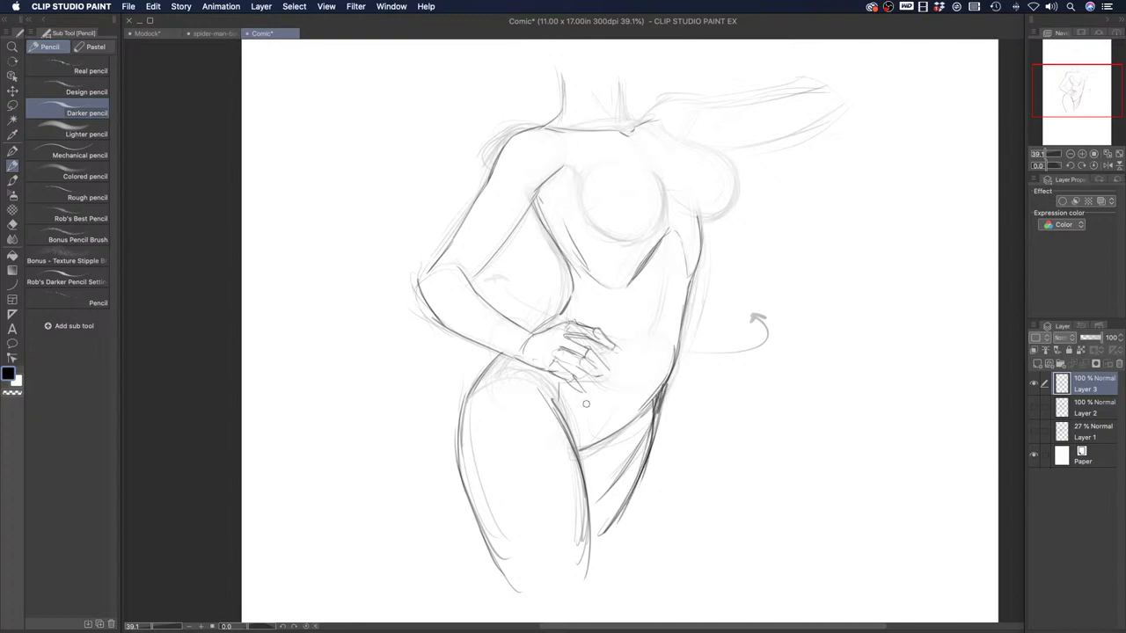
# Draw the curved abdomen line from the ribs toward the pelvis and outline both breasts in darker pencil
pyautogui.moveTo(666, 232)
pyautogui.mouseDown()
pyautogui.moveTo(660, 309)
pyautogui.moveTo(615, 405)
pyautogui.mouseUp()
pyautogui.moveTo(666, 124)
pyautogui.mouseDown()
pyautogui.moveTo(730, 157)
pyautogui.moveTo(702, 145)
pyautogui.moveTo(732, 162)
pyautogui.moveTo(721, 216)
pyautogui.mouseUp()
pyautogui.moveTo(736, 179)
pyautogui.mouseDown()
pyautogui.moveTo(711, 219)
pyautogui.moveTo(719, 216)
pyautogui.mouseUp()
pyautogui.moveTo(735, 165)
pyautogui.mouseDown()
pyautogui.moveTo(663, 130)
pyautogui.moveTo(736, 168)
pyautogui.moveTo(656, 125)
pyautogui.mouseUp()
pyautogui.moveTo(719, 211)
pyautogui.mouseDown()
pyautogui.moveTo(689, 218)
pyautogui.moveTo(707, 220)
pyautogui.moveTo(657, 179)
pyautogui.moveTo(658, 230)
pyautogui.moveTo(638, 242)
pyautogui.moveTo(589, 183)
pyautogui.moveTo(601, 237)
pyautogui.moveTo(617, 240)
pyautogui.moveTo(581, 192)
pyautogui.moveTo(605, 232)
pyautogui.mouseUp()
pyautogui.moveTo(669, 215)
pyautogui.mouseDown()
pyautogui.moveTo(659, 180)
pyautogui.moveTo(663, 219)
pyautogui.moveTo(662, 192)
pyautogui.moveTo(690, 218)
pyautogui.mouseUp()
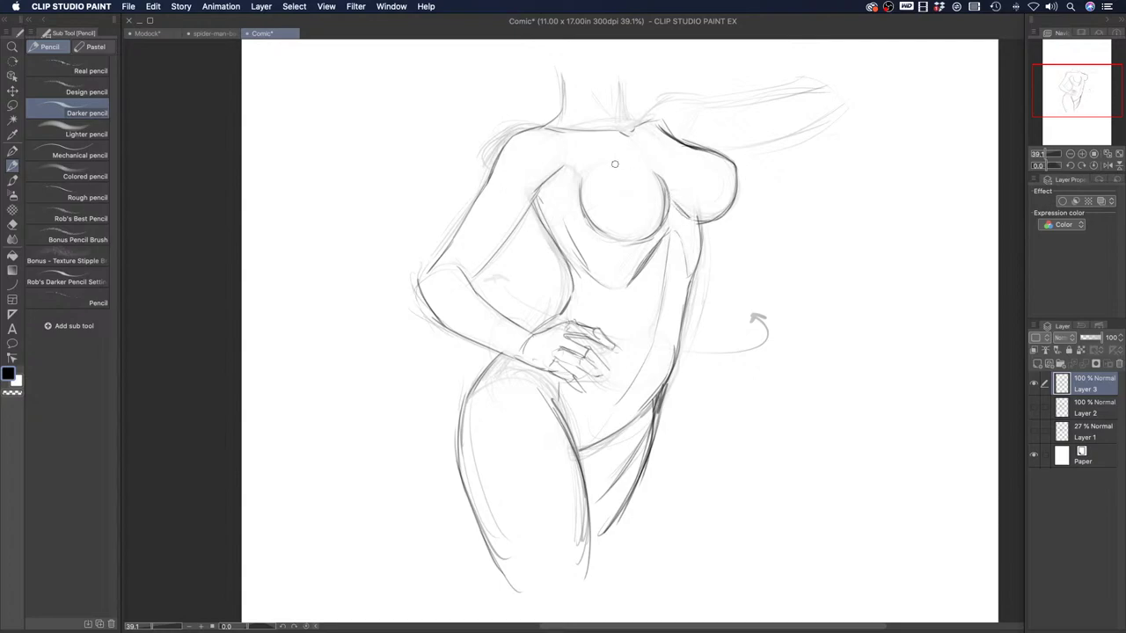
pyautogui.moveTo(587, 219); pyautogui.dragTo(579, 175)
# Darken the raised right shoulder and neck line, and start the right forearm upward from the elbow
pyautogui.moveTo(658, 106)
pyautogui.mouseDown()
pyautogui.moveTo(824, 89)
pyautogui.moveTo(765, 139)
pyautogui.moveTo(730, 144)
pyautogui.mouseUp()
pyautogui.moveTo(623, 99); pyautogui.dragTo(626, 125)
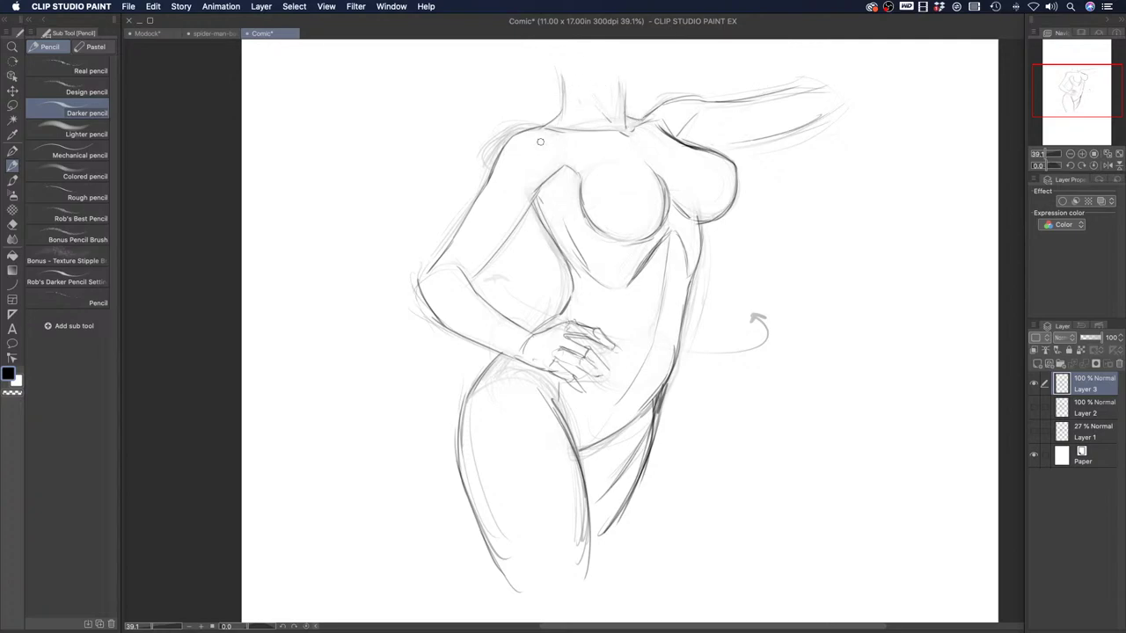
pyautogui.moveTo(816, 91); pyautogui.dragTo(758, 51)
pyautogui.moveTo(826, 52); pyautogui.dragTo(857, 97)
# Mark the navel, draw straight guide lines linking the neck pit and both breasts, and touch up the left ribcage edge
pyautogui.moveTo(650, 328); pyautogui.dragTo(649, 344)
pyautogui.press('super+z')
pyautogui.press('super+z')
pyautogui.moveTo(648, 332); pyautogui.dragTo(650, 343)
pyautogui.moveTo(625, 130); pyautogui.dragTo(608, 201)
pyautogui.moveTo(726, 167); pyautogui.dragTo(666, 183)
pyautogui.moveTo(635, 132); pyautogui.dragTo(723, 164)
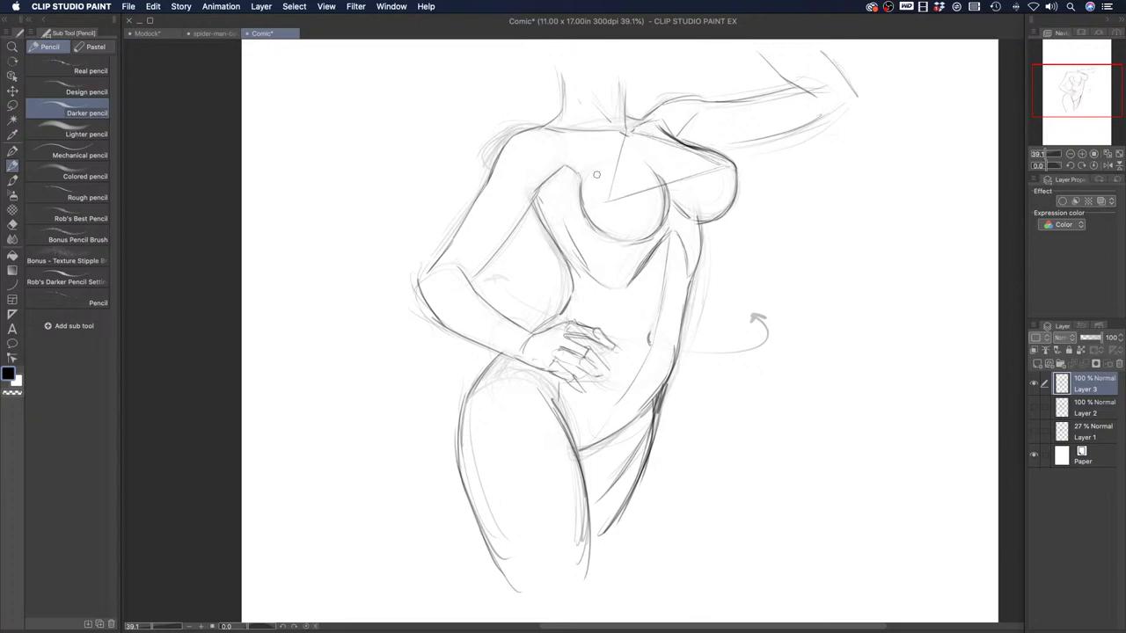
pyautogui.moveTo(538, 196); pyautogui.dragTo(569, 265)
# Switch to the Modock drawing and examine the full page, then the face and legs up close
pyautogui.click(211, 33)
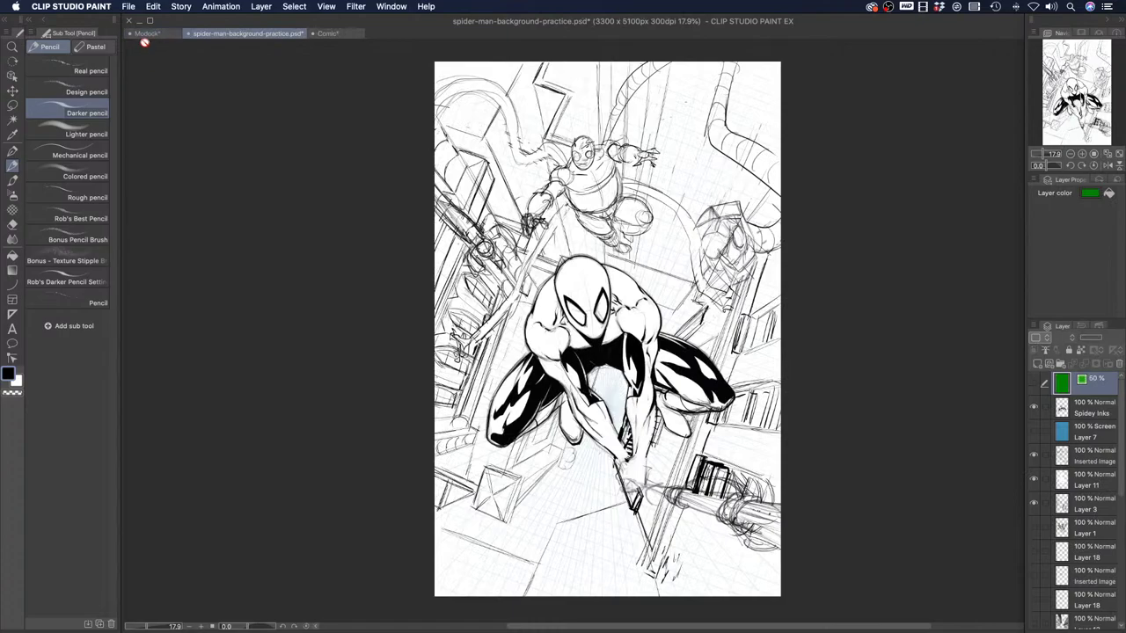
pyautogui.click(147, 34)
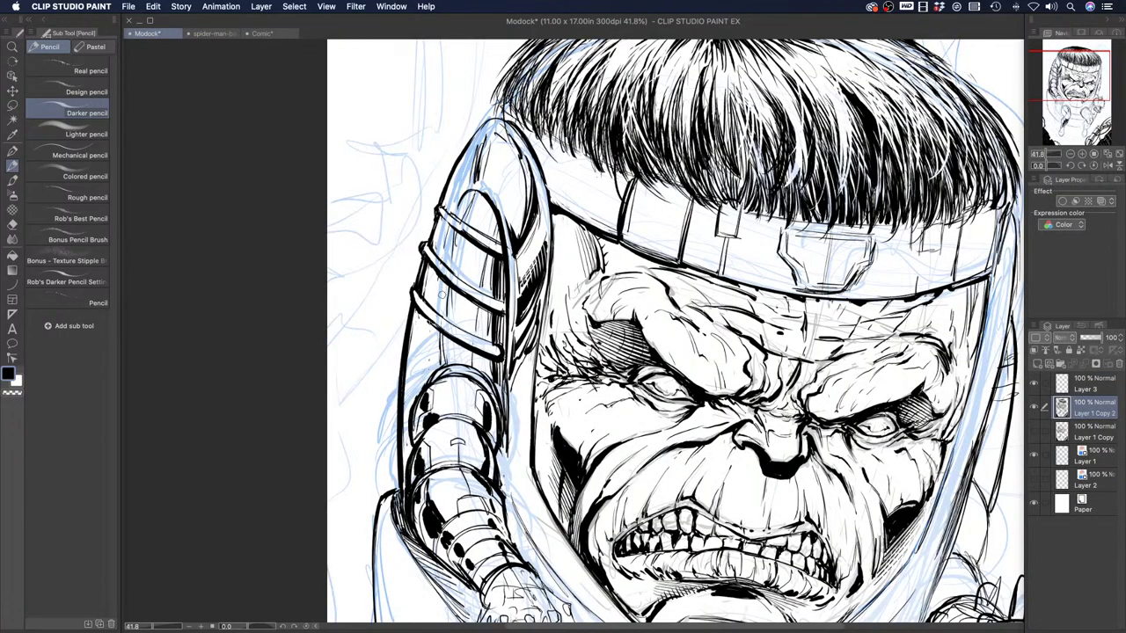
pyautogui.click(13, 46)
pyautogui.scroll(-6, 465, 246)
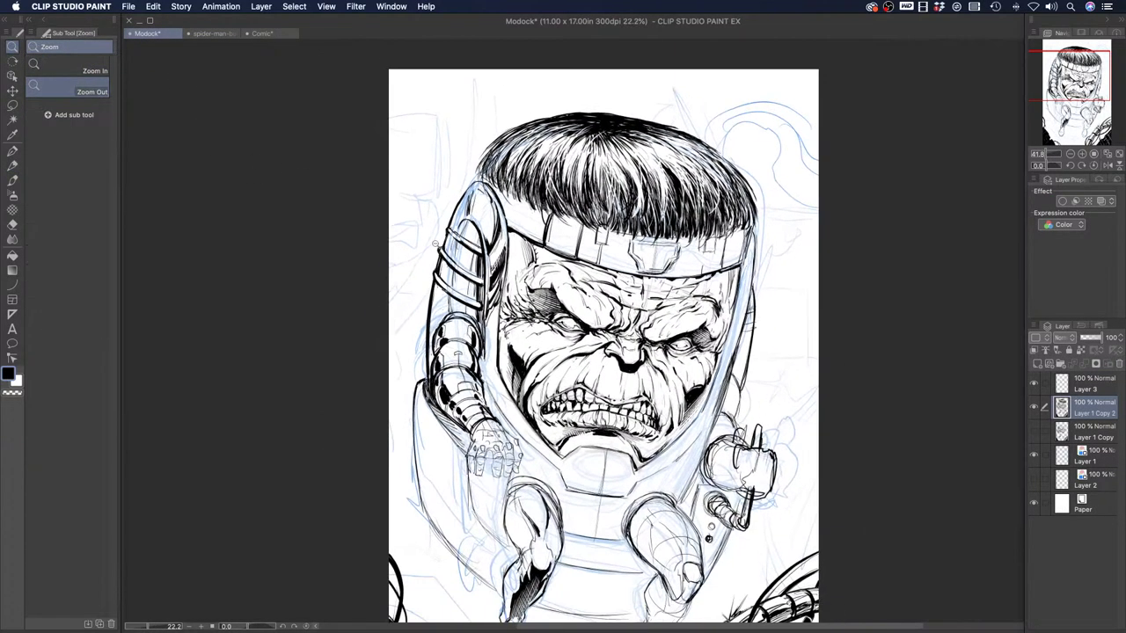
pyautogui.scroll(-2, 450, 329)
pyautogui.scroll(-1, 446, 352)
pyautogui.scroll(-2, 452, 299)
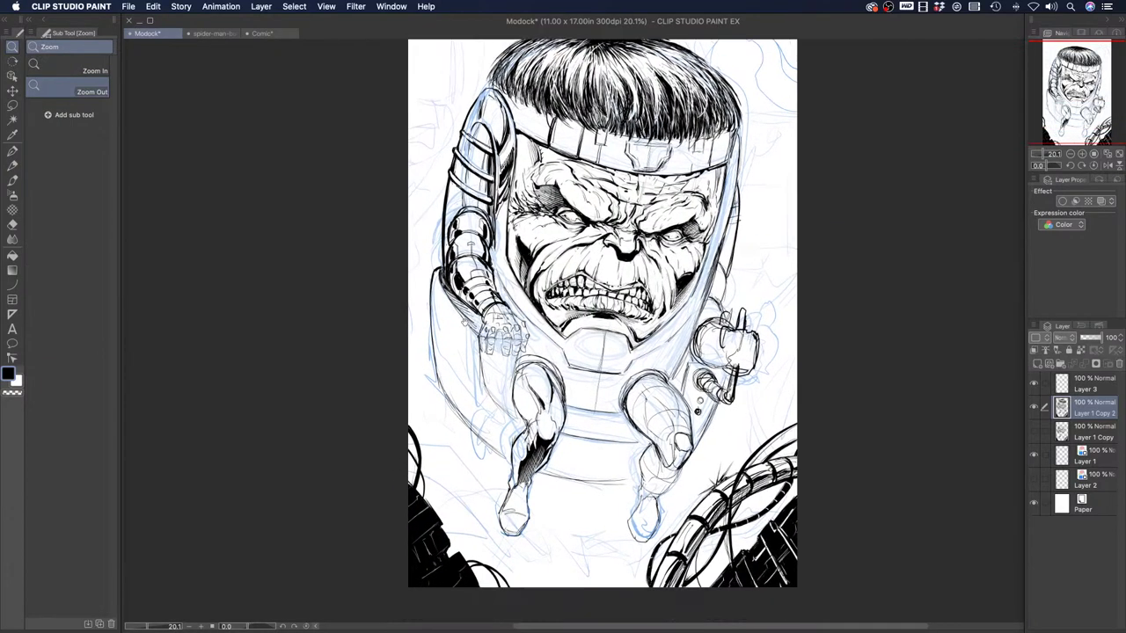
pyautogui.scroll(2, 445, 255)
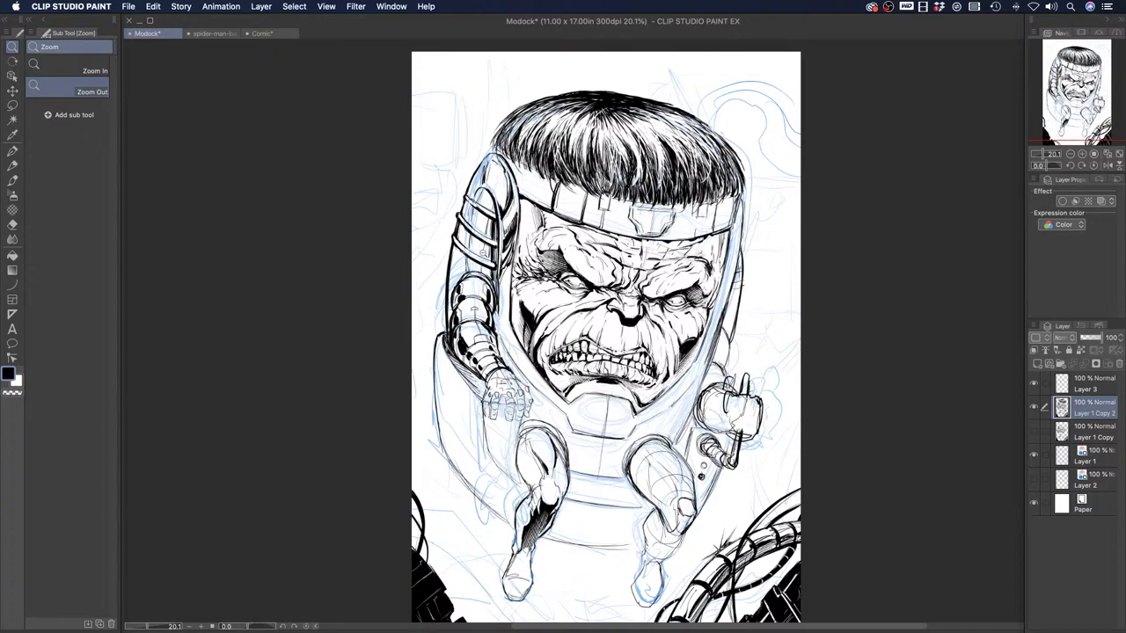
pyautogui.scroll(-1, 482, 255)
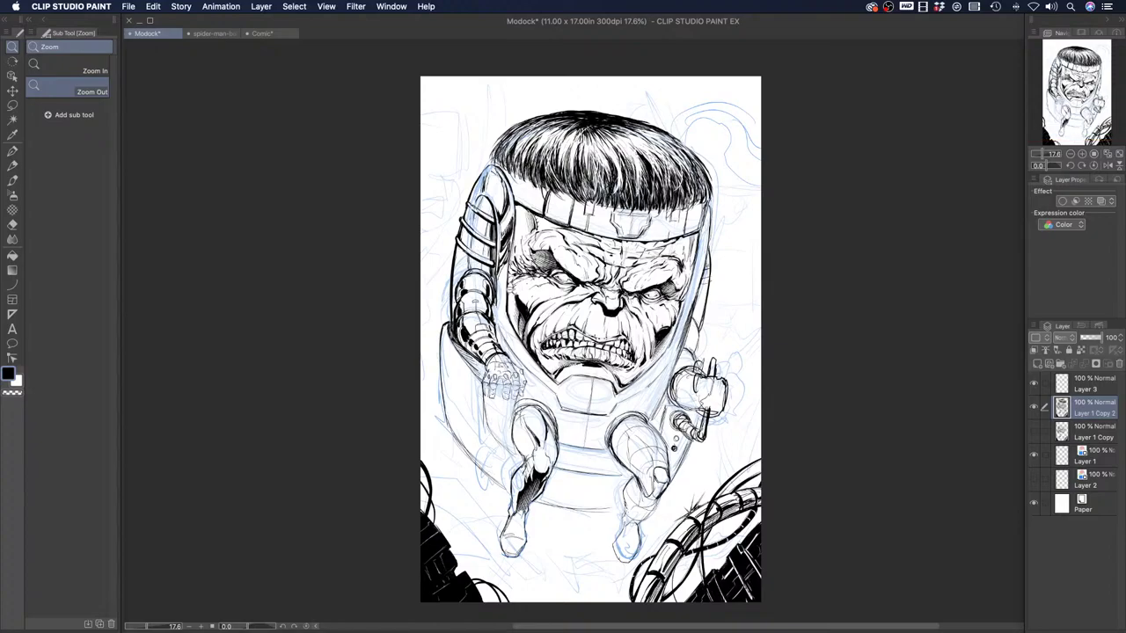
pyautogui.scroll(2, 508, 288)
pyautogui.scroll(1, 502, 403)
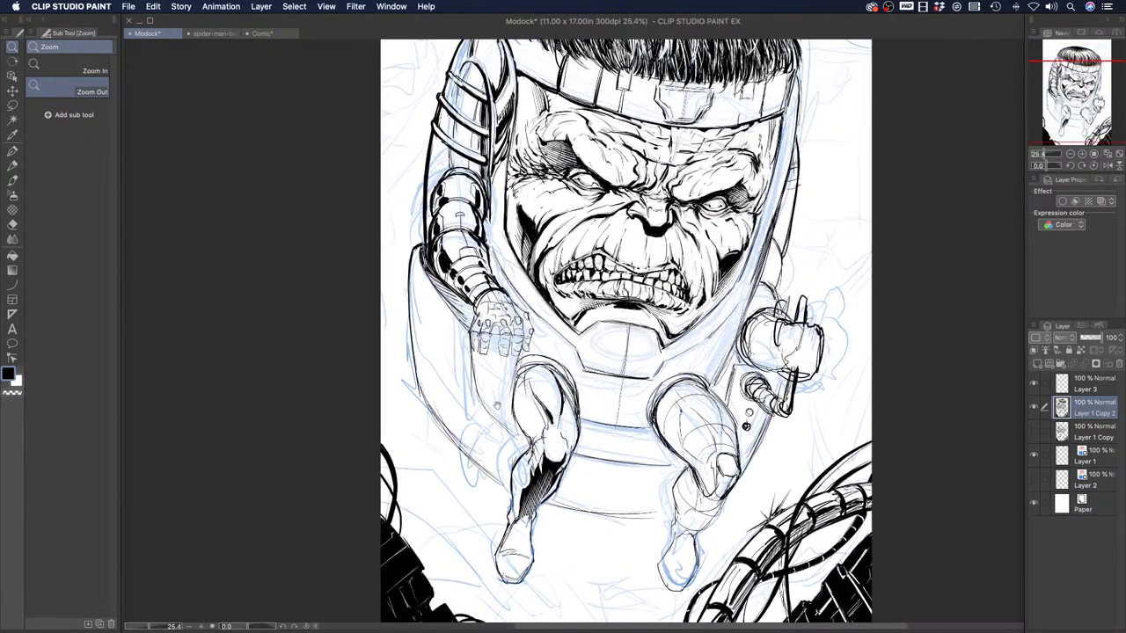
pyautogui.moveTo(497, 405); pyautogui.dragTo(499, 396)
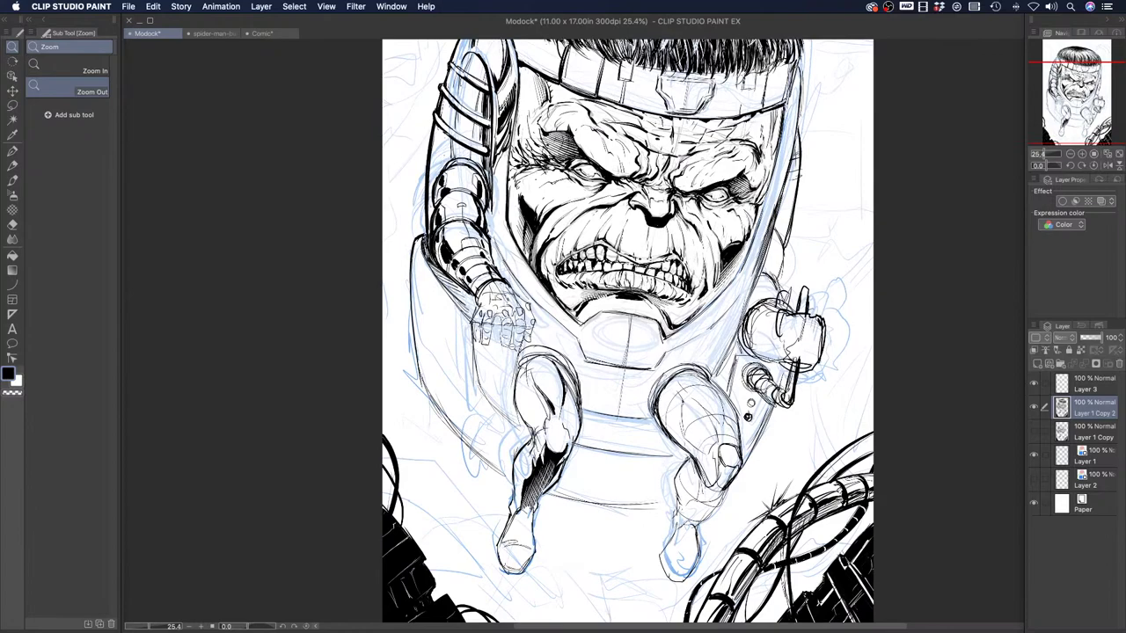
# Ink contours along the helmet and lower shell with the Real G-Pen, and switch the drawing colour to transparent
pyautogui.click(13, 152)
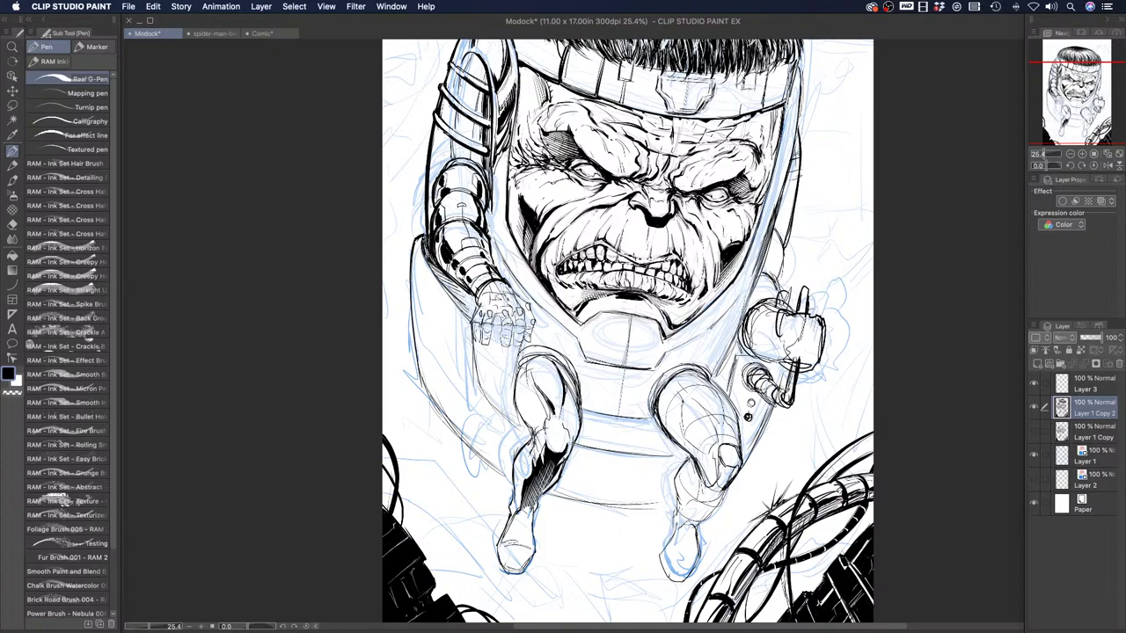
pyautogui.moveTo(513, 128); pyautogui.dragTo(508, 197)
pyautogui.moveTo(665, 351); pyautogui.dragTo(652, 370)
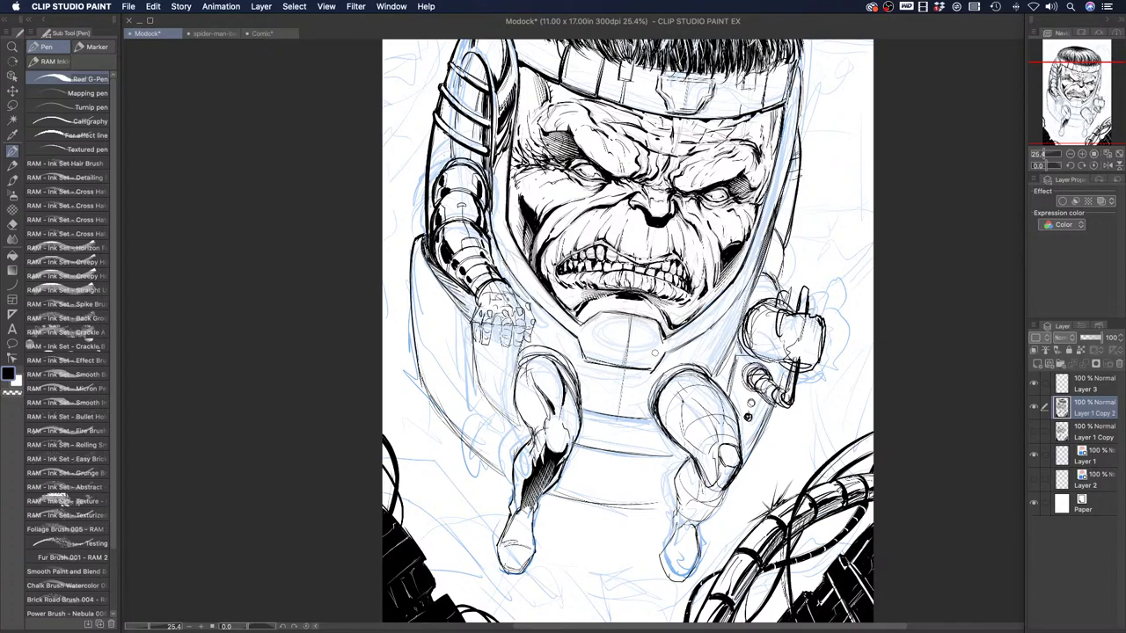
pyautogui.click(12, 392)
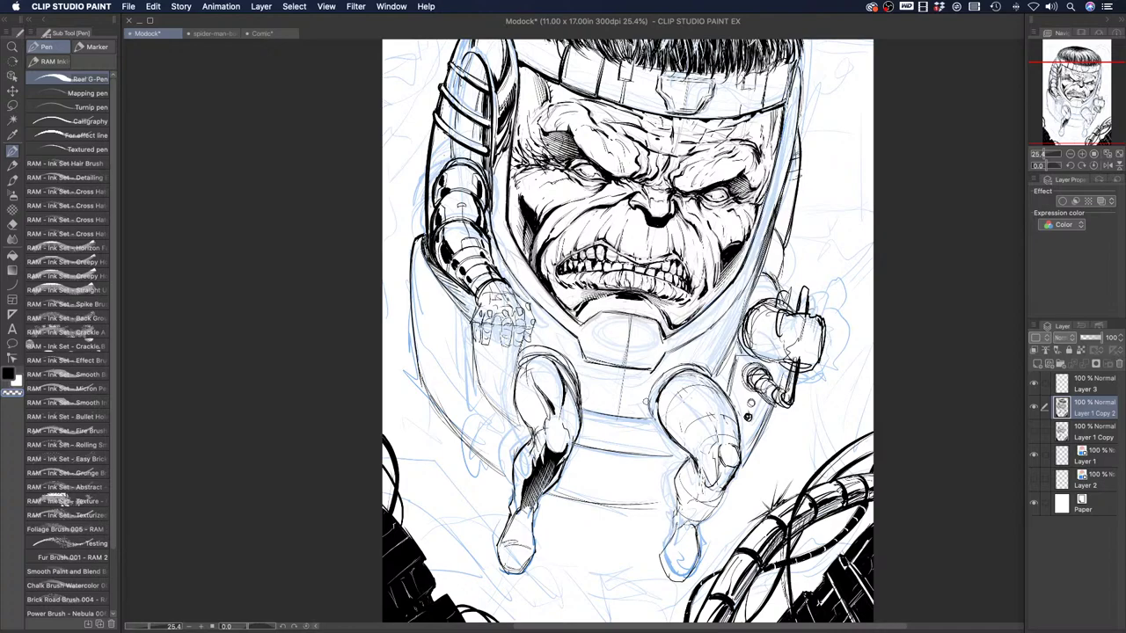
# Switch back to black and ink the curved band around the right thigh above the knee with the Real G-Pen
pyautogui.press('/')
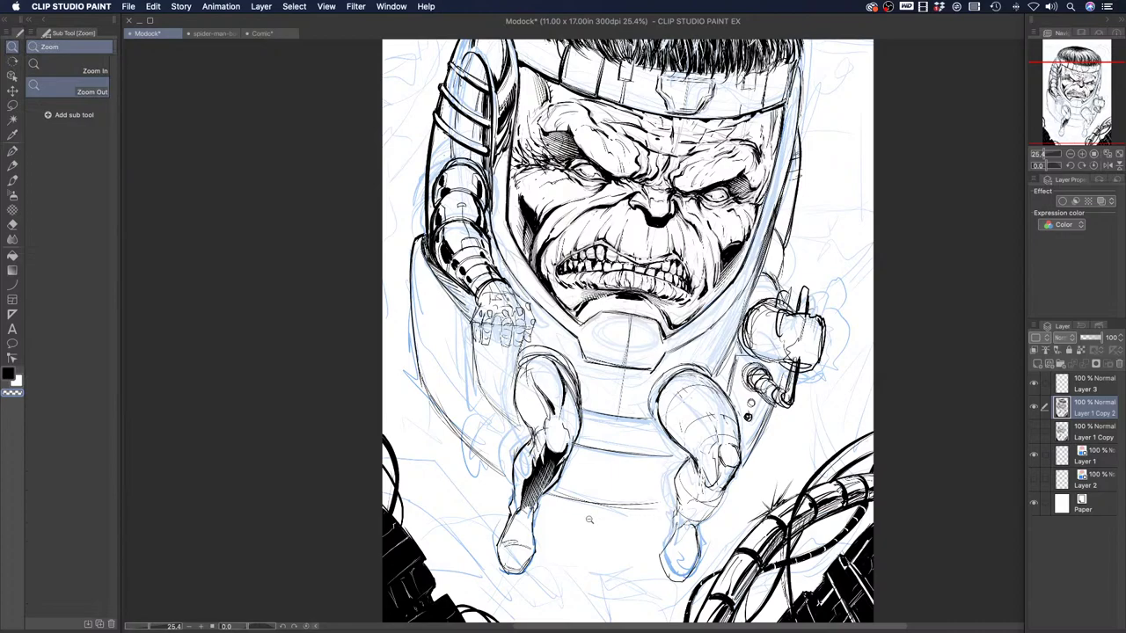
pyautogui.click(589, 521)
pyautogui.moveTo(583, 504); pyautogui.dragTo(590, 467)
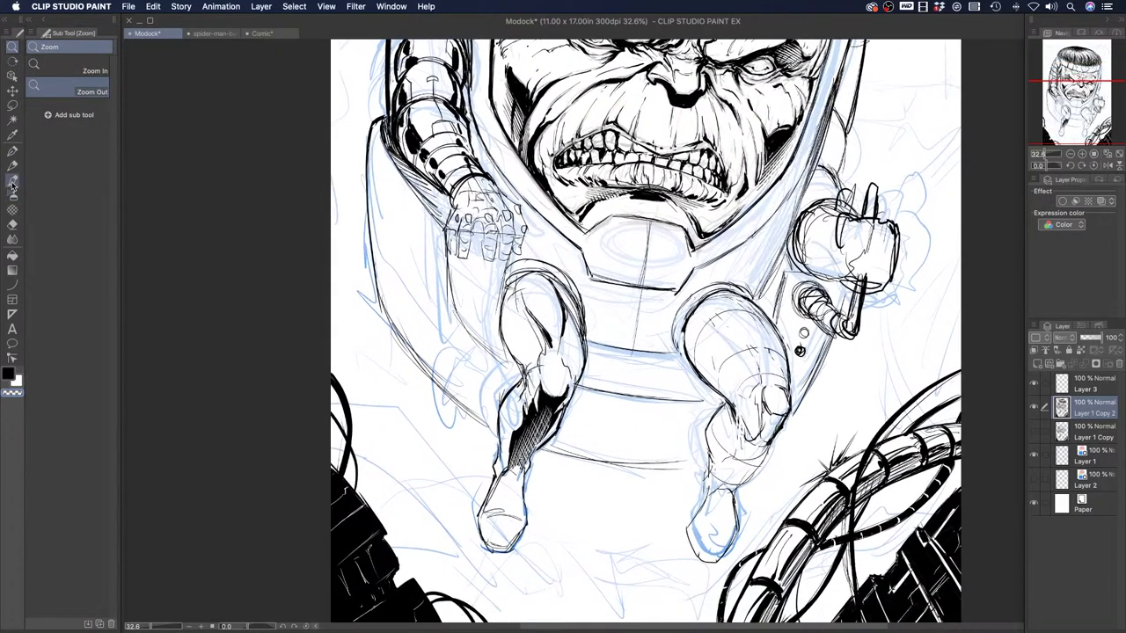
pyautogui.click(12, 154)
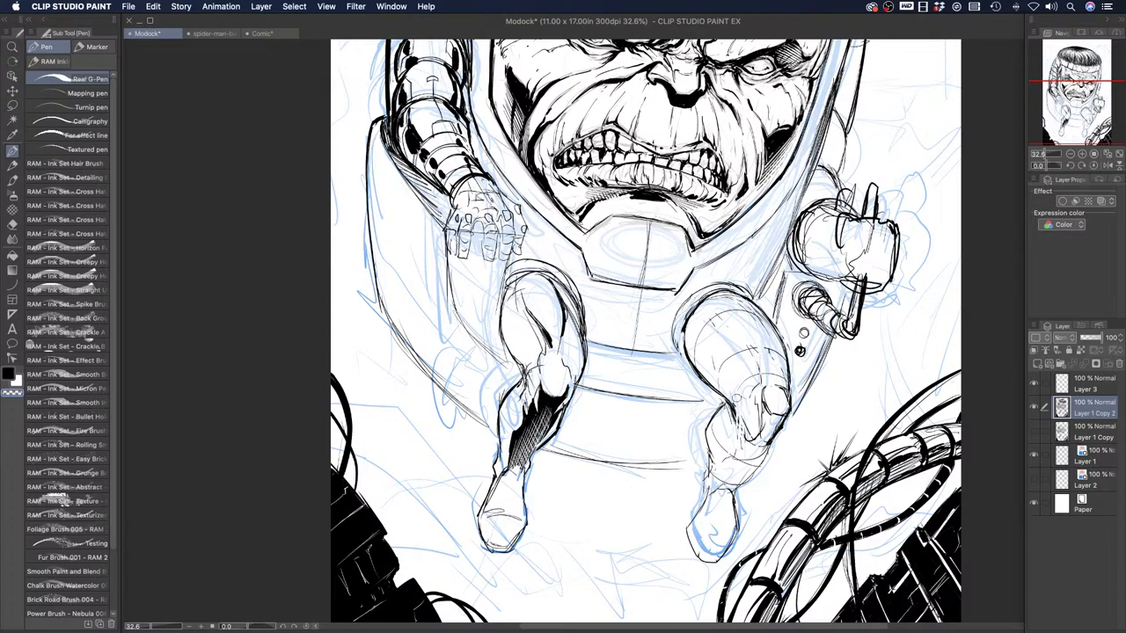
pyautogui.press('c')
pyautogui.moveTo(736, 355); pyautogui.dragTo(783, 355)
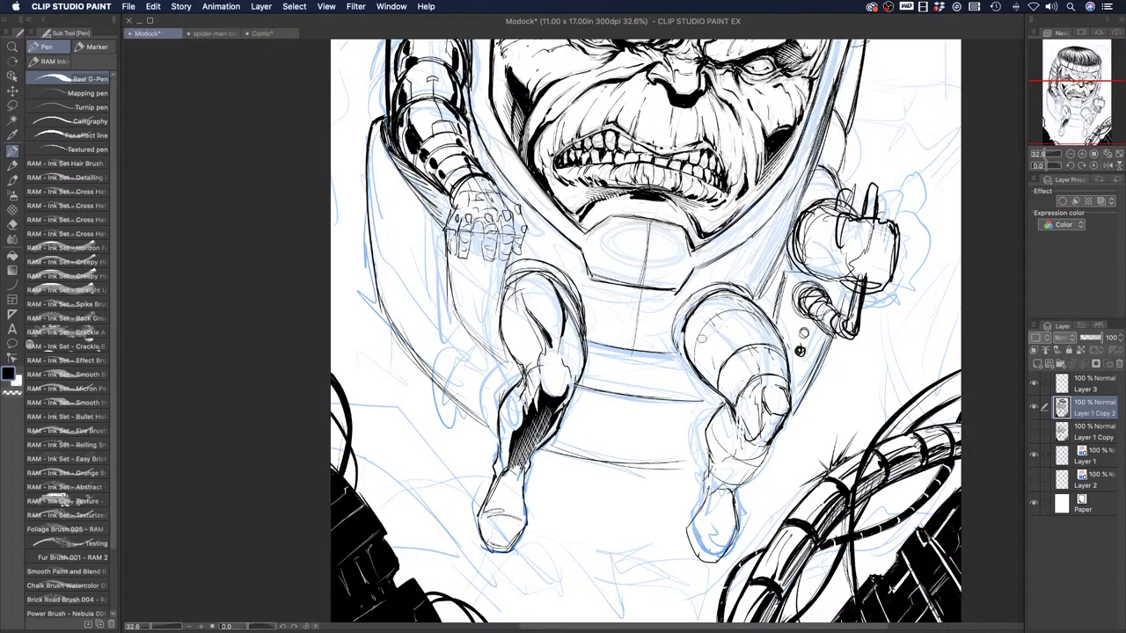
# Ink the right leg's upper thigh band, kneecap shapes, calf edge and boot outline with the Real G-Pen
pyautogui.moveTo(693, 350)
pyautogui.mouseDown()
pyautogui.moveTo(737, 310)
pyautogui.moveTo(770, 315)
pyautogui.mouseUp()
pyautogui.moveTo(715, 416)
pyautogui.mouseDown()
pyautogui.moveTo(717, 441)
pyautogui.moveTo(762, 460)
pyautogui.mouseUp()
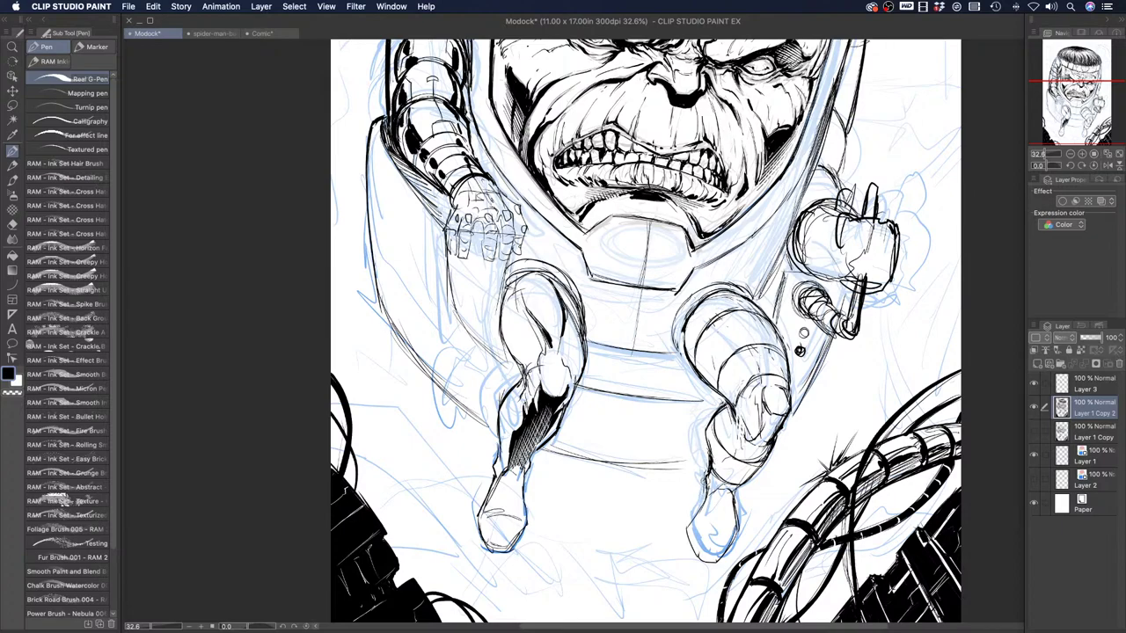
pyautogui.moveTo(704, 475); pyautogui.dragTo(686, 530)
pyautogui.moveTo(688, 540)
pyautogui.mouseDown()
pyautogui.moveTo(702, 564)
pyautogui.moveTo(727, 555)
pyautogui.mouseUp()
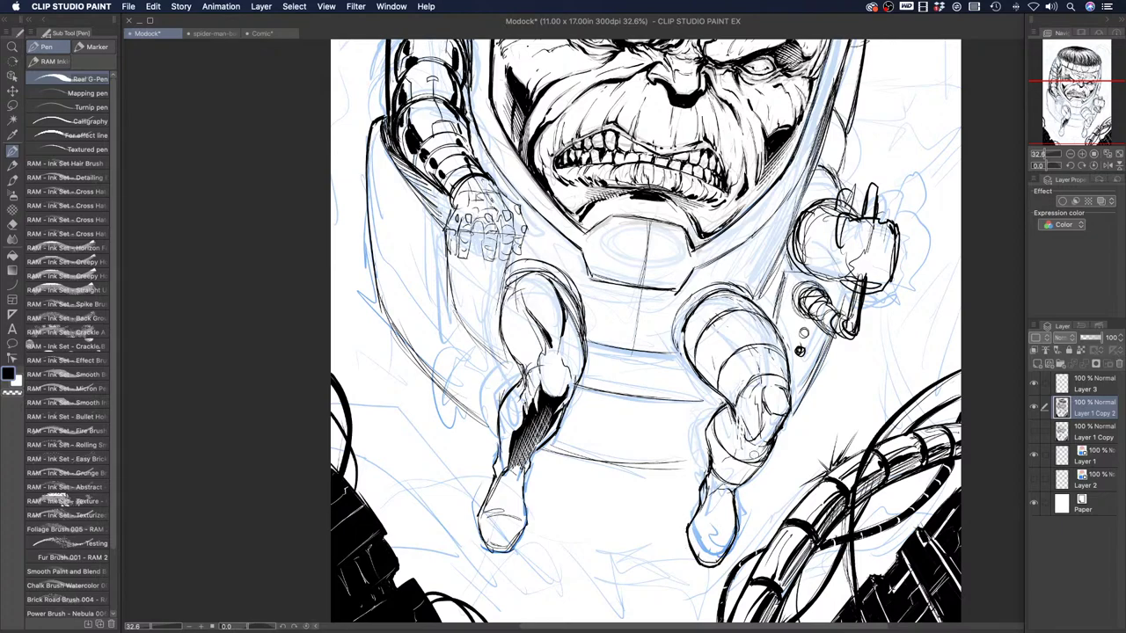
pyautogui.moveTo(738, 401); pyautogui.dragTo(741, 429)
pyautogui.moveTo(763, 387)
pyautogui.mouseDown()
pyautogui.moveTo(758, 440)
pyautogui.moveTo(778, 444)
pyautogui.moveTo(788, 396)
pyautogui.moveTo(787, 408)
pyautogui.mouseUp()
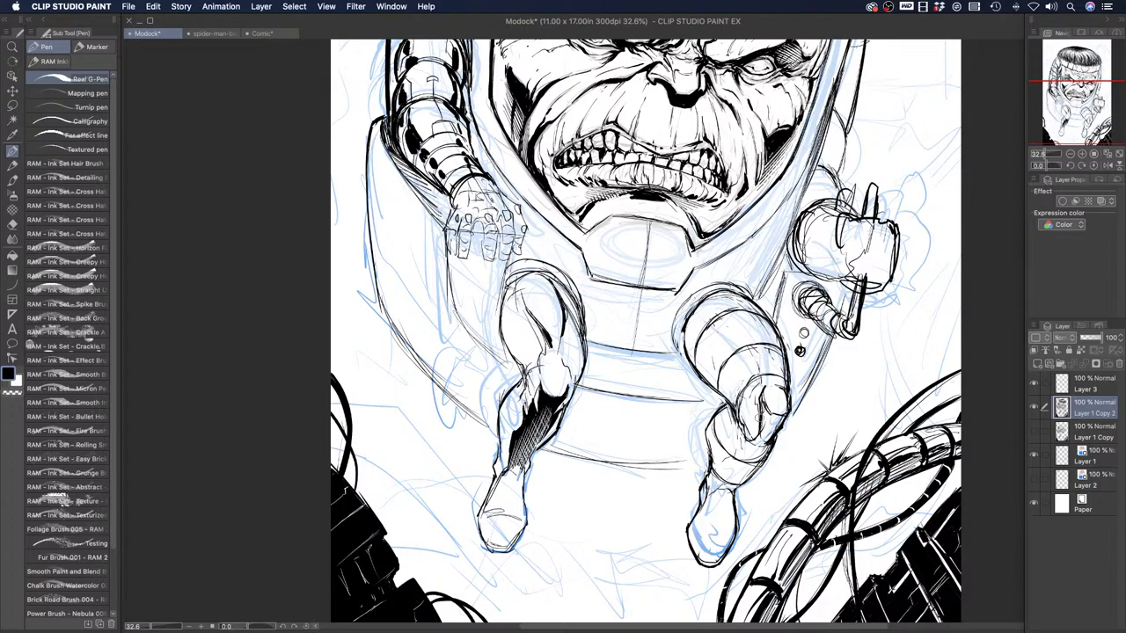
# Hatch the right calf and add dark shading strokes along both sides of the right thigh
pyautogui.moveTo(765, 415)
pyautogui.mouseDown()
pyautogui.moveTo(735, 485)
pyautogui.moveTo(731, 471)
pyautogui.mouseUp()
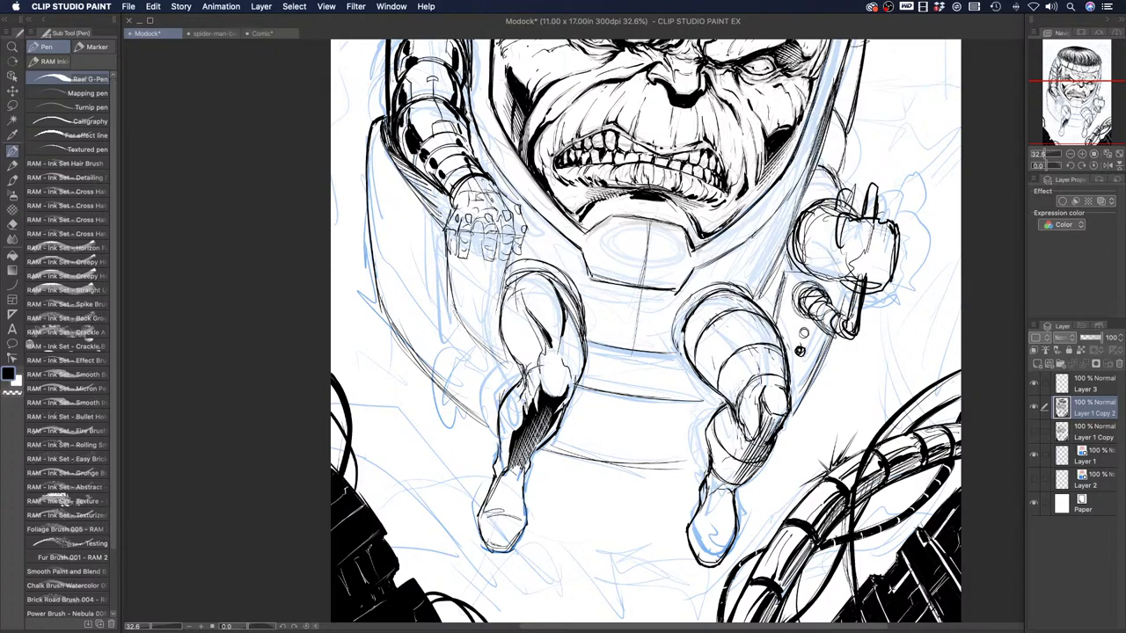
pyautogui.moveTo(689, 531)
pyautogui.mouseDown()
pyautogui.moveTo(693, 558)
pyautogui.moveTo(721, 560)
pyautogui.moveTo(727, 522)
pyautogui.moveTo(695, 531)
pyautogui.mouseUp()
pyautogui.moveTo(691, 339)
pyautogui.mouseDown()
pyautogui.moveTo(728, 389)
pyautogui.moveTo(743, 389)
pyautogui.moveTo(720, 361)
pyautogui.moveTo(742, 398)
pyautogui.moveTo(749, 385)
pyautogui.mouseUp()
pyautogui.moveTo(772, 337); pyautogui.dragTo(774, 373)
pyautogui.moveTo(760, 314); pyautogui.dragTo(779, 372)
pyautogui.moveTo(740, 294)
pyautogui.mouseDown()
pyautogui.moveTo(774, 373)
pyautogui.moveTo(769, 350)
pyautogui.mouseUp()
pyautogui.moveTo(753, 317)
pyautogui.mouseDown()
pyautogui.moveTo(784, 412)
pyautogui.moveTo(744, 411)
pyautogui.moveTo(751, 427)
pyautogui.moveTo(714, 433)
pyautogui.moveTo(714, 459)
pyautogui.moveTo(738, 446)
pyautogui.moveTo(714, 483)
pyautogui.mouseUp()
pyautogui.moveTo(752, 447); pyautogui.dragTo(723, 482)
pyautogui.moveTo(767, 414); pyautogui.dragTo(750, 468)
# Darken the right ankle and boot with shadow strokes, and reinforce the contour over the top of the thigh
pyautogui.moveTo(756, 463); pyautogui.dragTo(716, 503)
pyautogui.moveTo(737, 484); pyautogui.dragTo(728, 496)
pyautogui.moveTo(714, 474); pyautogui.dragTo(701, 492)
pyautogui.moveTo(713, 480); pyautogui.dragTo(700, 510)
pyautogui.moveTo(721, 498); pyautogui.dragTo(706, 513)
pyautogui.moveTo(732, 499)
pyautogui.mouseDown()
pyautogui.moveTo(714, 510)
pyautogui.moveTo(723, 518)
pyautogui.mouseUp()
pyautogui.moveTo(735, 503); pyautogui.dragTo(726, 524)
pyautogui.moveTo(734, 504)
pyautogui.mouseDown()
pyautogui.moveTo(719, 550)
pyautogui.moveTo(695, 552)
pyautogui.moveTo(696, 528)
pyautogui.mouseUp()
pyautogui.moveTo(684, 345)
pyautogui.mouseDown()
pyautogui.moveTo(691, 322)
pyautogui.moveTo(673, 311)
pyautogui.moveTo(751, 293)
pyautogui.mouseUp()
pyautogui.moveTo(780, 255); pyautogui.dragTo(756, 299)
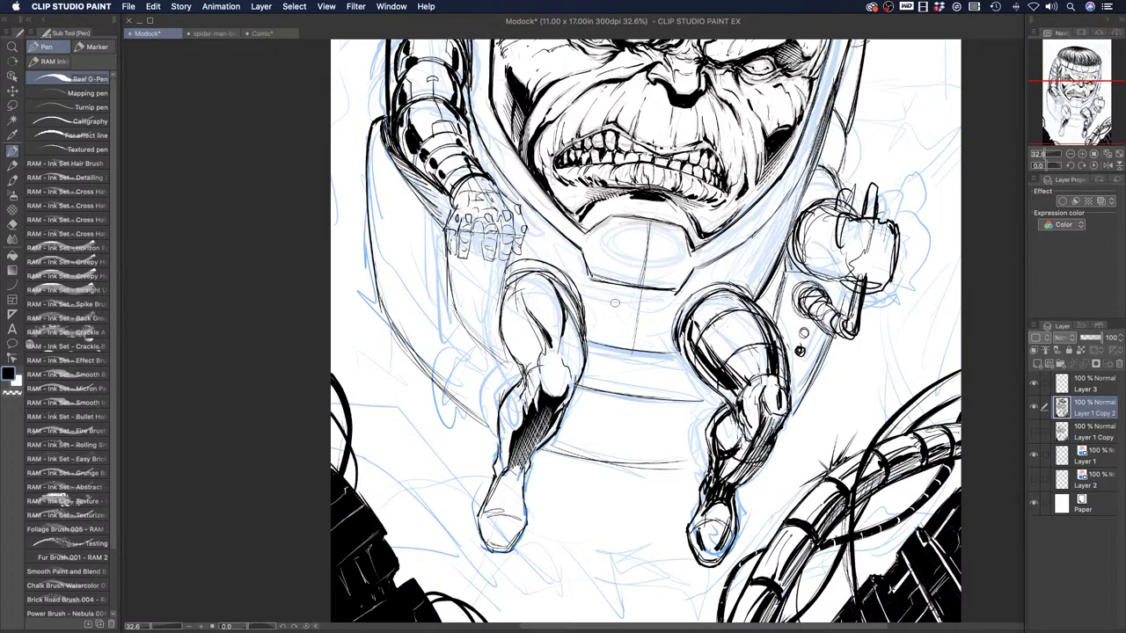
# Examine the full Modock page, then both legs up close
pyautogui.click(13, 46)
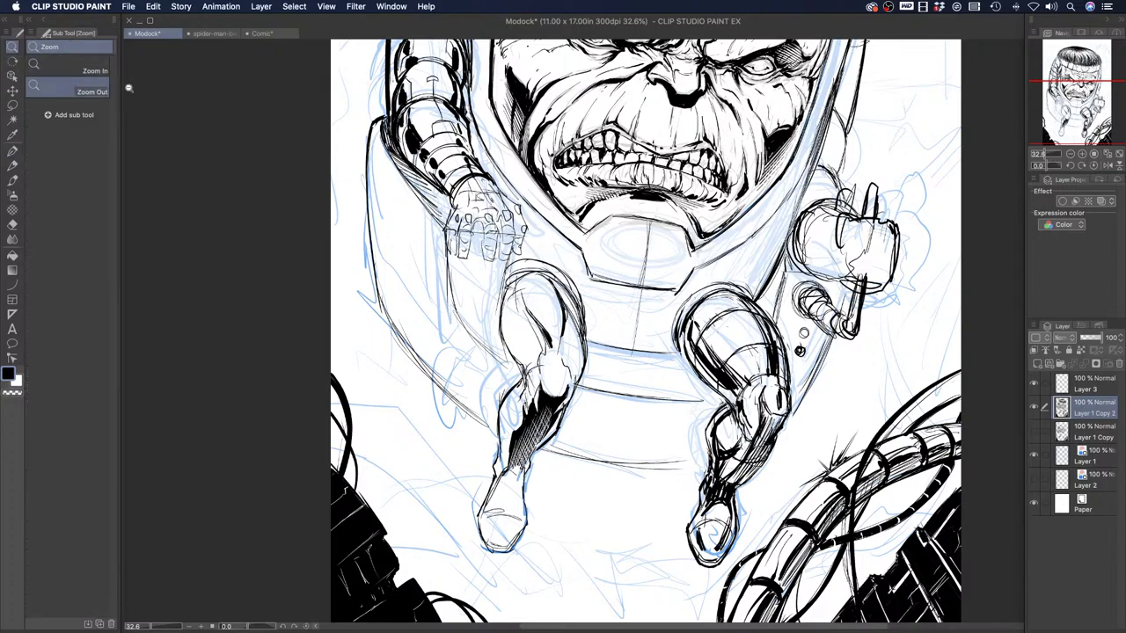
pyautogui.scroll(-5, 465, 292)
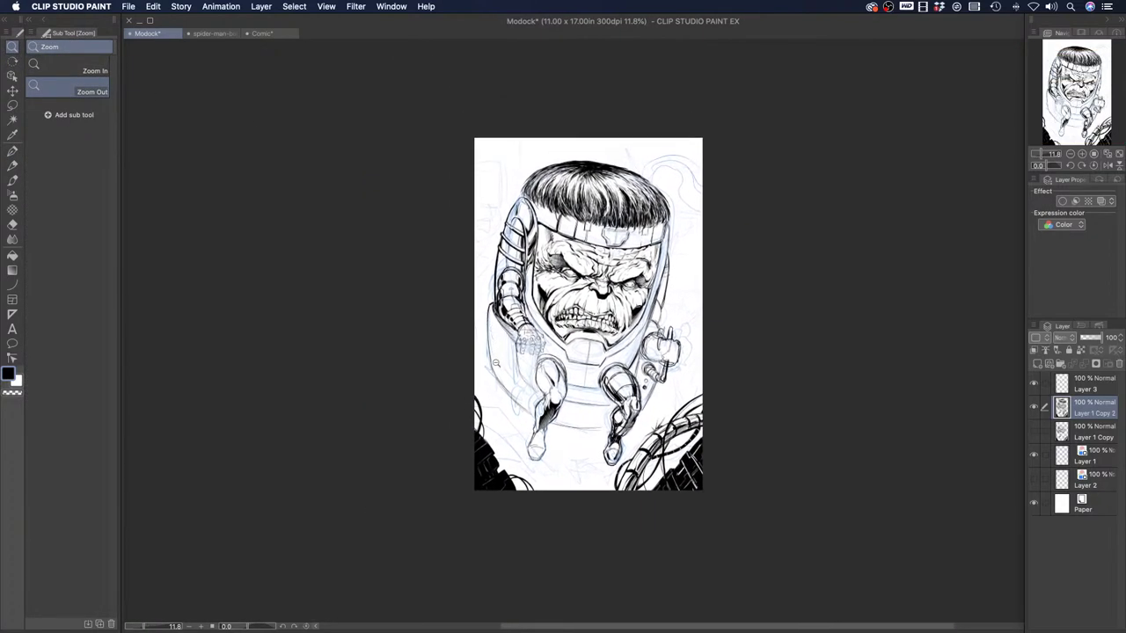
pyautogui.click(517, 386)
pyautogui.click(524, 393)
pyautogui.click(538, 389)
pyautogui.click(547, 377)
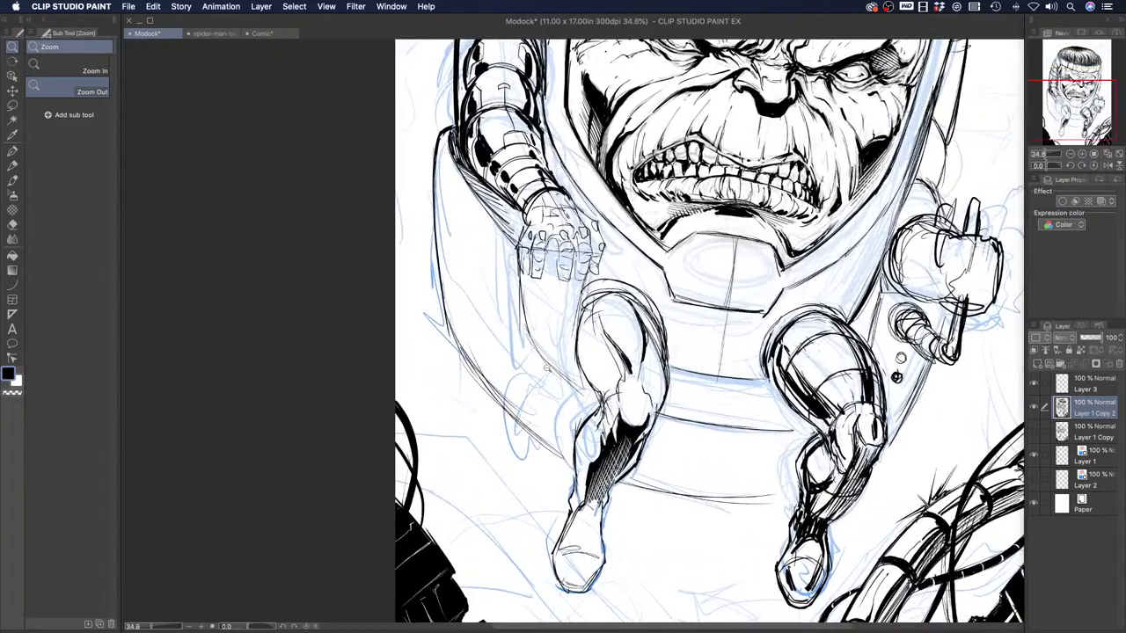
pyautogui.moveTo(563, 411); pyautogui.dragTo(561, 402)
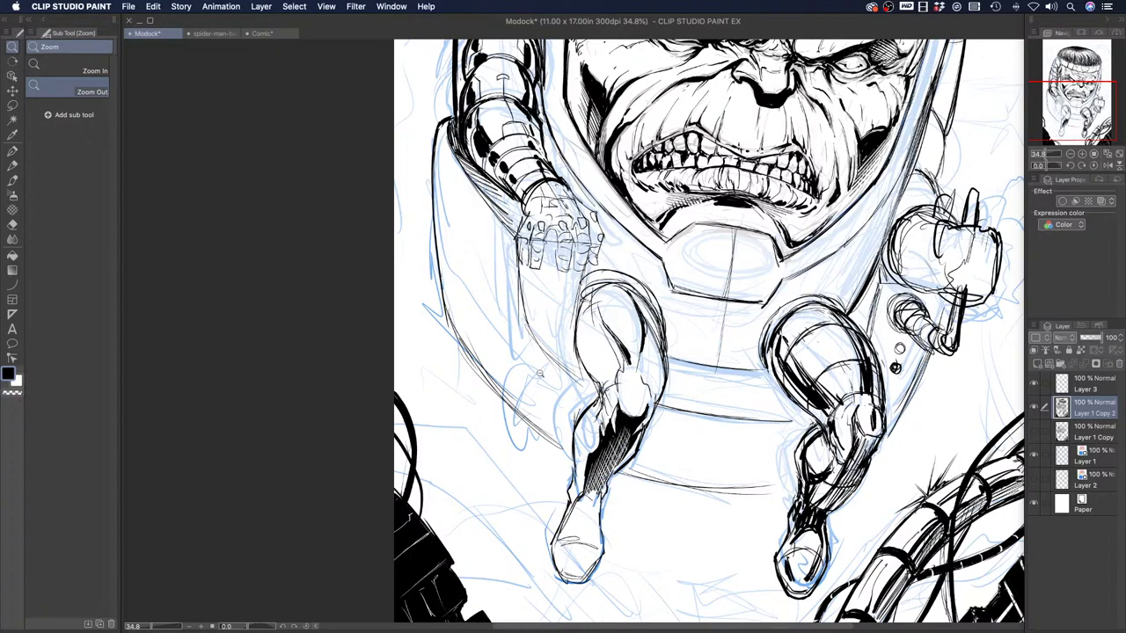
pyautogui.moveTo(586, 411); pyautogui.dragTo(558, 408)
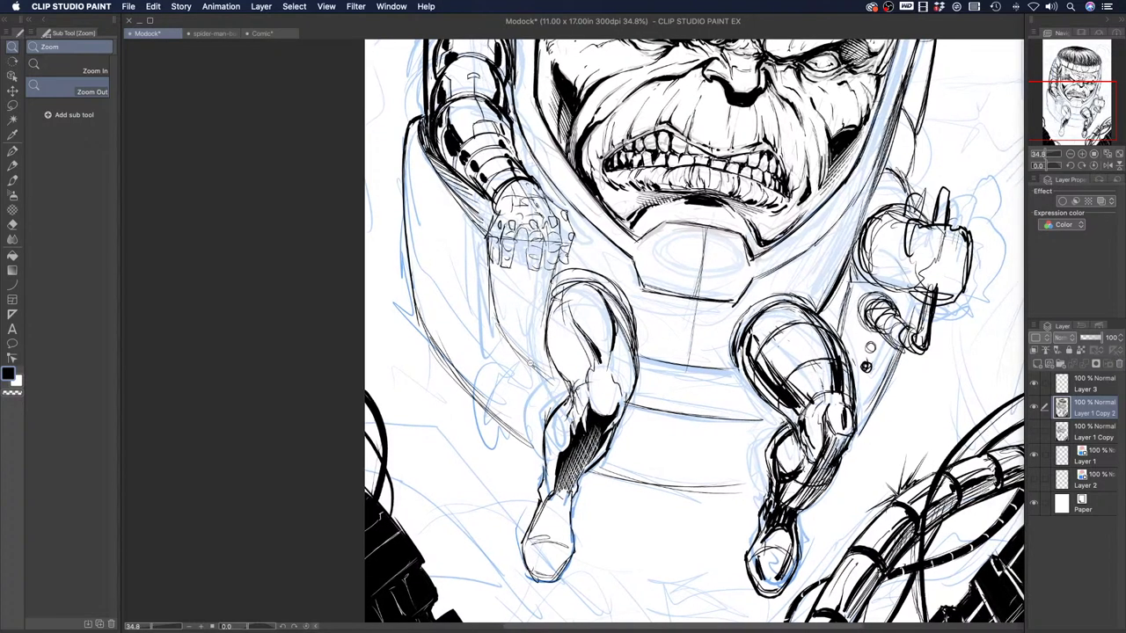
# Lasso the right leg, cut and paste it onto its own layer, and tint that layer blue with the layer colour effect
pyautogui.press('m')
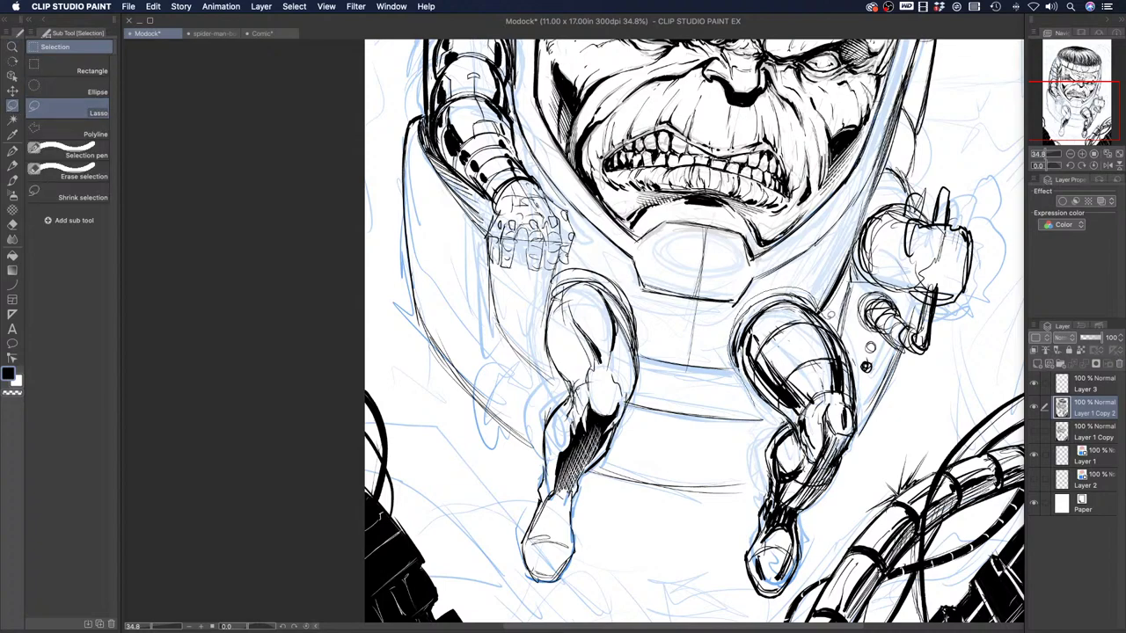
pyautogui.moveTo(851, 351)
pyautogui.mouseDown()
pyautogui.moveTo(864, 403)
pyautogui.moveTo(854, 455)
pyautogui.moveTo(781, 598)
pyautogui.moveTo(744, 518)
pyautogui.moveTo(769, 426)
pyautogui.moveTo(747, 335)
pyautogui.mouseUp()
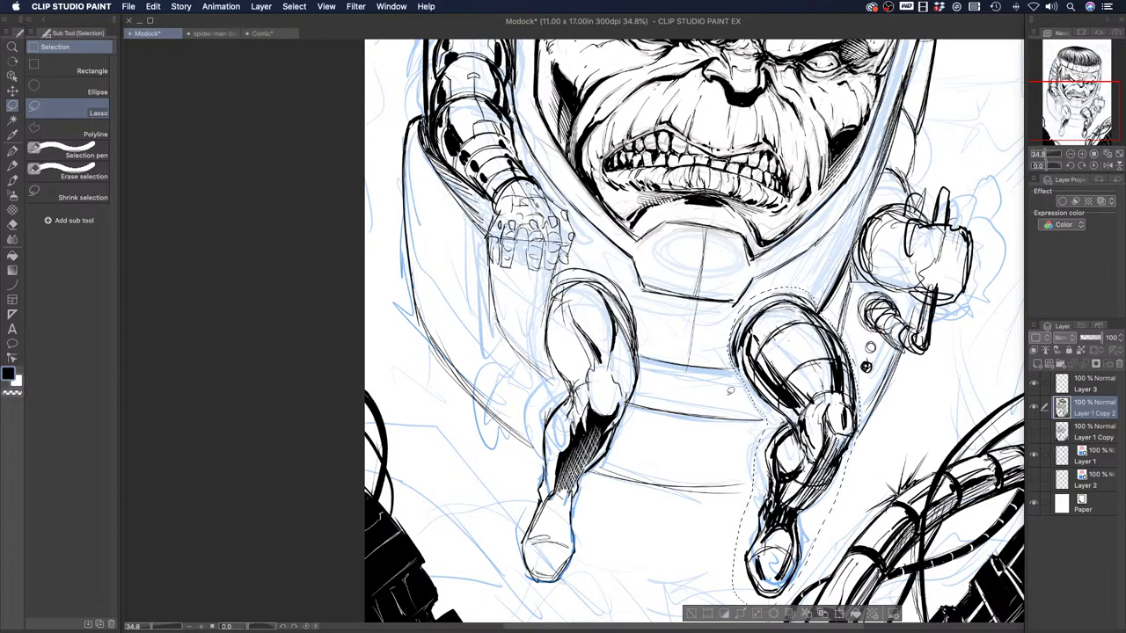
pyautogui.hotkey('ctrl', 'x')
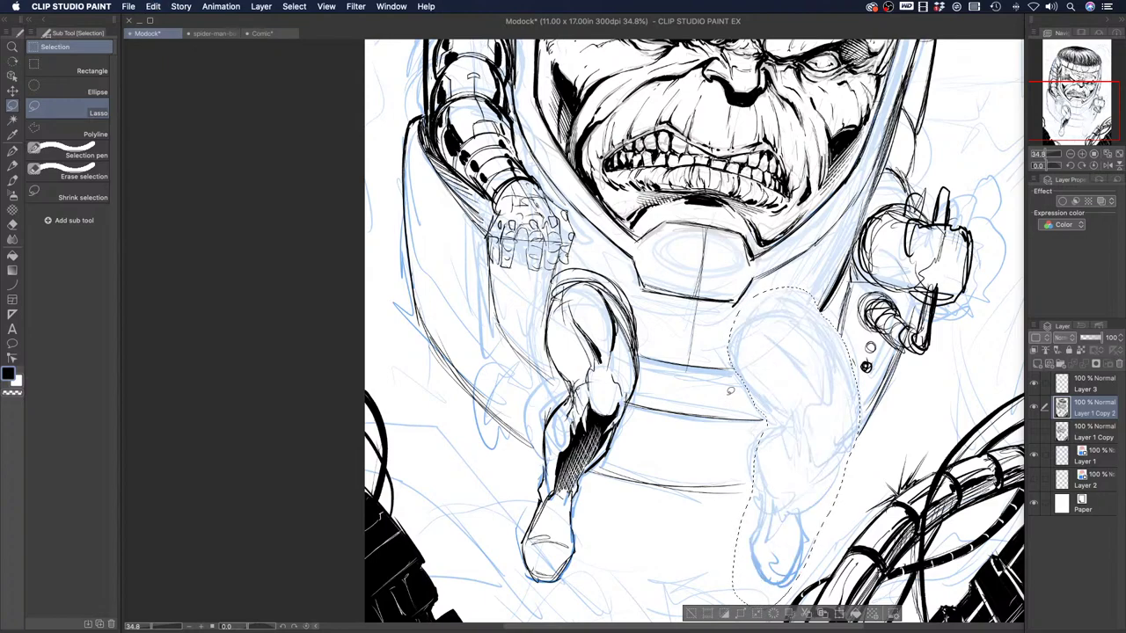
pyautogui.hotkey('ctrl', 'v')
pyautogui.press('super+d')
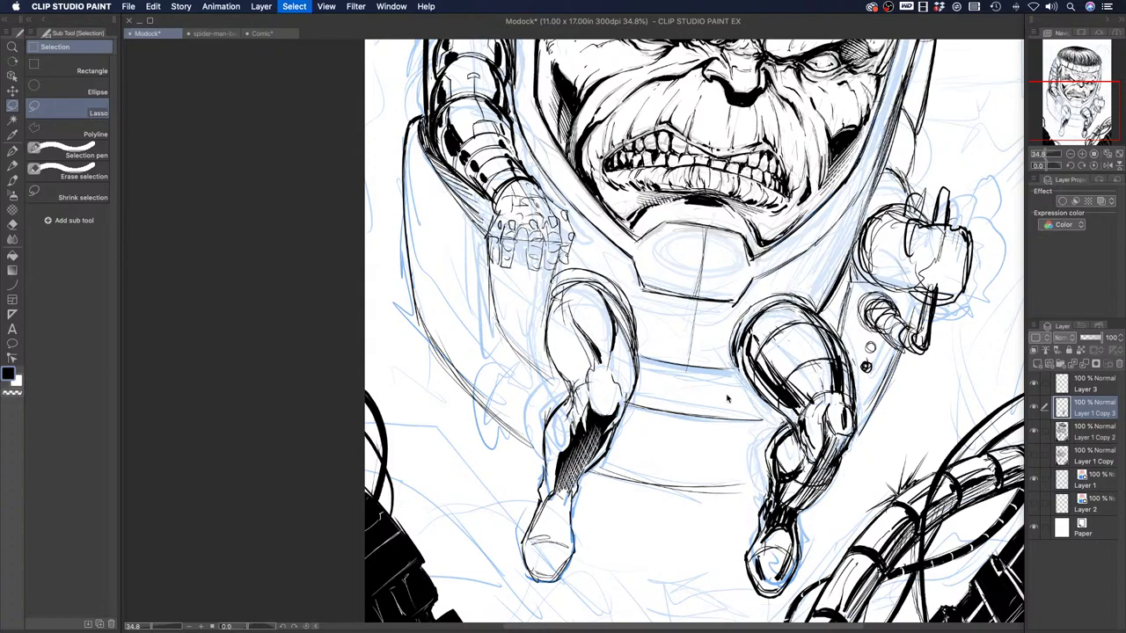
pyautogui.click(1100, 200)
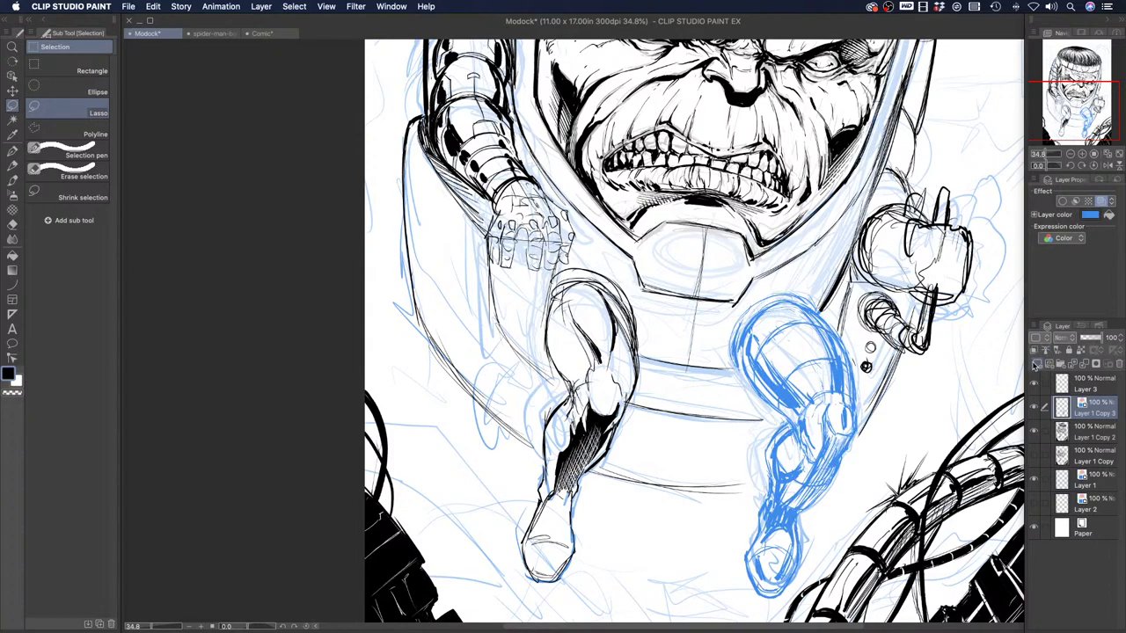
# Add a new layer above the blue leg and ink the leg's clean outer contours from thigh to boot with the Real G-Pen
pyautogui.click(1037, 364)
pyautogui.click(13, 47)
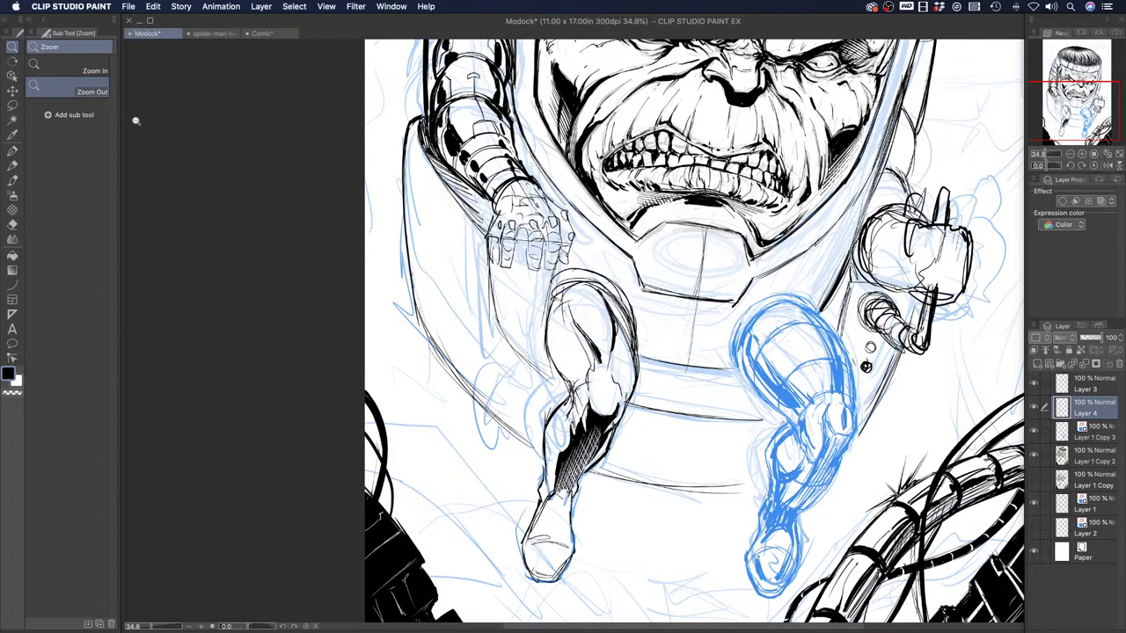
pyautogui.scroll(3, 757, 502)
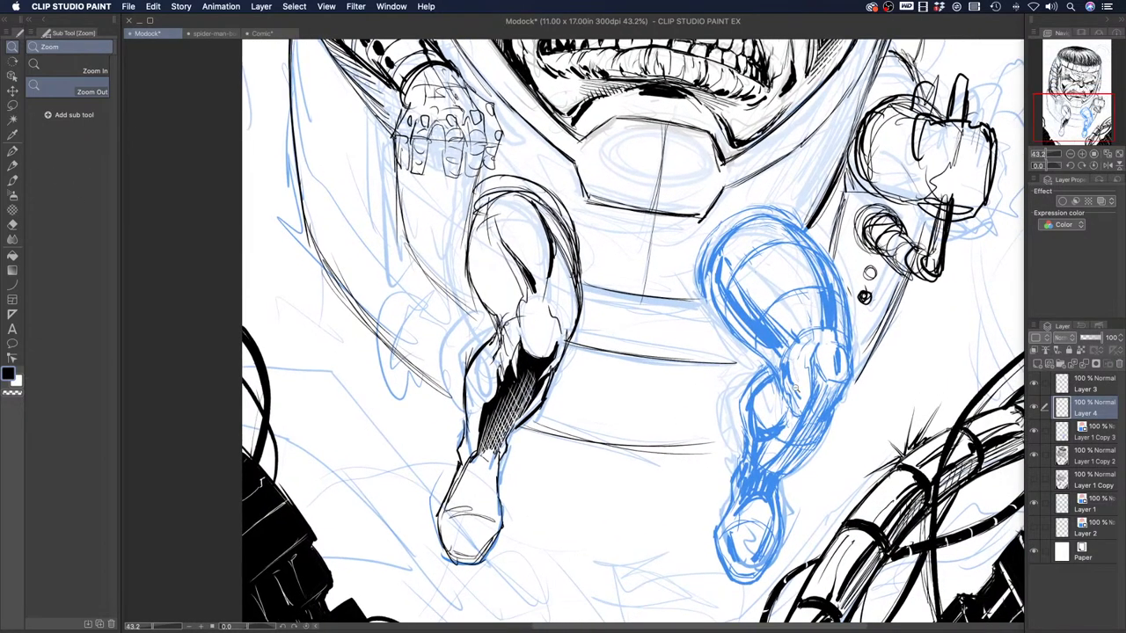
pyautogui.click(13, 151)
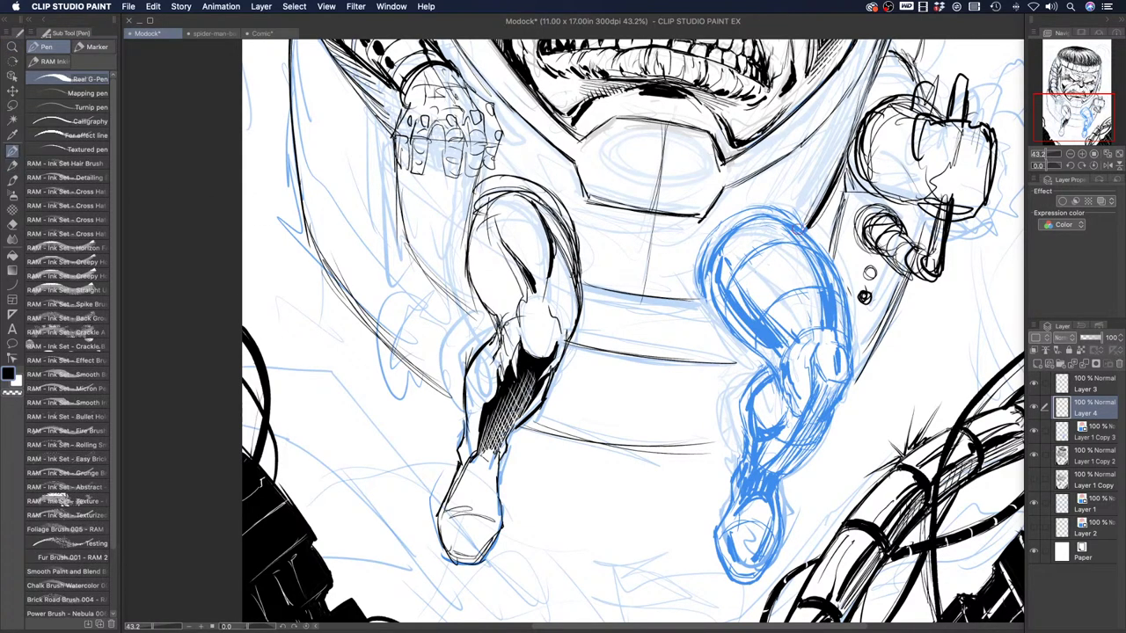
pyautogui.moveTo(796, 226)
pyautogui.mouseDown()
pyautogui.moveTo(831, 264)
pyautogui.moveTo(846, 326)
pyautogui.mouseUp()
pyautogui.moveTo(837, 278)
pyautogui.mouseDown()
pyautogui.moveTo(850, 384)
pyautogui.moveTo(831, 409)
pyautogui.mouseUp()
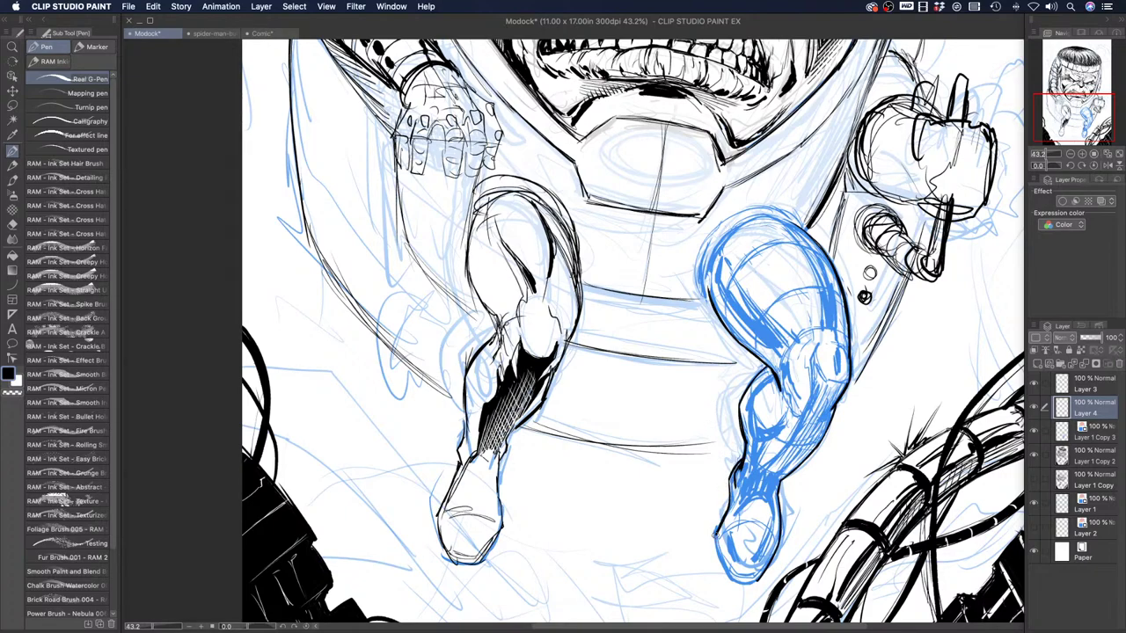
pyautogui.moveTo(720, 543)
pyautogui.mouseDown()
pyautogui.moveTo(728, 572)
pyautogui.moveTo(749, 586)
pyautogui.moveTo(749, 543)
pyautogui.mouseUp()
# Ink the rounded contour around the upper end of the right thigh over the blue sketch
pyautogui.press('r')
pyautogui.moveTo(491, 300); pyautogui.dragTo(704, 263)
pyautogui.press('p')
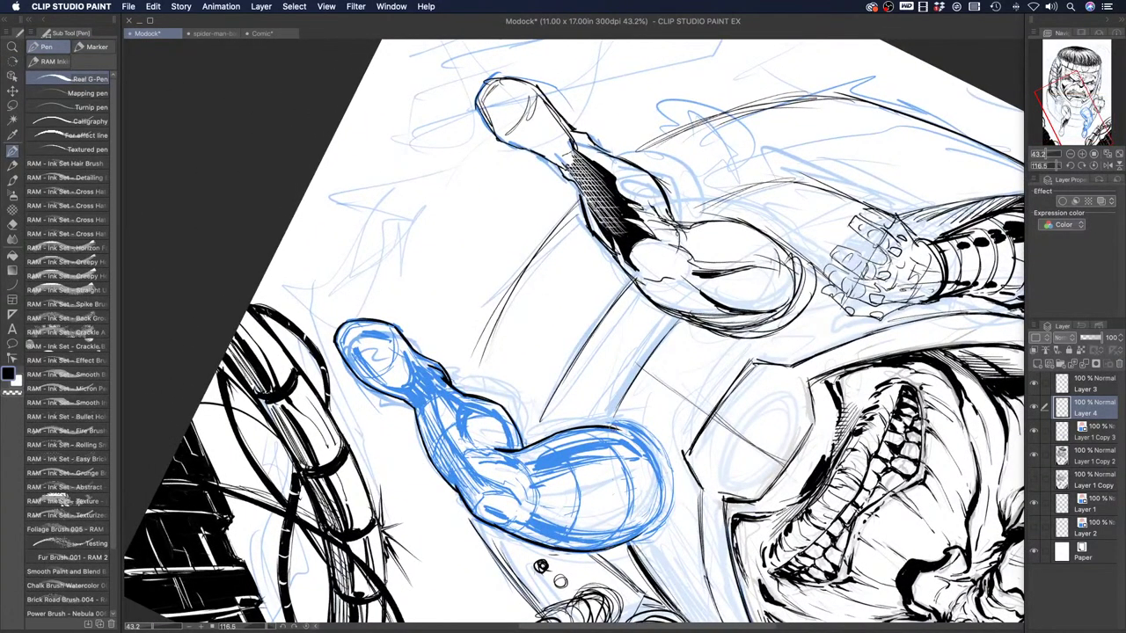
pyautogui.moveTo(660, 461); pyautogui.dragTo(654, 510)
pyautogui.press('r')
pyautogui.moveTo(580, 389); pyautogui.dragTo(602, 383)
pyautogui.moveTo(708, 502)
pyautogui.mouseDown()
pyautogui.moveTo(774, 408)
pyautogui.moveTo(791, 448)
pyautogui.mouseUp()
pyautogui.press('p')
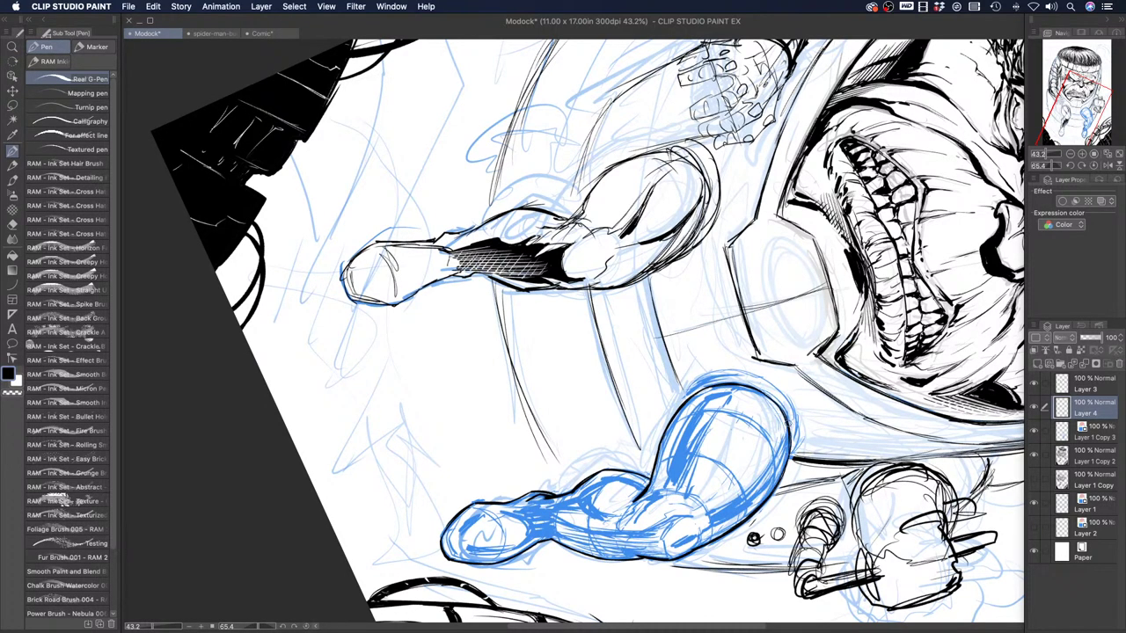
pyautogui.moveTo(787, 432); pyautogui.dragTo(780, 457)
# Ink the right calf muscle, the underside of the kneecap and the black shadow shapes down the shin to the ankle
pyautogui.press('r')
pyautogui.moveTo(467, 444)
pyautogui.mouseDown()
pyautogui.moveTo(538, 518)
pyautogui.moveTo(680, 533)
pyautogui.mouseUp()
pyautogui.press('p')
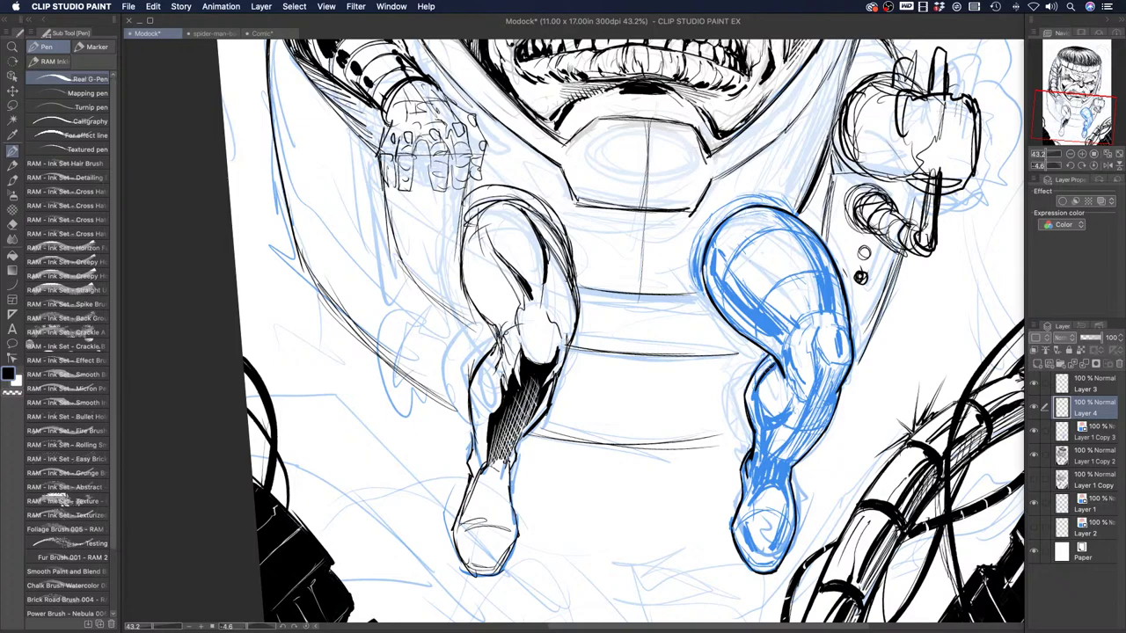
pyautogui.moveTo(754, 391); pyautogui.dragTo(761, 425)
pyautogui.moveTo(761, 424); pyautogui.dragTo(786, 409)
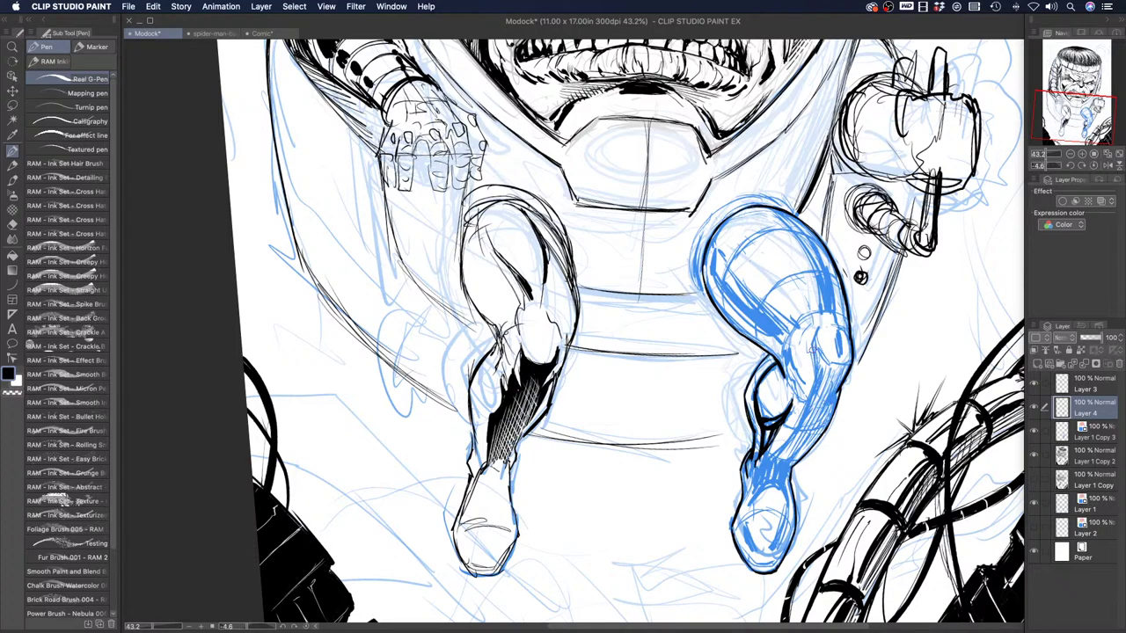
pyautogui.moveTo(816, 344)
pyautogui.mouseDown()
pyautogui.moveTo(826, 364)
pyautogui.moveTo(848, 359)
pyautogui.moveTo(821, 375)
pyautogui.moveTo(817, 357)
pyautogui.moveTo(849, 373)
pyautogui.moveTo(834, 387)
pyautogui.moveTo(817, 366)
pyautogui.mouseUp()
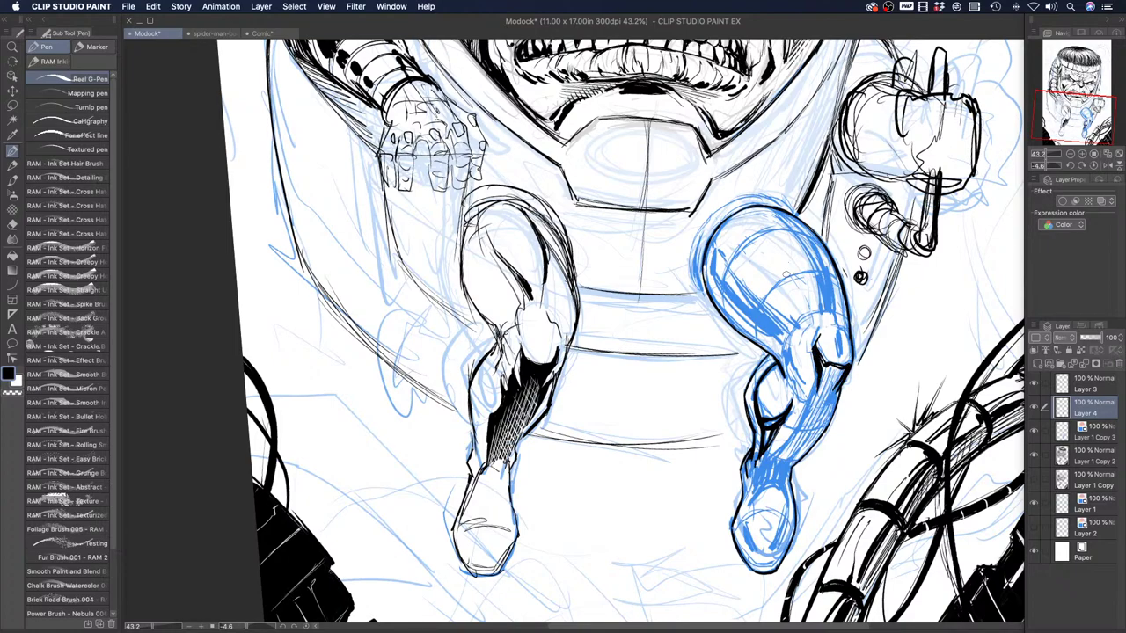
pyautogui.moveTo(758, 402); pyautogui.dragTo(767, 421)
pyautogui.moveTo(714, 401); pyautogui.dragTo(711, 420)
pyautogui.moveTo(816, 388)
pyautogui.mouseDown()
pyautogui.moveTo(814, 418)
pyautogui.moveTo(824, 419)
pyautogui.moveTo(800, 426)
pyautogui.mouseUp()
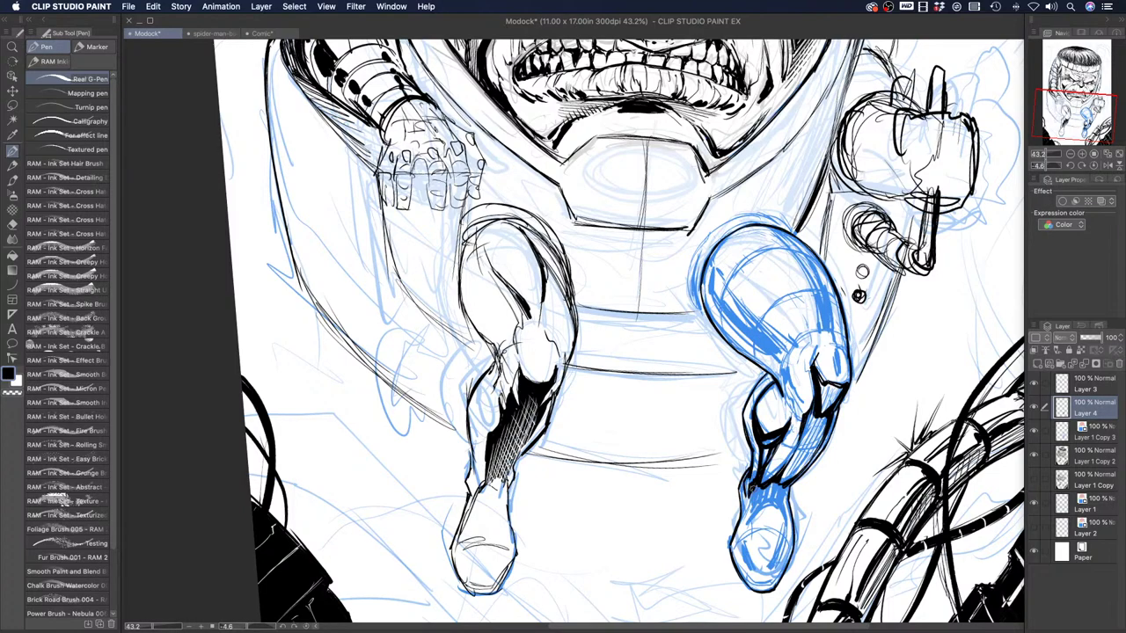
pyautogui.moveTo(753, 489); pyautogui.dragTo(745, 524)
# Check the new right leg inks against the whole page, then return to a close view of the legs
pyautogui.click(12, 48)
pyautogui.click(406, 193)
pyautogui.click(387, 180)
pyautogui.moveTo(370, 171); pyautogui.dragTo(418, 297)
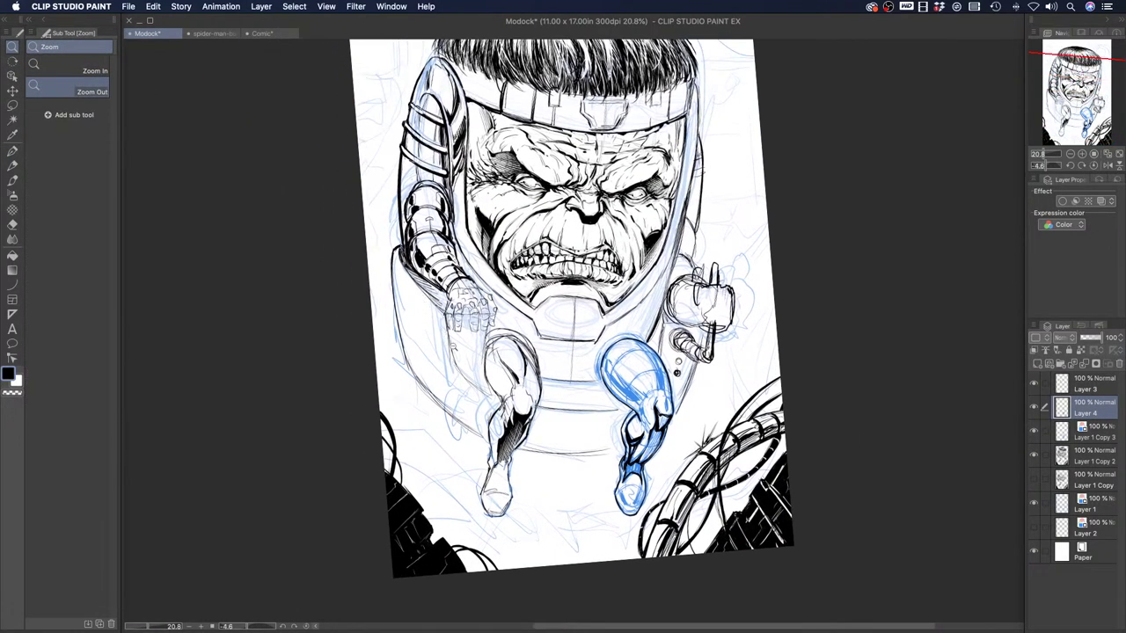
pyautogui.click(455, 350)
pyautogui.click(454, 348)
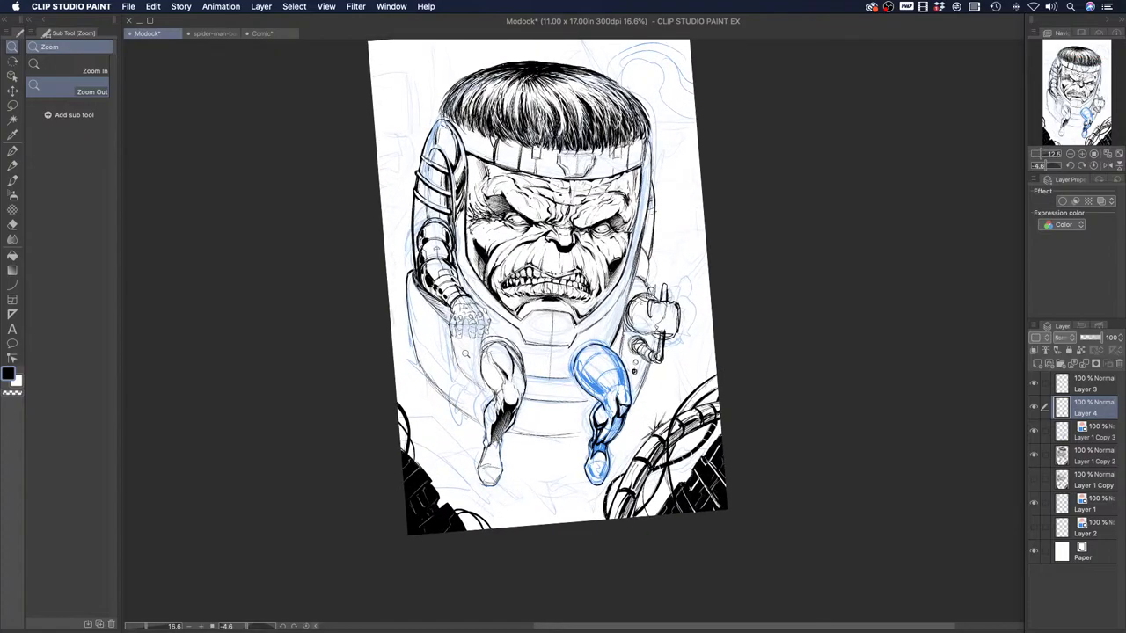
pyautogui.scroll(2, 458, 366)
pyautogui.moveTo(569, 523); pyautogui.dragTo(576, 505)
pyautogui.scroll(3, 615, 542)
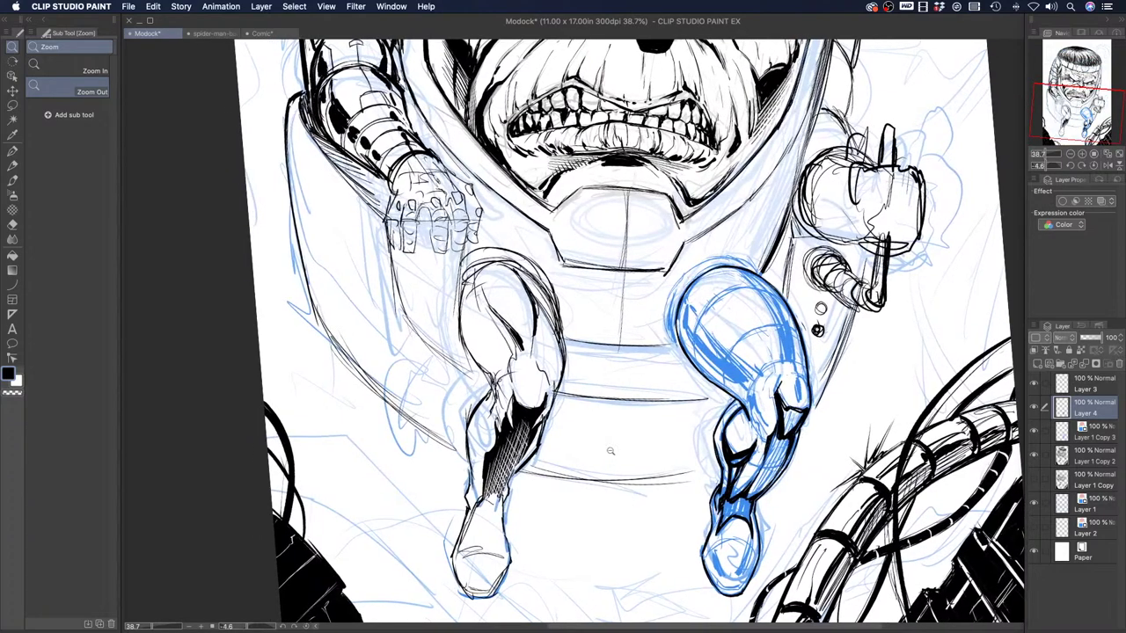
# Fill the right ankle with solid black and ink the shadow contours inside the boot
pyautogui.click(12, 150)
pyautogui.moveTo(723, 499)
pyautogui.mouseDown()
pyautogui.moveTo(720, 524)
pyautogui.moveTo(740, 517)
pyautogui.moveTo(750, 527)
pyautogui.moveTo(732, 503)
pyautogui.mouseUp()
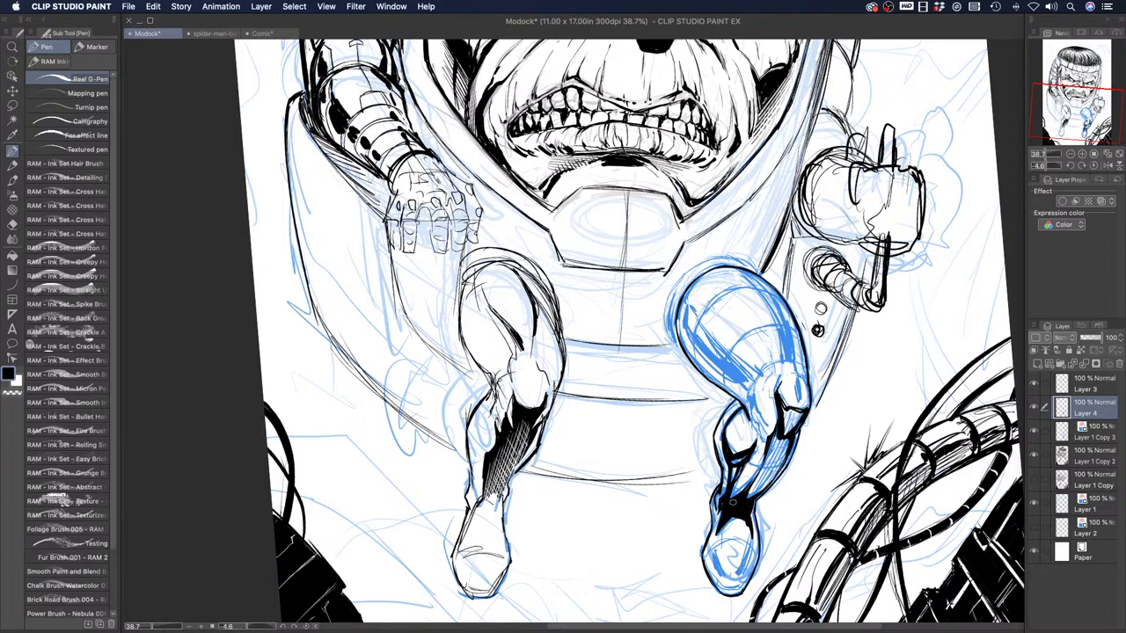
pyautogui.moveTo(752, 540)
pyautogui.mouseDown()
pyautogui.moveTo(739, 582)
pyautogui.moveTo(718, 587)
pyautogui.moveTo(706, 556)
pyautogui.moveTo(715, 535)
pyautogui.mouseUp()
pyautogui.moveTo(627, 366); pyautogui.dragTo(632, 380)
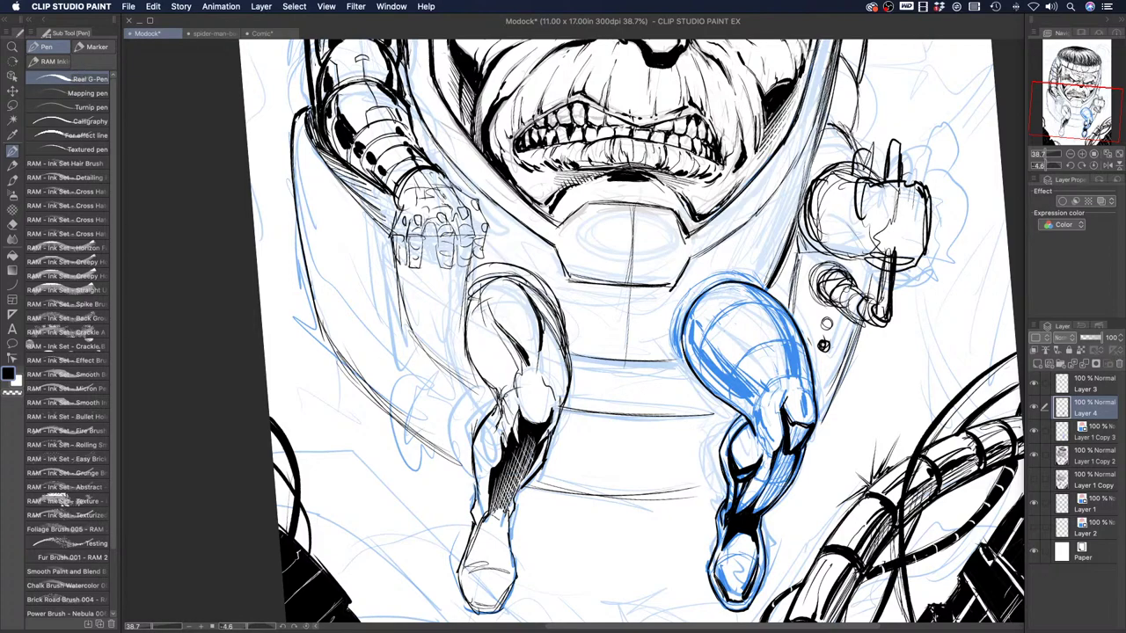
# Lower the blue leg layer's opacity to 54%, then reselect Layer 4 and compare the drawing with its inks hidden and shown
pyautogui.click(1081, 427)
pyautogui.moveTo(1099, 337); pyautogui.dragTo(1091, 338)
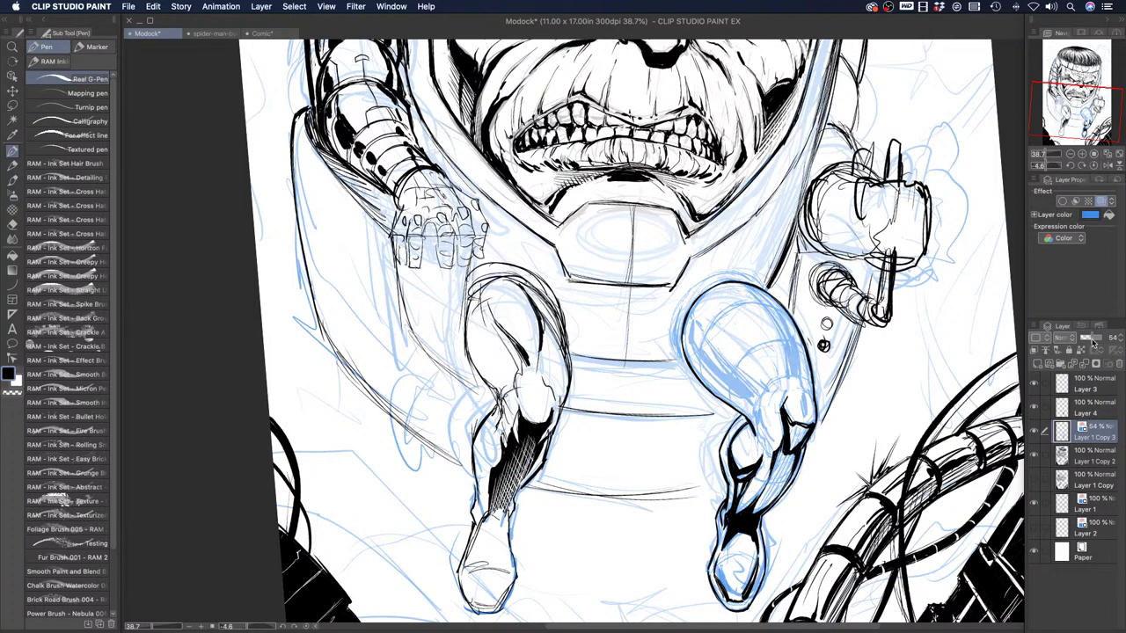
pyautogui.click(1092, 407)
pyautogui.click(1035, 408)
pyautogui.click(1035, 408)
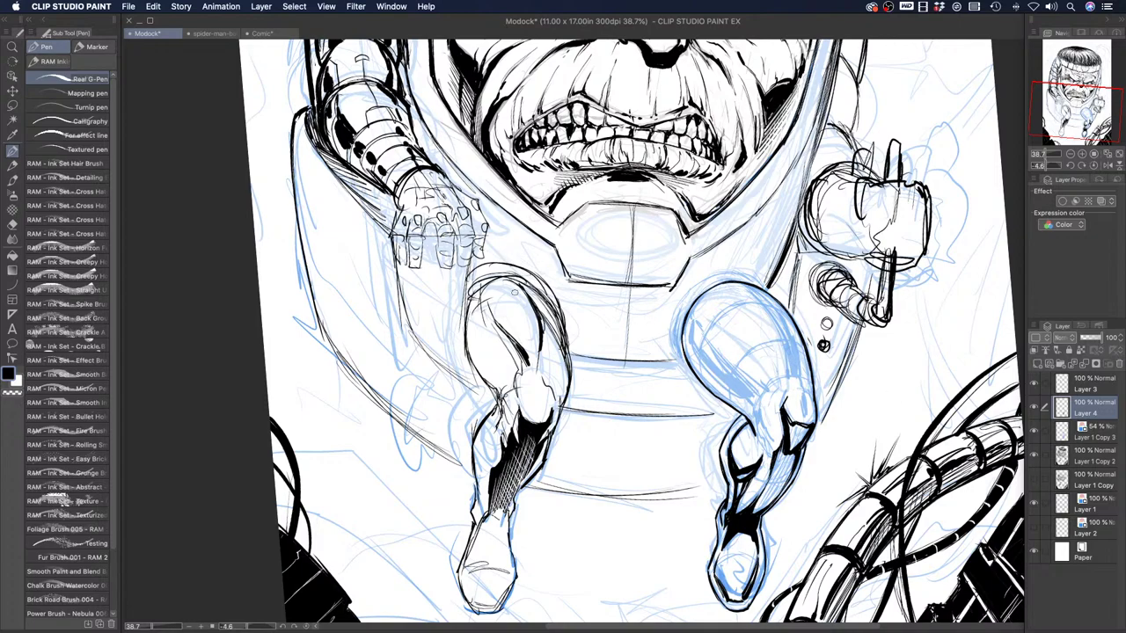
# Ink a tapered solid black shadow down the outer side of the right thigh to the knee
pyautogui.hotkey('ctrl', 'space')
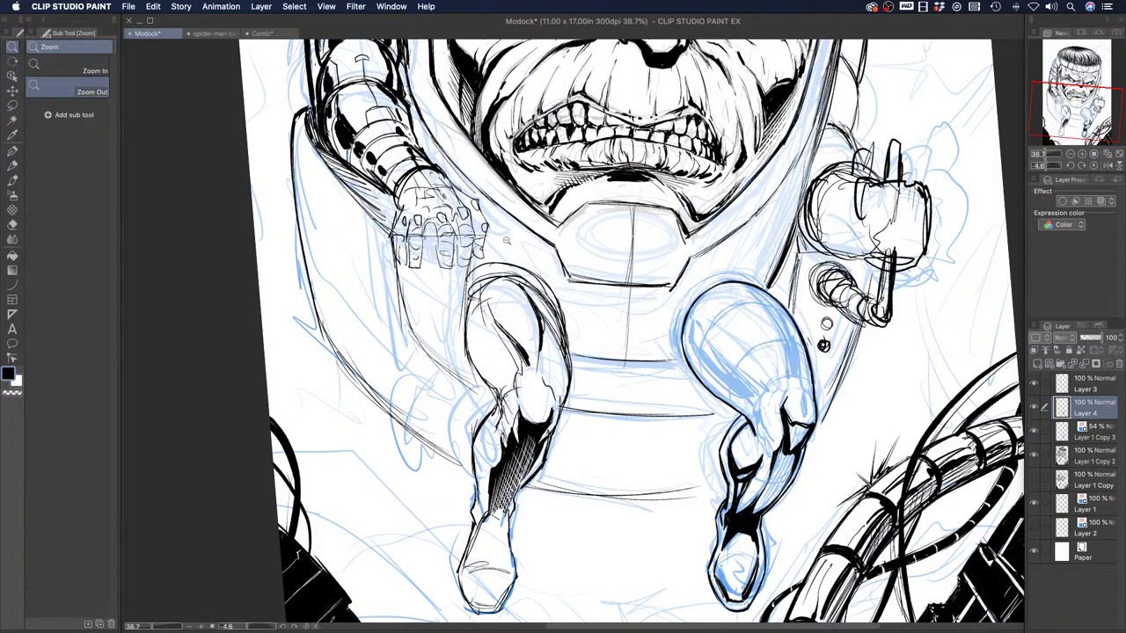
pyautogui.click(744, 356)
pyautogui.click(747, 353)
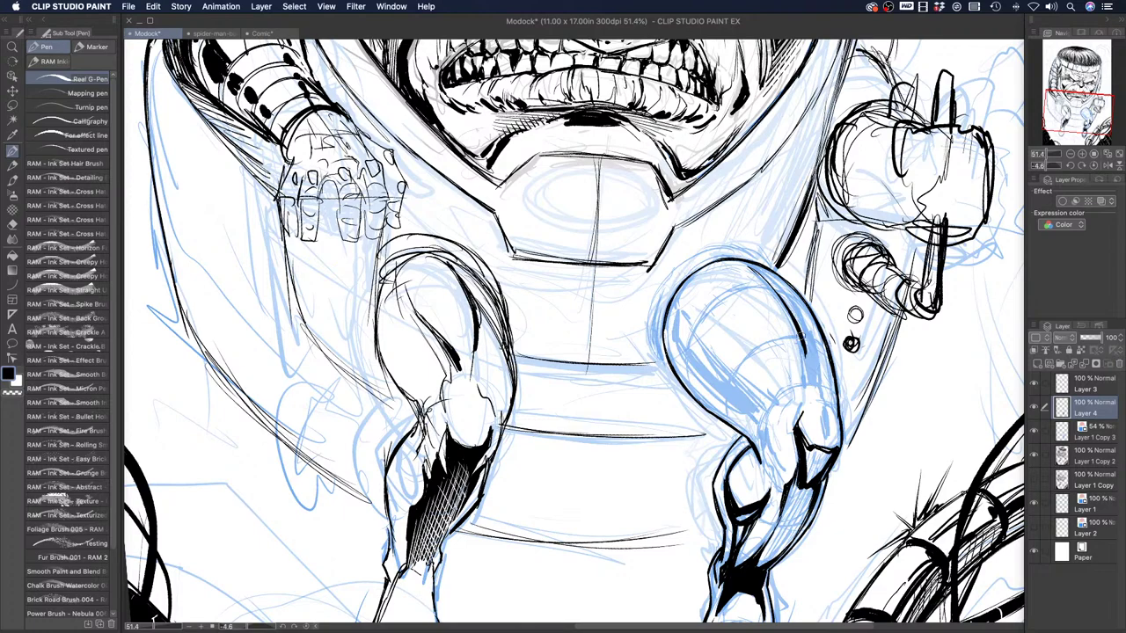
pyautogui.moveTo(808, 385); pyautogui.dragTo(791, 303)
pyautogui.moveTo(807, 348); pyautogui.dragTo(789, 298)
pyautogui.moveTo(793, 303); pyautogui.dragTo(812, 382)
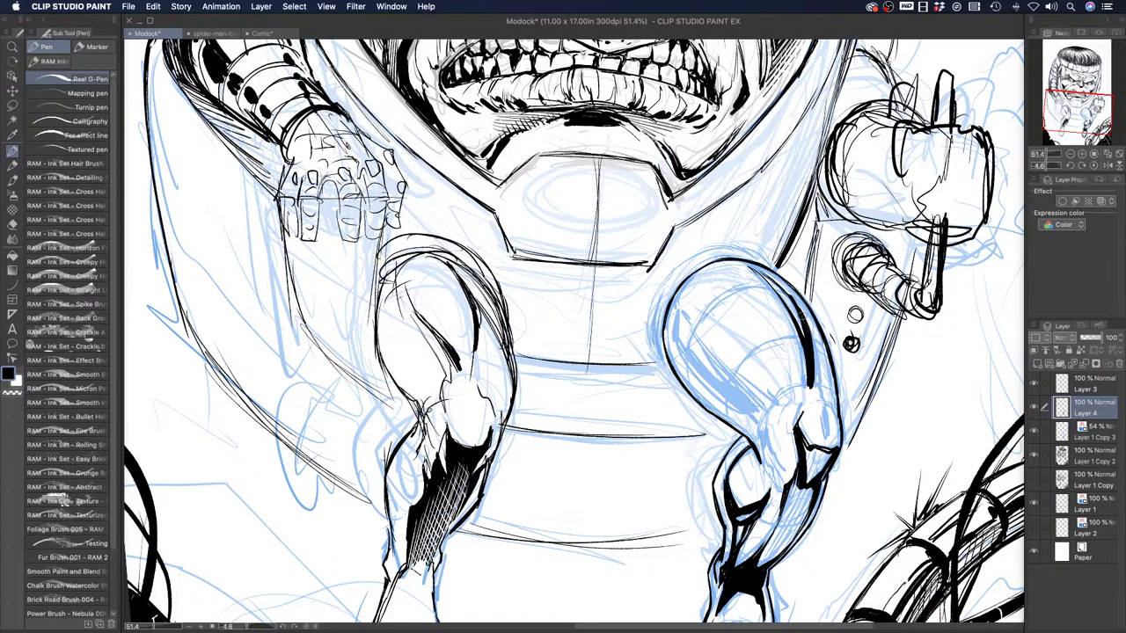
# Ink feathered shadow strokes beside the right thigh's outer black shadow and begin a tapered shadow along its inner lower edge
pyautogui.moveTo(806, 329)
pyautogui.mouseDown()
pyautogui.moveTo(819, 384)
pyautogui.moveTo(806, 319)
pyautogui.moveTo(821, 390)
pyautogui.mouseUp()
pyautogui.moveTo(819, 351)
pyautogui.mouseDown()
pyautogui.moveTo(816, 336)
pyautogui.moveTo(834, 441)
pyautogui.mouseUp()
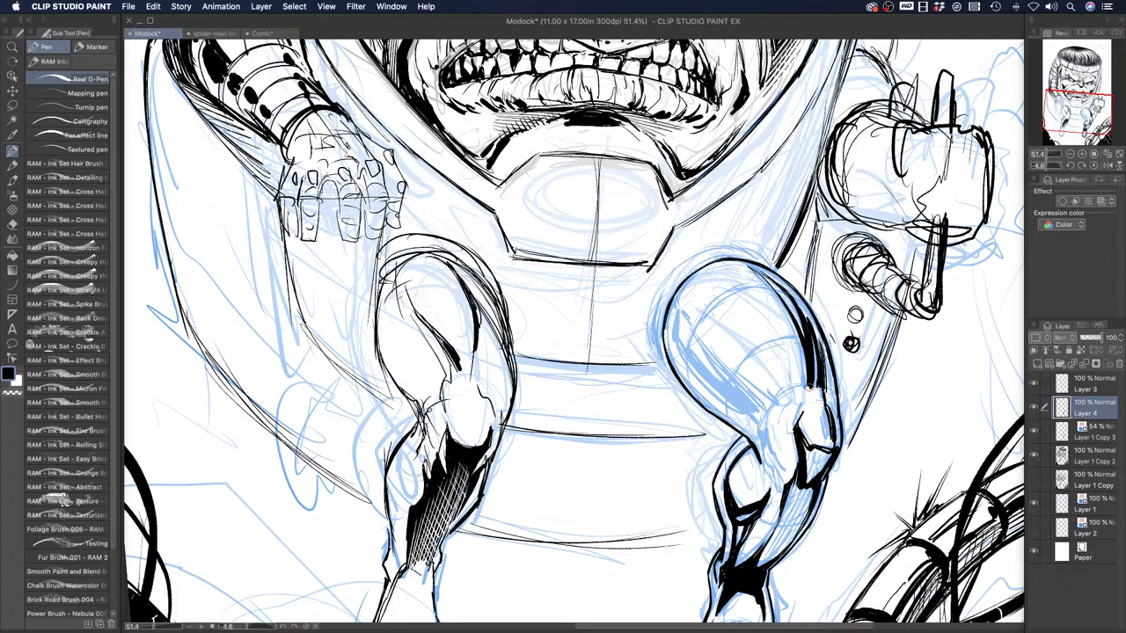
pyautogui.moveTo(783, 309); pyautogui.dragTo(802, 384)
pyautogui.moveTo(691, 334); pyautogui.dragTo(748, 406)
pyautogui.moveTo(715, 364); pyautogui.dragTo(746, 405)
pyautogui.moveTo(732, 385); pyautogui.dragTo(755, 410)
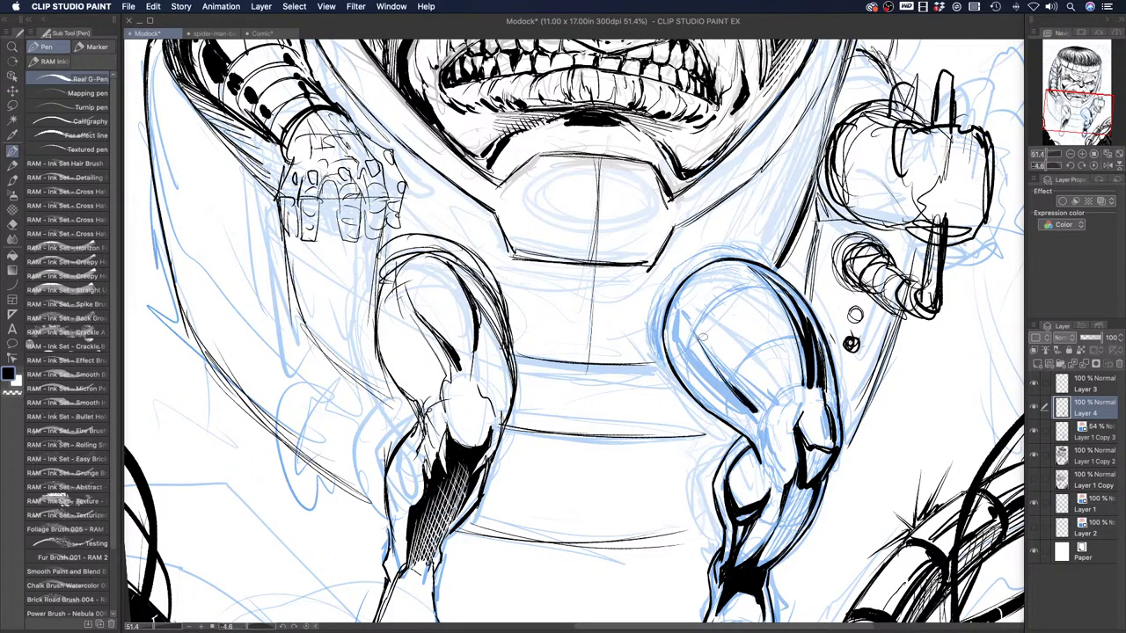
# Build up the black shadow along the right thigh's inner side with tapered, feathered strokes running into the knee
pyautogui.press('r')
pyautogui.moveTo(534, 373); pyautogui.dragTo(632, 339)
pyautogui.moveTo(357, 301); pyautogui.dragTo(501, 444)
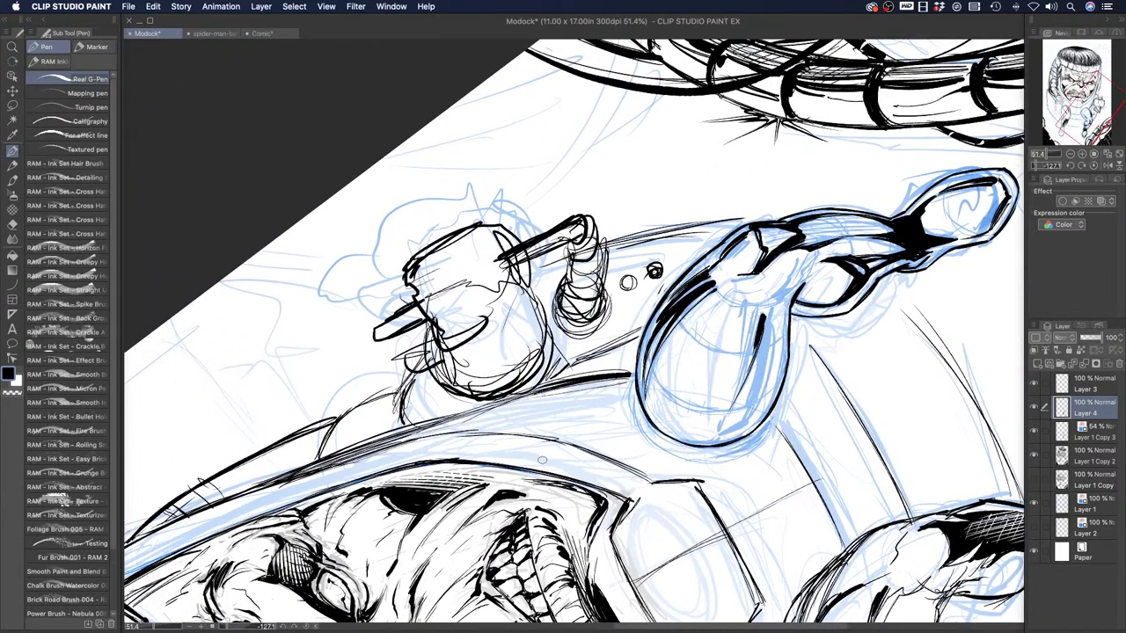
pyautogui.moveTo(764, 315)
pyautogui.mouseDown()
pyautogui.moveTo(746, 408)
pyautogui.moveTo(774, 307)
pyautogui.moveTo(763, 396)
pyautogui.moveTo(738, 434)
pyautogui.mouseUp()
pyautogui.moveTo(765, 392)
pyautogui.mouseDown()
pyautogui.moveTo(737, 433)
pyautogui.moveTo(757, 400)
pyautogui.mouseUp()
pyautogui.moveTo(749, 361)
pyautogui.mouseDown()
pyautogui.moveTo(753, 348)
pyautogui.moveTo(744, 378)
pyautogui.mouseUp()
pyautogui.moveTo(758, 327); pyautogui.dragTo(741, 387)
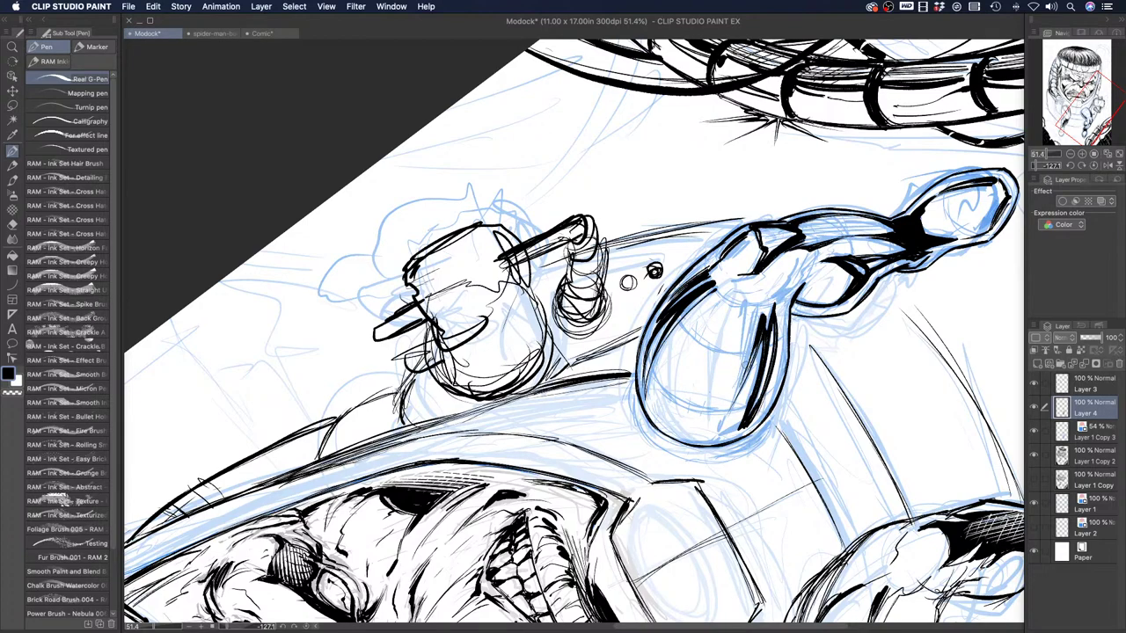
pyautogui.moveTo(761, 313)
pyautogui.mouseDown()
pyautogui.moveTo(736, 378)
pyautogui.moveTo(761, 327)
pyautogui.mouseUp()
pyautogui.moveTo(753, 269); pyautogui.dragTo(746, 278)
pyautogui.moveTo(752, 332); pyautogui.dragTo(727, 412)
pyautogui.moveTo(749, 364)
pyautogui.mouseDown()
pyautogui.moveTo(729, 406)
pyautogui.moveTo(758, 332)
pyautogui.mouseUp()
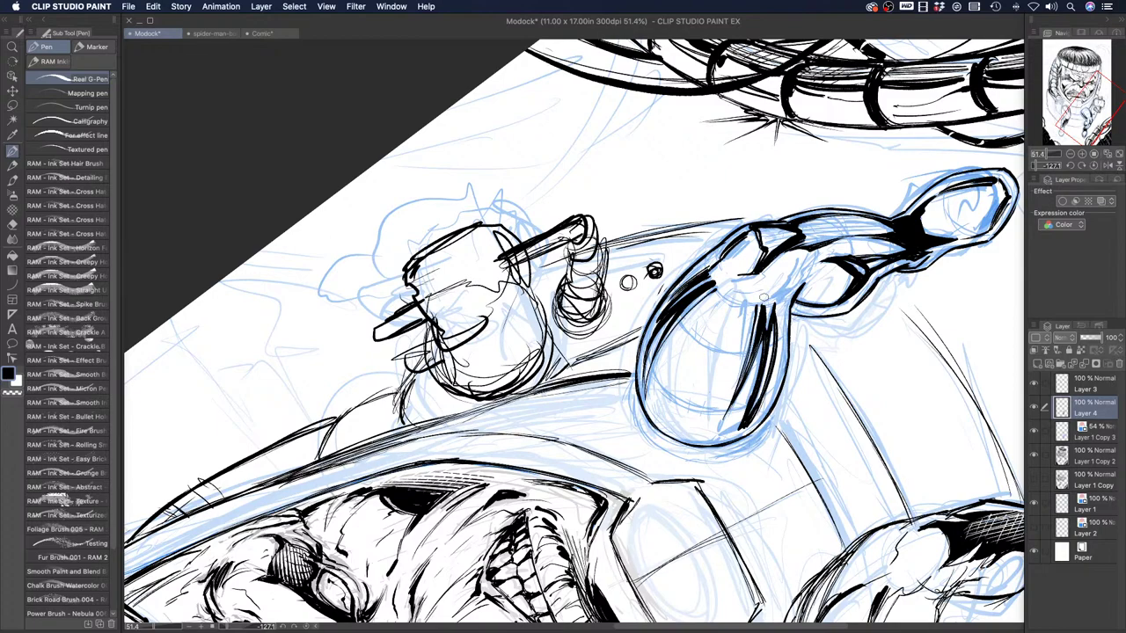
pyautogui.moveTo(776, 304); pyautogui.dragTo(784, 293)
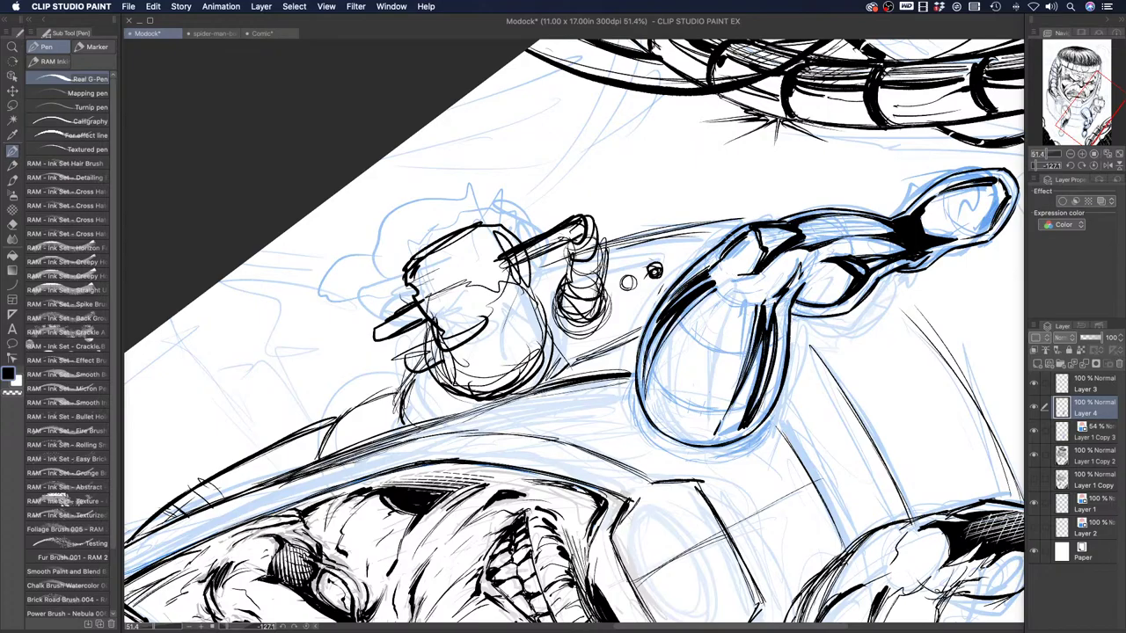
# Hatch the shadow areas under the right knee and down the outer side of the calf
pyautogui.hotkey('shift', 'space')
pyautogui.moveTo(475, 347); pyautogui.dragTo(681, 196)
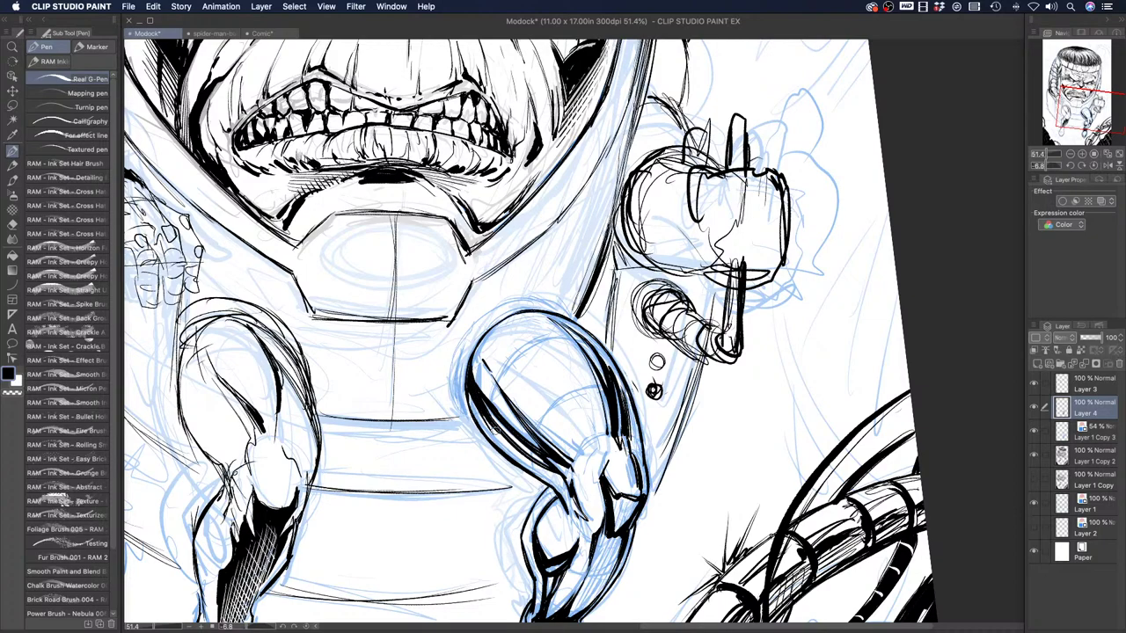
pyautogui.moveTo(495, 434); pyautogui.dragTo(517, 459)
pyautogui.moveTo(426, 447); pyautogui.dragTo(440, 389)
pyautogui.scroll(-2, 439, 389)
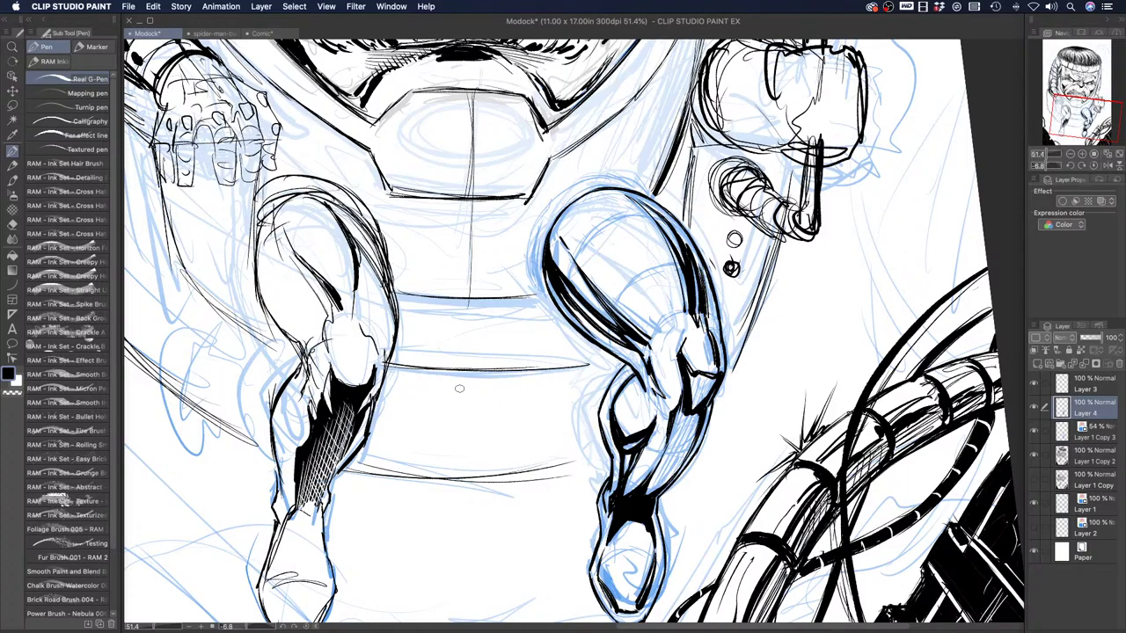
pyautogui.hotkey('shift', 'space')
pyautogui.moveTo(502, 420); pyautogui.dragTo(574, 462)
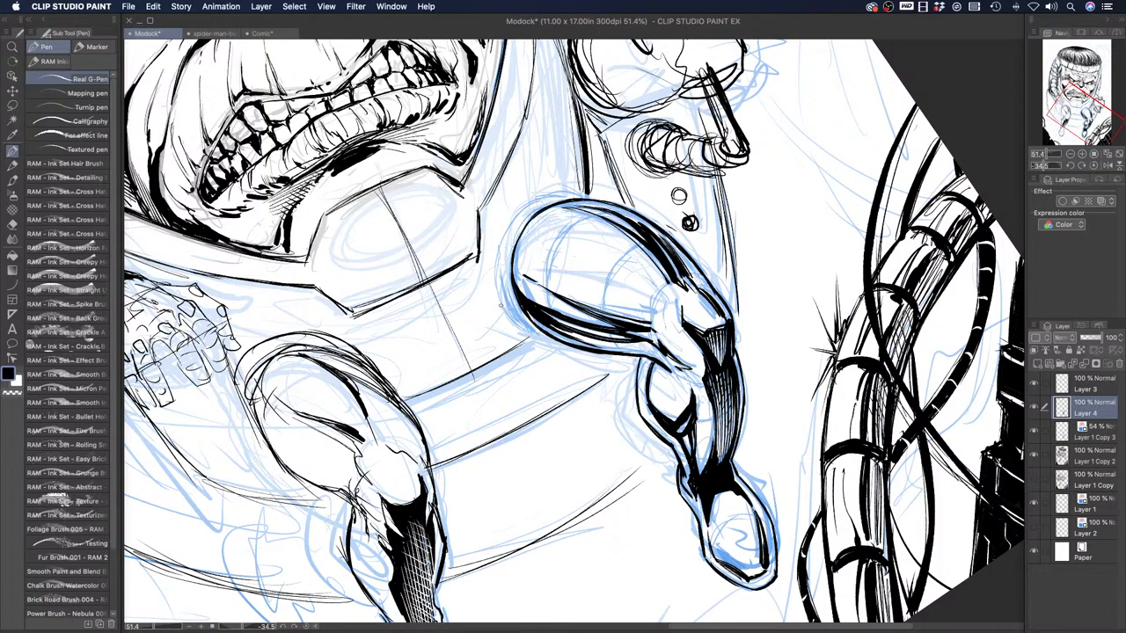
# Examine the shaded right leg against the left leg and the rest of the figure at a reduced zoom
pyautogui.doubleClick(13, 59)
pyautogui.click(12, 48)
pyautogui.moveTo(497, 240); pyautogui.dragTo(440, 209)
pyautogui.moveTo(516, 377); pyautogui.dragTo(657, 454)
pyautogui.moveTo(598, 422); pyautogui.dragTo(541, 393)
pyautogui.moveTo(508, 387); pyautogui.dragTo(582, 418)
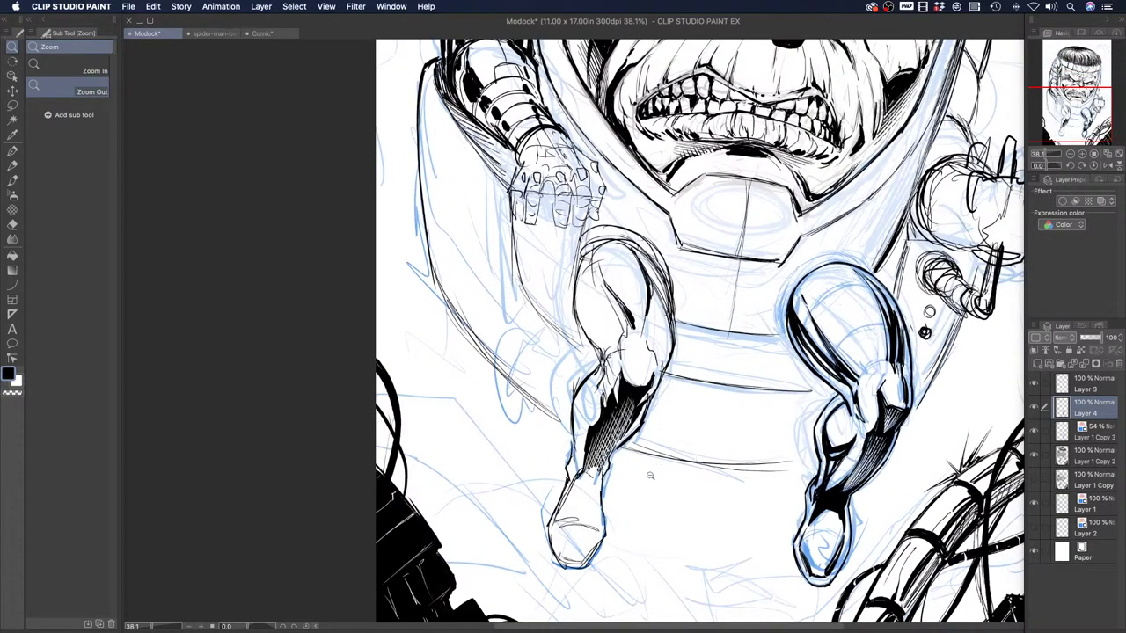
pyautogui.hotkey('shift', 'space')
pyautogui.moveTo(638, 495); pyautogui.dragTo(446, 331)
pyautogui.hotkey('alt', 'space')
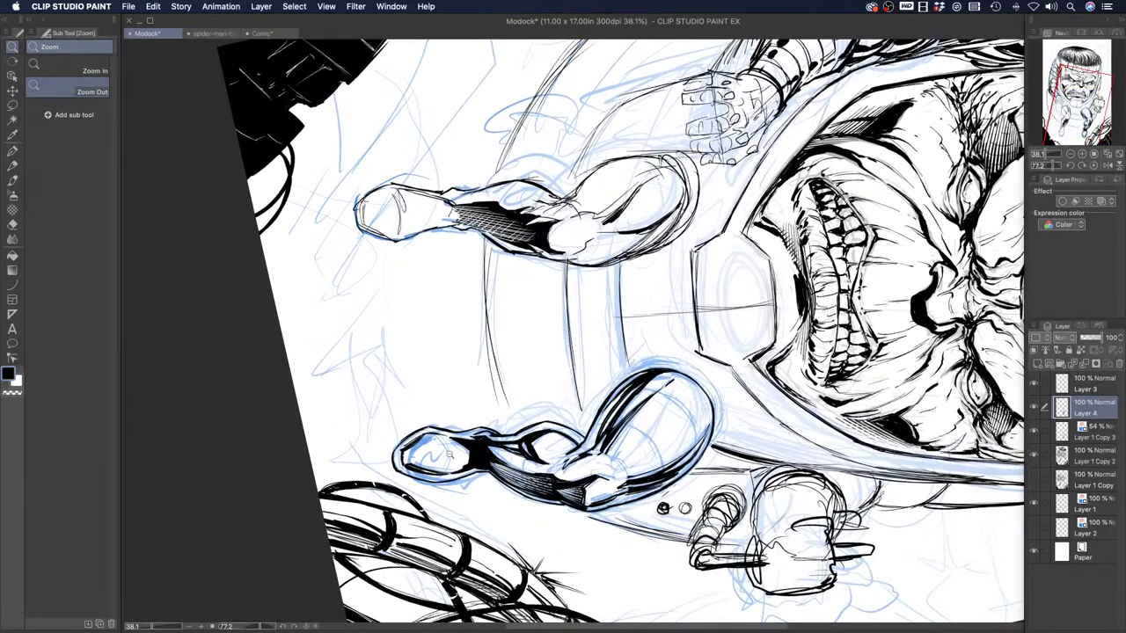
# Choose the Curve figure tool and add a new layer above Layer 4 for the right leg's contour lines
pyautogui.moveTo(430, 499); pyautogui.dragTo(455, 509)
pyautogui.scroll(-1, 455, 508)
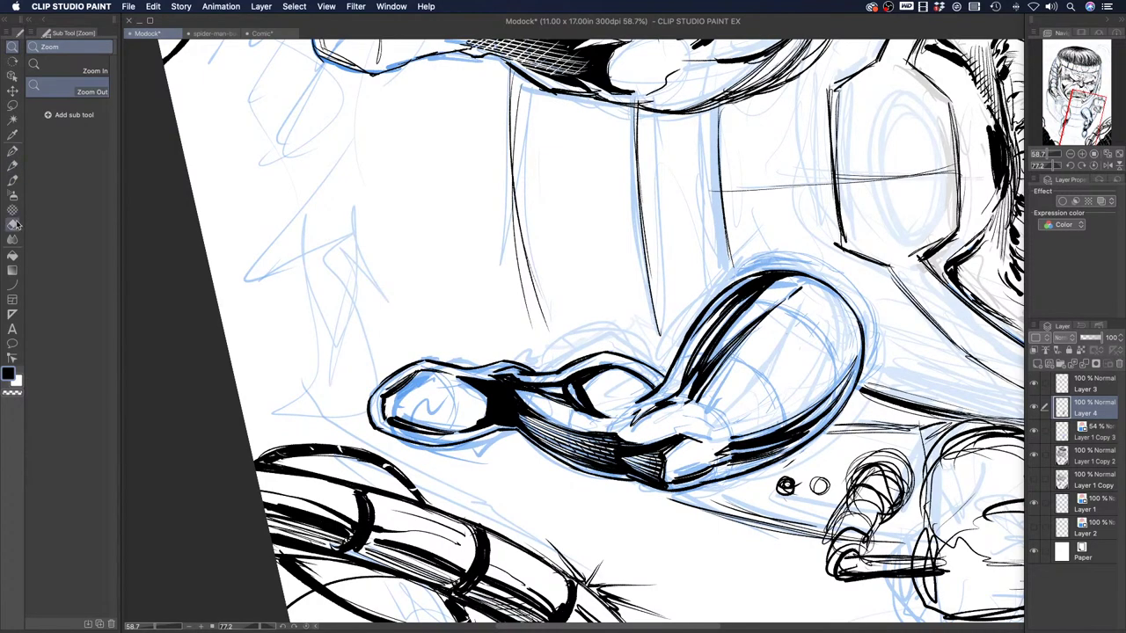
pyautogui.click(14, 284)
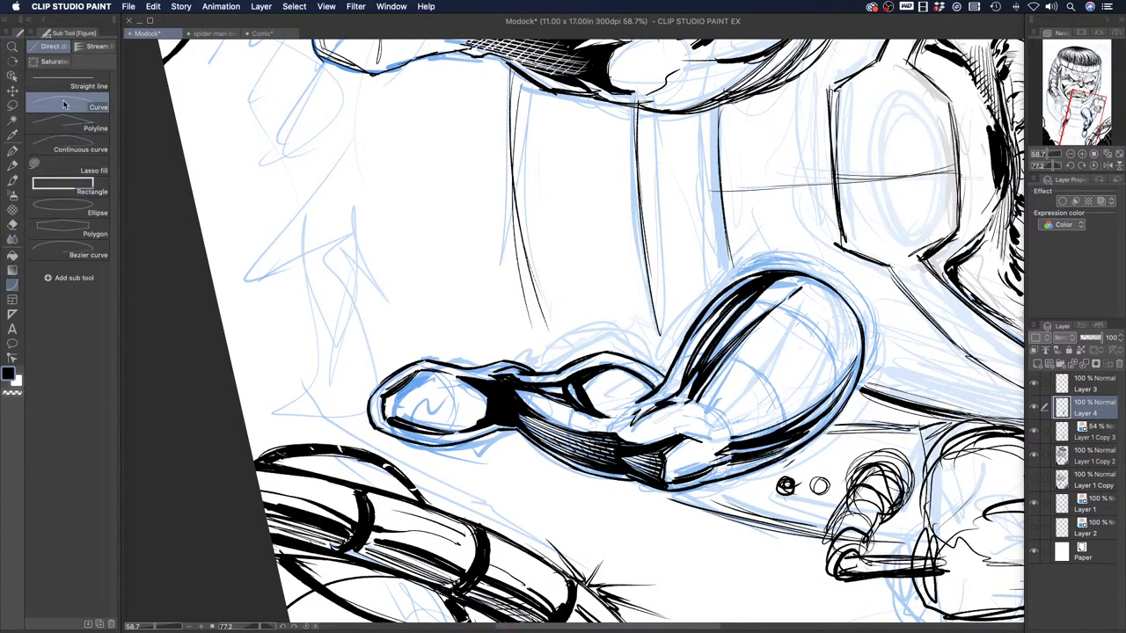
pyautogui.click(1039, 364)
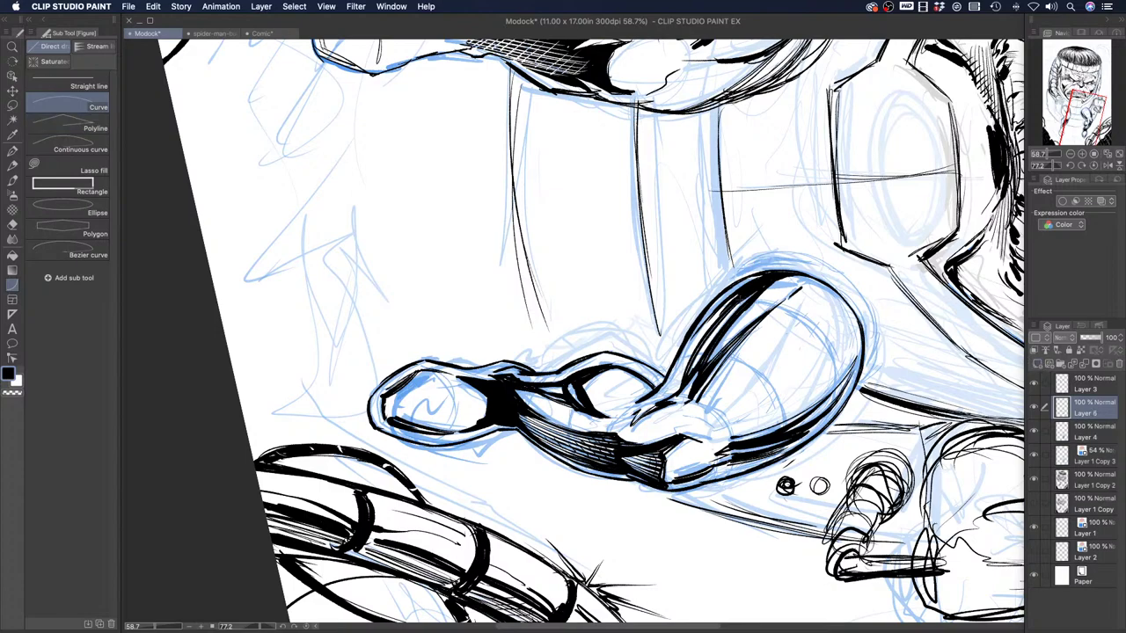
pyautogui.moveTo(710, 306); pyautogui.dragTo(836, 417)
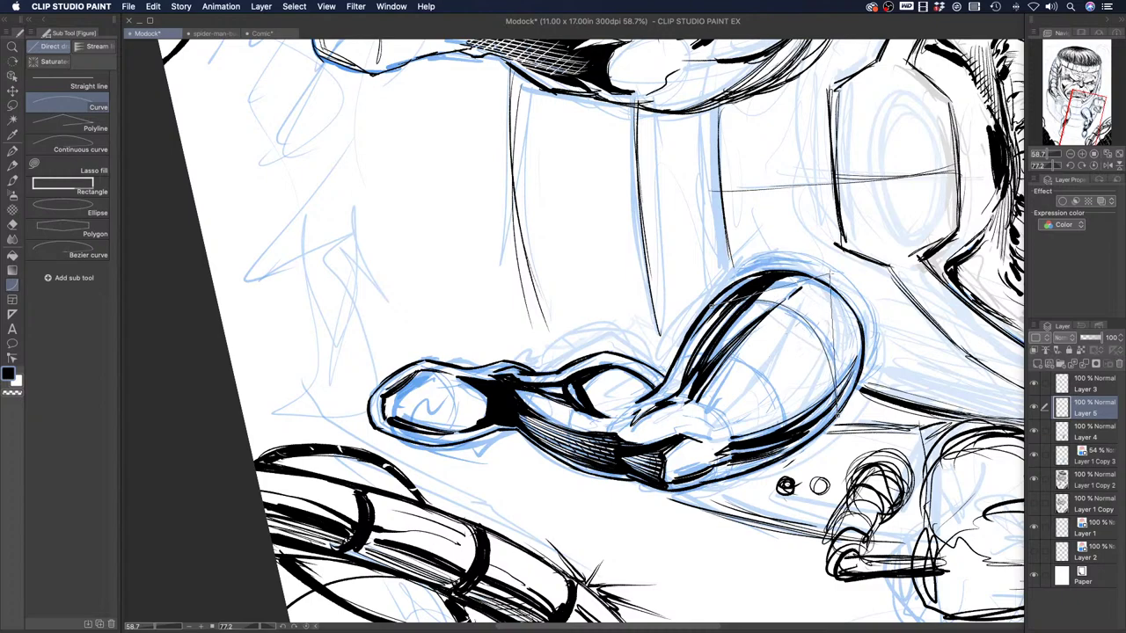
pyautogui.click(835, 280)
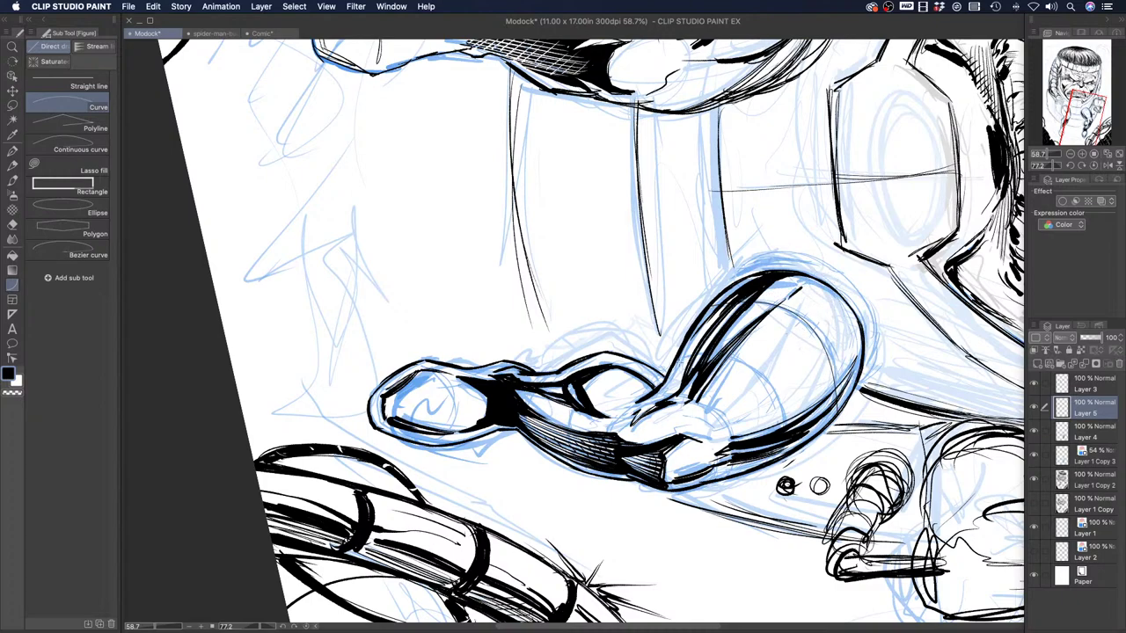
pyautogui.moveTo(679, 363); pyautogui.dragTo(793, 455)
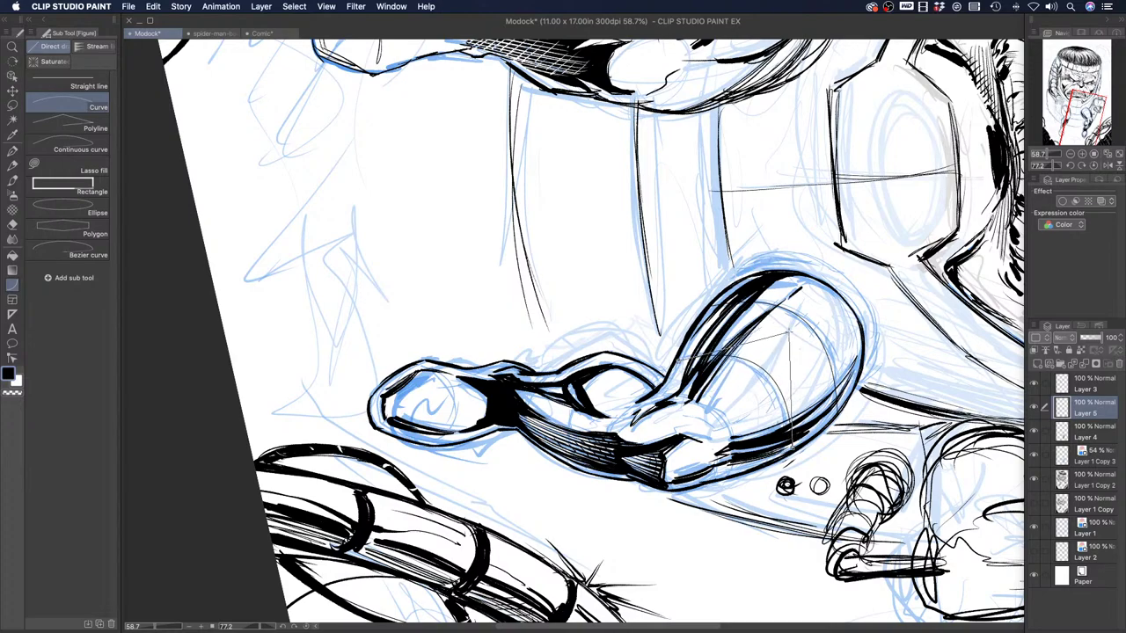
pyautogui.press('super+z')
pyautogui.press('super+z')
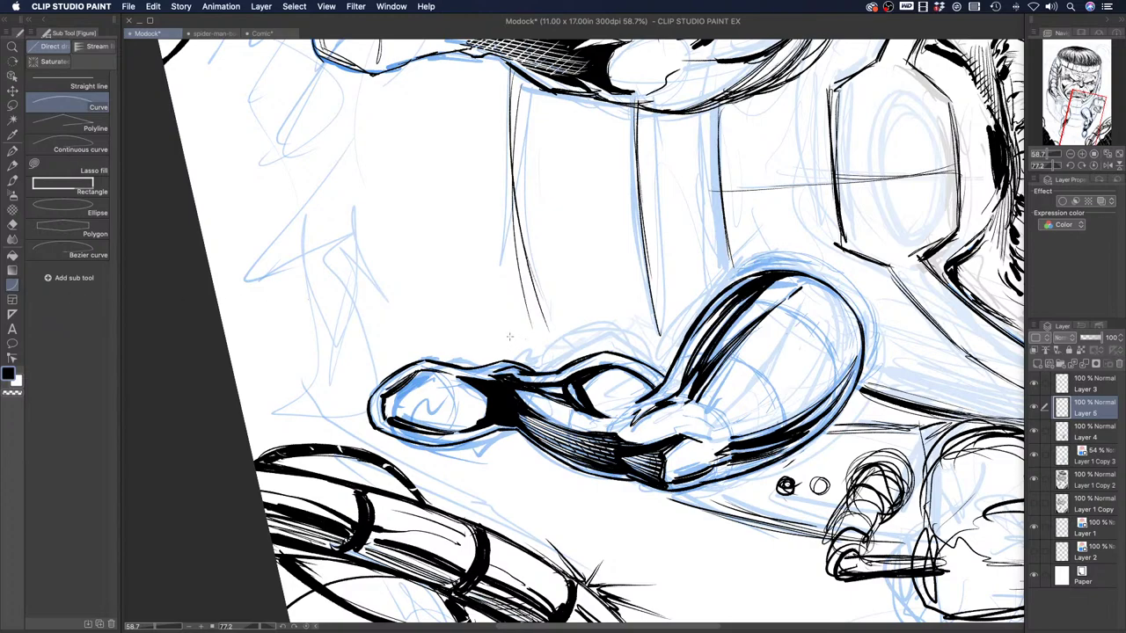
pyautogui.moveTo(441, 304); pyautogui.dragTo(538, 373)
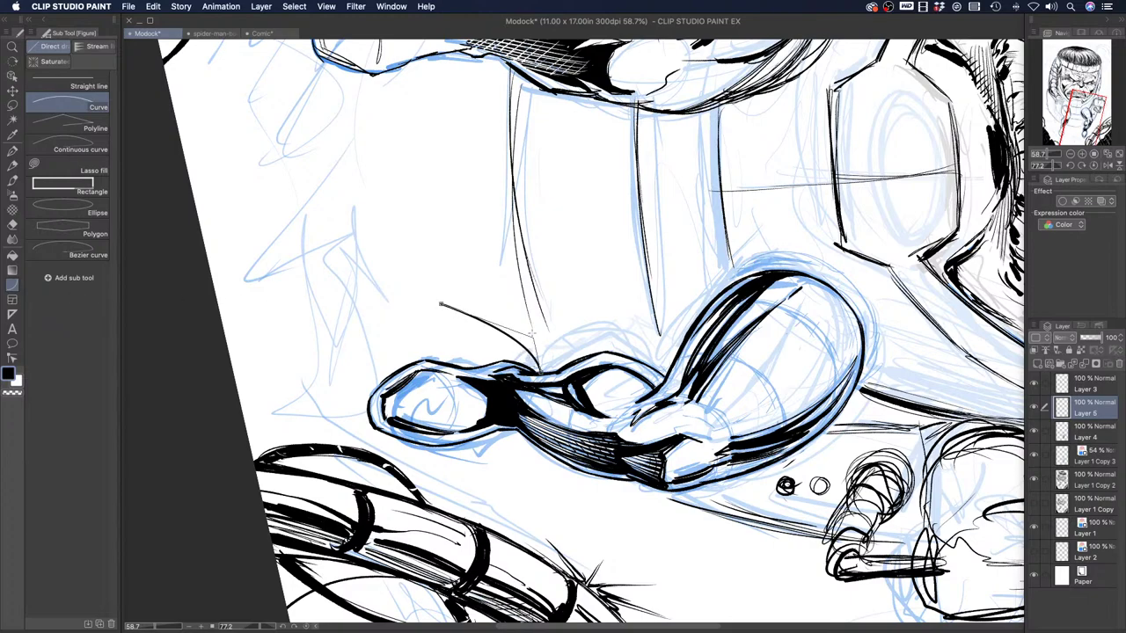
pyautogui.click(507, 276)
pyautogui.press('super+z')
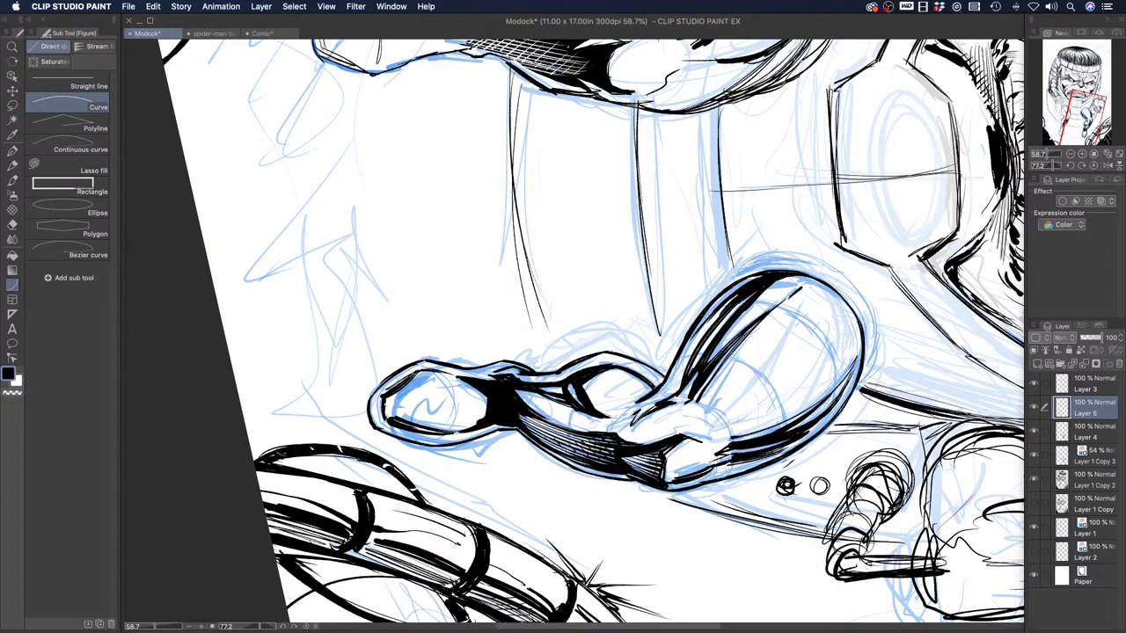
pyautogui.moveTo(700, 319); pyautogui.dragTo(823, 431)
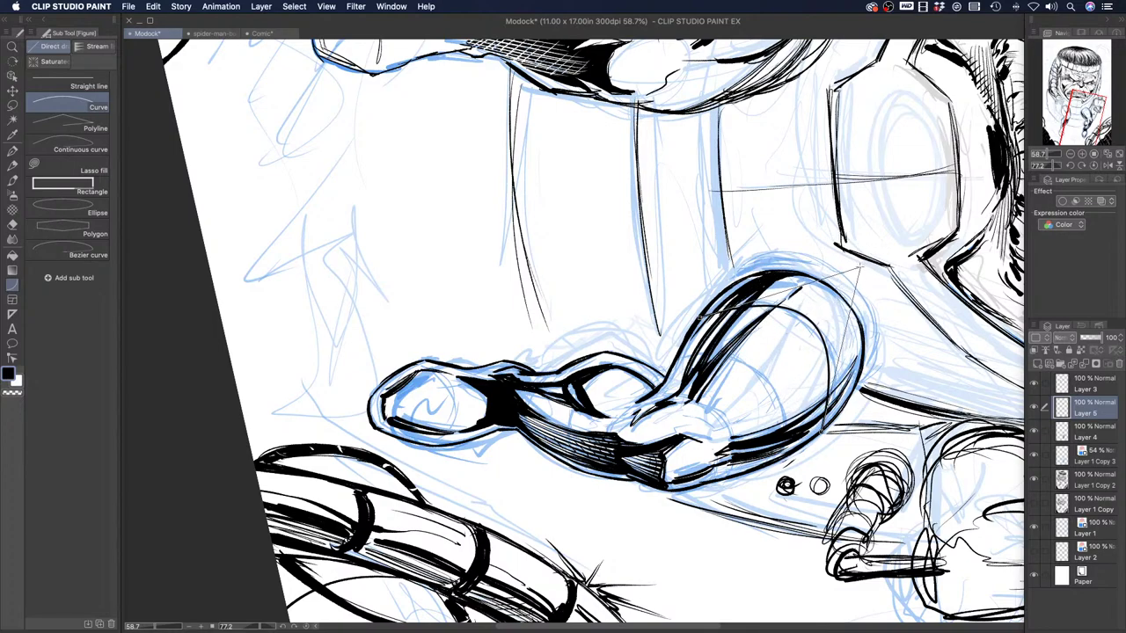
pyautogui.press('Escape')
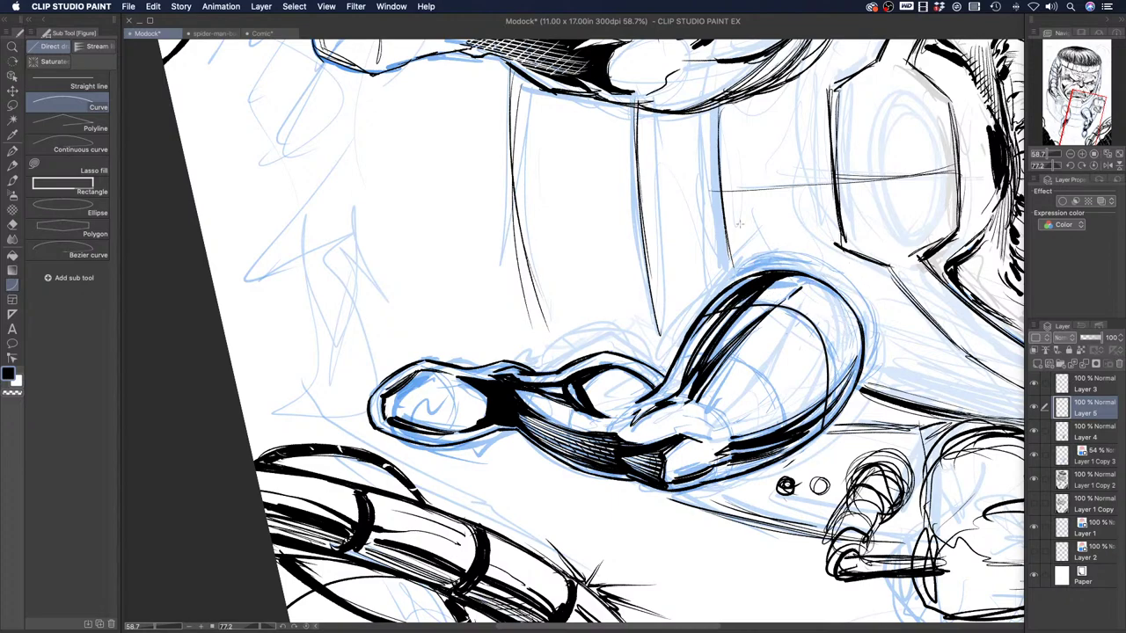
pyautogui.moveTo(700, 320); pyautogui.dragTo(832, 424)
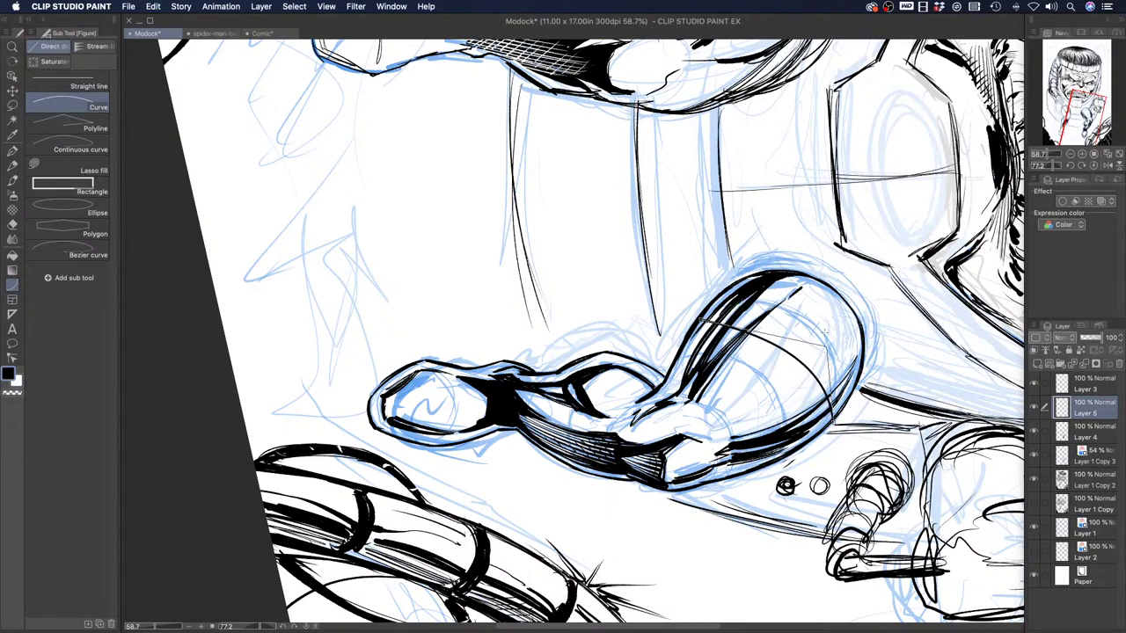
pyautogui.click(858, 242)
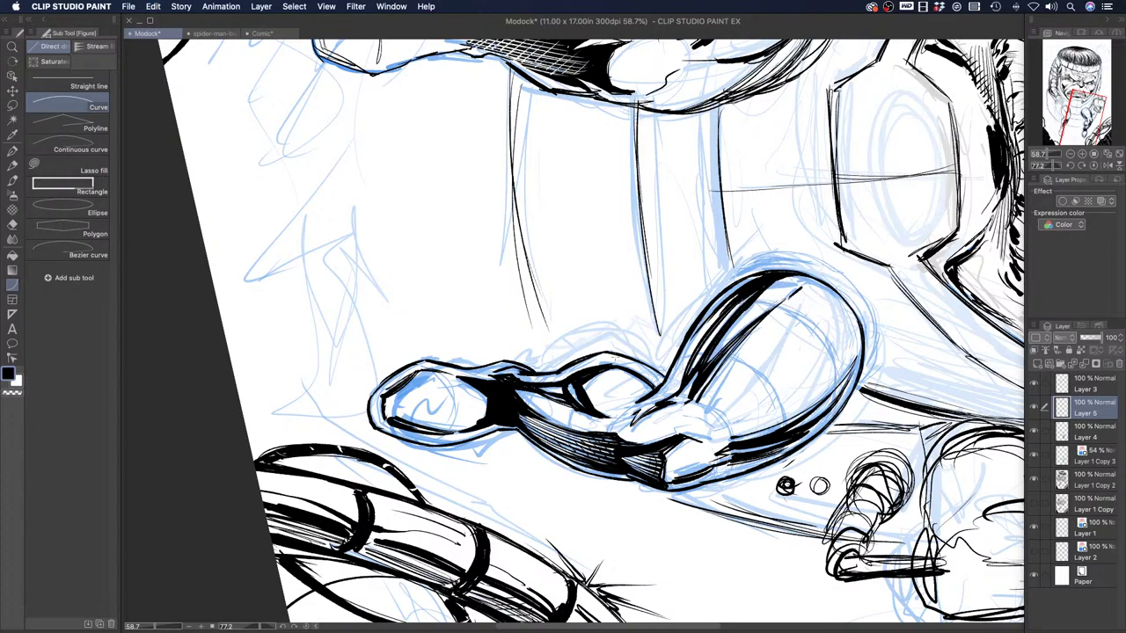
pyautogui.moveTo(704, 313); pyautogui.dragTo(808, 324)
pyautogui.click(761, 281)
pyautogui.moveTo(808, 324); pyautogui.dragTo(836, 417)
pyautogui.press('super+z')
pyautogui.press('super+z')
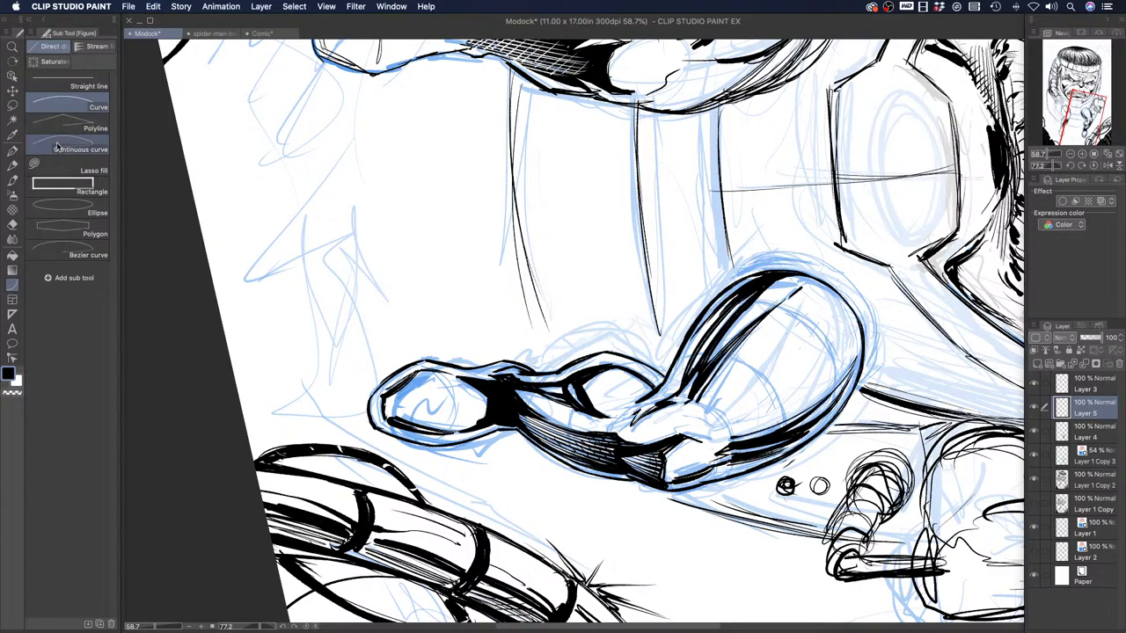
pyautogui.click(66, 250)
pyautogui.click(832, 419)
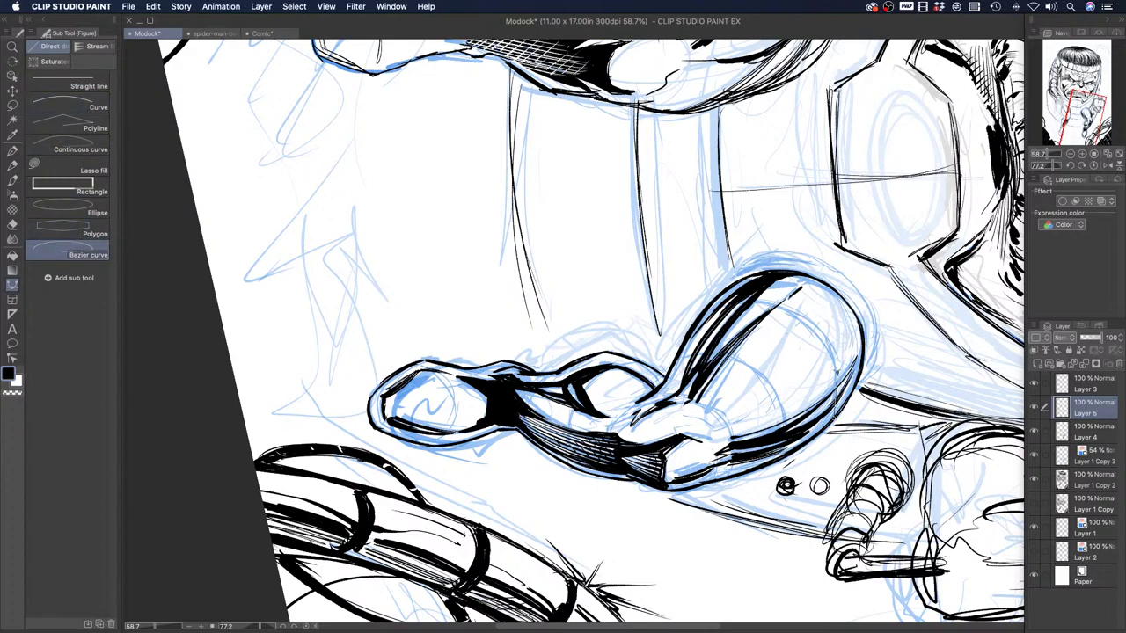
pyautogui.moveTo(704, 318); pyautogui.dragTo(702, 324)
pyautogui.moveTo(825, 332); pyautogui.dragTo(855, 334)
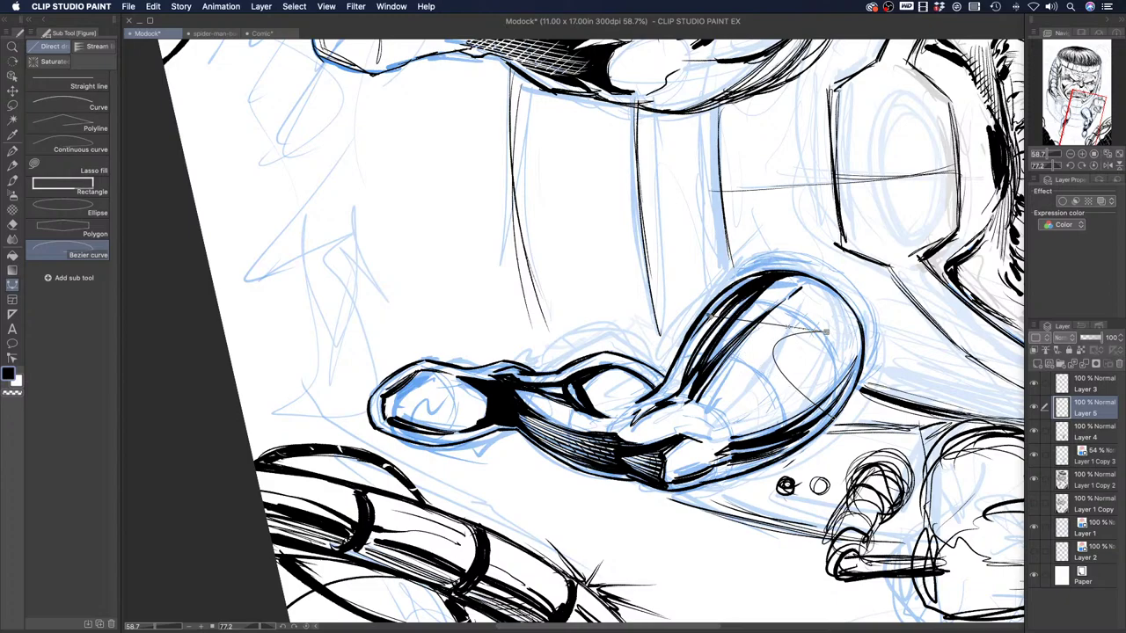
pyautogui.press('Escape')
# Ink two curved contour lines across the right thigh freehand with the Real G-Pen, redoing strokes until they wrap the form
pyautogui.press('p')
pyautogui.hotkey('shift', 'space')
pyautogui.moveTo(610, 382); pyautogui.dragTo(598, 300)
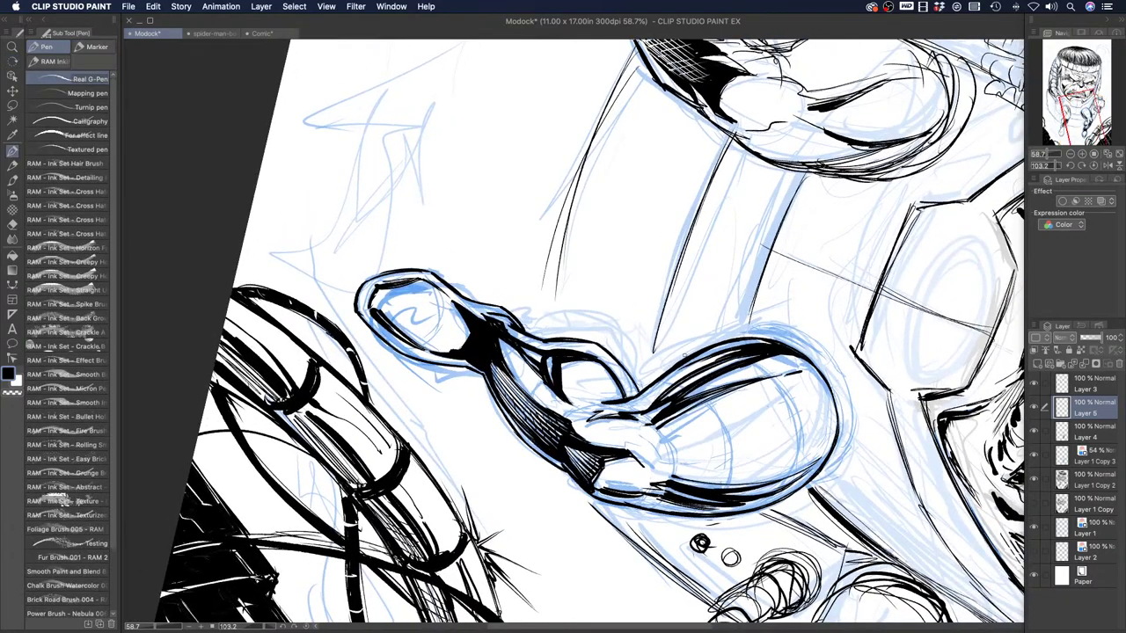
pyautogui.moveTo(748, 365)
pyautogui.mouseDown()
pyautogui.moveTo(786, 400)
pyautogui.moveTo(779, 506)
pyautogui.mouseUp()
pyautogui.press('super+z')
pyautogui.moveTo(753, 362)
pyautogui.mouseDown()
pyautogui.moveTo(788, 399)
pyautogui.moveTo(777, 504)
pyautogui.mouseUp()
pyautogui.press('super+z')
pyautogui.moveTo(698, 350)
pyautogui.mouseDown()
pyautogui.moveTo(720, 351)
pyautogui.moveTo(791, 431)
pyautogui.moveTo(777, 502)
pyautogui.mouseUp()
pyautogui.moveTo(649, 382)
pyautogui.mouseDown()
pyautogui.moveTo(714, 424)
pyautogui.moveTo(723, 492)
pyautogui.mouseUp()
pyautogui.press('super+z')
pyautogui.moveTo(667, 401)
pyautogui.mouseDown()
pyautogui.moveTo(654, 380)
pyautogui.moveTo(726, 489)
pyautogui.mouseUp()
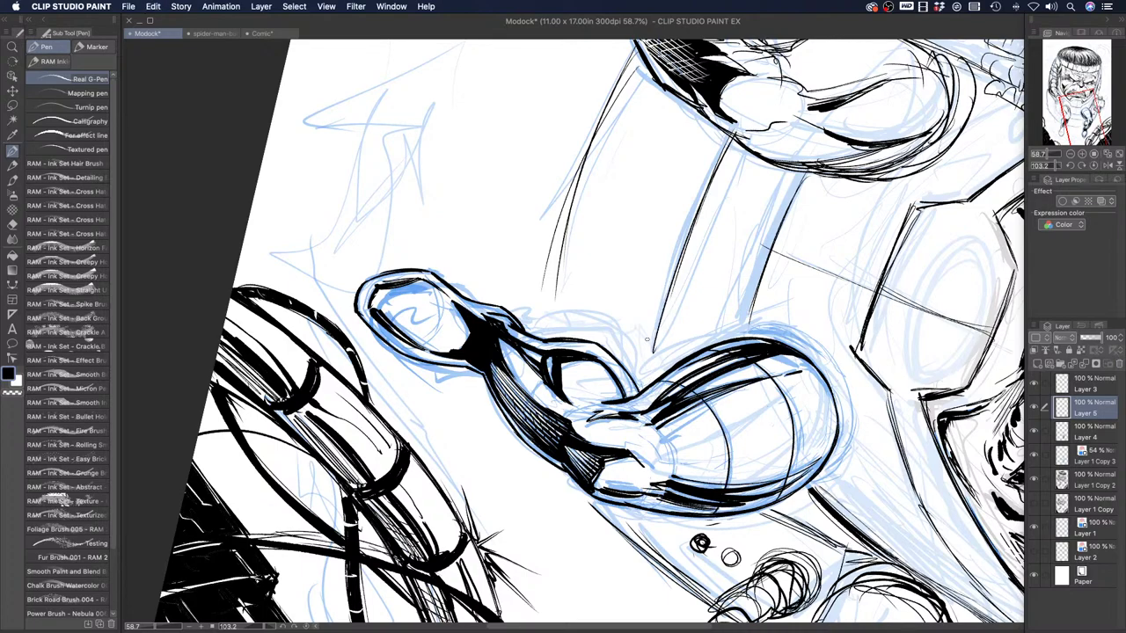
# Compare the right leg with Layer 5 hidden and shown, and ink a contour stroke around the knee
pyautogui.click(1034, 407)
pyautogui.click(1034, 407)
pyautogui.moveTo(633, 411); pyautogui.dragTo(615, 407)
pyautogui.moveTo(461, 423); pyautogui.dragTo(807, 429)
pyautogui.moveTo(690, 446); pyautogui.dragTo(470, 455)
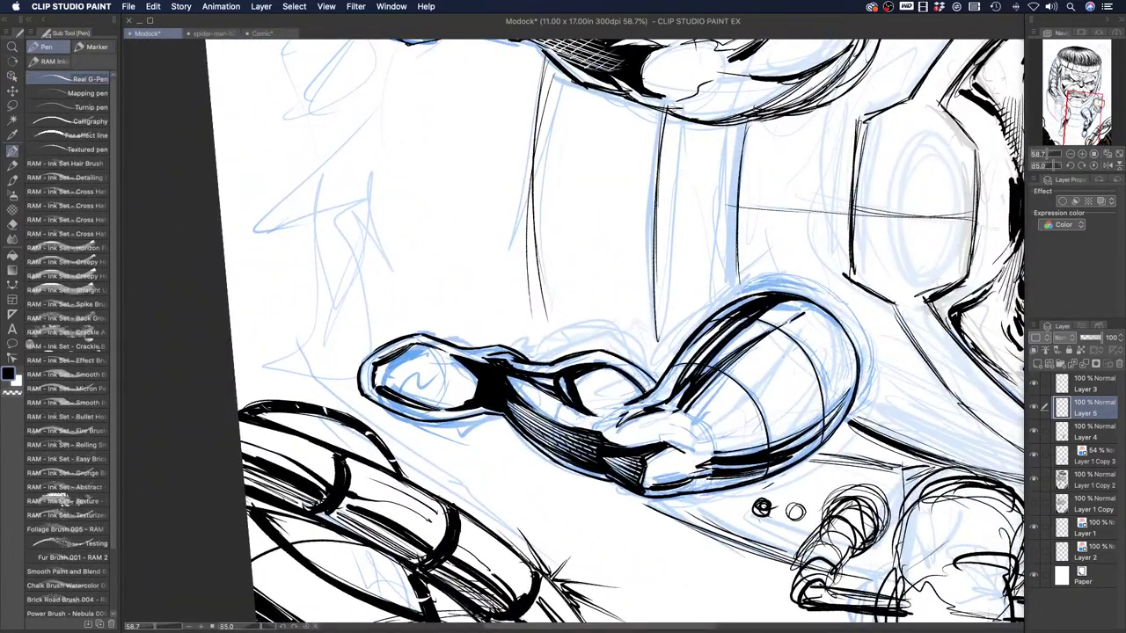
pyautogui.moveTo(640, 398); pyautogui.dragTo(697, 486)
pyautogui.hotkey('shift', 'space')
pyautogui.moveTo(505, 393); pyautogui.dragTo(680, 403)
pyautogui.moveTo(668, 298)
pyautogui.mouseDown()
pyautogui.moveTo(688, 311)
pyautogui.moveTo(685, 331)
pyautogui.mouseUp()
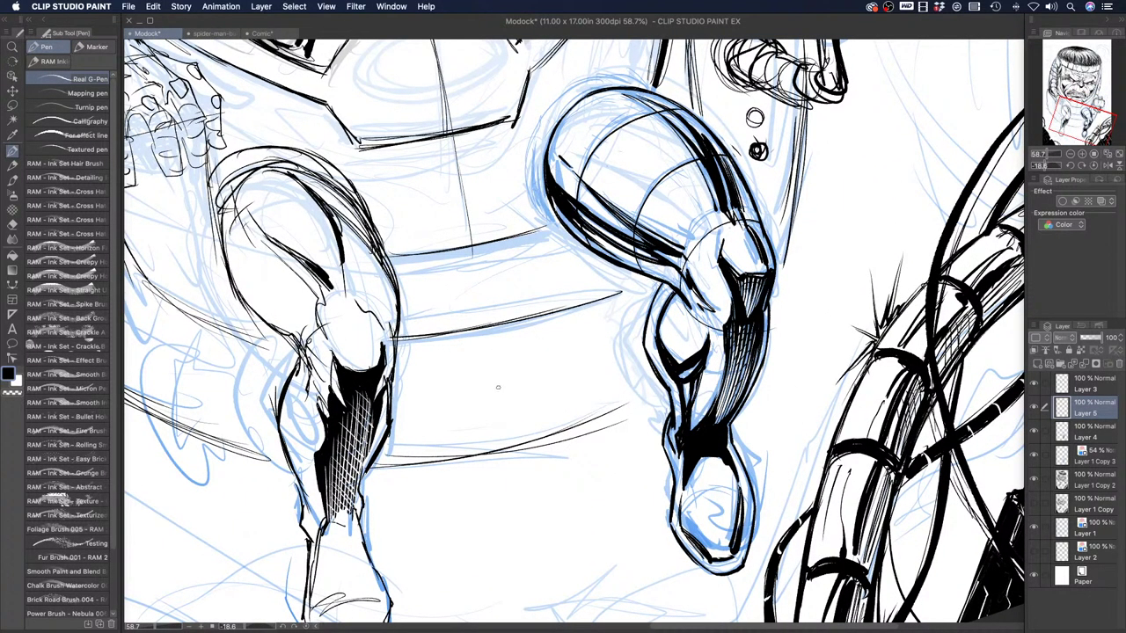
# Undo the last stroke and ink curved contour lines across the right knee, calf, ankle and boot
pyautogui.press('super+z')
pyautogui.moveTo(698, 372); pyautogui.dragTo(749, 379)
pyautogui.moveTo(672, 396); pyautogui.dragTo(730, 413)
pyautogui.moveTo(672, 520)
pyautogui.mouseDown()
pyautogui.moveTo(677, 507)
pyautogui.moveTo(751, 510)
pyautogui.mouseUp()
pyautogui.moveTo(671, 462); pyautogui.dragTo(678, 453)
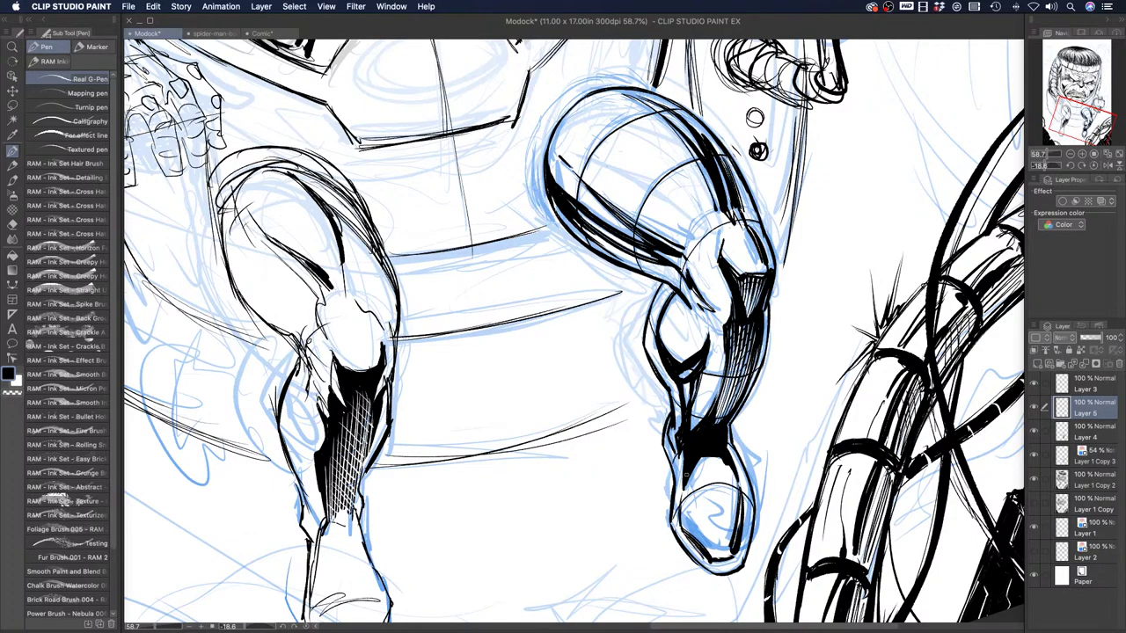
pyautogui.moveTo(695, 550); pyautogui.dragTo(746, 542)
pyautogui.moveTo(690, 306); pyautogui.dragTo(723, 344)
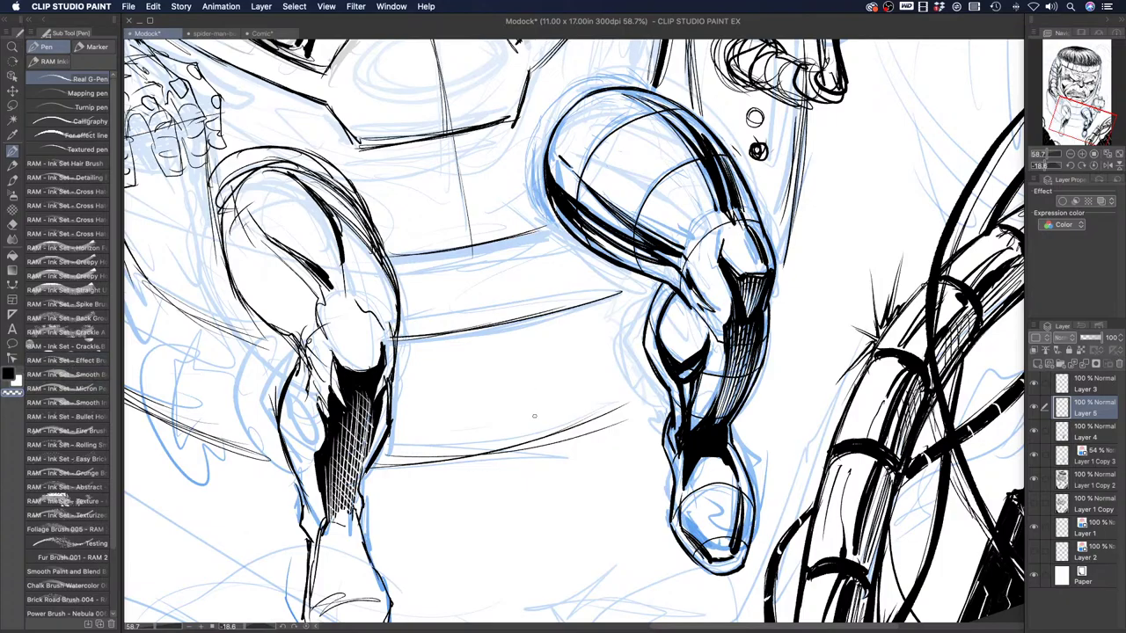
# Continue the contour lines through the black shadows of the right thigh and calf, using transparent color to carve them out
pyautogui.hotkey('shift', 'space')
pyautogui.moveTo(534, 416); pyautogui.dragTo(779, 503)
pyautogui.press('space')
pyautogui.moveTo(580, 453); pyautogui.dragTo(681, 541)
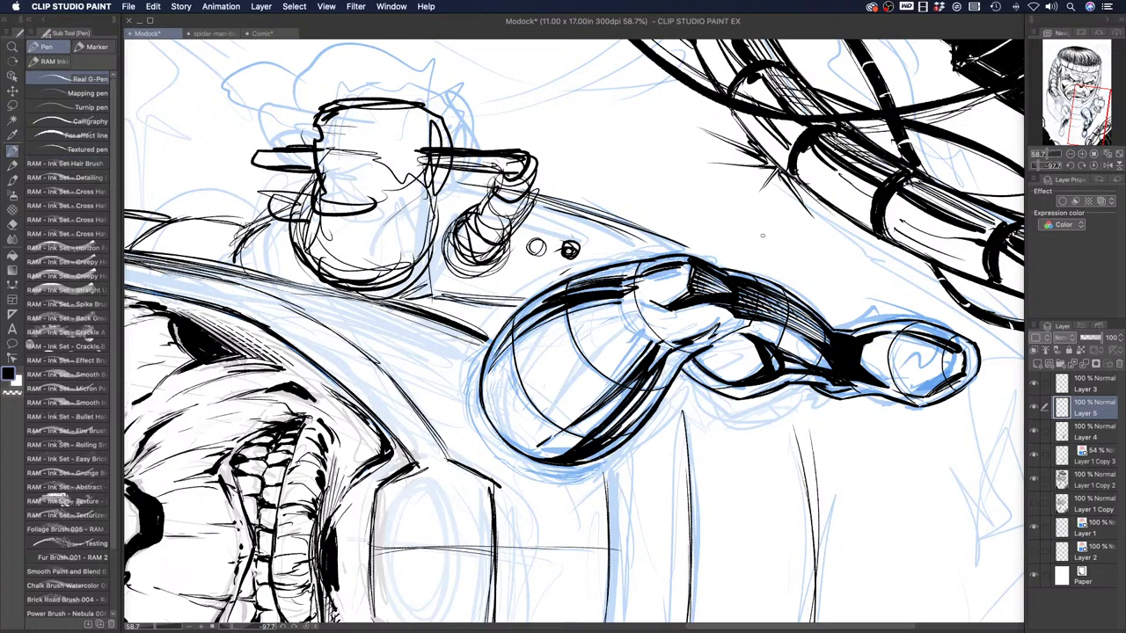
pyautogui.moveTo(785, 295); pyautogui.dragTo(791, 311)
pyautogui.click(13, 392)
pyautogui.moveTo(786, 296)
pyautogui.mouseDown()
pyautogui.moveTo(788, 322)
pyautogui.moveTo(821, 339)
pyautogui.mouseUp()
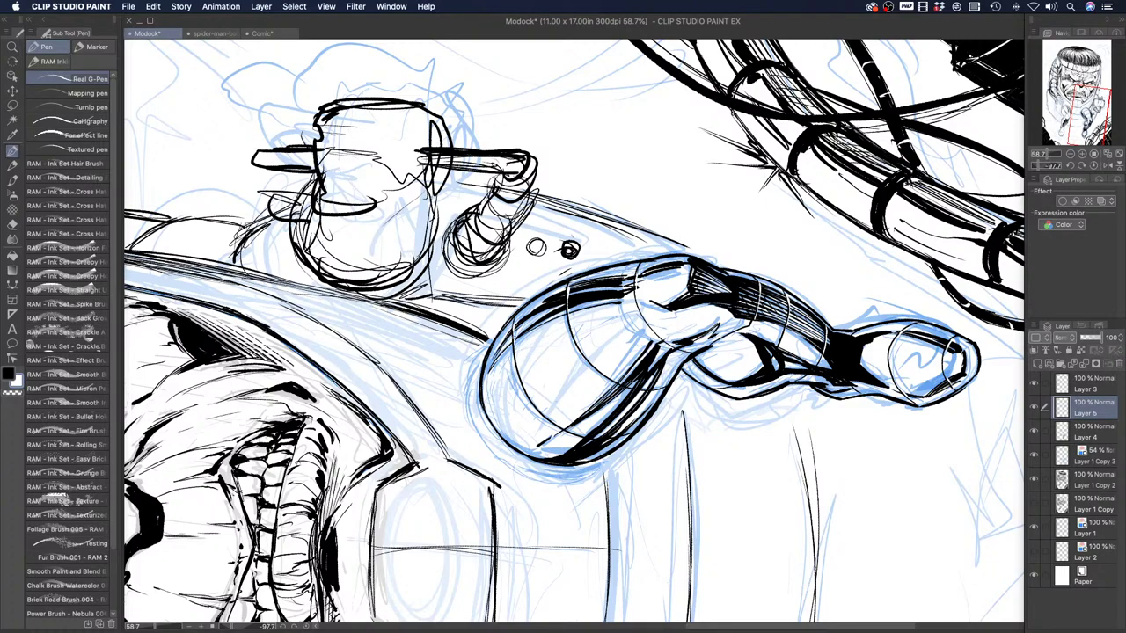
# Examine the right leg's contour lines with the canvas rotated to several angles, then restore the upright view showing both legs
pyautogui.hotkey('shift', 'space')
pyautogui.moveTo(396, 355); pyautogui.dragTo(464, 169)
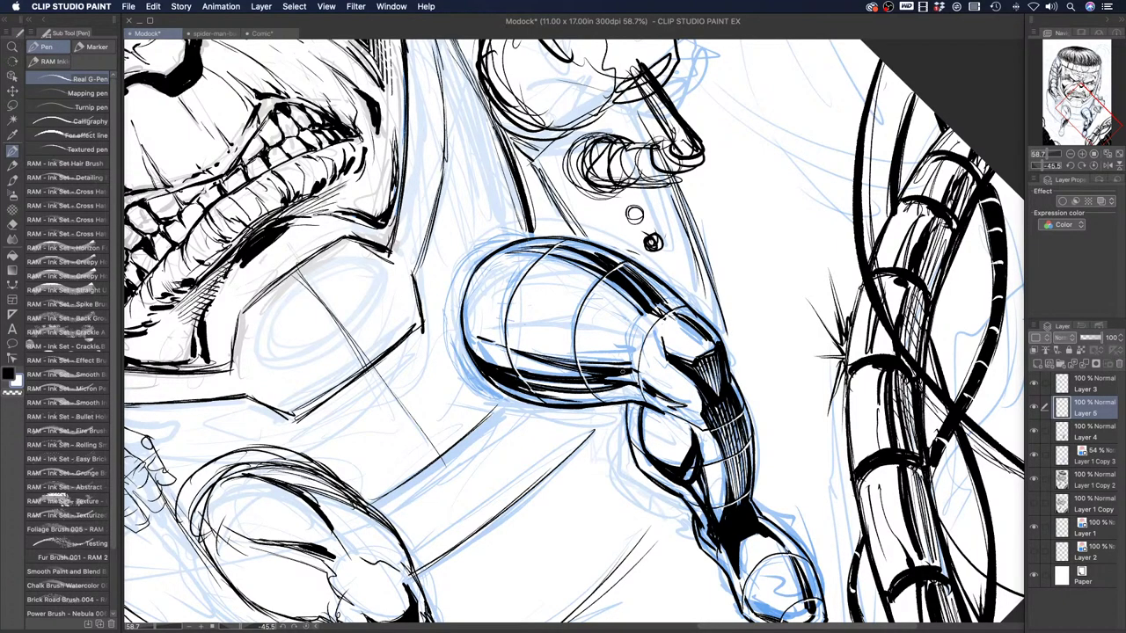
pyautogui.moveTo(479, 448); pyautogui.dragTo(690, 457)
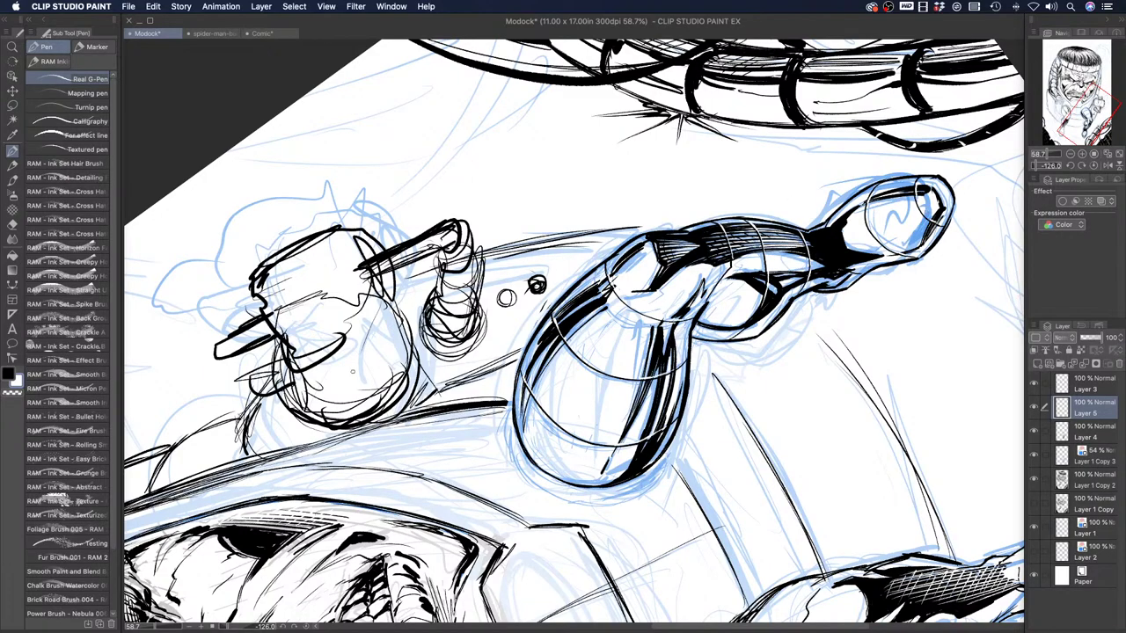
pyautogui.moveTo(351, 376); pyautogui.dragTo(651, 193)
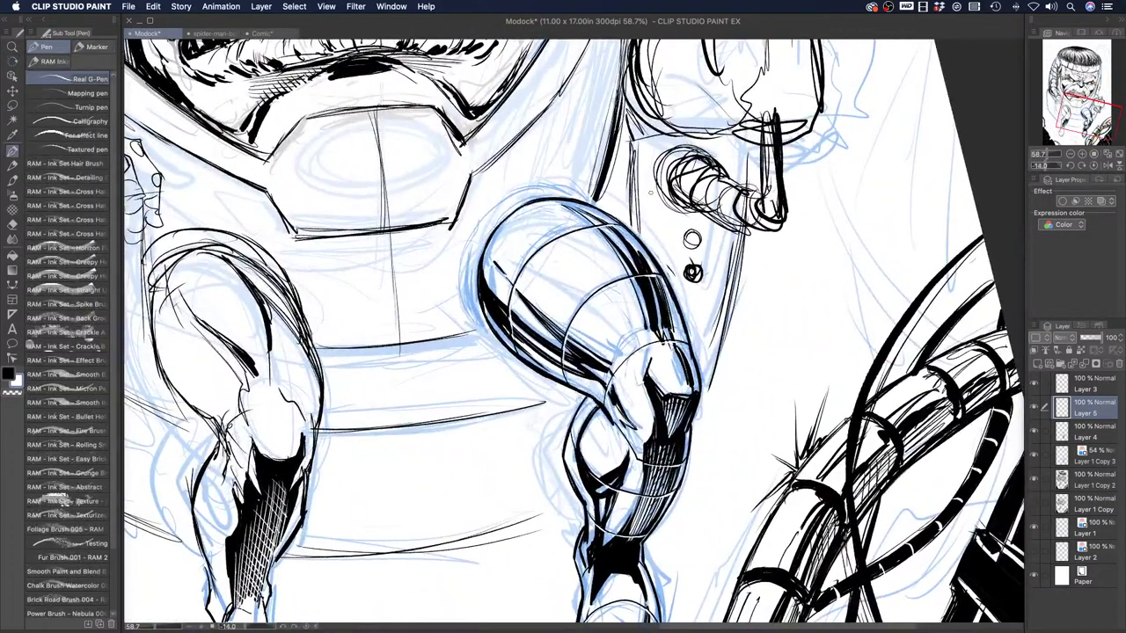
pyautogui.doubleClick(13, 61)
pyautogui.click(12, 47)
pyautogui.moveTo(432, 223); pyautogui.dragTo(404, 213)
pyautogui.moveTo(352, 297); pyautogui.dragTo(571, 338)
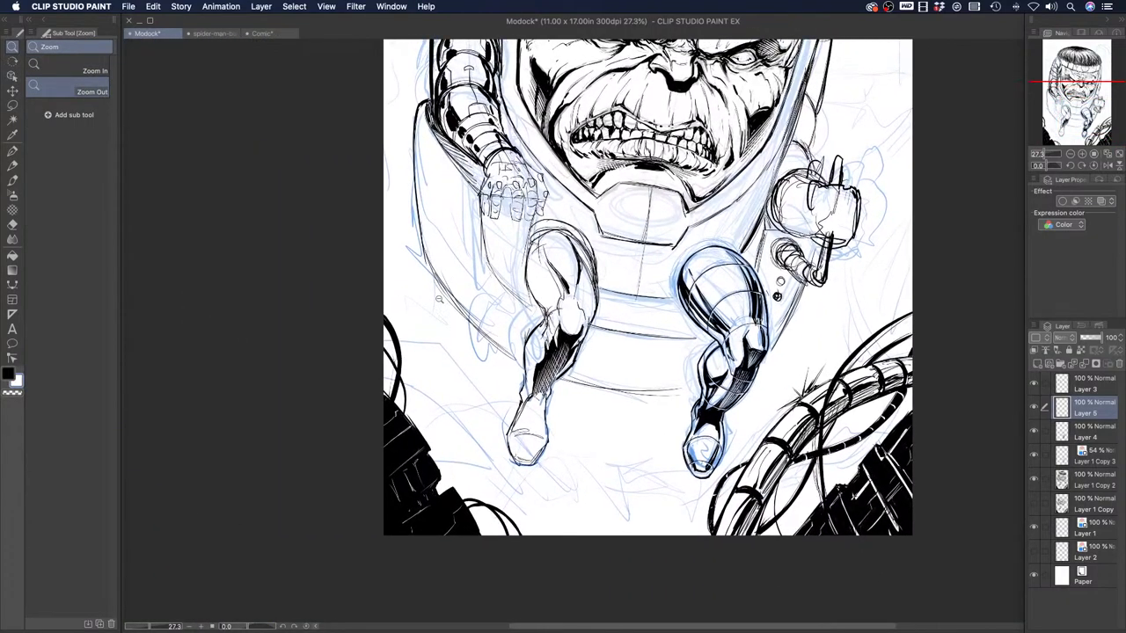
pyautogui.moveTo(481, 332); pyautogui.dragTo(454, 348)
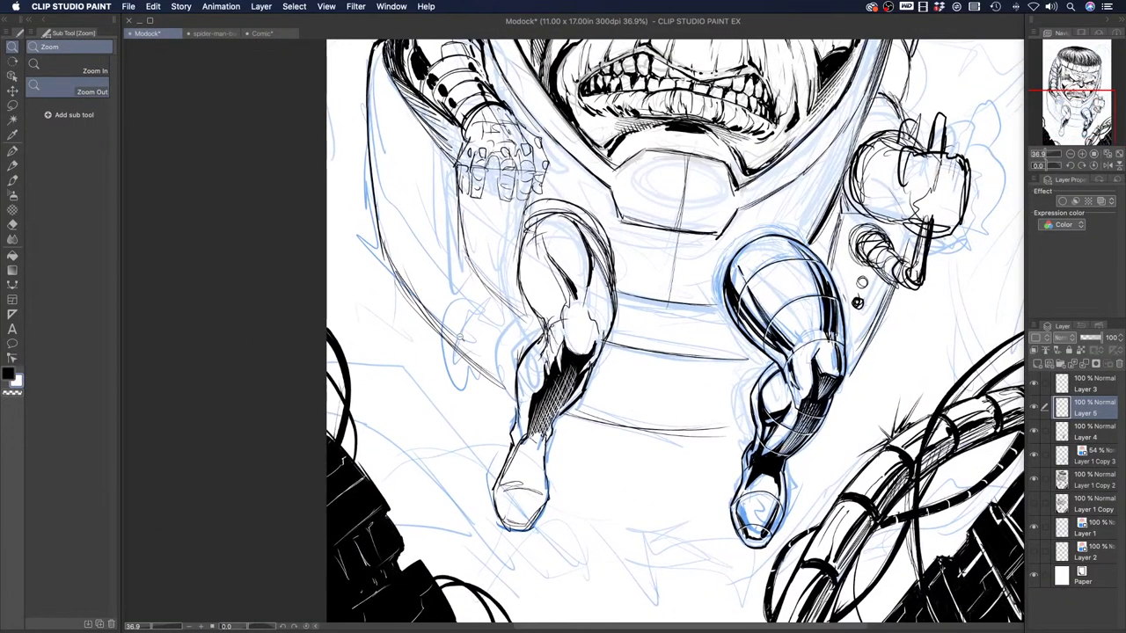
# Identify the left leg's layer by toggling visibility, select Layer 1 Copy 2, and fade the left leg with the Soft eraser
pyautogui.click(1033, 431)
pyautogui.click(1033, 431)
pyautogui.click(1034, 455)
pyautogui.click(1035, 455)
pyautogui.click(1034, 477)
pyautogui.click(1034, 475)
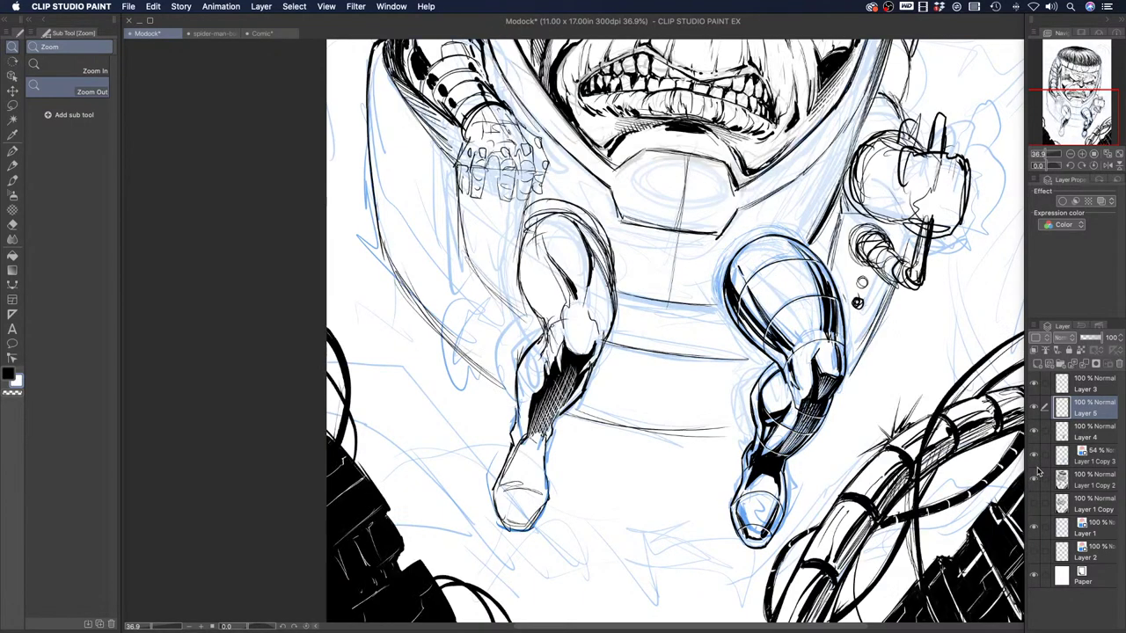
pyautogui.click(1052, 475)
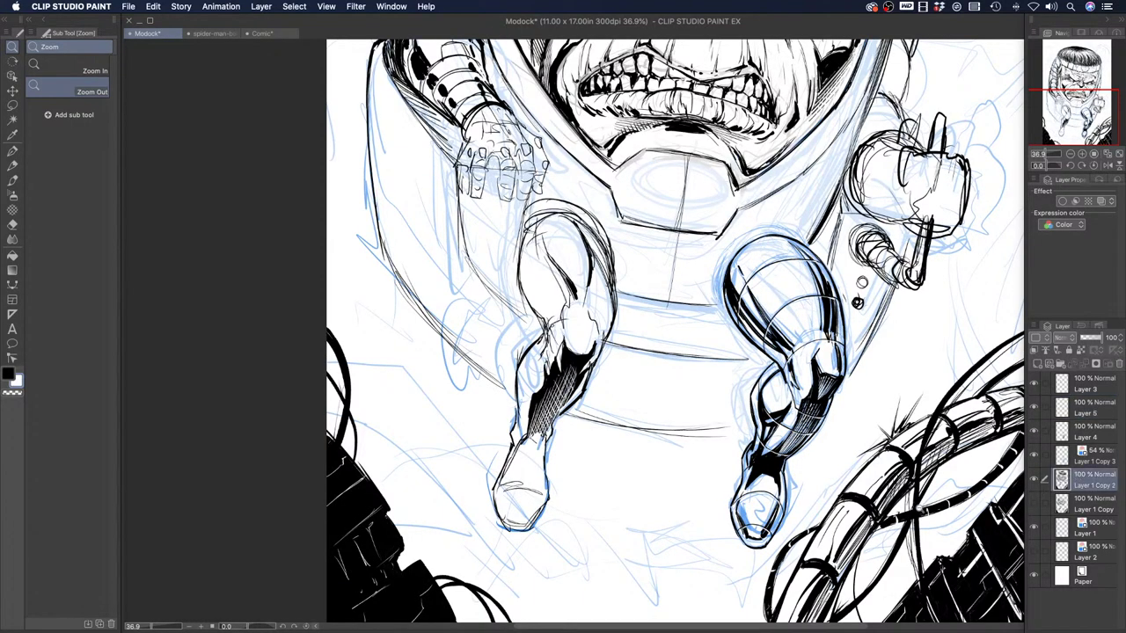
pyautogui.click(12, 224)
pyautogui.click(72, 92)
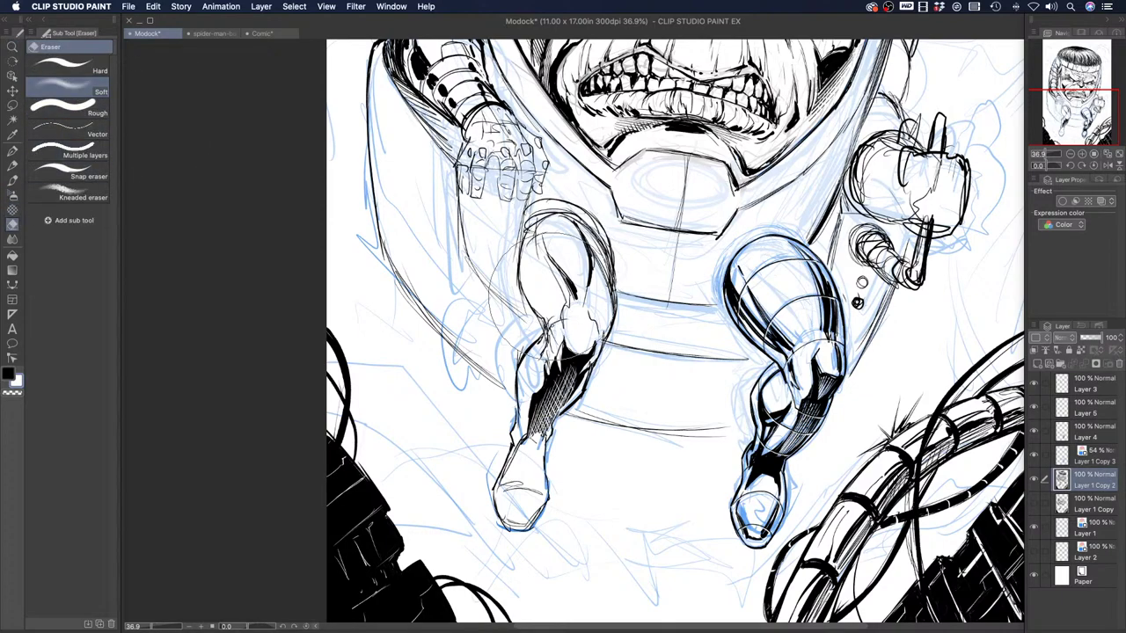
pyautogui.moveTo(588, 325)
pyautogui.mouseDown()
pyautogui.moveTo(596, 361)
pyautogui.moveTo(600, 295)
pyautogui.moveTo(552, 299)
pyautogui.moveTo(531, 404)
pyautogui.moveTo(530, 523)
pyautogui.moveTo(556, 246)
pyautogui.moveTo(622, 348)
pyautogui.moveTo(508, 277)
pyautogui.moveTo(543, 242)
pyautogui.moveTo(579, 391)
pyautogui.moveTo(515, 493)
pyautogui.mouseUp()
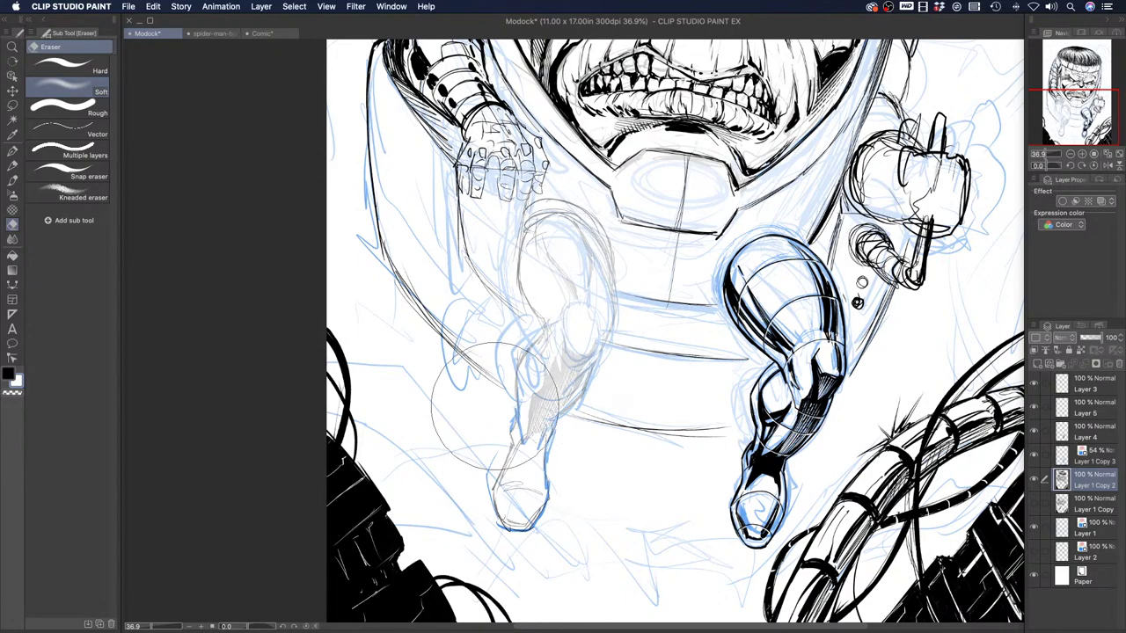
# Ink the left thigh's outer contour over the faded drawing with the Real G-Pen
pyautogui.click(13, 152)
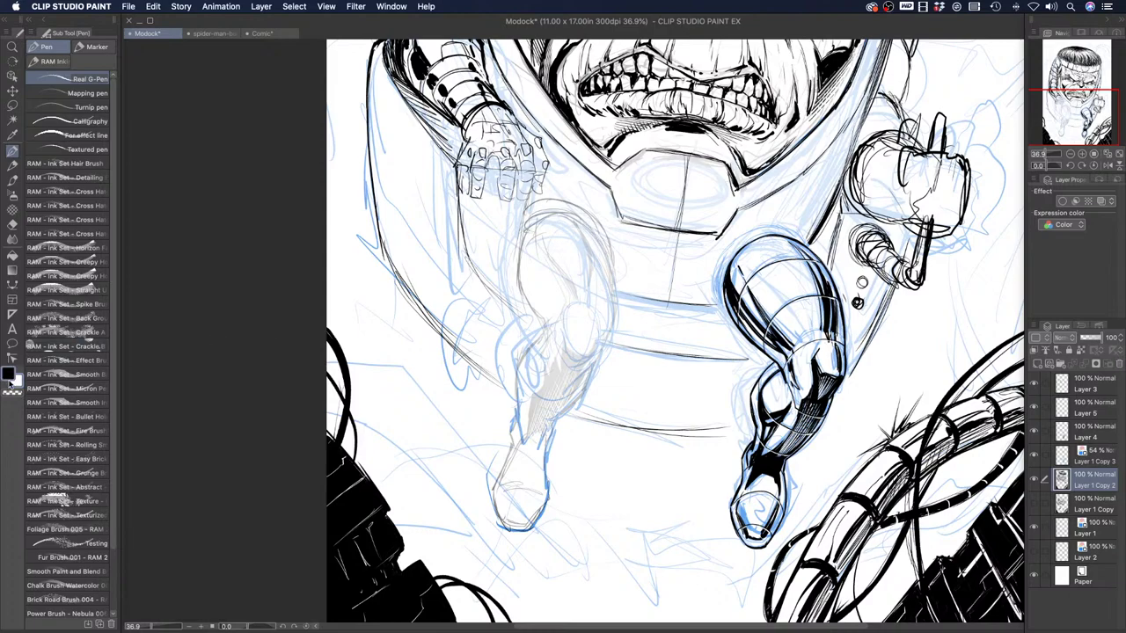
pyautogui.moveTo(595, 231)
pyautogui.mouseDown()
pyautogui.moveTo(616, 312)
pyautogui.moveTo(601, 235)
pyautogui.mouseUp()
pyautogui.moveTo(617, 322); pyautogui.dragTo(611, 255)
pyautogui.moveTo(616, 345); pyautogui.dragTo(603, 315)
pyautogui.moveTo(598, 364); pyautogui.dragTo(599, 308)
pyautogui.moveTo(520, 248)
pyautogui.mouseDown()
pyautogui.moveTo(542, 345)
pyautogui.moveTo(549, 216)
pyautogui.moveTo(592, 215)
pyautogui.moveTo(621, 291)
pyautogui.mouseUp()
pyautogui.moveTo(619, 255); pyautogui.dragTo(610, 336)
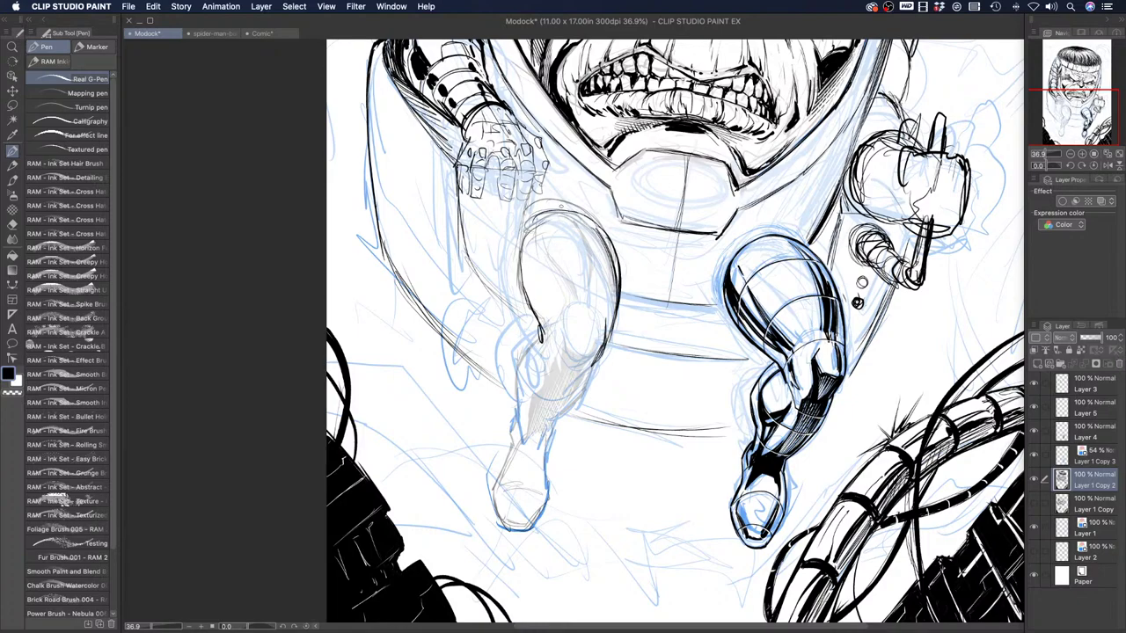
# Ink the outline of the left calf, ankle and boot down to the rounded toe
pyautogui.moveTo(611, 246)
pyautogui.mouseDown()
pyautogui.moveTo(619, 288)
pyautogui.moveTo(605, 349)
pyautogui.moveTo(568, 414)
pyautogui.mouseUp()
pyautogui.moveTo(539, 331)
pyautogui.mouseDown()
pyautogui.moveTo(515, 359)
pyautogui.moveTo(517, 413)
pyautogui.mouseUp()
pyautogui.moveTo(515, 366); pyautogui.dragTo(510, 380)
pyautogui.moveTo(520, 394)
pyautogui.mouseDown()
pyautogui.moveTo(513, 421)
pyautogui.moveTo(550, 424)
pyautogui.moveTo(545, 436)
pyautogui.mouseUp()
pyautogui.moveTo(553, 427); pyautogui.dragTo(548, 445)
pyautogui.moveTo(554, 436); pyautogui.dragTo(543, 452)
pyautogui.moveTo(517, 415); pyautogui.dragTo(510, 438)
pyautogui.moveTo(514, 438)
pyautogui.mouseDown()
pyautogui.moveTo(501, 473)
pyautogui.moveTo(514, 441)
pyautogui.mouseUp()
pyautogui.moveTo(510, 447); pyautogui.dragTo(497, 479)
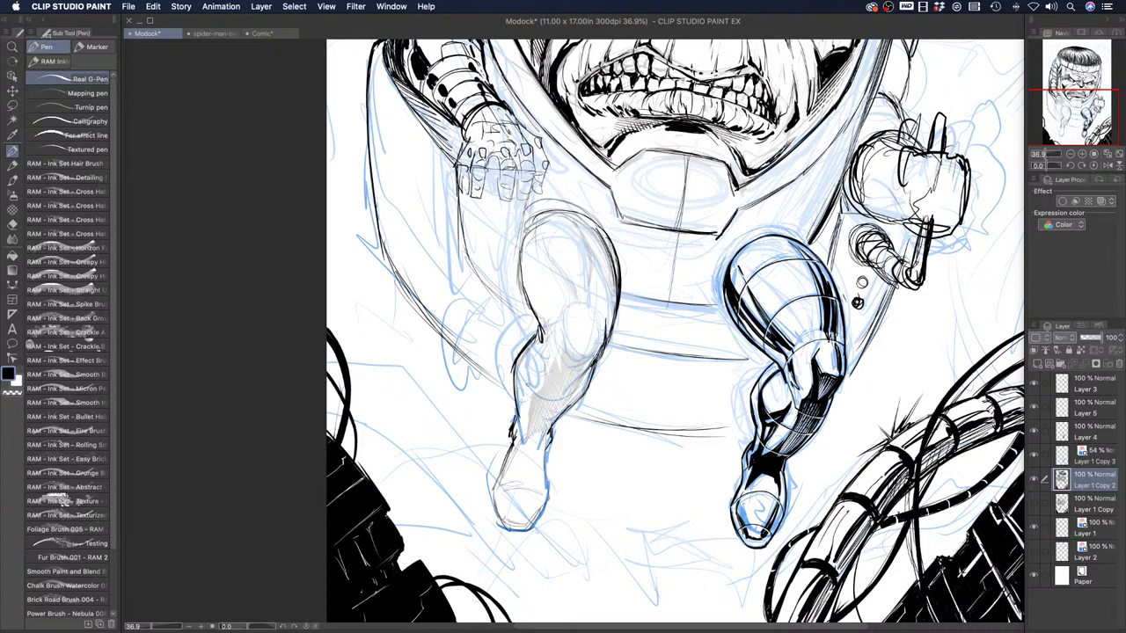
pyautogui.moveTo(516, 438); pyautogui.dragTo(492, 483)
pyautogui.moveTo(509, 450)
pyautogui.mouseDown()
pyautogui.moveTo(489, 524)
pyautogui.moveTo(517, 528)
pyautogui.moveTo(540, 514)
pyautogui.moveTo(543, 440)
pyautogui.mouseUp()
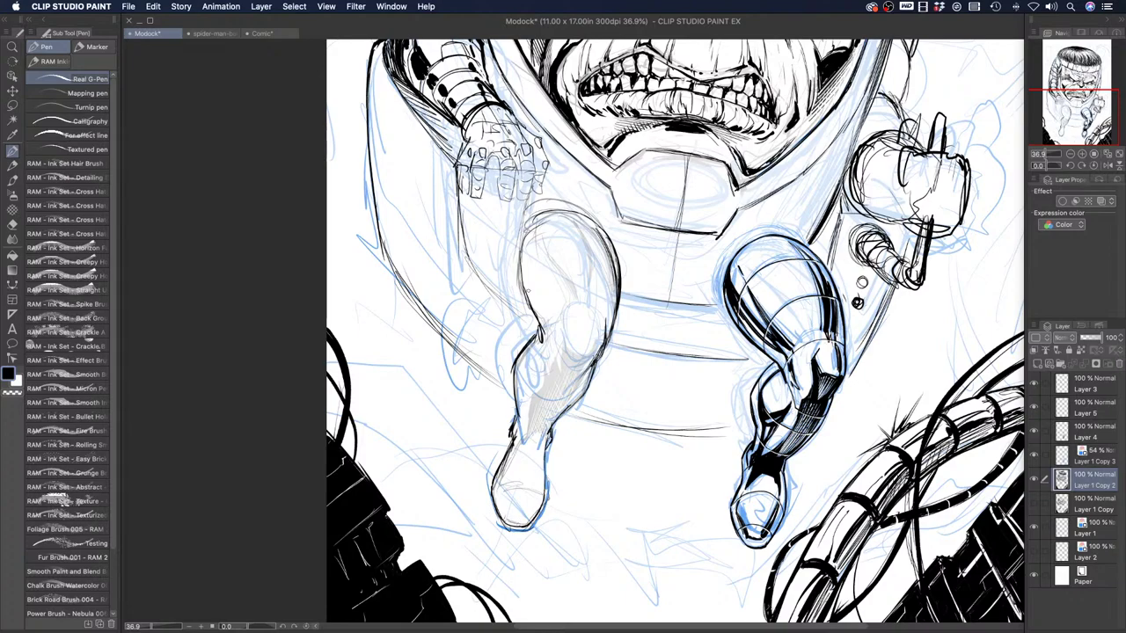
# Draw the left kneecap and the form below it, cleaning its interior with transparent color
pyautogui.moveTo(561, 327)
pyautogui.mouseDown()
pyautogui.moveTo(563, 354)
pyautogui.moveTo(568, 340)
pyautogui.moveTo(598, 348)
pyautogui.moveTo(562, 342)
pyautogui.moveTo(584, 338)
pyautogui.moveTo(591, 380)
pyautogui.moveTo(560, 381)
pyautogui.moveTo(591, 383)
pyautogui.moveTo(557, 364)
pyautogui.moveTo(565, 338)
pyautogui.moveTo(586, 338)
pyautogui.moveTo(566, 335)
pyautogui.moveTo(586, 316)
pyautogui.mouseUp()
pyautogui.click(12, 393)
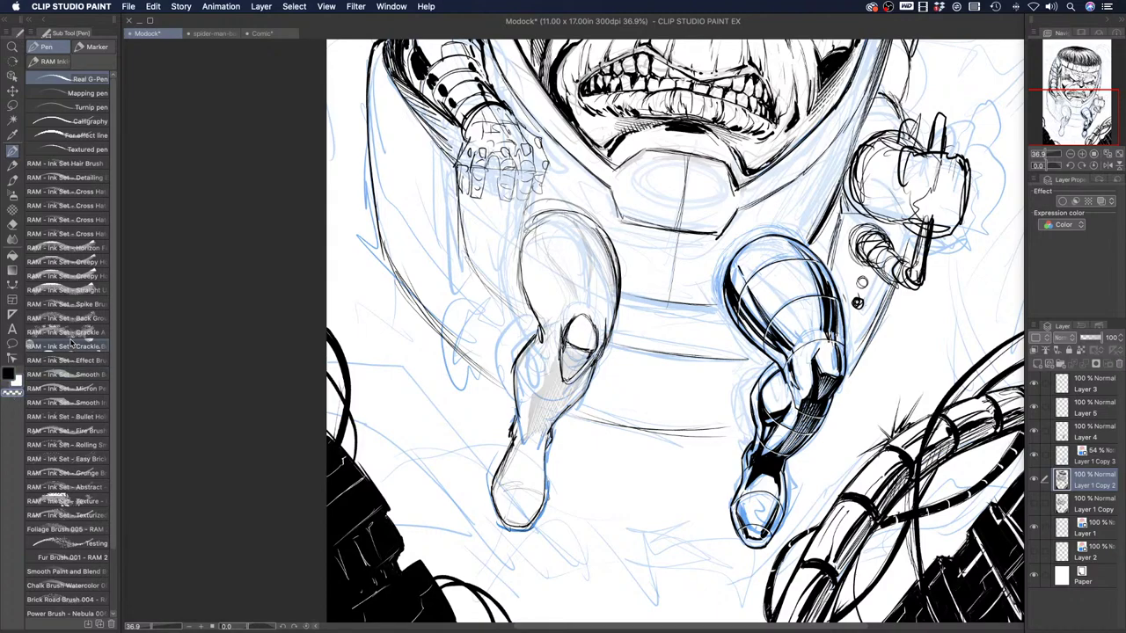
pyautogui.press('c')
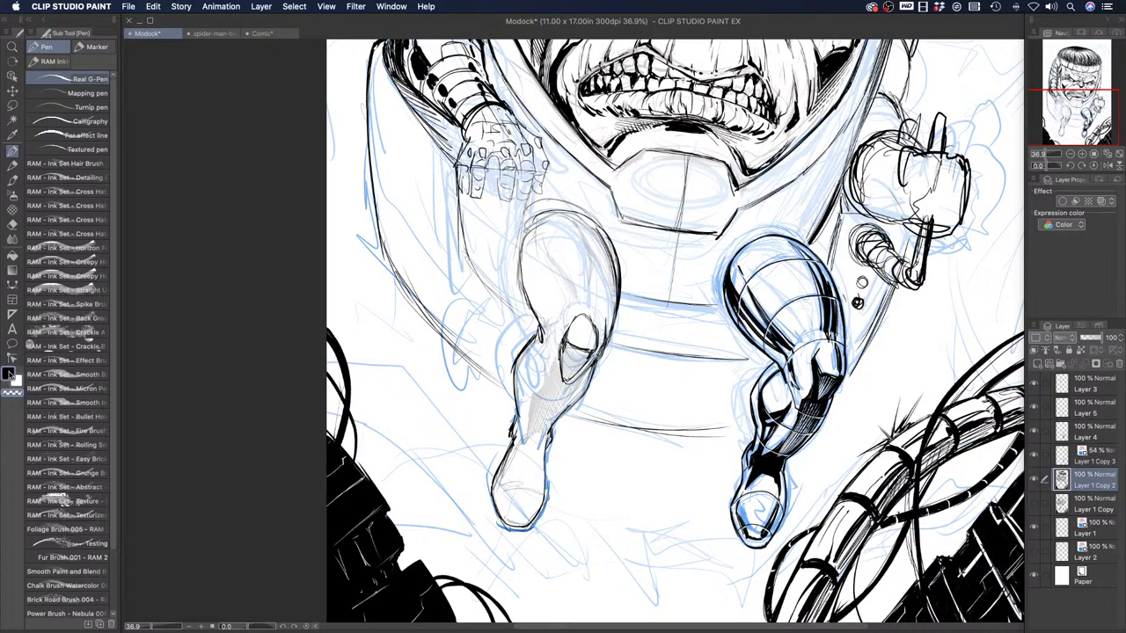
pyautogui.moveTo(570, 327)
pyautogui.mouseDown()
pyautogui.moveTo(586, 313)
pyautogui.moveTo(595, 350)
pyautogui.moveTo(594, 337)
pyautogui.mouseUp()
# Wrap curved contour lines across the left thigh, undoing and redrawing strokes until they follow the form
pyautogui.moveTo(523, 245)
pyautogui.mouseDown()
pyautogui.moveTo(528, 229)
pyautogui.moveTo(575, 211)
pyautogui.moveTo(612, 239)
pyautogui.moveTo(619, 262)
pyautogui.mouseUp()
pyautogui.moveTo(523, 235)
pyautogui.mouseDown()
pyautogui.moveTo(518, 295)
pyautogui.moveTo(543, 345)
pyautogui.moveTo(602, 317)
pyautogui.mouseUp()
pyautogui.moveTo(533, 306)
pyautogui.mouseDown()
pyautogui.moveTo(549, 273)
pyautogui.moveTo(625, 308)
pyautogui.mouseUp()
pyautogui.press('super+z')
pyautogui.moveTo(527, 293)
pyautogui.mouseDown()
pyautogui.moveTo(535, 275)
pyautogui.moveTo(623, 303)
pyautogui.mouseUp()
pyautogui.press('super+z')
pyautogui.moveTo(530, 293); pyautogui.dragTo(613, 284)
pyautogui.press('super+z')
pyautogui.moveTo(529, 287); pyautogui.dragTo(619, 307)
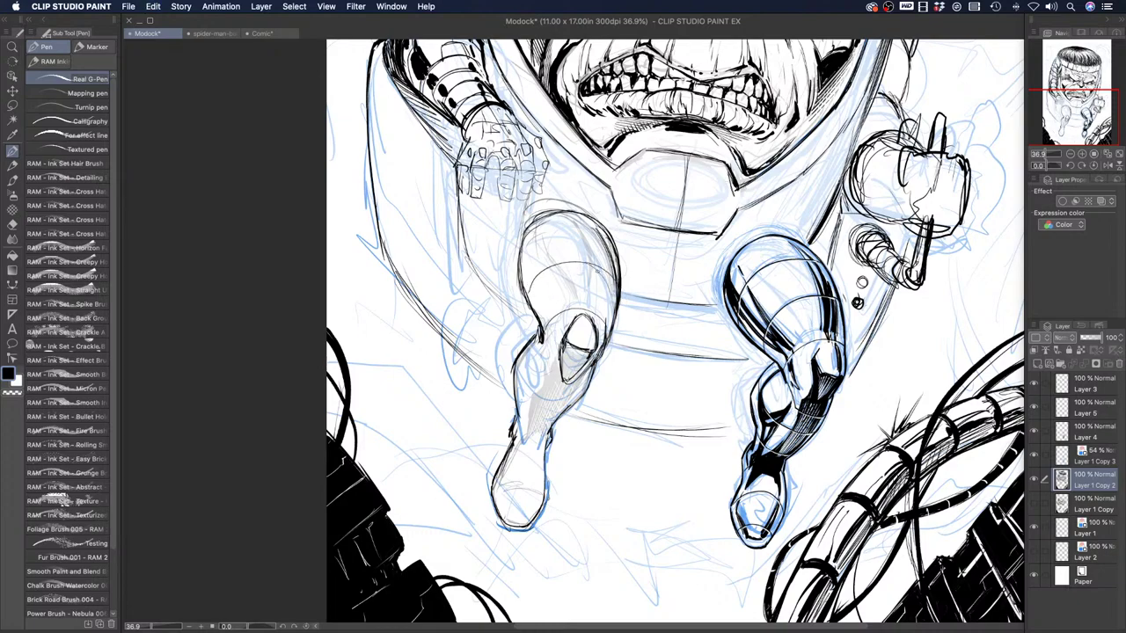
pyautogui.moveTo(524, 262)
pyautogui.mouseDown()
pyautogui.moveTo(586, 231)
pyautogui.moveTo(618, 262)
pyautogui.mouseUp()
# Ink the muscle shapes beside and around the left kneecap, undoing the stray stroke
pyautogui.moveTo(566, 347); pyautogui.dragTo(572, 376)
pyautogui.moveTo(595, 329); pyautogui.dragTo(597, 348)
pyautogui.moveTo(578, 320)
pyautogui.mouseDown()
pyautogui.moveTo(596, 331)
pyautogui.moveTo(545, 337)
pyautogui.moveTo(539, 359)
pyautogui.moveTo(561, 368)
pyautogui.moveTo(538, 360)
pyautogui.mouseUp()
pyautogui.moveTo(543, 350)
pyautogui.mouseDown()
pyautogui.moveTo(557, 369)
pyautogui.moveTo(586, 375)
pyautogui.moveTo(570, 379)
pyautogui.mouseUp()
pyautogui.moveTo(554, 324); pyautogui.dragTo(545, 355)
pyautogui.press('super+z')
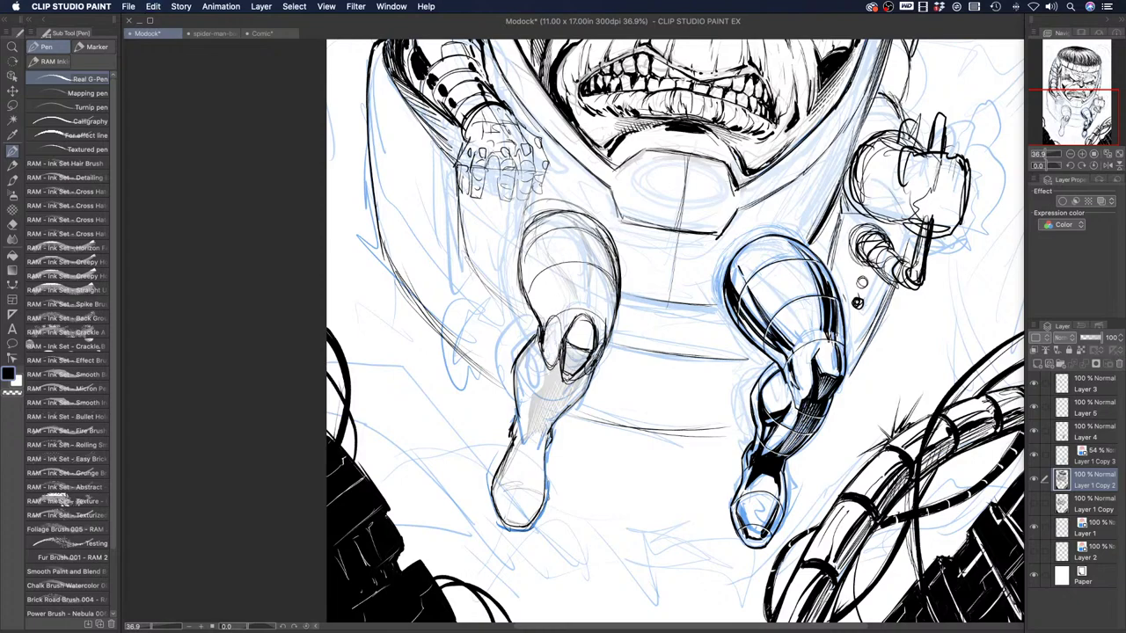
pyautogui.moveTo(557, 316)
pyautogui.mouseDown()
pyautogui.moveTo(545, 359)
pyautogui.moveTo(586, 315)
pyautogui.moveTo(601, 331)
pyautogui.mouseUp()
# Draw contour lines around the left calf and across the boot, redoing the first calf stroke
pyautogui.moveTo(533, 344)
pyautogui.mouseDown()
pyautogui.moveTo(547, 383)
pyautogui.moveTo(574, 394)
pyautogui.moveTo(586, 378)
pyautogui.moveTo(565, 408)
pyautogui.mouseUp()
pyautogui.press('super+z')
pyautogui.moveTo(519, 370)
pyautogui.mouseDown()
pyautogui.moveTo(536, 404)
pyautogui.moveTo(517, 431)
pyautogui.moveTo(554, 426)
pyautogui.mouseUp()
pyautogui.moveTo(497, 479)
pyautogui.mouseDown()
pyautogui.moveTo(546, 496)
pyautogui.moveTo(532, 525)
pyautogui.mouseUp()
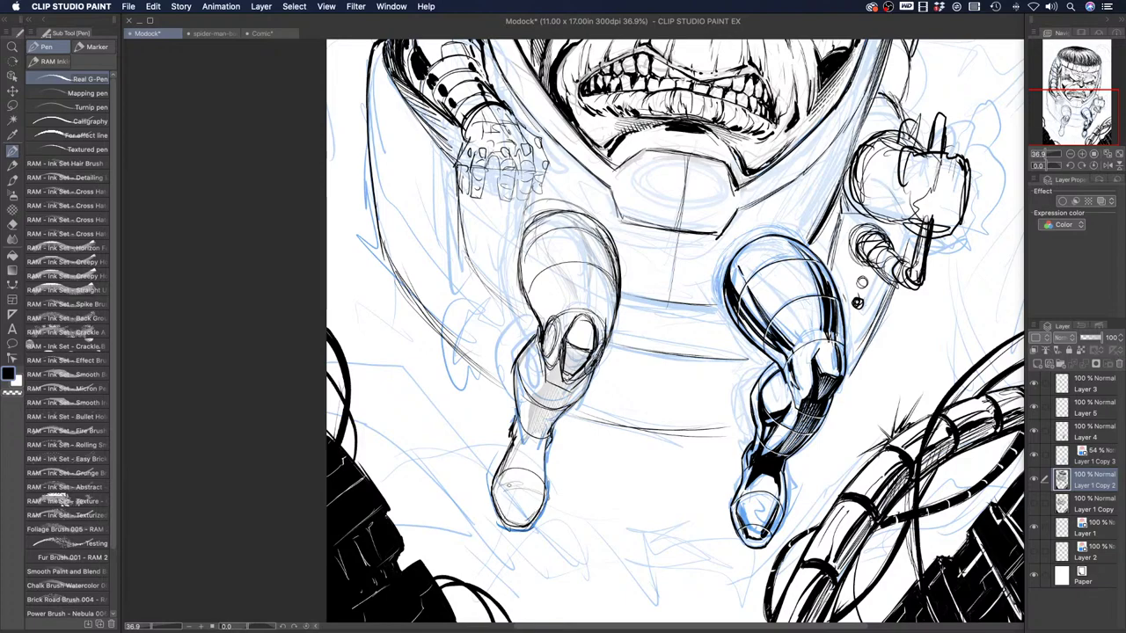
# Add a stroke to the left thigh and clean up its upper outer edge with transparent color
pyautogui.moveTo(526, 252)
pyautogui.mouseDown()
pyautogui.moveTo(536, 224)
pyautogui.moveTo(608, 227)
pyautogui.moveTo(625, 297)
pyautogui.mouseUp()
pyautogui.click(13, 393)
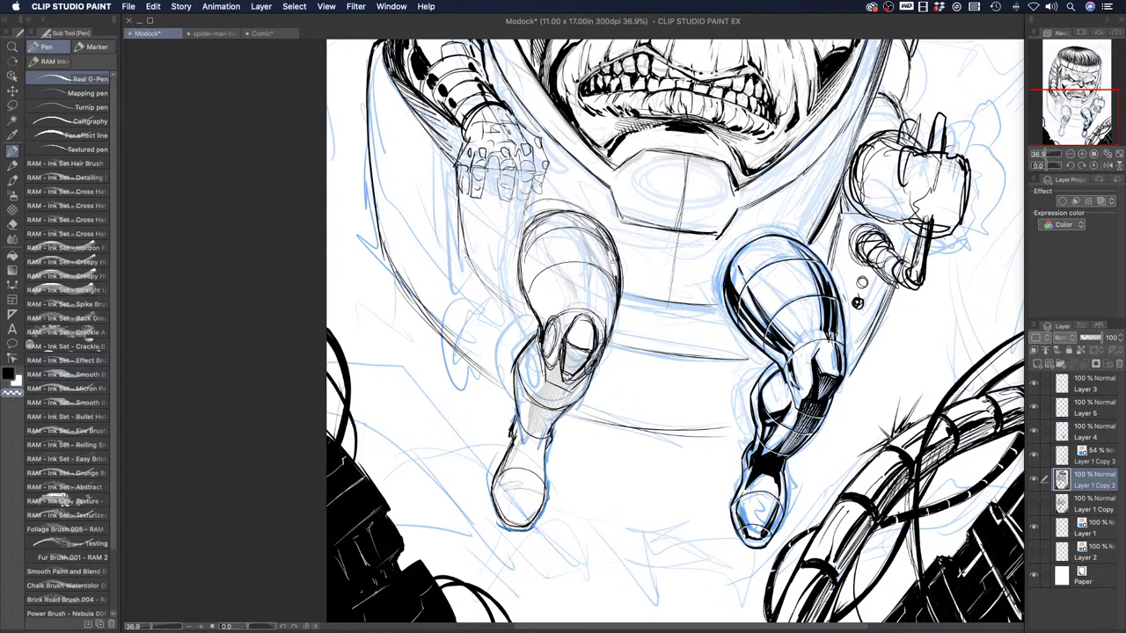
pyautogui.moveTo(599, 227); pyautogui.dragTo(615, 297)
pyautogui.moveTo(584, 209)
pyautogui.mouseDown()
pyautogui.moveTo(540, 208)
pyautogui.moveTo(601, 199)
pyautogui.moveTo(610, 234)
pyautogui.mouseUp()
# Switch back to black and reinforce the upper outer outline of the right thigh with loose strokes
pyautogui.click(9, 373)
pyautogui.moveTo(730, 281)
pyautogui.mouseDown()
pyautogui.moveTo(716, 252)
pyautogui.moveTo(758, 229)
pyautogui.moveTo(800, 230)
pyautogui.moveTo(717, 278)
pyautogui.moveTo(727, 303)
pyautogui.mouseUp()
pyautogui.moveTo(721, 262)
pyautogui.mouseDown()
pyautogui.moveTo(768, 227)
pyautogui.moveTo(807, 241)
pyautogui.mouseUp()
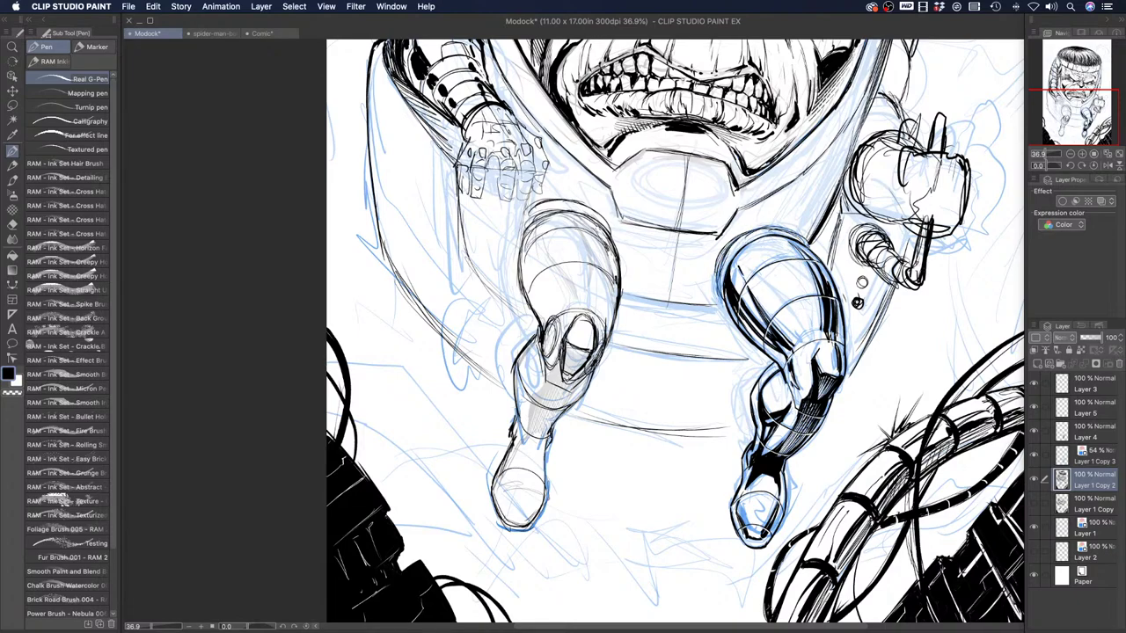
pyautogui.moveTo(719, 266); pyautogui.dragTo(721, 294)
# Hatch the shadow below the left knee and down the calf to the ankle, adding short strokes inside the upper thigh
pyautogui.moveTo(559, 223)
pyautogui.mouseDown()
pyautogui.moveTo(605, 206)
pyautogui.moveTo(617, 257)
pyautogui.mouseUp()
pyautogui.moveTo(564, 234); pyautogui.dragTo(573, 237)
pyautogui.moveTo(557, 362); pyautogui.dragTo(544, 394)
pyautogui.moveTo(559, 373); pyautogui.dragTo(543, 398)
pyautogui.moveTo(561, 380); pyautogui.dragTo(544, 406)
pyautogui.moveTo(568, 374); pyautogui.dragTo(547, 411)
pyautogui.moveTo(573, 378); pyautogui.dragTo(553, 417)
pyautogui.moveTo(574, 387)
pyautogui.mouseDown()
pyautogui.moveTo(556, 419)
pyautogui.moveTo(529, 417)
pyautogui.mouseUp()
pyautogui.moveTo(552, 386); pyautogui.dragTo(527, 429)
pyautogui.moveTo(553, 394); pyautogui.dragTo(529, 436)
pyautogui.moveTo(550, 410); pyautogui.dragTo(542, 439)
pyautogui.moveTo(557, 418)
pyautogui.mouseDown()
pyautogui.moveTo(552, 435)
pyautogui.moveTo(524, 438)
pyautogui.mouseUp()
pyautogui.moveTo(533, 422); pyautogui.dragTo(519, 441)
pyautogui.moveTo(533, 417); pyautogui.dragTo(523, 436)
pyautogui.moveTo(524, 438); pyautogui.dragTo(517, 447)
pyautogui.moveTo(542, 374); pyautogui.dragTo(522, 408)
# Shade both sides of the left thigh with long curved strokes running down toward the knee
pyautogui.moveTo(605, 245)
pyautogui.mouseDown()
pyautogui.moveTo(611, 300)
pyautogui.moveTo(613, 265)
pyautogui.moveTo(615, 275)
pyautogui.moveTo(602, 348)
pyautogui.moveTo(591, 278)
pyautogui.mouseUp()
pyautogui.moveTo(596, 223); pyautogui.dragTo(589, 289)
pyautogui.moveTo(590, 232); pyautogui.dragTo(533, 313)
pyautogui.moveTo(549, 264); pyautogui.dragTo(533, 309)
pyautogui.moveTo(552, 271); pyautogui.dragTo(540, 304)
pyautogui.moveTo(537, 248); pyautogui.dragTo(529, 288)
pyautogui.moveTo(549, 257)
pyautogui.mouseDown()
pyautogui.moveTo(530, 322)
pyautogui.moveTo(547, 323)
pyautogui.mouseUp()
pyautogui.moveTo(527, 283); pyautogui.dragTo(544, 320)
pyautogui.moveTo(529, 242)
pyautogui.mouseDown()
pyautogui.moveTo(526, 287)
pyautogui.moveTo(529, 264)
pyautogui.mouseUp()
pyautogui.moveTo(541, 219)
pyautogui.mouseDown()
pyautogui.moveTo(537, 277)
pyautogui.moveTo(539, 267)
pyautogui.mouseUp()
pyautogui.moveTo(543, 269)
pyautogui.mouseDown()
pyautogui.moveTo(582, 382)
pyautogui.moveTo(578, 362)
pyautogui.mouseUp()
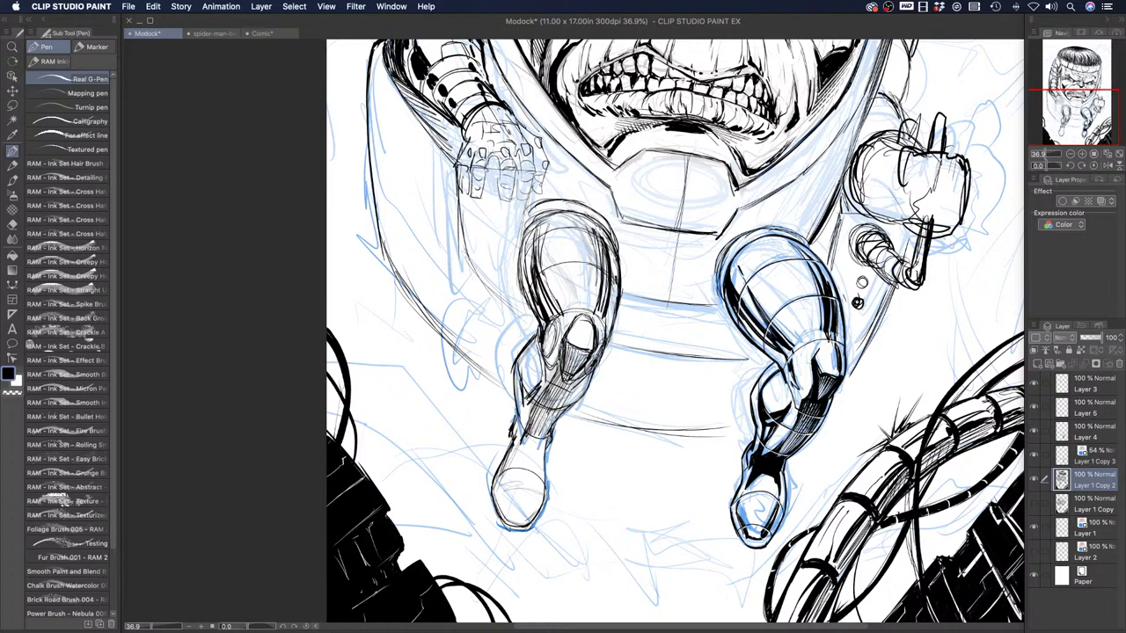
pyautogui.moveTo(589, 322)
pyautogui.mouseDown()
pyautogui.moveTo(582, 346)
pyautogui.moveTo(560, 321)
pyautogui.mouseUp()
pyautogui.moveTo(563, 272); pyautogui.dragTo(558, 316)
pyautogui.moveTo(554, 222)
pyautogui.mouseDown()
pyautogui.moveTo(549, 253)
pyautogui.moveTo(566, 299)
pyautogui.mouseUp()
pyautogui.moveTo(568, 260); pyautogui.dragTo(565, 306)
pyautogui.moveTo(589, 246); pyautogui.dragTo(593, 282)
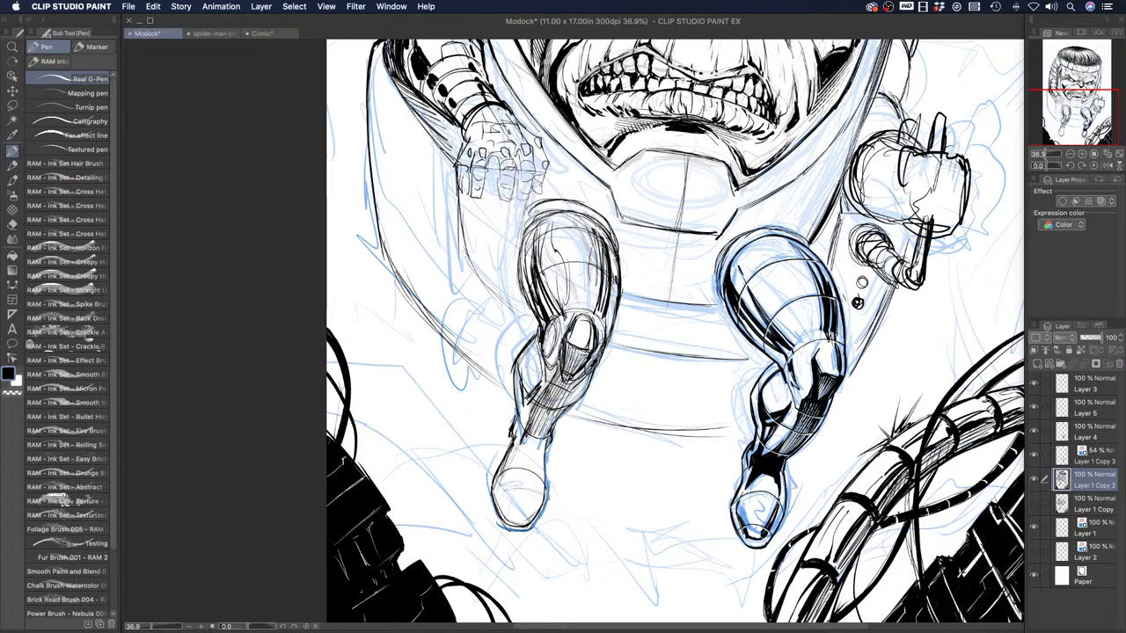
# Shade the left calf and boot with strokes along their edges, and reinforce the leg's outer outlines
pyautogui.moveTo(537, 361); pyautogui.dragTo(519, 424)
pyautogui.moveTo(575, 386); pyautogui.dragTo(545, 431)
pyautogui.press('super+z')
pyautogui.moveTo(540, 445); pyautogui.dragTo(526, 511)
pyautogui.moveTo(540, 469)
pyautogui.mouseDown()
pyautogui.moveTo(524, 519)
pyautogui.moveTo(502, 517)
pyautogui.mouseUp()
pyautogui.moveTo(517, 444); pyautogui.dragTo(504, 501)
pyautogui.moveTo(591, 371); pyautogui.dragTo(570, 406)
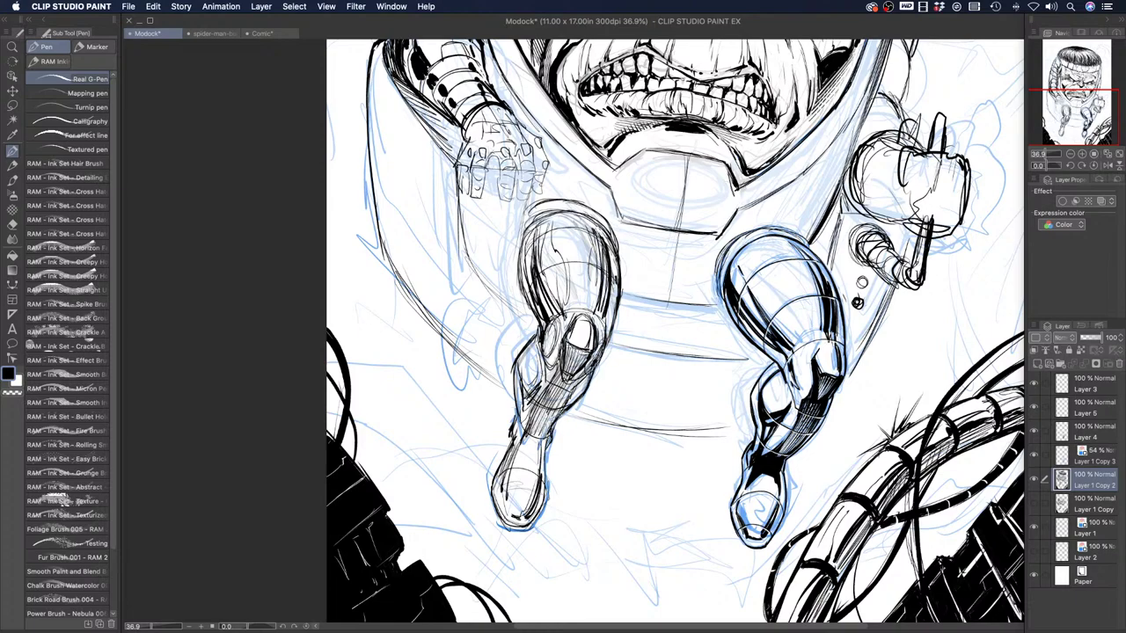
pyautogui.moveTo(534, 340)
pyautogui.mouseDown()
pyautogui.moveTo(515, 372)
pyautogui.moveTo(519, 429)
pyautogui.mouseUp()
pyautogui.moveTo(621, 304)
pyautogui.mouseDown()
pyautogui.moveTo(612, 336)
pyautogui.moveTo(603, 230)
pyautogui.mouseUp()
pyautogui.moveTo(527, 234); pyautogui.dragTo(520, 287)
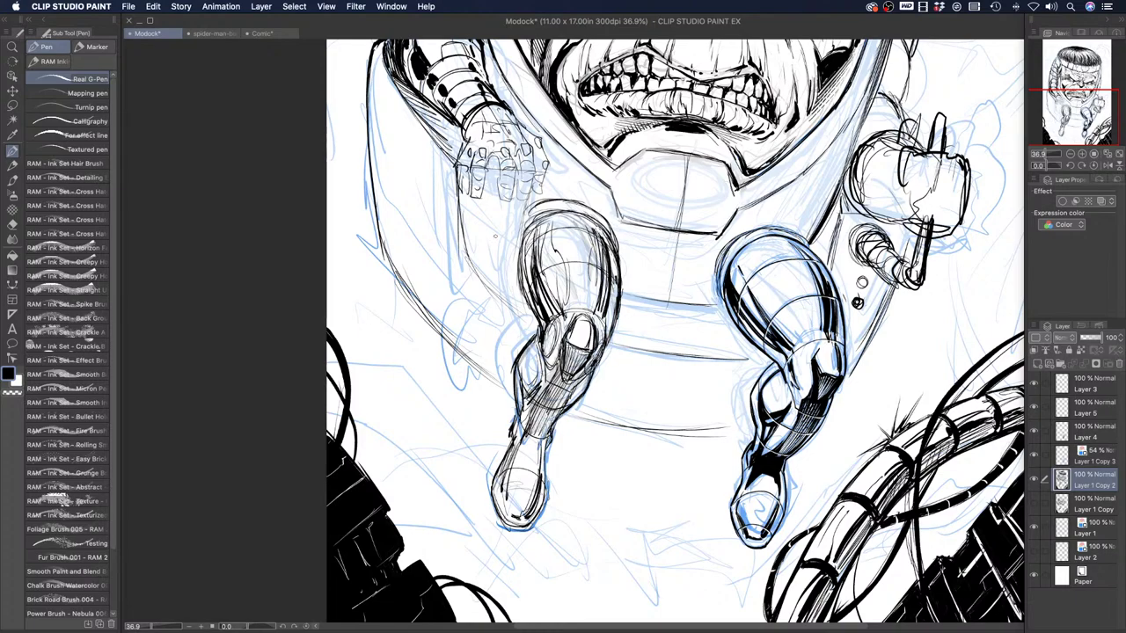
# Lasso the left leg on Layer 1 Copy 2, move it to its own layer, and apply the blue layer color
pyautogui.click(1034, 479)
pyautogui.click(1034, 479)
pyautogui.click(12, 105)
pyautogui.moveTo(528, 200)
pyautogui.mouseDown()
pyautogui.moveTo(630, 221)
pyautogui.moveTo(631, 308)
pyautogui.moveTo(576, 500)
pyautogui.moveTo(492, 395)
pyautogui.moveTo(505, 318)
pyautogui.mouseUp()
pyautogui.press('Delete')
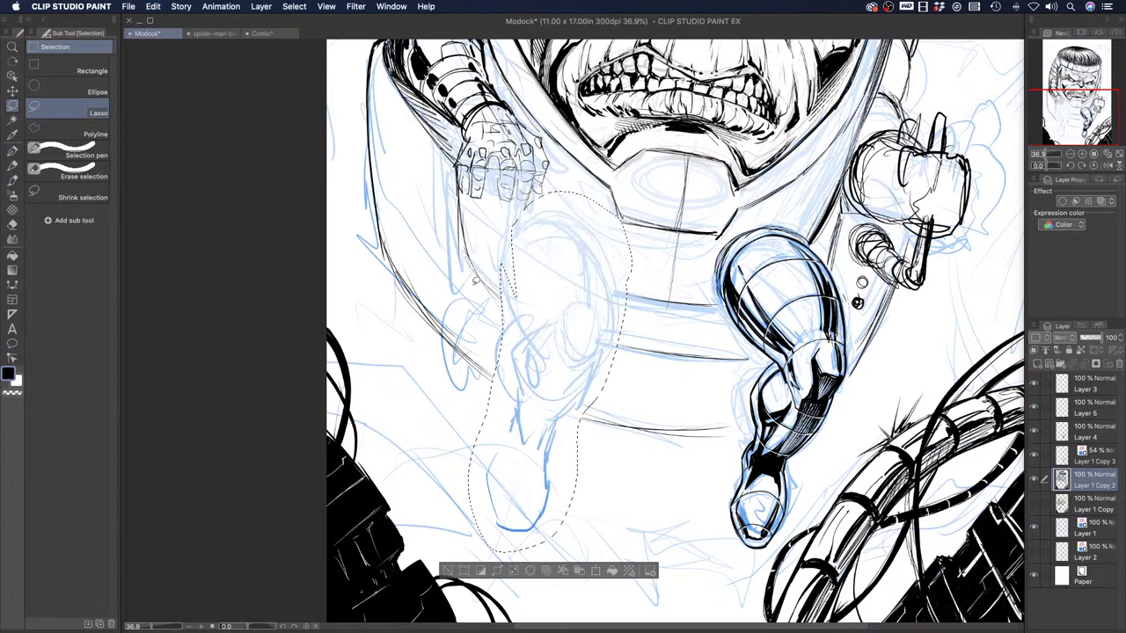
pyautogui.hotkey('ctrl', 'v')
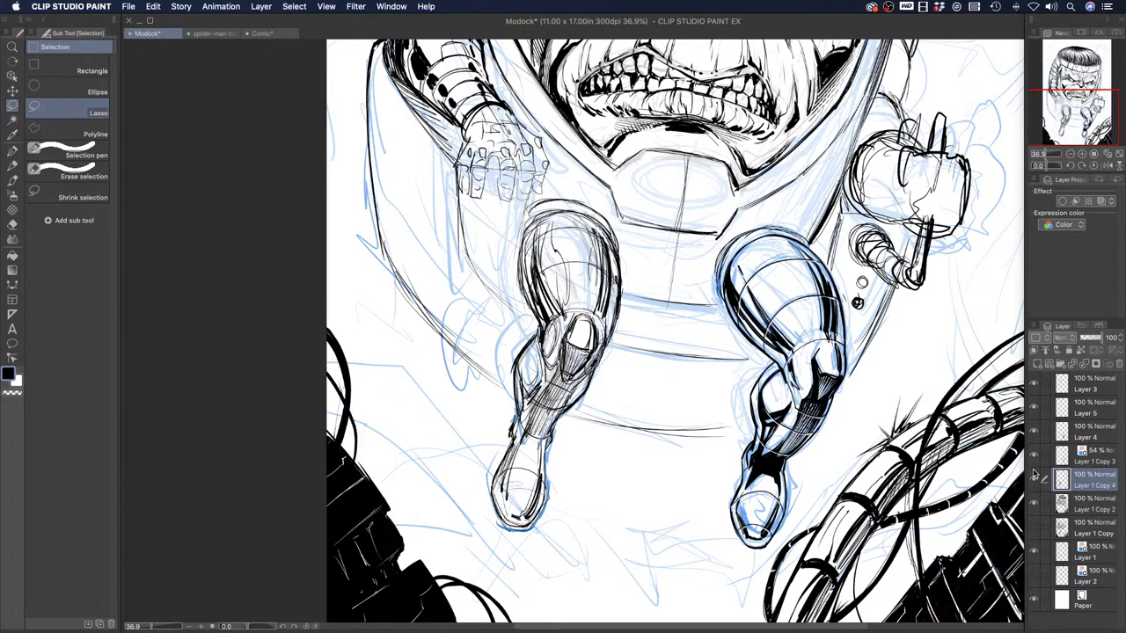
pyautogui.click(1099, 201)
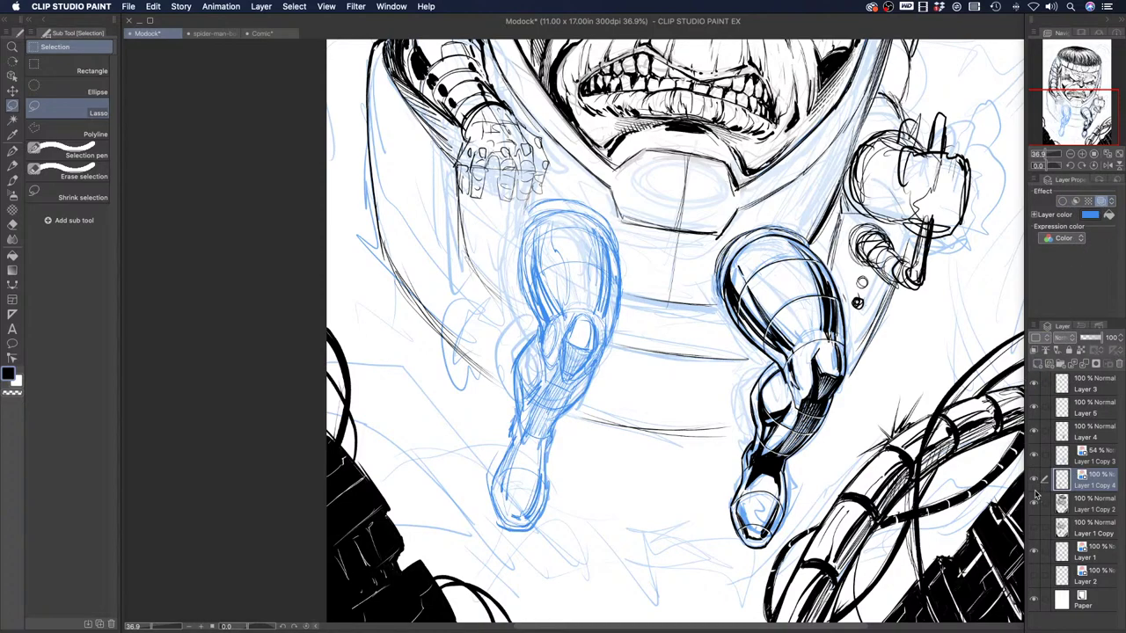
# Check the two layers' contents by toggling visibility, and move Layer 1 Copy 2 above Layer 1 Copy 4
pyautogui.click(1035, 481)
pyautogui.click(1035, 481)
pyautogui.click(1052, 501)
pyautogui.click(1034, 503)
pyautogui.click(1034, 503)
pyautogui.moveTo(1061, 499); pyautogui.dragTo(1061, 469)
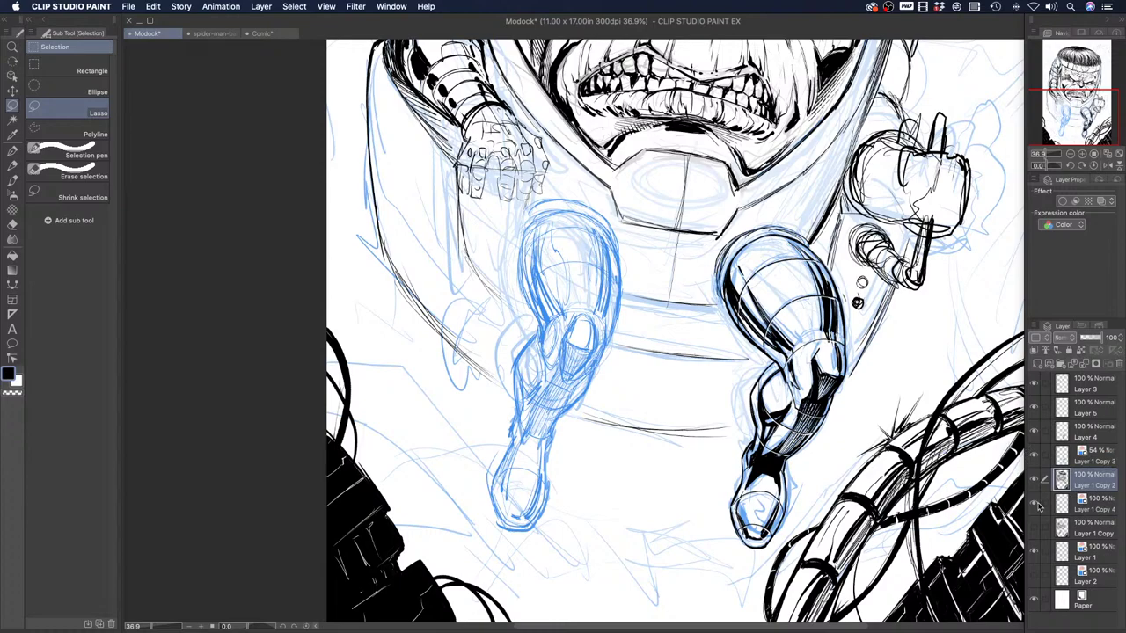
# Select Layer 1 and erase the old blue sketch lines beneath the left leg with the Soft eraser
pyautogui.click(1035, 505)
pyautogui.click(1035, 505)
pyautogui.click(1034, 553)
pyautogui.click(1034, 552)
pyautogui.click(1091, 553)
pyautogui.press('e')
pyautogui.moveTo(545, 230); pyautogui.dragTo(566, 281)
pyautogui.moveTo(510, 475); pyautogui.dragTo(533, 502)
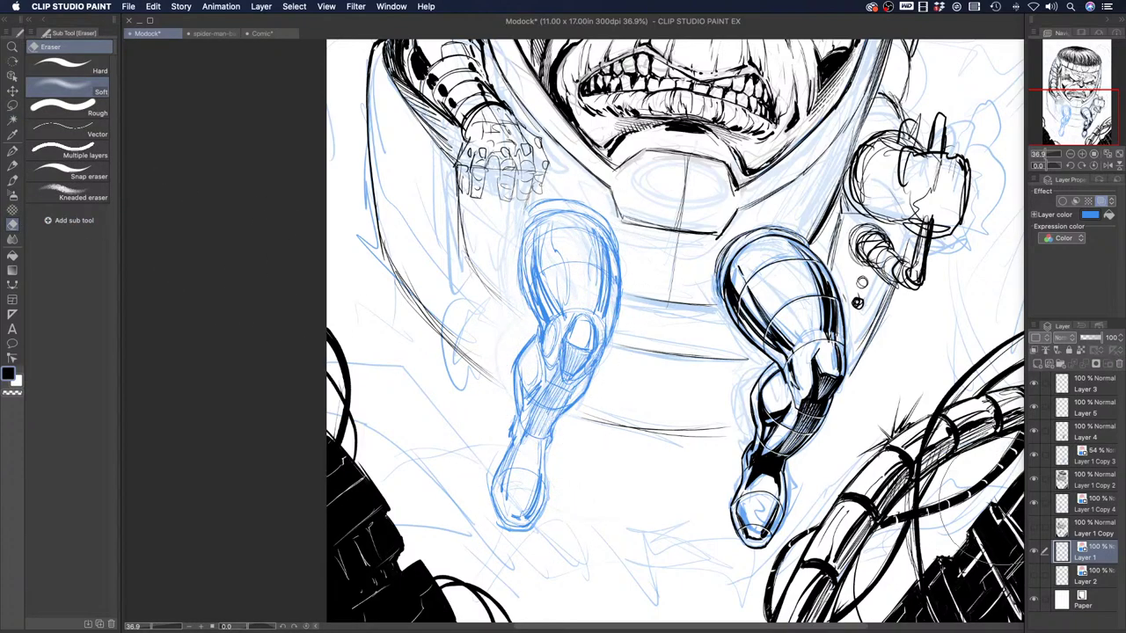
# Lower the opacity of Layer 1 Copy 4 to 57% and reselect Layer 1 Copy 2
pyautogui.click(1091, 503)
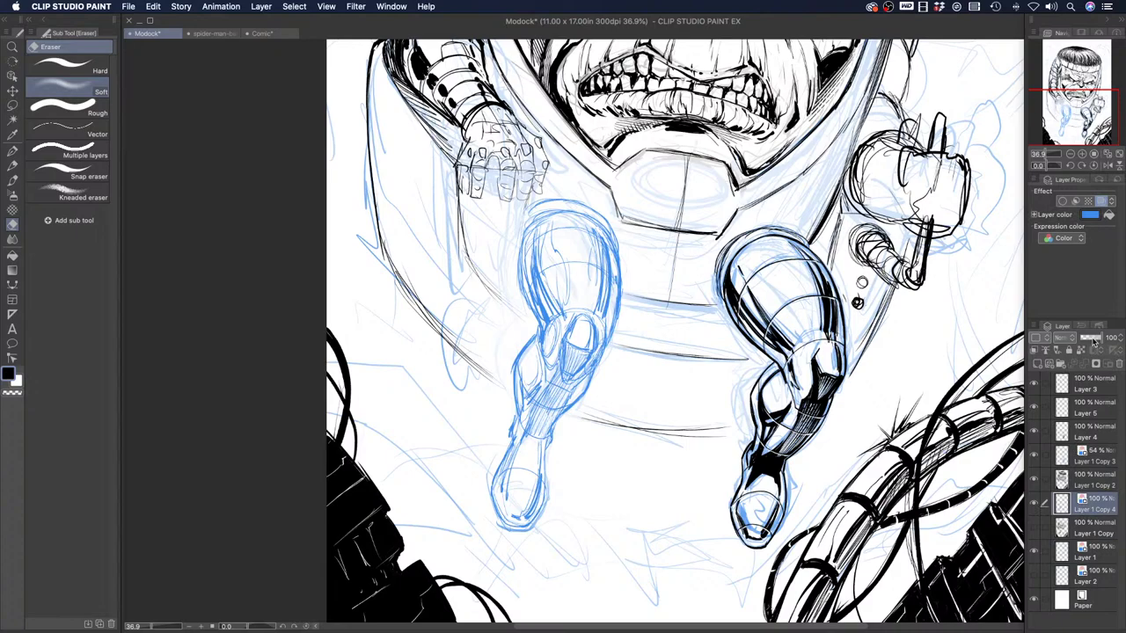
pyautogui.moveTo(1093, 339); pyautogui.dragTo(1088, 339)
pyautogui.click(1096, 484)
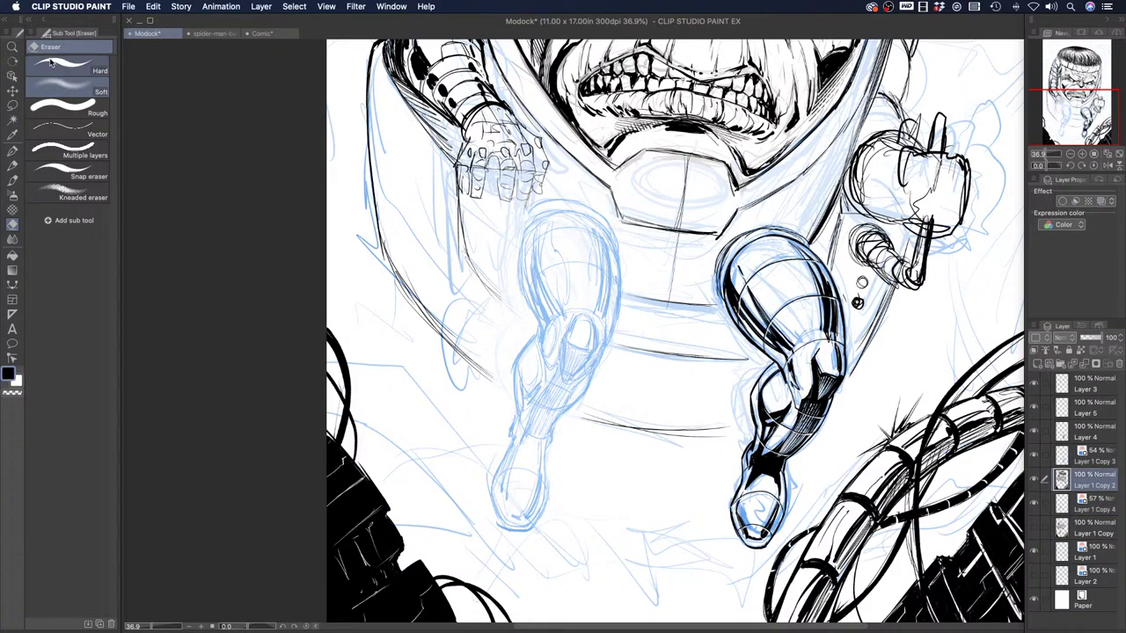
# Try adding a new layer above Layer 1 Copy 2 and undo the addition
pyautogui.click(12, 46)
pyautogui.click(468, 205)
pyautogui.click(466, 205)
pyautogui.moveTo(442, 205); pyautogui.dragTo(476, 366)
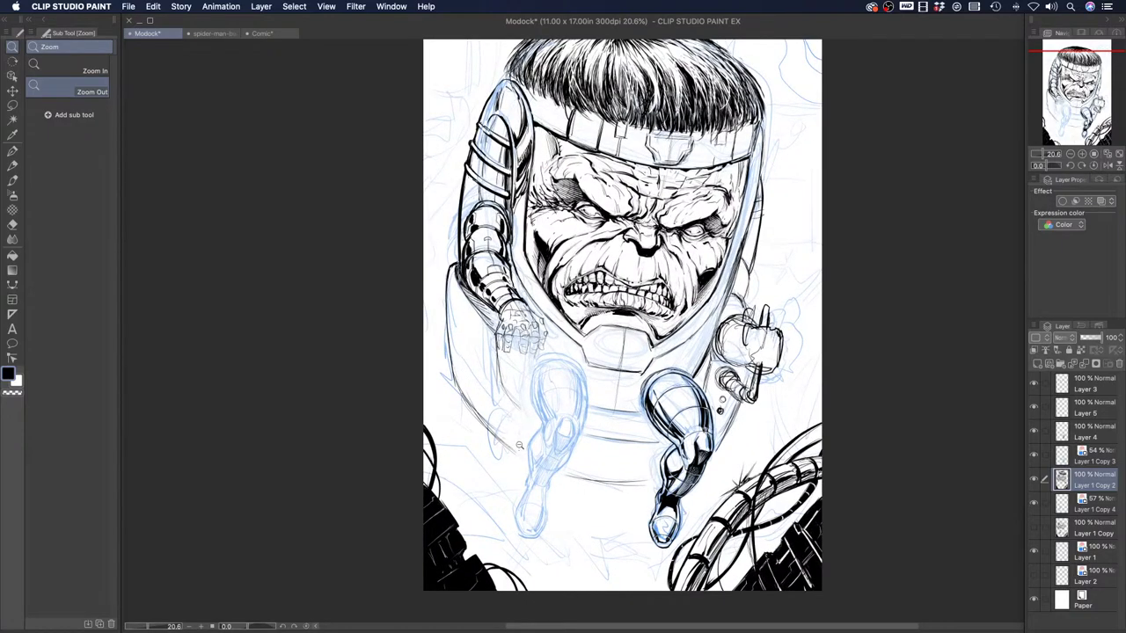
pyautogui.moveTo(524, 436); pyautogui.dragTo(526, 476)
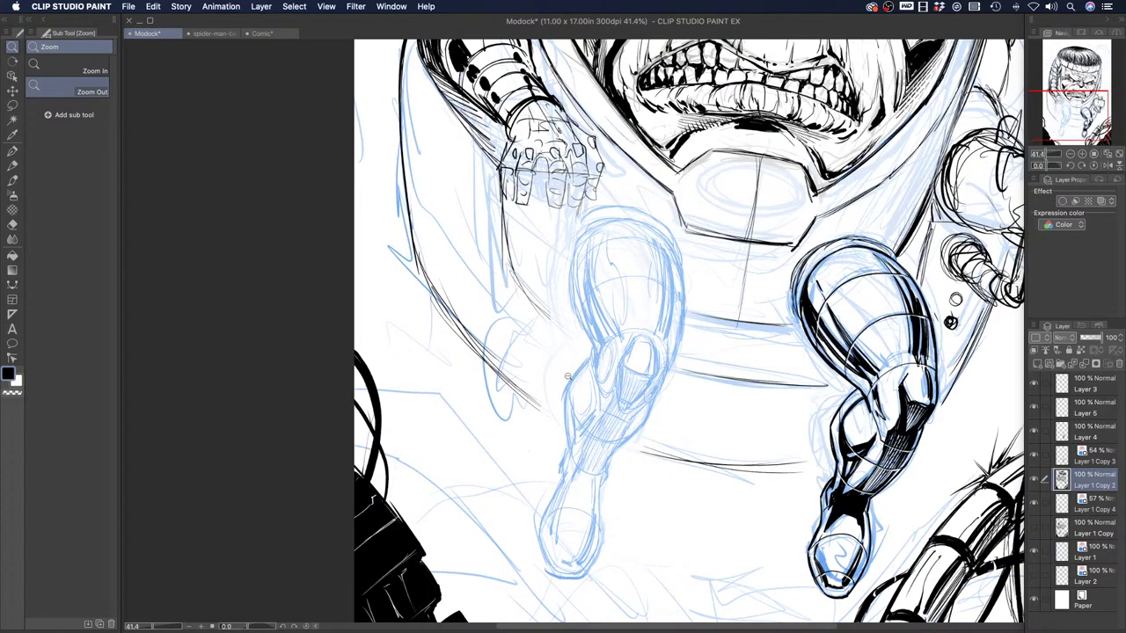
pyautogui.click(1034, 482)
pyautogui.click(1034, 482)
pyautogui.click(1037, 363)
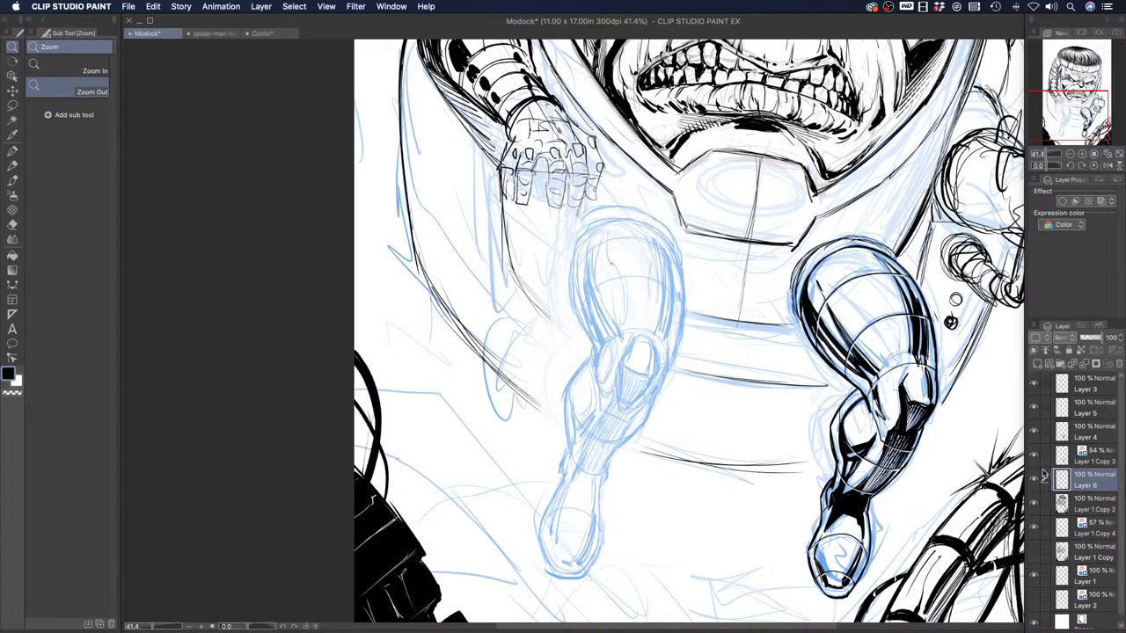
pyautogui.press('super+z')
# Check what Layer 4 contains by hiding and showing it, and make it the active layer
pyautogui.click(1034, 431)
pyautogui.click(1035, 433)
pyautogui.click(1036, 432)
pyautogui.click(1035, 433)
pyautogui.click(1083, 433)
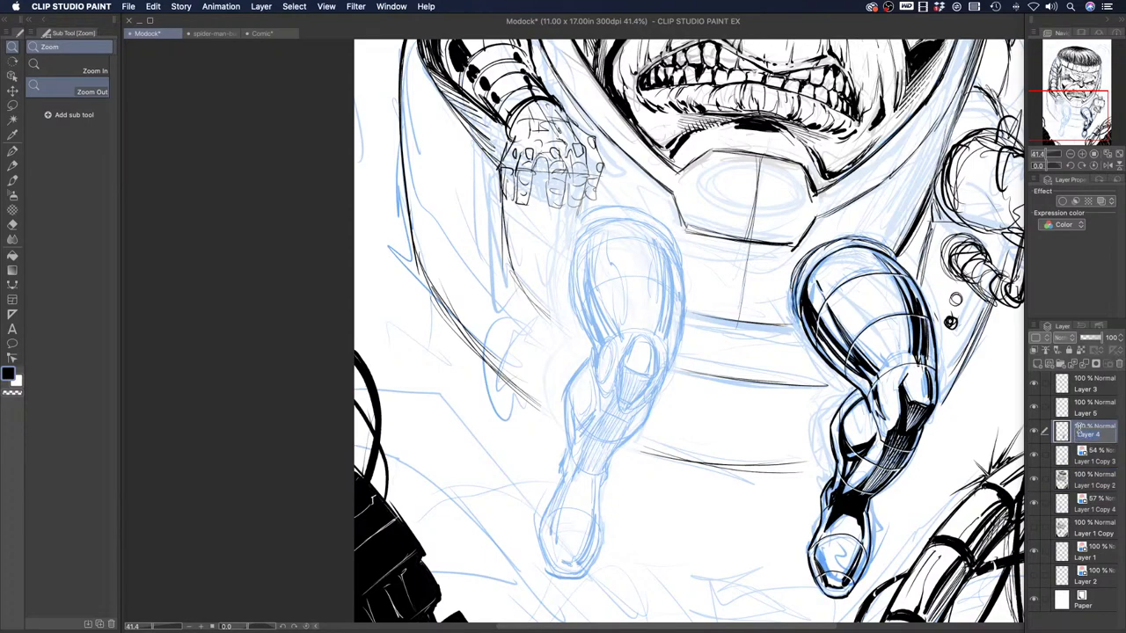
# Rename Layer 4 as Little Legs
pyautogui.write('Legmgs')
pyautogui.press('Return')
pyautogui.click(279, 238)
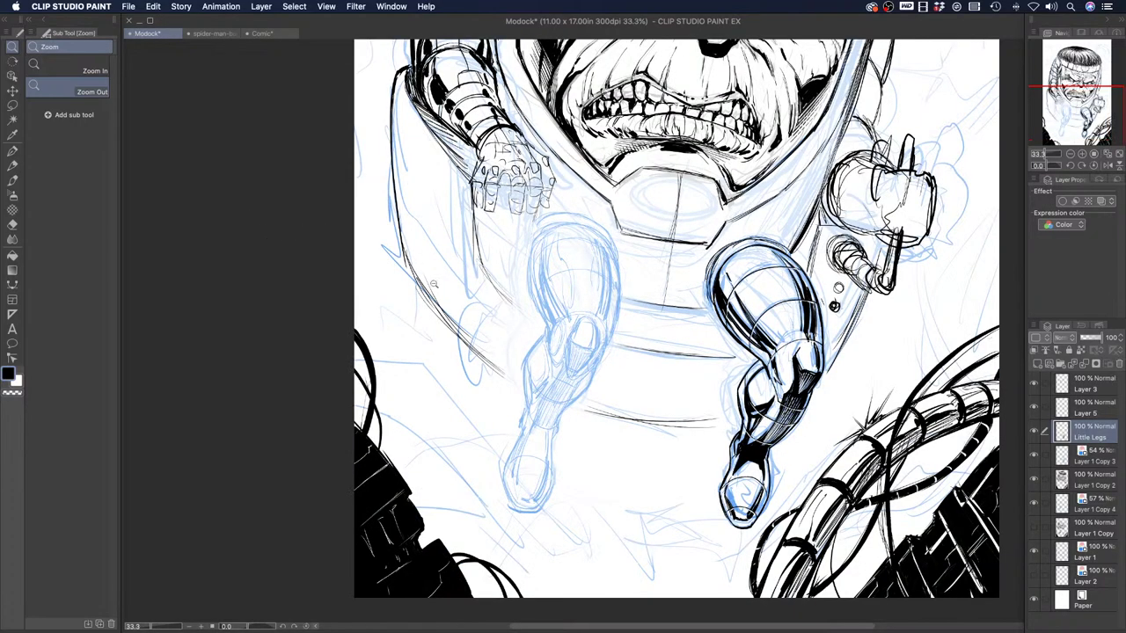
# Ink the left leg's lower outline from the knee past the ankle and around the foot in black with the Real G-Pen
pyautogui.scroll(4, 444, 346)
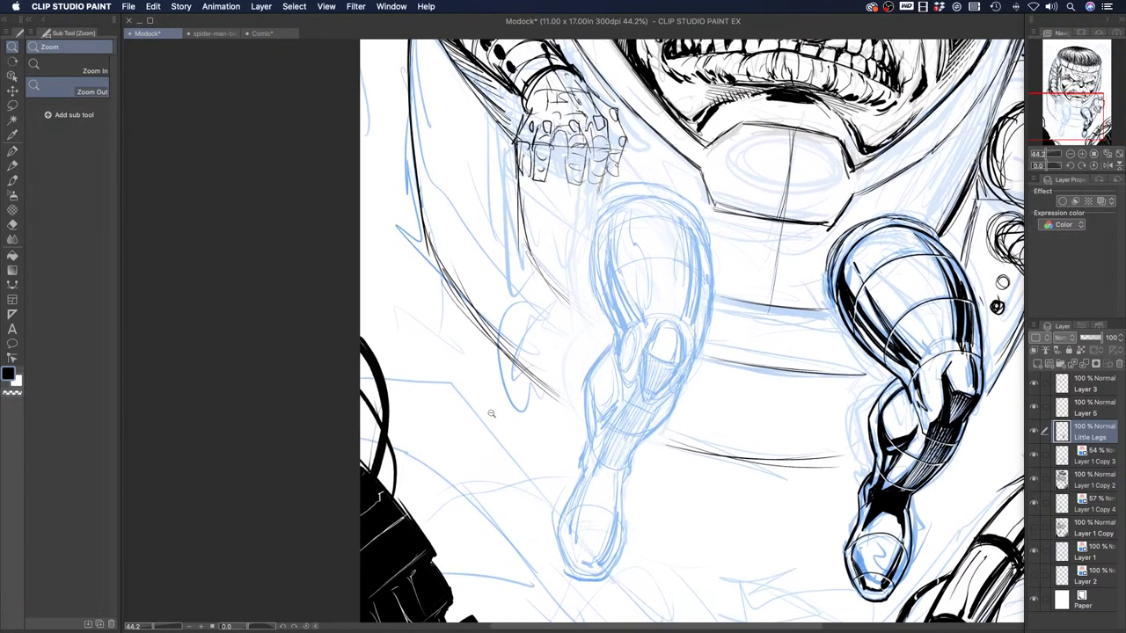
pyautogui.moveTo(505, 418); pyautogui.dragTo(437, 391)
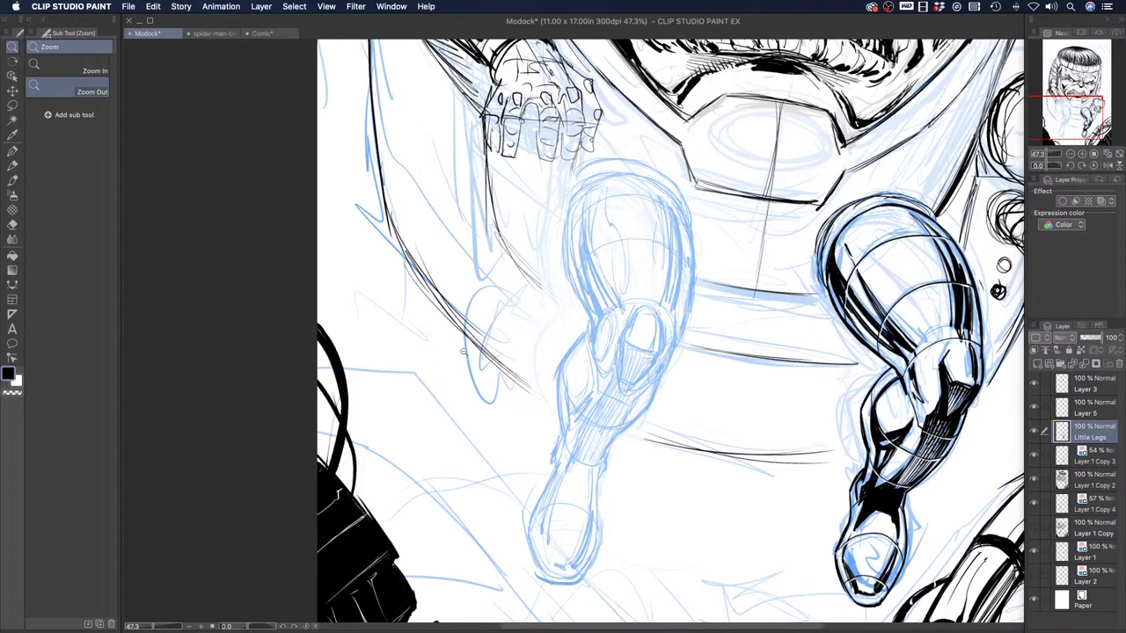
pyautogui.click(12, 151)
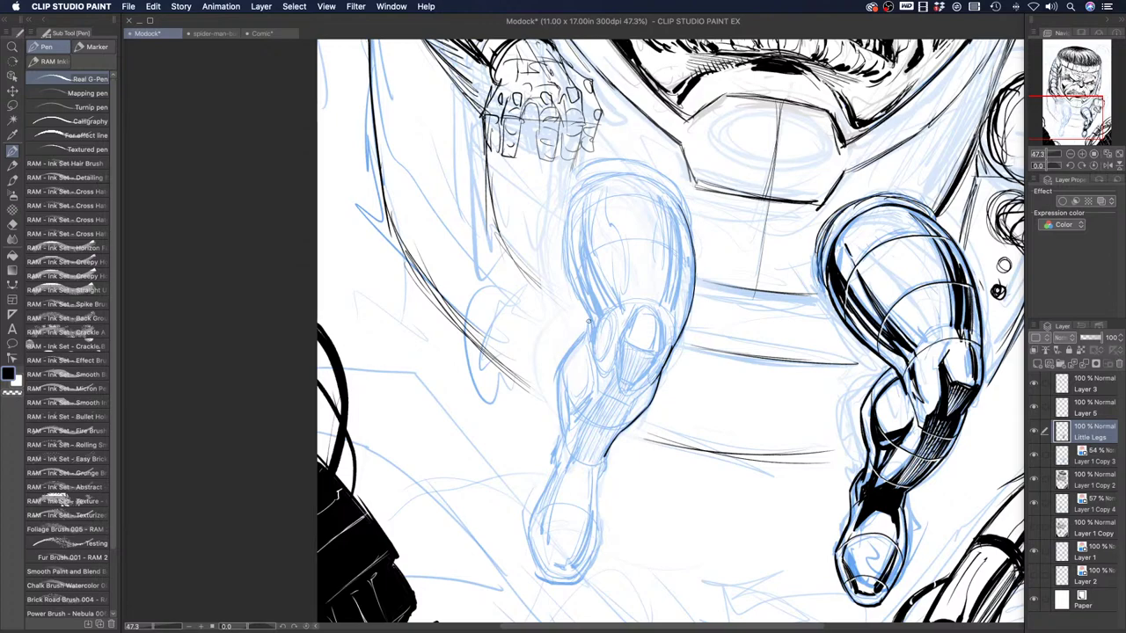
pyautogui.moveTo(589, 329)
pyautogui.mouseDown()
pyautogui.moveTo(557, 372)
pyautogui.moveTo(562, 444)
pyautogui.moveTo(559, 355)
pyautogui.moveTo(598, 479)
pyautogui.mouseUp()
pyautogui.moveTo(562, 435); pyautogui.dragTo(553, 452)
pyautogui.moveTo(558, 447)
pyautogui.mouseDown()
pyautogui.moveTo(550, 479)
pyautogui.moveTo(598, 500)
pyautogui.moveTo(595, 546)
pyautogui.moveTo(572, 581)
pyautogui.mouseUp()
pyautogui.moveTo(554, 470)
pyautogui.mouseDown()
pyautogui.moveTo(527, 527)
pyautogui.moveTo(546, 576)
pyautogui.moveTo(530, 548)
pyautogui.moveTo(541, 576)
pyautogui.moveTo(573, 568)
pyautogui.mouseUp()
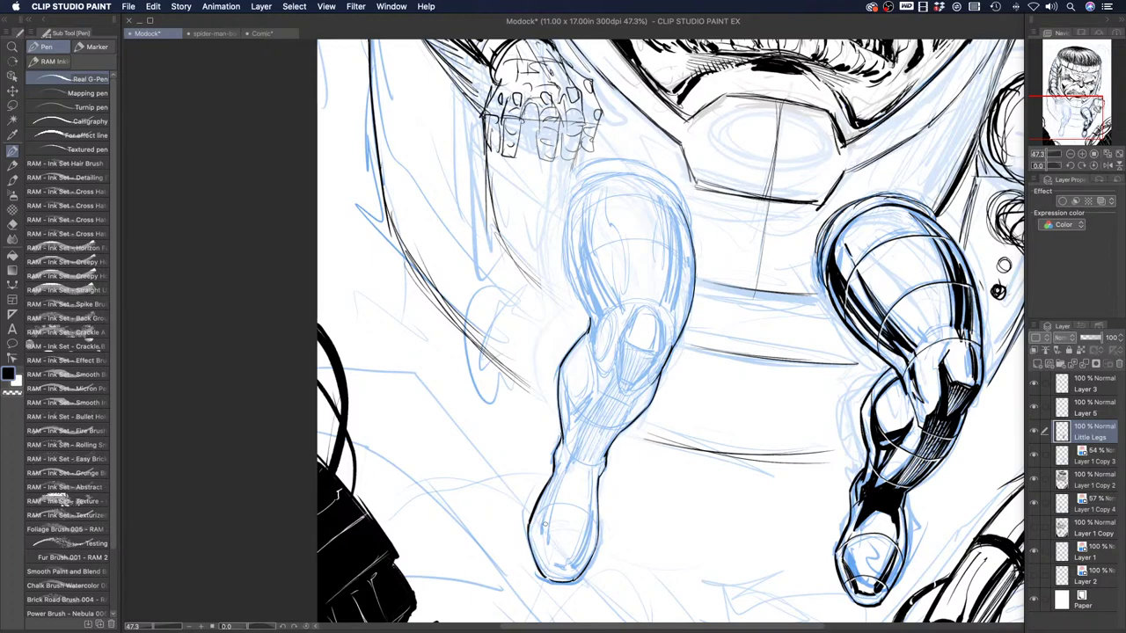
# Ink the outer contour of the left thigh from the rounded top down to the knee
pyautogui.scroll(2, 510, 289)
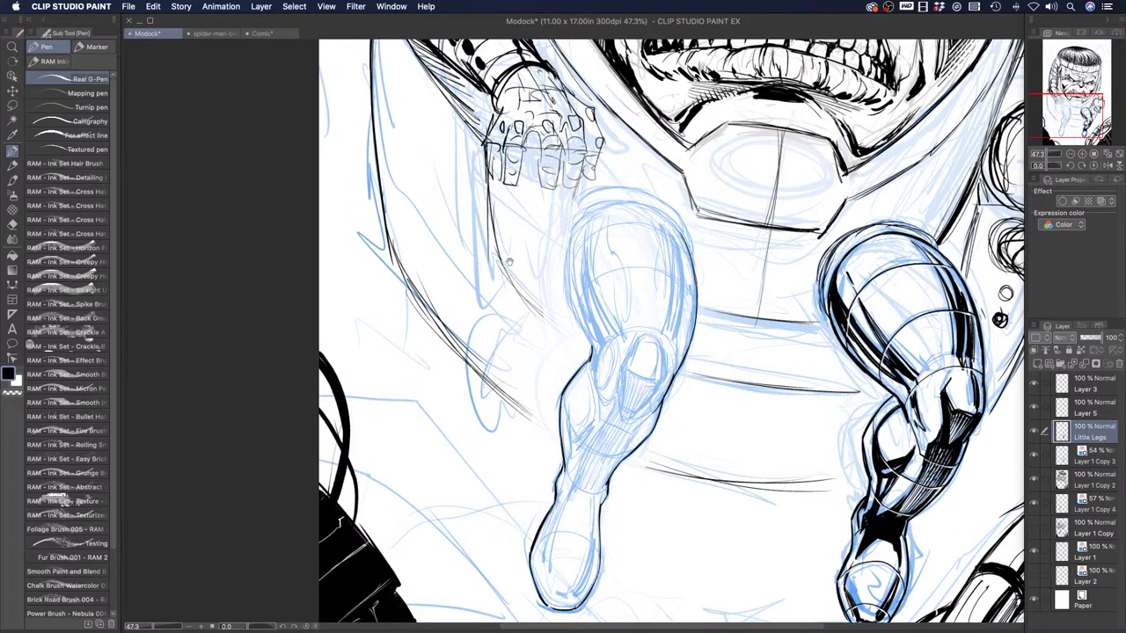
pyautogui.moveTo(570, 236)
pyautogui.mouseDown()
pyautogui.moveTo(569, 304)
pyautogui.moveTo(592, 352)
pyautogui.mouseUp()
pyautogui.moveTo(568, 293); pyautogui.dragTo(581, 327)
pyautogui.moveTo(567, 283); pyautogui.dragTo(591, 351)
pyautogui.moveTo(501, 307)
pyautogui.mouseDown()
pyautogui.moveTo(547, 285)
pyautogui.moveTo(595, 221)
pyautogui.moveTo(671, 198)
pyautogui.moveTo(744, 300)
pyautogui.mouseUp()
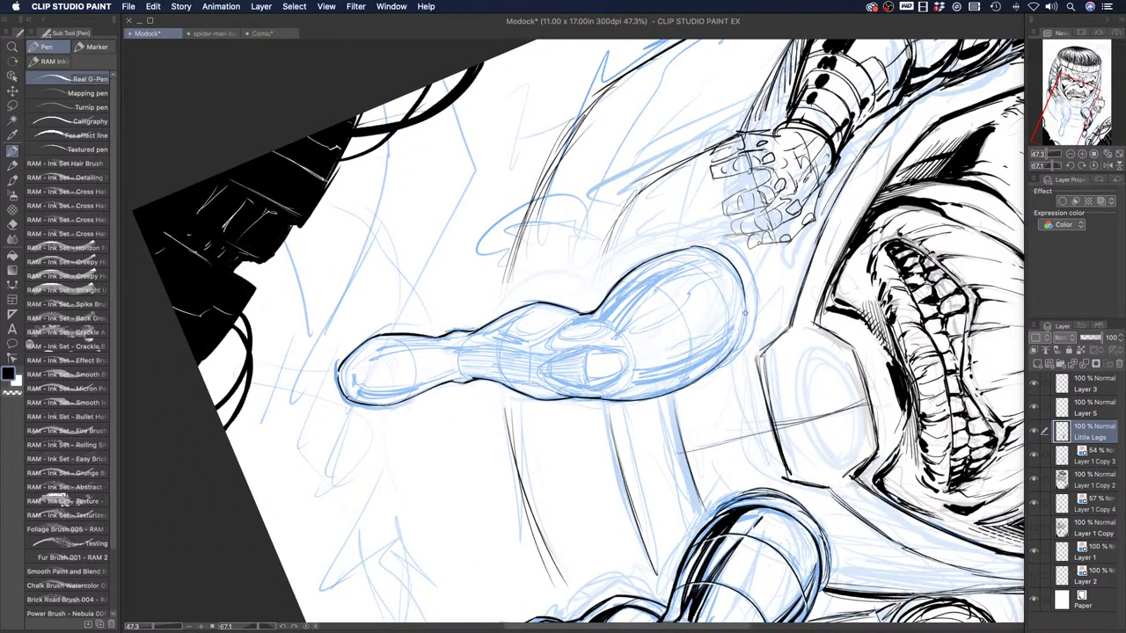
pyautogui.press('super+z')
pyautogui.hotkey('shift', 'space')
pyautogui.moveTo(450, 302); pyautogui.dragTo(528, 447)
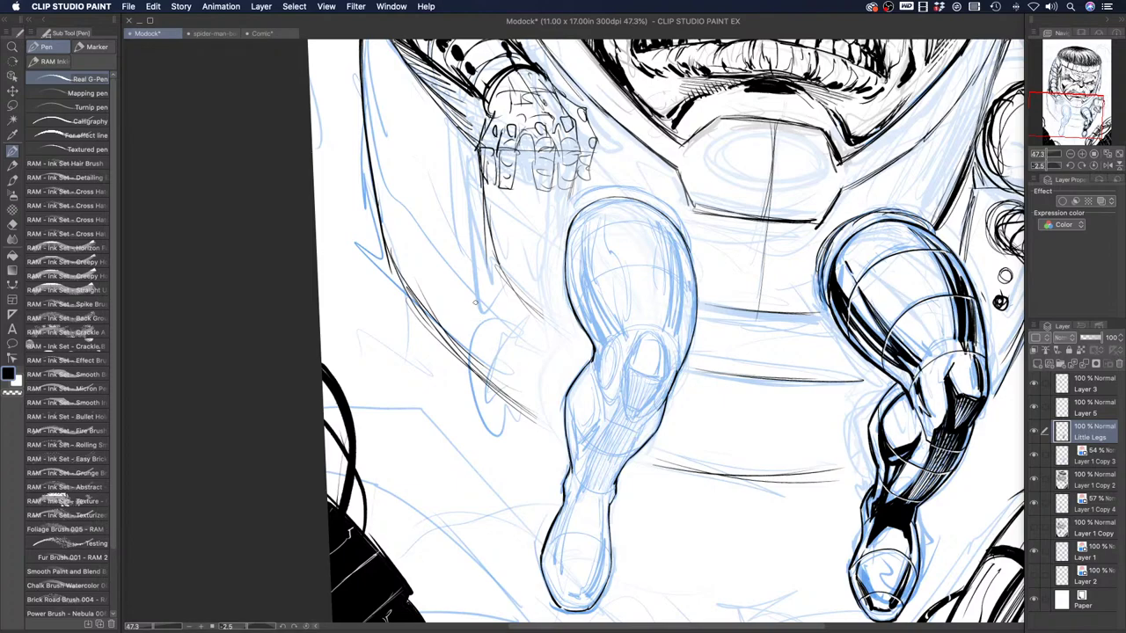
pyautogui.moveTo(479, 289); pyautogui.dragTo(470, 282)
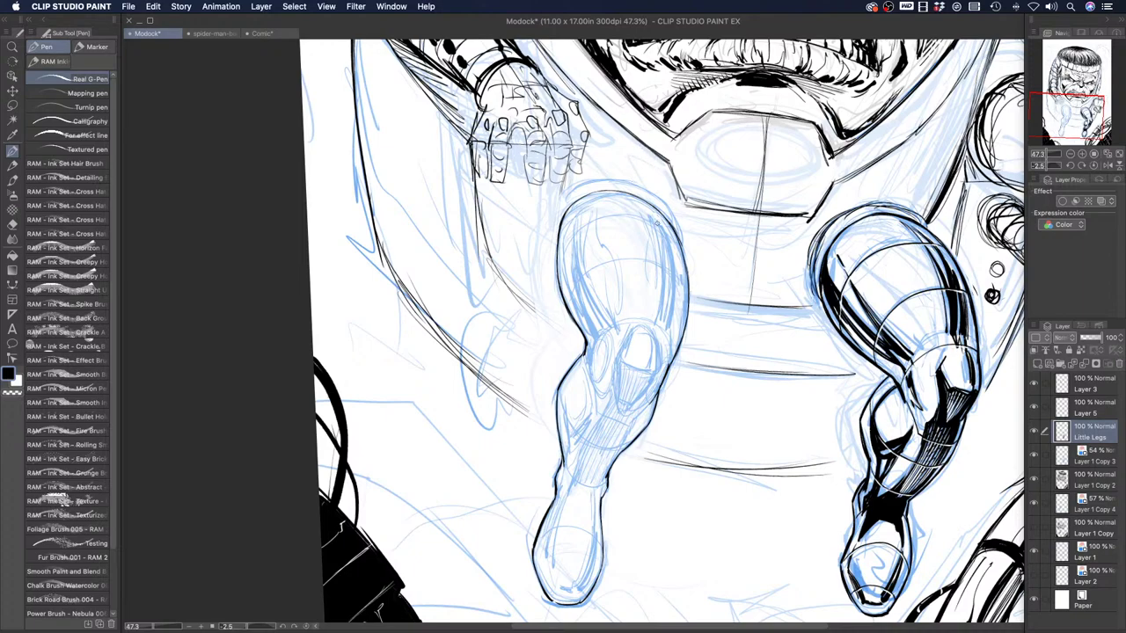
# Build up tapering black shadow bands along the inner side of the left thigh, from its top down to the knee
pyautogui.moveTo(659, 223); pyautogui.dragTo(671, 287)
pyautogui.moveTo(665, 245)
pyautogui.mouseDown()
pyautogui.moveTo(676, 297)
pyautogui.moveTo(663, 336)
pyautogui.mouseUp()
pyautogui.moveTo(672, 292); pyautogui.dragTo(665, 330)
pyautogui.moveTo(665, 330); pyautogui.dragTo(658, 341)
pyautogui.moveTo(672, 303); pyautogui.dragTo(665, 329)
pyautogui.moveTo(675, 294)
pyautogui.mouseDown()
pyautogui.moveTo(658, 345)
pyautogui.moveTo(668, 325)
pyautogui.mouseUp()
pyautogui.moveTo(647, 208); pyautogui.dragTo(661, 260)
pyautogui.moveTo(654, 221); pyautogui.dragTo(666, 301)
pyautogui.moveTo(661, 262); pyautogui.dragTo(662, 331)
pyautogui.moveTo(666, 282); pyautogui.dragTo(660, 336)
pyautogui.moveTo(665, 283)
pyautogui.mouseDown()
pyautogui.moveTo(658, 323)
pyautogui.moveTo(655, 278)
pyautogui.mouseUp()
pyautogui.moveTo(648, 218); pyautogui.dragTo(657, 257)
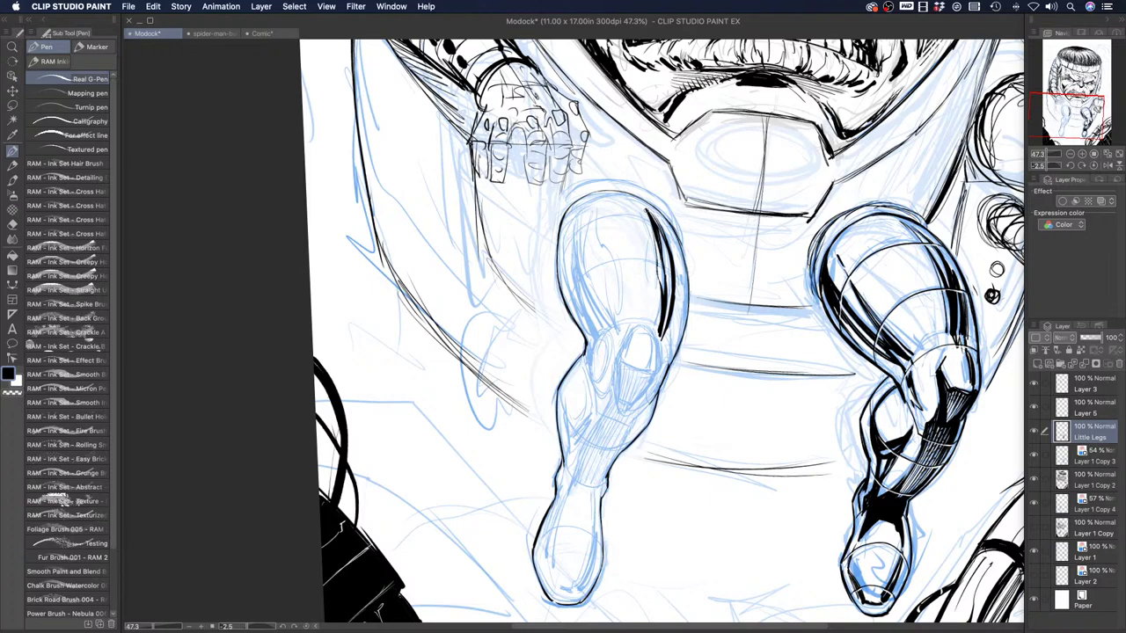
pyautogui.moveTo(651, 211)
pyautogui.mouseDown()
pyautogui.moveTo(679, 289)
pyautogui.moveTo(665, 343)
pyautogui.mouseUp()
pyautogui.moveTo(681, 280); pyautogui.dragTo(663, 348)
pyautogui.moveTo(681, 300); pyautogui.dragTo(665, 352)
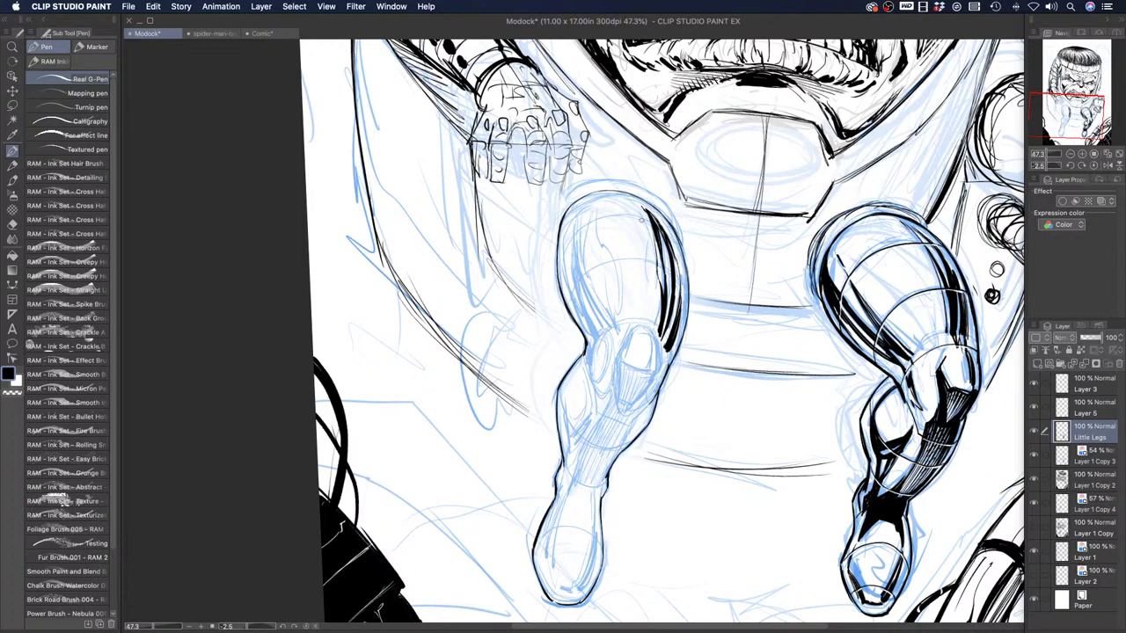
# Ink the muscle line beside the thigh shadow, thicken the inner contour toward the knee, and outline the left kneecap
pyautogui.moveTo(645, 208)
pyautogui.mouseDown()
pyautogui.moveTo(677, 250)
pyautogui.moveTo(647, 211)
pyautogui.moveTo(665, 220)
pyautogui.moveTo(644, 248)
pyautogui.moveTo(654, 312)
pyautogui.mouseUp()
pyautogui.moveTo(677, 241); pyautogui.dragTo(691, 340)
pyautogui.moveTo(688, 285)
pyautogui.mouseDown()
pyautogui.moveTo(676, 357)
pyautogui.moveTo(656, 357)
pyautogui.moveTo(635, 403)
pyautogui.mouseUp()
pyautogui.moveTo(658, 376)
pyautogui.mouseDown()
pyautogui.moveTo(647, 392)
pyautogui.moveTo(616, 387)
pyautogui.mouseUp()
pyautogui.moveTo(623, 364)
pyautogui.mouseDown()
pyautogui.moveTo(618, 392)
pyautogui.moveTo(619, 368)
pyautogui.moveTo(654, 376)
pyautogui.moveTo(616, 355)
pyautogui.moveTo(645, 374)
pyautogui.mouseUp()
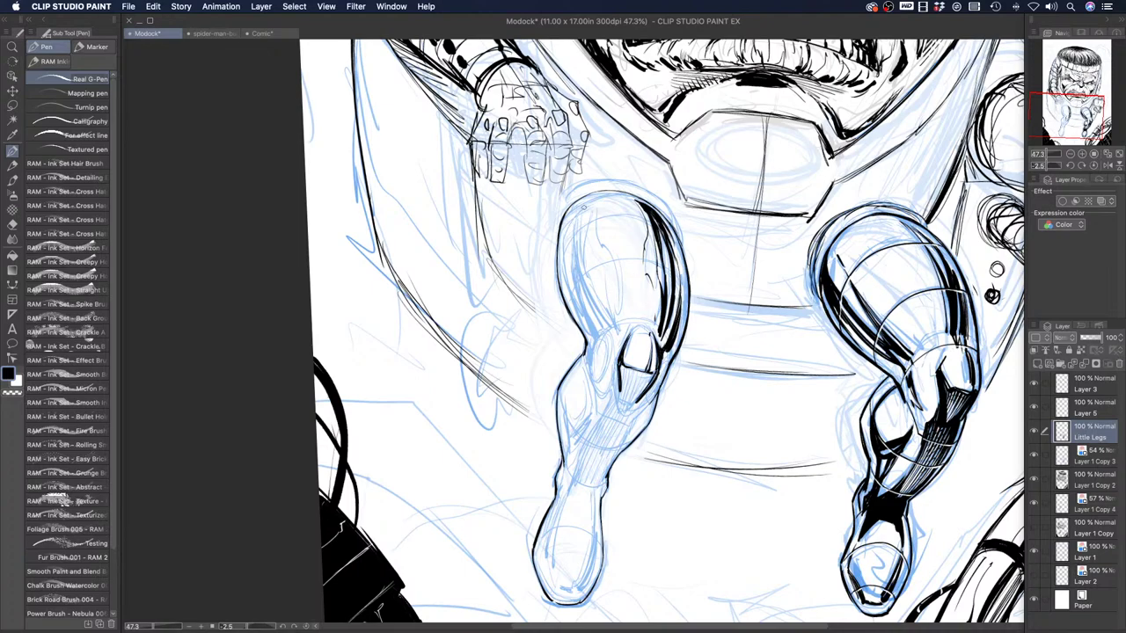
# Ink the black shadow and muscle lines on the outer side of the left thigh, tapering into the knee
pyautogui.moveTo(576, 280)
pyautogui.mouseDown()
pyautogui.moveTo(597, 339)
pyautogui.moveTo(575, 265)
pyautogui.moveTo(612, 338)
pyautogui.moveTo(582, 281)
pyautogui.moveTo(587, 293)
pyautogui.moveTo(578, 241)
pyautogui.moveTo(575, 275)
pyautogui.moveTo(575, 240)
pyautogui.mouseUp()
pyautogui.moveTo(587, 301)
pyautogui.mouseDown()
pyautogui.moveTo(572, 243)
pyautogui.moveTo(582, 204)
pyautogui.moveTo(584, 263)
pyautogui.moveTo(587, 213)
pyautogui.moveTo(609, 253)
pyautogui.mouseUp()
pyautogui.moveTo(615, 313)
pyautogui.mouseDown()
pyautogui.moveTo(618, 271)
pyautogui.moveTo(615, 308)
pyautogui.moveTo(606, 299)
pyautogui.mouseUp()
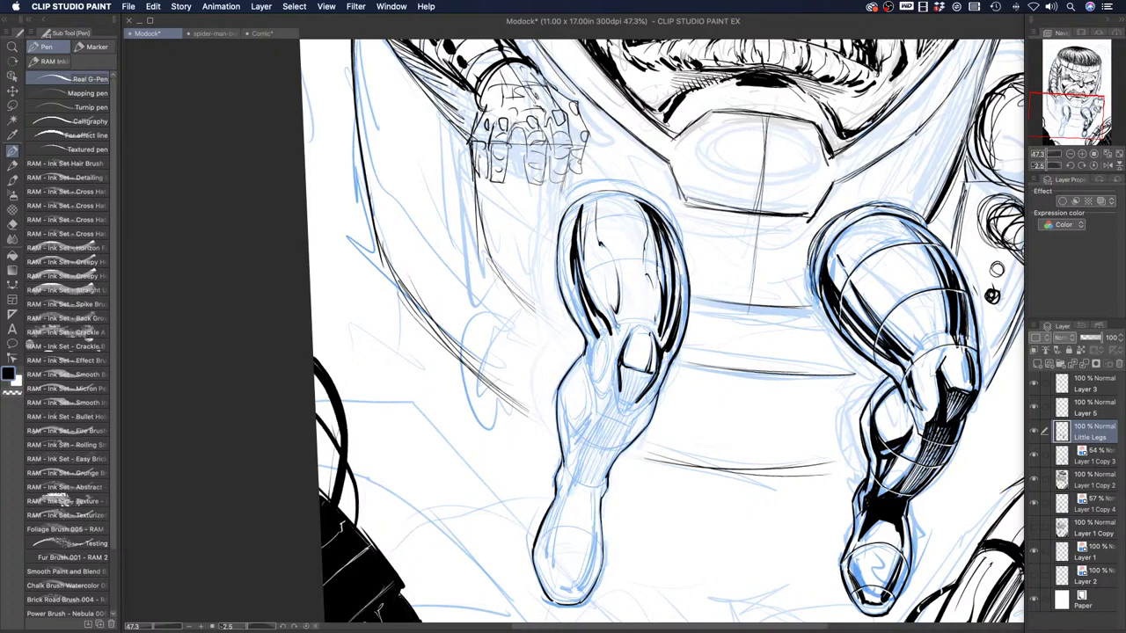
pyautogui.moveTo(571, 231); pyautogui.dragTo(570, 213)
pyautogui.moveTo(568, 262)
pyautogui.mouseDown()
pyautogui.moveTo(568, 218)
pyautogui.moveTo(580, 197)
pyautogui.mouseUp()
pyautogui.moveTo(586, 331)
pyautogui.mouseDown()
pyautogui.moveTo(577, 302)
pyautogui.moveTo(585, 327)
pyautogui.mouseUp()
pyautogui.moveTo(596, 344); pyautogui.dragTo(588, 320)
pyautogui.moveTo(598, 352); pyautogui.dragTo(592, 342)
# Ink the left calf's muscle shape with a heavy outer shadow and lines running down the shin toward the ankle
pyautogui.moveTo(599, 382)
pyautogui.mouseDown()
pyautogui.moveTo(593, 345)
pyautogui.moveTo(566, 411)
pyautogui.mouseUp()
pyautogui.moveTo(569, 410); pyautogui.dragTo(565, 419)
pyautogui.moveTo(569, 417); pyautogui.dragTo(565, 437)
pyautogui.moveTo(570, 392); pyautogui.dragTo(565, 436)
pyautogui.moveTo(567, 432); pyautogui.dragTo(566, 446)
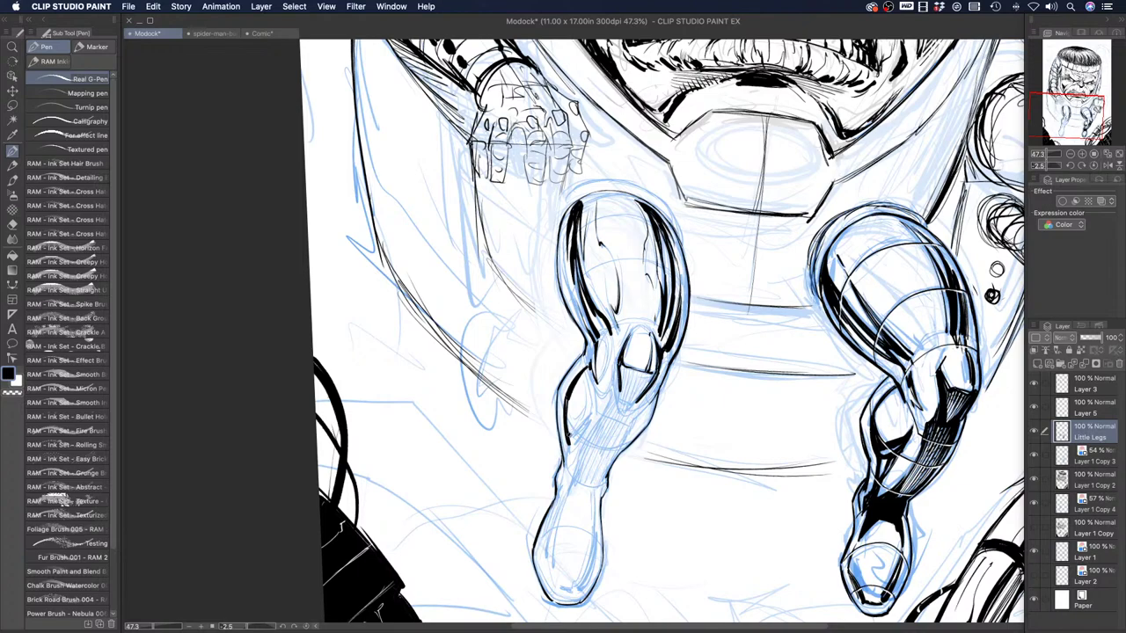
pyautogui.moveTo(595, 404); pyautogui.dragTo(590, 422)
pyautogui.moveTo(570, 447); pyautogui.dragTo(571, 469)
pyautogui.moveTo(597, 422)
pyautogui.mouseDown()
pyautogui.moveTo(580, 454)
pyautogui.moveTo(616, 404)
pyautogui.mouseUp()
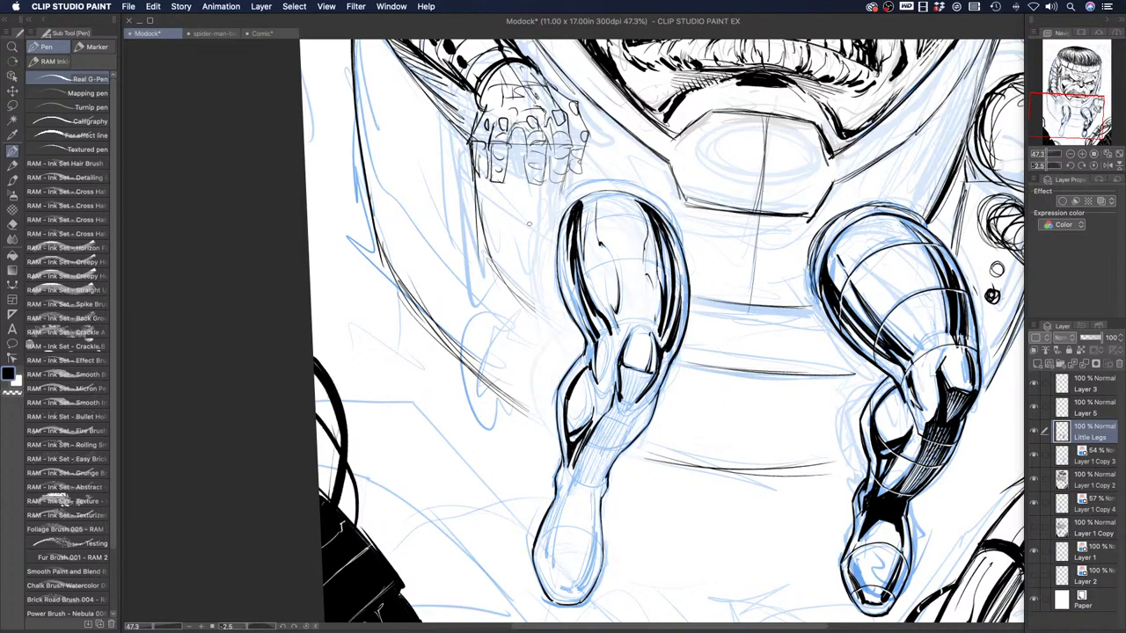
pyautogui.moveTo(629, 410)
pyautogui.mouseDown()
pyautogui.moveTo(648, 401)
pyautogui.moveTo(597, 480)
pyautogui.mouseUp()
# Ink a heavier line beneath the left kneecap with the Real G-Pen
pyautogui.click(14, 48)
pyautogui.click(430, 210)
pyautogui.moveTo(447, 218); pyautogui.dragTo(469, 429)
pyautogui.click(453, 327)
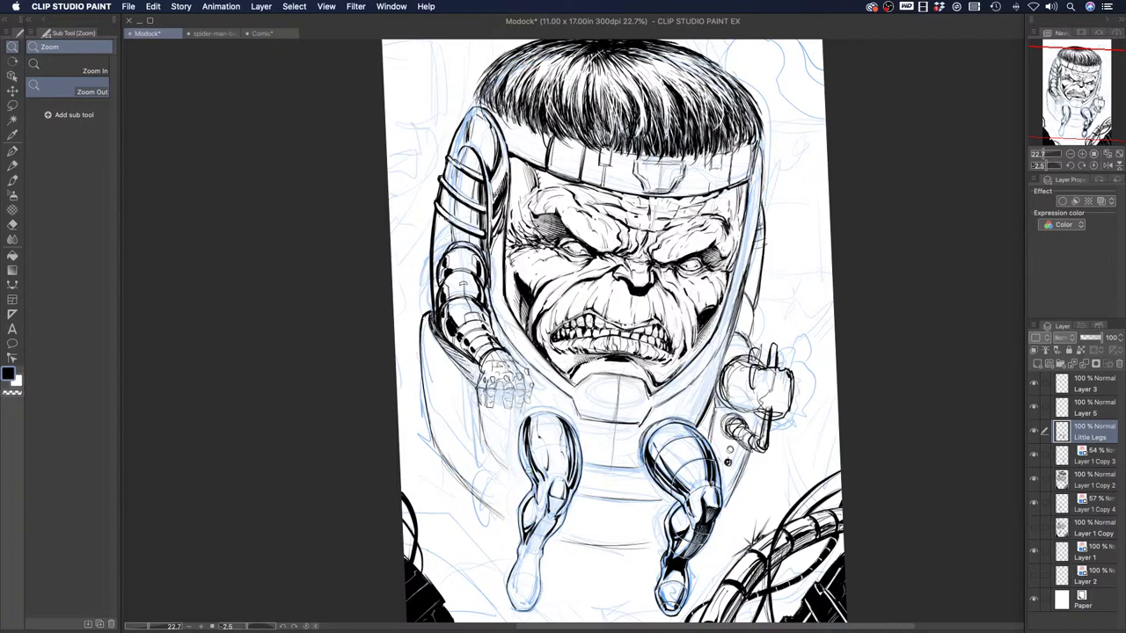
pyautogui.moveTo(478, 536); pyautogui.dragTo(502, 410)
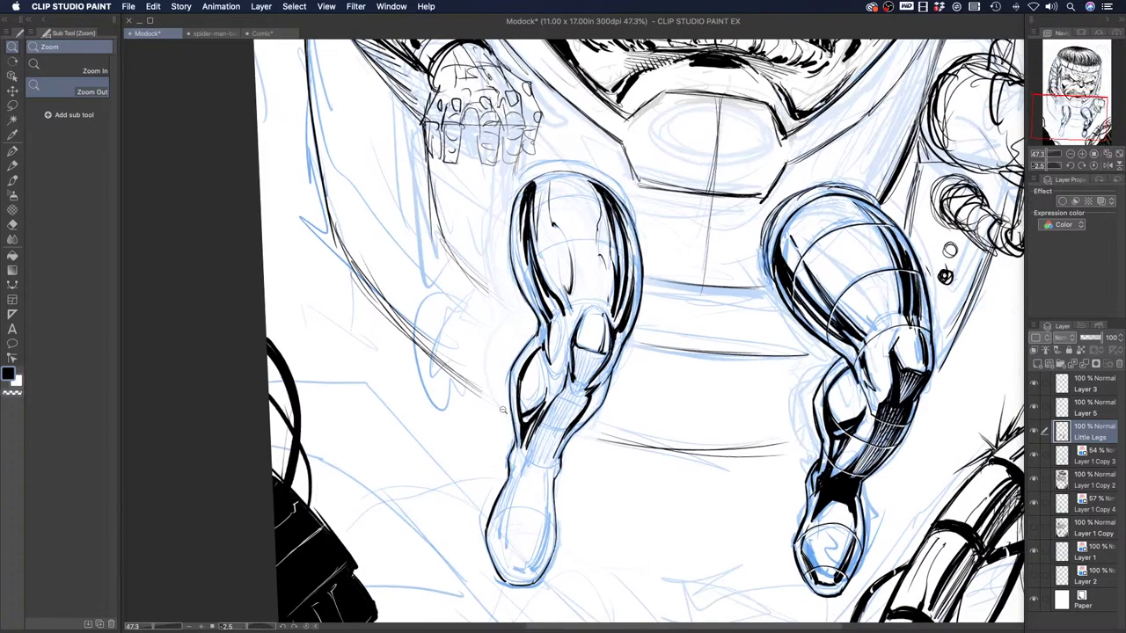
pyautogui.click(12, 152)
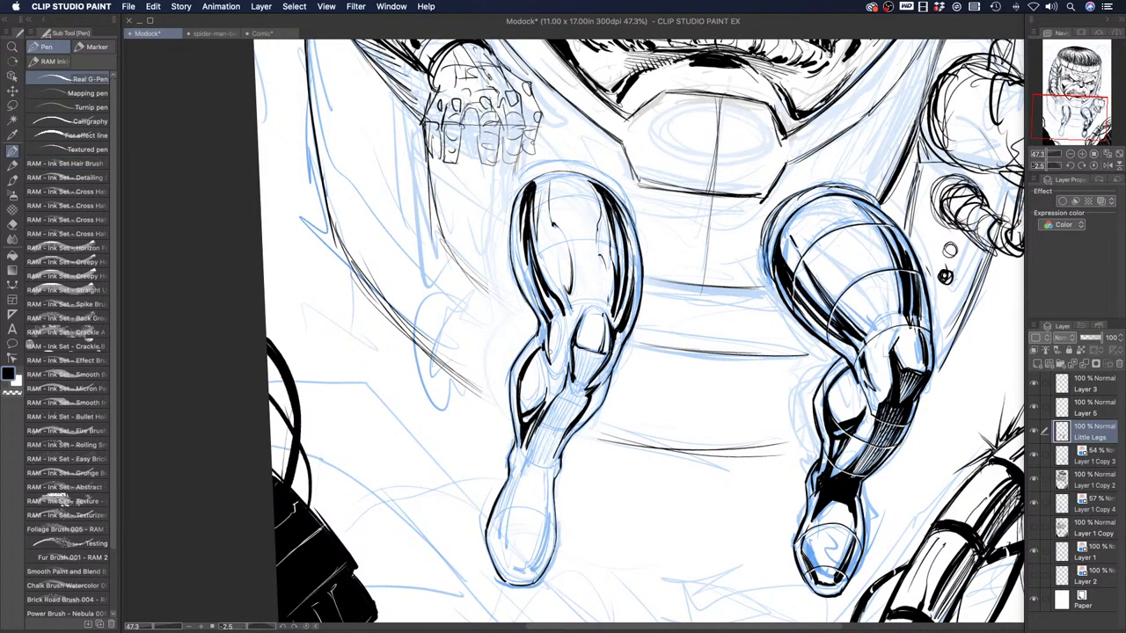
pyautogui.moveTo(547, 339)
pyautogui.mouseDown()
pyautogui.moveTo(553, 363)
pyautogui.moveTo(573, 361)
pyautogui.moveTo(609, 349)
pyautogui.moveTo(608, 330)
pyautogui.moveTo(603, 401)
pyautogui.moveTo(570, 440)
pyautogui.mouseUp()
pyautogui.press('super+z')
pyautogui.moveTo(576, 349)
pyautogui.mouseDown()
pyautogui.moveTo(573, 375)
pyautogui.moveTo(609, 357)
pyautogui.moveTo(598, 364)
pyautogui.moveTo(584, 349)
pyautogui.moveTo(599, 356)
pyautogui.mouseUp()
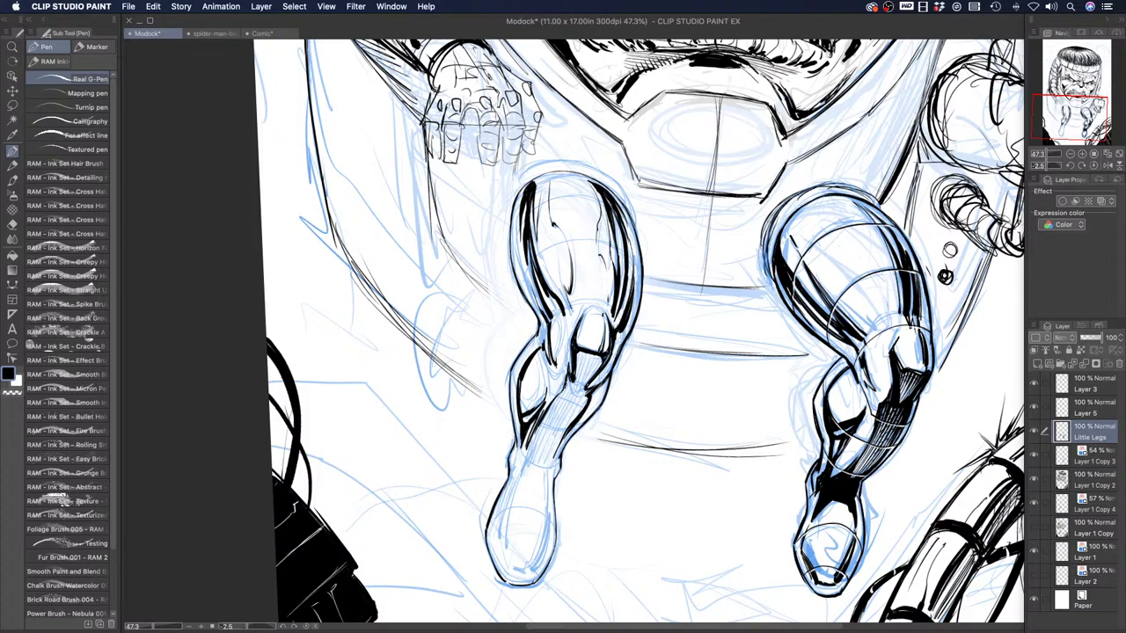
# Ink black shadows down the left shin into the ankle and add inner edge lines around the foot
pyautogui.moveTo(566, 376)
pyautogui.mouseDown()
pyautogui.moveTo(568, 394)
pyautogui.moveTo(528, 456)
pyautogui.mouseUp()
pyautogui.moveTo(545, 415); pyautogui.dragTo(529, 454)
pyautogui.moveTo(556, 400)
pyautogui.mouseDown()
pyautogui.moveTo(536, 453)
pyautogui.moveTo(547, 460)
pyautogui.moveTo(536, 461)
pyautogui.moveTo(536, 447)
pyautogui.moveTo(547, 470)
pyautogui.moveTo(526, 458)
pyautogui.moveTo(519, 473)
pyautogui.moveTo(514, 462)
pyautogui.moveTo(513, 474)
pyautogui.moveTo(533, 460)
pyautogui.moveTo(519, 475)
pyautogui.moveTo(523, 451)
pyautogui.moveTo(524, 473)
pyautogui.moveTo(529, 463)
pyautogui.moveTo(548, 477)
pyautogui.mouseUp()
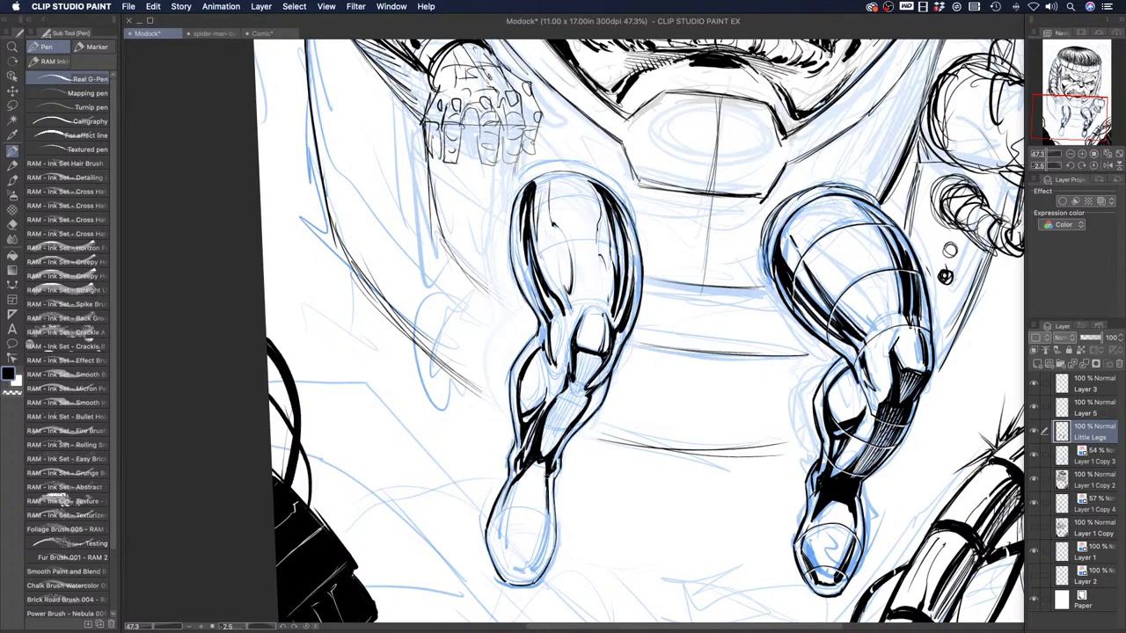
pyautogui.moveTo(547, 515)
pyautogui.mouseDown()
pyautogui.moveTo(530, 573)
pyautogui.moveTo(546, 554)
pyautogui.moveTo(528, 576)
pyautogui.moveTo(510, 579)
pyautogui.moveTo(505, 566)
pyautogui.moveTo(510, 577)
pyautogui.mouseUp()
pyautogui.moveTo(498, 538)
pyautogui.mouseDown()
pyautogui.moveTo(515, 577)
pyautogui.moveTo(496, 532)
pyautogui.mouseUp()
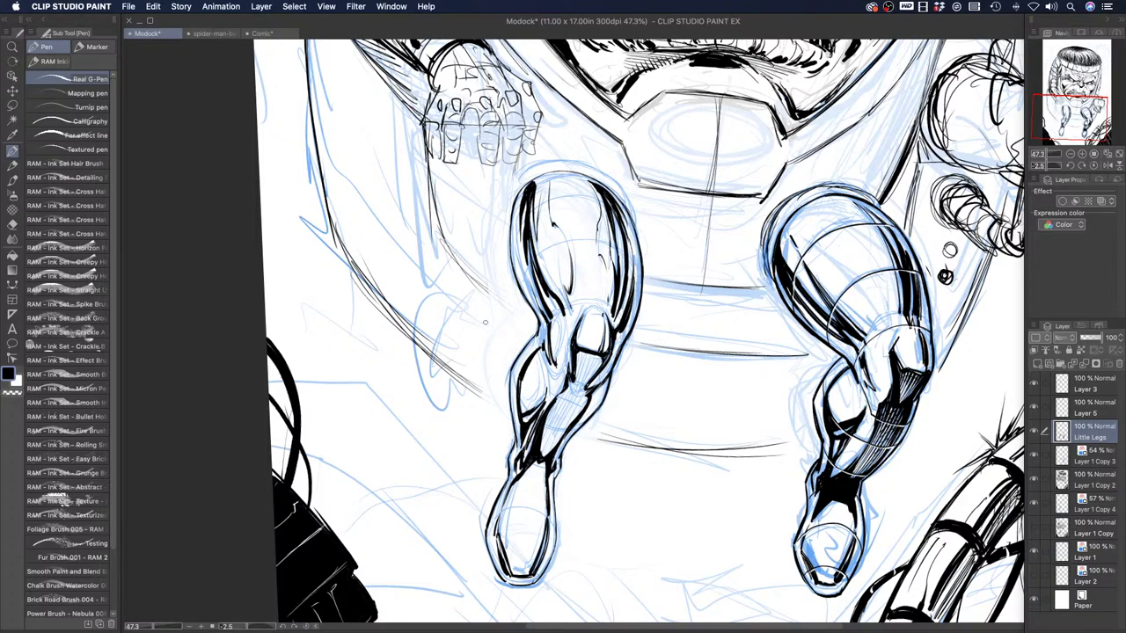
# Add line weight to the top of the left thigh, the knee tendons, the shin and the outer edge of the foot
pyautogui.moveTo(531, 186); pyautogui.dragTo(533, 181)
pyautogui.moveTo(587, 178); pyautogui.dragTo(617, 200)
pyautogui.moveTo(563, 318); pyautogui.dragTo(560, 344)
pyautogui.moveTo(566, 334); pyautogui.dragTo(559, 354)
pyautogui.moveTo(561, 390); pyautogui.dragTo(555, 398)
pyautogui.moveTo(568, 360)
pyautogui.mouseDown()
pyautogui.moveTo(567, 386)
pyautogui.moveTo(582, 387)
pyautogui.mouseUp()
pyautogui.moveTo(535, 461)
pyautogui.mouseDown()
pyautogui.moveTo(547, 466)
pyautogui.moveTo(507, 494)
pyautogui.mouseUp()
pyautogui.moveTo(509, 494); pyautogui.dragTo(503, 522)
pyautogui.moveTo(506, 514); pyautogui.dragTo(510, 566)
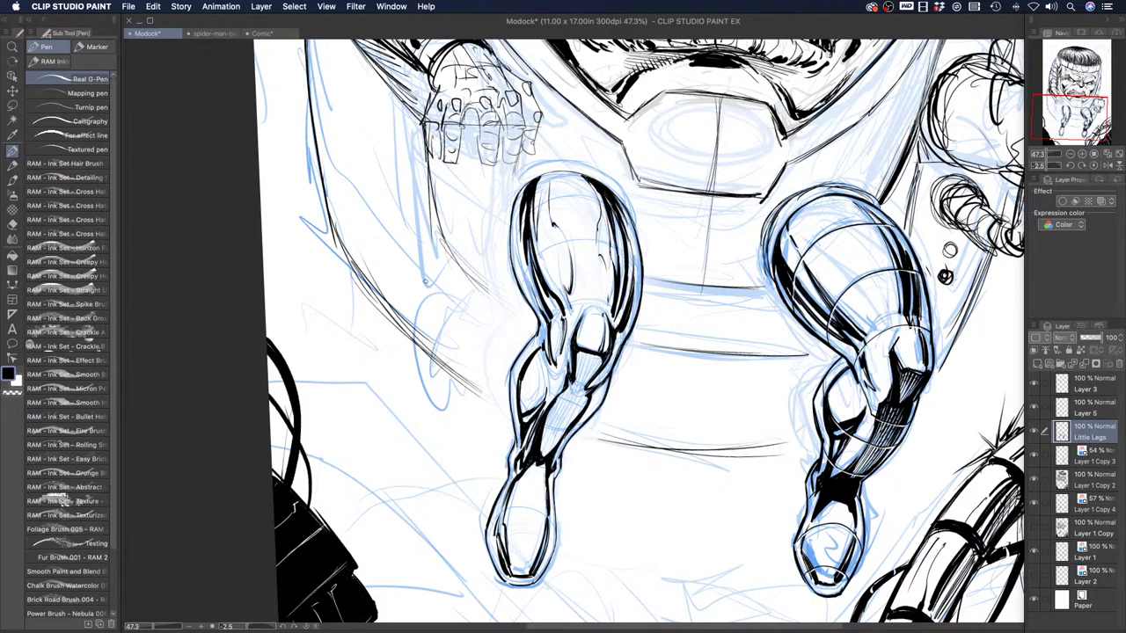
pyautogui.press('r')
pyautogui.moveTo(427, 338); pyautogui.dragTo(633, 236)
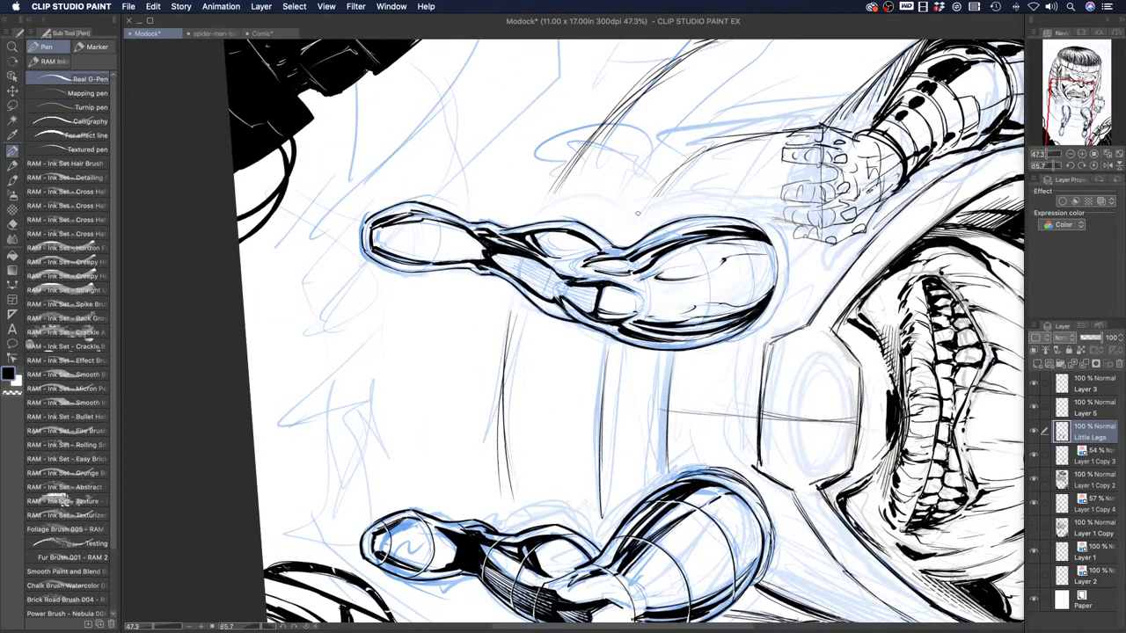
pyautogui.press('r')
pyautogui.moveTo(404, 400)
pyautogui.mouseDown()
pyautogui.moveTo(460, 475)
pyautogui.moveTo(603, 515)
pyautogui.moveTo(554, 510)
pyautogui.moveTo(635, 496)
pyautogui.mouseUp()
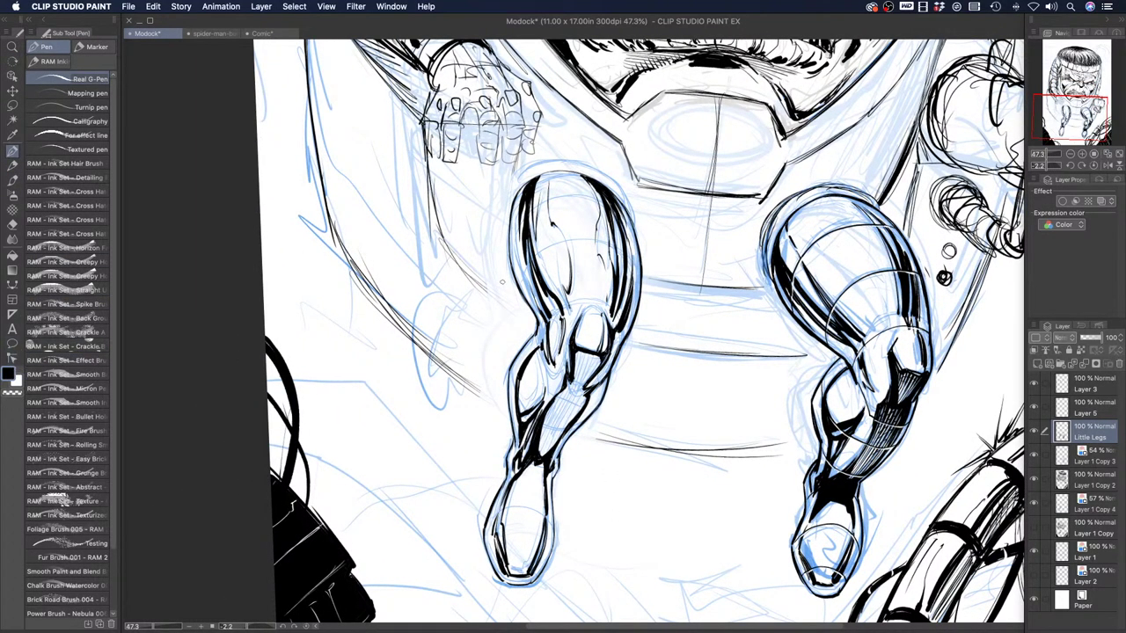
# Check what Layer 5 contains by hiding and showing it, and make it the active layer
pyautogui.press('r')
pyautogui.moveTo(474, 363); pyautogui.dragTo(492, 268)
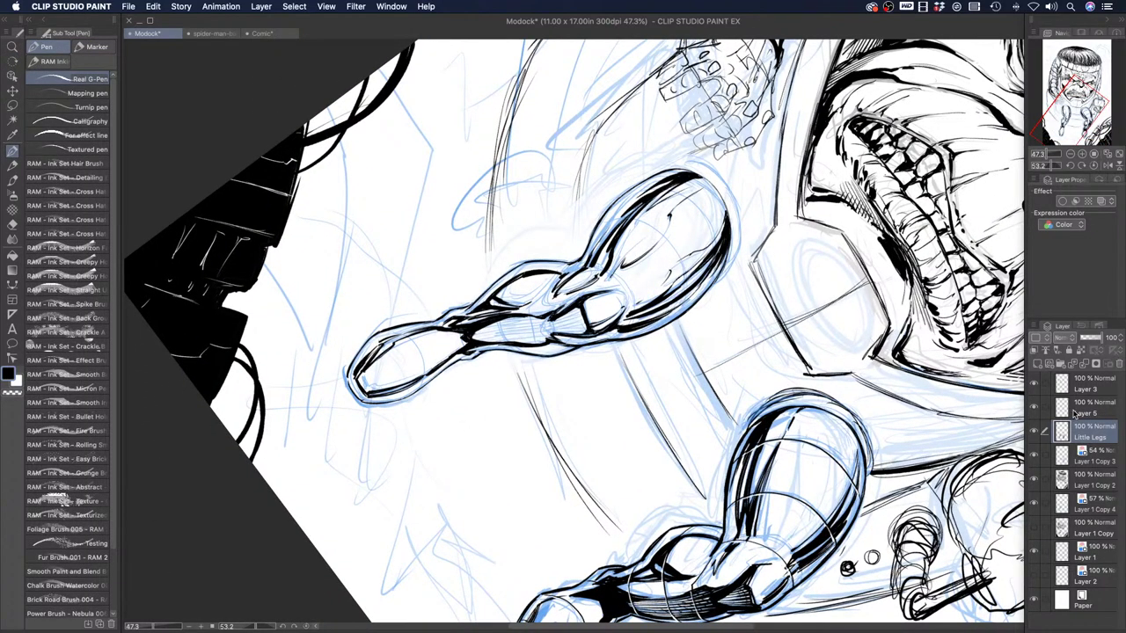
pyautogui.click(1034, 408)
pyautogui.click(1033, 408)
pyautogui.click(1033, 408)
pyautogui.click(1033, 408)
pyautogui.click(1060, 400)
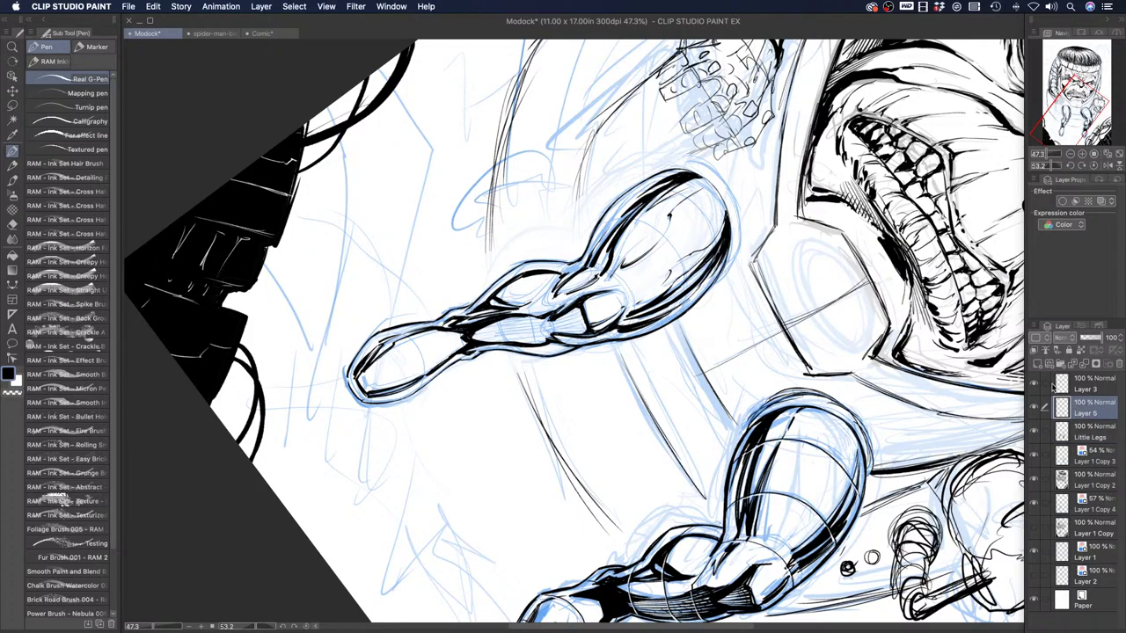
# Draw curved cross-contour lines around the left thigh and just above the knee on Layer 5
pyautogui.moveTo(618, 273); pyautogui.dragTo(630, 308)
pyautogui.moveTo(647, 223); pyautogui.dragTo(681, 308)
pyautogui.moveTo(633, 185)
pyautogui.mouseDown()
pyautogui.moveTo(714, 243)
pyautogui.moveTo(708, 286)
pyautogui.mouseUp()
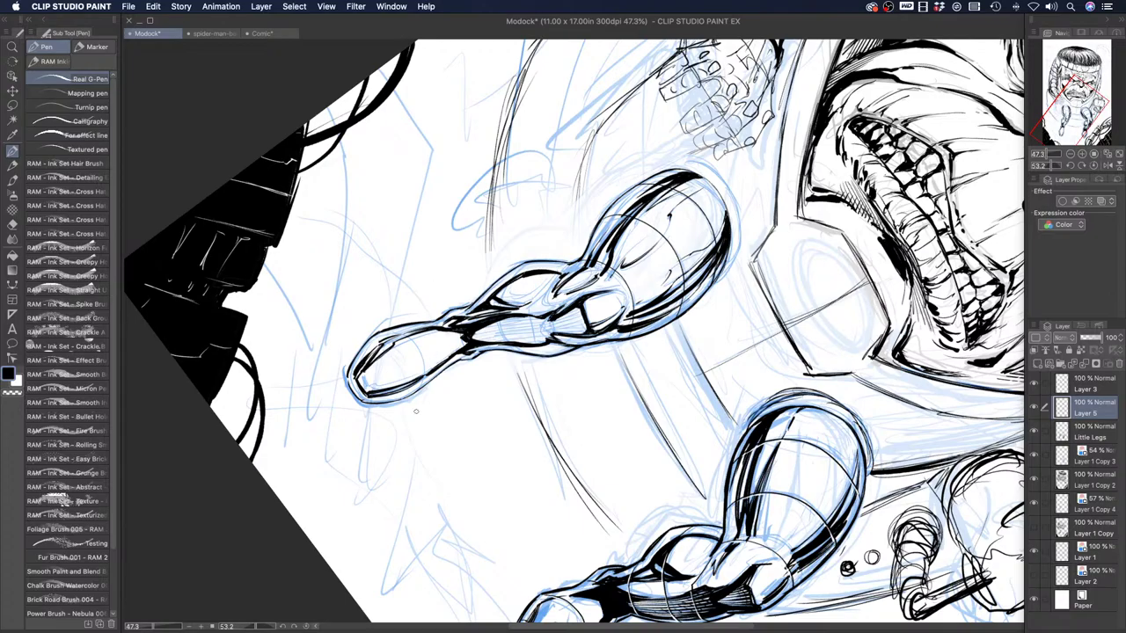
# Draw a cross-contour line around the left lower leg just below the knee, undoing and redrawing strokes that miss the form
pyautogui.hotkey('shift', 'space')
pyautogui.moveTo(479, 458); pyautogui.dragTo(884, 410)
pyautogui.moveTo(492, 507); pyautogui.dragTo(348, 321)
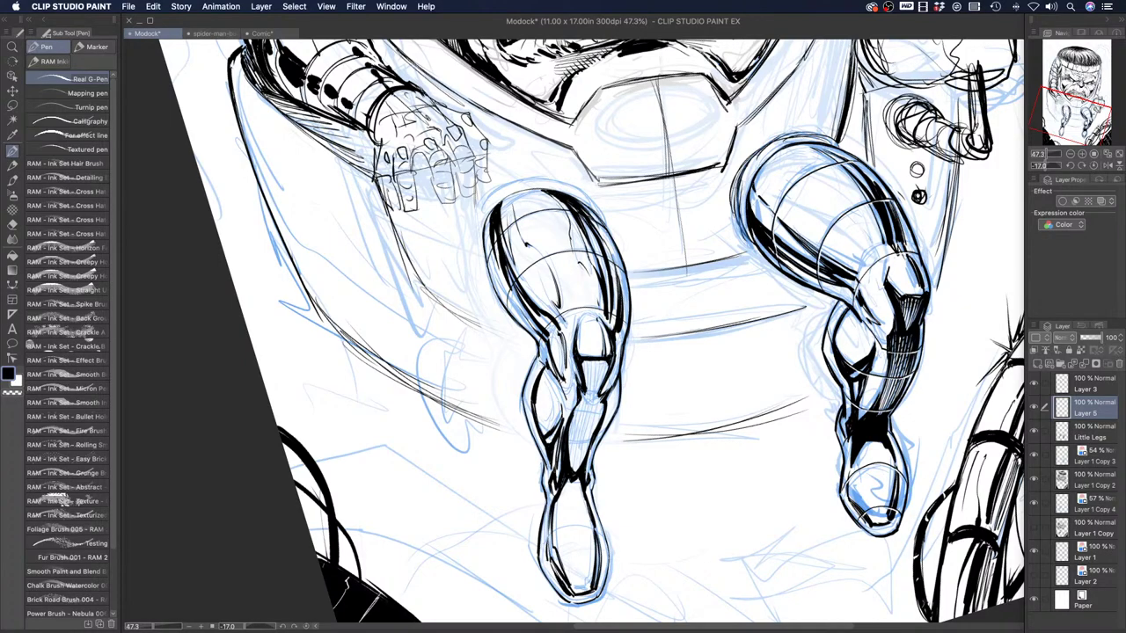
pyautogui.moveTo(570, 402)
pyautogui.mouseDown()
pyautogui.moveTo(603, 406)
pyautogui.moveTo(620, 382)
pyautogui.mouseUp()
pyautogui.moveTo(546, 371); pyautogui.dragTo(560, 402)
pyautogui.press('super+z')
pyautogui.hotkey('shift', 'space')
pyautogui.moveTo(468, 334); pyautogui.dragTo(531, 241)
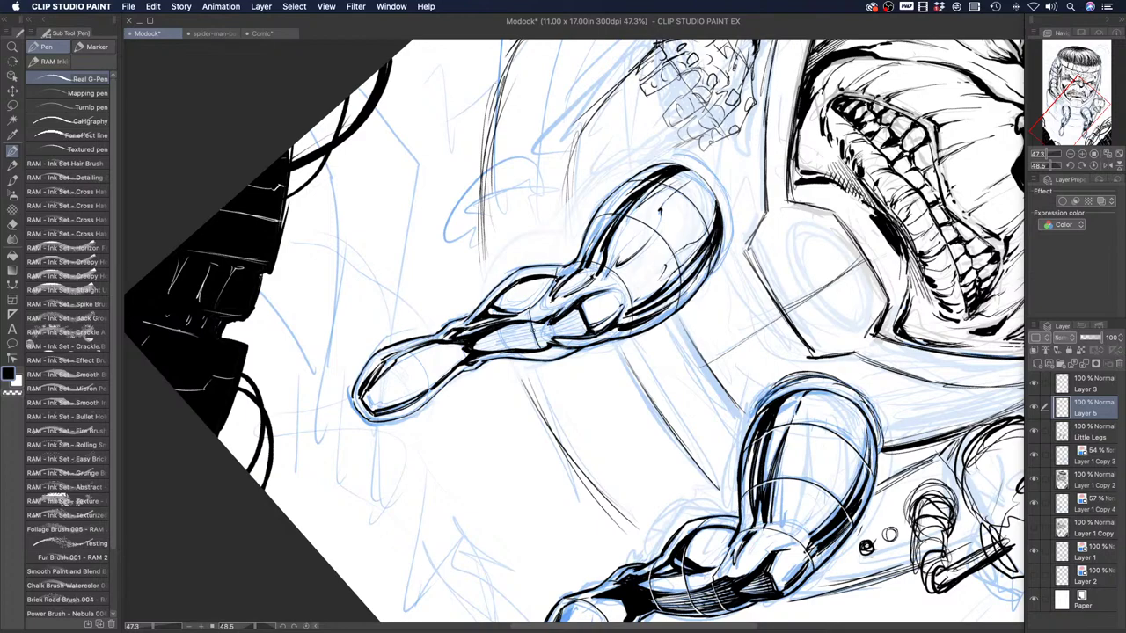
pyautogui.press('super+z')
pyautogui.moveTo(527, 317)
pyautogui.mouseDown()
pyautogui.moveTo(538, 345)
pyautogui.moveTo(571, 347)
pyautogui.mouseUp()
pyautogui.hotkey('shift', 'space')
pyautogui.moveTo(447, 462); pyautogui.dragTo(626, 515)
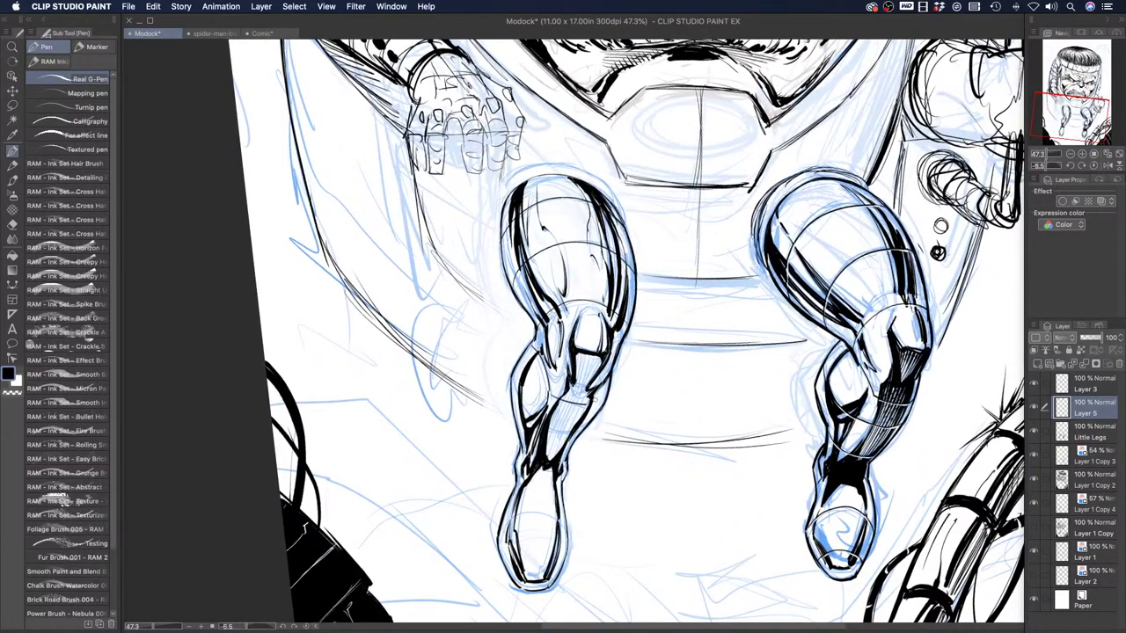
# Add short strokes that carry the cross-contour lines around the sides of the left calf
pyautogui.moveTo(607, 381); pyautogui.dragTo(594, 398)
pyautogui.hotkey('shift', 'space')
pyautogui.moveTo(424, 394); pyautogui.dragTo(425, 267)
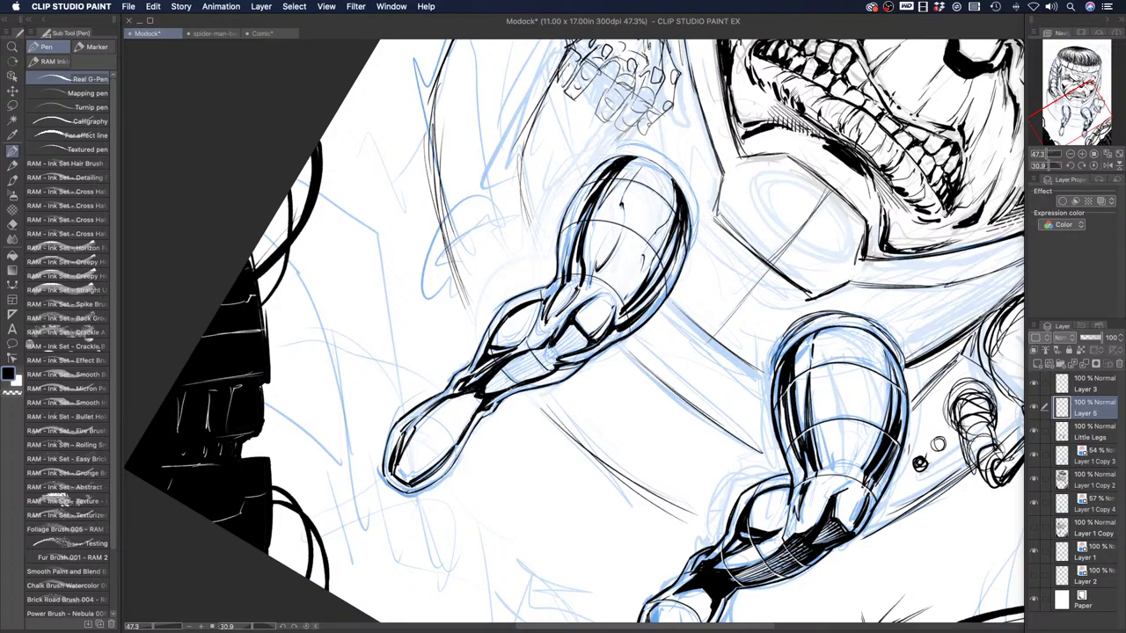
pyautogui.moveTo(521, 388); pyautogui.dragTo(536, 383)
pyautogui.hotkey('shift', 'space')
pyautogui.moveTo(400, 424); pyautogui.dragTo(505, 434)
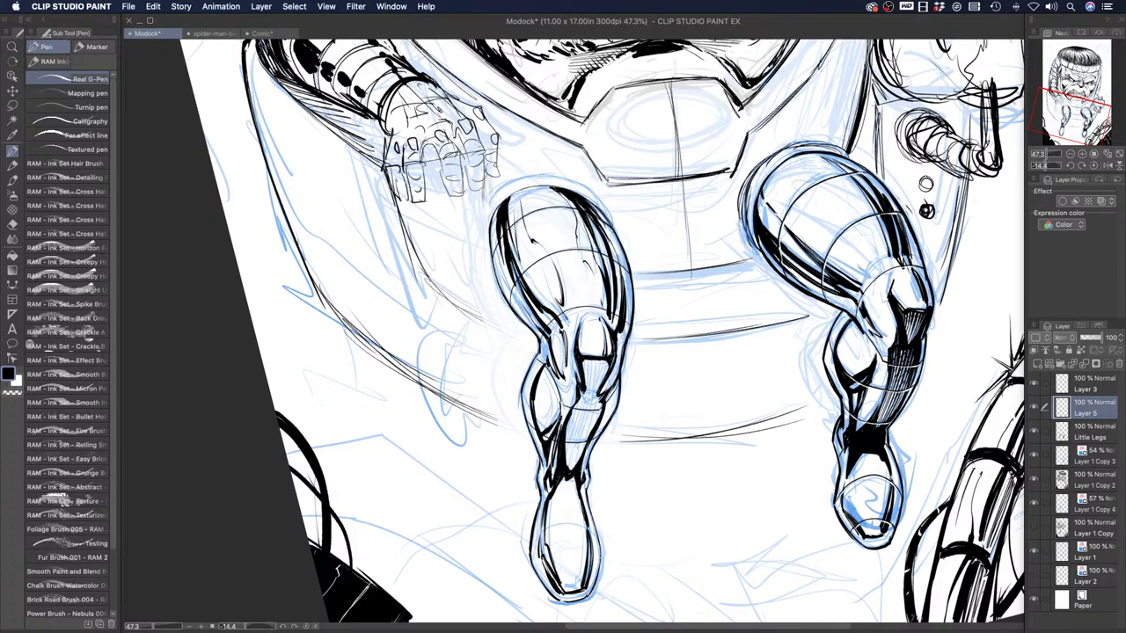
# Draw cross-contour lines around the left foot and toe, undoing the strokes that miss the form
pyautogui.moveTo(543, 496); pyautogui.dragTo(588, 500)
pyautogui.press('super+z')
pyautogui.press('super+z')
pyautogui.moveTo(534, 540)
pyautogui.mouseDown()
pyautogui.moveTo(598, 550)
pyautogui.moveTo(530, 522)
pyautogui.moveTo(532, 541)
pyautogui.moveTo(587, 524)
pyautogui.mouseUp()
pyautogui.press('super+z')
pyautogui.moveTo(547, 578); pyautogui.dragTo(591, 575)
pyautogui.press('super+z')
# Set black as the drawing colour and add a new layer above Layer 5
pyautogui.click(13, 392)
pyautogui.click(9, 374)
pyautogui.click(1038, 363)
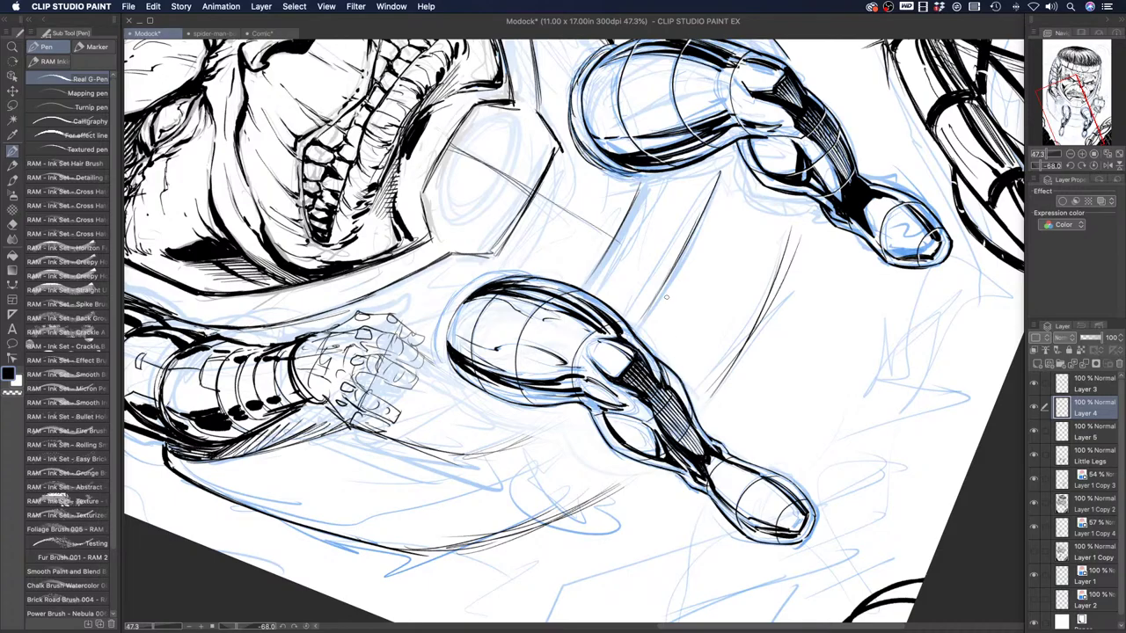
# Show Layer 5 again and merge Layer 4 down into it, checking the merged layer by toggling its visibility
pyautogui.press('h')
pyautogui.moveTo(562, 334); pyautogui.dragTo(634, 396)
pyautogui.press('p')
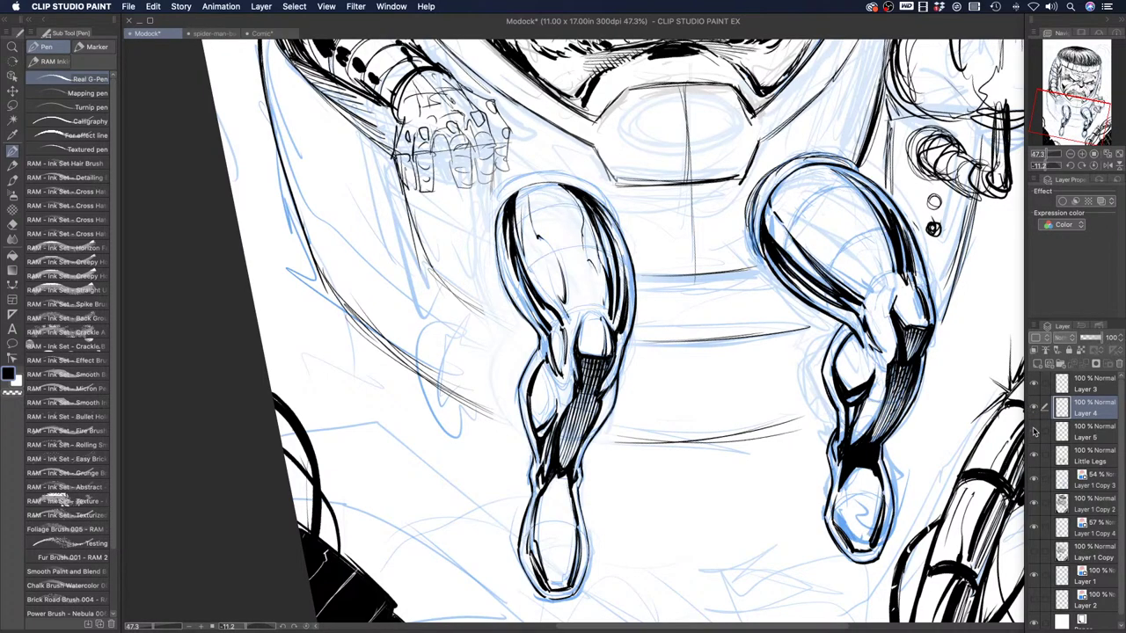
pyautogui.click(1033, 431)
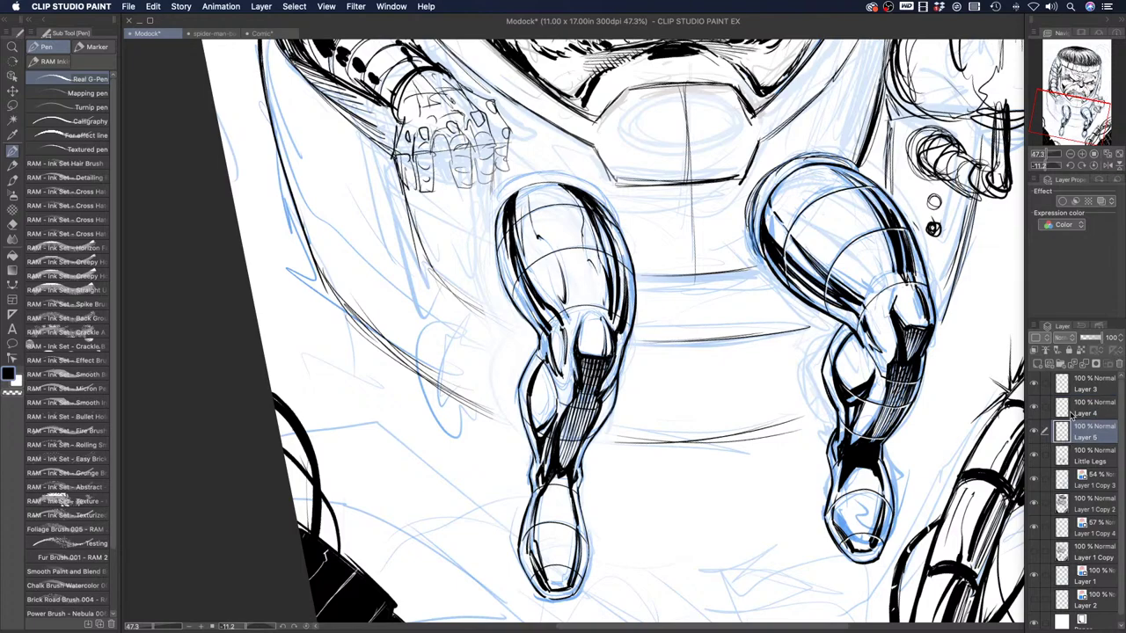
pyautogui.click(1068, 406)
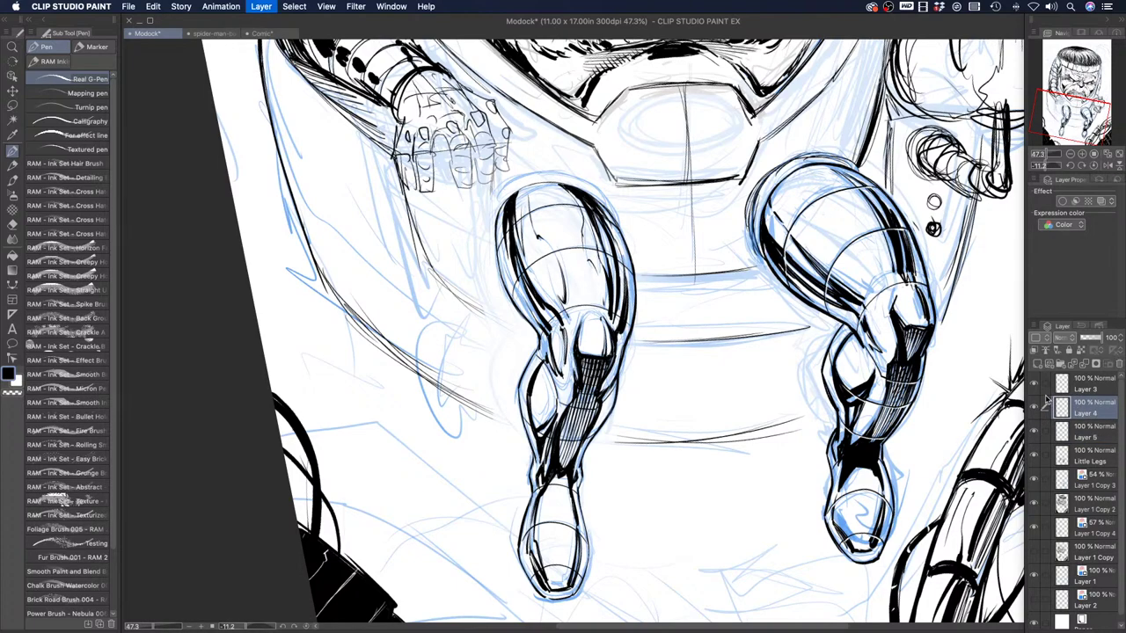
pyautogui.press('super+e')
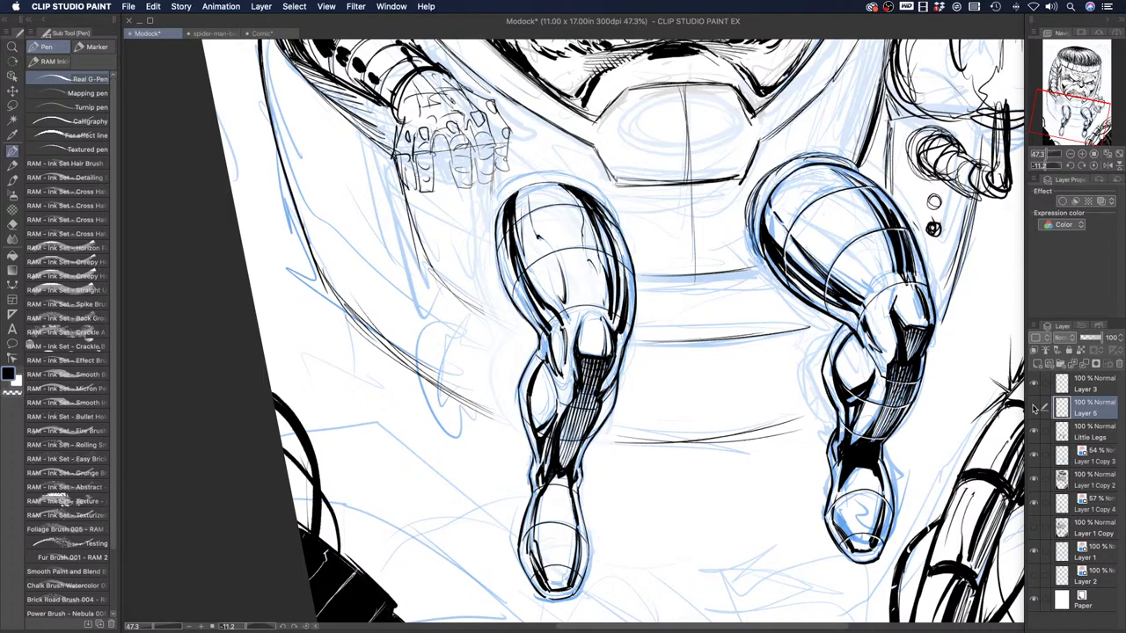
pyautogui.click(1034, 402)
pyautogui.click(1034, 402)
# Turn the canvas so the left leg lies horizontally, with the pen ready
pyautogui.press('h')
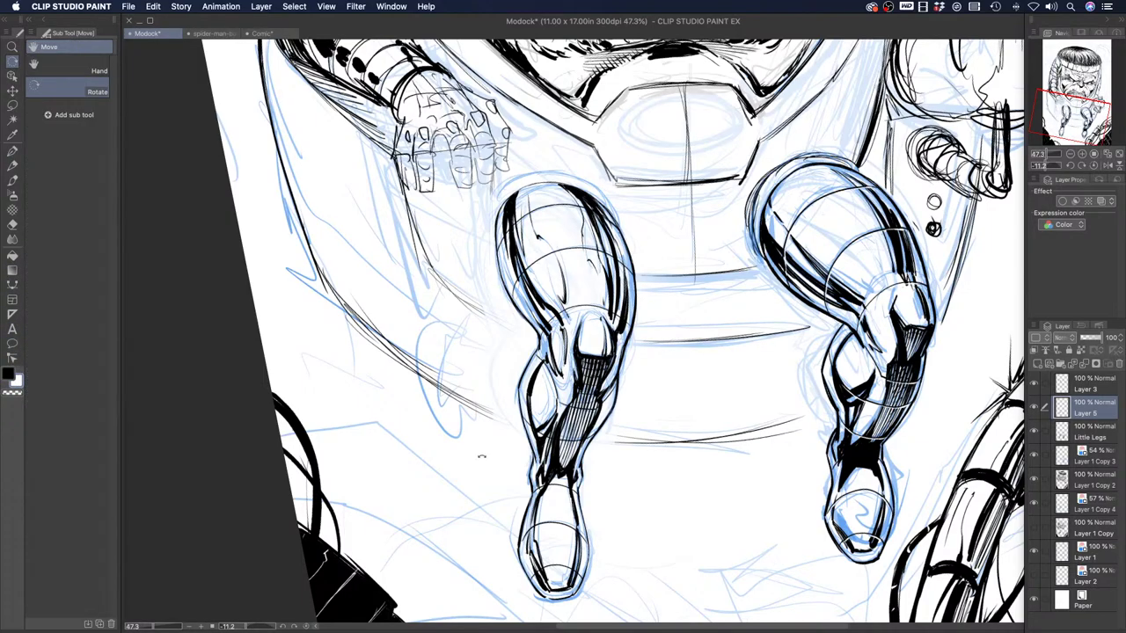
pyautogui.moveTo(481, 455); pyautogui.dragTo(637, 482)
pyautogui.press('p')
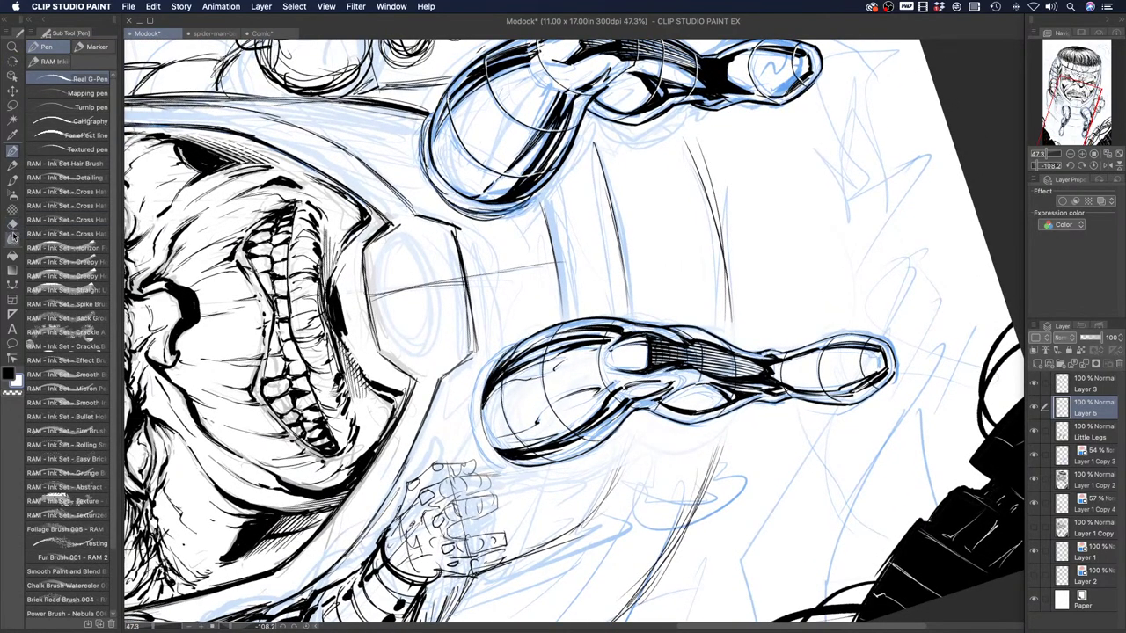
# Undo the last stroke and draw curved white contour lines across the dark shading of the lower leg
pyautogui.click(8, 373)
pyautogui.press('super+z')
pyautogui.click(20, 385)
pyautogui.moveTo(735, 376); pyautogui.dragTo(737, 394)
pyautogui.moveTo(699, 341); pyautogui.dragTo(705, 378)
pyautogui.moveTo(429, 401); pyautogui.dragTo(817, 281)
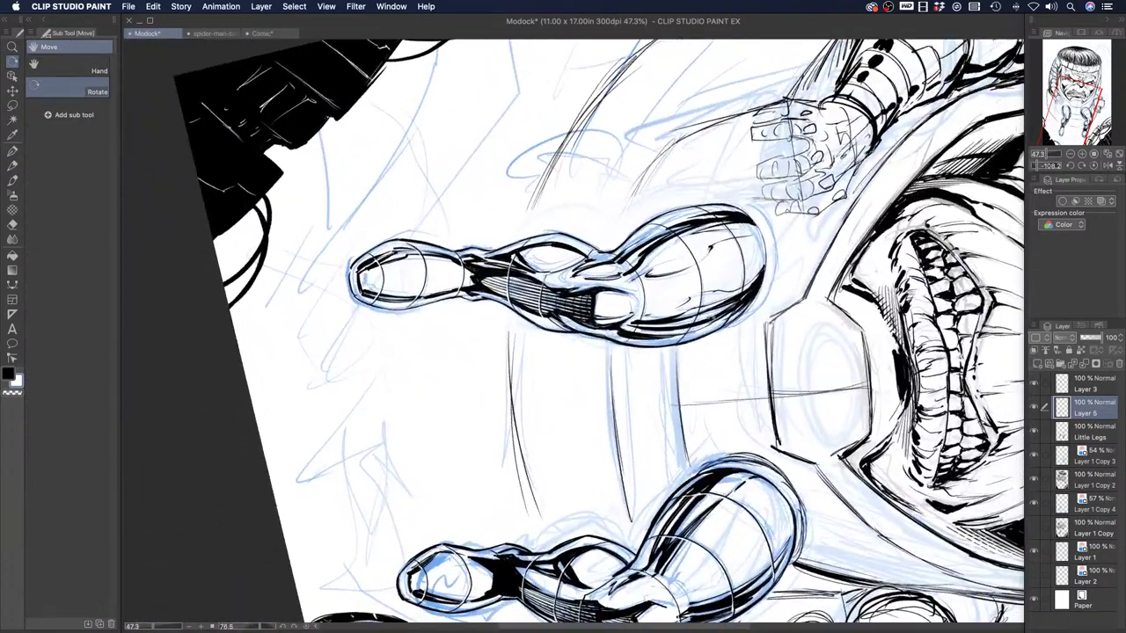
pyautogui.hotkey('ctrl', 'space')
pyautogui.click(546, 150)
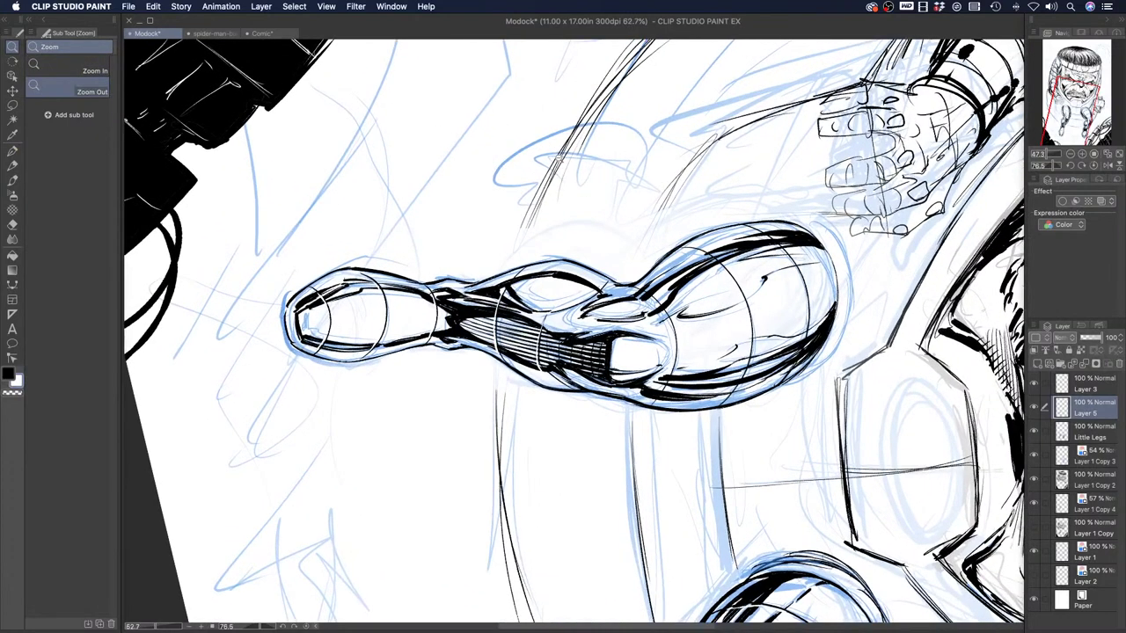
pyautogui.click(12, 152)
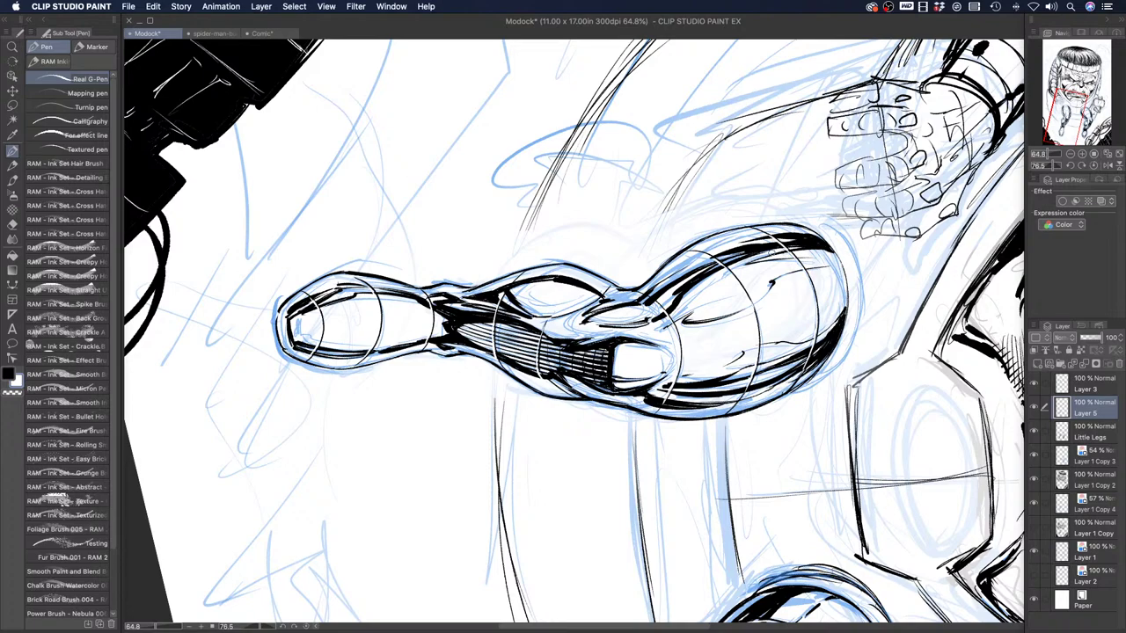
# Straighten the canvas and draw curved contour lines down the other leg's thigh, shin and boot, undoing a stray stroke
pyautogui.doubleClick(12, 62)
pyautogui.click(12, 47)
pyautogui.moveTo(466, 257); pyautogui.dragTo(445, 253)
pyautogui.moveTo(435, 293); pyautogui.dragTo(489, 328)
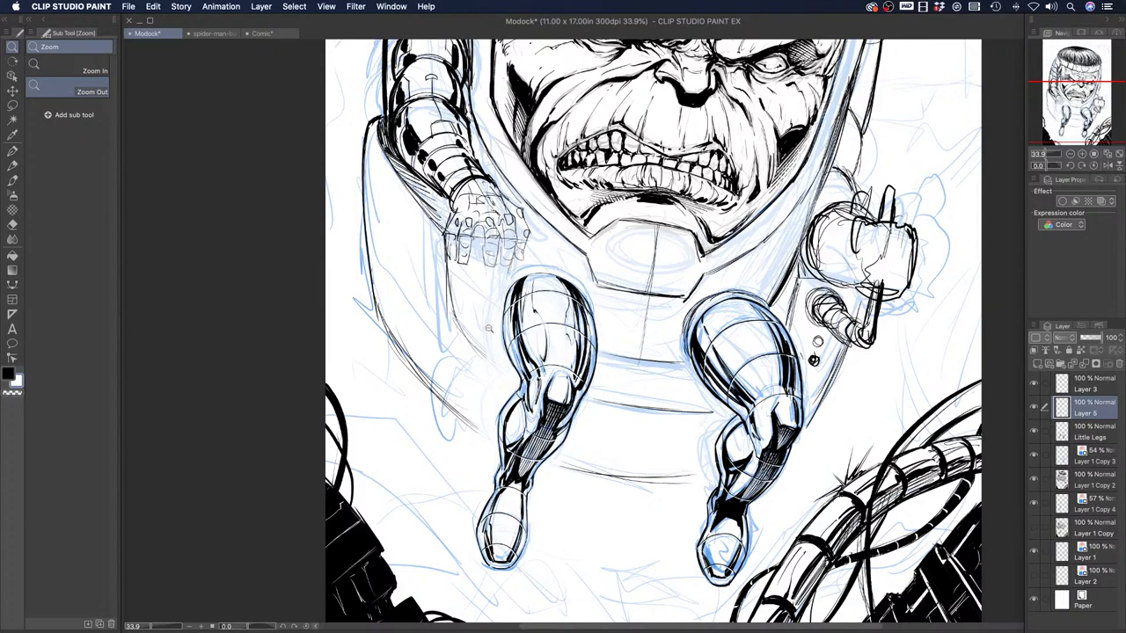
pyautogui.click(13, 152)
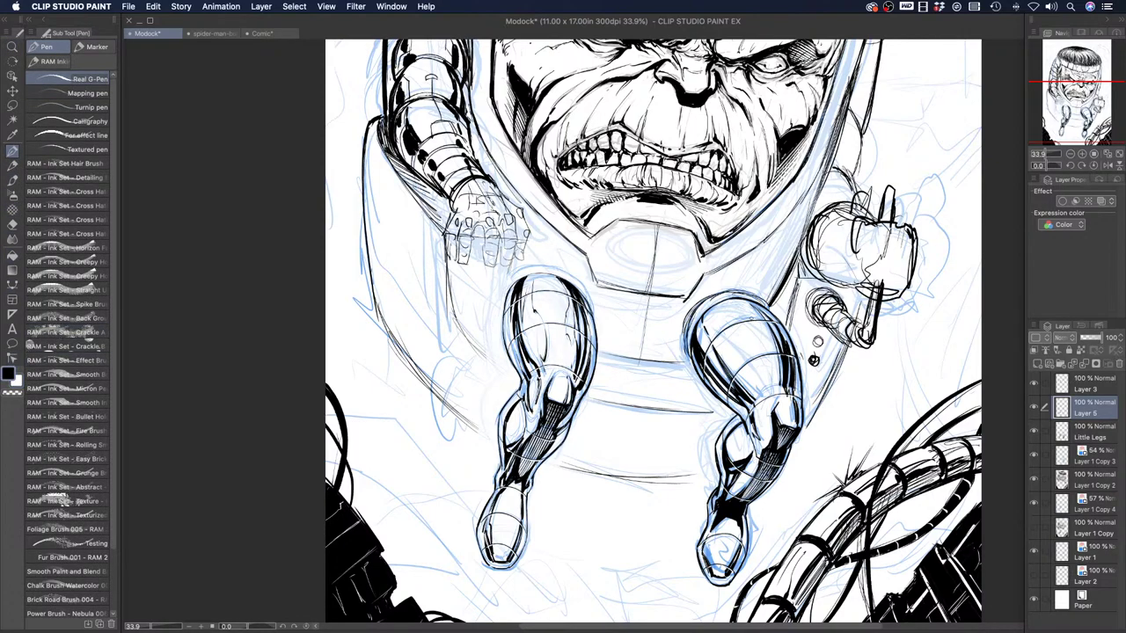
pyautogui.moveTo(747, 307); pyautogui.dragTo(781, 399)
pyautogui.moveTo(707, 317)
pyautogui.mouseDown()
pyautogui.moveTo(762, 401)
pyautogui.moveTo(726, 456)
pyautogui.mouseUp()
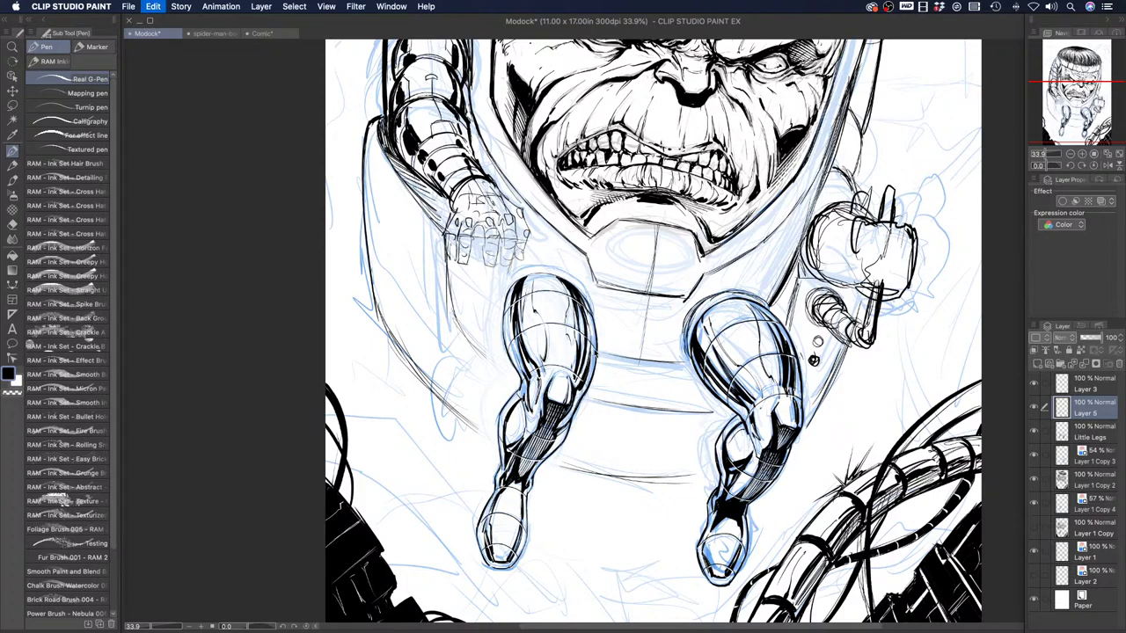
pyautogui.press('super+z')
pyautogui.moveTo(742, 426); pyautogui.dragTo(729, 461)
pyautogui.moveTo(738, 522); pyautogui.dragTo(733, 544)
pyautogui.moveTo(737, 524); pyautogui.dragTo(729, 560)
# Examine the whole figure and the inked legs at several magnifications
pyautogui.click(13, 46)
pyautogui.keyDown('alt'); pyautogui.click(404, 208); pyautogui.keyUp('alt')
pyautogui.moveTo(396, 211); pyautogui.dragTo(427, 346)
pyautogui.click(409, 324)
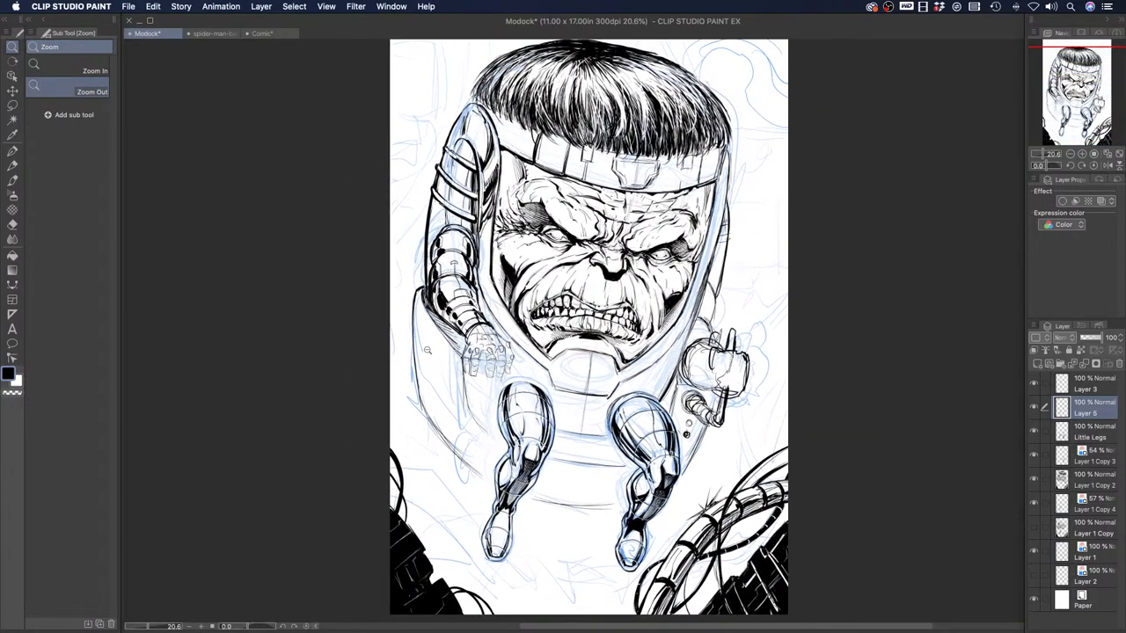
pyautogui.click(429, 357)
pyautogui.click(448, 421)
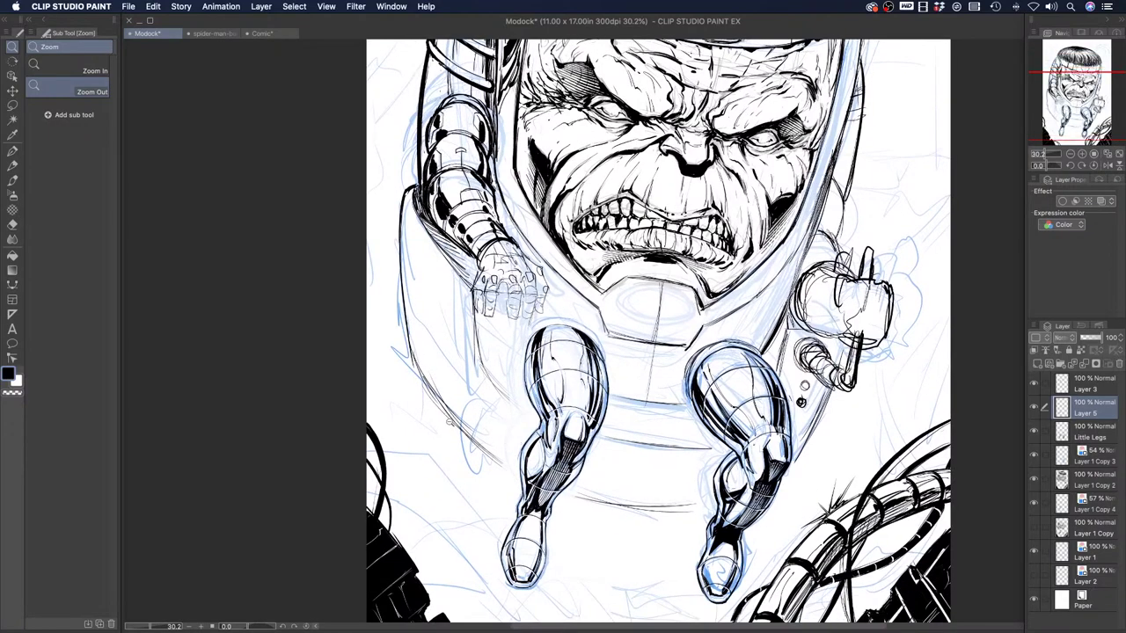
pyautogui.keyDown('alt'); pyautogui.click(450, 424); pyautogui.keyUp('alt')
pyautogui.click(455, 443)
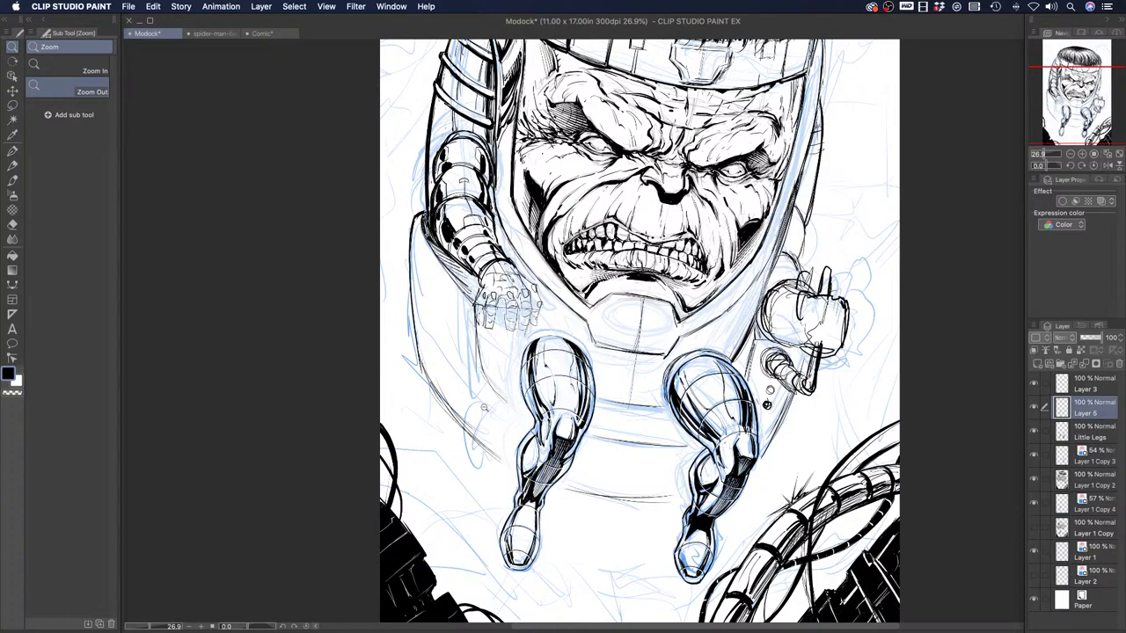
pyautogui.keyDown('alt'); pyautogui.click(485, 409); pyautogui.keyUp('alt')
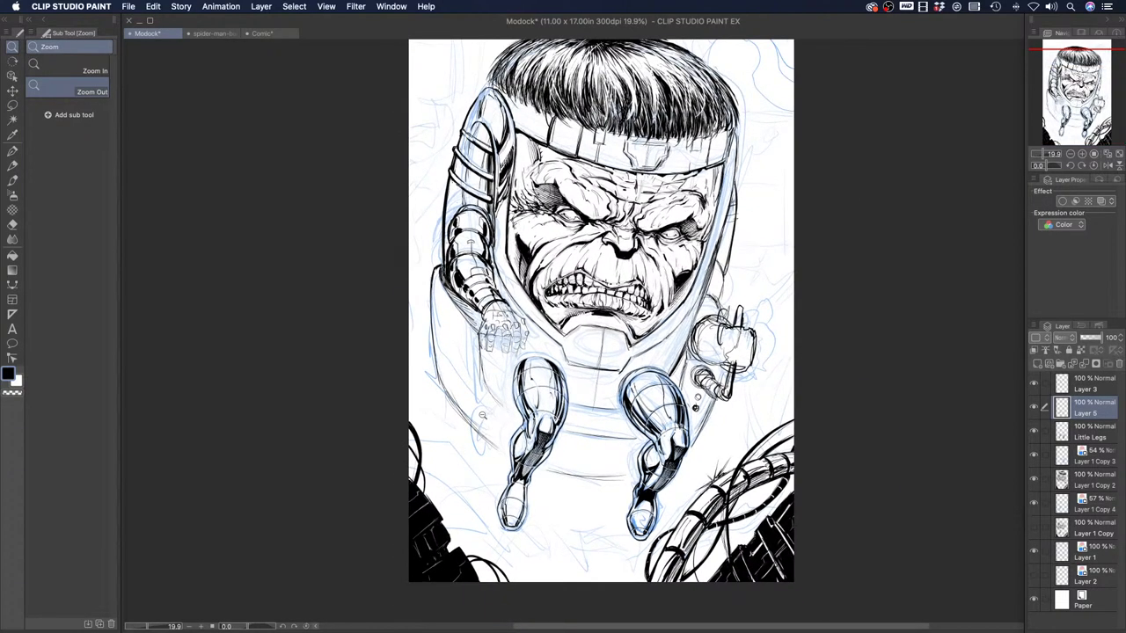
pyautogui.click(481, 414)
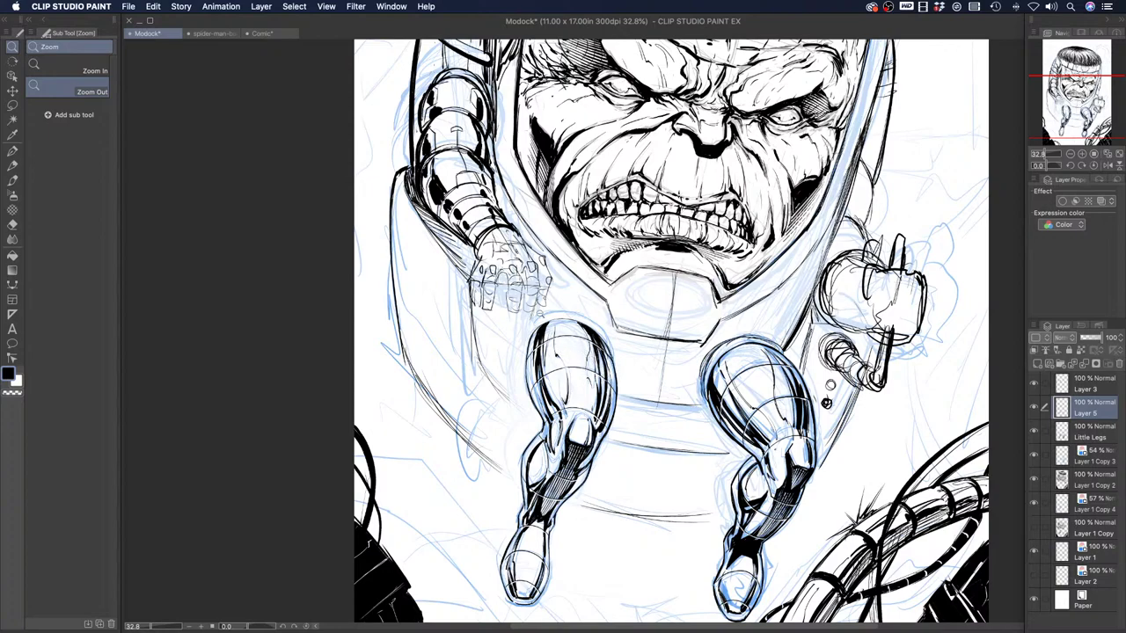
# Compare the leg inks by switching the visibility of Layer 5 and Little Legs off and on, and review the figure
pyautogui.click(1034, 408)
pyautogui.click(1034, 408)
pyautogui.click(1034, 430)
pyautogui.click(1034, 430)
pyautogui.click(1033, 413)
pyautogui.click(1033, 413)
pyautogui.moveTo(550, 408); pyautogui.dragTo(515, 375)
pyautogui.moveTo(580, 390); pyautogui.dragTo(590, 380)
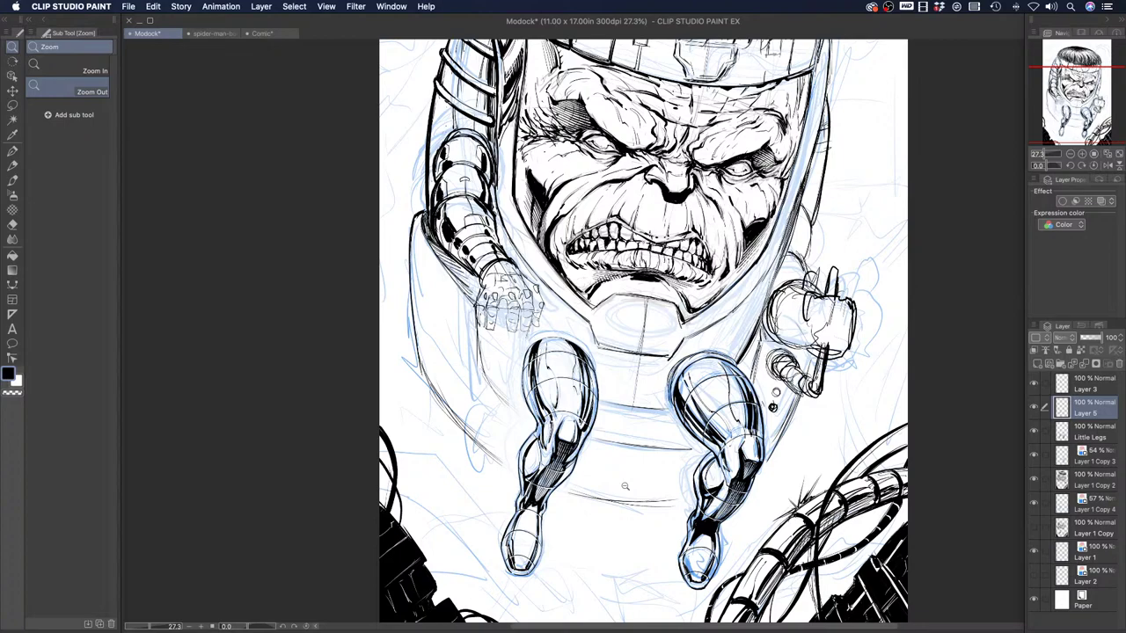
pyautogui.click(613, 439)
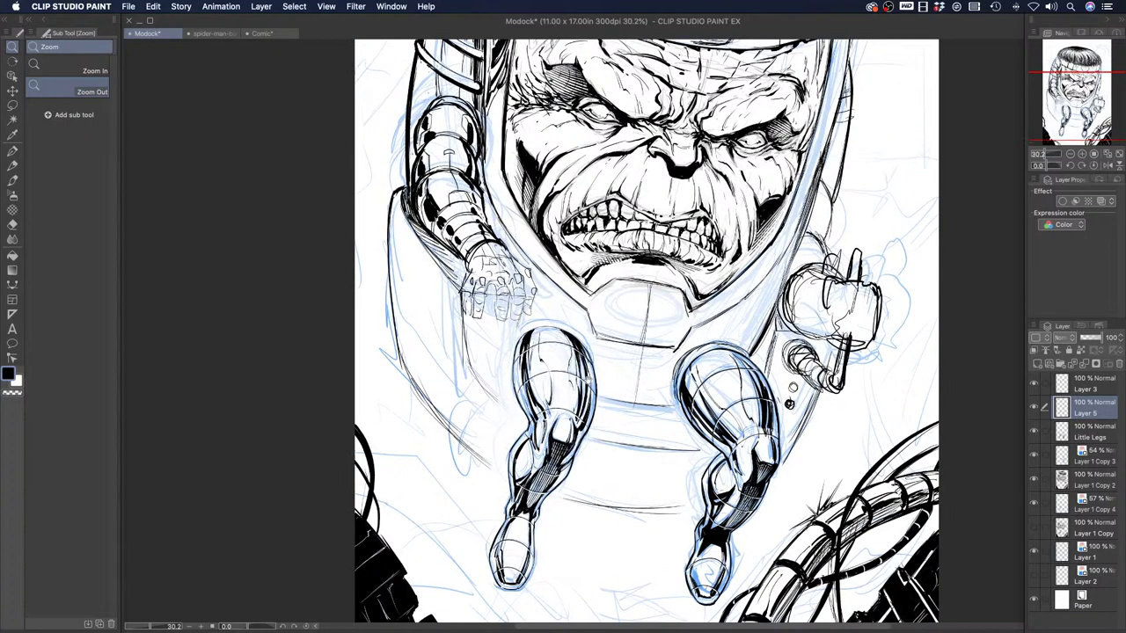
pyautogui.moveTo(486, 395); pyautogui.dragTo(474, 493)
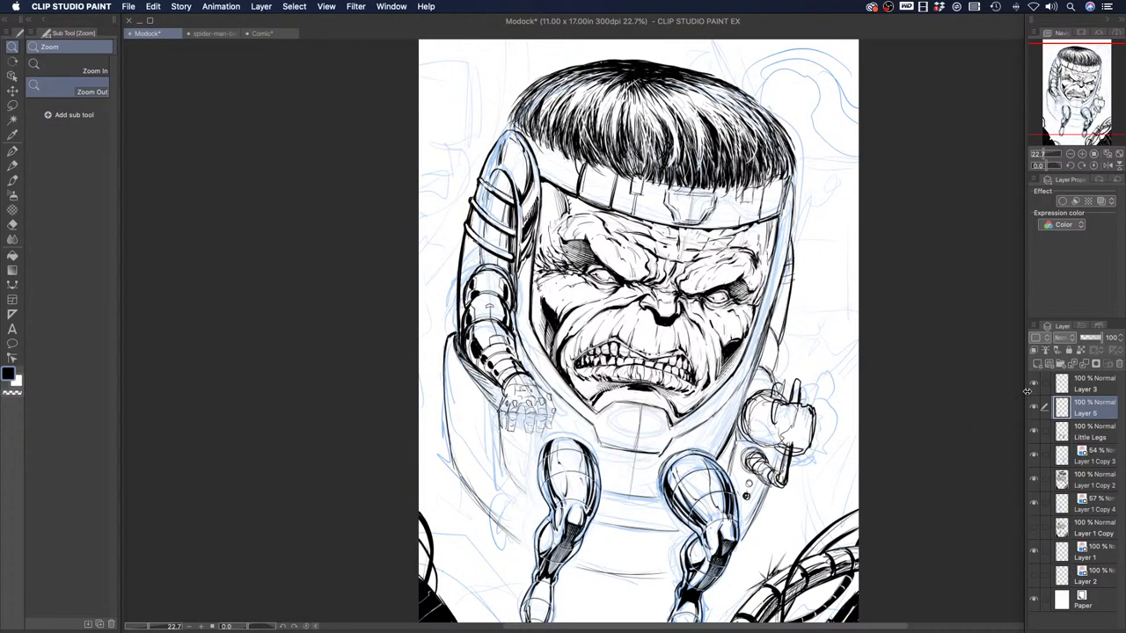
# Lasso the hair above the headband on Layer 1 Copy 2 and cut and paste it onto its own layer
pyautogui.click(1034, 480)
pyautogui.click(1034, 479)
pyautogui.click(1090, 479)
pyautogui.scroll(3, 691, 136)
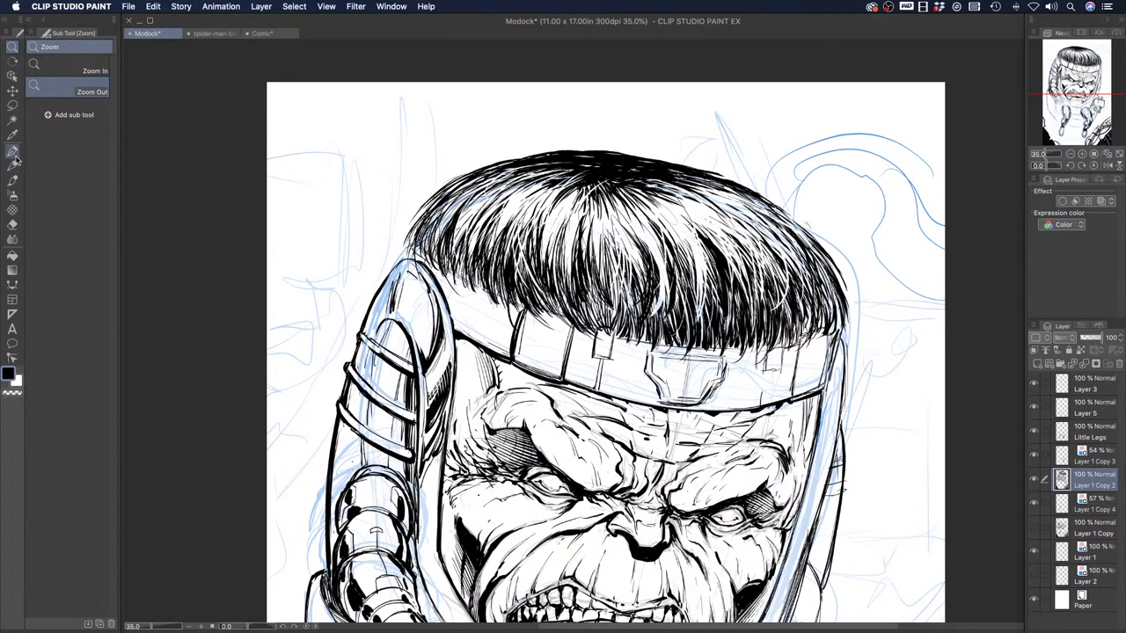
pyautogui.click(13, 105)
pyautogui.moveTo(405, 213)
pyautogui.mouseDown()
pyautogui.moveTo(412, 182)
pyautogui.moveTo(546, 106)
pyautogui.moveTo(748, 140)
pyautogui.moveTo(868, 247)
pyautogui.moveTo(847, 327)
pyautogui.mouseUp()
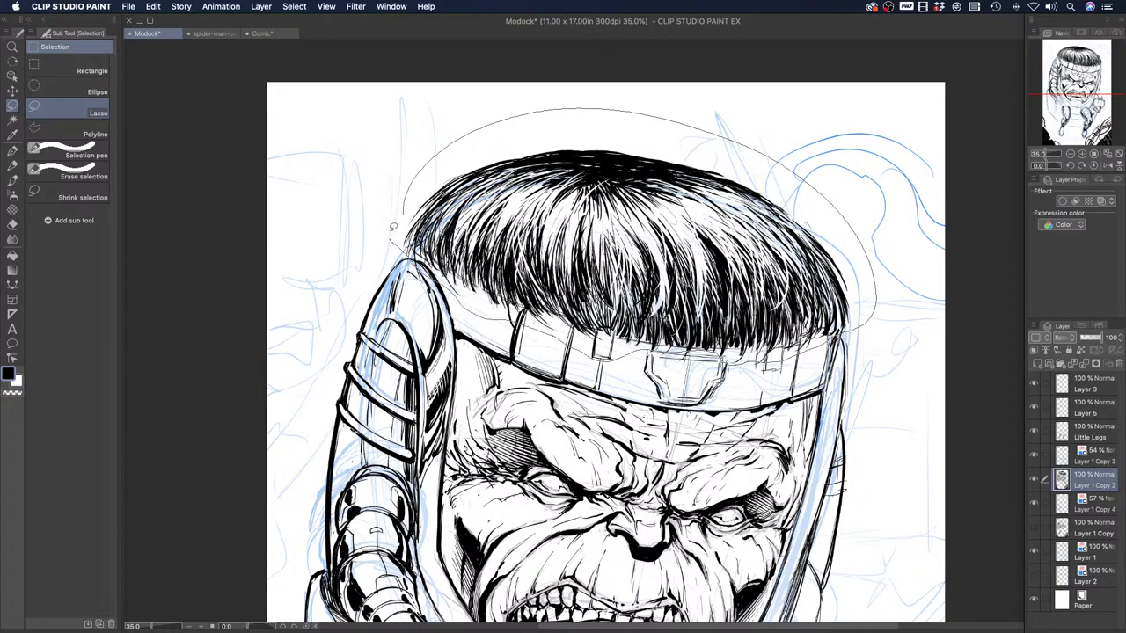
pyautogui.moveTo(392, 230); pyautogui.dragTo(390, 225)
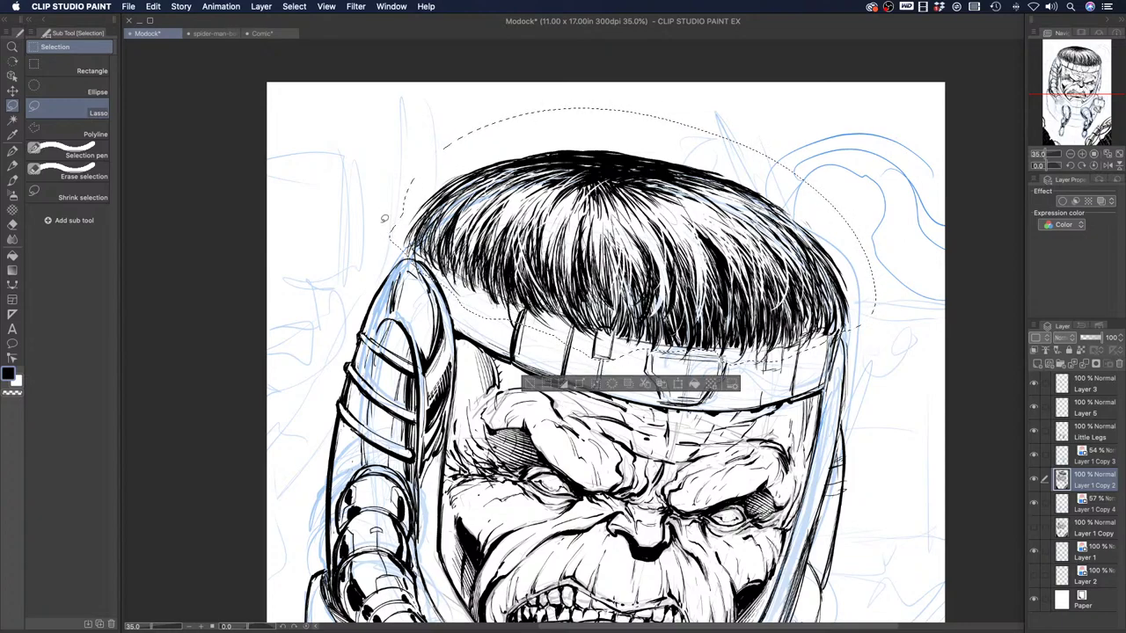
pyautogui.press('super+x')
pyautogui.press('super+v')
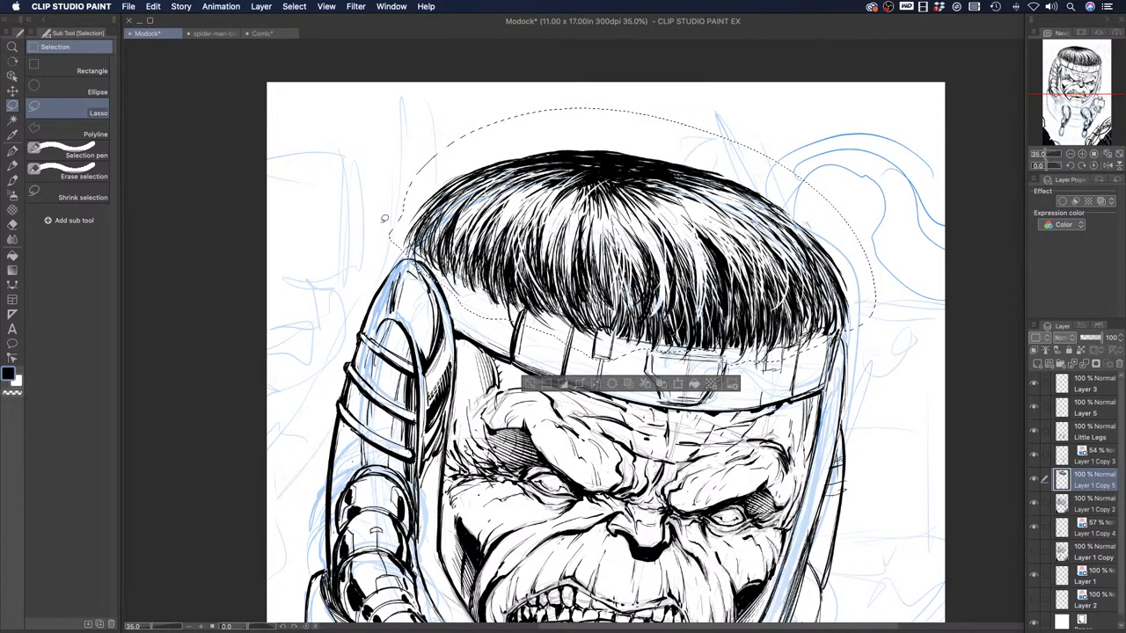
# Apply a blue layer colour to the pasted hair, lower its opacity to 35% and clear the selection
pyautogui.click(1100, 201)
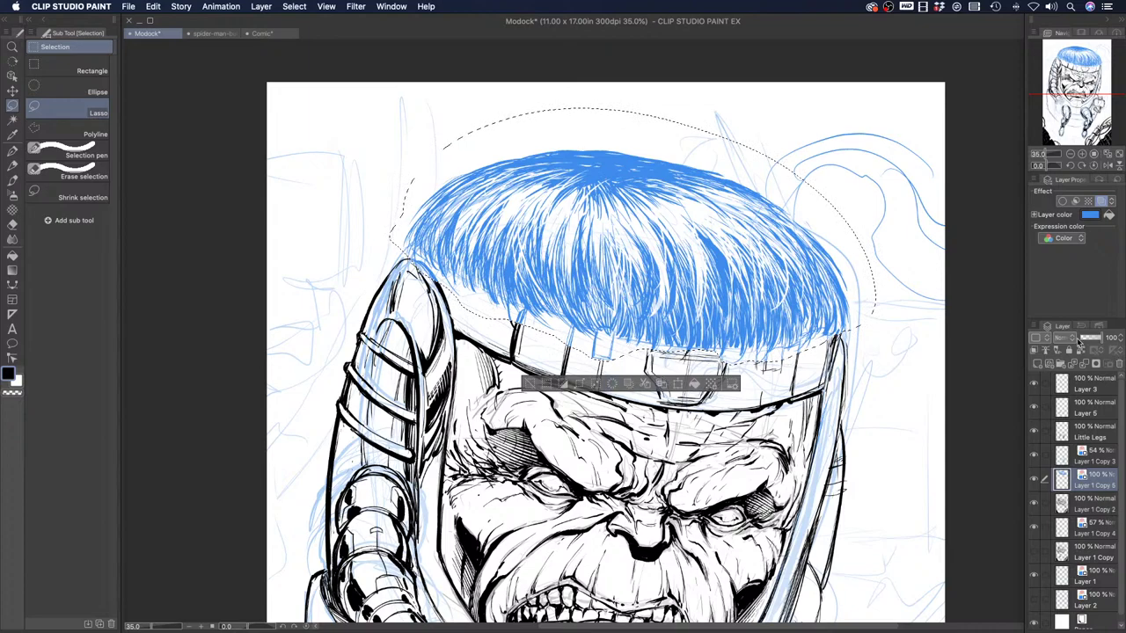
pyautogui.moveTo(1099, 338); pyautogui.dragTo(1086, 343)
pyautogui.click(529, 384)
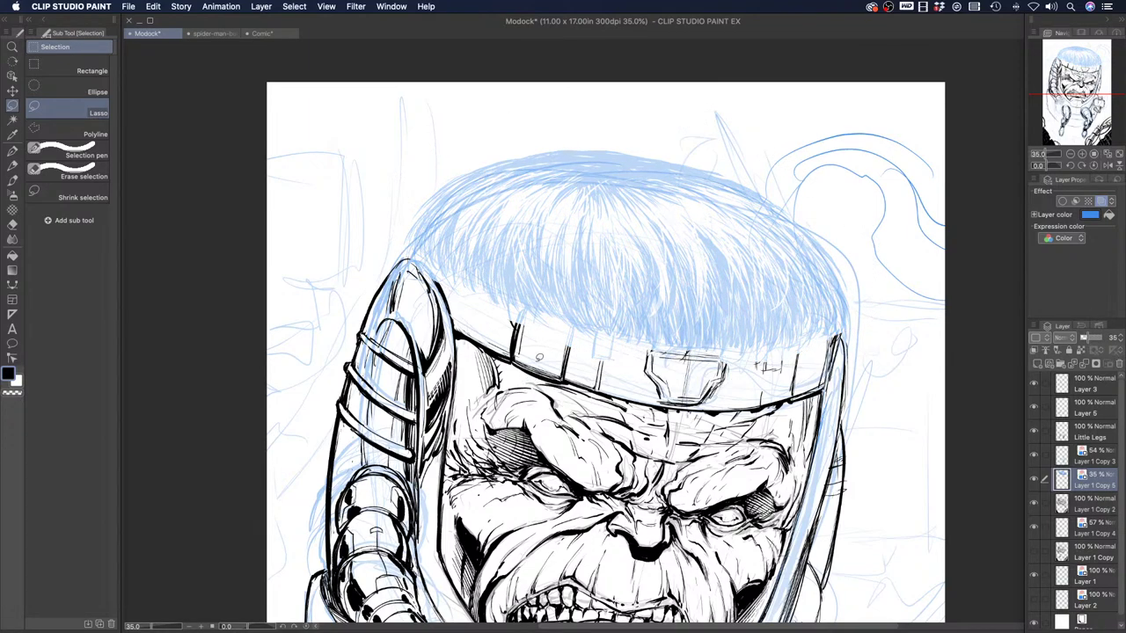
# Add a new layer above the faded hair and ink the first tapered black strands right of the hair's centre with the Real G-Pen
pyautogui.click(1036, 363)
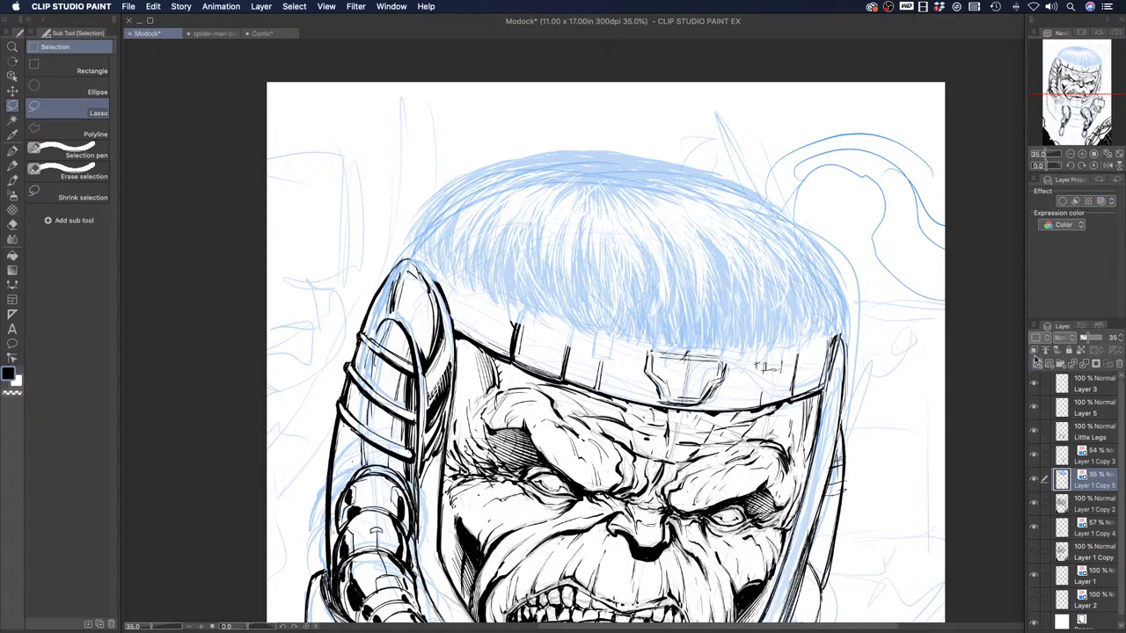
pyautogui.click(12, 151)
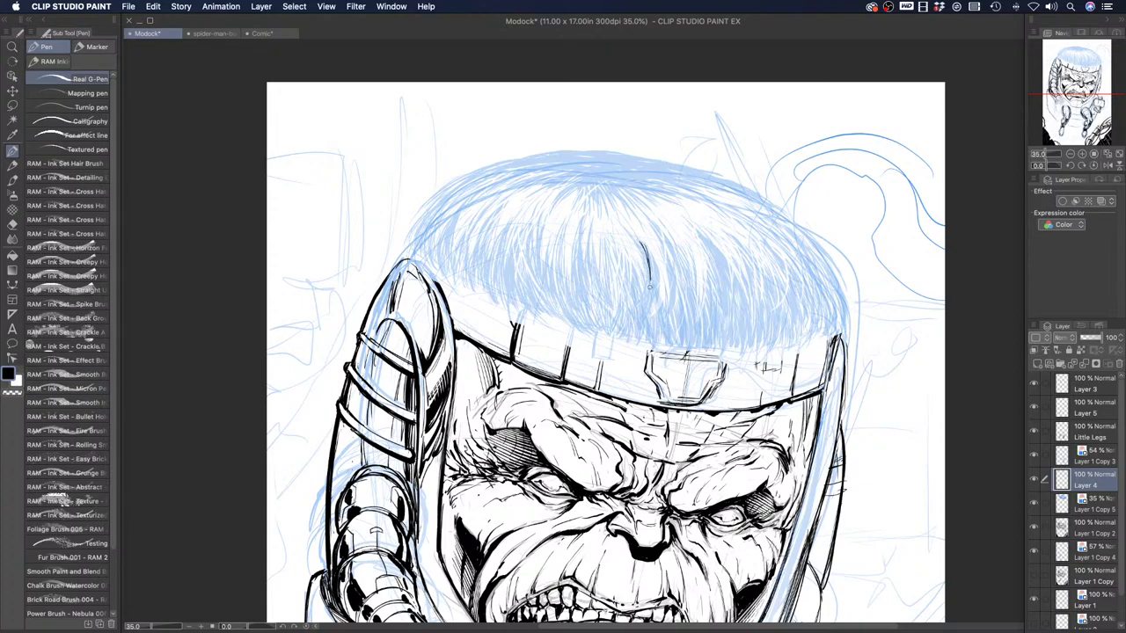
pyautogui.moveTo(642, 246); pyautogui.dragTo(658, 306)
pyautogui.moveTo(655, 262)
pyautogui.mouseDown()
pyautogui.moveTo(649, 319)
pyautogui.moveTo(664, 259)
pyautogui.moveTo(659, 292)
pyautogui.mouseUp()
pyautogui.moveTo(659, 241); pyautogui.dragTo(668, 294)
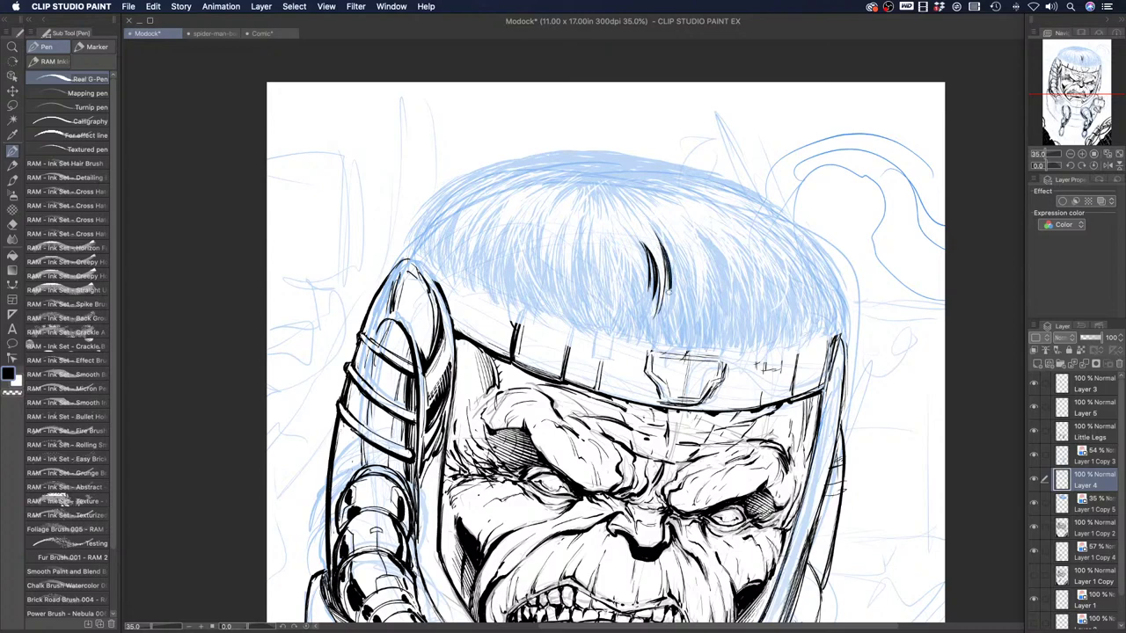
pyautogui.moveTo(659, 229)
pyautogui.mouseDown()
pyautogui.moveTo(676, 276)
pyautogui.moveTo(676, 266)
pyautogui.mouseUp()
pyautogui.moveTo(650, 219); pyautogui.dragTo(682, 286)
pyautogui.moveTo(677, 246); pyautogui.dragTo(696, 308)
pyautogui.moveTo(696, 267); pyautogui.dragTo(691, 322)
pyautogui.moveTo(704, 248)
pyautogui.mouseDown()
pyautogui.moveTo(696, 304)
pyautogui.moveTo(704, 279)
pyautogui.mouseUp()
pyautogui.moveTo(694, 221); pyautogui.dragTo(716, 289)
pyautogui.moveTo(700, 232); pyautogui.dragTo(723, 306)
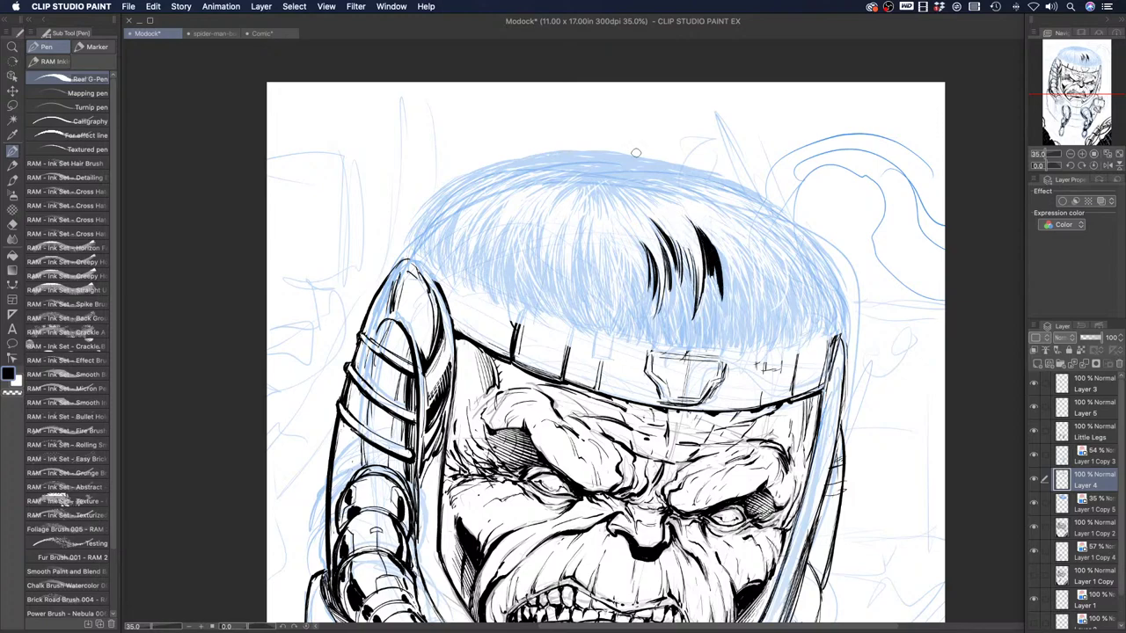
# Thicken the first hair clumps and extend them with more tapered strands toward the right side
pyautogui.moveTo(642, 255); pyautogui.dragTo(646, 299)
pyautogui.moveTo(703, 234)
pyautogui.mouseDown()
pyautogui.moveTo(732, 299)
pyautogui.moveTo(724, 259)
pyautogui.moveTo(730, 292)
pyautogui.moveTo(730, 267)
pyautogui.moveTo(734, 296)
pyautogui.mouseUp()
pyautogui.moveTo(725, 253)
pyautogui.mouseDown()
pyautogui.moveTo(739, 312)
pyautogui.moveTo(739, 292)
pyautogui.moveTo(738, 310)
pyautogui.moveTo(753, 286)
pyautogui.mouseUp()
pyautogui.moveTo(729, 234)
pyautogui.mouseDown()
pyautogui.moveTo(756, 293)
pyautogui.moveTo(750, 257)
pyautogui.mouseUp()
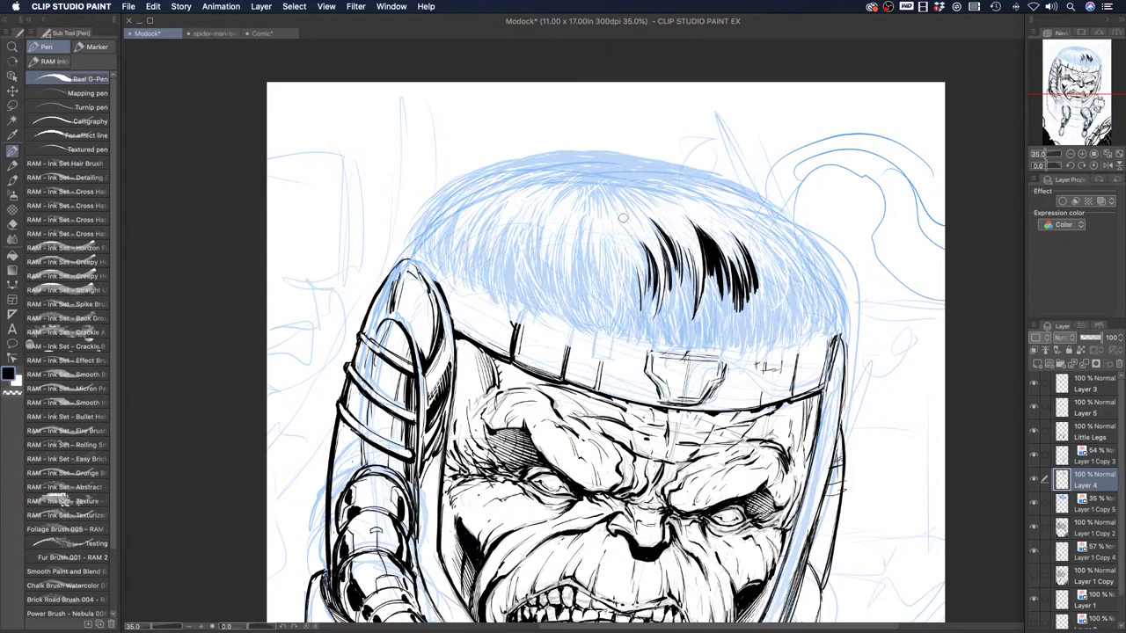
# Ink dense black strands through the right part of the hair, curving down to the headband
pyautogui.moveTo(754, 256)
pyautogui.mouseDown()
pyautogui.moveTo(765, 304)
pyautogui.moveTo(781, 295)
pyautogui.mouseUp()
pyautogui.moveTo(762, 234); pyautogui.dragTo(791, 292)
pyautogui.moveTo(781, 249)
pyautogui.mouseDown()
pyautogui.moveTo(804, 309)
pyautogui.moveTo(807, 297)
pyautogui.mouseUp()
pyautogui.moveTo(783, 234); pyautogui.dragTo(811, 297)
pyautogui.moveTo(795, 253)
pyautogui.mouseDown()
pyautogui.moveTo(808, 299)
pyautogui.moveTo(796, 311)
pyautogui.mouseUp()
pyautogui.moveTo(785, 271); pyautogui.dragTo(787, 332)
pyautogui.moveTo(790, 294); pyautogui.dragTo(791, 344)
pyautogui.moveTo(790, 271); pyautogui.dragTo(797, 343)
pyautogui.moveTo(779, 292)
pyautogui.mouseDown()
pyautogui.moveTo(765, 347)
pyautogui.moveTo(753, 352)
pyautogui.moveTo(768, 336)
pyautogui.mouseUp()
pyautogui.moveTo(772, 289); pyautogui.dragTo(762, 340)
pyautogui.moveTo(772, 281); pyautogui.dragTo(753, 297)
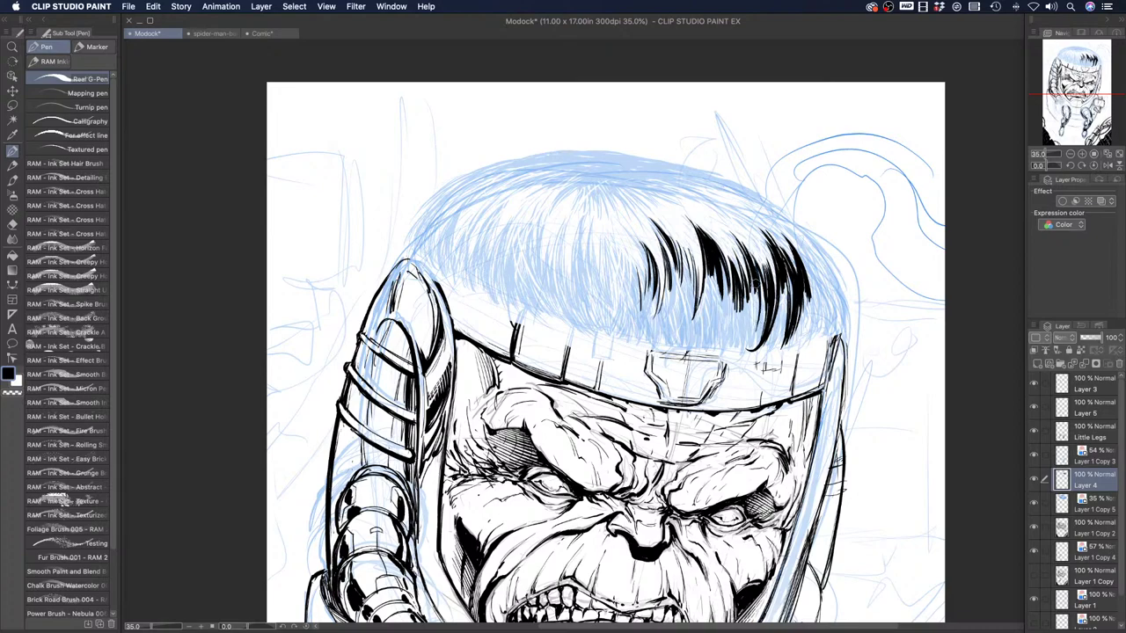
# Fill in the strands along the hair's far right edge, from the outer contour down to the headband
pyautogui.moveTo(751, 341)
pyautogui.mouseDown()
pyautogui.moveTo(762, 299)
pyautogui.moveTo(805, 260)
pyautogui.mouseUp()
pyautogui.moveTo(818, 311); pyautogui.dragTo(797, 232)
pyautogui.moveTo(835, 292)
pyautogui.mouseDown()
pyautogui.moveTo(789, 222)
pyautogui.moveTo(800, 228)
pyautogui.mouseUp()
pyautogui.moveTo(836, 267)
pyautogui.mouseDown()
pyautogui.moveTo(784, 218)
pyautogui.moveTo(834, 273)
pyautogui.moveTo(837, 306)
pyautogui.mouseUp()
pyautogui.moveTo(824, 259)
pyautogui.mouseDown()
pyautogui.moveTo(840, 307)
pyautogui.moveTo(830, 323)
pyautogui.moveTo(825, 267)
pyautogui.mouseUp()
pyautogui.moveTo(832, 327)
pyautogui.mouseDown()
pyautogui.moveTo(808, 315)
pyautogui.moveTo(826, 297)
pyautogui.moveTo(816, 332)
pyautogui.mouseUp()
pyautogui.moveTo(825, 313)
pyautogui.mouseDown()
pyautogui.moveTo(800, 346)
pyautogui.moveTo(823, 292)
pyautogui.mouseUp()
pyautogui.moveTo(814, 332); pyautogui.dragTo(817, 288)
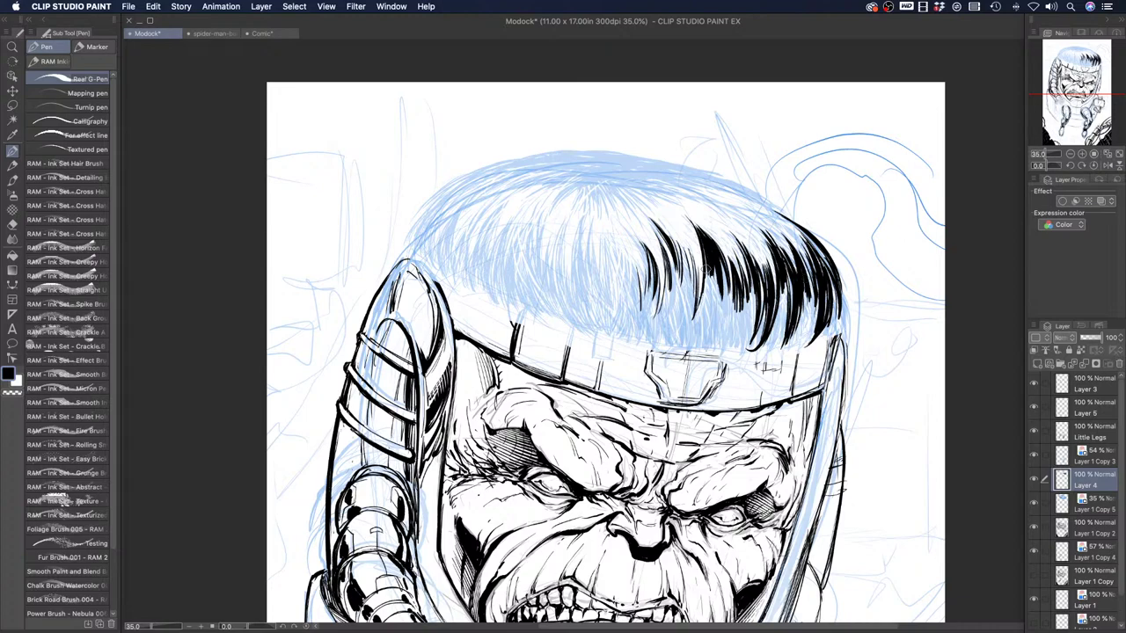
# Ink a new clump of strands at the hair's centre and lengthen the strands right of it
pyautogui.moveTo(631, 290)
pyautogui.mouseDown()
pyautogui.moveTo(618, 235)
pyautogui.moveTo(620, 264)
pyautogui.moveTo(613, 238)
pyautogui.mouseUp()
pyautogui.moveTo(626, 294)
pyautogui.mouseDown()
pyautogui.moveTo(614, 247)
pyautogui.moveTo(625, 282)
pyautogui.moveTo(624, 241)
pyautogui.moveTo(630, 256)
pyautogui.moveTo(596, 248)
pyautogui.mouseUp()
pyautogui.moveTo(599, 309); pyautogui.dragTo(586, 242)
pyautogui.moveTo(589, 283)
pyautogui.mouseDown()
pyautogui.moveTo(584, 223)
pyautogui.moveTo(598, 225)
pyautogui.moveTo(597, 245)
pyautogui.moveTo(584, 212)
pyautogui.moveTo(575, 269)
pyautogui.mouseUp()
pyautogui.moveTo(683, 312)
pyautogui.mouseDown()
pyautogui.moveTo(681, 231)
pyautogui.moveTo(689, 269)
pyautogui.moveTo(711, 266)
pyautogui.mouseUp()
pyautogui.moveTo(707, 331)
pyautogui.mouseDown()
pyautogui.moveTo(710, 267)
pyautogui.moveTo(728, 262)
pyautogui.mouseUp()
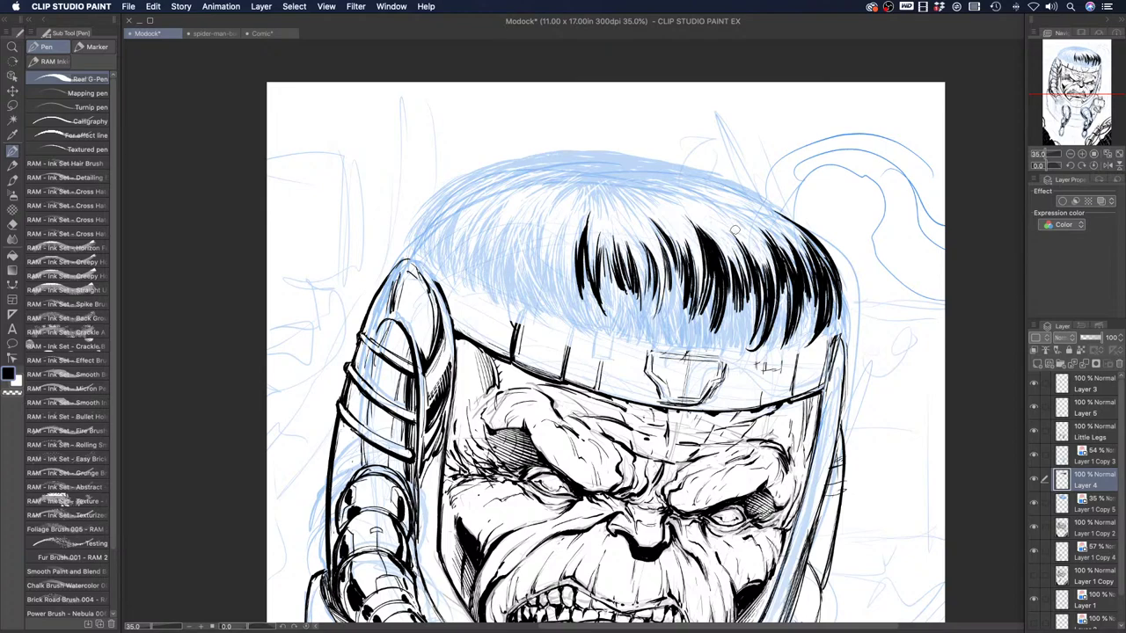
# Extend the lower tips of the right-hand hair clumps down to the headband with tapered strokes
pyautogui.moveTo(735, 284)
pyautogui.mouseDown()
pyautogui.moveTo(723, 321)
pyautogui.moveTo(729, 297)
pyautogui.moveTo(725, 310)
pyautogui.mouseUp()
pyautogui.moveTo(726, 254); pyautogui.dragTo(737, 327)
pyautogui.moveTo(735, 283)
pyautogui.mouseDown()
pyautogui.moveTo(727, 348)
pyautogui.moveTo(742, 317)
pyautogui.moveTo(726, 353)
pyautogui.mouseUp()
pyautogui.moveTo(749, 308)
pyautogui.mouseDown()
pyautogui.moveTo(724, 352)
pyautogui.moveTo(743, 336)
pyautogui.mouseUp()
pyautogui.moveTo(755, 288); pyautogui.dragTo(746, 339)
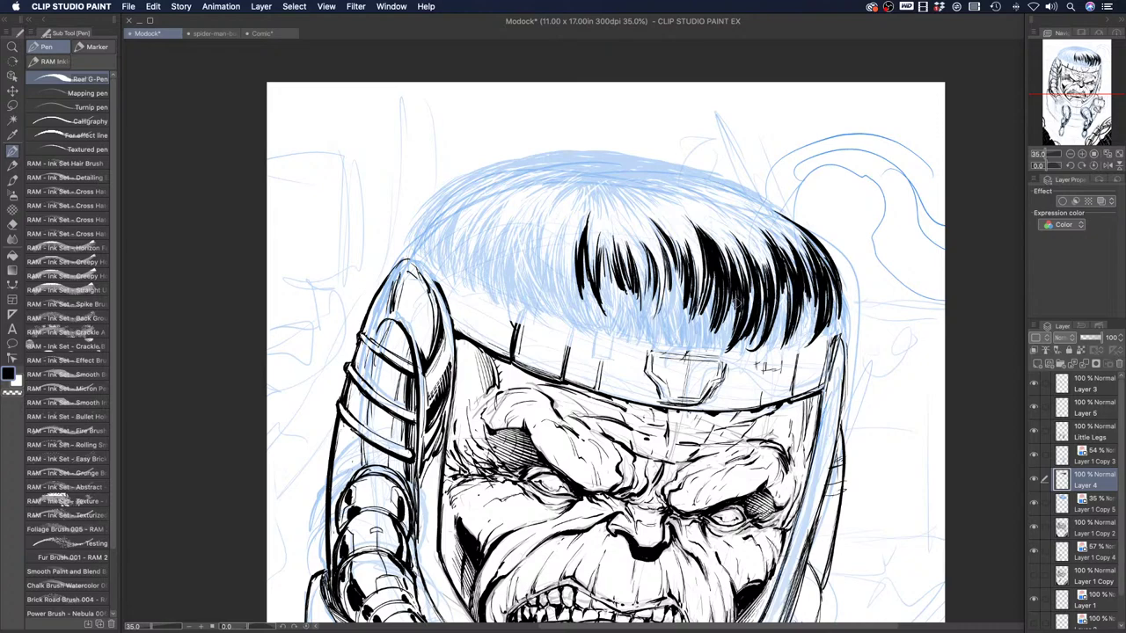
pyautogui.moveTo(783, 274)
pyautogui.mouseDown()
pyautogui.moveTo(777, 331)
pyautogui.moveTo(756, 355)
pyautogui.mouseUp()
pyautogui.moveTo(790, 320); pyautogui.dragTo(770, 350)
pyautogui.moveTo(787, 301); pyautogui.dragTo(783, 325)
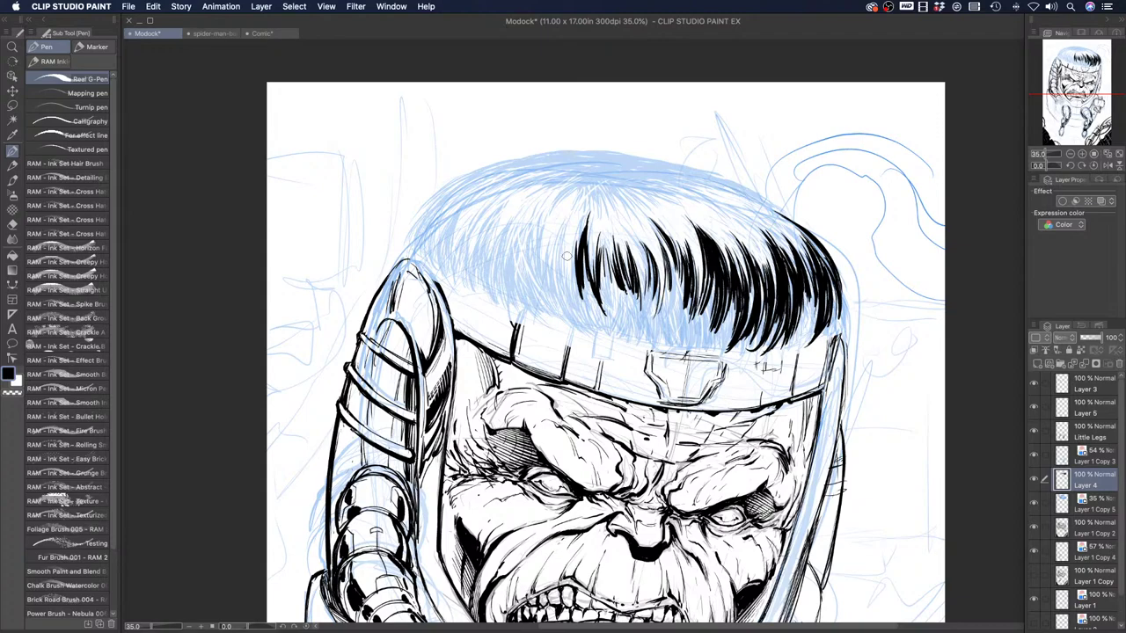
# Add strands left of the central clump and fill the gaps between the middle hair clumps
pyautogui.moveTo(572, 255)
pyautogui.mouseDown()
pyautogui.moveTo(582, 315)
pyautogui.moveTo(567, 291)
pyautogui.moveTo(586, 314)
pyautogui.moveTo(567, 282)
pyautogui.moveTo(555, 301)
pyautogui.mouseUp()
pyautogui.moveTo(558, 250); pyautogui.dragTo(553, 276)
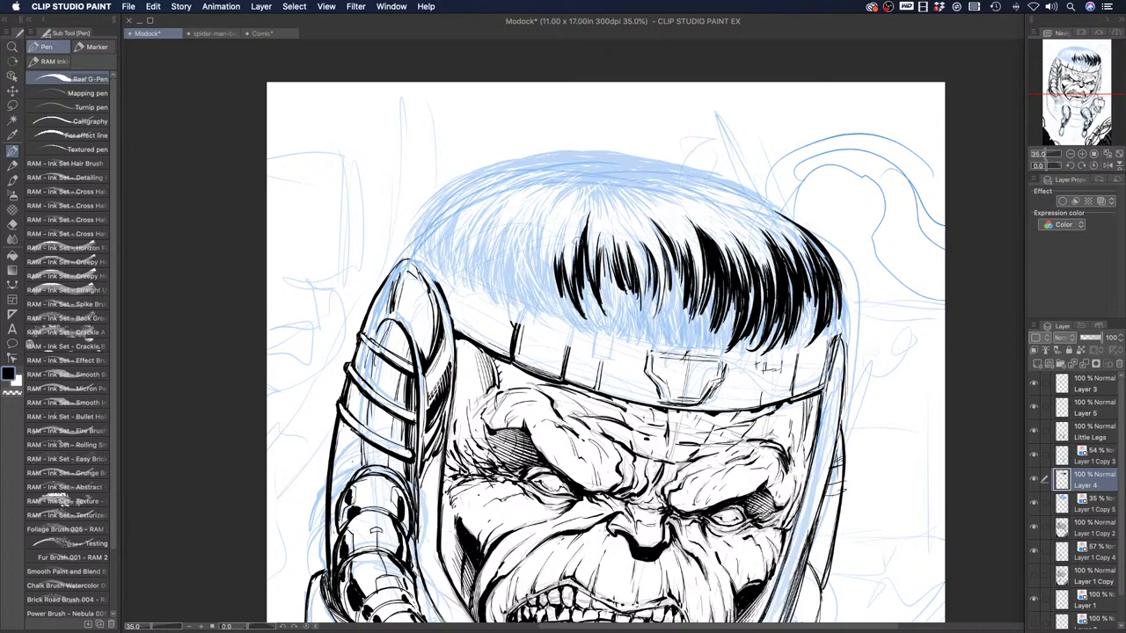
pyautogui.moveTo(605, 250)
pyautogui.mouseDown()
pyautogui.moveTo(606, 302)
pyautogui.moveTo(626, 309)
pyautogui.mouseUp()
pyautogui.moveTo(617, 271)
pyautogui.mouseDown()
pyautogui.moveTo(628, 308)
pyautogui.moveTo(654, 312)
pyautogui.mouseUp()
pyautogui.moveTo(652, 265); pyautogui.dragTo(660, 314)
pyautogui.moveTo(665, 280); pyautogui.dragTo(656, 315)
pyautogui.moveTo(662, 255)
pyautogui.mouseDown()
pyautogui.moveTo(664, 302)
pyautogui.moveTo(683, 268)
pyautogui.moveTo(682, 292)
pyautogui.moveTo(678, 239)
pyautogui.moveTo(683, 272)
pyautogui.moveTo(663, 225)
pyautogui.moveTo(677, 269)
pyautogui.mouseUp()
pyautogui.moveTo(660, 221); pyautogui.dragTo(678, 264)
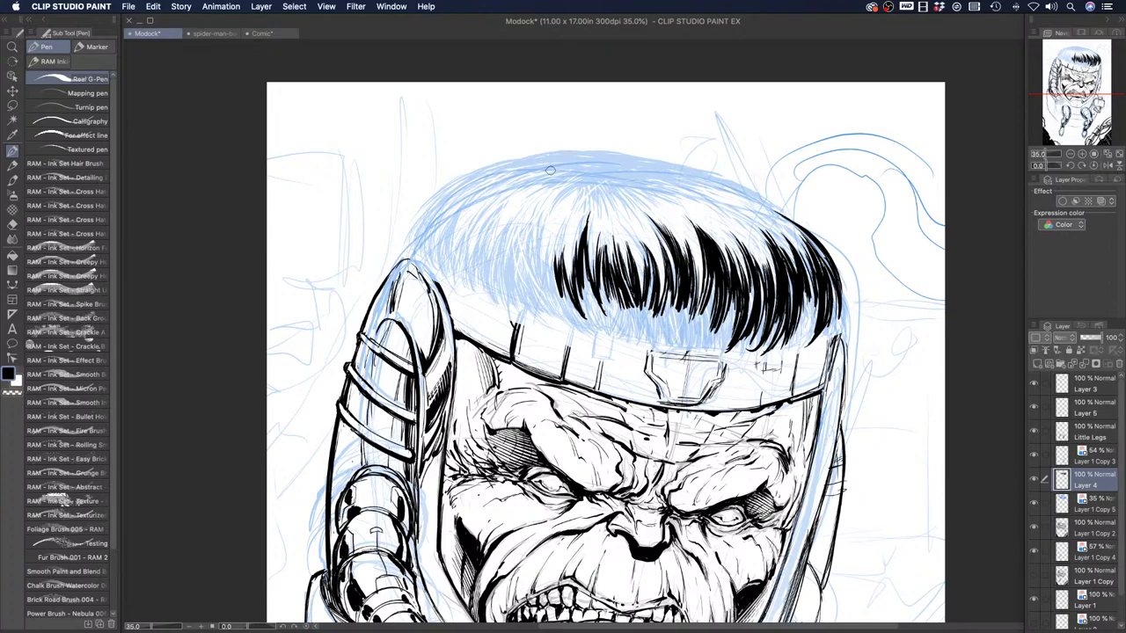
# Ink another clump of strands left of the hair's centre and thicken the tips of the central fringe
pyautogui.moveTo(554, 248)
pyautogui.mouseDown()
pyautogui.moveTo(559, 290)
pyautogui.moveTo(552, 274)
pyautogui.moveTo(541, 291)
pyautogui.moveTo(538, 276)
pyautogui.mouseUp()
pyautogui.moveTo(540, 228)
pyautogui.mouseDown()
pyautogui.moveTo(535, 274)
pyautogui.moveTo(526, 263)
pyautogui.moveTo(547, 303)
pyautogui.mouseUp()
pyautogui.moveTo(533, 260); pyautogui.dragTo(550, 313)
pyautogui.moveTo(527, 232)
pyautogui.mouseDown()
pyautogui.moveTo(536, 295)
pyautogui.moveTo(532, 278)
pyautogui.mouseUp()
pyautogui.moveTo(529, 227); pyautogui.dragTo(524, 285)
pyautogui.moveTo(529, 265); pyautogui.dragTo(532, 292)
pyautogui.moveTo(524, 246)
pyautogui.mouseDown()
pyautogui.moveTo(531, 290)
pyautogui.moveTo(522, 274)
pyautogui.mouseUp()
pyautogui.moveTo(527, 219)
pyautogui.mouseDown()
pyautogui.moveTo(522, 251)
pyautogui.moveTo(534, 214)
pyautogui.mouseUp()
pyautogui.moveTo(586, 286); pyautogui.dragTo(610, 320)
pyautogui.moveTo(596, 264)
pyautogui.mouseDown()
pyautogui.moveTo(610, 320)
pyautogui.moveTo(624, 319)
pyautogui.mouseUp()
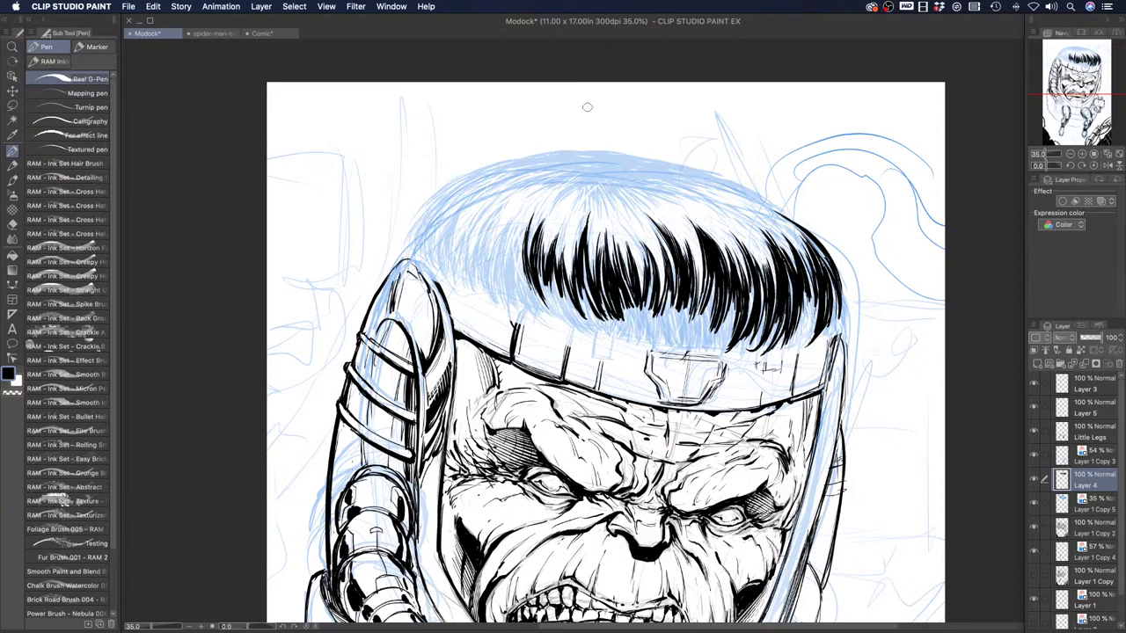
# Ink long strands sweeping from the crown along the top right contour of the hair
pyautogui.moveTo(619, 183); pyautogui.dragTo(717, 210)
pyautogui.moveTo(658, 179)
pyautogui.mouseDown()
pyautogui.moveTo(762, 200)
pyautogui.moveTo(804, 262)
pyautogui.mouseUp()
pyautogui.moveTo(784, 224); pyautogui.dragTo(808, 255)
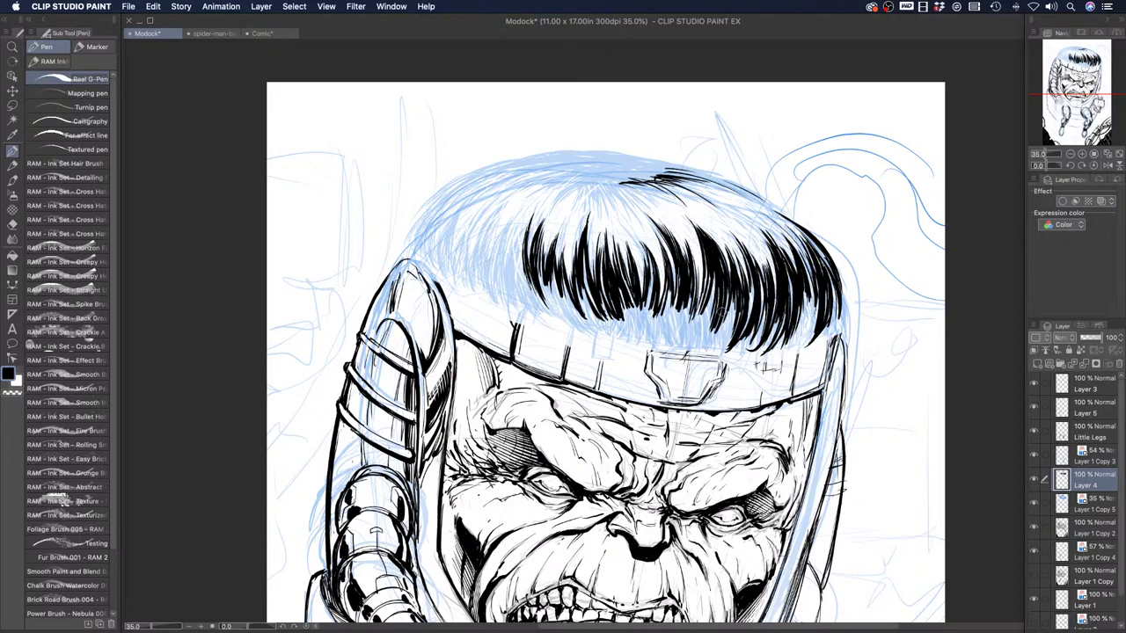
# Lengthen and darken the fringe tips just above the headband's central emblem
pyautogui.moveTo(730, 298)
pyautogui.mouseDown()
pyautogui.moveTo(714, 337)
pyautogui.moveTo(692, 350)
pyautogui.moveTo(710, 336)
pyautogui.mouseUp()
pyautogui.moveTo(728, 275); pyautogui.dragTo(720, 338)
pyautogui.moveTo(739, 301); pyautogui.dragTo(717, 343)
pyautogui.moveTo(735, 313); pyautogui.dragTo(717, 339)
pyautogui.moveTo(710, 330); pyautogui.dragTo(700, 341)
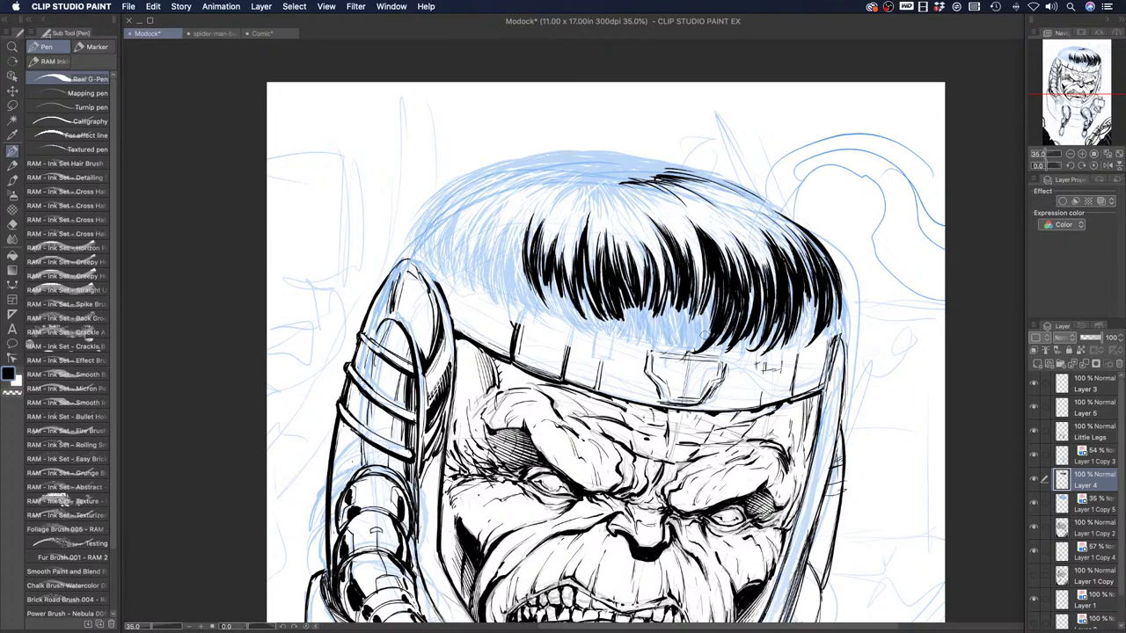
# Extend the central fringe tips above the headband emblem and ink a new clump of strands at the hair's left end
pyautogui.moveTo(665, 292); pyautogui.dragTo(664, 341)
pyautogui.moveTo(683, 294)
pyautogui.mouseDown()
pyautogui.moveTo(670, 344)
pyautogui.moveTo(684, 343)
pyautogui.mouseUp()
pyautogui.moveTo(530, 214); pyautogui.dragTo(508, 275)
pyautogui.moveTo(509, 231); pyautogui.dragTo(501, 264)
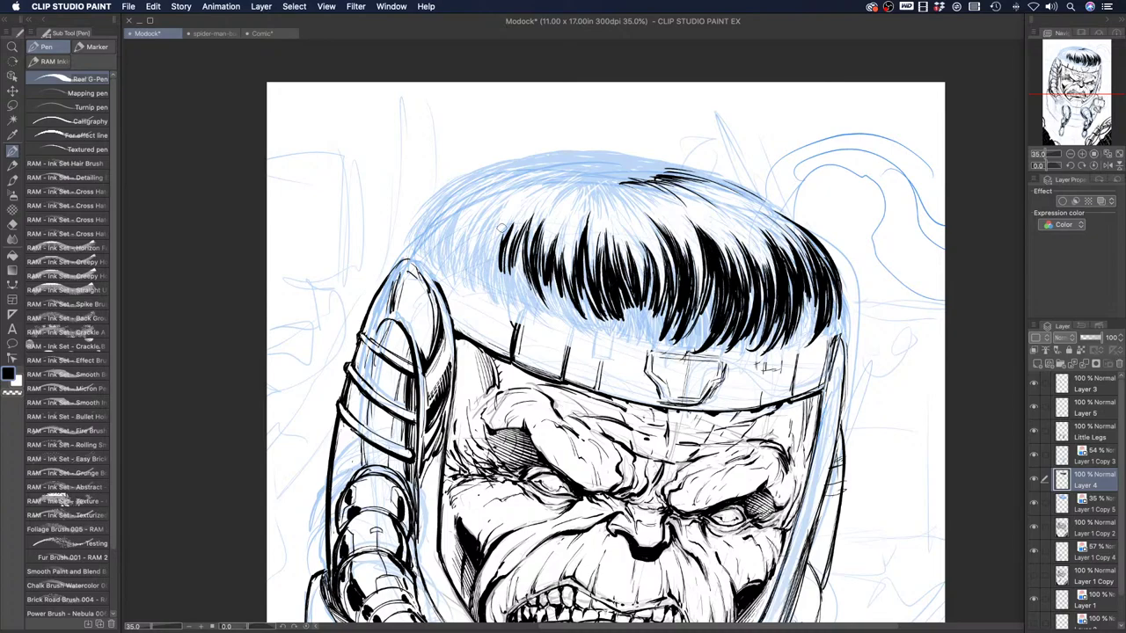
# Ink more strands along the left part of the fringe and thicken the tips above the emblem
pyautogui.click(13, 47)
pyautogui.moveTo(437, 163)
pyautogui.mouseDown()
pyautogui.moveTo(412, 158)
pyautogui.moveTo(388, 120)
pyautogui.moveTo(472, 245)
pyautogui.moveTo(464, 218)
pyautogui.mouseUp()
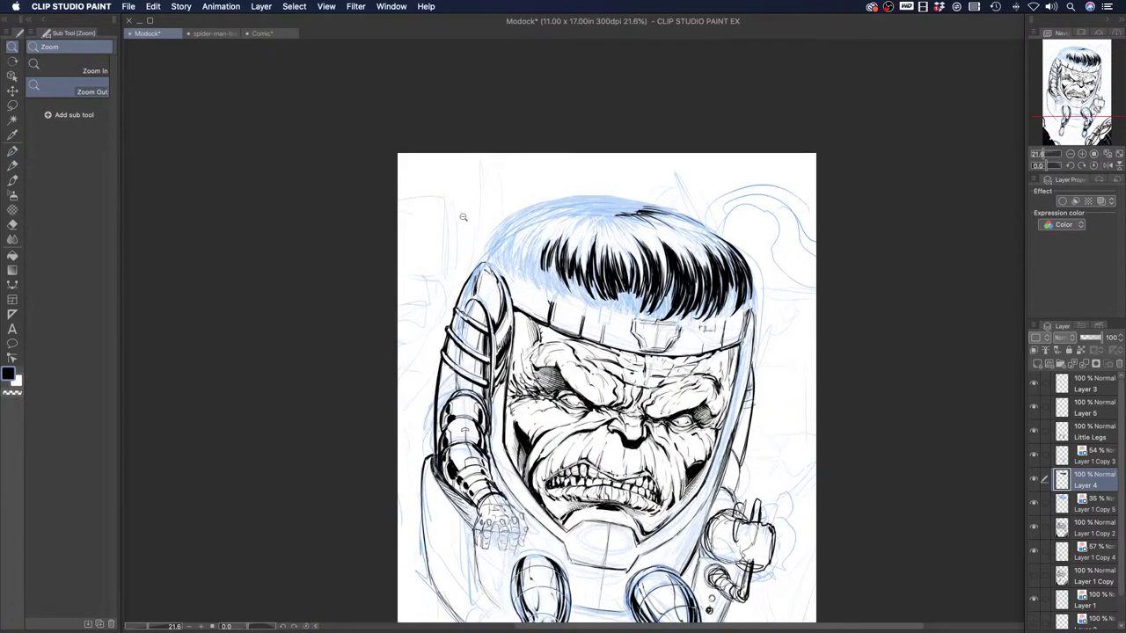
pyautogui.click(12, 150)
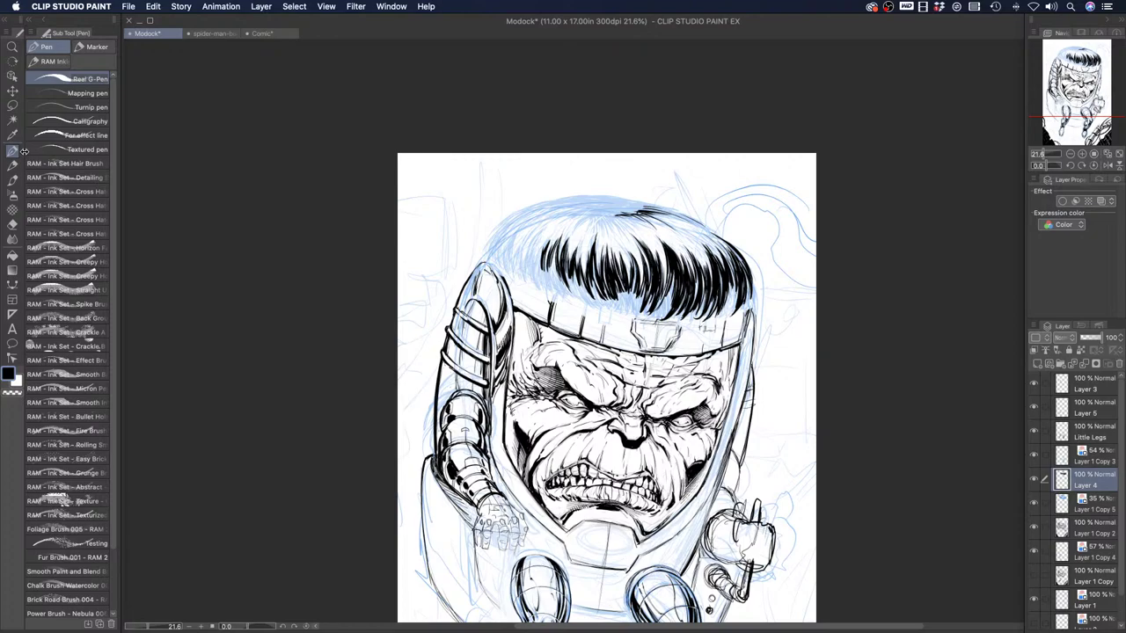
pyautogui.moveTo(543, 241)
pyautogui.mouseDown()
pyautogui.moveTo(526, 263)
pyautogui.moveTo(523, 216)
pyautogui.moveTo(524, 254)
pyautogui.moveTo(522, 230)
pyautogui.moveTo(613, 276)
pyautogui.moveTo(632, 305)
pyautogui.moveTo(622, 278)
pyautogui.moveTo(631, 316)
pyautogui.moveTo(661, 306)
pyautogui.mouseUp()
pyautogui.moveTo(673, 266); pyautogui.dragTo(660, 320)
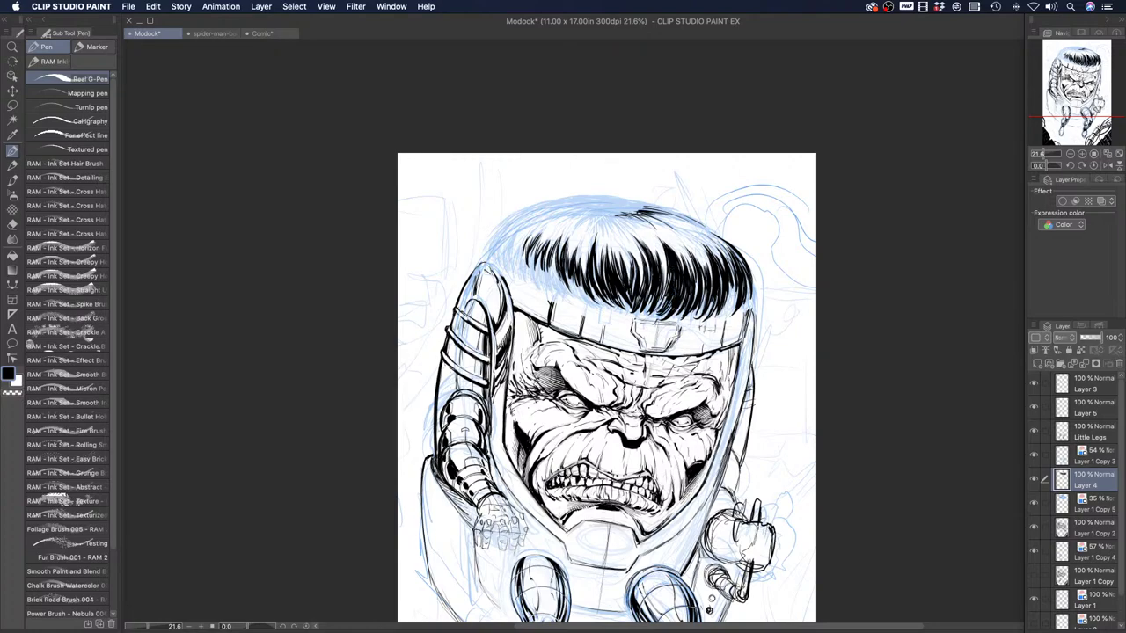
# Thicken the lower fringe and continue the hair clumps out to the left edge of the head
pyautogui.moveTo(730, 280)
pyautogui.mouseDown()
pyautogui.moveTo(724, 318)
pyautogui.moveTo(740, 315)
pyautogui.mouseUp()
pyautogui.moveTo(549, 253)
pyautogui.mouseDown()
pyautogui.moveTo(559, 290)
pyautogui.moveTo(527, 259)
pyautogui.moveTo(496, 258)
pyautogui.moveTo(589, 299)
pyautogui.moveTo(582, 280)
pyautogui.mouseUp()
pyautogui.moveTo(589, 273); pyautogui.dragTo(602, 299)
pyautogui.moveTo(587, 246); pyautogui.dragTo(586, 284)
pyautogui.moveTo(532, 241)
pyautogui.mouseDown()
pyautogui.moveTo(535, 269)
pyautogui.moveTo(505, 244)
pyautogui.moveTo(493, 255)
pyautogui.moveTo(487, 246)
pyautogui.mouseUp()
pyautogui.moveTo(522, 213); pyautogui.dragTo(498, 231)
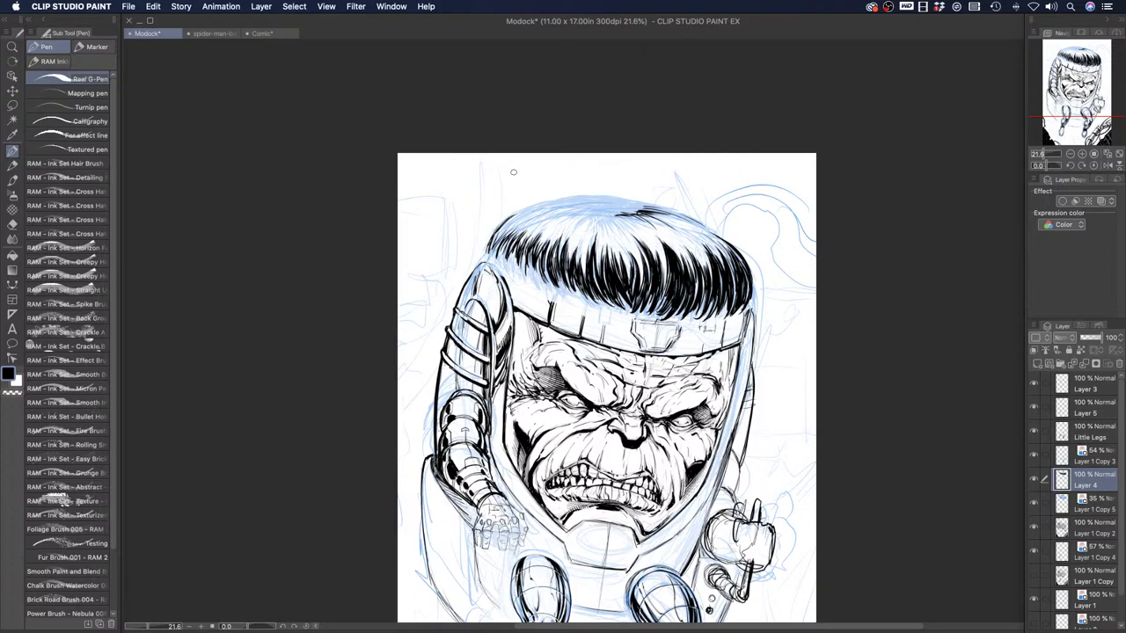
# Rotate the canvas about 88 degrees and ink contour strands along the top of the hair on both sides of the crown
pyautogui.press('r')
pyautogui.moveTo(359, 254); pyautogui.dragTo(666, 180)
pyautogui.press('p')
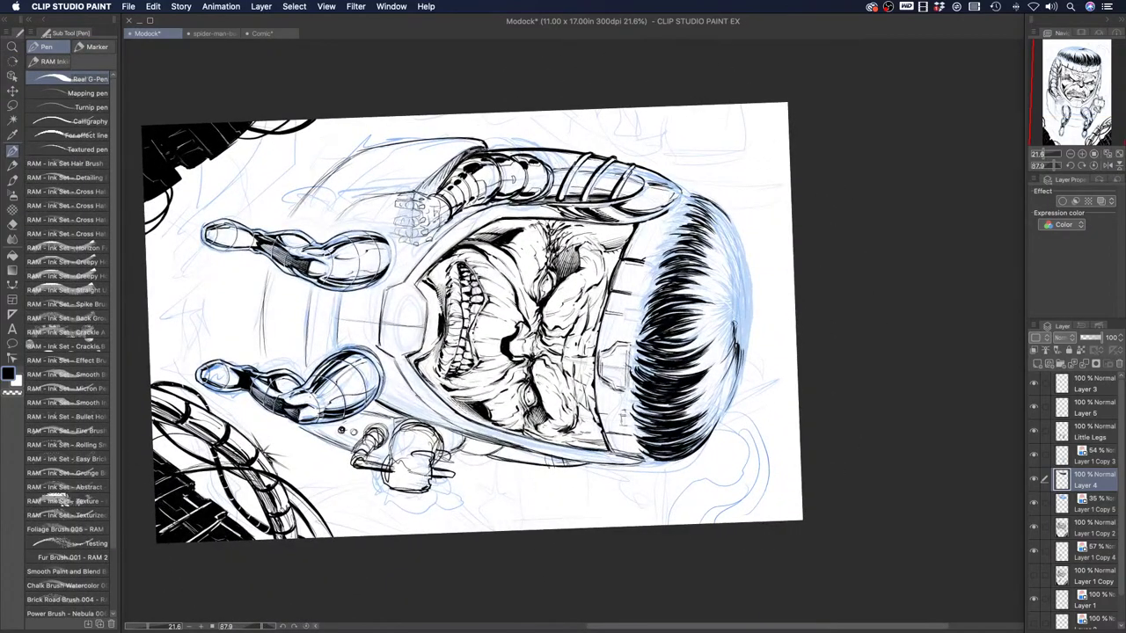
pyautogui.moveTo(736, 327)
pyautogui.mouseDown()
pyautogui.moveTo(728, 274)
pyautogui.moveTo(743, 290)
pyautogui.moveTo(733, 262)
pyautogui.mouseUp()
pyautogui.moveTo(740, 273); pyautogui.dragTo(735, 226)
pyautogui.moveTo(750, 317); pyautogui.dragTo(747, 278)
pyautogui.moveTo(749, 351); pyautogui.dragTo(748, 308)
pyautogui.moveTo(745, 377)
pyautogui.mouseDown()
pyautogui.moveTo(749, 333)
pyautogui.moveTo(732, 400)
pyautogui.moveTo(740, 367)
pyautogui.mouseUp()
pyautogui.moveTo(732, 424)
pyautogui.mouseDown()
pyautogui.moveTo(742, 375)
pyautogui.moveTo(735, 389)
pyautogui.mouseUp()
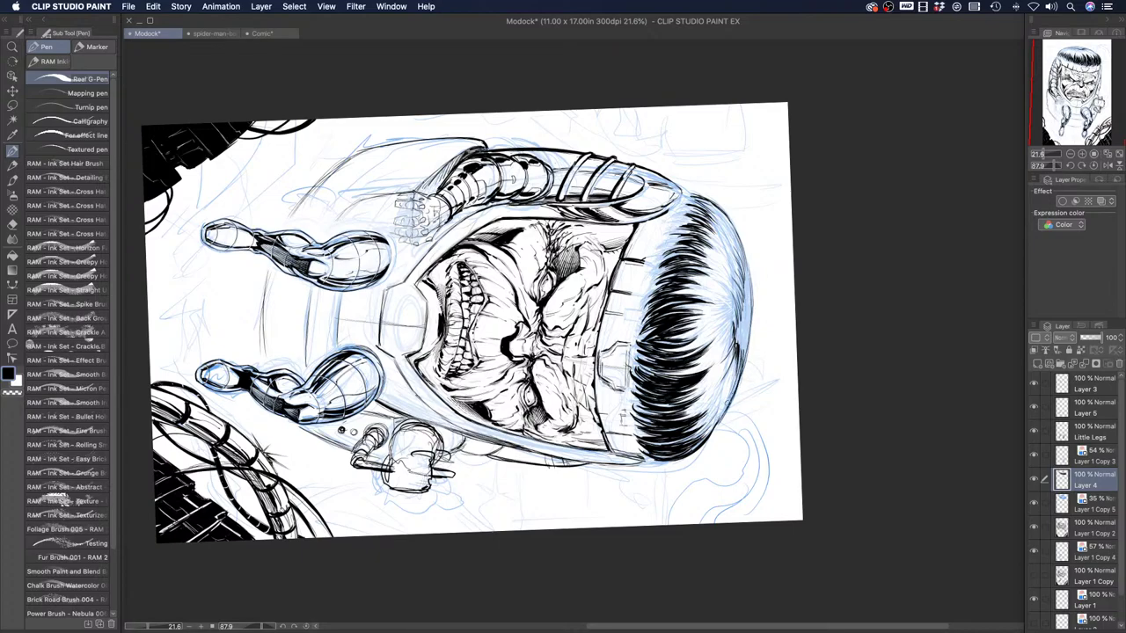
# Rotate the canvas to about -24 degrees, ink the hair's upper left contour and darken the crown
pyautogui.press('space')
pyautogui.moveTo(405, 401)
pyautogui.mouseDown()
pyautogui.moveTo(563, 551)
pyautogui.moveTo(728, 531)
pyautogui.moveTo(767, 507)
pyautogui.mouseUp()
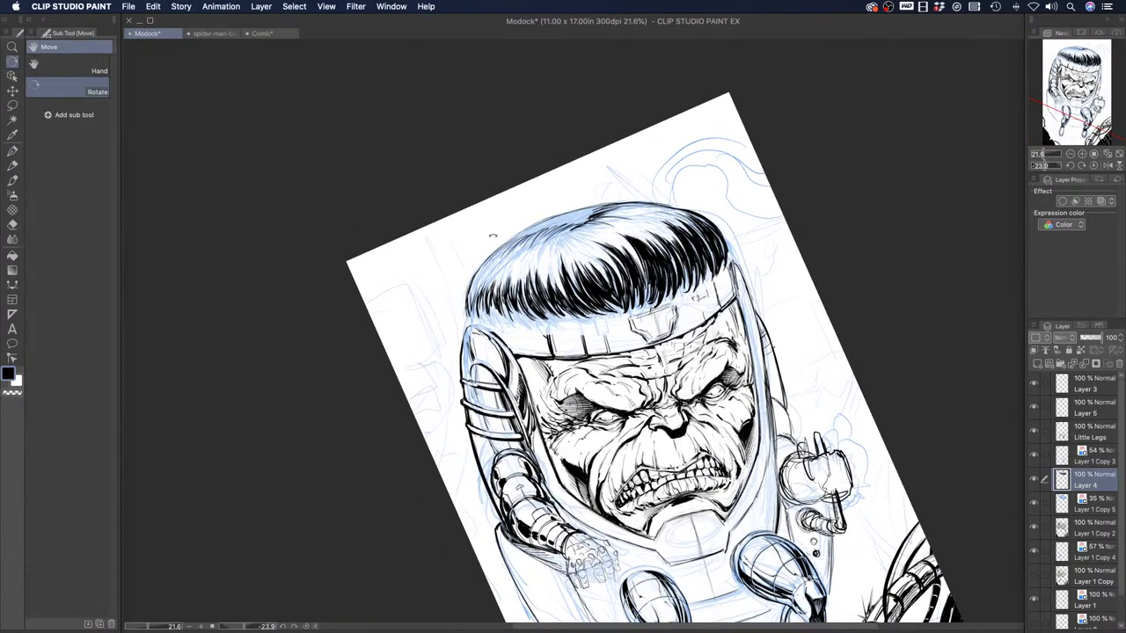
pyautogui.click(13, 151)
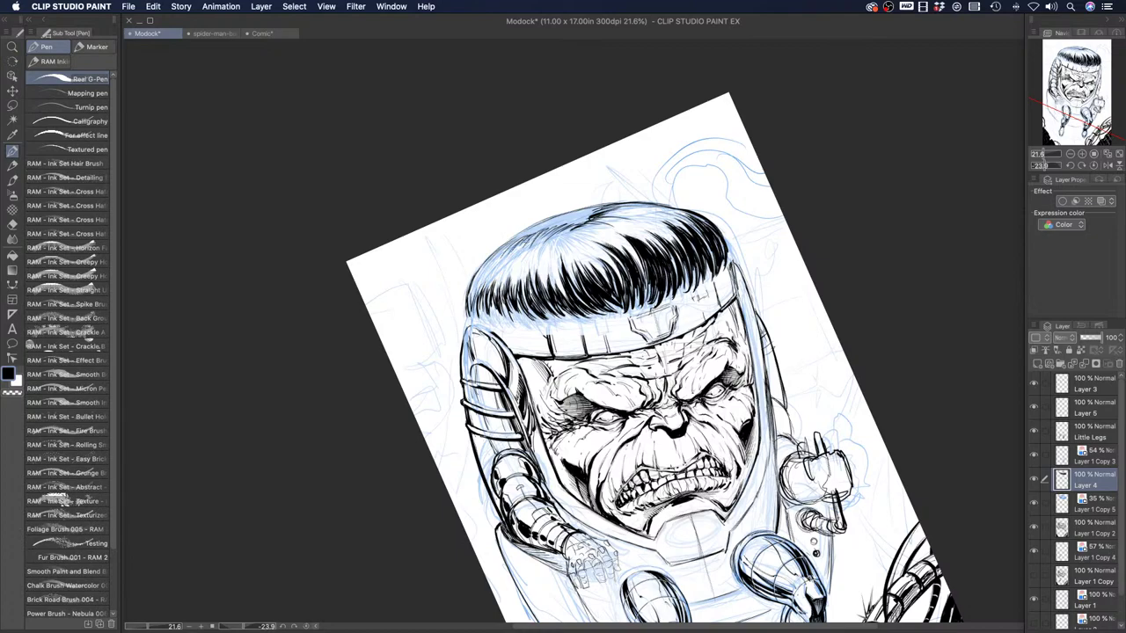
pyautogui.moveTo(530, 236); pyautogui.dragTo(487, 259)
pyautogui.moveTo(552, 228)
pyautogui.mouseDown()
pyautogui.moveTo(538, 237)
pyautogui.moveTo(597, 206)
pyautogui.moveTo(584, 222)
pyautogui.mouseUp()
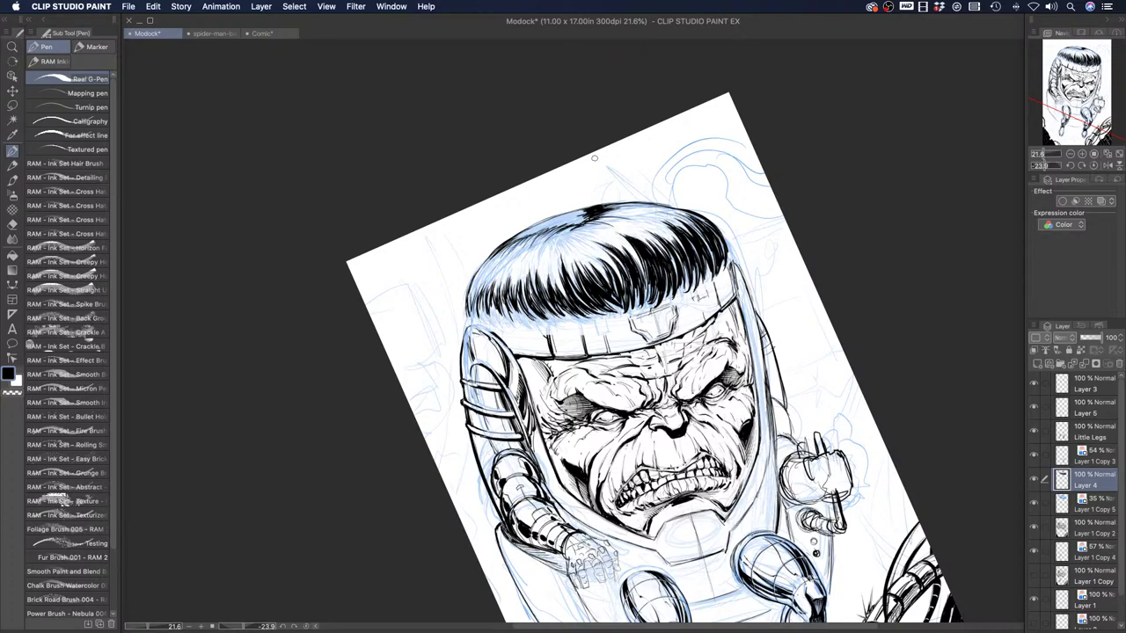
# Fill the crown with solid black and feather its edge with strands running into the highlight
pyautogui.click(12, 47)
pyautogui.moveTo(516, 186); pyautogui.dragTo(489, 145)
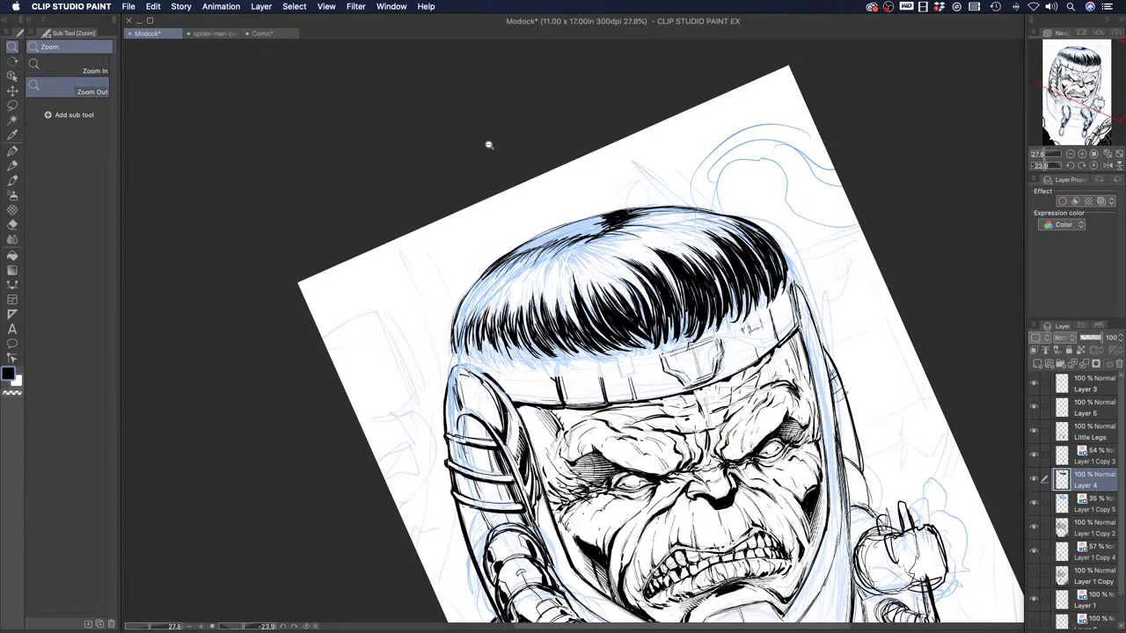
pyautogui.click(12, 255)
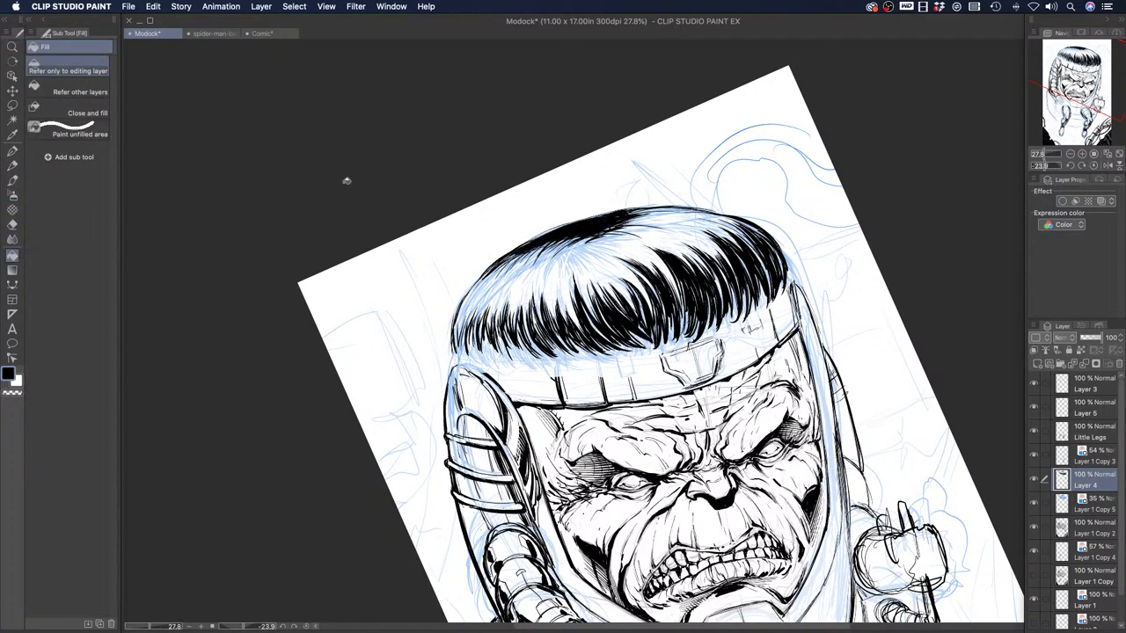
pyautogui.click(13, 151)
pyautogui.click(52, 80)
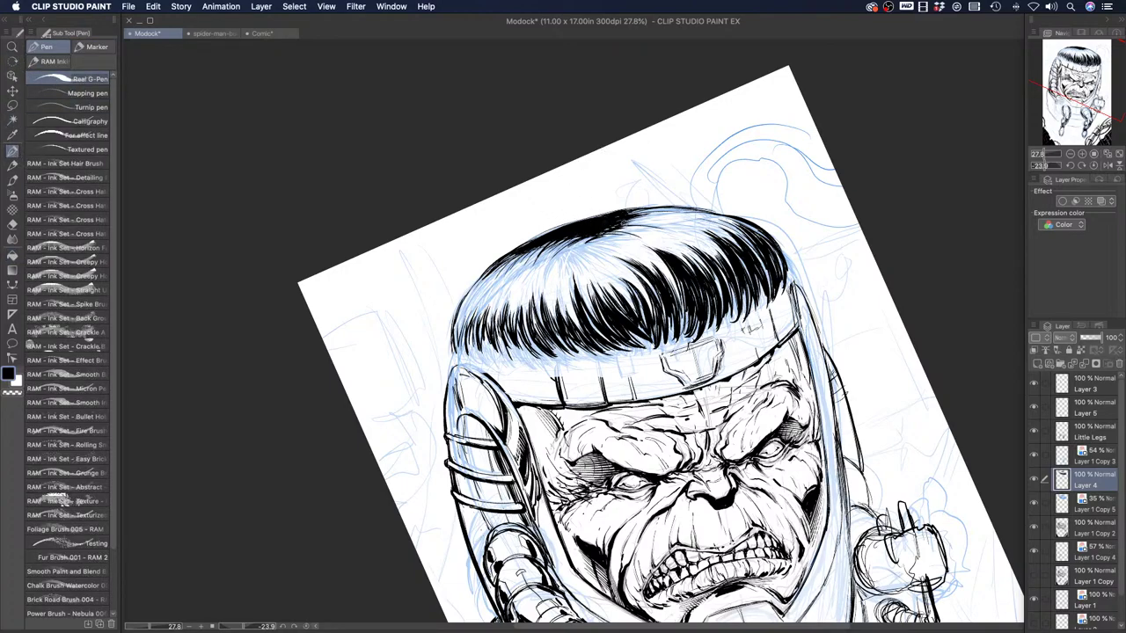
pyautogui.moveTo(650, 220)
pyautogui.mouseDown()
pyautogui.moveTo(619, 222)
pyautogui.moveTo(658, 216)
pyautogui.mouseUp()
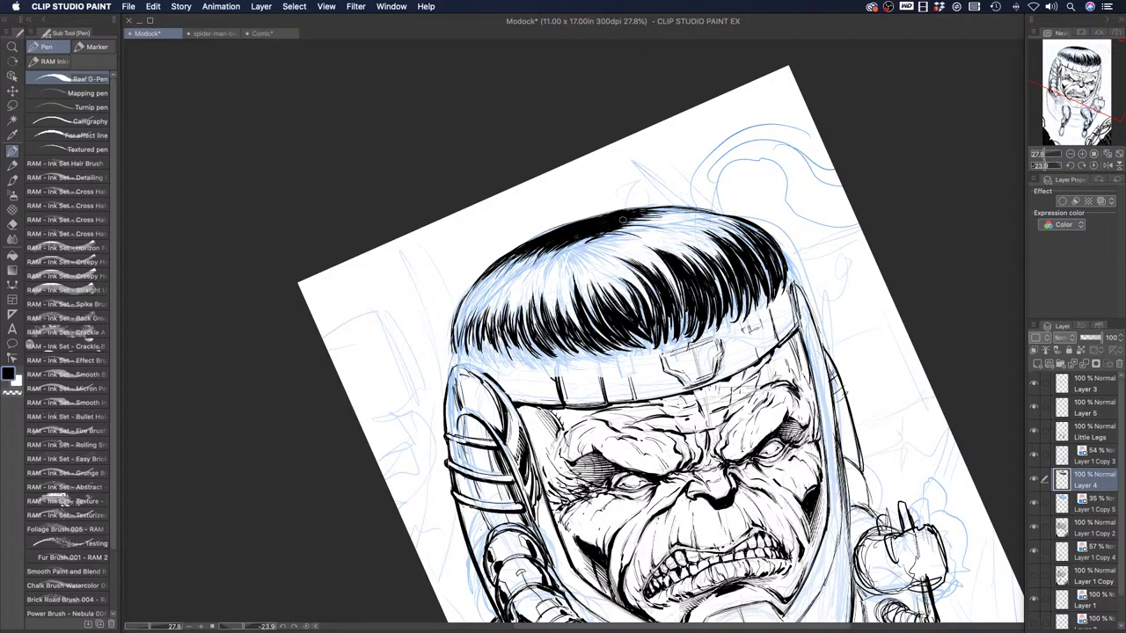
pyautogui.moveTo(618, 227); pyautogui.dragTo(723, 213)
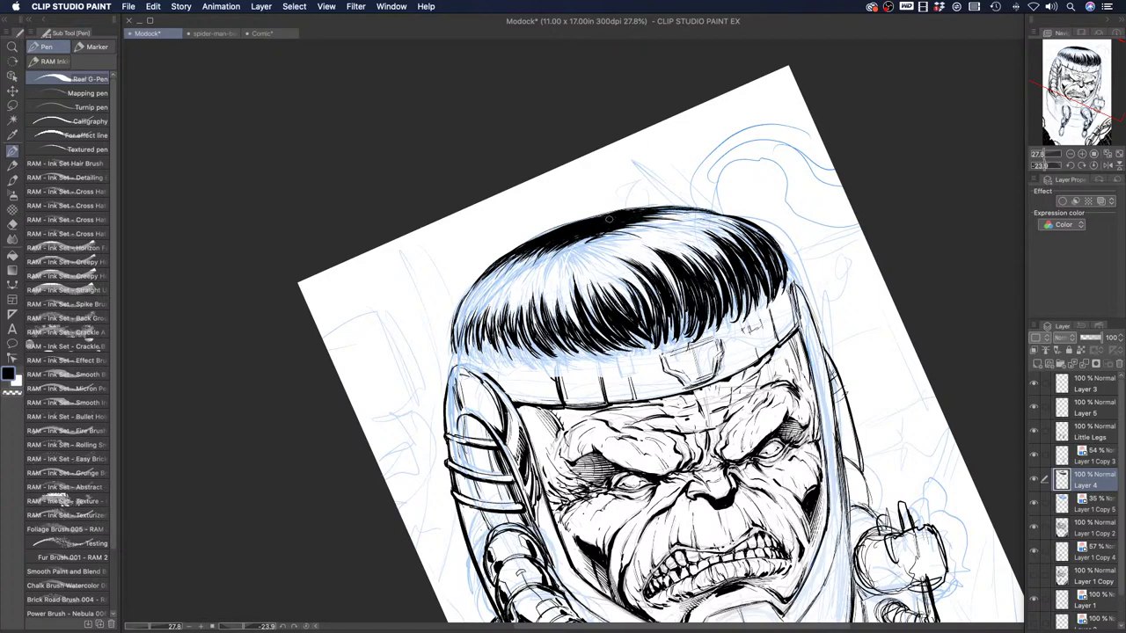
pyautogui.moveTo(604, 230); pyautogui.dragTo(665, 238)
# Turn the canvas back to nearly upright and darken the strands at the hair's far left edge
pyautogui.hotkey('shift', 'space')
pyautogui.moveTo(319, 284); pyautogui.dragTo(396, 168)
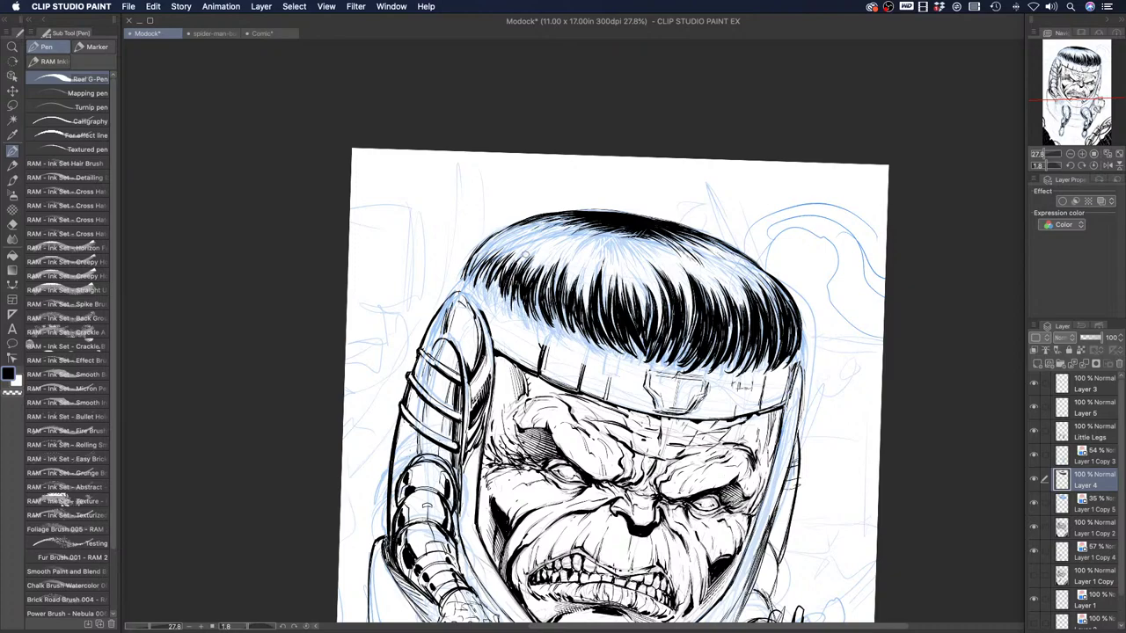
pyautogui.moveTo(494, 295)
pyautogui.mouseDown()
pyautogui.moveTo(501, 267)
pyautogui.moveTo(487, 262)
pyautogui.moveTo(491, 247)
pyautogui.mouseUp()
pyautogui.moveTo(473, 267); pyautogui.dragTo(498, 237)
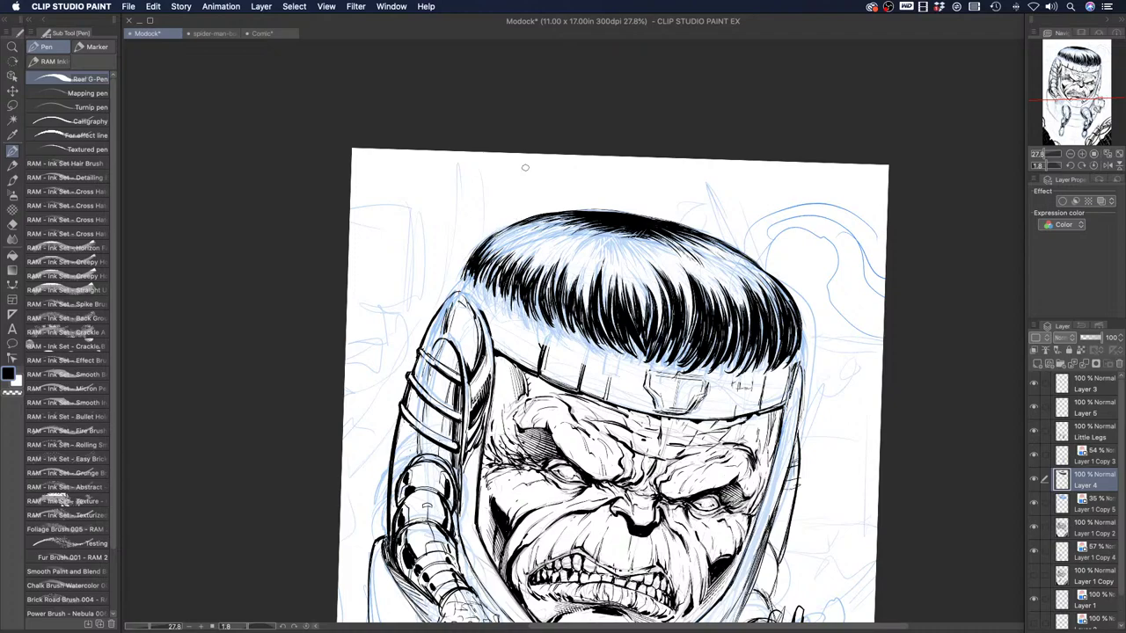
# Ink long strands sweeping from the crown down the right side of the hair
pyautogui.moveTo(626, 234)
pyautogui.mouseDown()
pyautogui.moveTo(669, 251)
pyautogui.moveTo(658, 232)
pyautogui.mouseUp()
pyautogui.moveTo(712, 280)
pyautogui.mouseDown()
pyautogui.moveTo(668, 231)
pyautogui.moveTo(683, 235)
pyautogui.mouseUp()
pyautogui.moveTo(735, 262); pyautogui.dragTo(696, 233)
pyautogui.moveTo(763, 285); pyautogui.dragTo(707, 238)
pyautogui.moveTo(779, 292); pyautogui.dragTo(730, 248)
pyautogui.moveTo(778, 292); pyautogui.dragTo(761, 274)
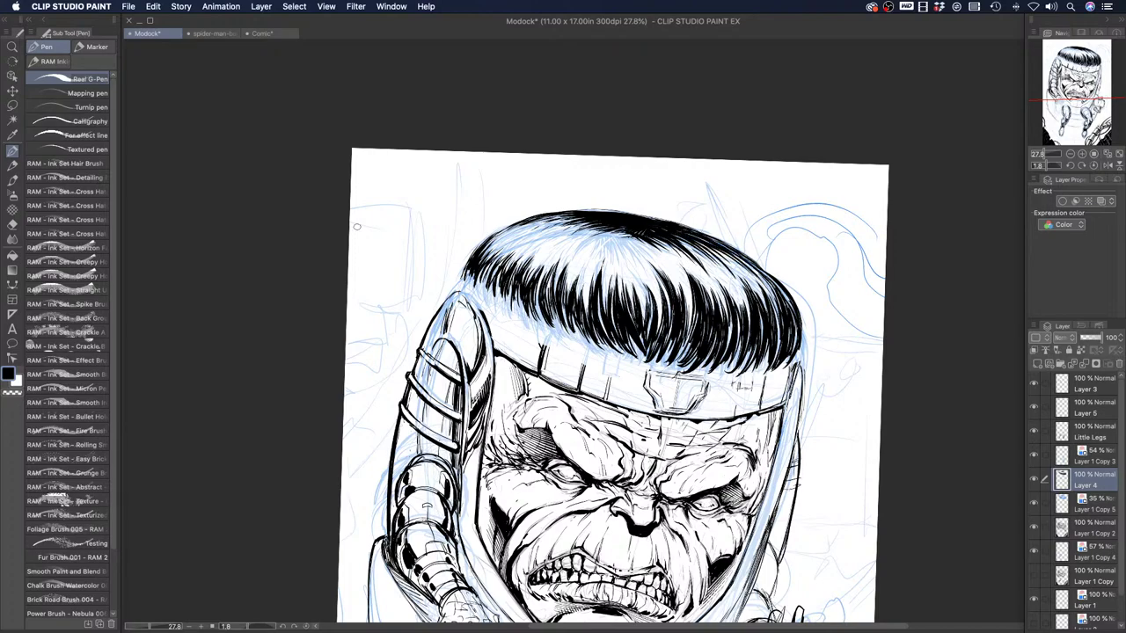
# Reset the canvas rotation and ink long strands from the crown across the central highlight into the fringe
pyautogui.click(12, 46)
pyautogui.doubleClick(13, 61)
pyautogui.click(13, 46)
pyautogui.moveTo(396, 211); pyautogui.dragTo(372, 239)
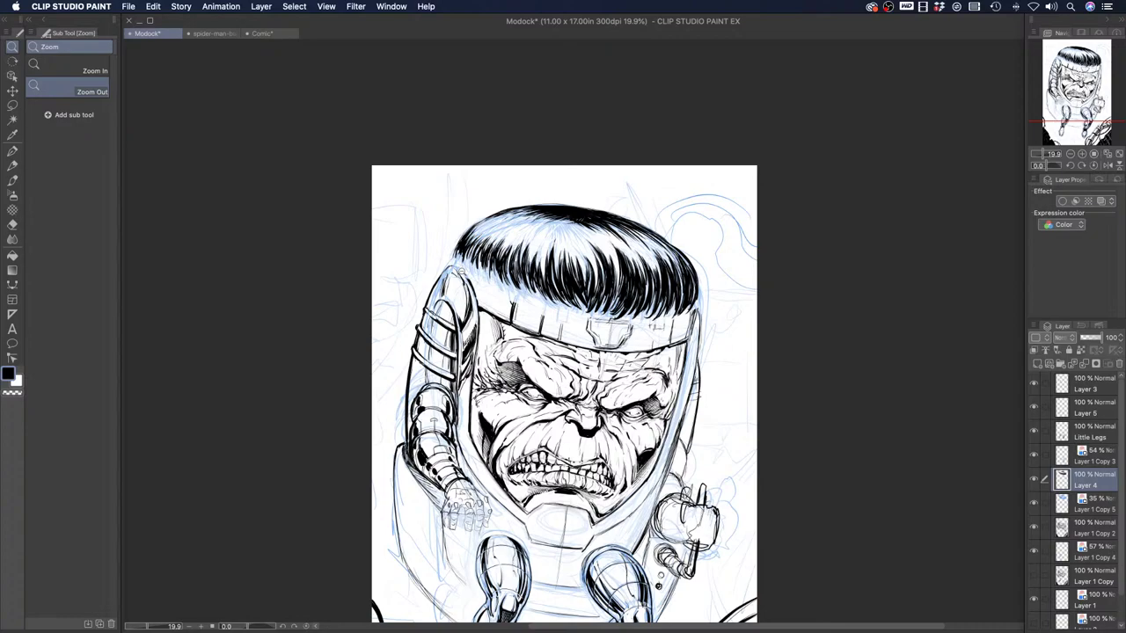
pyautogui.click(410, 247)
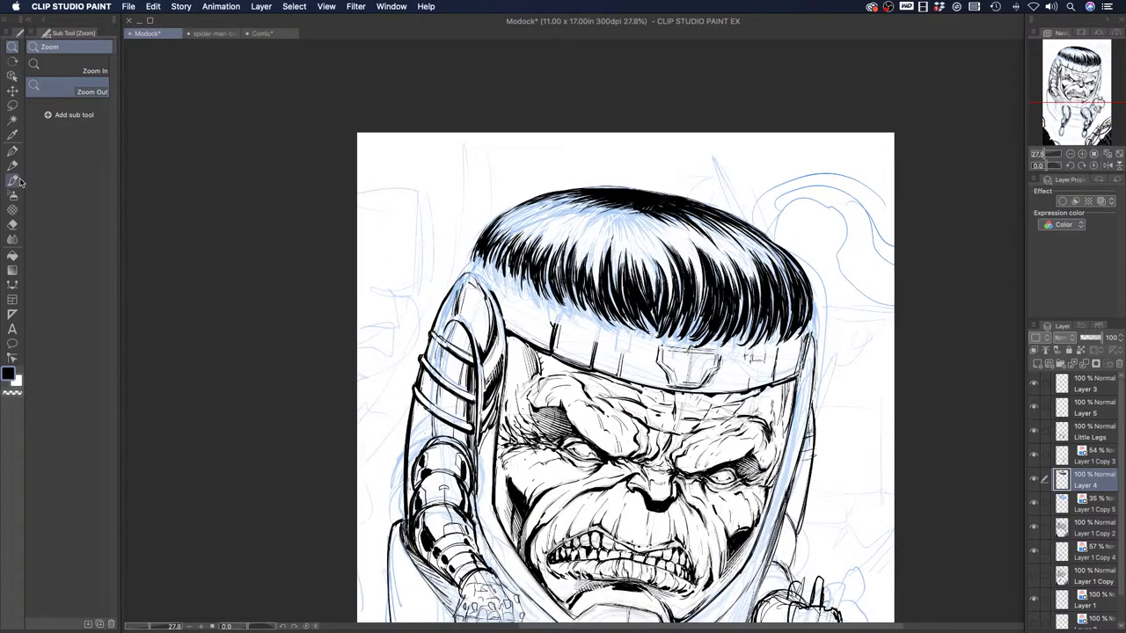
pyautogui.click(12, 150)
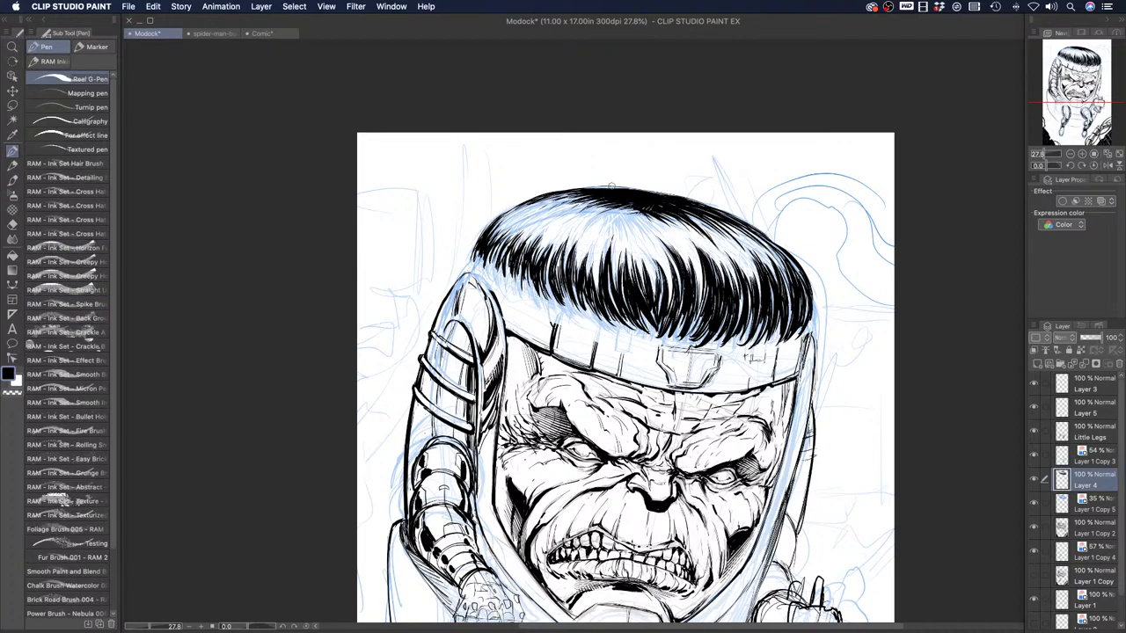
pyautogui.moveTo(596, 204)
pyautogui.mouseDown()
pyautogui.moveTo(538, 212)
pyautogui.moveTo(538, 241)
pyautogui.mouseUp()
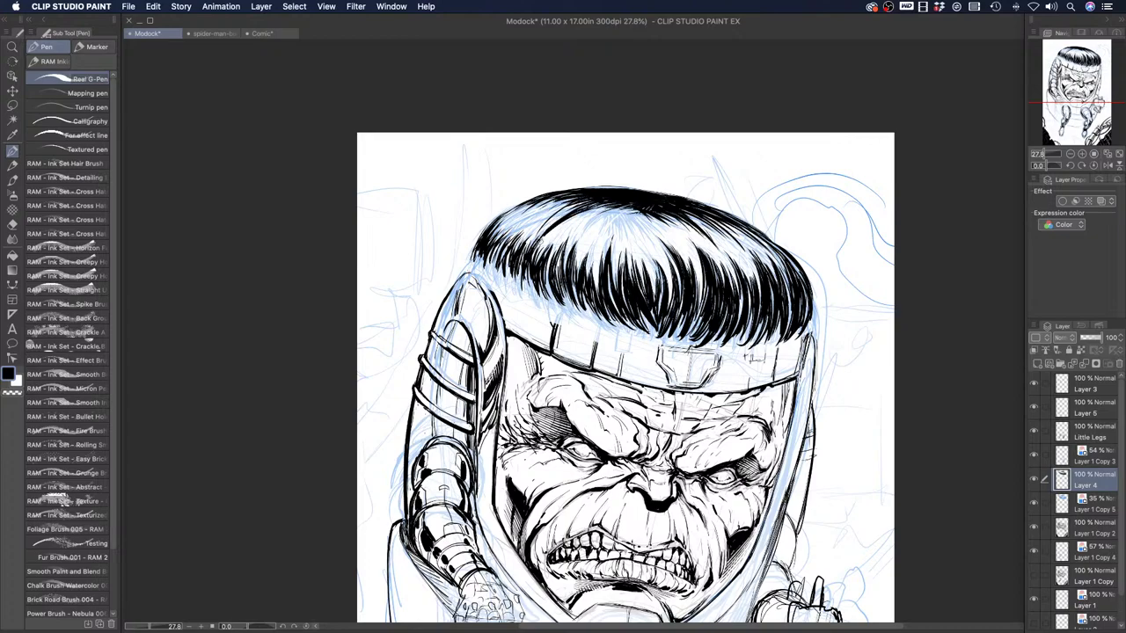
pyautogui.moveTo(607, 204)
pyautogui.mouseDown()
pyautogui.moveTo(572, 241)
pyautogui.moveTo(588, 269)
pyautogui.mouseUp()
pyautogui.moveTo(609, 223); pyautogui.dragTo(591, 279)
pyautogui.moveTo(626, 234)
pyautogui.mouseDown()
pyautogui.moveTo(612, 277)
pyautogui.moveTo(633, 287)
pyautogui.moveTo(656, 269)
pyautogui.moveTo(670, 290)
pyautogui.mouseUp()
pyautogui.moveTo(654, 244); pyautogui.dragTo(665, 271)
pyautogui.moveTo(635, 222)
pyautogui.mouseDown()
pyautogui.moveTo(662, 261)
pyautogui.moveTo(661, 234)
pyautogui.moveTo(688, 243)
pyautogui.mouseUp()
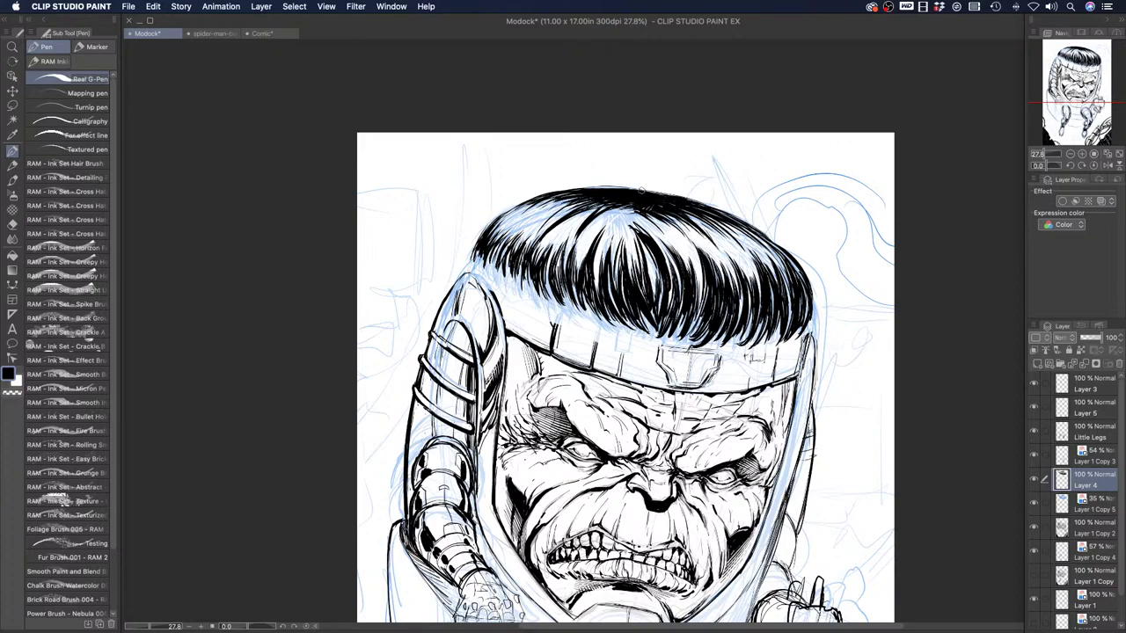
# Add fine strands through the highlight on the left side of the hair and into the fringe below
pyautogui.moveTo(513, 245); pyautogui.dragTo(528, 223)
pyautogui.moveTo(502, 242)
pyautogui.mouseDown()
pyautogui.moveTo(533, 217)
pyautogui.moveTo(494, 245)
pyautogui.mouseUp()
pyautogui.moveTo(538, 211)
pyautogui.mouseDown()
pyautogui.moveTo(493, 239)
pyautogui.moveTo(528, 295)
pyautogui.mouseUp()
pyautogui.moveTo(552, 267); pyautogui.dragTo(544, 297)
pyautogui.moveTo(545, 259); pyautogui.dragTo(547, 280)
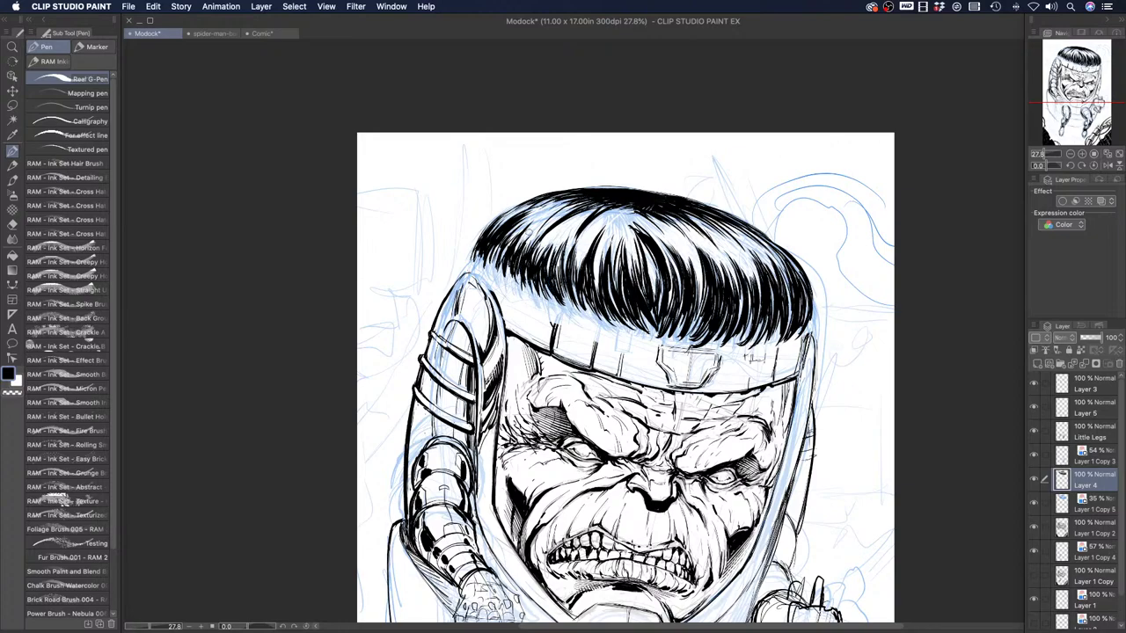
# Break up the remaining hair highlights with thin strands left of, below and right of the crown
pyautogui.moveTo(559, 235); pyautogui.dragTo(552, 262)
pyautogui.moveTo(569, 232); pyautogui.dragTo(556, 264)
pyautogui.moveTo(700, 234); pyautogui.dragTo(714, 262)
pyautogui.moveTo(702, 230)
pyautogui.mouseDown()
pyautogui.moveTo(717, 271)
pyautogui.moveTo(750, 273)
pyautogui.mouseUp()
pyautogui.moveTo(613, 213); pyautogui.dragTo(614, 249)
pyautogui.moveTo(568, 211)
pyautogui.mouseDown()
pyautogui.moveTo(553, 252)
pyautogui.moveTo(558, 212)
pyautogui.moveTo(510, 216)
pyautogui.mouseUp()
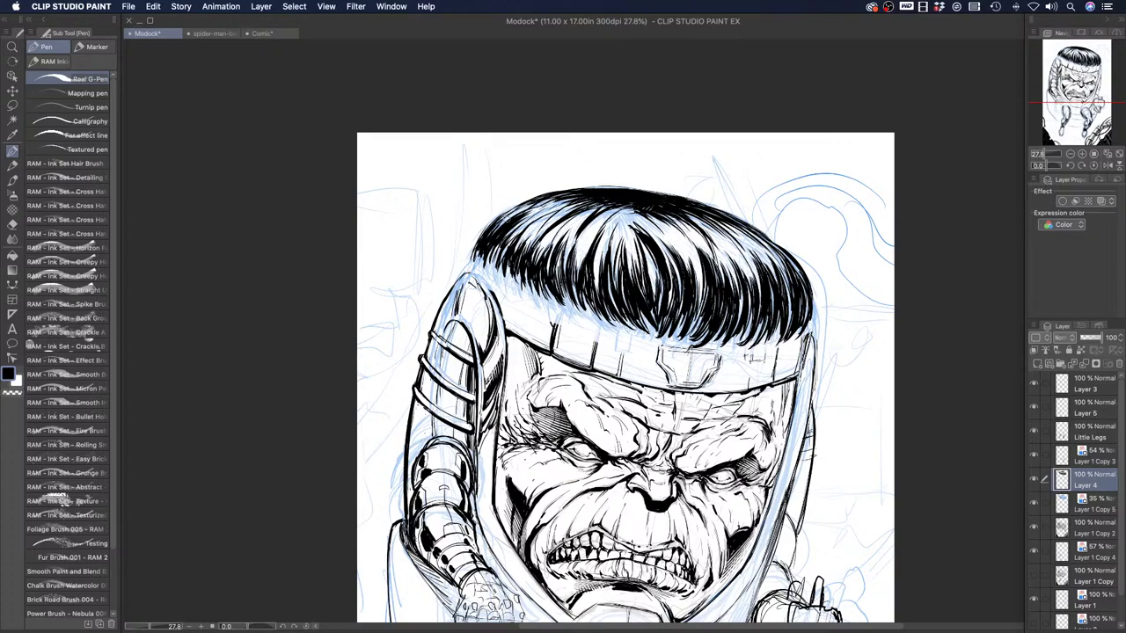
pyautogui.moveTo(649, 252); pyautogui.dragTo(661, 308)
# Fit the whole page in view and add a new layer above the hair ink layer
pyautogui.click(12, 47)
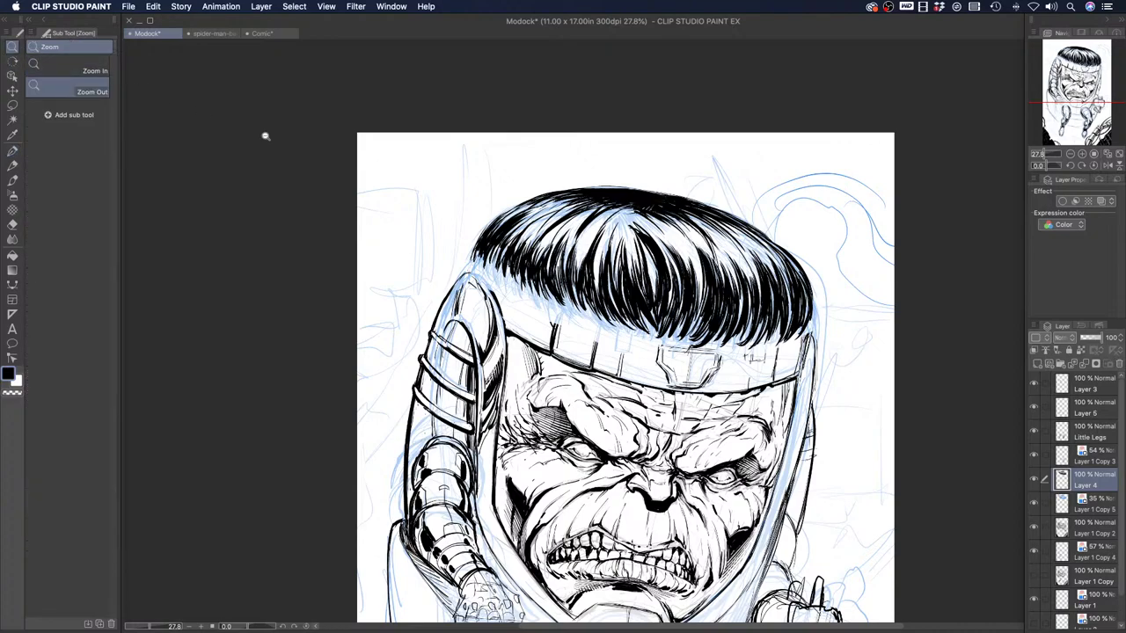
pyautogui.moveTo(453, 273); pyautogui.dragTo(425, 262)
pyautogui.moveTo(407, 436); pyautogui.dragTo(416, 400)
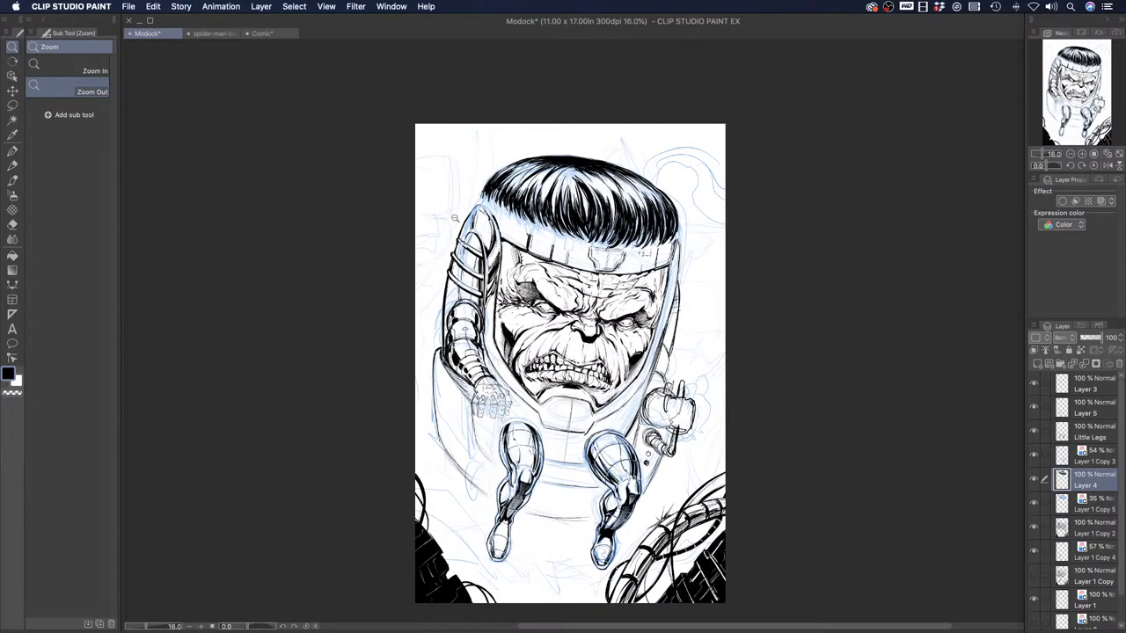
pyautogui.click(1039, 364)
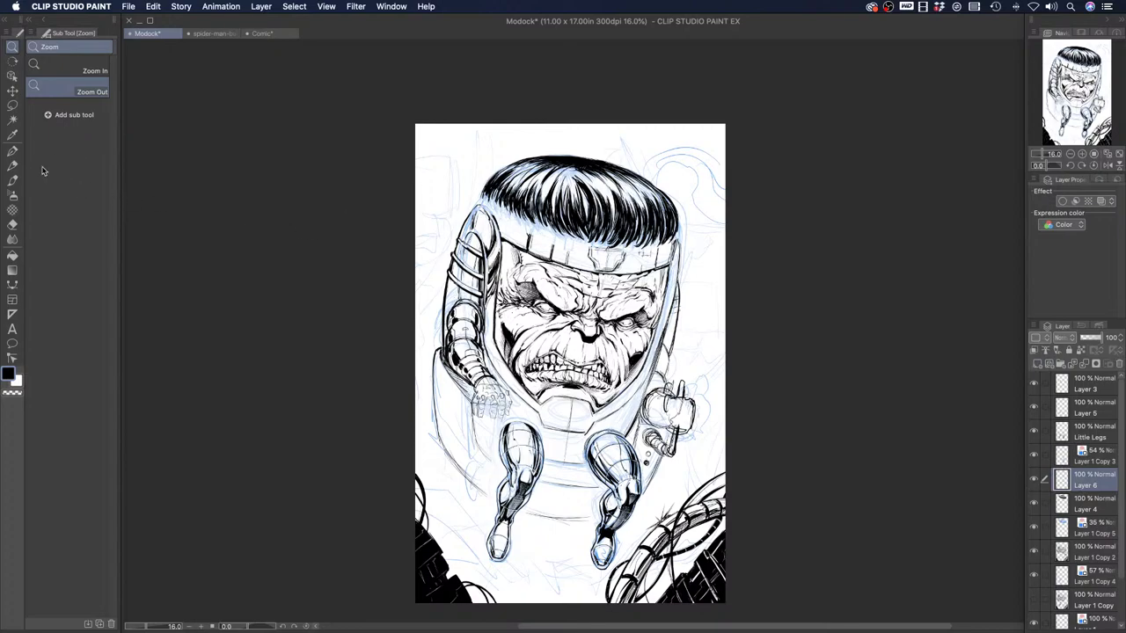
# Rough in broken wall lines and cracks in the background left of the head and at the page's upper left
pyautogui.click(13, 151)
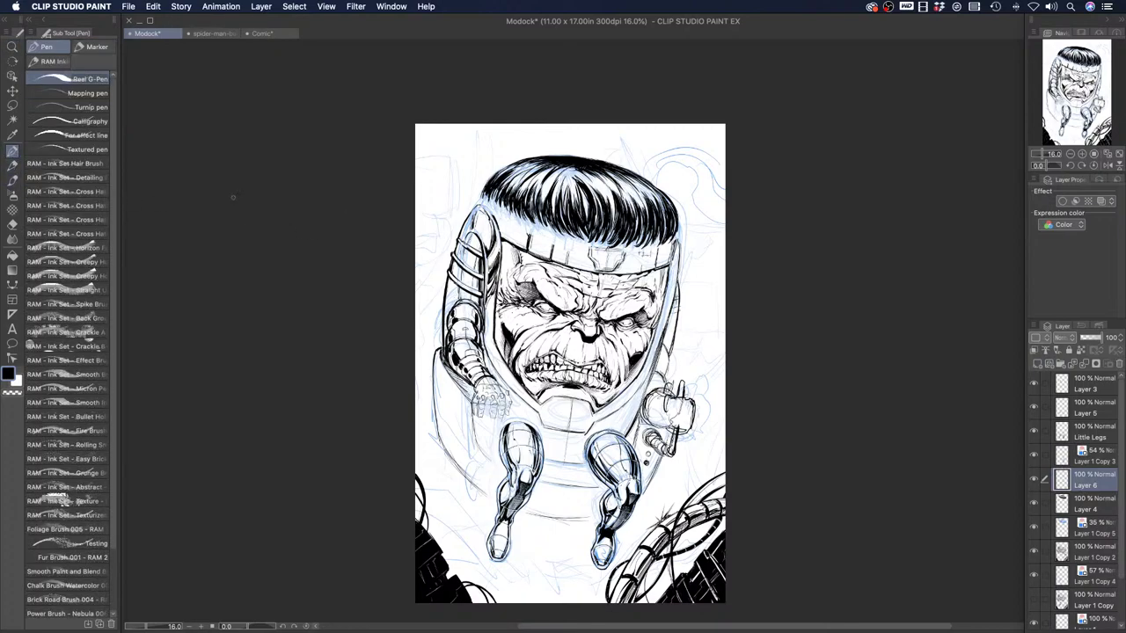
pyautogui.moveTo(468, 118); pyautogui.dragTo(454, 180)
pyautogui.moveTo(469, 140); pyautogui.dragTo(415, 191)
pyautogui.moveTo(424, 191)
pyautogui.mouseDown()
pyautogui.moveTo(440, 188)
pyautogui.moveTo(424, 200)
pyautogui.moveTo(454, 241)
pyautogui.moveTo(402, 231)
pyautogui.moveTo(419, 214)
pyautogui.mouseUp()
pyautogui.moveTo(419, 257)
pyautogui.mouseDown()
pyautogui.moveTo(434, 255)
pyautogui.moveTo(435, 295)
pyautogui.moveTo(415, 286)
pyautogui.moveTo(440, 307)
pyautogui.mouseUp()
pyautogui.moveTo(475, 125)
pyautogui.mouseDown()
pyautogui.moveTo(458, 176)
pyautogui.moveTo(462, 161)
pyautogui.mouseUp()
pyautogui.moveTo(490, 124); pyautogui.dragTo(478, 128)
# Rough in cracked brick lines and a curved shape in the background at the page's upper right
pyautogui.moveTo(639, 142)
pyautogui.mouseDown()
pyautogui.moveTo(655, 143)
pyautogui.moveTo(674, 176)
pyautogui.moveTo(711, 171)
pyautogui.moveTo(725, 184)
pyautogui.moveTo(693, 198)
pyautogui.mouseUp()
pyautogui.moveTo(701, 179); pyautogui.dragTo(714, 183)
pyautogui.moveTo(661, 159)
pyautogui.mouseDown()
pyautogui.moveTo(667, 188)
pyautogui.moveTo(725, 205)
pyautogui.mouseUp()
pyautogui.moveTo(689, 208); pyautogui.dragTo(721, 233)
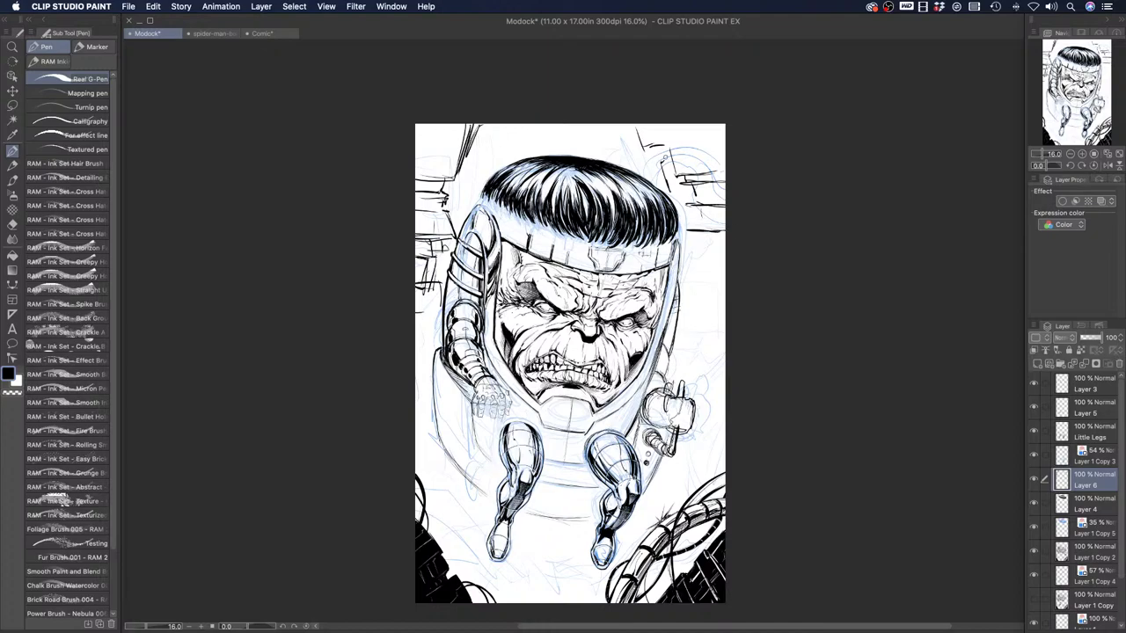
pyautogui.moveTo(667, 155); pyautogui.dragTo(672, 170)
pyautogui.moveTo(644, 145)
pyautogui.mouseDown()
pyautogui.moveTo(667, 143)
pyautogui.moveTo(618, 164)
pyautogui.mouseUp()
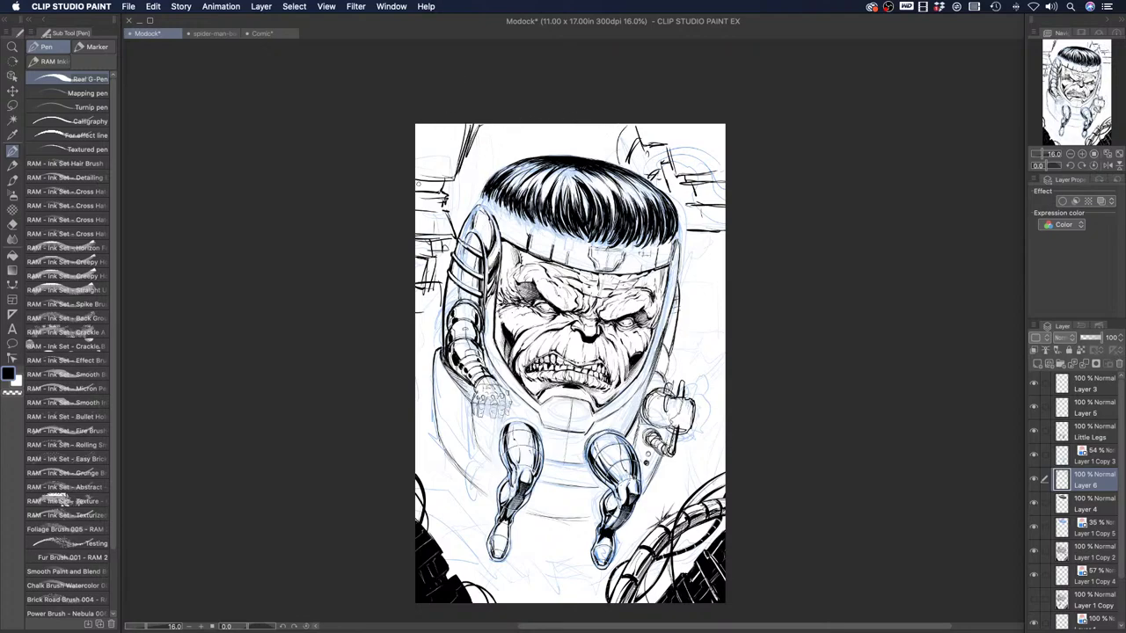
# Draw hanging cables from the page's upper corners to both sides of the head, undoing the first trial stroke
pyautogui.moveTo(400, 178)
pyautogui.mouseDown()
pyautogui.moveTo(482, 195)
pyautogui.moveTo(524, 235)
pyautogui.mouseUp()
pyautogui.press('super+z')
pyautogui.moveTo(416, 128); pyautogui.dragTo(503, 220)
pyautogui.moveTo(424, 141); pyautogui.dragTo(507, 223)
pyautogui.moveTo(465, 125); pyautogui.dragTo(482, 195)
pyautogui.moveTo(723, 179); pyautogui.dragTo(683, 227)
pyautogui.moveTo(723, 122); pyautogui.dragTo(683, 267)
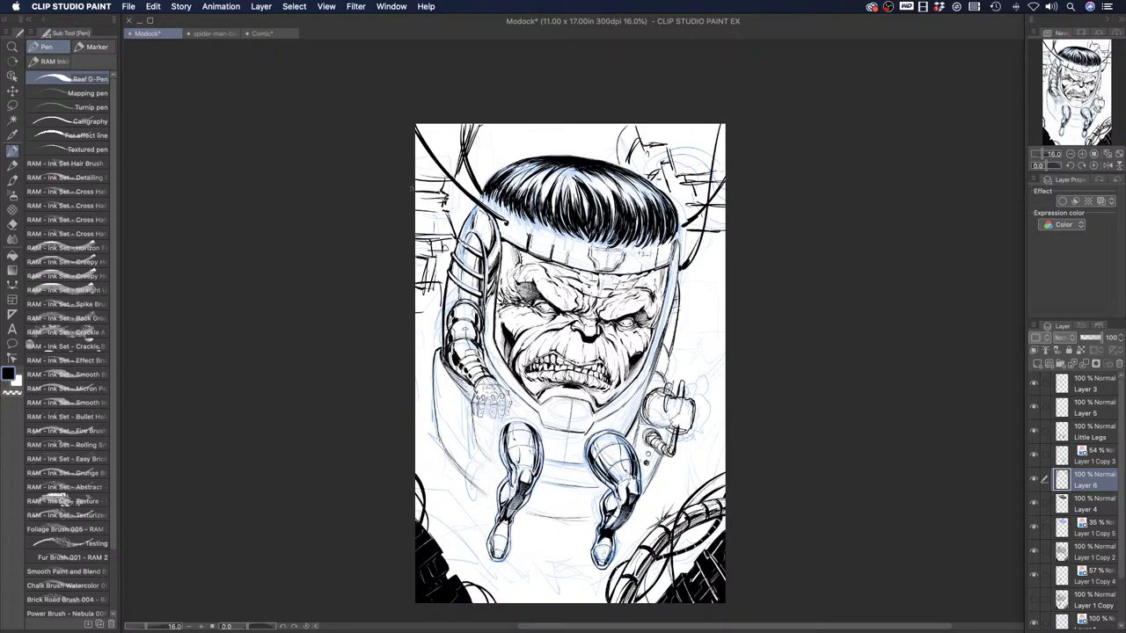
# Outline the base of a wavy tendril rising from the headband emblem over the right side of the hair
pyautogui.moveTo(581, 247); pyautogui.dragTo(591, 264)
pyautogui.moveTo(599, 258); pyautogui.dragTo(617, 250)
pyautogui.moveTo(613, 252)
pyautogui.mouseDown()
pyautogui.moveTo(659, 186)
pyautogui.moveTo(707, 146)
pyautogui.moveTo(638, 234)
pyautogui.moveTo(646, 216)
pyautogui.mouseUp()
pyautogui.moveTo(620, 251)
pyautogui.mouseDown()
pyautogui.moveTo(663, 192)
pyautogui.moveTo(673, 149)
pyautogui.moveTo(656, 206)
pyautogui.moveTo(607, 262)
pyautogui.moveTo(624, 245)
pyautogui.mouseUp()
pyautogui.moveTo(635, 199); pyautogui.dragTo(628, 229)
pyautogui.moveTo(657, 191); pyautogui.dragTo(638, 196)
# Extend the wavy tendril past the hair in a curl to the page's upper right, and add background lines beside it
pyautogui.click(8, 373)
pyautogui.moveTo(621, 259)
pyautogui.mouseDown()
pyautogui.moveTo(668, 186)
pyautogui.moveTo(700, 176)
pyautogui.moveTo(725, 185)
pyautogui.moveTo(605, 246)
pyautogui.moveTo(617, 243)
pyautogui.mouseUp()
pyautogui.moveTo(629, 220)
pyautogui.mouseDown()
pyautogui.moveTo(654, 156)
pyautogui.moveTo(703, 146)
pyautogui.mouseUp()
pyautogui.moveTo(705, 150)
pyautogui.mouseDown()
pyautogui.moveTo(724, 172)
pyautogui.moveTo(668, 181)
pyautogui.moveTo(725, 206)
pyautogui.mouseUp()
pyautogui.moveTo(693, 169); pyautogui.dragTo(666, 178)
pyautogui.moveTo(635, 237)
pyautogui.mouseDown()
pyautogui.moveTo(600, 264)
pyautogui.moveTo(607, 257)
pyautogui.mouseUp()
pyautogui.moveTo(642, 196)
pyautogui.mouseDown()
pyautogui.moveTo(631, 217)
pyautogui.moveTo(658, 197)
pyautogui.mouseUp()
pyautogui.moveTo(652, 154)
pyautogui.mouseDown()
pyautogui.moveTo(668, 202)
pyautogui.moveTo(707, 149)
pyautogui.mouseUp()
pyautogui.moveTo(660, 202)
pyautogui.mouseDown()
pyautogui.moveTo(689, 189)
pyautogui.moveTo(724, 229)
pyautogui.mouseUp()
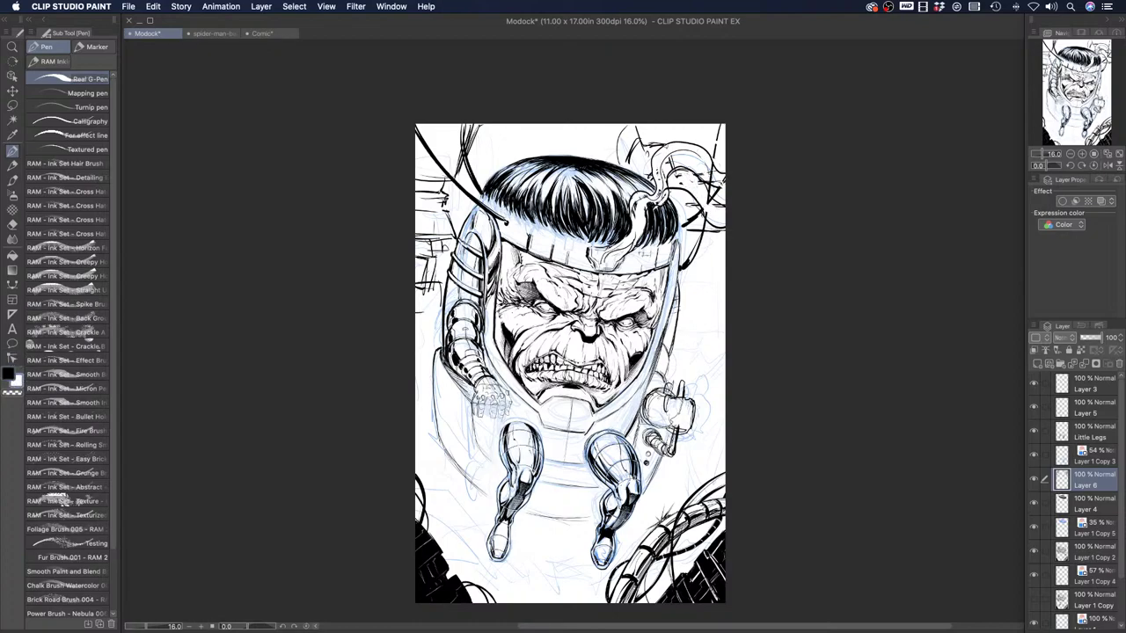
# Refine the tendril's edges and inner lines where it crosses the hair
pyautogui.moveTo(635, 204)
pyautogui.mouseDown()
pyautogui.moveTo(635, 241)
pyautogui.moveTo(602, 254)
pyautogui.moveTo(614, 233)
pyautogui.moveTo(618, 242)
pyautogui.mouseUp()
pyautogui.moveTo(634, 213)
pyautogui.mouseDown()
pyautogui.moveTo(620, 224)
pyautogui.moveTo(632, 248)
pyautogui.moveTo(653, 199)
pyautogui.mouseUp()
pyautogui.moveTo(653, 195); pyautogui.dragTo(654, 183)
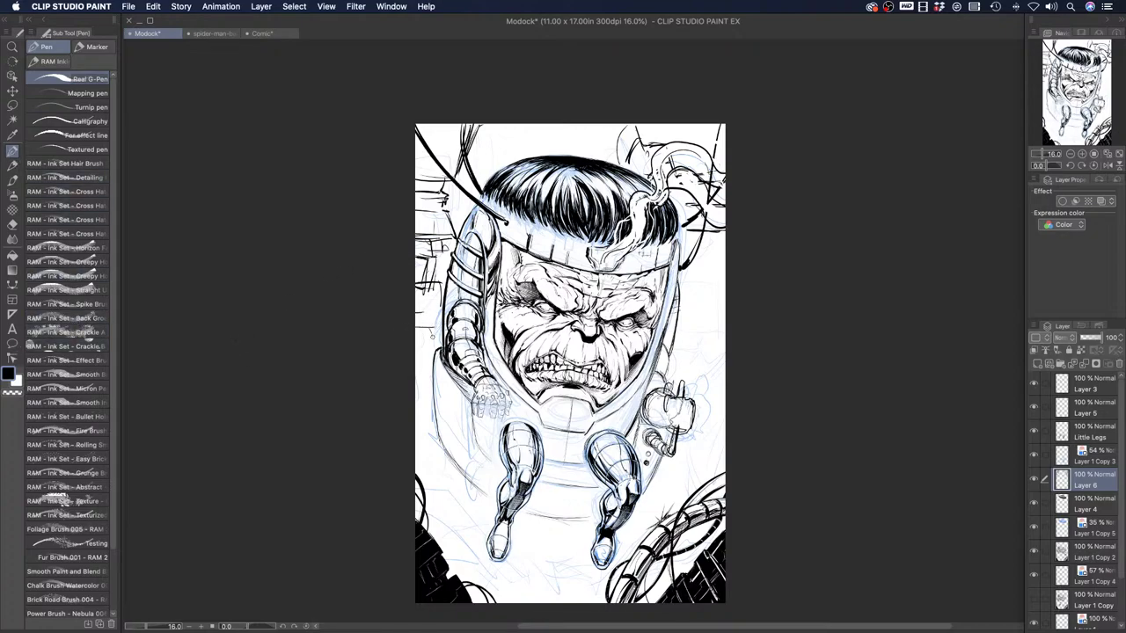
# Rough in broken brick lines in the background right of the head, above the raised hand
pyautogui.moveTo(718, 306)
pyautogui.mouseDown()
pyautogui.moveTo(689, 327)
pyautogui.moveTo(704, 350)
pyautogui.moveTo(688, 360)
pyautogui.moveTo(721, 364)
pyautogui.moveTo(682, 367)
pyautogui.moveTo(723, 390)
pyautogui.mouseUp()
pyautogui.moveTo(707, 325)
pyautogui.mouseDown()
pyautogui.moveTo(721, 338)
pyautogui.moveTo(709, 341)
pyautogui.moveTo(717, 359)
pyautogui.mouseUp()
pyautogui.moveTo(712, 313)
pyautogui.mouseDown()
pyautogui.moveTo(703, 324)
pyautogui.moveTo(718, 314)
pyautogui.mouseUp()
pyautogui.moveTo(687, 359); pyautogui.dragTo(681, 373)
pyautogui.moveTo(679, 363)
pyautogui.mouseDown()
pyautogui.moveTo(672, 376)
pyautogui.moveTo(714, 395)
pyautogui.mouseUp()
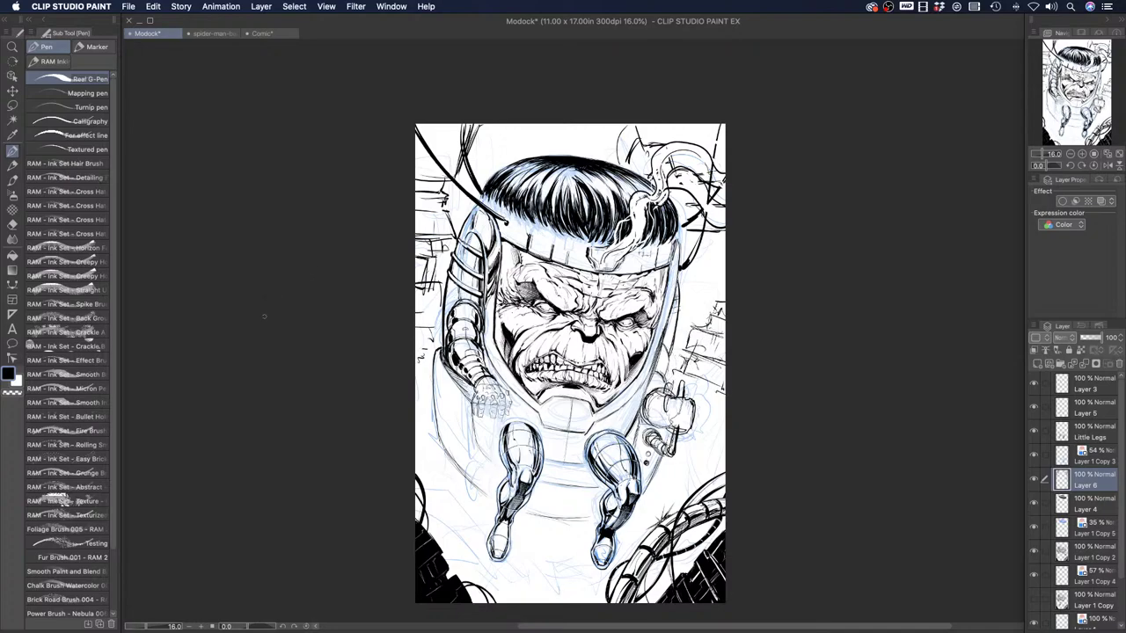
# Undo the rough broken brick lines right of the head
pyautogui.press('super+z')
pyautogui.press('super+z')
pyautogui.press('super+z')
pyautogui.press('super+z')
pyautogui.press('super+z')
pyautogui.press('super+z')
pyautogui.press('super+z')
pyautogui.press('super+z')
pyautogui.press('super+z')
pyautogui.press('super+z')
pyautogui.press('super+z')
pyautogui.press('super+z')
pyautogui.press('super+z')
pyautogui.press('super+z')
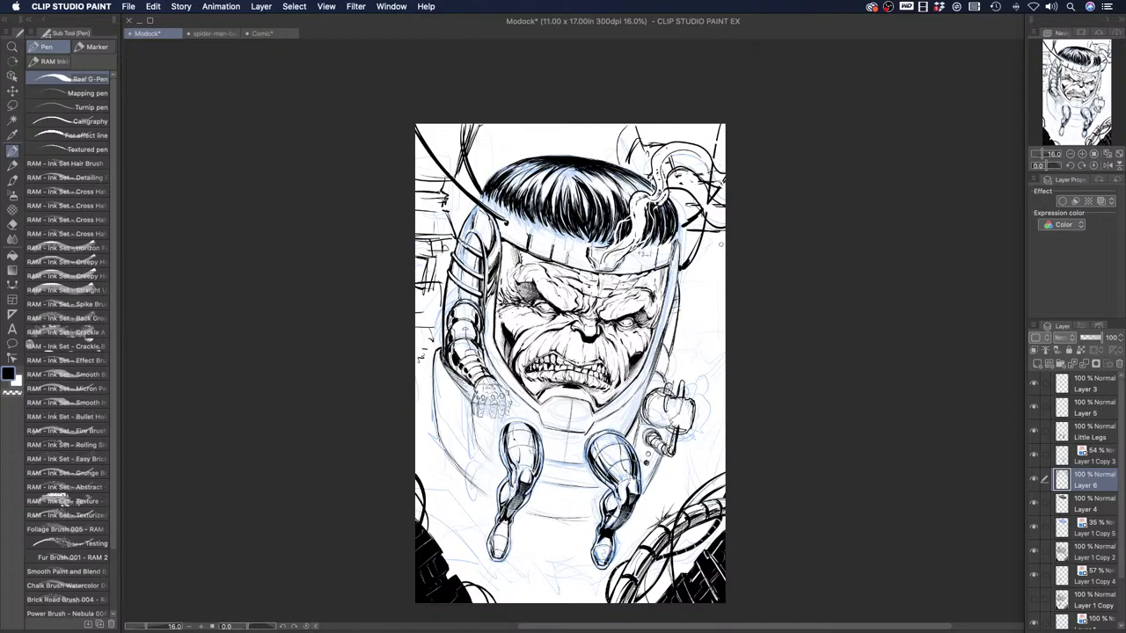
# Try a slanted grid of crossing guide lines for bricks right of the head, behind the raised hand
pyautogui.moveTo(700, 312)
pyautogui.mouseDown()
pyautogui.moveTo(666, 391)
pyautogui.moveTo(684, 397)
pyautogui.mouseUp()
pyautogui.moveTo(726, 365)
pyautogui.mouseDown()
pyautogui.moveTo(707, 401)
pyautogui.moveTo(711, 431)
pyautogui.mouseUp()
pyautogui.moveTo(712, 429)
pyautogui.mouseDown()
pyautogui.moveTo(698, 453)
pyautogui.moveTo(726, 408)
pyautogui.mouseUp()
pyautogui.moveTo(682, 397)
pyautogui.mouseDown()
pyautogui.moveTo(726, 369)
pyautogui.moveTo(726, 334)
pyautogui.mouseUp()
pyautogui.moveTo(697, 334); pyautogui.dragTo(726, 312)
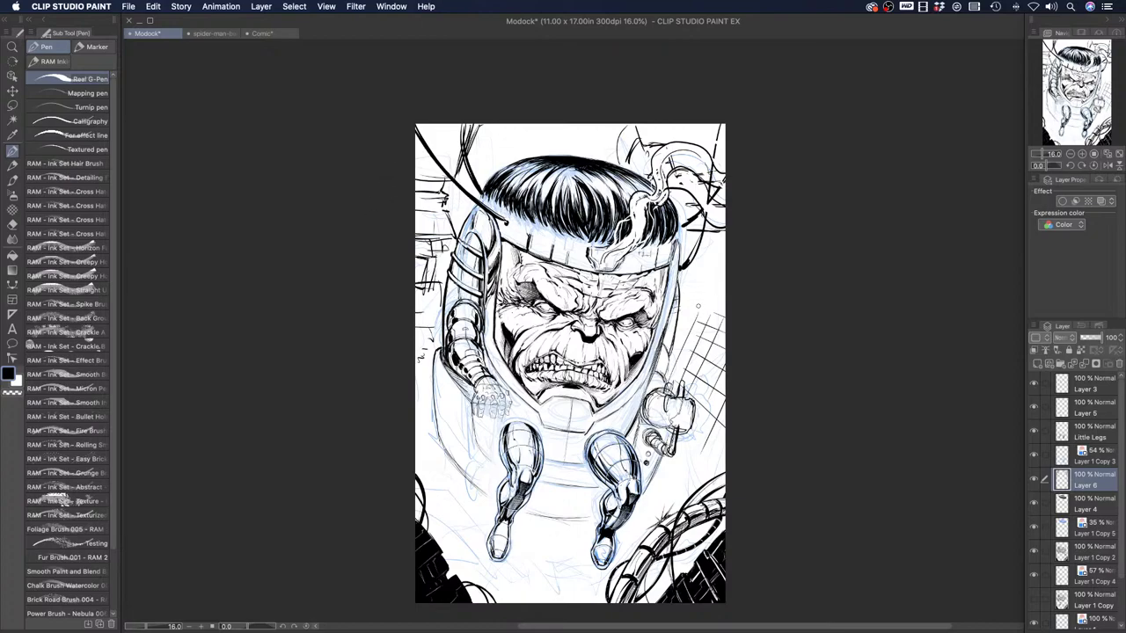
# Try bold broken brick outlines over the guide grid and above it, right of the face
pyautogui.moveTo(694, 327)
pyautogui.mouseDown()
pyautogui.moveTo(693, 274)
pyautogui.moveTo(727, 271)
pyautogui.moveTo(697, 338)
pyautogui.mouseUp()
pyautogui.moveTo(693, 280); pyautogui.dragTo(726, 269)
pyautogui.moveTo(693, 333)
pyautogui.mouseDown()
pyautogui.moveTo(701, 348)
pyautogui.moveTo(683, 359)
pyautogui.moveTo(717, 348)
pyautogui.moveTo(680, 364)
pyautogui.moveTo(710, 359)
pyautogui.moveTo(700, 375)
pyautogui.mouseUp()
pyautogui.moveTo(717, 371)
pyautogui.mouseDown()
pyautogui.moveTo(704, 385)
pyautogui.moveTo(717, 384)
pyautogui.moveTo(697, 380)
pyautogui.mouseUp()
pyautogui.moveTo(702, 380)
pyautogui.mouseDown()
pyautogui.moveTo(690, 398)
pyautogui.moveTo(703, 408)
pyautogui.mouseUp()
pyautogui.moveTo(686, 352); pyautogui.dragTo(674, 381)
pyautogui.moveTo(703, 333)
pyautogui.mouseDown()
pyautogui.moveTo(679, 357)
pyautogui.moveTo(700, 369)
pyautogui.mouseUp()
# Undo the brick outlines and the guide grid right of the head
pyautogui.press('super+z')
pyautogui.press('super+z')
pyautogui.press('super+z')
pyautogui.press('super+z')
pyautogui.press('super+z')
pyautogui.press('super+z')
pyautogui.press('super+z')
pyautogui.press('super+z')
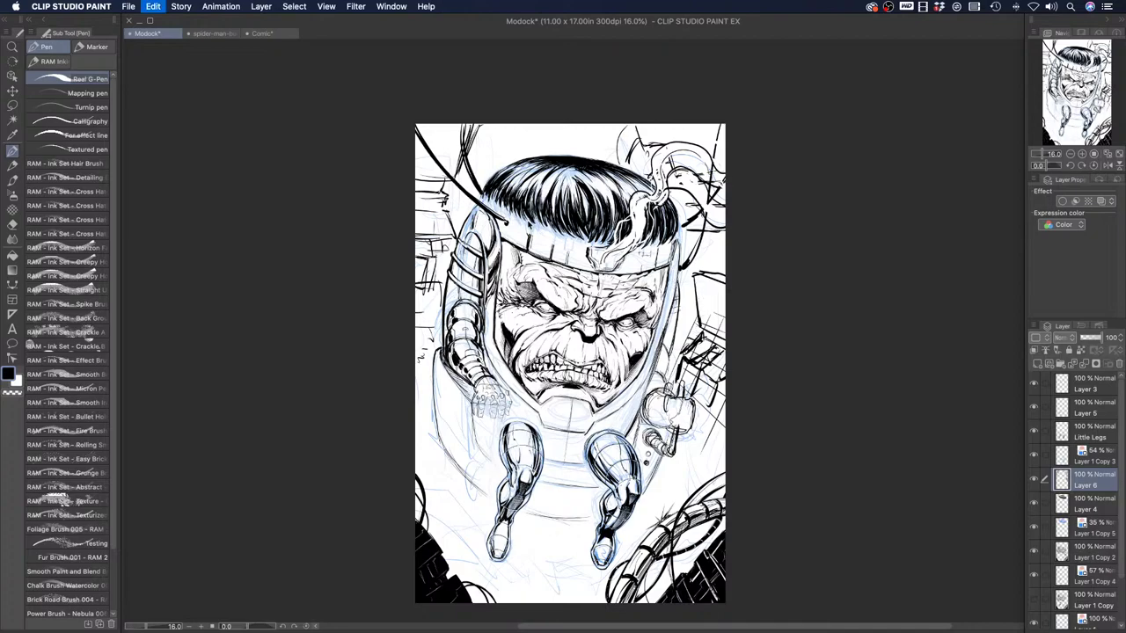
pyautogui.press('super+z')
pyautogui.press('super+z')
pyautogui.press('super+z')
pyautogui.press('super+z')
pyautogui.press('super+z')
pyautogui.press('super+z')
pyautogui.press('super+z')
pyautogui.press('super+z')
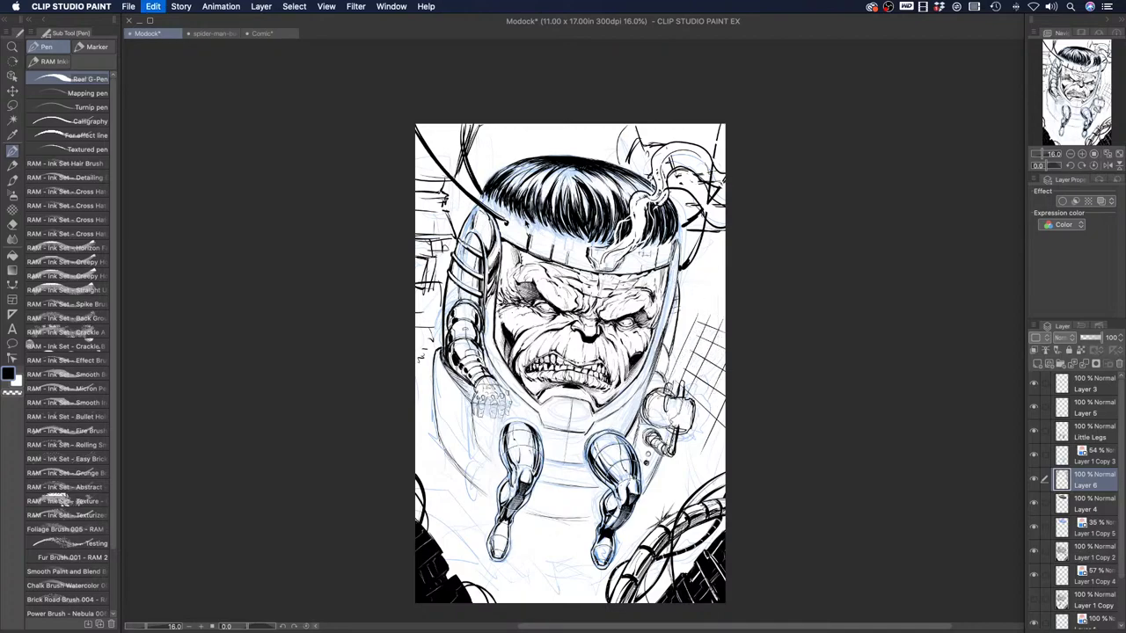
pyautogui.press('super+z')
pyautogui.press('super+z')
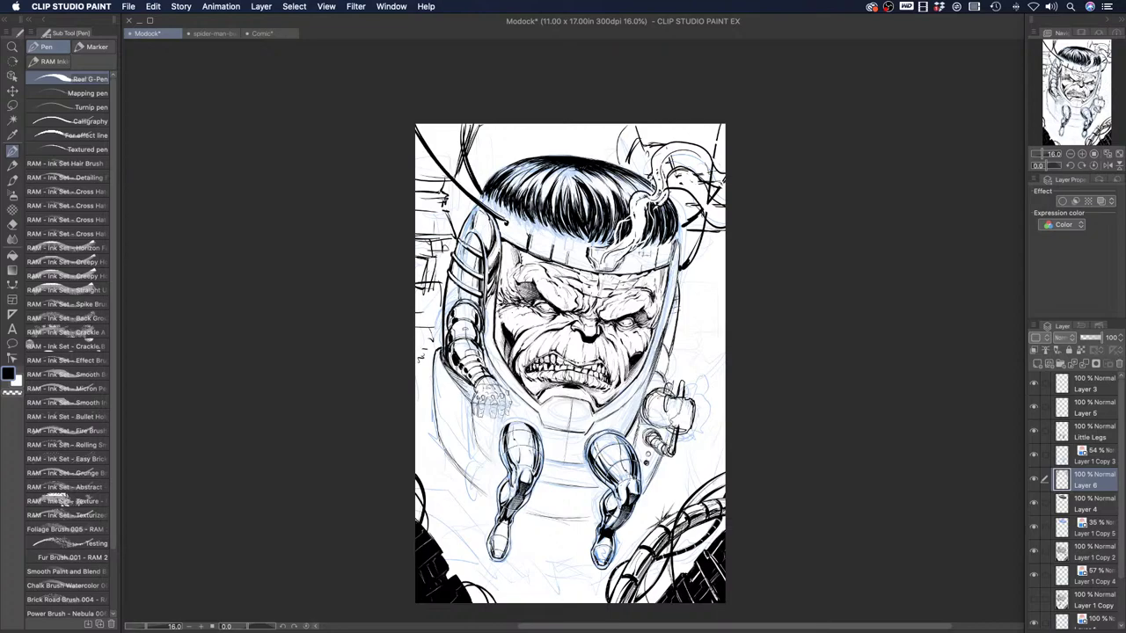
pyautogui.press('super+z')
# Sweep long curved guide lines across the lower half of the page to set the brick wall's curvature
pyautogui.moveTo(381, 427); pyautogui.dragTo(754, 441)
pyautogui.moveTo(391, 444); pyautogui.dragTo(743, 409)
pyautogui.moveTo(414, 534); pyautogui.dragTo(721, 492)
pyautogui.moveTo(453, 559)
pyautogui.mouseDown()
pyautogui.moveTo(536, 511)
pyautogui.moveTo(673, 526)
pyautogui.moveTo(678, 550)
pyautogui.mouseUp()
# Rough in brick edges following the curved guides down both sides of the body and beneath the legs
pyautogui.moveTo(671, 380)
pyautogui.mouseDown()
pyautogui.moveTo(688, 348)
pyautogui.moveTo(717, 411)
pyautogui.moveTo(714, 448)
pyautogui.moveTo(684, 435)
pyautogui.moveTo(719, 456)
pyautogui.mouseUp()
pyautogui.moveTo(703, 365)
pyautogui.mouseDown()
pyautogui.moveTo(719, 337)
pyautogui.moveTo(703, 377)
pyautogui.moveTo(696, 340)
pyautogui.moveTo(675, 378)
pyautogui.moveTo(701, 394)
pyautogui.mouseUp()
pyautogui.moveTo(674, 471); pyautogui.dragTo(713, 453)
pyautogui.moveTo(679, 479)
pyautogui.mouseDown()
pyautogui.moveTo(719, 456)
pyautogui.moveTo(704, 471)
pyautogui.mouseUp()
pyautogui.moveTo(440, 373)
pyautogui.mouseDown()
pyautogui.moveTo(444, 399)
pyautogui.moveTo(435, 375)
pyautogui.moveTo(413, 406)
pyautogui.moveTo(419, 433)
pyautogui.moveTo(443, 437)
pyautogui.moveTo(449, 482)
pyautogui.mouseUp()
pyautogui.moveTo(449, 475)
pyautogui.mouseDown()
pyautogui.moveTo(452, 519)
pyautogui.moveTo(461, 512)
pyautogui.moveTo(445, 537)
pyautogui.mouseUp()
pyautogui.moveTo(450, 510); pyautogui.dragTo(477, 554)
pyautogui.moveTo(466, 552); pyautogui.dragTo(475, 564)
pyautogui.moveTo(536, 545); pyautogui.dragTo(638, 533)
pyautogui.moveTo(641, 517); pyautogui.dragTo(656, 502)
pyautogui.moveTo(660, 500); pyautogui.dragTo(681, 495)
# Rough in larger bricks right of the face and more brick joints along the page's left side
pyautogui.moveTo(693, 334)
pyautogui.mouseDown()
pyautogui.moveTo(711, 352)
pyautogui.moveTo(692, 287)
pyautogui.moveTo(724, 286)
pyautogui.mouseUp()
pyautogui.moveTo(696, 315)
pyautogui.mouseDown()
pyautogui.moveTo(700, 334)
pyautogui.moveTo(724, 339)
pyautogui.mouseUp()
pyautogui.moveTo(692, 278)
pyautogui.mouseDown()
pyautogui.moveTo(695, 327)
pyautogui.moveTo(725, 278)
pyautogui.moveTo(683, 329)
pyautogui.mouseUp()
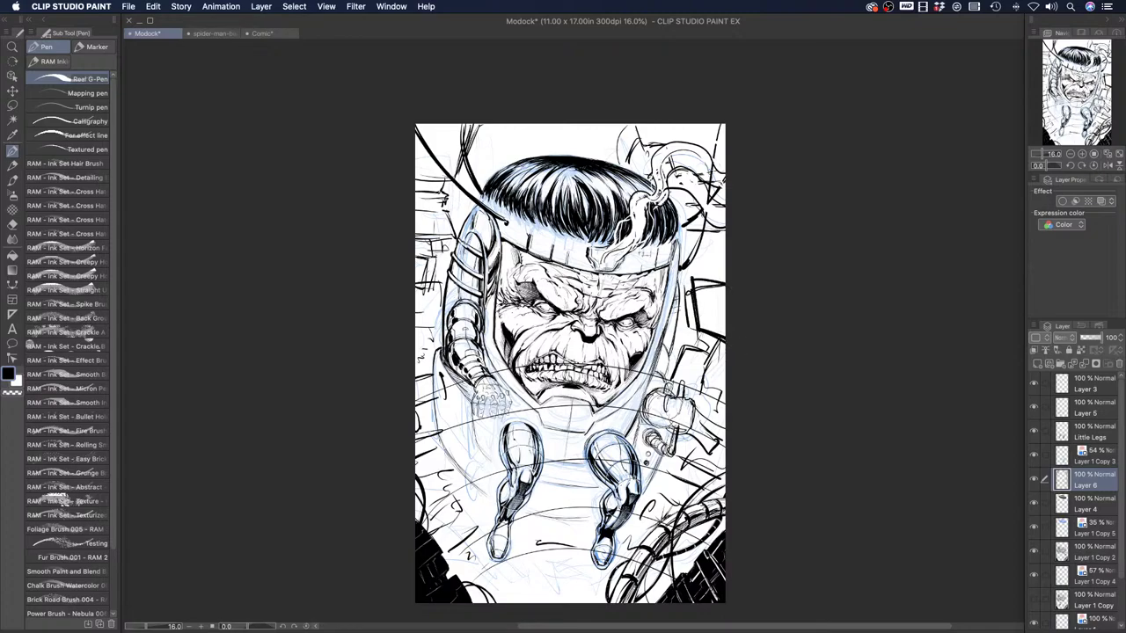
pyautogui.moveTo(417, 315)
pyautogui.mouseDown()
pyautogui.moveTo(446, 311)
pyautogui.moveTo(445, 348)
pyautogui.mouseUp()
pyautogui.moveTo(437, 355); pyautogui.dragTo(417, 367)
pyautogui.moveTo(445, 499); pyautogui.dragTo(459, 485)
pyautogui.moveTo(467, 532); pyautogui.dragTo(485, 519)
pyautogui.moveTo(480, 556)
pyautogui.mouseDown()
pyautogui.moveTo(500, 603)
pyautogui.moveTo(514, 573)
pyautogui.mouseUp()
# Try rough curved lines along the bottom of the page between the dark corners
pyautogui.moveTo(489, 603); pyautogui.dragTo(538, 561)
pyautogui.moveTo(510, 603)
pyautogui.mouseDown()
pyautogui.moveTo(561, 560)
pyautogui.moveTo(571, 603)
pyautogui.mouseUp()
pyautogui.moveTo(526, 554); pyautogui.dragTo(601, 603)
pyautogui.press('super+z')
pyautogui.moveTo(448, 564); pyautogui.dragTo(505, 605)
pyautogui.press('super+z')
pyautogui.press('super+z')
pyautogui.press('super+z')
# Outline the body's rounded underside, add a cable line at the page's upper left, and compare the page with Layer 6 hidden and shown
pyautogui.moveTo(452, 466)
pyautogui.mouseDown()
pyautogui.moveTo(495, 500)
pyautogui.moveTo(587, 519)
pyautogui.moveTo(651, 471)
pyautogui.mouseUp()
pyautogui.moveTo(472, 491); pyautogui.dragTo(439, 429)
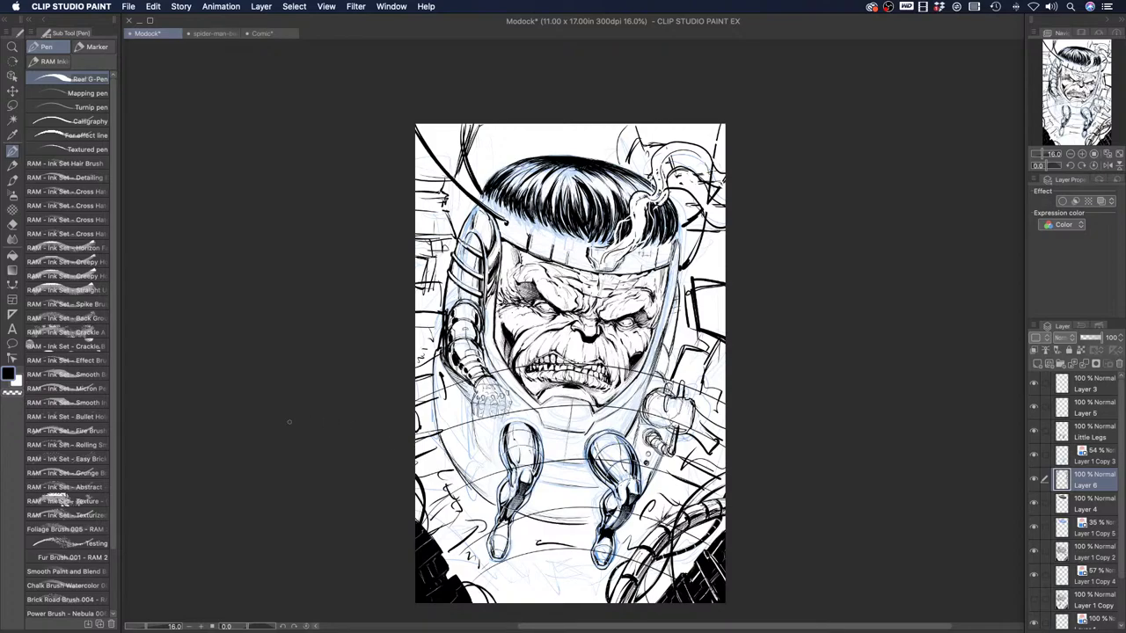
pyautogui.moveTo(464, 128)
pyautogui.mouseDown()
pyautogui.moveTo(445, 174)
pyautogui.moveTo(417, 177)
pyautogui.moveTo(449, 167)
pyautogui.mouseUp()
pyautogui.click(1034, 480)
pyautogui.click(1034, 480)
pyautogui.click(1034, 480)
pyautogui.click(1034, 480)
# Try wide curved arcs below the feet across the bottom of the page
pyautogui.moveTo(466, 579); pyautogui.dragTo(607, 560)
pyautogui.moveTo(466, 573); pyautogui.dragTo(636, 567)
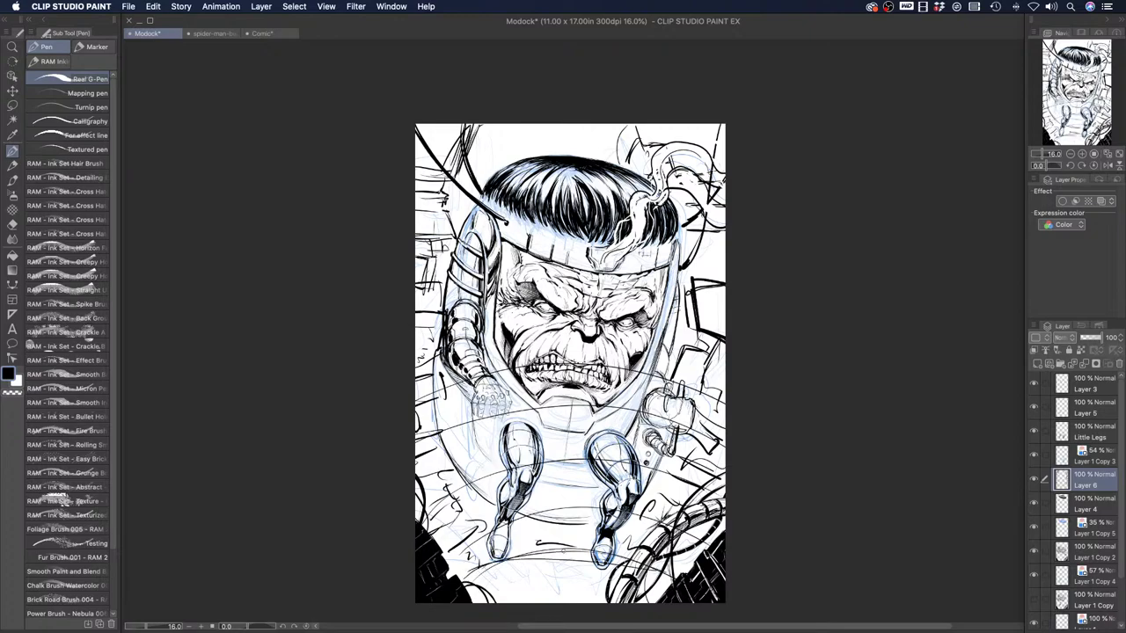
pyautogui.press('super+z')
pyautogui.press('super+z')
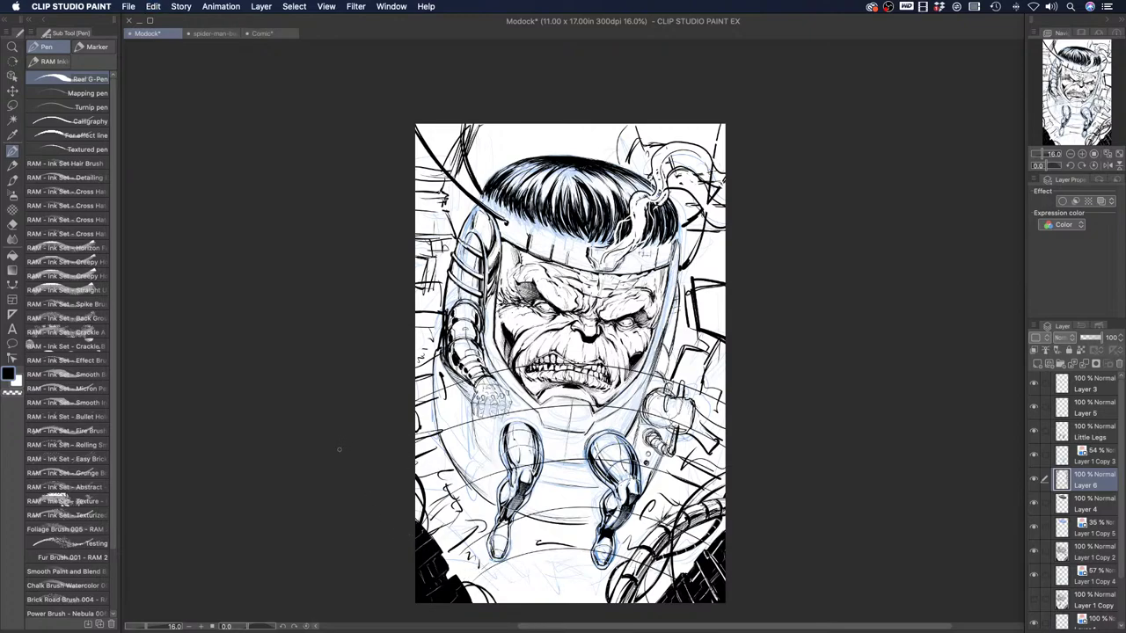
pyautogui.moveTo(475, 599); pyautogui.dragTo(661, 596)
pyautogui.press('super+z')
pyautogui.press('super+z')
# Draw a curved band with regularly spaced ribs across the bottom of the page, between the dark corners
pyautogui.moveTo(480, 604)
pyautogui.mouseDown()
pyautogui.moveTo(533, 576)
pyautogui.moveTo(655, 603)
pyautogui.moveTo(624, 578)
pyautogui.moveTo(658, 598)
pyautogui.moveTo(587, 586)
pyautogui.mouseUp()
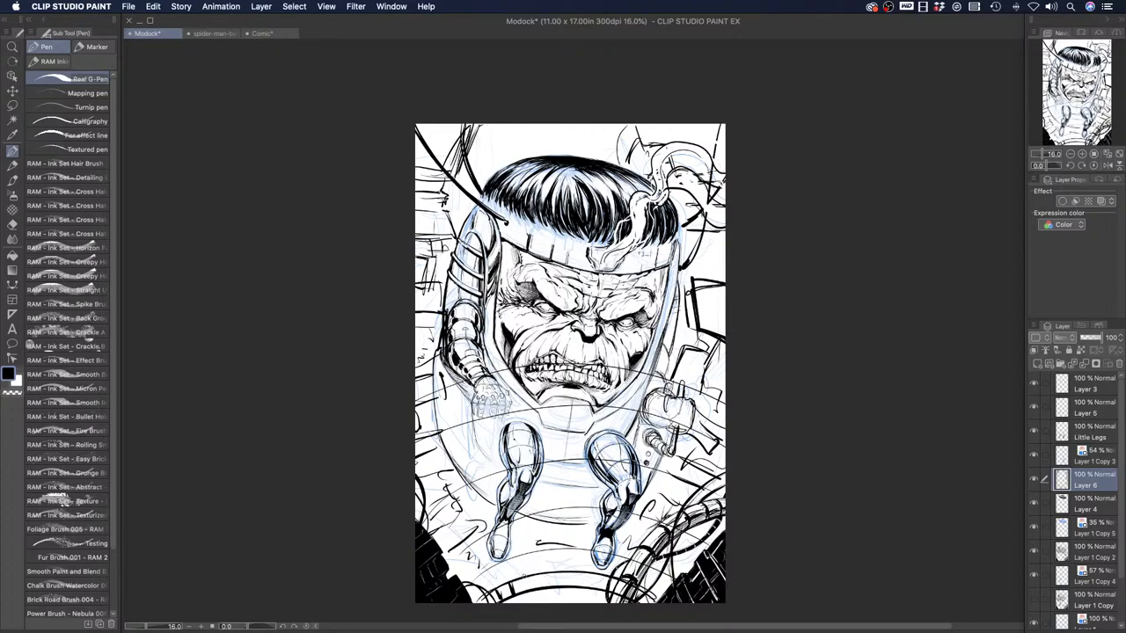
pyautogui.moveTo(545, 568)
pyautogui.mouseDown()
pyautogui.moveTo(543, 587)
pyautogui.moveTo(595, 591)
pyautogui.mouseUp()
pyautogui.moveTo(615, 579); pyautogui.dragTo(610, 586)
pyautogui.moveTo(526, 559); pyautogui.dragTo(512, 581)
pyautogui.moveTo(537, 550); pyautogui.dragTo(532, 555)
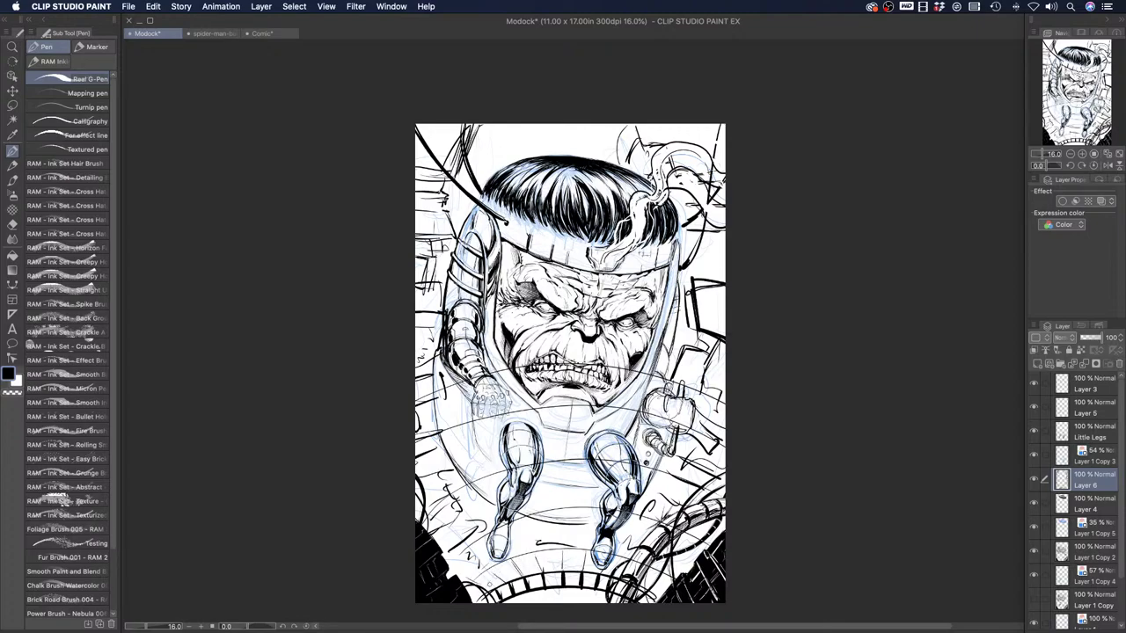
pyautogui.moveTo(532, 602)
pyautogui.mouseDown()
pyautogui.moveTo(603, 601)
pyautogui.moveTo(554, 600)
pyautogui.moveTo(591, 603)
pyautogui.mouseUp()
pyautogui.moveTo(471, 583)
pyautogui.mouseDown()
pyautogui.moveTo(563, 553)
pyautogui.moveTo(670, 587)
pyautogui.mouseUp()
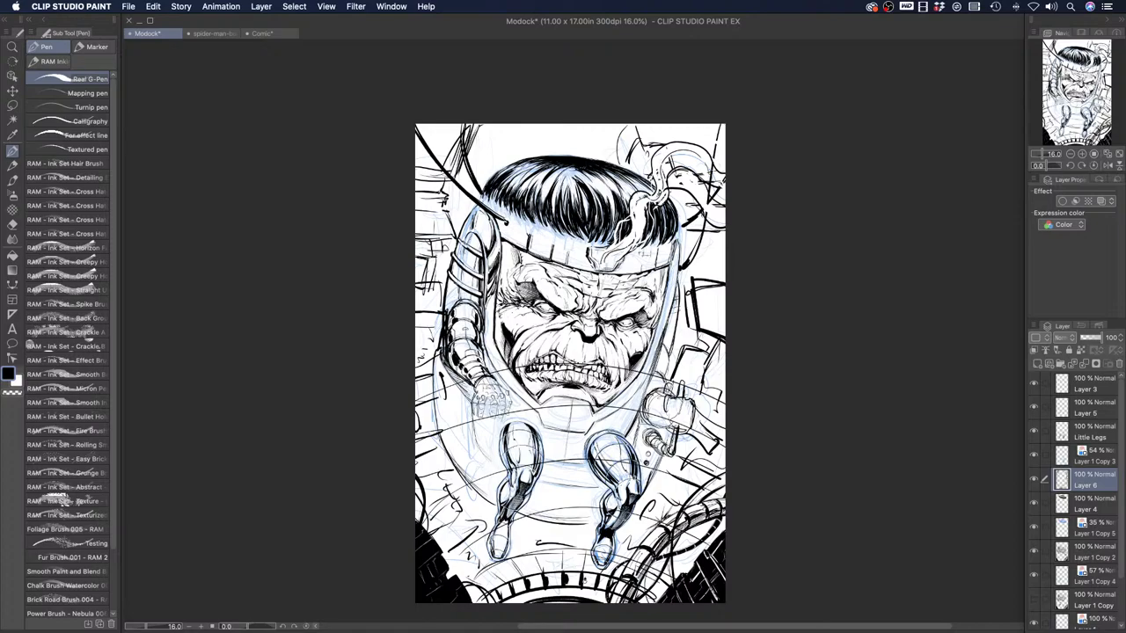
# Add a second curved band with block divisions behind the feet, above the ribbed band
pyautogui.moveTo(534, 555); pyautogui.dragTo(543, 574)
pyautogui.moveTo(454, 562)
pyautogui.mouseDown()
pyautogui.moveTo(528, 539)
pyautogui.moveTo(598, 538)
pyautogui.mouseUp()
pyautogui.moveTo(477, 549); pyautogui.dragTo(639, 544)
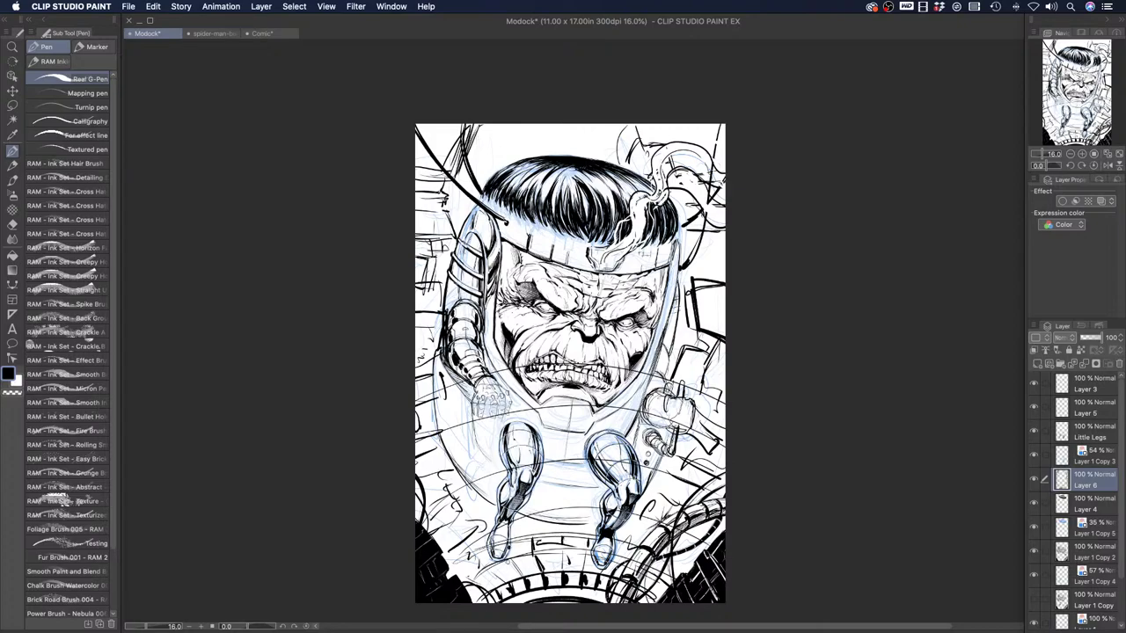
pyautogui.moveTo(626, 547); pyautogui.dragTo(633, 554)
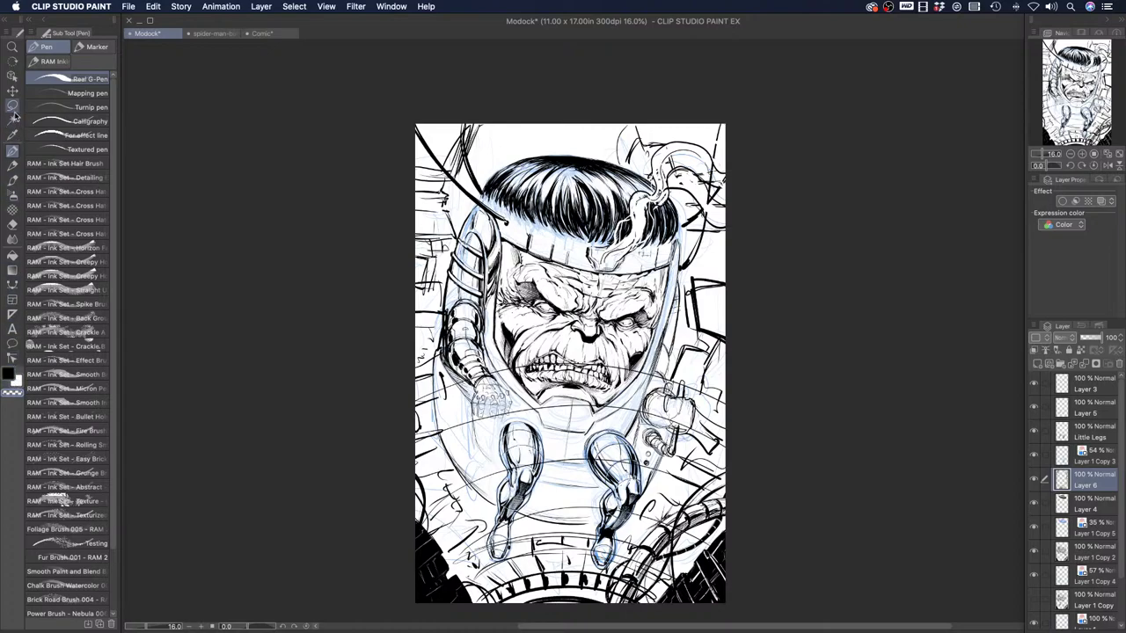
# Lasso the body area, clear the rough background lines crossing it, and deselect
pyautogui.click(12, 104)
pyautogui.moveTo(444, 413)
pyautogui.mouseDown()
pyautogui.moveTo(475, 349)
pyautogui.moveTo(673, 367)
pyautogui.moveTo(681, 432)
pyautogui.moveTo(632, 508)
pyautogui.moveTo(475, 473)
pyautogui.mouseUp()
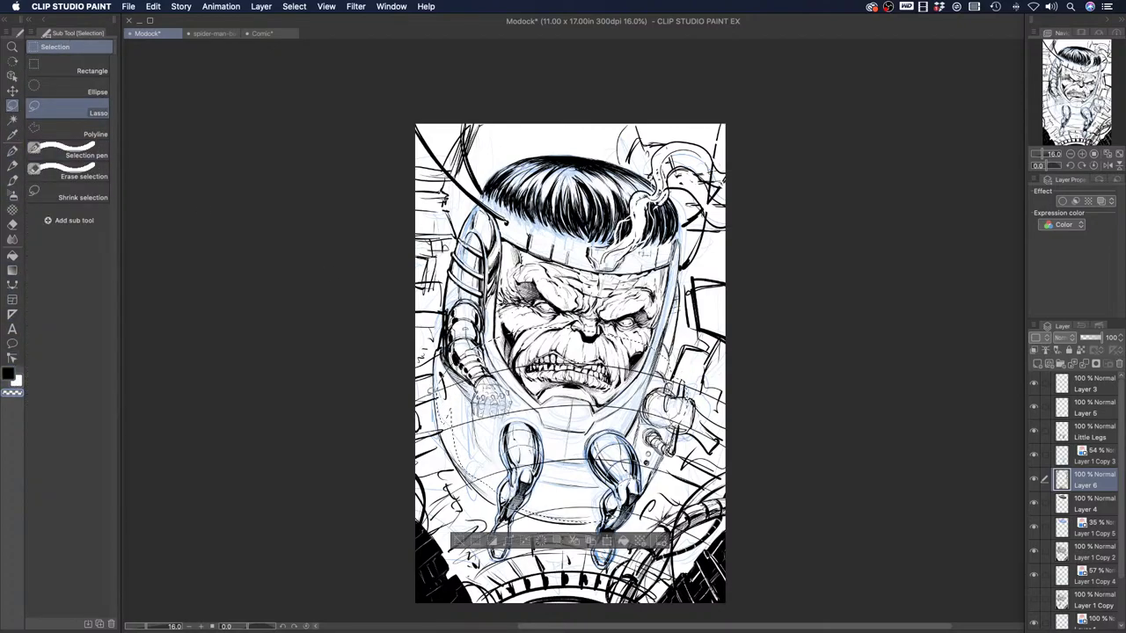
pyautogui.press('super+d')
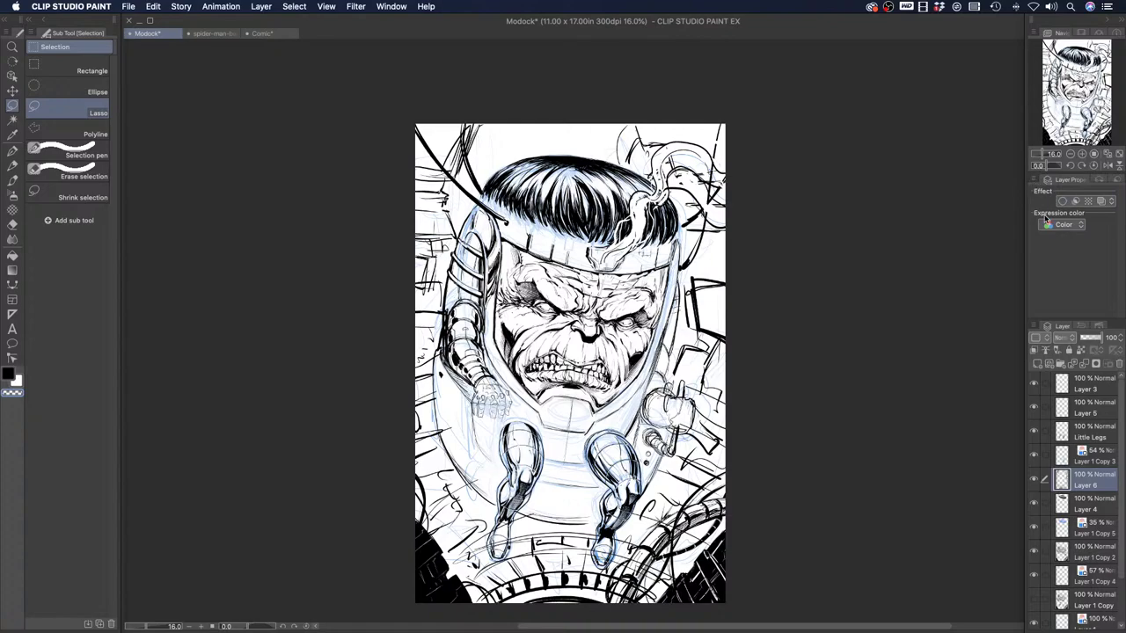
# Show Layer 6 in the blue layer color and lower its opacity to 59%
pyautogui.click(1100, 201)
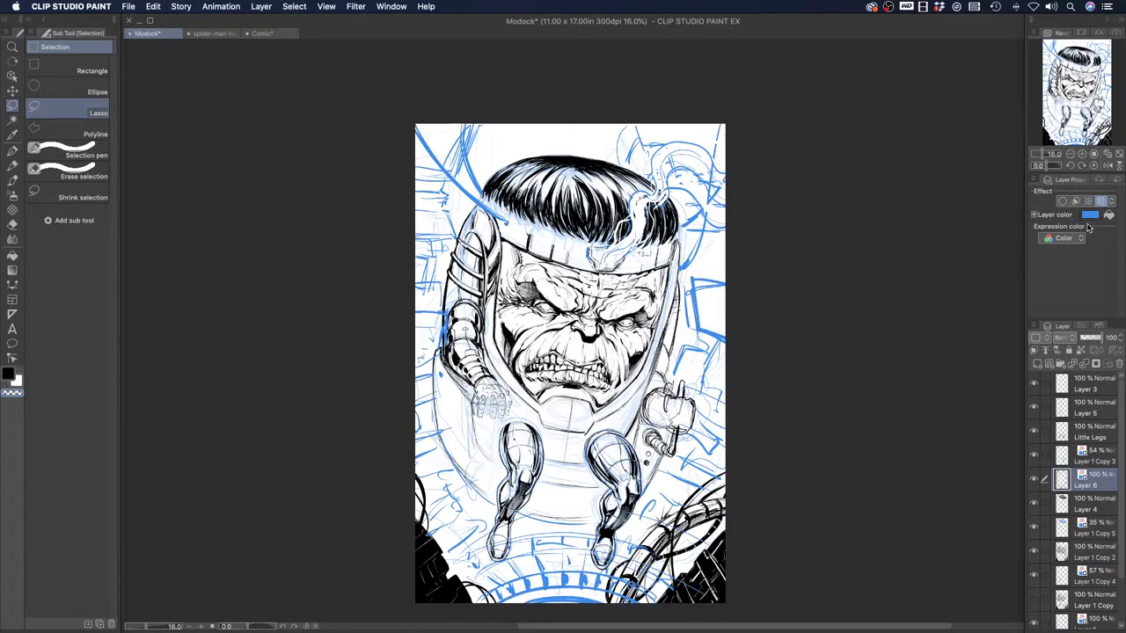
pyautogui.click(1095, 339)
pyautogui.moveTo(1093, 339); pyautogui.dragTo(1087, 336)
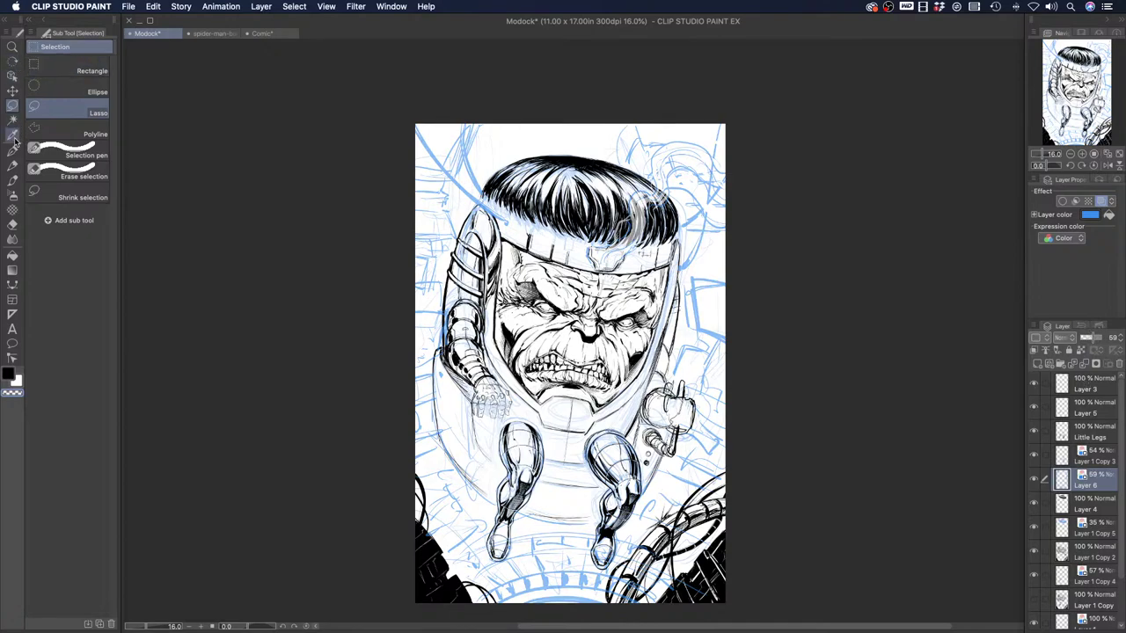
# Add a new raster layer above Layer 6 and ready the pen with black for inking
pyautogui.click(13, 153)
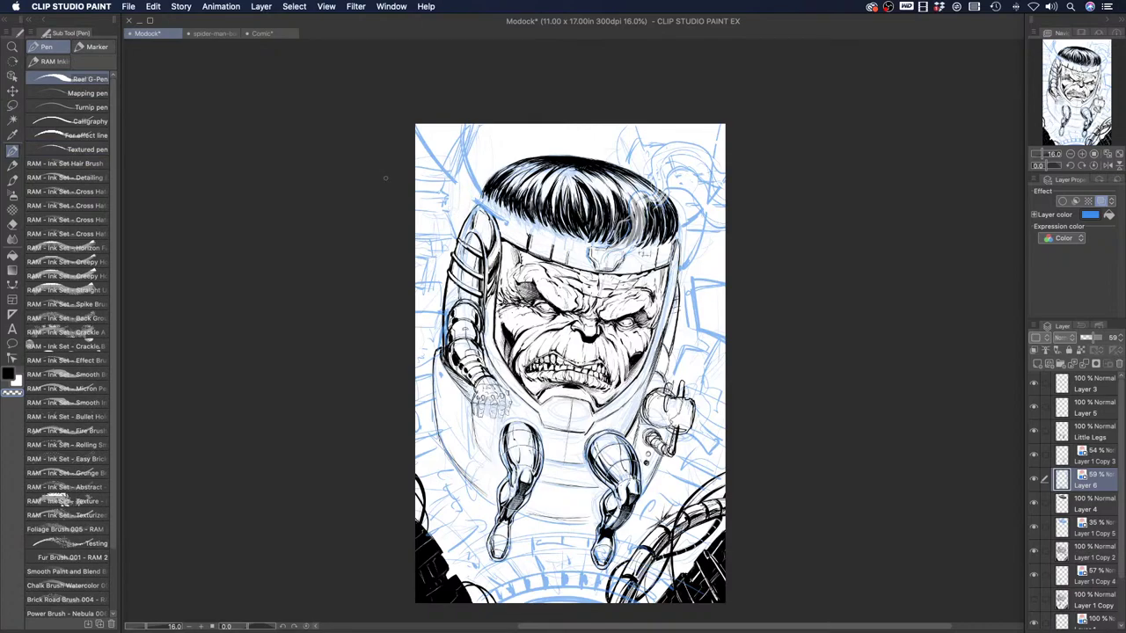
pyautogui.click(1037, 363)
pyautogui.click(9, 374)
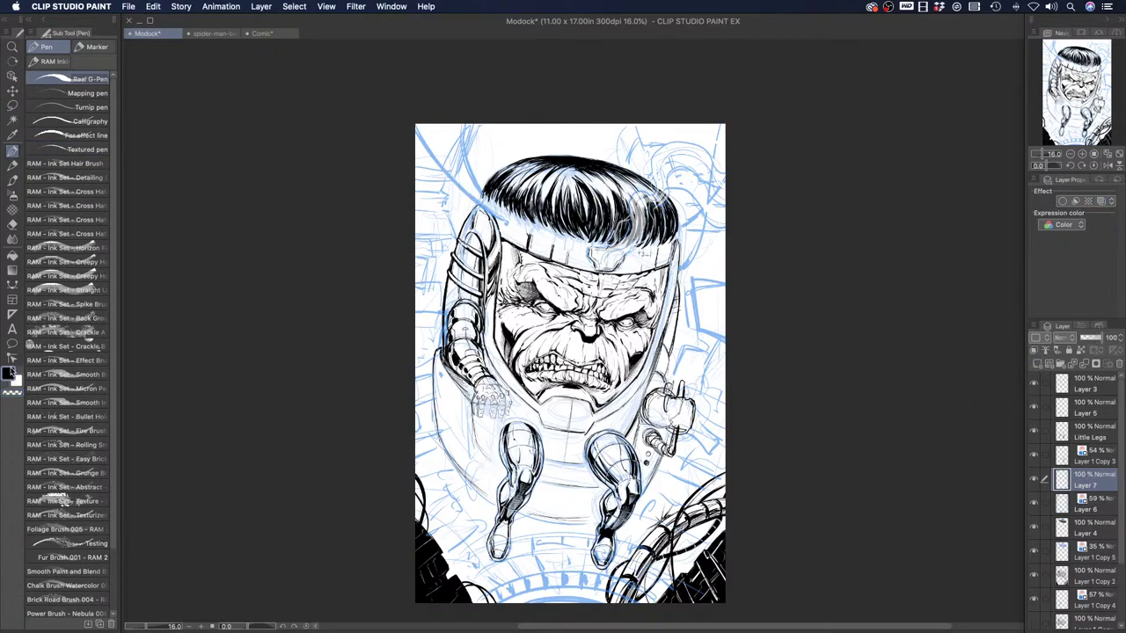
# Try scribbled dark shading around the hair, arm and helmet on the new layer, and clear it
pyautogui.moveTo(462, 225)
pyautogui.mouseDown()
pyautogui.moveTo(458, 203)
pyautogui.moveTo(486, 147)
pyautogui.moveTo(589, 134)
pyautogui.moveTo(626, 141)
pyautogui.moveTo(635, 158)
pyautogui.mouseUp()
pyautogui.moveTo(695, 257)
pyautogui.mouseDown()
pyautogui.moveTo(704, 271)
pyautogui.moveTo(719, 239)
pyautogui.moveTo(723, 250)
pyautogui.mouseUp()
pyautogui.moveTo(434, 279); pyautogui.dragTo(451, 255)
pyautogui.moveTo(422, 375); pyautogui.dragTo(435, 365)
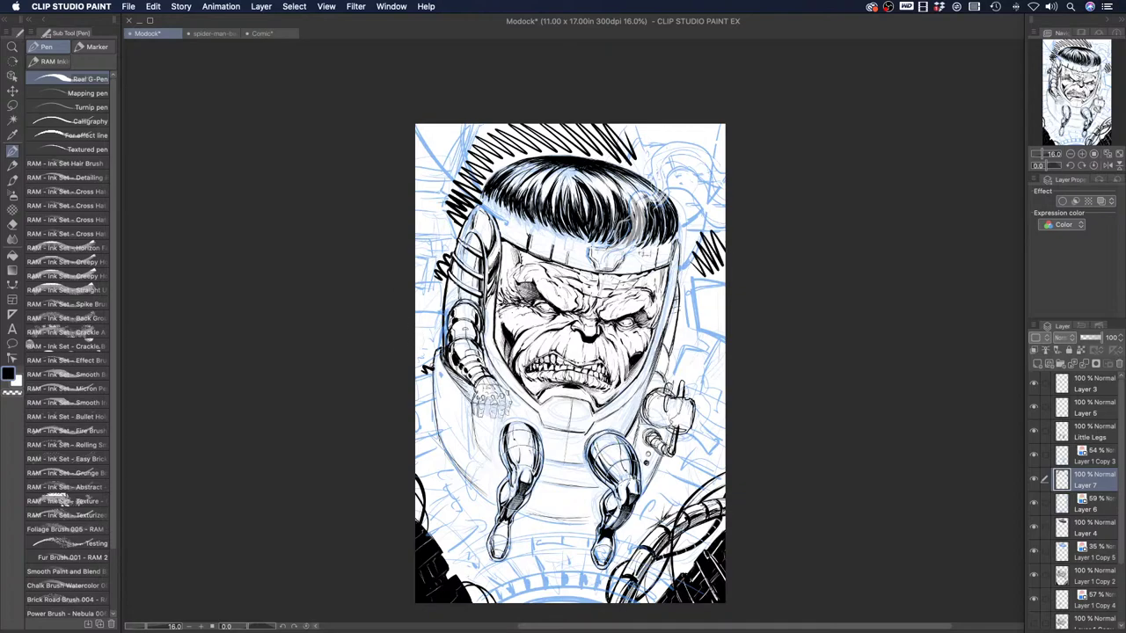
pyautogui.moveTo(672, 362)
pyautogui.mouseDown()
pyautogui.moveTo(691, 332)
pyautogui.moveTo(681, 281)
pyautogui.mouseUp()
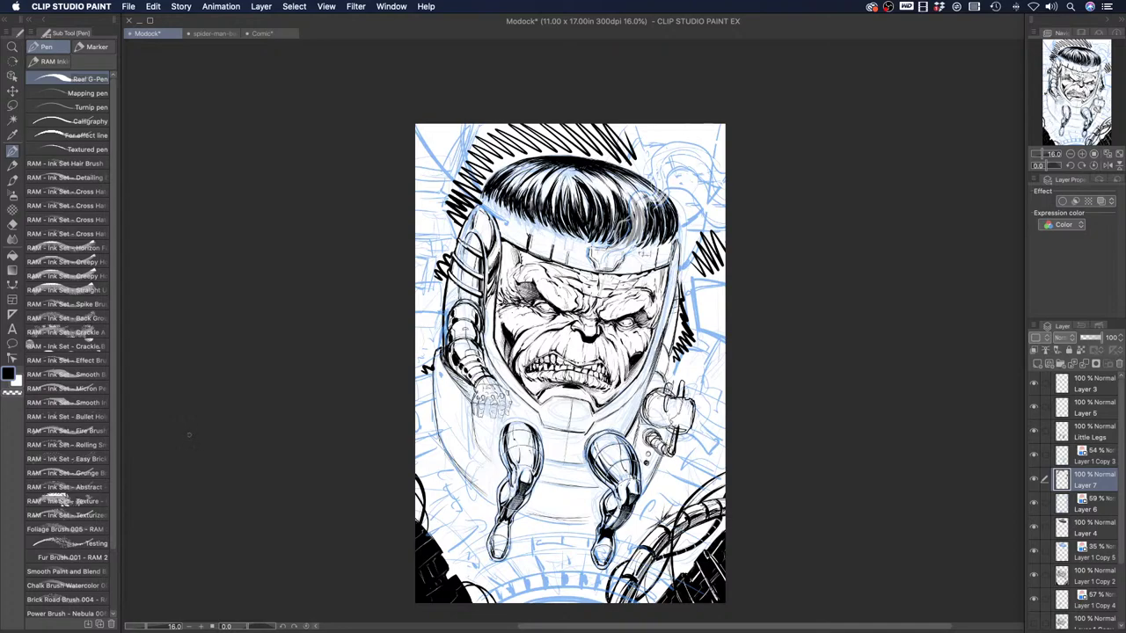
pyautogui.press('Delete')
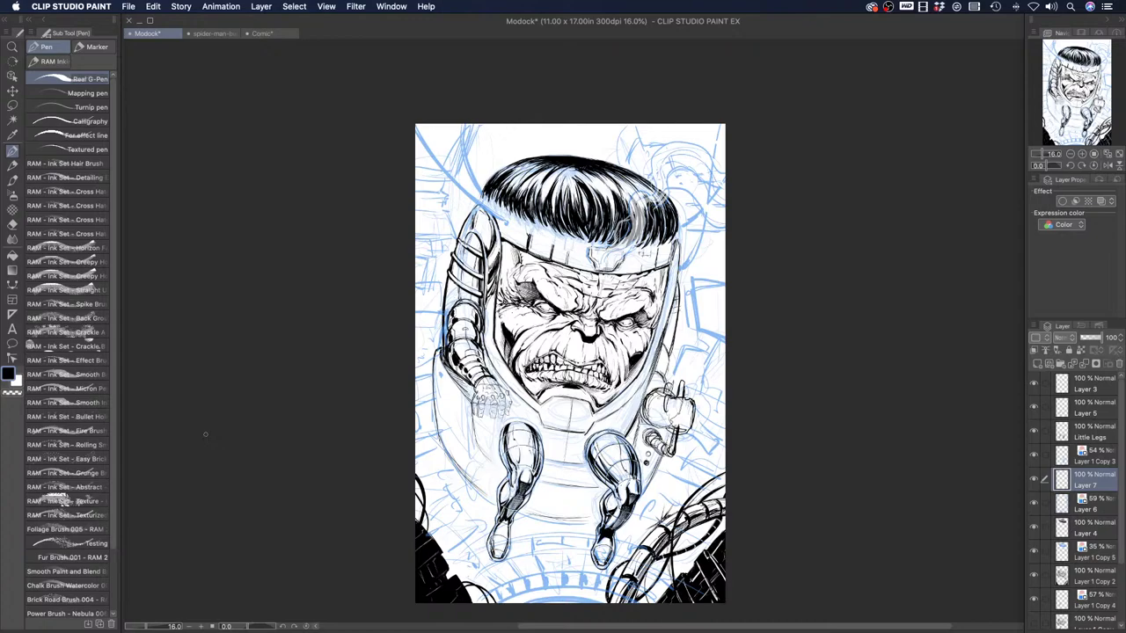
# On Layer 1 Copy 2, fade the rough lines of the raised hand and the hose beside it with the Soft eraser
pyautogui.click(14, 47)
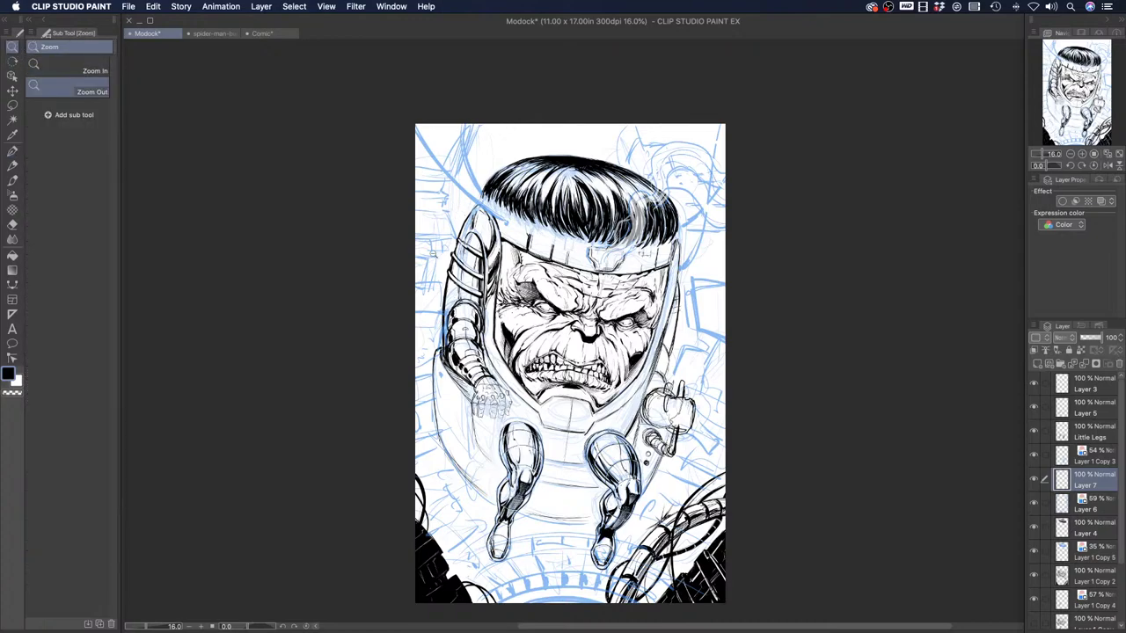
pyautogui.moveTo(441, 466); pyautogui.dragTo(487, 472)
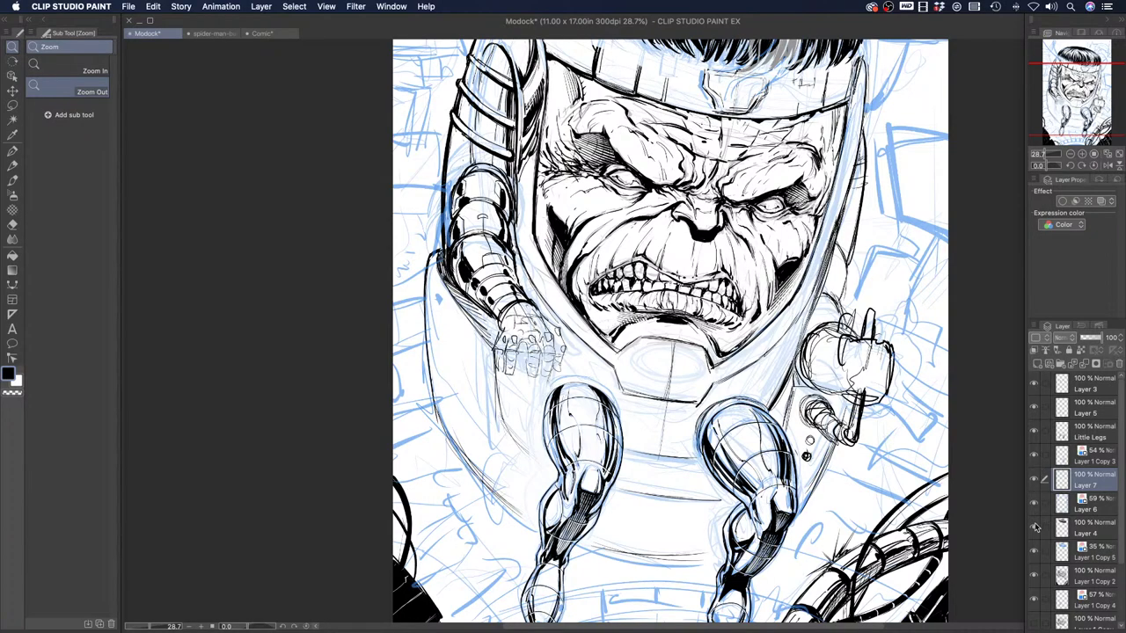
pyautogui.click(1034, 573)
pyautogui.click(1034, 573)
pyautogui.click(1036, 570)
pyautogui.moveTo(651, 475); pyautogui.dragTo(566, 464)
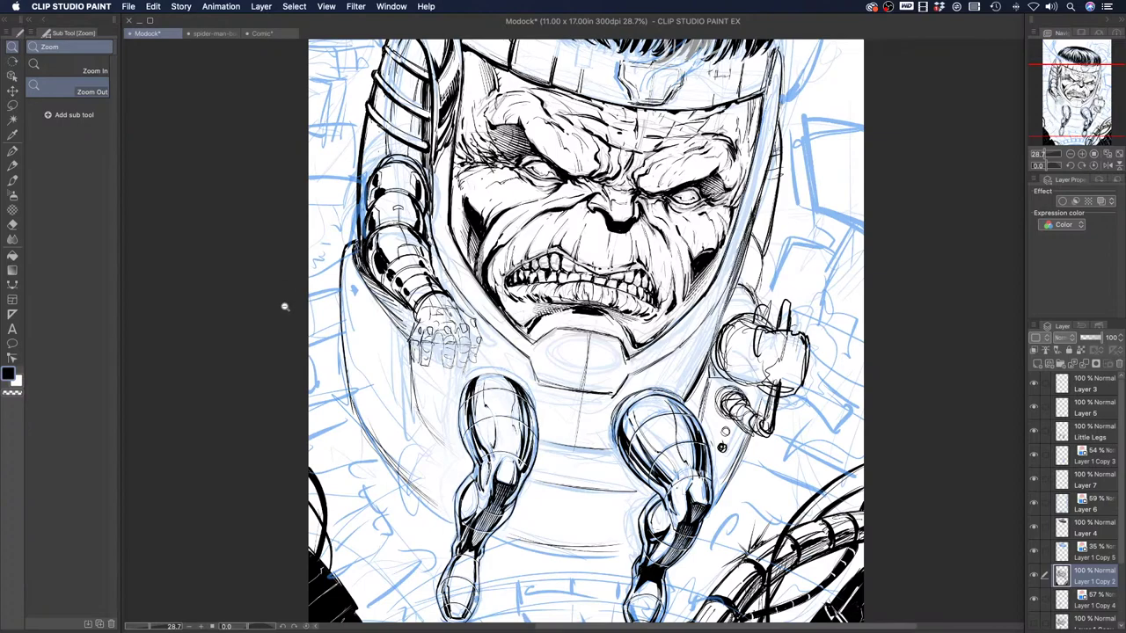
pyautogui.click(13, 224)
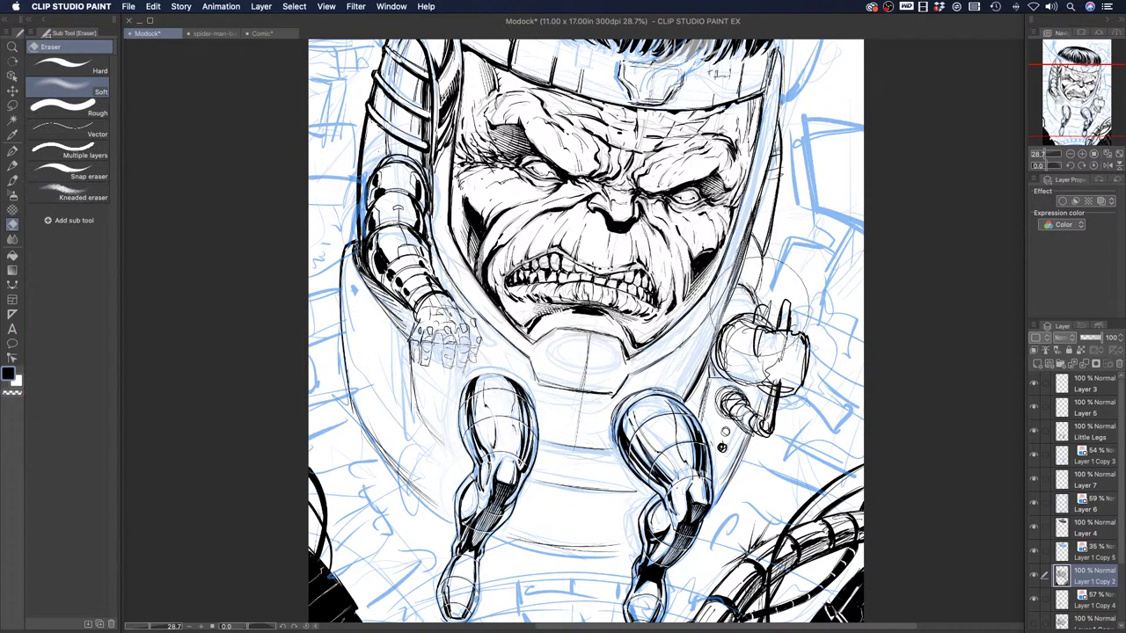
pyautogui.moveTo(725, 350)
pyautogui.mouseDown()
pyautogui.moveTo(758, 347)
pyautogui.moveTo(755, 356)
pyautogui.moveTo(759, 281)
pyautogui.moveTo(799, 369)
pyautogui.moveTo(728, 401)
pyautogui.moveTo(720, 325)
pyautogui.moveTo(754, 352)
pyautogui.moveTo(785, 255)
pyautogui.moveTo(776, 237)
pyautogui.moveTo(754, 334)
pyautogui.moveTo(772, 387)
pyautogui.moveTo(768, 418)
pyautogui.moveTo(739, 404)
pyautogui.moveTo(754, 348)
pyautogui.moveTo(781, 369)
pyautogui.moveTo(772, 339)
pyautogui.moveTo(721, 379)
pyautogui.moveTo(719, 361)
pyautogui.moveTo(728, 299)
pyautogui.moveTo(754, 244)
pyautogui.moveTo(766, 266)
pyautogui.moveTo(785, 128)
pyautogui.moveTo(707, 376)
pyautogui.mouseUp()
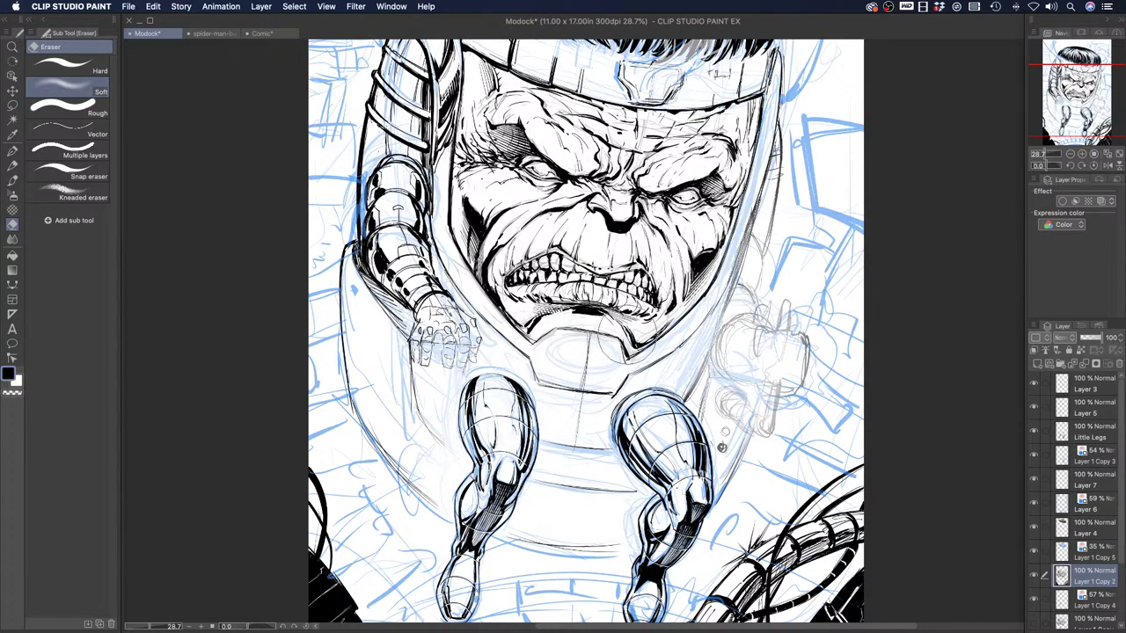
pyautogui.moveTo(435, 304); pyautogui.dragTo(408, 282)
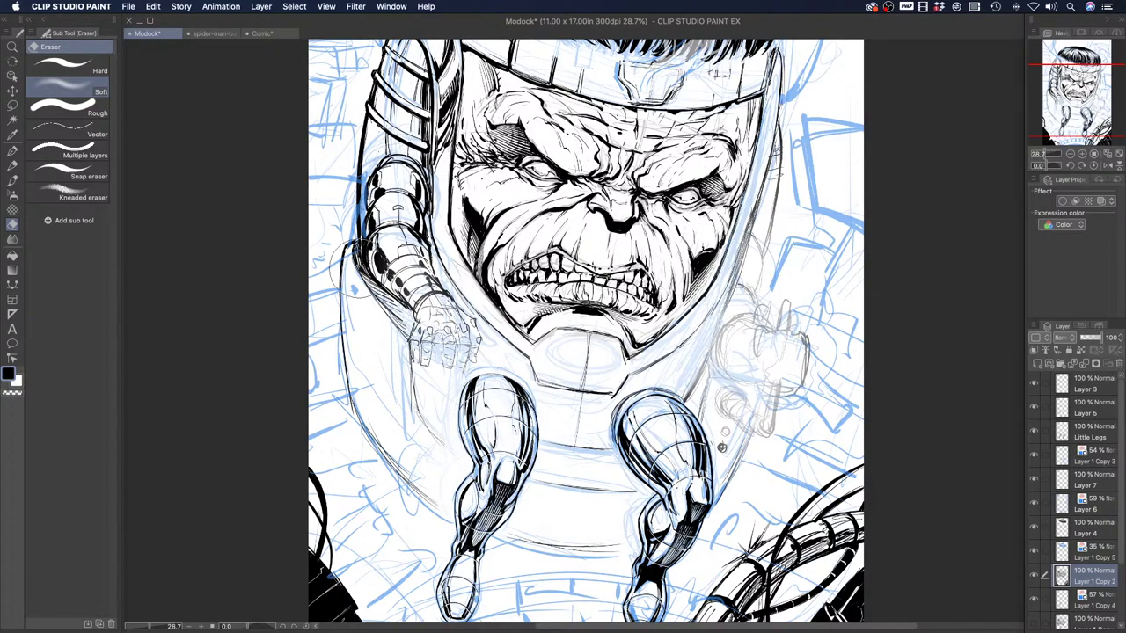
# Ink small curved shapes along the helmet's outer edge above the faded raised hand, using a smaller pen
pyautogui.click(13, 152)
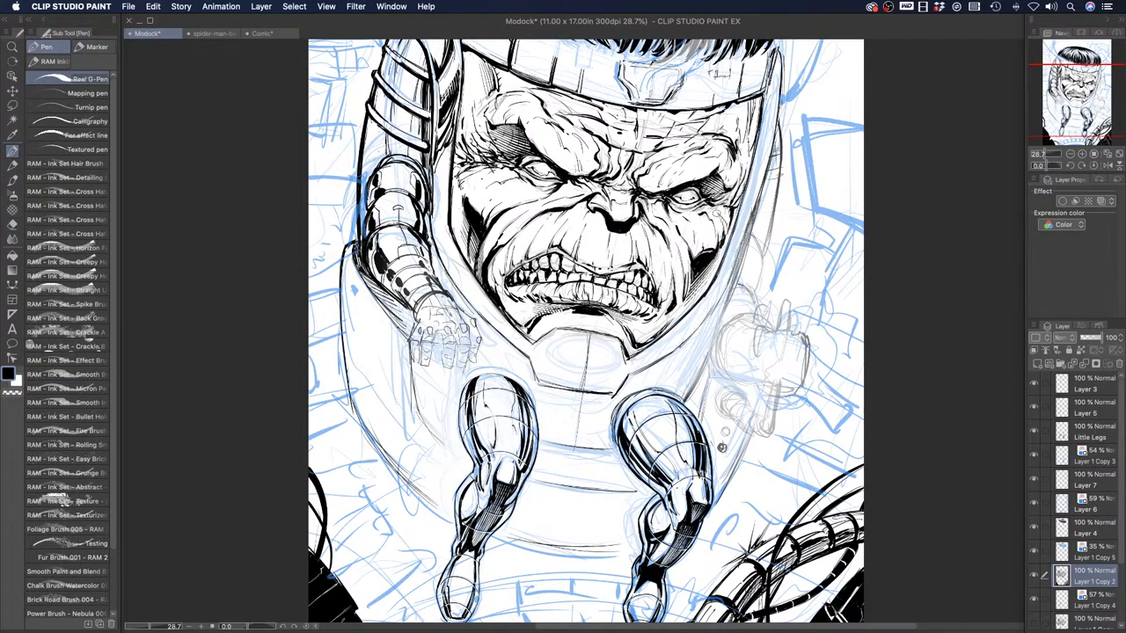
pyautogui.moveTo(750, 230)
pyautogui.mouseDown()
pyautogui.moveTo(762, 260)
pyautogui.moveTo(753, 281)
pyautogui.moveTo(751, 261)
pyautogui.mouseUp()
pyautogui.press('[')
pyautogui.press('[')
pyautogui.moveTo(731, 319); pyautogui.dragTo(716, 352)
pyautogui.moveTo(732, 288)
pyautogui.mouseDown()
pyautogui.moveTo(699, 372)
pyautogui.moveTo(719, 327)
pyautogui.mouseUp()
pyautogui.moveTo(712, 347); pyautogui.dragTo(692, 392)
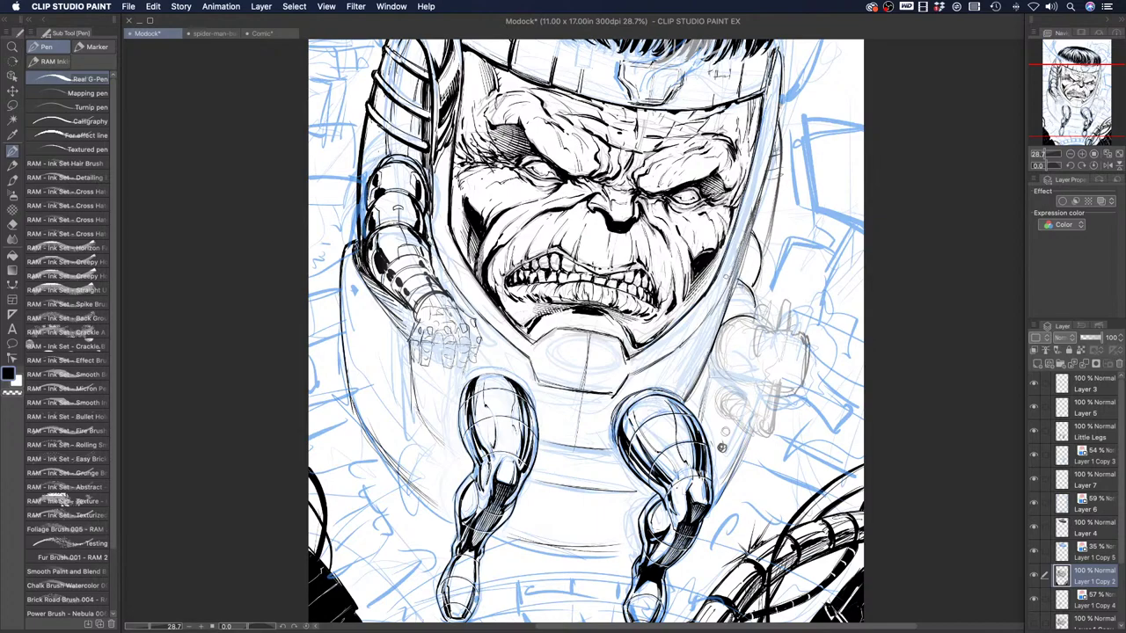
# Reinforce the helmet's side contour from beside the cheek down toward the chin
pyautogui.moveTo(755, 211)
pyautogui.mouseDown()
pyautogui.moveTo(727, 307)
pyautogui.moveTo(739, 275)
pyautogui.mouseUp()
pyautogui.moveTo(753, 211); pyautogui.dragTo(729, 276)
pyautogui.moveTo(749, 224)
pyautogui.mouseDown()
pyautogui.moveTo(714, 308)
pyautogui.moveTo(667, 352)
pyautogui.mouseUp()
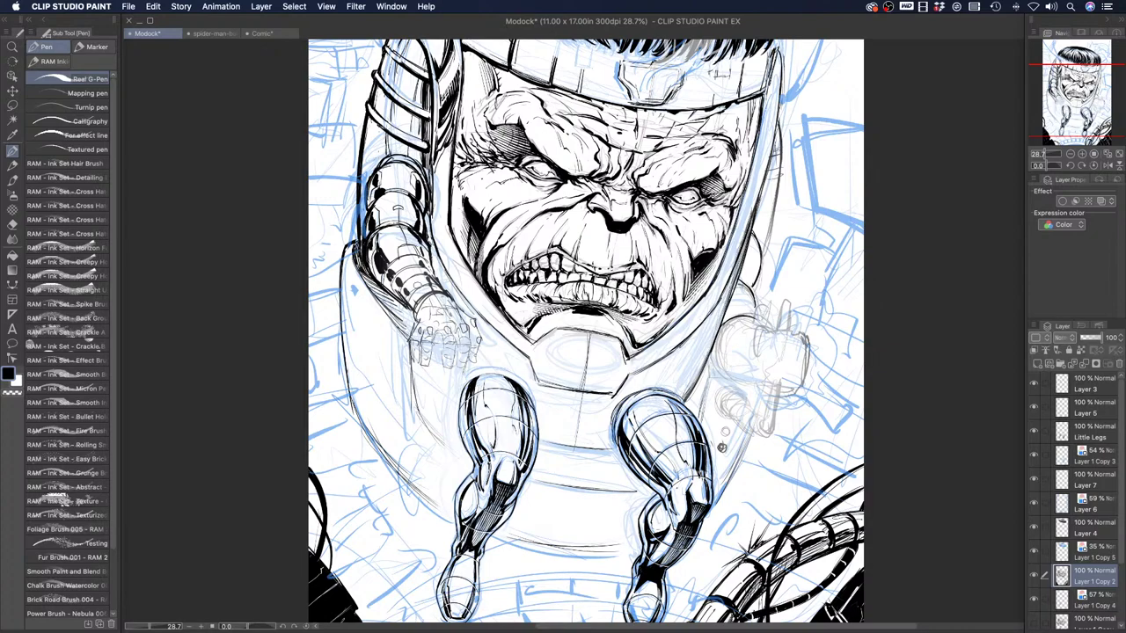
pyautogui.press('r')
pyautogui.moveTo(378, 449); pyautogui.dragTo(730, 464)
pyautogui.press('p')
pyautogui.moveTo(635, 160); pyautogui.dragTo(673, 528)
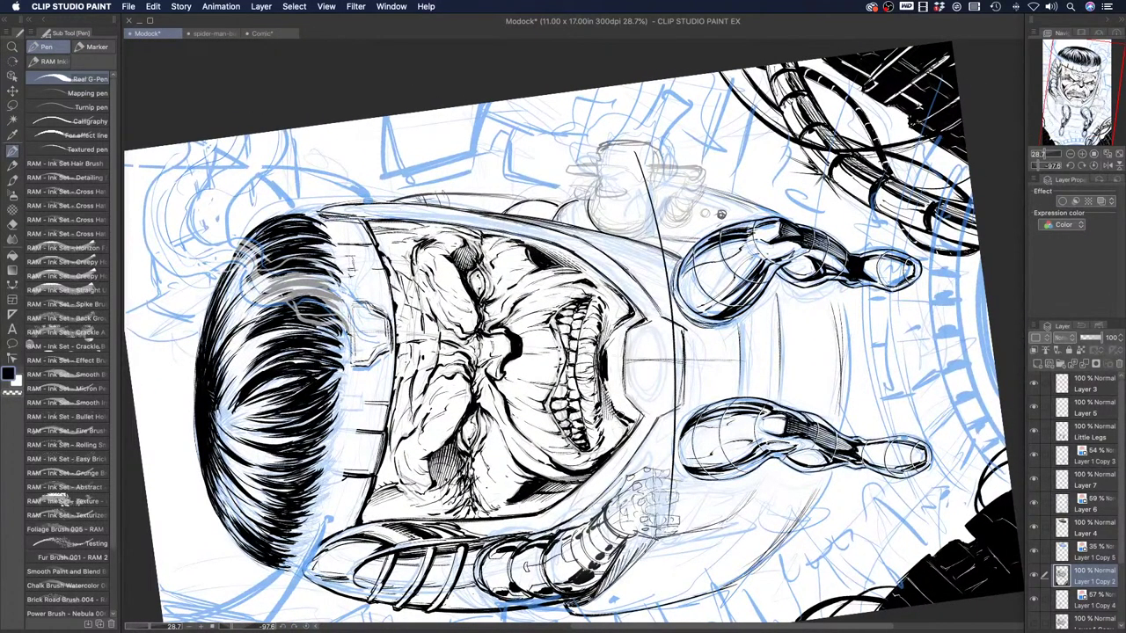
pyautogui.press('super+z')
pyautogui.moveTo(633, 147)
pyautogui.mouseDown()
pyautogui.moveTo(660, 279)
pyautogui.moveTo(651, 594)
pyautogui.mouseUp()
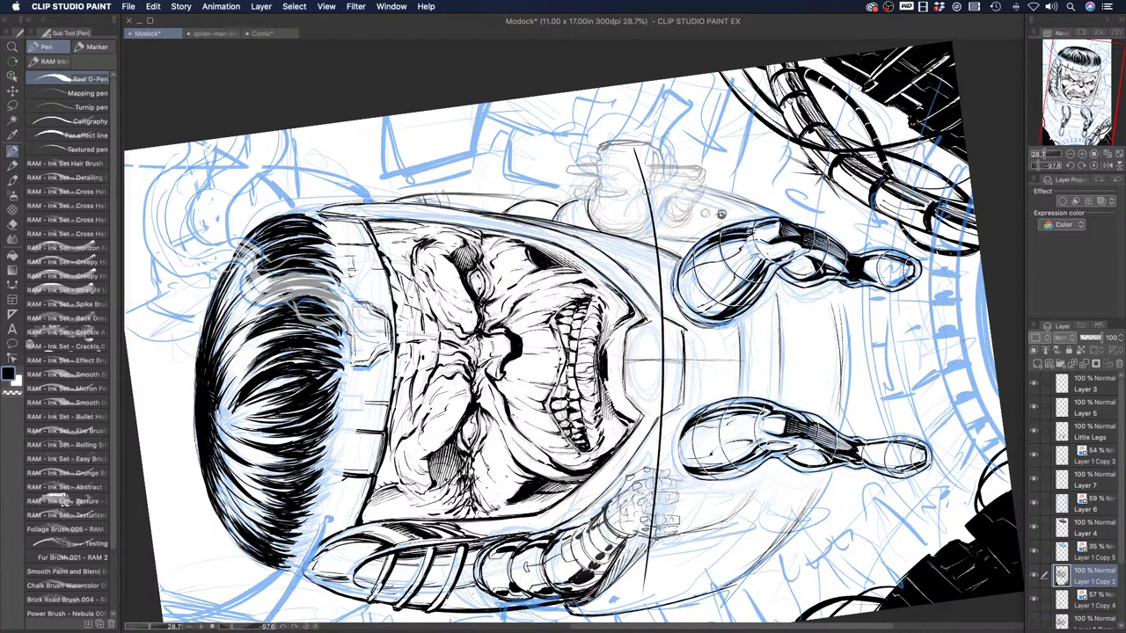
pyautogui.press('super+z')
# Ink short seam lines at both hands, the curved lower body contour between the legs, and the body's lower side edge
pyautogui.moveTo(649, 179); pyautogui.dragTo(652, 230)
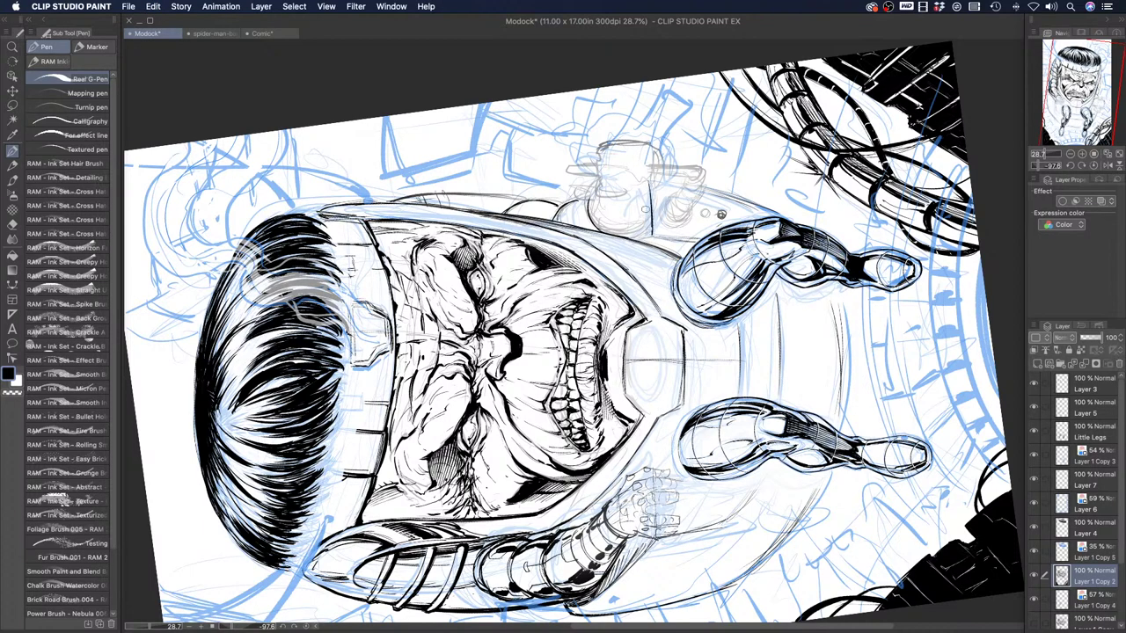
pyautogui.moveTo(654, 472); pyautogui.dragTo(655, 535)
pyautogui.moveTo(653, 484); pyautogui.dragTo(653, 535)
pyautogui.moveTo(829, 283); pyautogui.dragTo(846, 436)
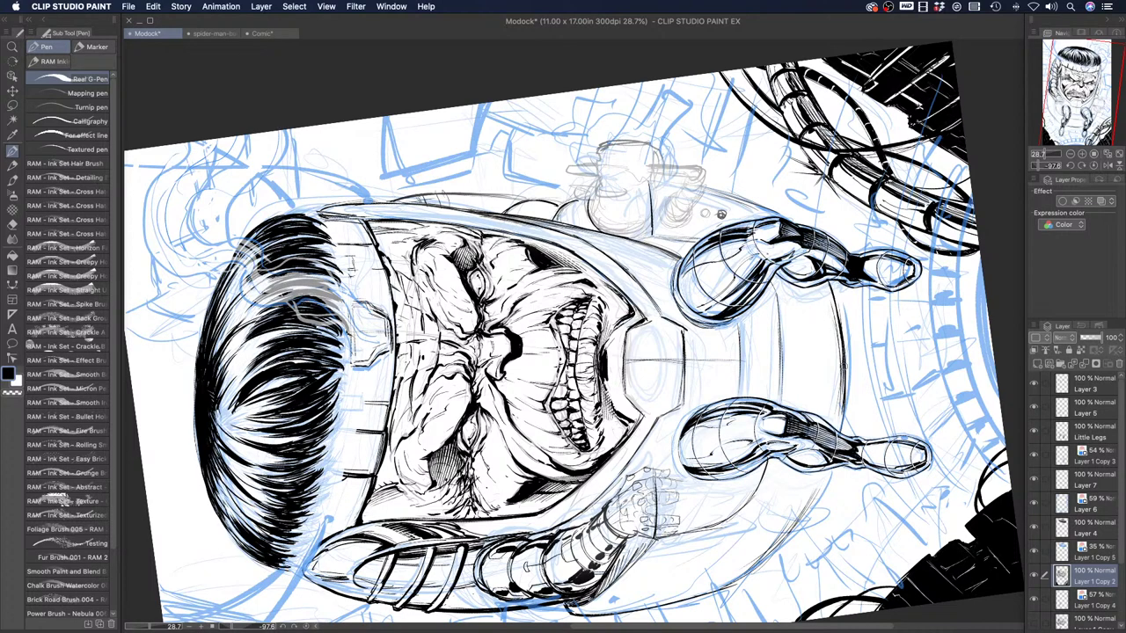
pyautogui.moveTo(824, 482); pyautogui.dragTo(761, 559)
# Ink panel seams and small notches down the body's side below the bent arm, and a trapezoid plate between the legs
pyautogui.click(11, 63)
pyautogui.click(9, 63)
pyautogui.click(12, 48)
pyautogui.moveTo(406, 226); pyautogui.dragTo(382, 208)
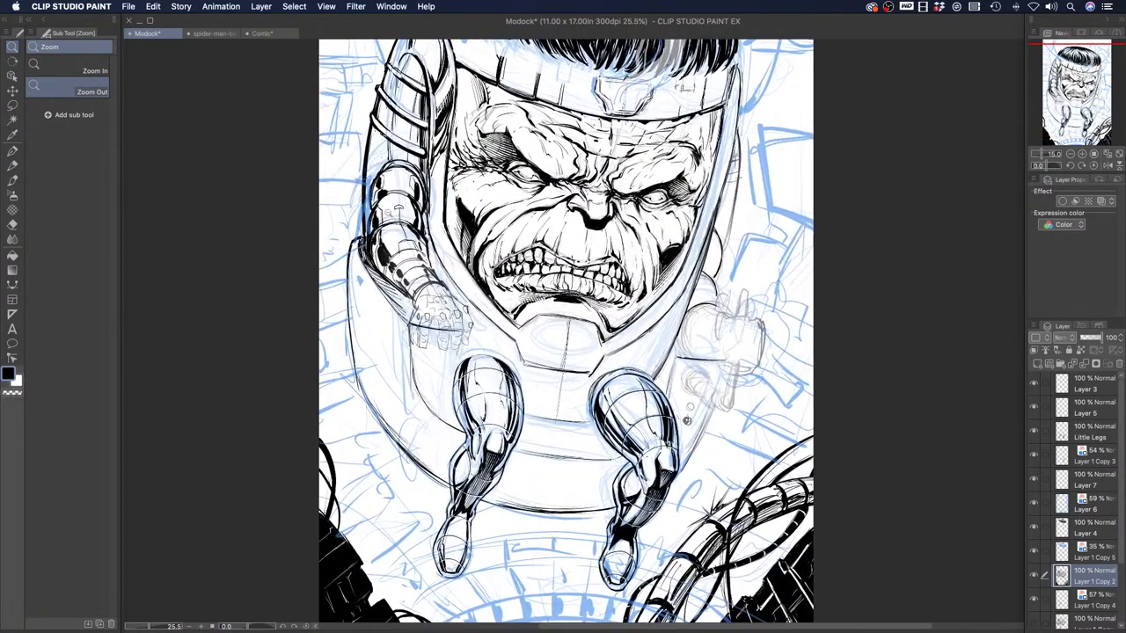
pyautogui.click(12, 153)
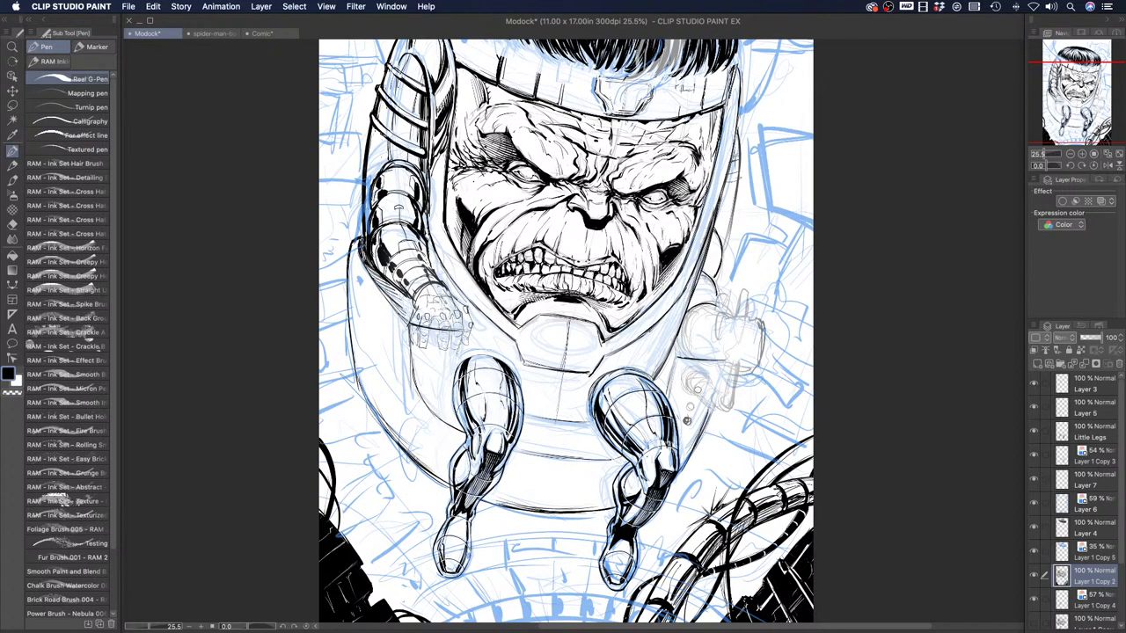
pyautogui.moveTo(349, 305)
pyautogui.mouseDown()
pyautogui.moveTo(378, 341)
pyautogui.moveTo(367, 350)
pyautogui.moveTo(377, 342)
pyautogui.moveTo(354, 364)
pyautogui.mouseUp()
pyautogui.moveTo(377, 365); pyautogui.dragTo(390, 373)
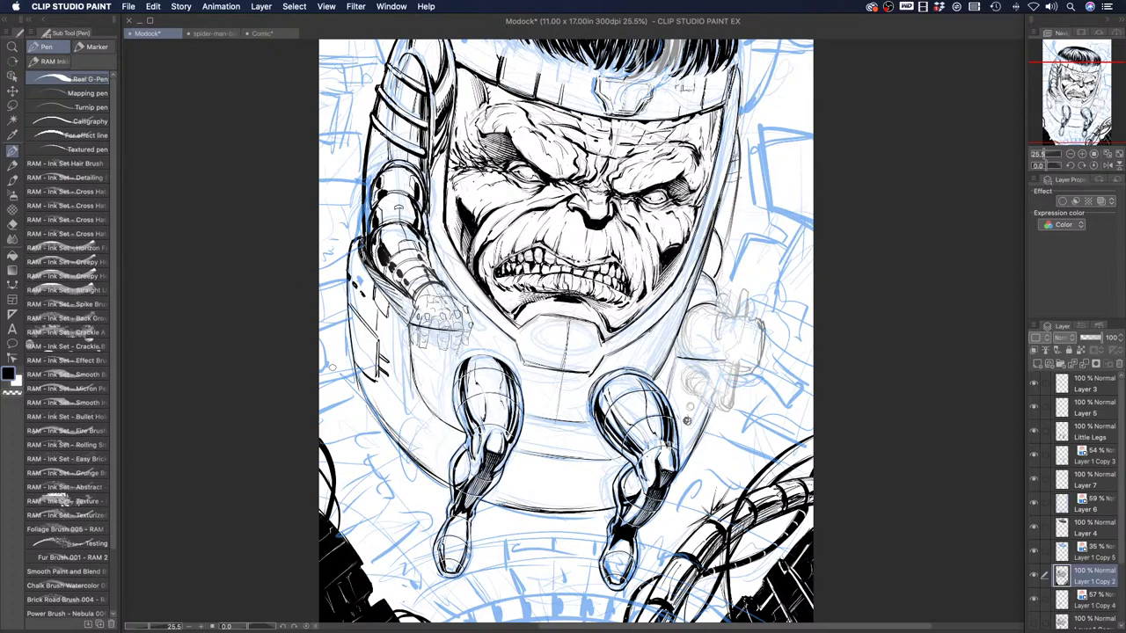
pyautogui.moveTo(411, 368); pyautogui.dragTo(414, 385)
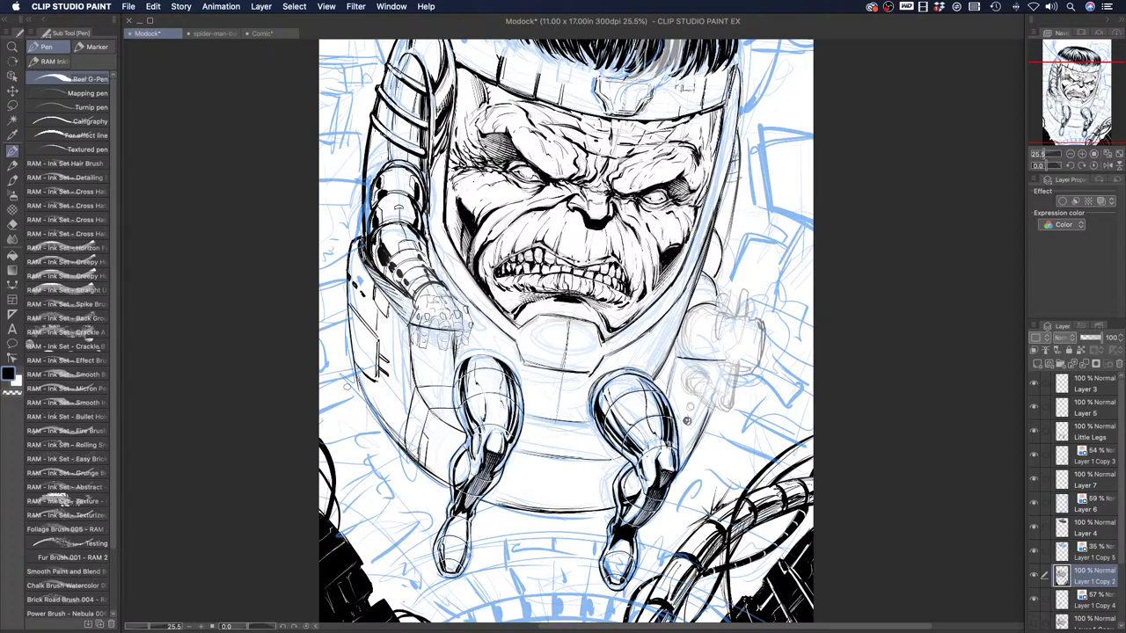
pyautogui.moveTo(531, 457)
pyautogui.mouseDown()
pyautogui.moveTo(535, 479)
pyautogui.moveTo(570, 480)
pyautogui.moveTo(585, 457)
pyautogui.mouseUp()
pyautogui.moveTo(546, 448)
pyautogui.mouseDown()
pyautogui.moveTo(575, 451)
pyautogui.moveTo(534, 448)
pyautogui.moveTo(579, 450)
pyautogui.mouseUp()
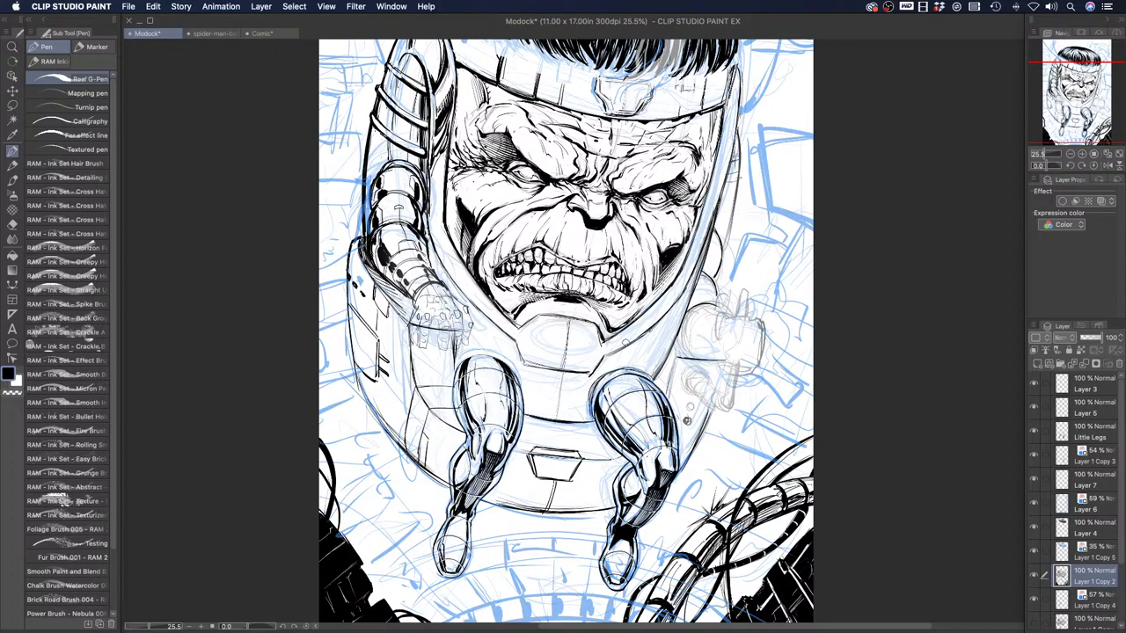
# Fill a solid black cast shadow on the body along the inner side of the leg below the bent arm
pyautogui.scroll(2, 345, 362)
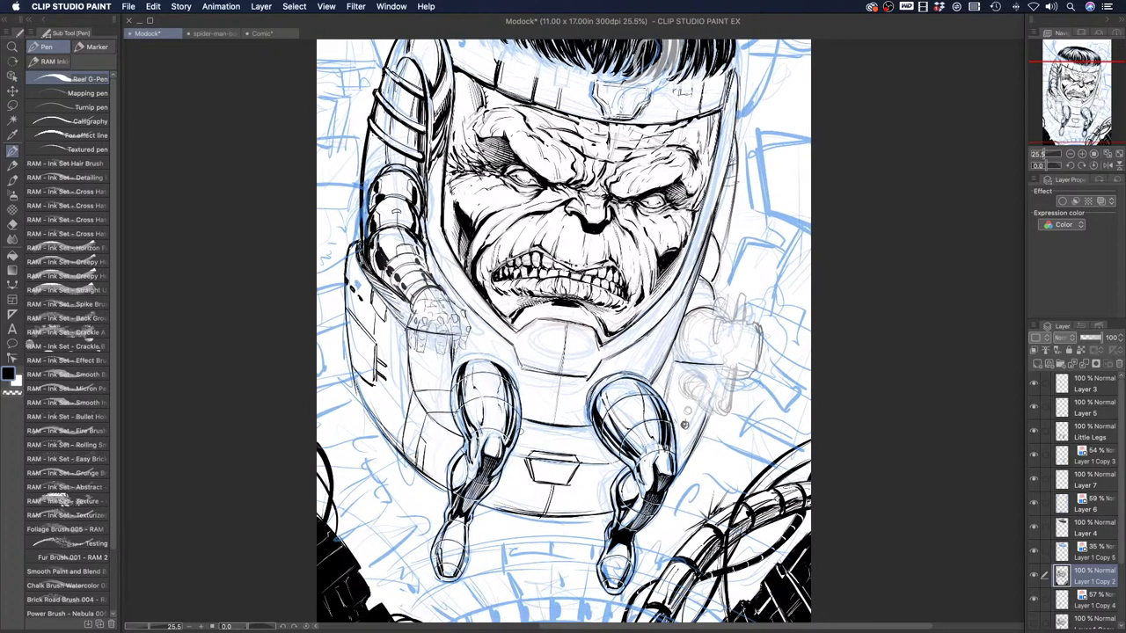
pyautogui.moveTo(524, 417)
pyautogui.mouseDown()
pyautogui.moveTo(511, 452)
pyautogui.moveTo(522, 427)
pyautogui.mouseUp()
pyautogui.moveTo(533, 421); pyautogui.dragTo(504, 464)
pyautogui.moveTo(513, 457); pyautogui.dragTo(502, 471)
pyautogui.moveTo(510, 468); pyautogui.dragTo(499, 486)
pyautogui.moveTo(509, 482); pyautogui.dragTo(493, 501)
pyautogui.moveTo(502, 494); pyautogui.dragTo(478, 506)
pyautogui.moveTo(503, 484)
pyautogui.mouseDown()
pyautogui.moveTo(489, 498)
pyautogui.moveTo(498, 478)
pyautogui.mouseUp()
pyautogui.moveTo(507, 473)
pyautogui.mouseDown()
pyautogui.moveTo(484, 510)
pyautogui.moveTo(499, 485)
pyautogui.mouseUp()
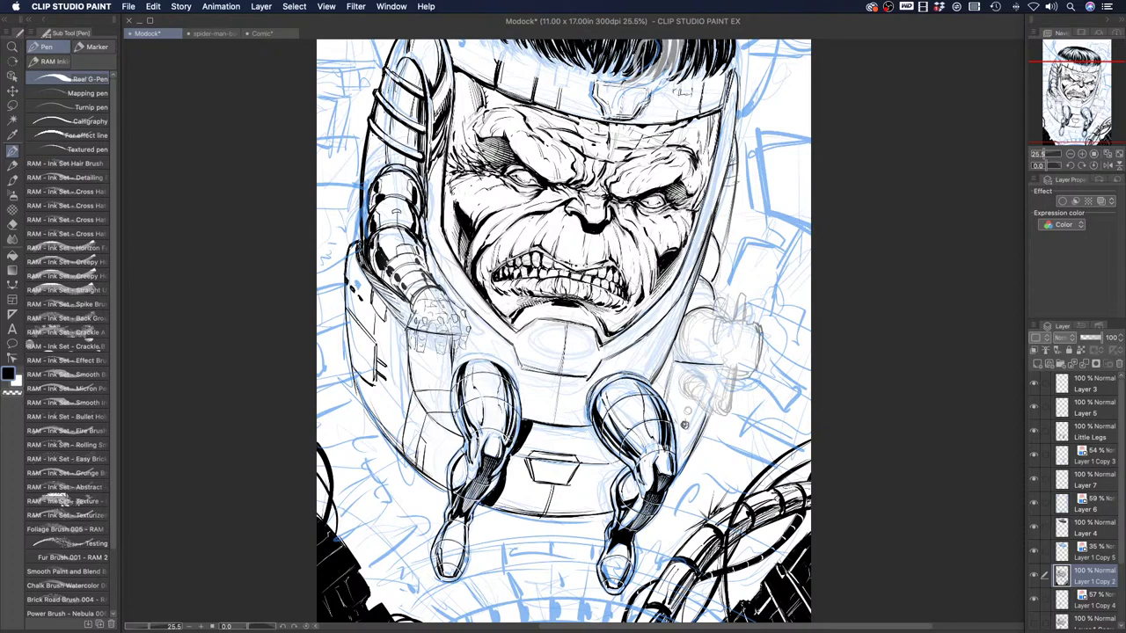
# Ink the bent hose with its round connector below the faded raised hand
pyautogui.moveTo(437, 417); pyautogui.dragTo(402, 396)
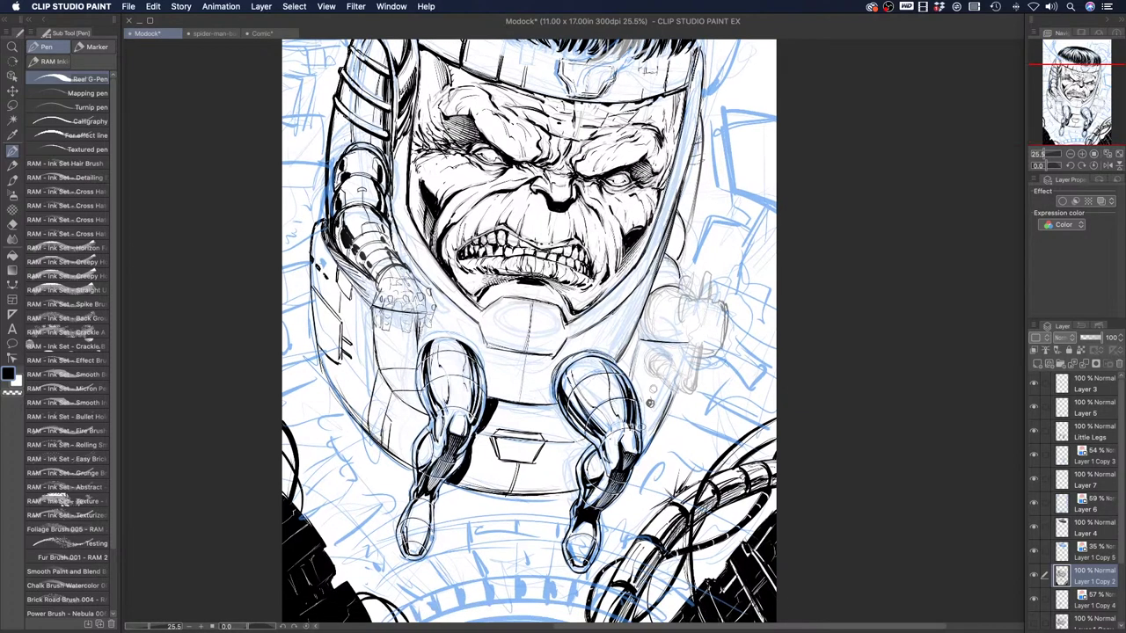
pyautogui.moveTo(643, 427); pyautogui.dragTo(643, 447)
pyautogui.moveTo(638, 345)
pyautogui.mouseDown()
pyautogui.moveTo(629, 378)
pyautogui.moveTo(641, 330)
pyautogui.moveTo(664, 357)
pyautogui.moveTo(655, 375)
pyautogui.moveTo(677, 373)
pyautogui.moveTo(658, 378)
pyautogui.moveTo(671, 369)
pyautogui.mouseUp()
pyautogui.moveTo(664, 374)
pyautogui.mouseDown()
pyautogui.moveTo(677, 368)
pyautogui.moveTo(661, 357)
pyautogui.moveTo(677, 391)
pyautogui.moveTo(689, 392)
pyautogui.moveTo(687, 380)
pyautogui.mouseUp()
pyautogui.moveTo(697, 341); pyautogui.dragTo(688, 393)
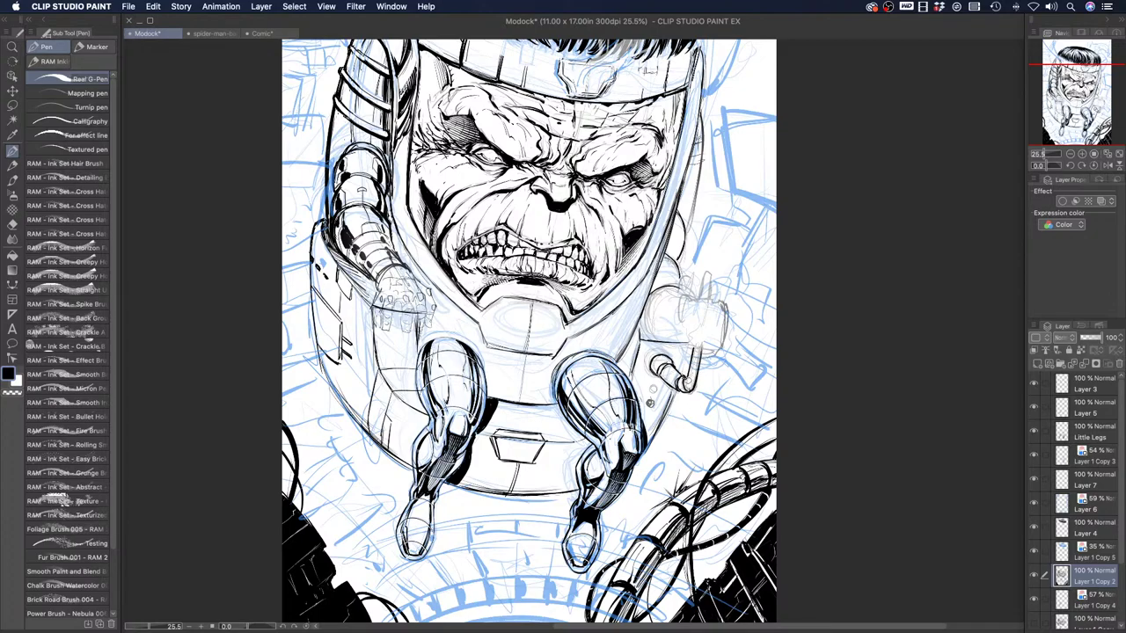
# Ink the raised hand's clenched fingers and the upright stick, and reinforce the helmet's outer edge above them
pyautogui.moveTo(392, 373)
pyautogui.mouseDown()
pyautogui.moveTo(413, 512)
pyautogui.moveTo(415, 493)
pyautogui.mouseUp()
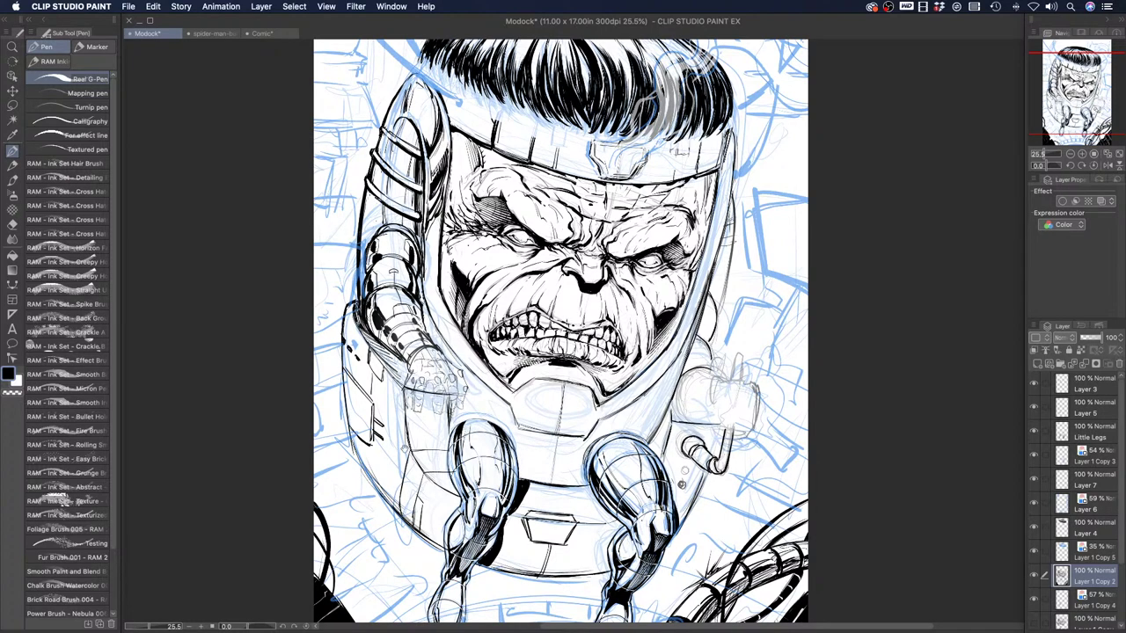
pyautogui.moveTo(508, 445); pyautogui.dragTo(505, 414)
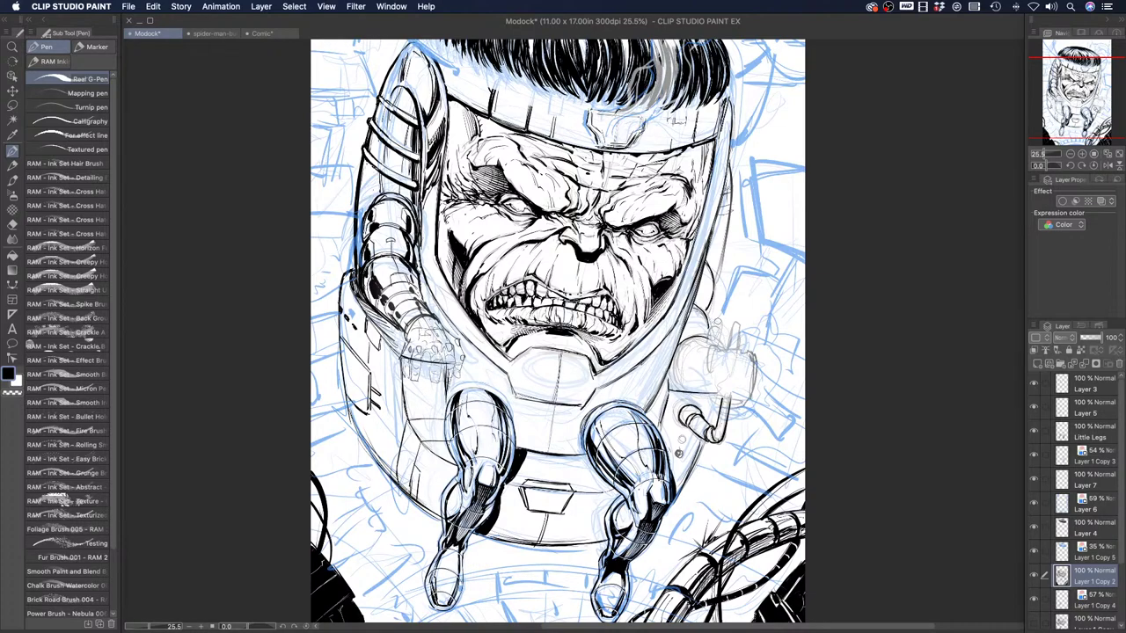
pyautogui.moveTo(717, 348)
pyautogui.mouseDown()
pyautogui.moveTo(703, 363)
pyautogui.moveTo(710, 375)
pyautogui.moveTo(728, 356)
pyautogui.moveTo(723, 379)
pyautogui.moveTo(729, 350)
pyautogui.moveTo(749, 355)
pyautogui.moveTo(748, 392)
pyautogui.moveTo(746, 369)
pyautogui.moveTo(728, 370)
pyautogui.moveTo(747, 379)
pyautogui.moveTo(726, 381)
pyautogui.moveTo(724, 395)
pyautogui.moveTo(744, 390)
pyautogui.moveTo(712, 387)
pyautogui.moveTo(746, 408)
pyautogui.mouseUp()
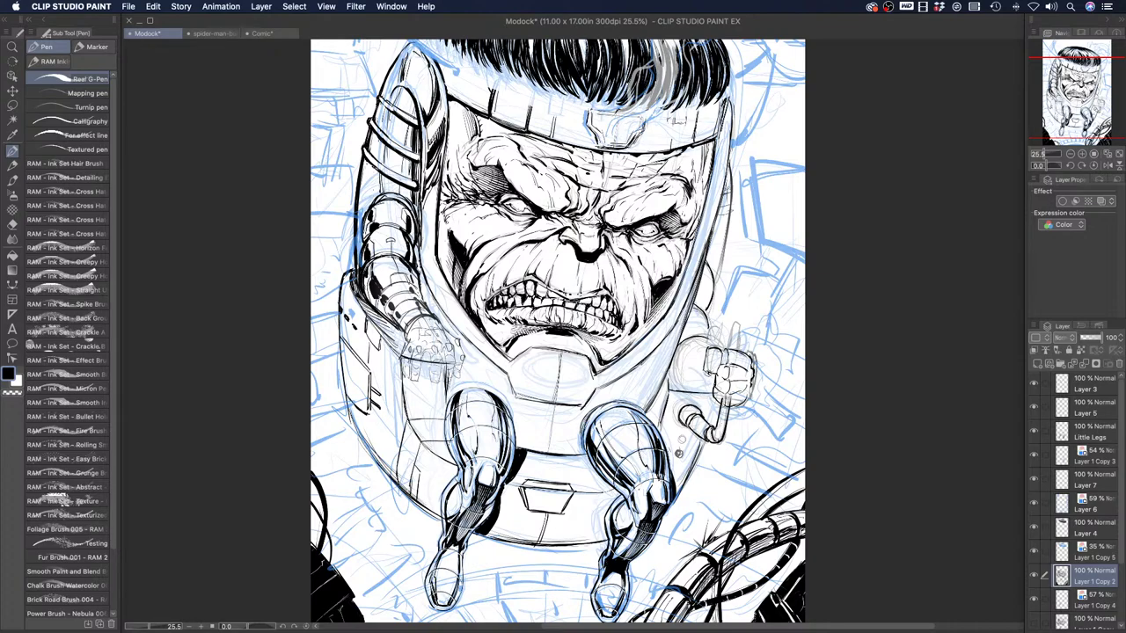
pyautogui.moveTo(723, 344)
pyautogui.mouseDown()
pyautogui.moveTo(728, 367)
pyautogui.moveTo(732, 322)
pyautogui.moveTo(737, 352)
pyautogui.moveTo(738, 334)
pyautogui.mouseUp()
pyautogui.moveTo(704, 318)
pyautogui.mouseDown()
pyautogui.moveTo(708, 336)
pyautogui.moveTo(704, 315)
pyautogui.mouseUp()
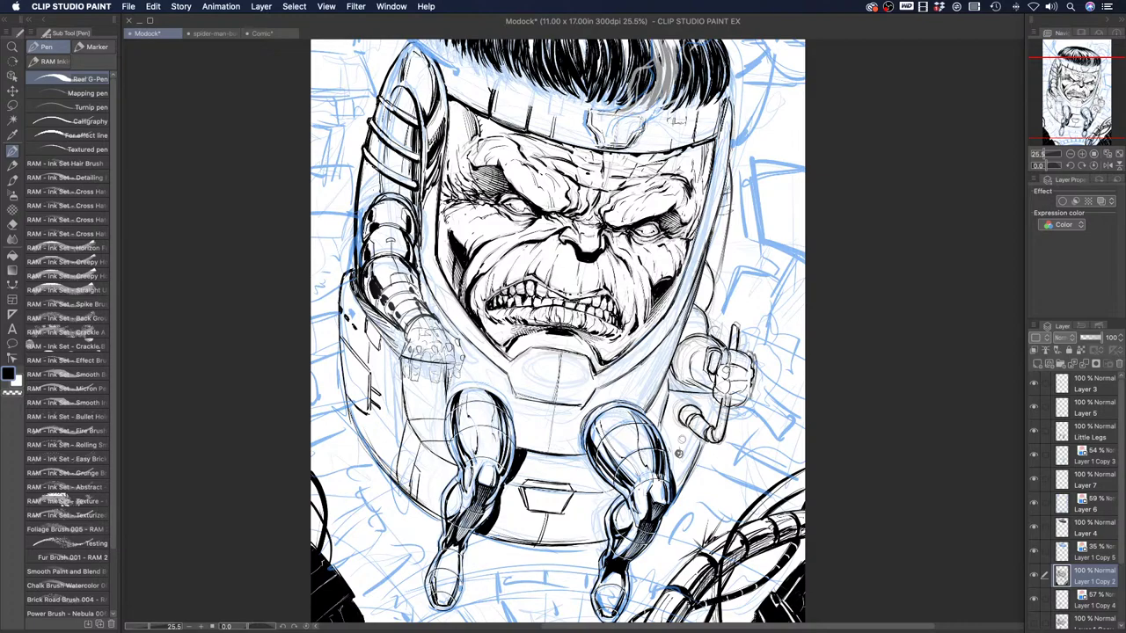
pyautogui.moveTo(735, 353); pyautogui.dragTo(750, 375)
pyautogui.moveTo(728, 169); pyautogui.dragTo(712, 274)
pyautogui.moveTo(722, 236); pyautogui.dragTo(713, 272)
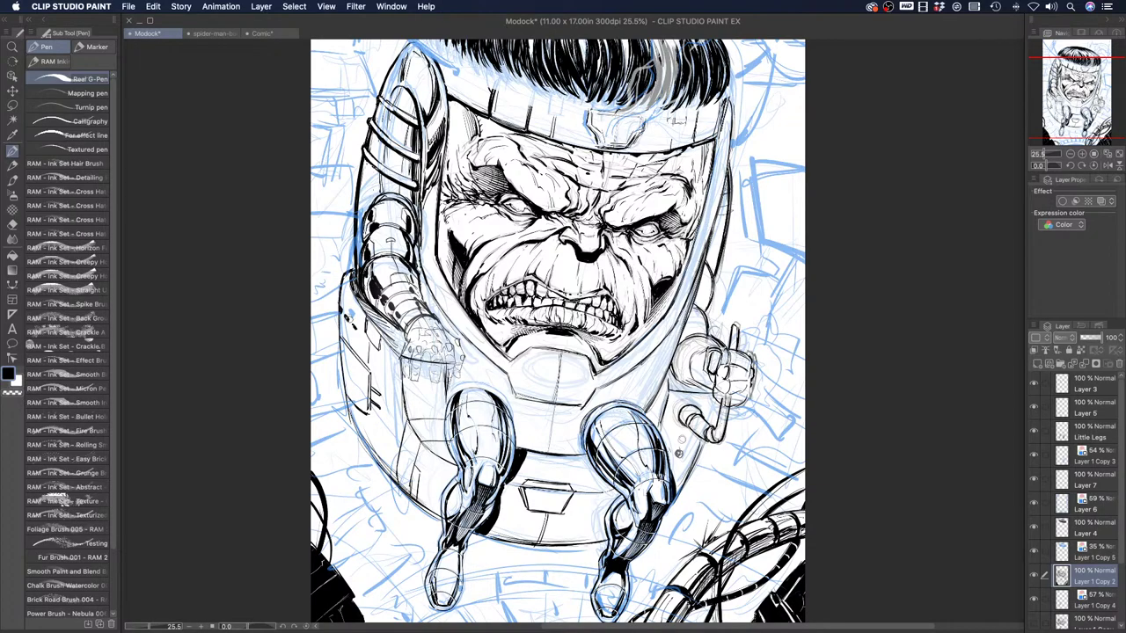
# Flip the canvas horizontally and undo the last pen mark
pyautogui.moveTo(368, 432); pyautogui.dragTo(437, 432)
pyautogui.click(153, 6)
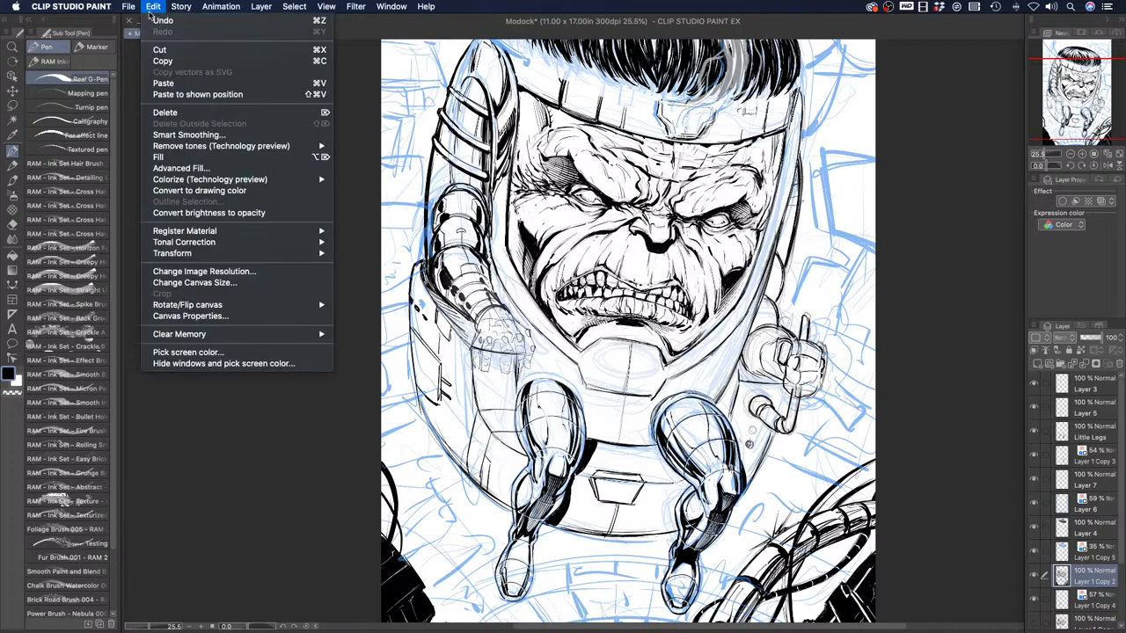
pyautogui.moveTo(168, 307)
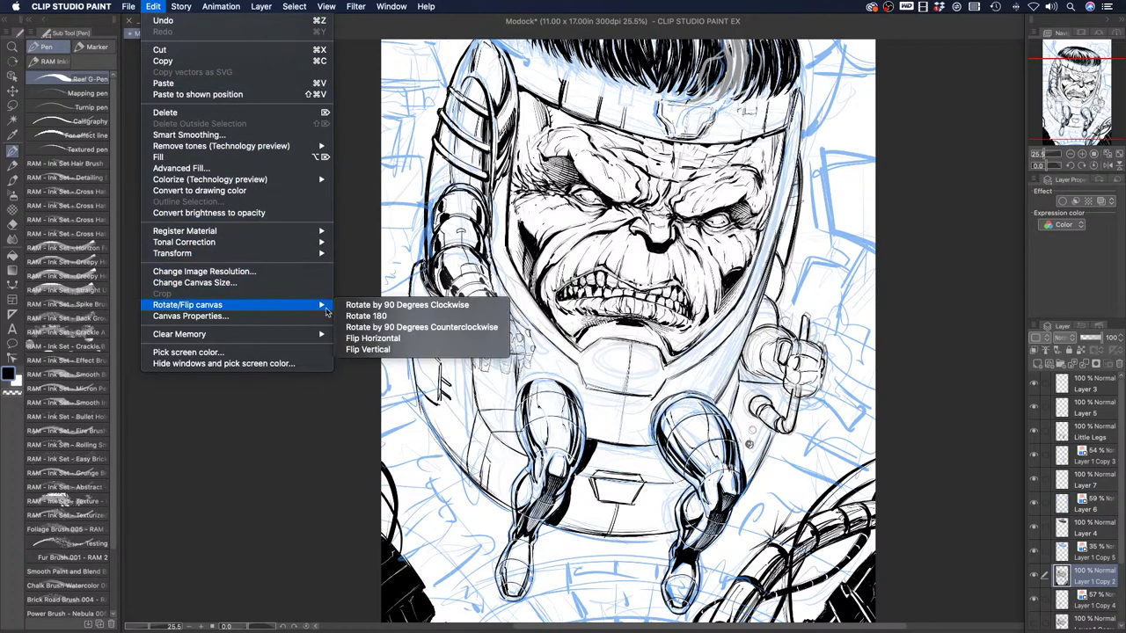
pyautogui.click(364, 338)
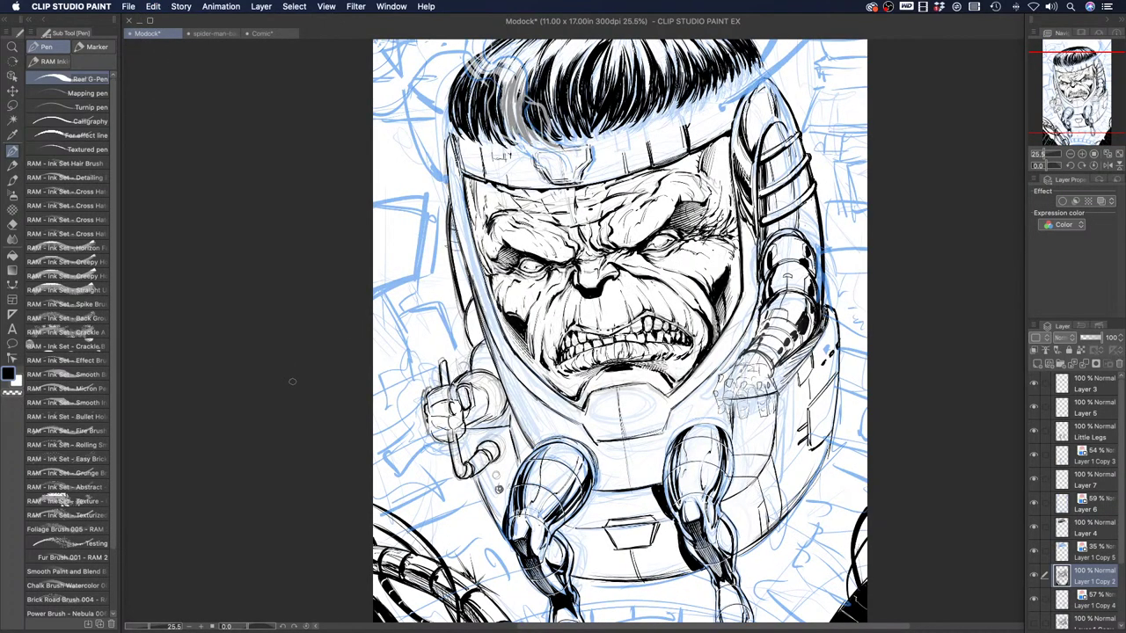
pyautogui.scroll(-3, 377, 370)
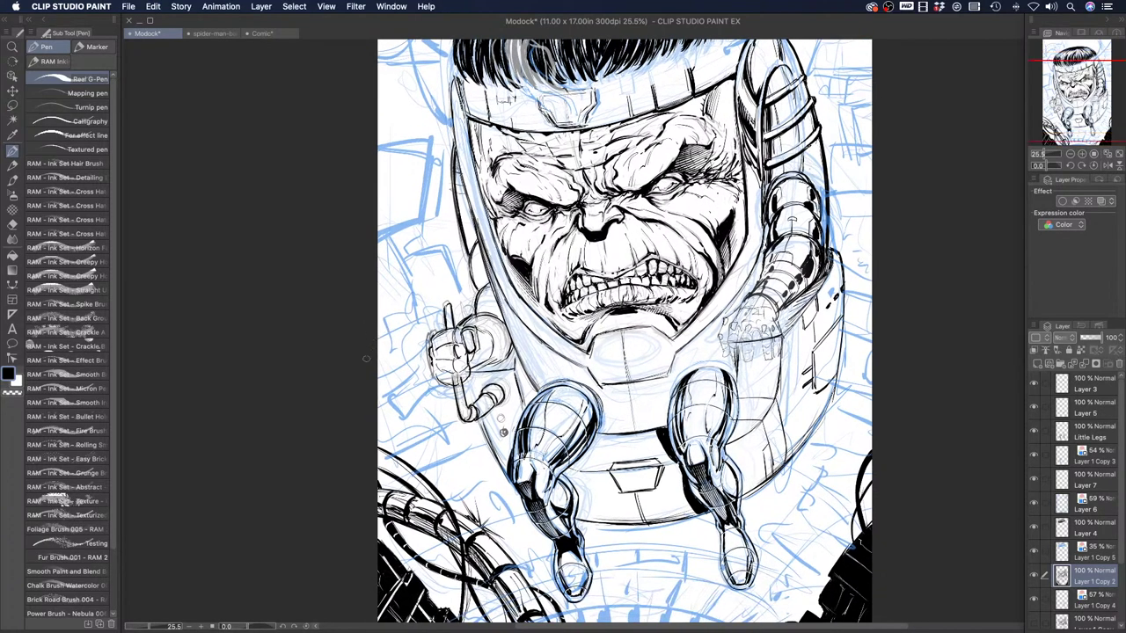
pyautogui.scroll(-1, 386, 432)
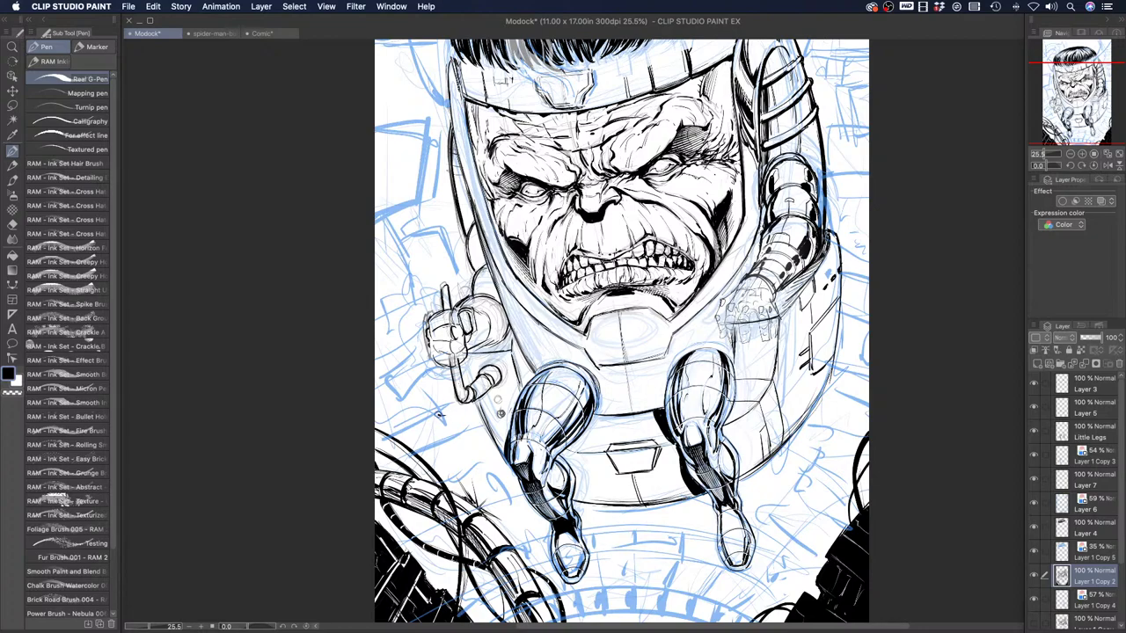
pyautogui.press('super+z')
pyautogui.moveTo(446, 422); pyautogui.dragTo(456, 498)
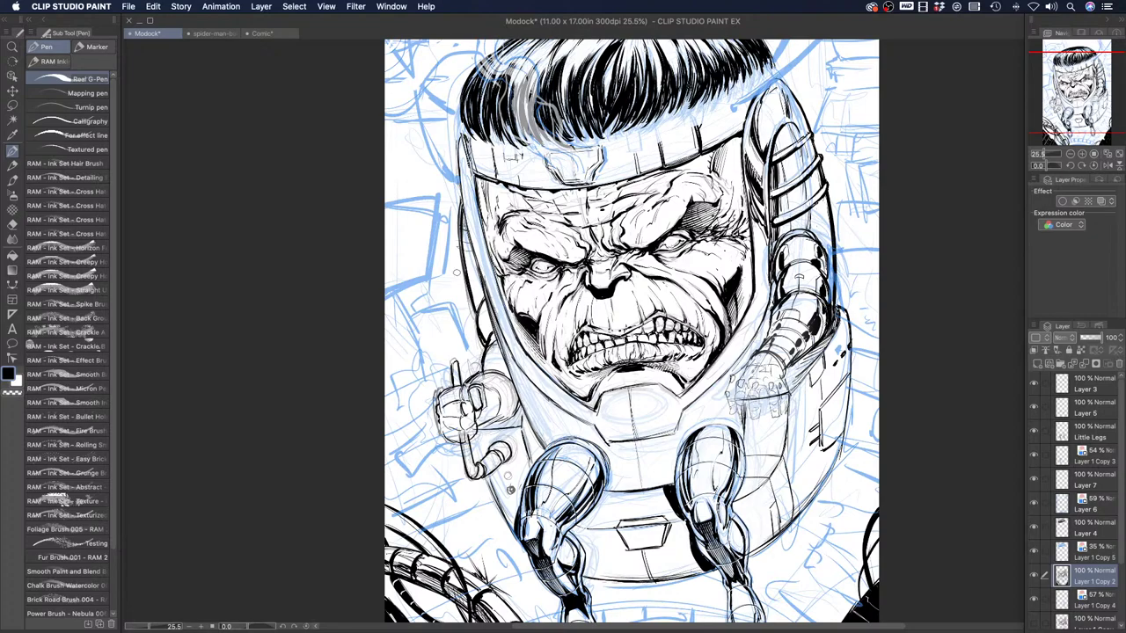
# Thicken the finger outlines of the clenched fist in black, trimming stray ink around it and the helmet edge with transparent color
pyautogui.click(12, 393)
pyautogui.moveTo(471, 313); pyautogui.dragTo(455, 225)
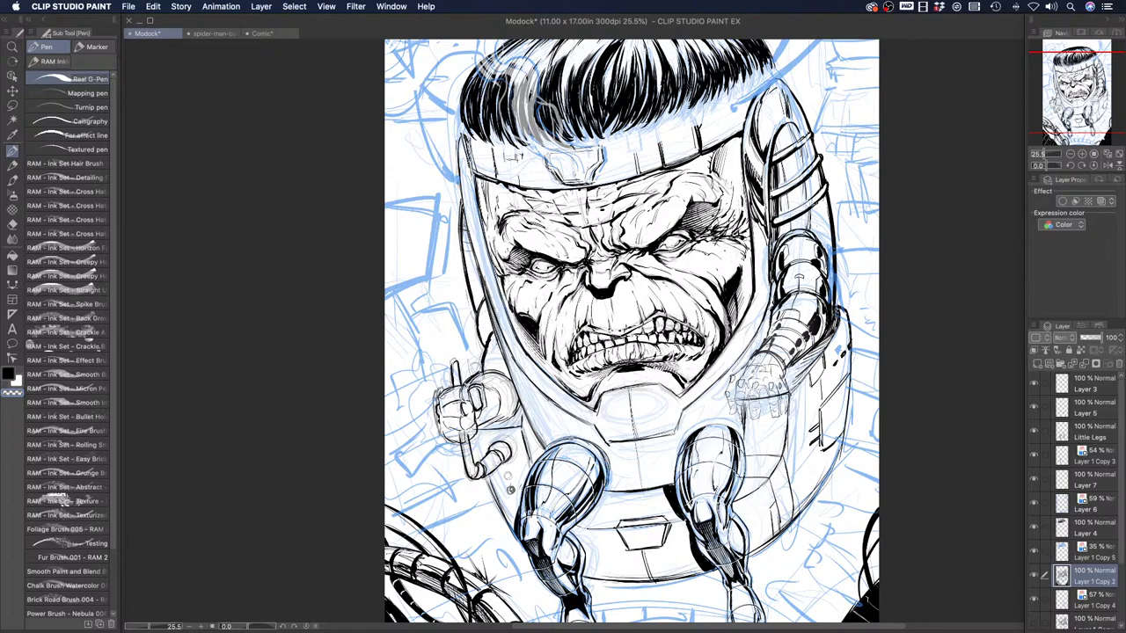
pyautogui.moveTo(447, 398)
pyautogui.mouseDown()
pyautogui.moveTo(467, 430)
pyautogui.moveTo(466, 412)
pyautogui.mouseUp()
pyautogui.click(8, 373)
pyautogui.moveTo(441, 391)
pyautogui.mouseDown()
pyautogui.moveTo(445, 405)
pyautogui.moveTo(465, 392)
pyautogui.moveTo(443, 407)
pyautogui.moveTo(470, 418)
pyautogui.moveTo(451, 417)
pyautogui.moveTo(448, 443)
pyautogui.moveTo(459, 426)
pyautogui.moveTo(470, 437)
pyautogui.mouseUp()
pyautogui.moveTo(461, 392); pyautogui.dragTo(480, 427)
pyautogui.moveTo(453, 387)
pyautogui.mouseDown()
pyautogui.moveTo(452, 404)
pyautogui.moveTo(466, 406)
pyautogui.mouseUp()
pyautogui.click(13, 393)
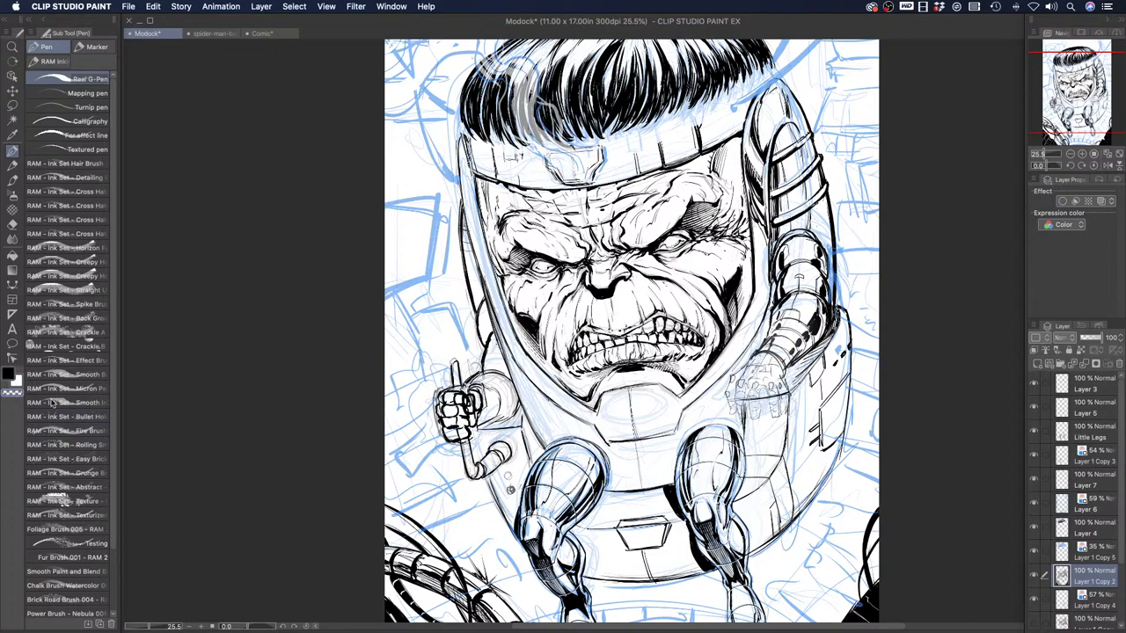
pyautogui.moveTo(466, 401)
pyautogui.mouseDown()
pyautogui.moveTo(468, 410)
pyautogui.moveTo(466, 399)
pyautogui.mouseUp()
pyautogui.click(9, 380)
pyautogui.moveTo(445, 392)
pyautogui.mouseDown()
pyautogui.moveTo(450, 370)
pyautogui.moveTo(455, 400)
pyautogui.mouseUp()
# Ink the plate with two round buttons beside the hose, and strengthen the hose and the adjacent body edge
pyautogui.moveTo(466, 450); pyautogui.dragTo(472, 459)
pyautogui.moveTo(512, 466); pyautogui.dragTo(518, 493)
pyautogui.moveTo(519, 500); pyautogui.dragTo(506, 501)
pyautogui.moveTo(499, 469)
pyautogui.mouseDown()
pyautogui.moveTo(512, 465)
pyautogui.moveTo(518, 501)
pyautogui.moveTo(509, 505)
pyautogui.moveTo(512, 464)
pyautogui.mouseUp()
pyautogui.moveTo(512, 465)
pyautogui.mouseDown()
pyautogui.moveTo(516, 496)
pyautogui.moveTo(500, 510)
pyautogui.mouseUp()
pyautogui.moveTo(474, 436); pyautogui.dragTo(482, 462)
pyautogui.moveTo(475, 437)
pyautogui.mouseDown()
pyautogui.moveTo(483, 461)
pyautogui.moveTo(529, 467)
pyautogui.mouseUp()
pyautogui.moveTo(519, 416); pyautogui.dragTo(518, 429)
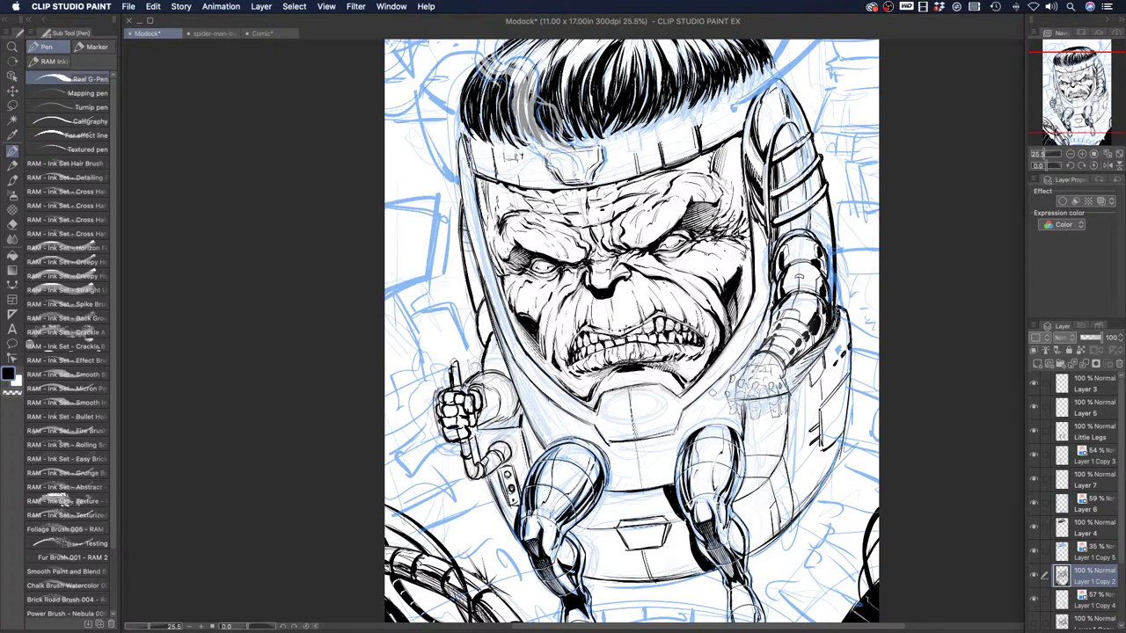
pyautogui.moveTo(737, 442); pyautogui.dragTo(738, 488)
# Fade the inked fist, hose, button plate and nearby helmet edge with the Soft eraser
pyautogui.click(13, 224)
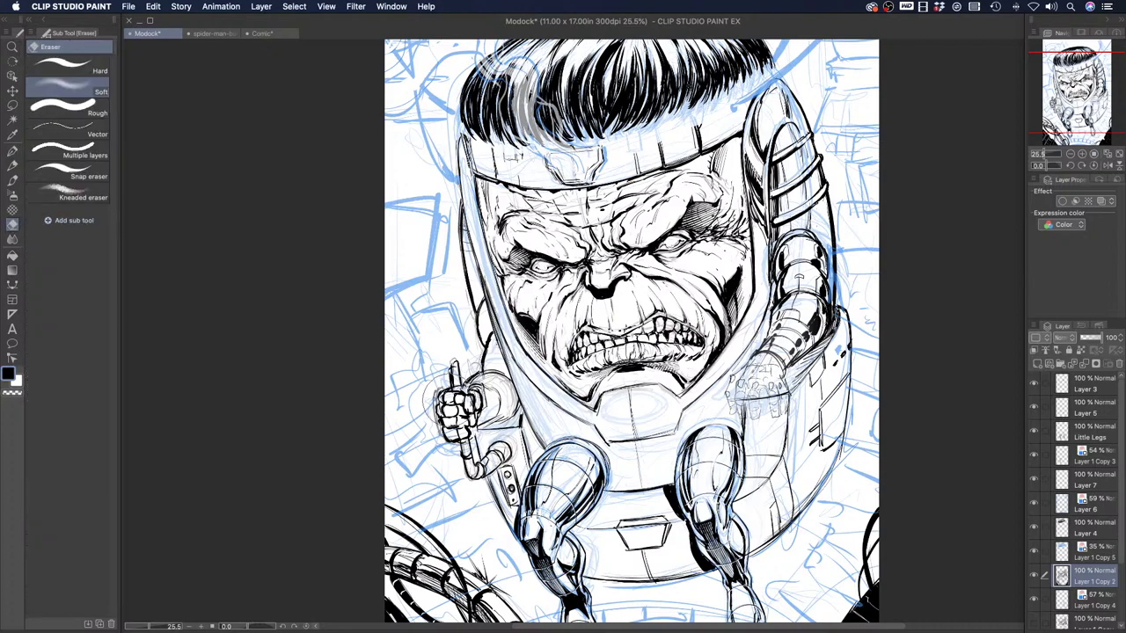
pyautogui.moveTo(442, 408)
pyautogui.mouseDown()
pyautogui.moveTo(452, 392)
pyautogui.moveTo(482, 387)
pyautogui.moveTo(467, 329)
pyautogui.mouseUp()
pyautogui.moveTo(475, 290)
pyautogui.mouseDown()
pyautogui.moveTo(466, 334)
pyautogui.moveTo(492, 369)
pyautogui.moveTo(475, 466)
pyautogui.moveTo(471, 457)
pyautogui.moveTo(554, 492)
pyautogui.moveTo(510, 475)
pyautogui.moveTo(514, 484)
pyautogui.moveTo(435, 364)
pyautogui.moveTo(433, 383)
pyautogui.moveTo(456, 325)
pyautogui.mouseUp()
# Toggle the visibility of Layer 1, Layer 6 and the Layer 1 copies in turn to examine what each one contains
pyautogui.click(1034, 552)
pyautogui.click(1034, 552)
pyautogui.click(1034, 599)
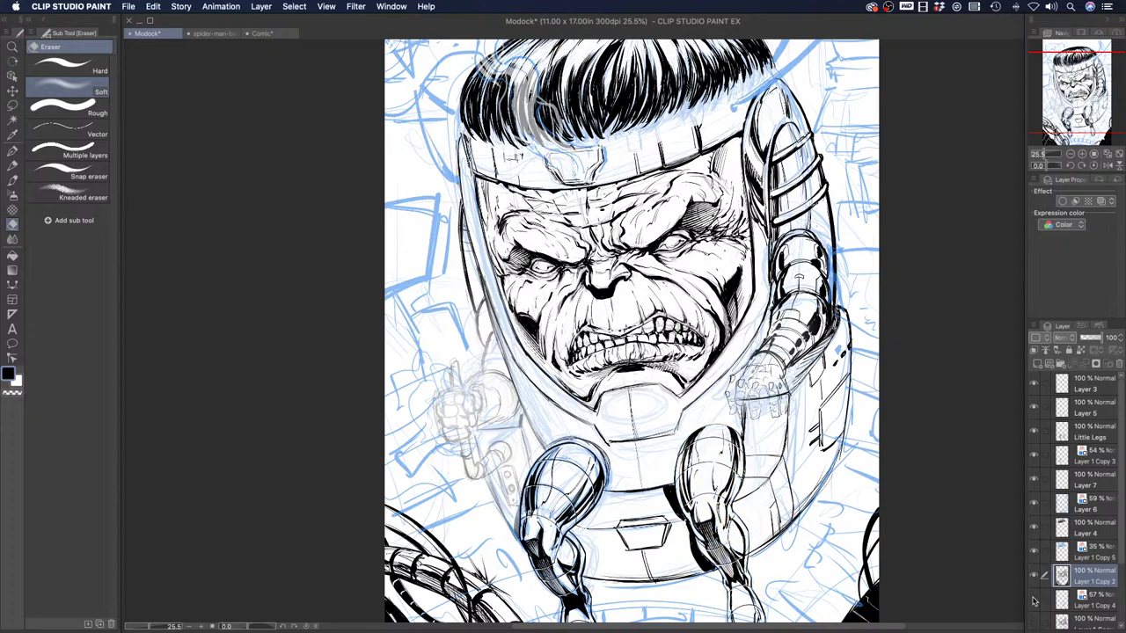
pyautogui.click(1034, 599)
pyautogui.scroll(-4, 1037, 581)
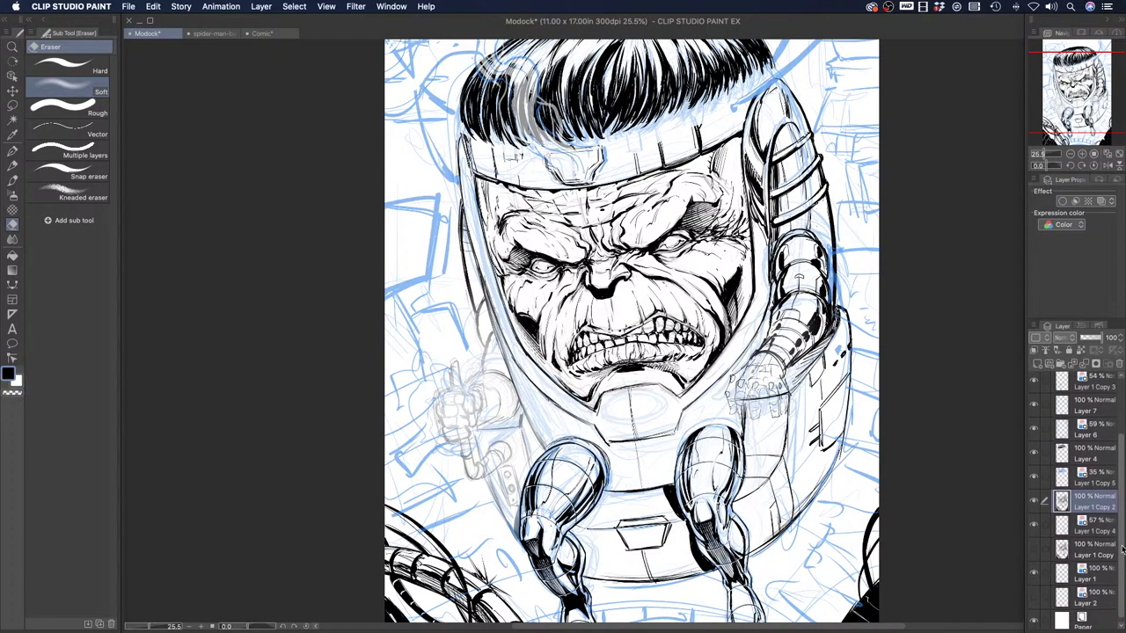
pyautogui.click(1035, 569)
pyautogui.click(1035, 571)
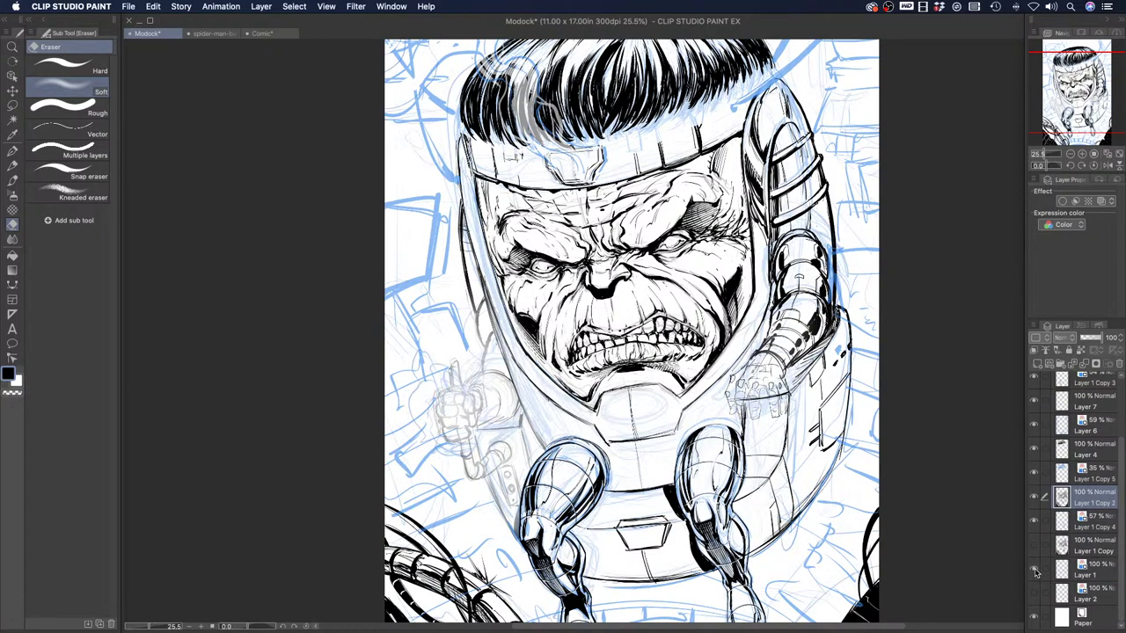
pyautogui.click(1035, 382)
pyautogui.click(1035, 381)
pyautogui.click(1035, 382)
pyautogui.click(1035, 381)
pyautogui.scroll(3, 1049, 393)
pyautogui.click(1035, 455)
pyautogui.click(1035, 456)
pyautogui.click(1035, 551)
pyautogui.click(1035, 550)
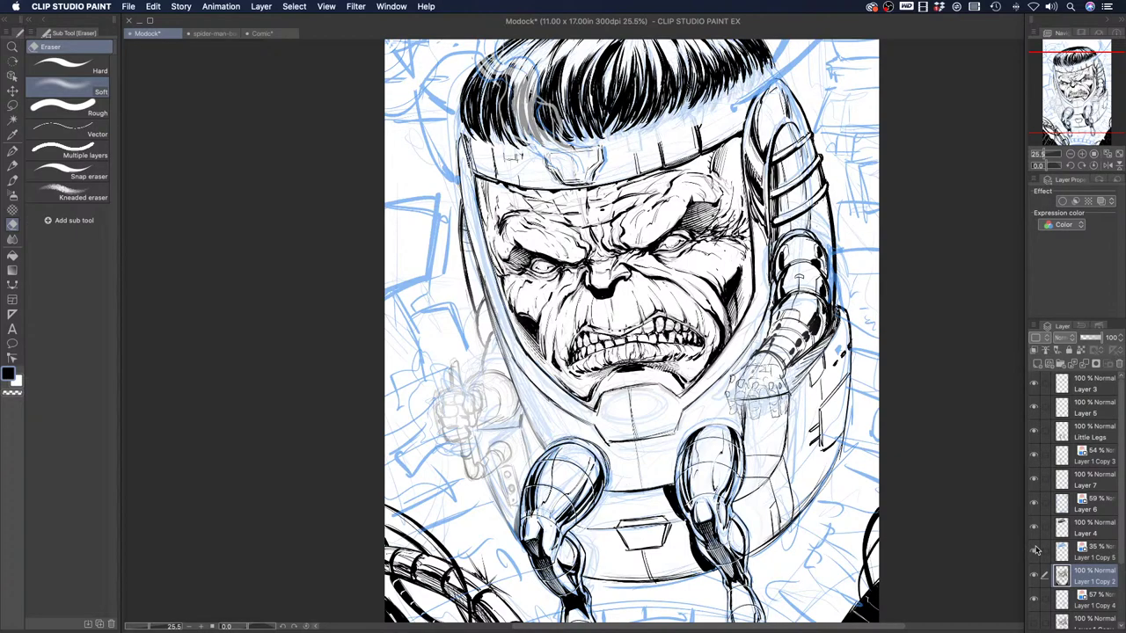
pyautogui.click(1035, 503)
pyautogui.click(1035, 504)
# Lower Layer 6 to 38% opacity, move it beneath Layer 1 Copy 4, and make Layer 1 Copy 2 active again
pyautogui.click(1091, 507)
pyautogui.moveTo(1093, 340); pyautogui.dragTo(1088, 340)
pyautogui.moveTo(1099, 511); pyautogui.dragTo(1090, 603)
pyautogui.click(1035, 556)
pyautogui.click(1035, 555)
pyautogui.click(1088, 554)
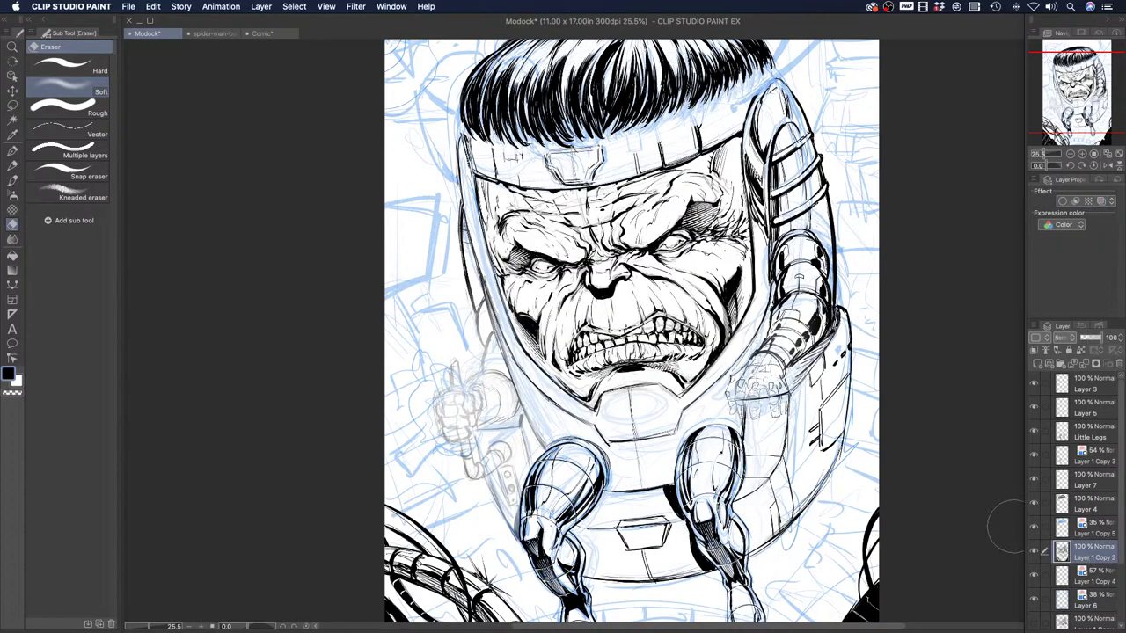
# Ink the curve behind the helmet edge and the curled fingers of the raised fist with the Real G-Pen
pyautogui.press('/')
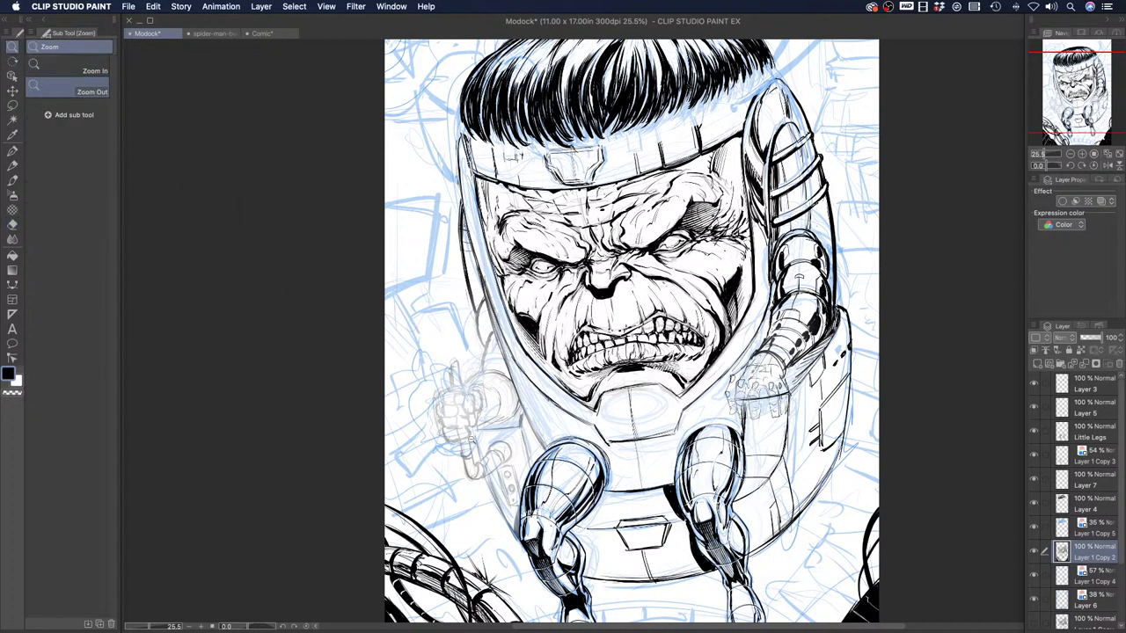
pyautogui.moveTo(470, 440); pyautogui.dragTo(510, 440)
pyautogui.moveTo(432, 391); pyautogui.dragTo(525, 405)
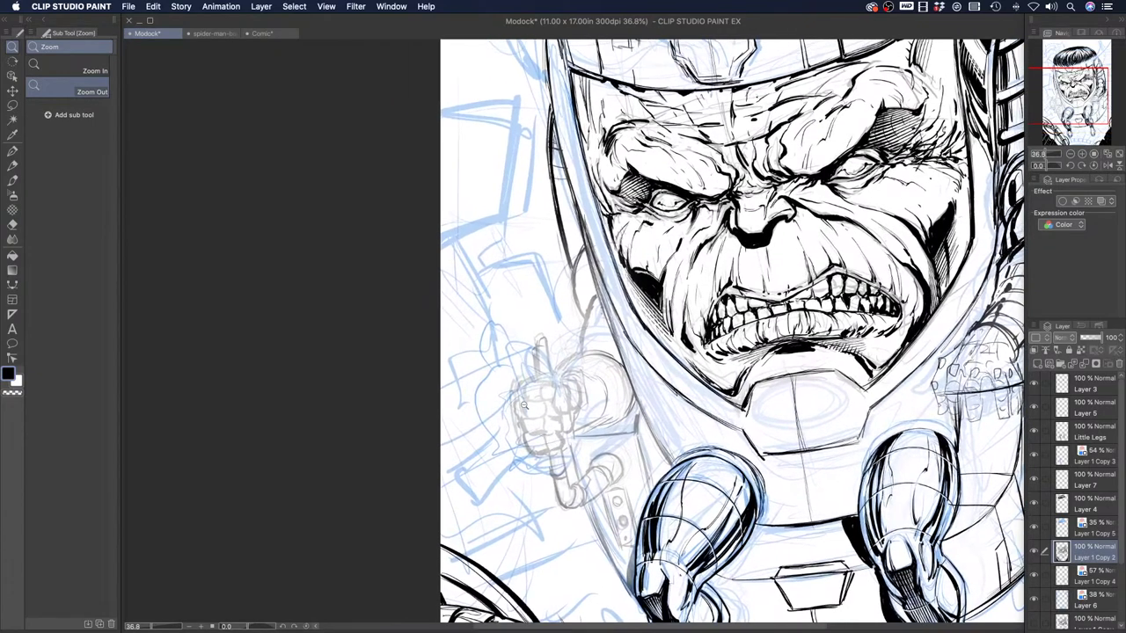
pyautogui.click(13, 152)
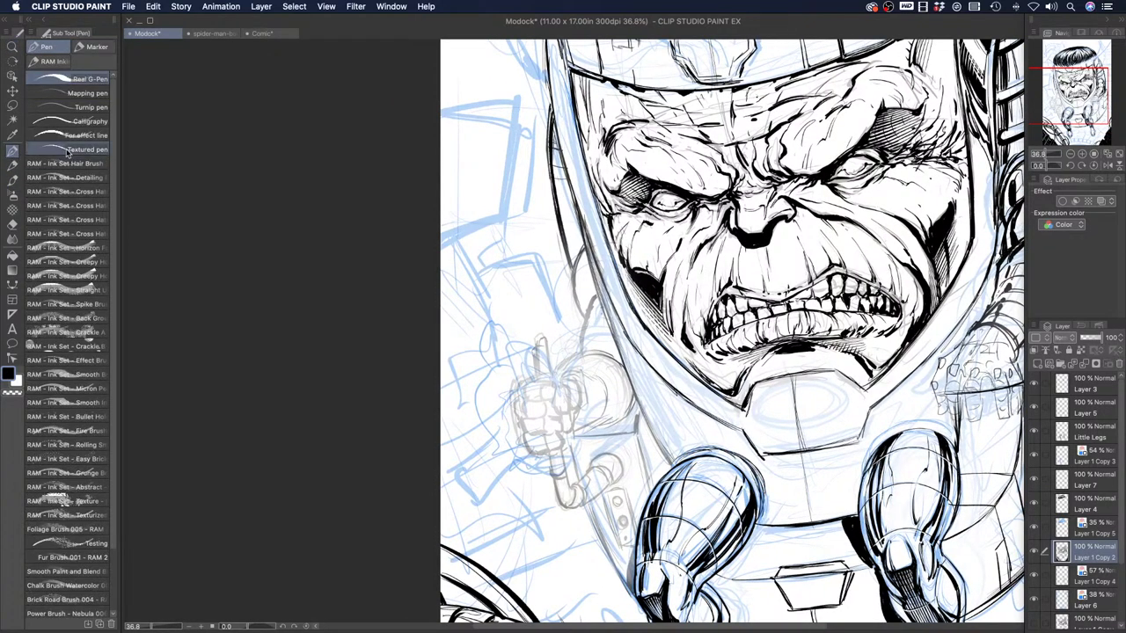
pyautogui.moveTo(583, 248)
pyautogui.mouseDown()
pyautogui.moveTo(572, 283)
pyautogui.moveTo(584, 337)
pyautogui.mouseUp()
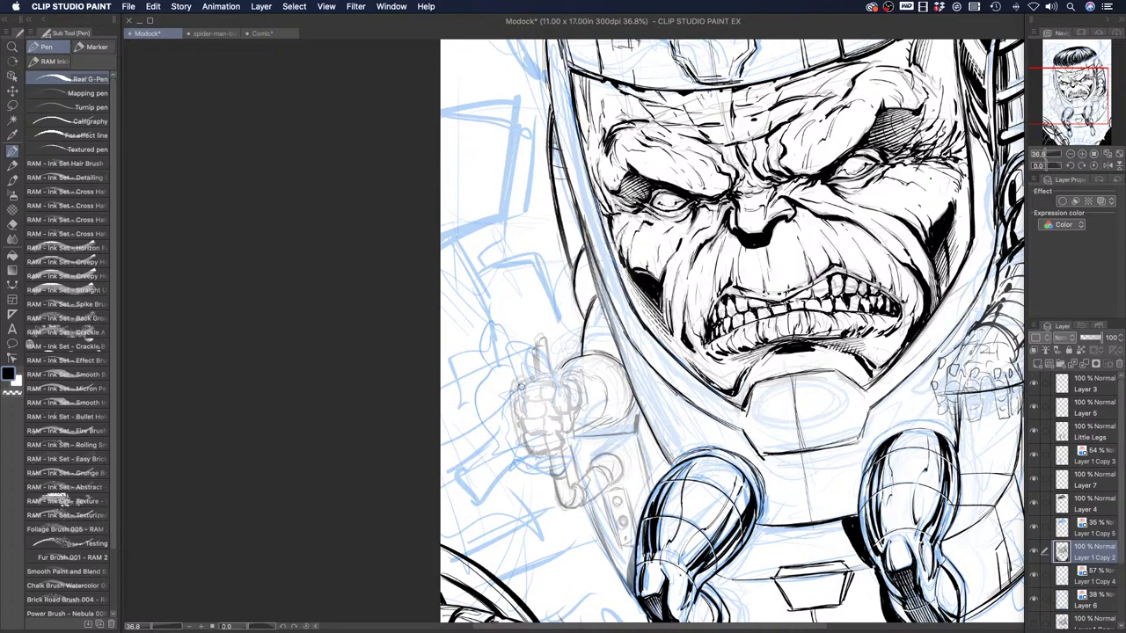
pyautogui.moveTo(520, 385)
pyautogui.mouseDown()
pyautogui.moveTo(547, 379)
pyautogui.moveTo(542, 397)
pyautogui.moveTo(556, 389)
pyautogui.moveTo(540, 409)
pyautogui.moveTo(538, 399)
pyautogui.moveTo(540, 414)
pyautogui.moveTo(551, 398)
pyautogui.moveTo(562, 419)
pyautogui.moveTo(551, 452)
pyautogui.mouseUp()
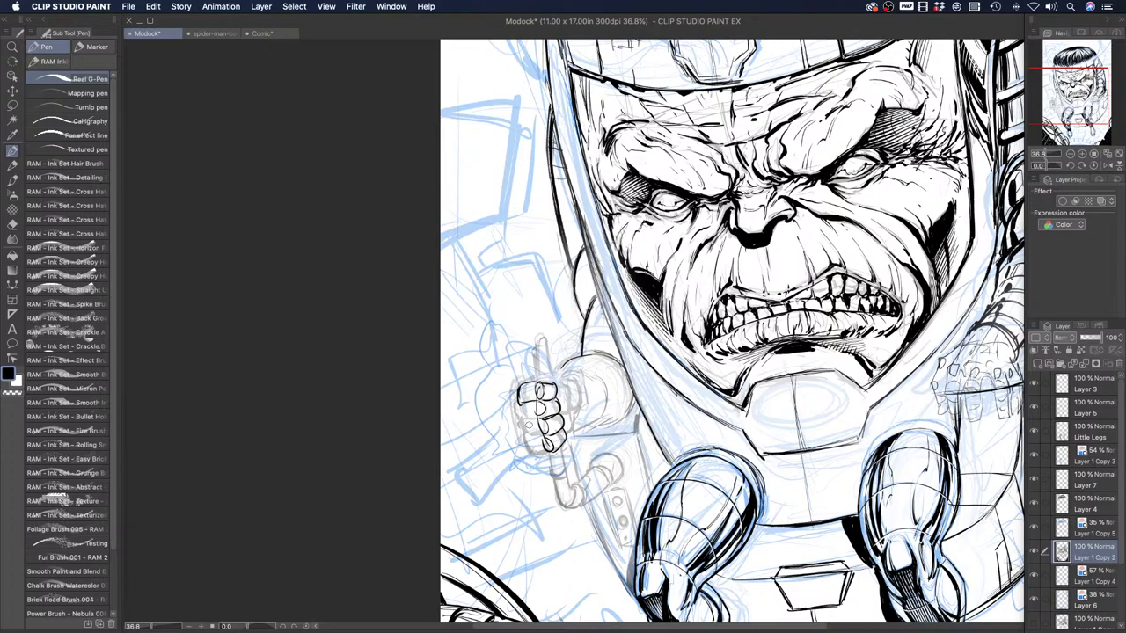
pyautogui.moveTo(538, 413)
pyautogui.mouseDown()
pyautogui.moveTo(518, 419)
pyautogui.moveTo(520, 433)
pyautogui.mouseUp()
pyautogui.moveTo(520, 428); pyautogui.dragTo(554, 459)
pyautogui.moveTo(557, 378)
pyautogui.mouseDown()
pyautogui.moveTo(574, 387)
pyautogui.moveTo(564, 409)
pyautogui.moveTo(574, 406)
pyautogui.moveTo(559, 411)
pyautogui.moveTo(571, 410)
pyautogui.moveTo(559, 406)
pyautogui.moveTo(563, 392)
pyautogui.mouseUp()
pyautogui.moveTo(558, 403); pyautogui.dragTo(569, 410)
pyautogui.moveTo(554, 385); pyautogui.dragTo(558, 394)
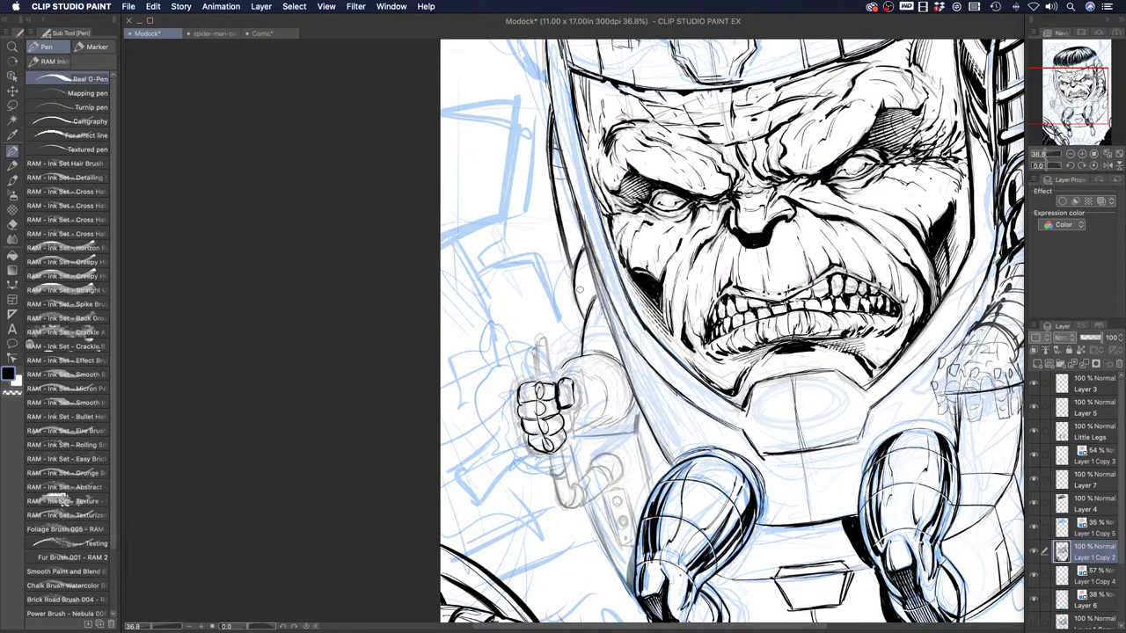
pyautogui.press('super+z')
pyautogui.press('super+z')
pyautogui.press('super+z')
# Ink the fist's thumb, clean its overlapping lines with transparent colour, and outline the round cuff behind the hand
pyautogui.moveTo(547, 411)
pyautogui.mouseDown()
pyautogui.moveTo(565, 400)
pyautogui.moveTo(567, 380)
pyautogui.moveTo(573, 440)
pyautogui.mouseUp()
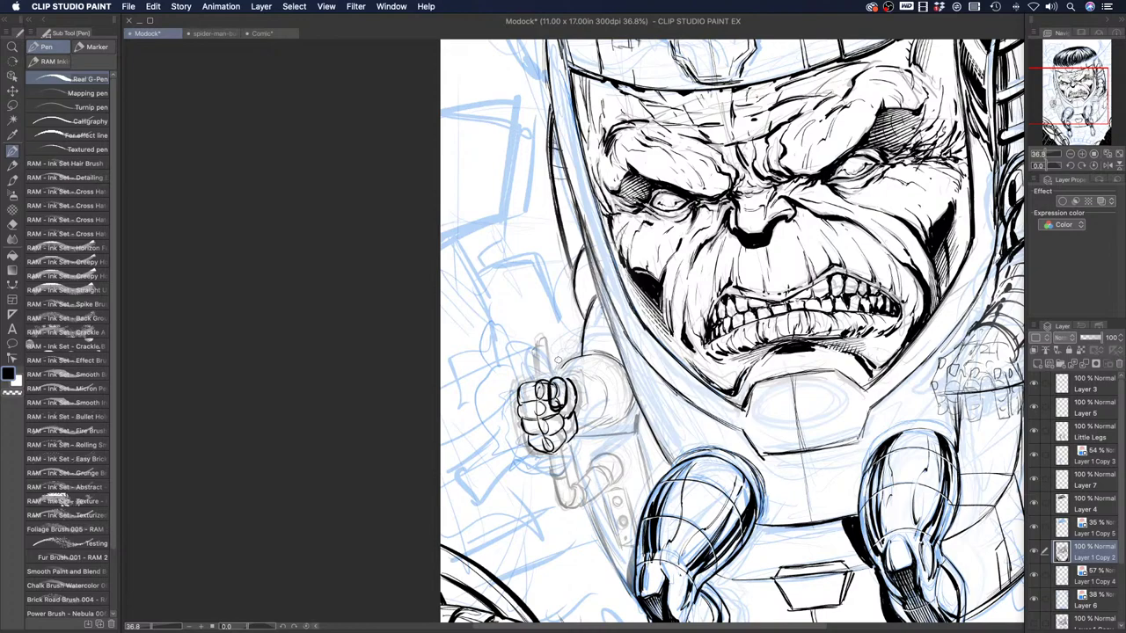
pyautogui.click(13, 392)
pyautogui.moveTo(563, 387)
pyautogui.mouseDown()
pyautogui.moveTo(559, 405)
pyautogui.moveTo(554, 380)
pyautogui.mouseUp()
pyautogui.press('c')
pyautogui.moveTo(568, 382); pyautogui.dragTo(567, 440)
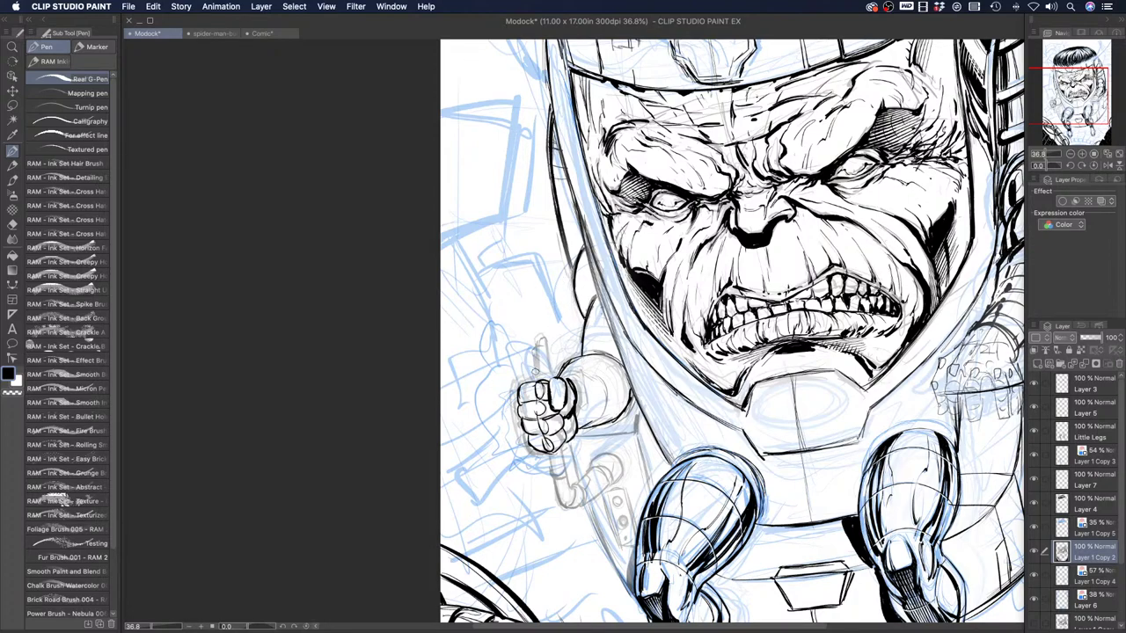
# Ink the control stick gripped by the fist, from the shaft above the fingers down to its round socket
pyautogui.moveTo(547, 456); pyautogui.dragTo(557, 500)
pyautogui.moveTo(560, 450)
pyautogui.mouseDown()
pyautogui.moveTo(572, 506)
pyautogui.moveTo(562, 503)
pyautogui.moveTo(580, 481)
pyautogui.moveTo(574, 507)
pyautogui.moveTo(610, 466)
pyautogui.mouseUp()
pyautogui.moveTo(607, 474)
pyautogui.mouseDown()
pyautogui.moveTo(610, 489)
pyautogui.moveTo(592, 460)
pyautogui.moveTo(622, 456)
pyautogui.moveTo(609, 485)
pyautogui.mouseUp()
pyautogui.moveTo(621, 477)
pyautogui.mouseDown()
pyautogui.moveTo(590, 500)
pyautogui.moveTo(609, 463)
pyautogui.moveTo(607, 482)
pyautogui.mouseUp()
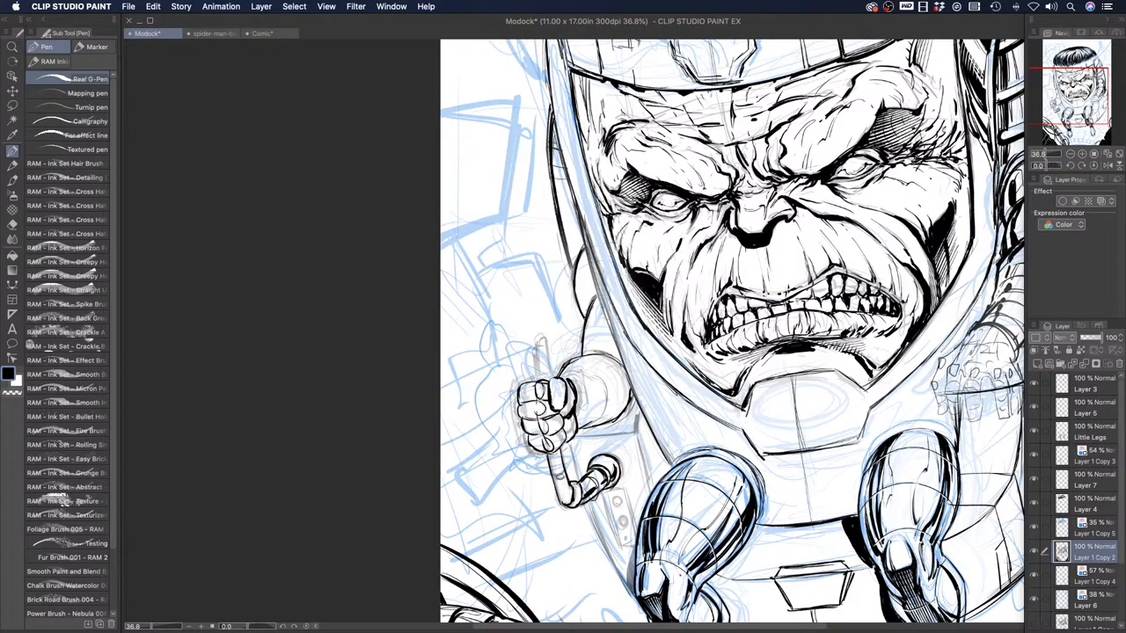
pyautogui.moveTo(556, 474)
pyautogui.mouseDown()
pyautogui.moveTo(566, 490)
pyautogui.moveTo(545, 452)
pyautogui.mouseUp()
pyautogui.moveTo(562, 461); pyautogui.dragTo(550, 446)
pyautogui.moveTo(531, 385)
pyautogui.mouseDown()
pyautogui.moveTo(533, 346)
pyautogui.moveTo(544, 375)
pyautogui.moveTo(532, 377)
pyautogui.moveTo(543, 368)
pyautogui.moveTo(575, 438)
pyautogui.moveTo(553, 421)
pyautogui.moveTo(603, 422)
pyautogui.moveTo(628, 394)
pyautogui.mouseUp()
# Ink curved bands around the forearm behind the fist and add black shadows where the arm meets the helmet
pyautogui.moveTo(563, 376)
pyautogui.mouseDown()
pyautogui.moveTo(582, 335)
pyautogui.moveTo(411, 270)
pyautogui.mouseUp()
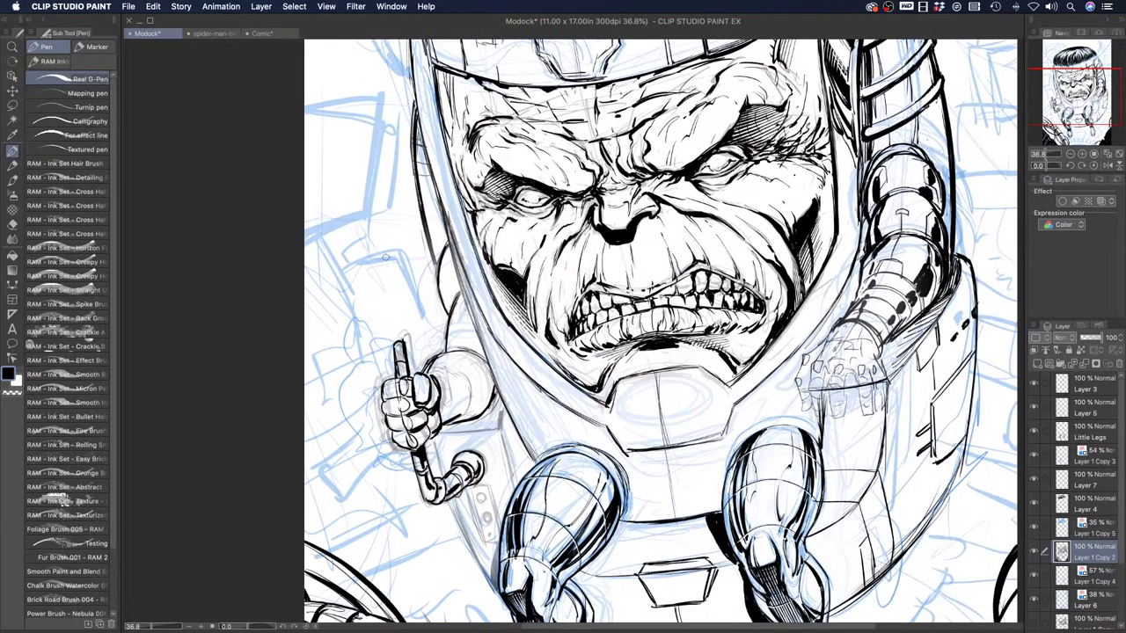
pyautogui.moveTo(437, 387)
pyautogui.mouseDown()
pyautogui.moveTo(447, 420)
pyautogui.moveTo(462, 413)
pyautogui.mouseUp()
pyautogui.moveTo(430, 370)
pyautogui.mouseDown()
pyautogui.moveTo(465, 373)
pyautogui.moveTo(473, 420)
pyautogui.mouseUp()
pyautogui.moveTo(431, 369)
pyautogui.mouseDown()
pyautogui.moveTo(447, 363)
pyautogui.moveTo(474, 418)
pyautogui.mouseUp()
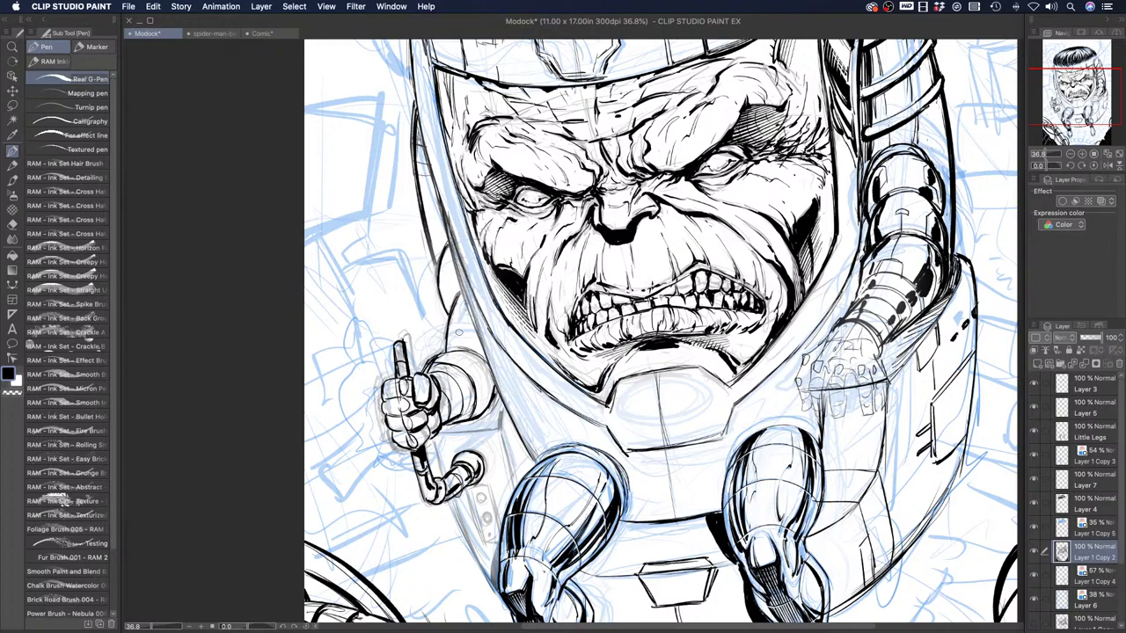
pyautogui.moveTo(467, 316)
pyautogui.mouseDown()
pyautogui.moveTo(470, 350)
pyautogui.moveTo(484, 356)
pyautogui.mouseUp()
pyautogui.moveTo(470, 316); pyautogui.dragTo(461, 350)
pyautogui.moveTo(471, 364)
pyautogui.mouseDown()
pyautogui.moveTo(483, 399)
pyautogui.moveTo(489, 389)
pyautogui.moveTo(482, 410)
pyautogui.moveTo(482, 369)
pyautogui.mouseUp()
pyautogui.moveTo(479, 350); pyautogui.dragTo(488, 370)
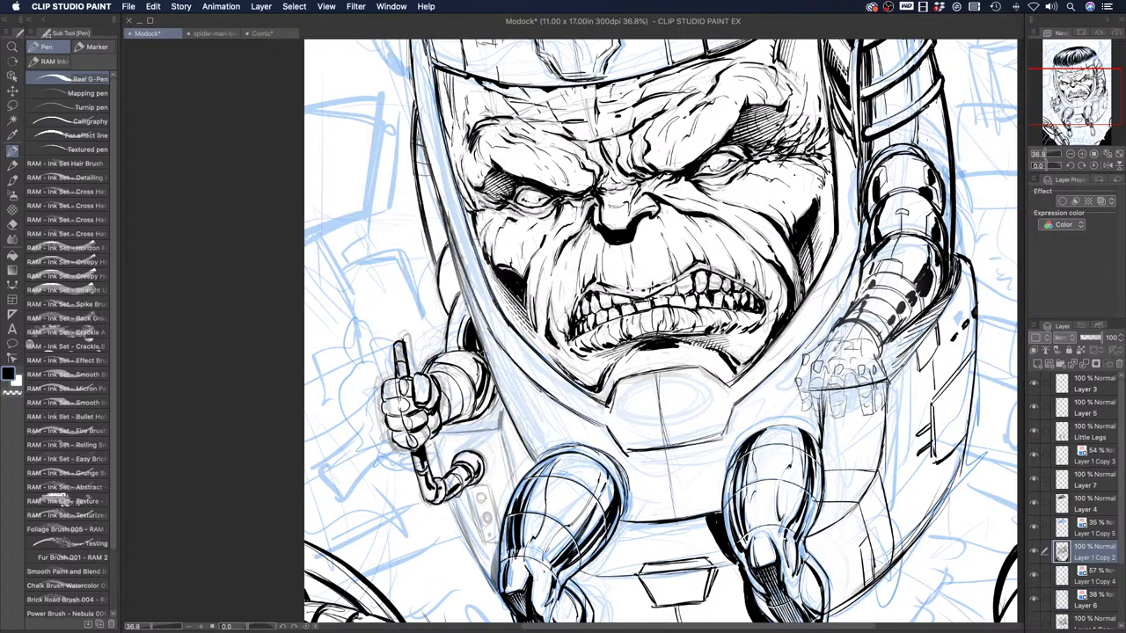
# Ink segment lines and small shadows on the upper arm beside the helmet and refine the forearm details
pyautogui.moveTo(453, 281); pyautogui.dragTo(457, 306)
pyautogui.moveTo(461, 297)
pyautogui.mouseDown()
pyautogui.moveTo(450, 317)
pyautogui.moveTo(459, 304)
pyautogui.mouseUp()
pyautogui.moveTo(454, 311); pyautogui.dragTo(456, 323)
pyautogui.moveTo(461, 313); pyautogui.dragTo(454, 335)
pyautogui.moveTo(464, 305)
pyautogui.mouseDown()
pyautogui.moveTo(453, 331)
pyautogui.moveTo(457, 322)
pyautogui.mouseUp()
pyautogui.moveTo(459, 281); pyautogui.dragTo(455, 293)
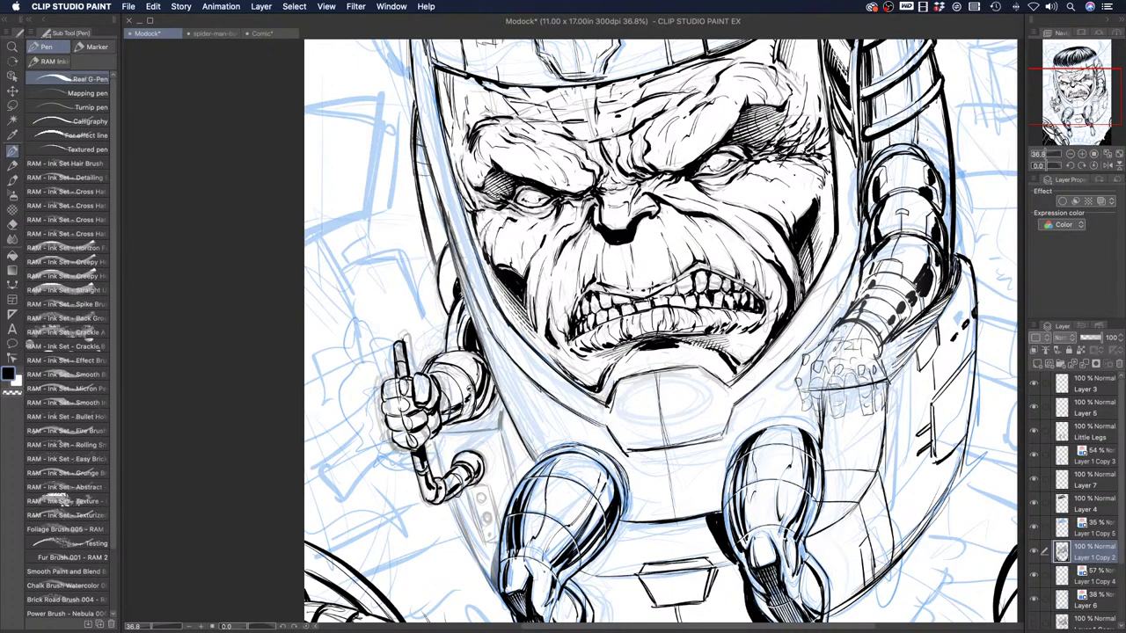
pyautogui.moveTo(459, 395)
pyautogui.mouseDown()
pyautogui.moveTo(444, 405)
pyautogui.moveTo(459, 395)
pyautogui.mouseUp()
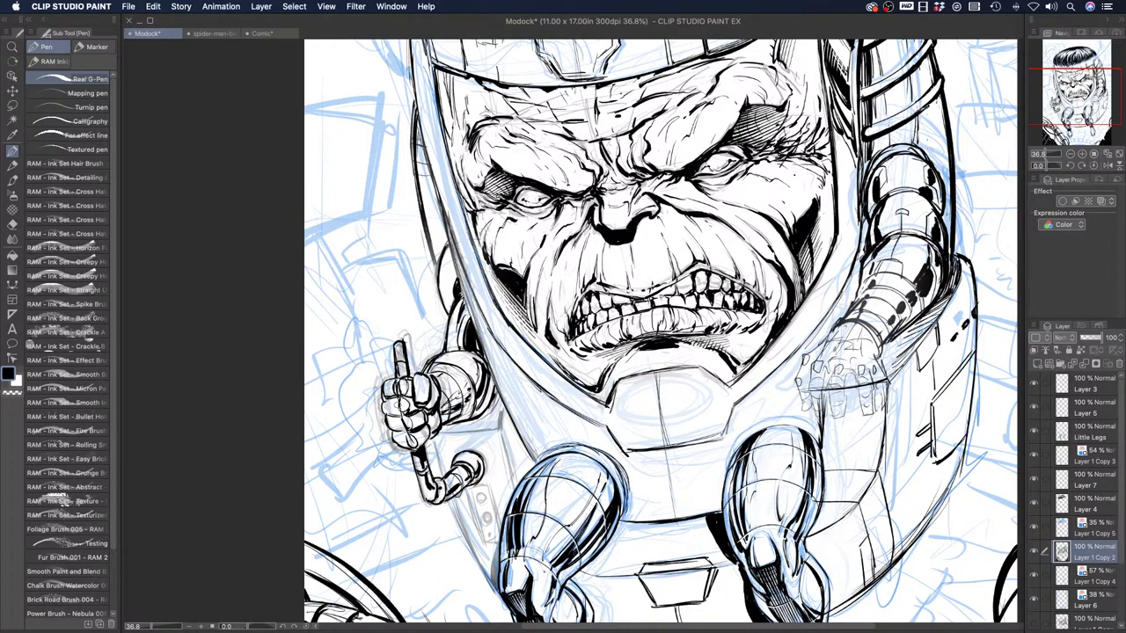
# Sketch a block construction of curled fingers below the fist and erase it with transparent colour
pyautogui.moveTo(340, 512)
pyautogui.mouseDown()
pyautogui.moveTo(344, 529)
pyautogui.moveTo(349, 501)
pyautogui.moveTo(369, 488)
pyautogui.moveTo(362, 521)
pyautogui.moveTo(380, 517)
pyautogui.moveTo(400, 488)
pyautogui.moveTo(404, 509)
pyautogui.mouseUp()
pyautogui.moveTo(403, 509); pyautogui.dragTo(347, 527)
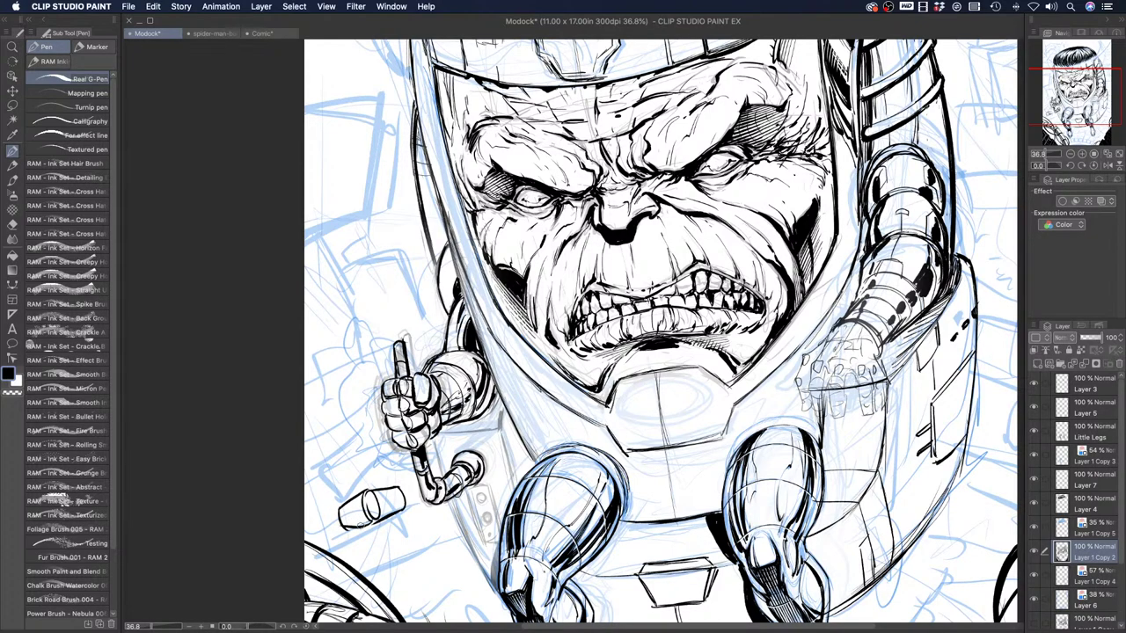
pyautogui.moveTo(365, 459)
pyautogui.mouseDown()
pyautogui.moveTo(392, 545)
pyautogui.moveTo(410, 527)
pyautogui.moveTo(401, 515)
pyautogui.moveTo(410, 562)
pyautogui.moveTo(426, 536)
pyautogui.moveTo(405, 524)
pyautogui.moveTo(383, 553)
pyautogui.moveTo(380, 564)
pyautogui.moveTo(408, 566)
pyautogui.mouseUp()
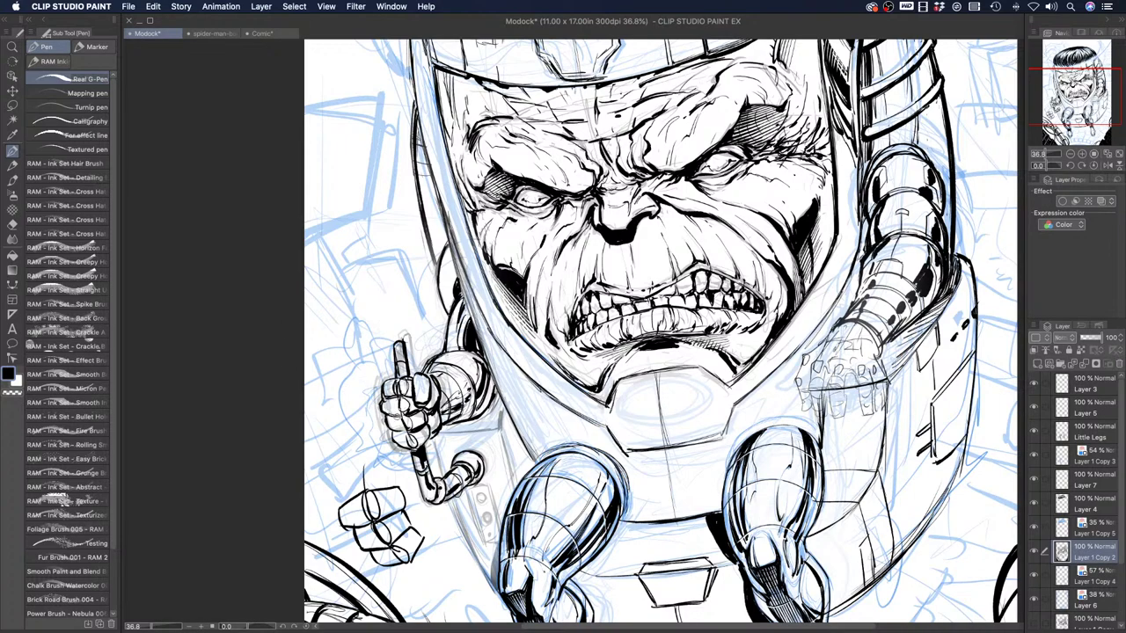
pyautogui.press('c')
pyautogui.moveTo(360, 527)
pyautogui.mouseDown()
pyautogui.moveTo(387, 567)
pyautogui.moveTo(342, 526)
pyautogui.moveTo(365, 492)
pyautogui.moveTo(408, 556)
pyautogui.moveTo(412, 526)
pyautogui.moveTo(415, 538)
pyautogui.moveTo(369, 495)
pyautogui.mouseUp()
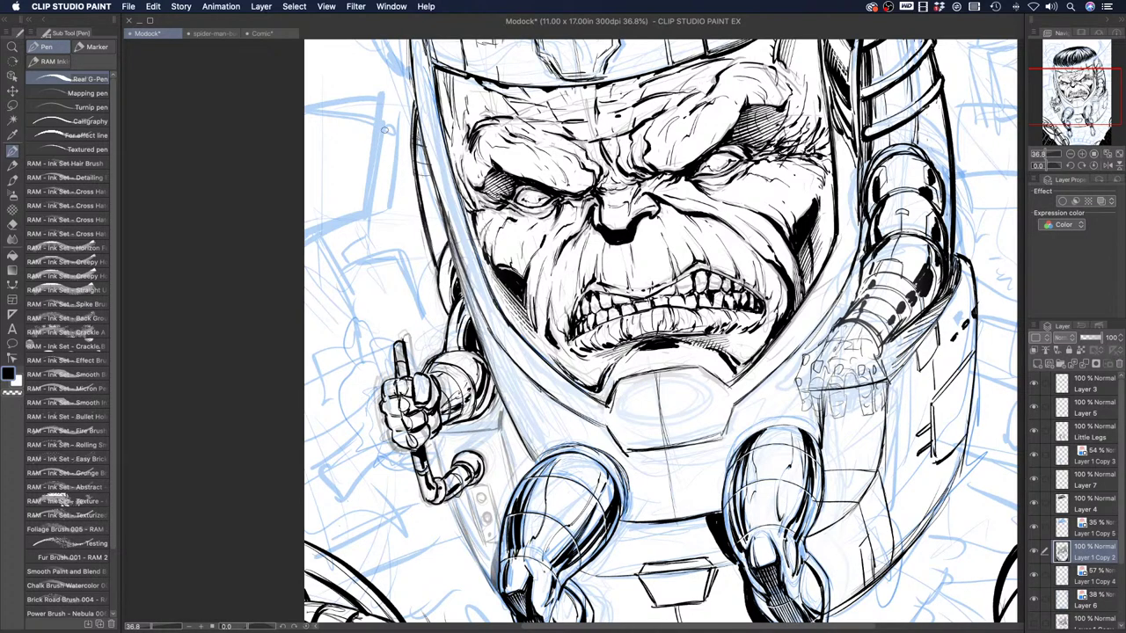
# Ink the body panel edge below the forearm and strengthen the helmet's edge above the raised fist
pyautogui.click(12, 47)
pyautogui.click(394, 216)
pyautogui.moveTo(374, 230)
pyautogui.mouseDown()
pyautogui.moveTo(364, 191)
pyautogui.moveTo(376, 238)
pyautogui.mouseUp()
pyautogui.moveTo(391, 277); pyautogui.dragTo(400, 277)
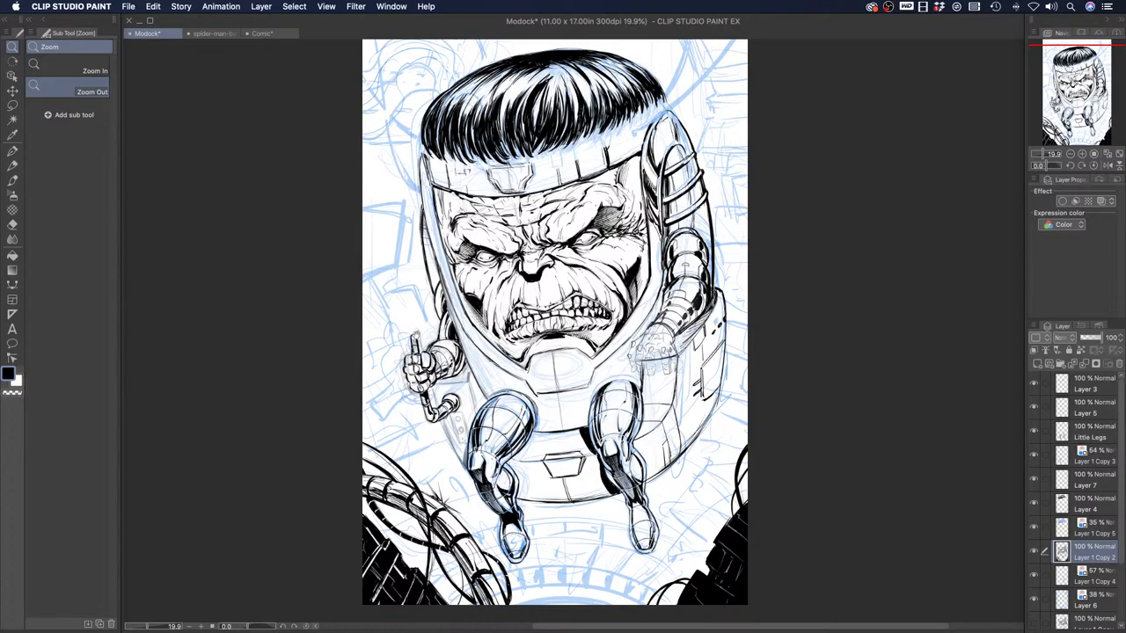
pyautogui.moveTo(429, 336); pyautogui.dragTo(437, 332)
pyautogui.moveTo(439, 376); pyautogui.dragTo(466, 376)
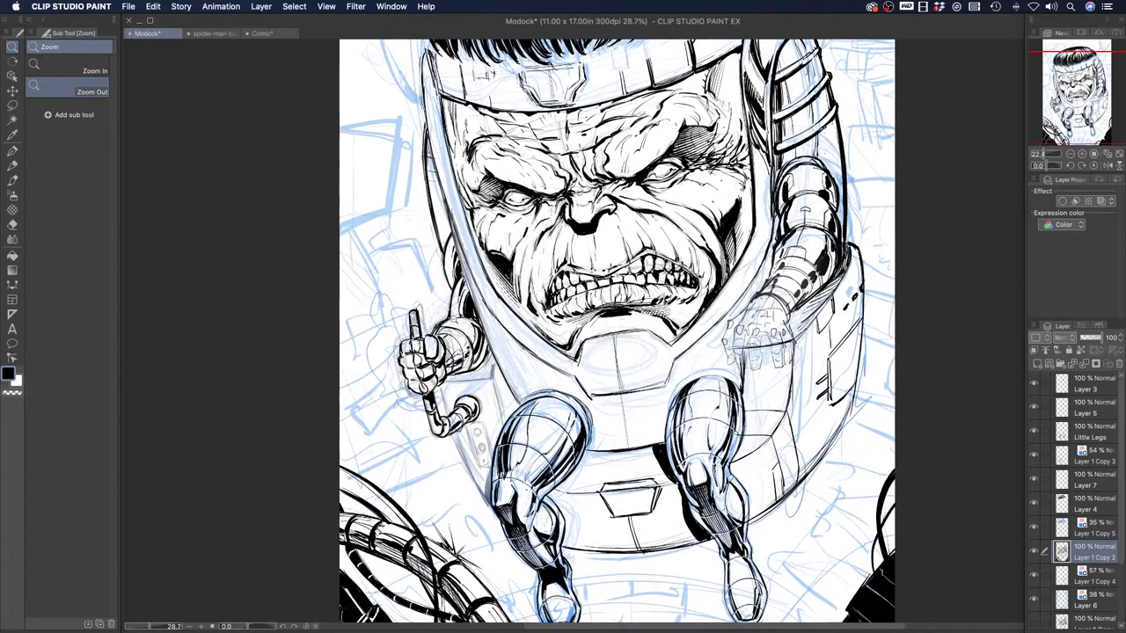
pyautogui.click(12, 149)
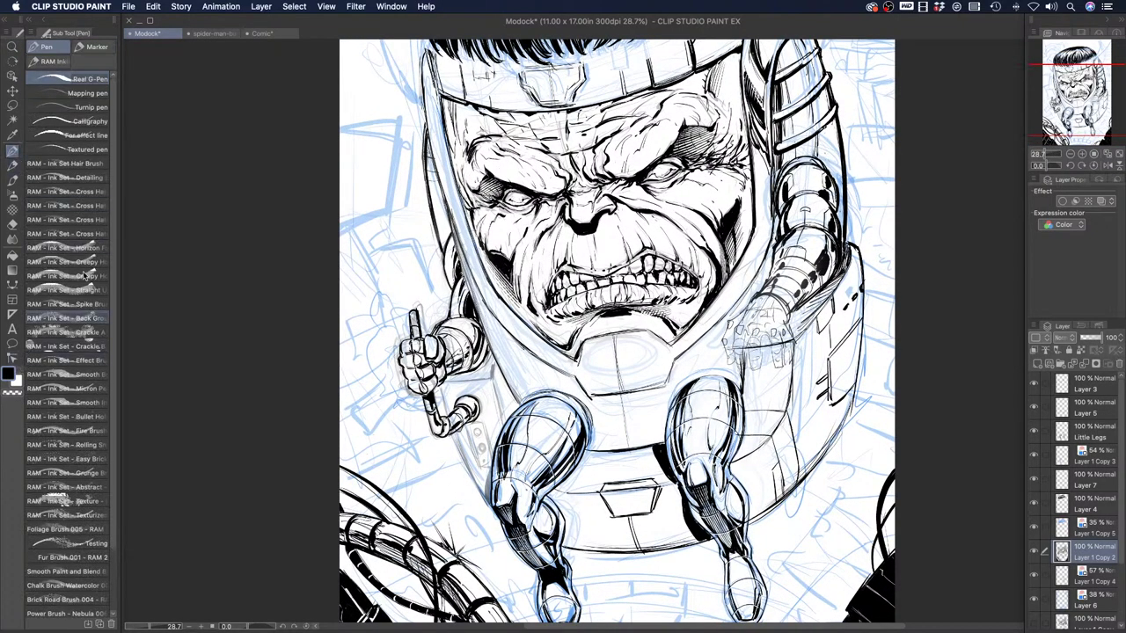
pyautogui.moveTo(491, 374); pyautogui.dragTo(454, 379)
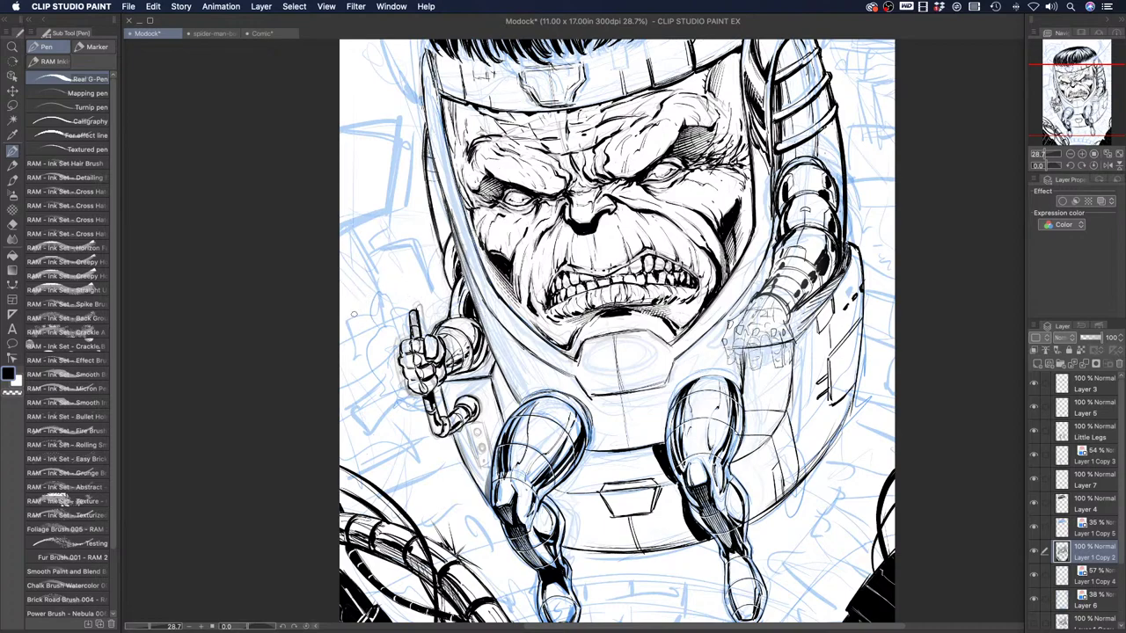
pyautogui.moveTo(443, 256); pyautogui.dragTo(451, 295)
pyautogui.moveTo(456, 183); pyautogui.dragTo(471, 225)
# Ink the headband's end seam and its upper edge beneath the fringe with the Real G-Pen
pyautogui.moveTo(377, 204); pyautogui.dragTo(365, 377)
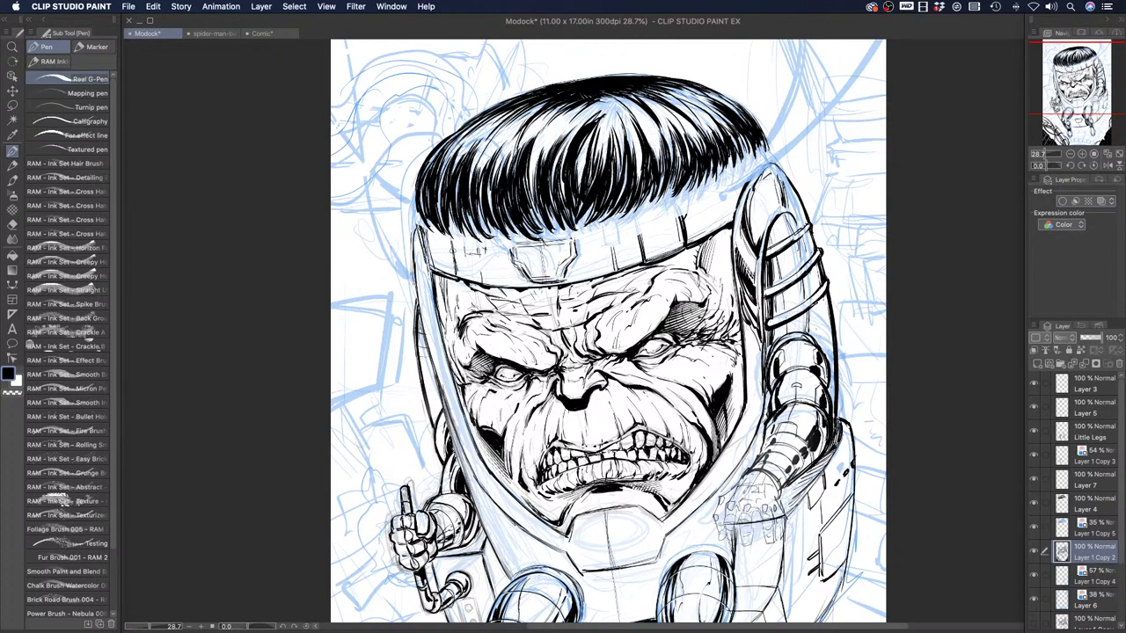
pyautogui.moveTo(452, 239); pyautogui.dragTo(460, 277)
pyautogui.moveTo(425, 224); pyautogui.dragTo(455, 237)
pyautogui.moveTo(635, 218)
pyautogui.mouseDown()
pyautogui.moveTo(640, 238)
pyautogui.moveTo(642, 208)
pyautogui.moveTo(658, 203)
pyautogui.moveTo(684, 227)
pyautogui.moveTo(619, 219)
pyautogui.moveTo(569, 230)
pyautogui.mouseUp()
pyautogui.moveTo(677, 199)
pyautogui.mouseDown()
pyautogui.moveTo(752, 154)
pyautogui.moveTo(770, 162)
pyautogui.moveTo(746, 181)
pyautogui.moveTo(763, 165)
pyautogui.mouseUp()
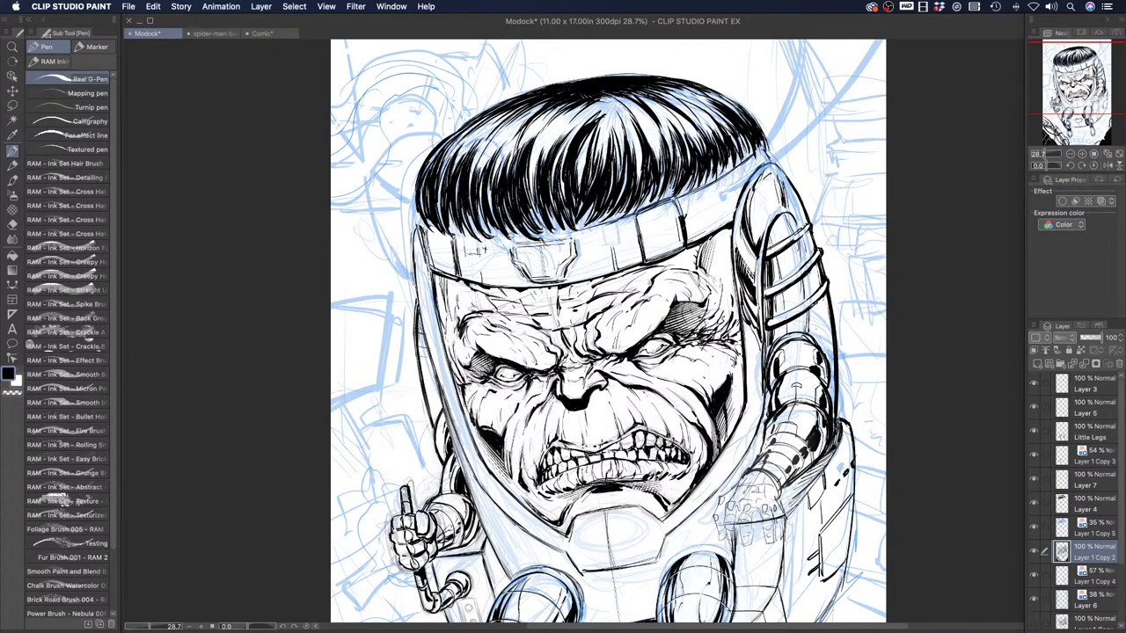
pyautogui.moveTo(511, 239); pyautogui.dragTo(450, 231)
# Strengthen the hair's outer edge and add black strands across the fringe and crown
pyautogui.moveTo(413, 181); pyautogui.dragTo(411, 230)
pyautogui.moveTo(527, 204)
pyautogui.mouseDown()
pyautogui.moveTo(567, 238)
pyautogui.moveTo(545, 225)
pyautogui.mouseUp()
pyautogui.moveTo(551, 229); pyautogui.dragTo(561, 236)
pyautogui.moveTo(526, 186); pyautogui.dragTo(545, 221)
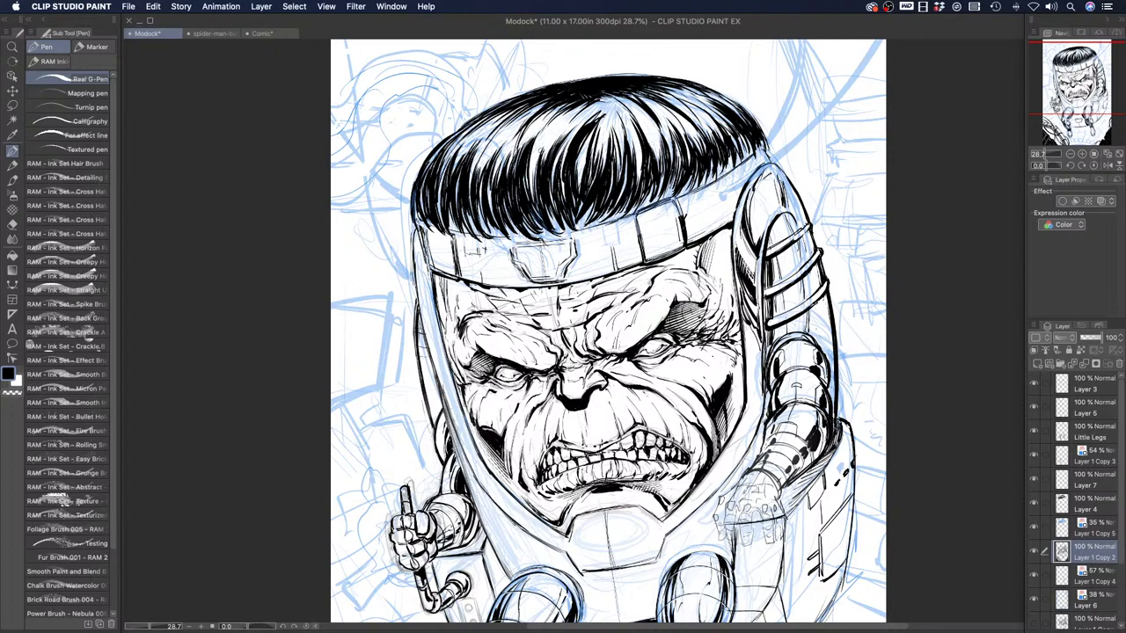
pyautogui.moveTo(587, 132); pyautogui.dragTo(580, 181)
pyautogui.moveTo(718, 160)
pyautogui.mouseDown()
pyautogui.moveTo(712, 182)
pyautogui.moveTo(731, 174)
pyautogui.mouseUp()
pyautogui.moveTo(736, 132)
pyautogui.mouseDown()
pyautogui.moveTo(739, 162)
pyautogui.moveTo(747, 135)
pyautogui.mouseUp()
pyautogui.moveTo(490, 188)
pyautogui.mouseDown()
pyautogui.moveTo(497, 219)
pyautogui.moveTo(468, 218)
pyautogui.moveTo(484, 235)
pyautogui.moveTo(456, 230)
pyautogui.mouseUp()
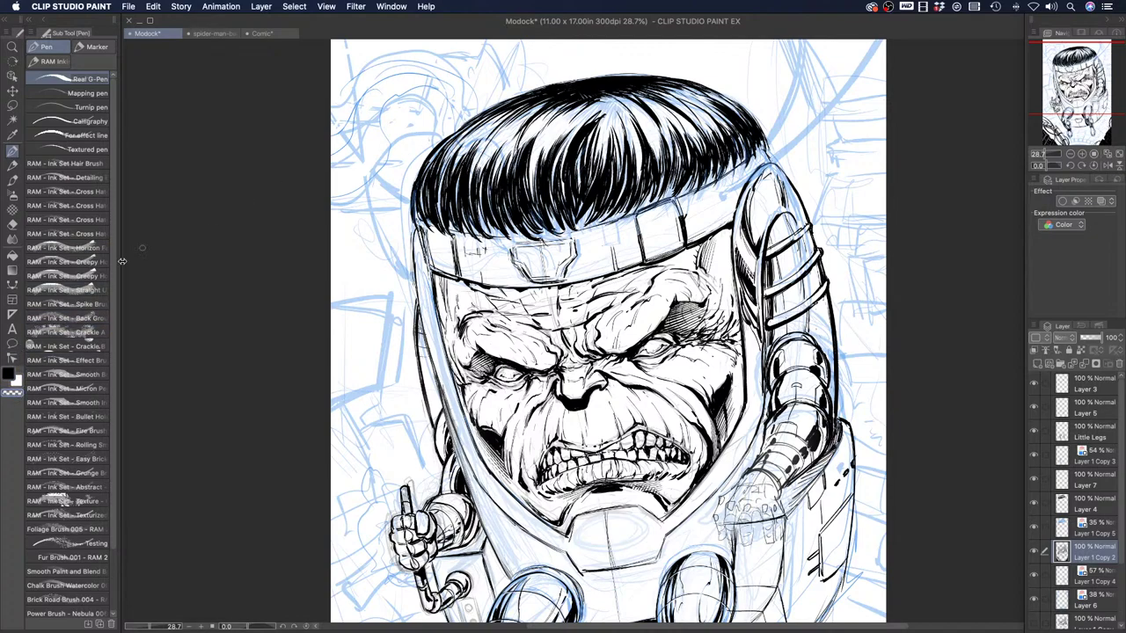
# Review the whole Modock page with Layer 1 Copy 2 hidden and shown again, and save the file
pyautogui.click(1034, 552)
pyautogui.click(1034, 552)
pyautogui.click(12, 46)
pyautogui.moveTo(443, 254); pyautogui.dragTo(369, 256)
pyautogui.moveTo(401, 334); pyautogui.dragTo(397, 311)
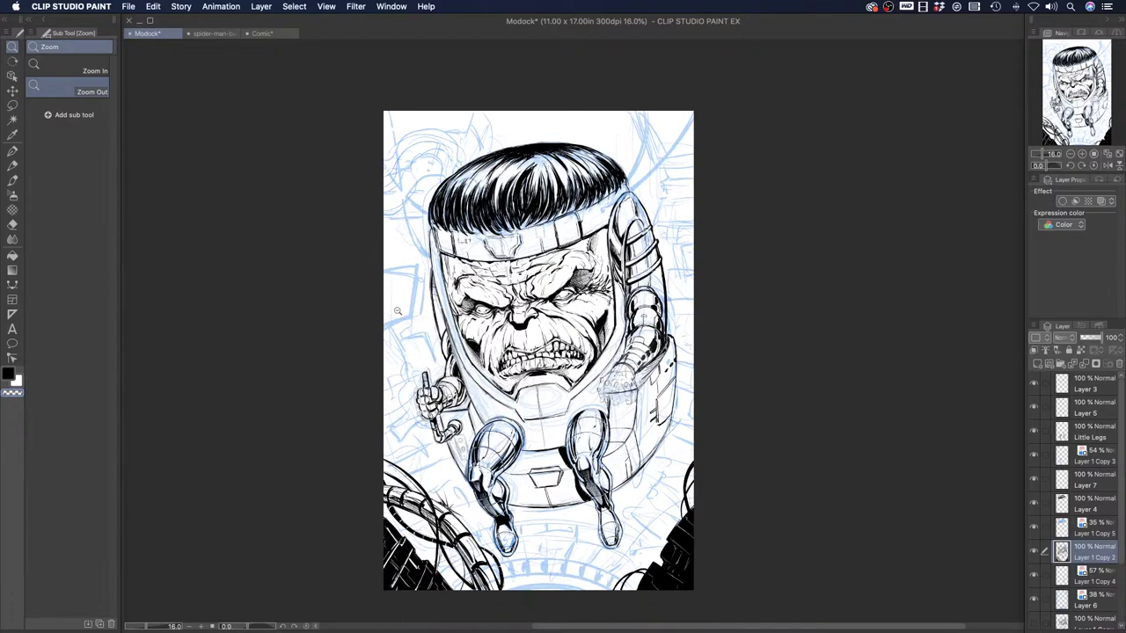
pyautogui.moveTo(427, 460); pyautogui.dragTo(428, 433)
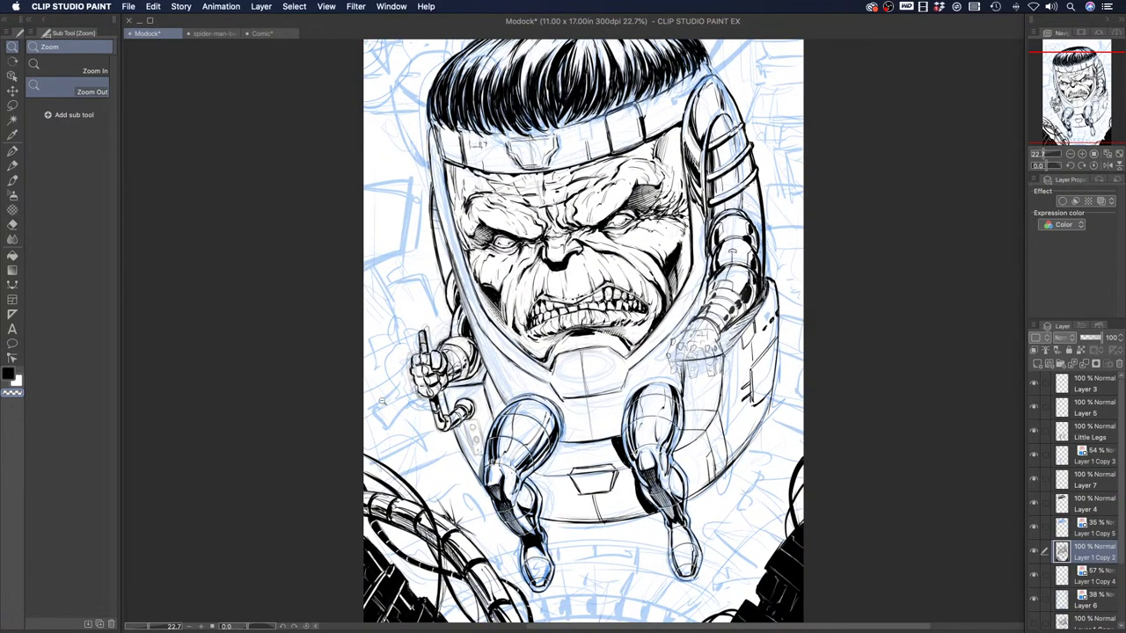
pyautogui.moveTo(408, 454)
pyautogui.mouseDown()
pyautogui.moveTo(408, 479)
pyautogui.moveTo(389, 453)
pyautogui.mouseUp()
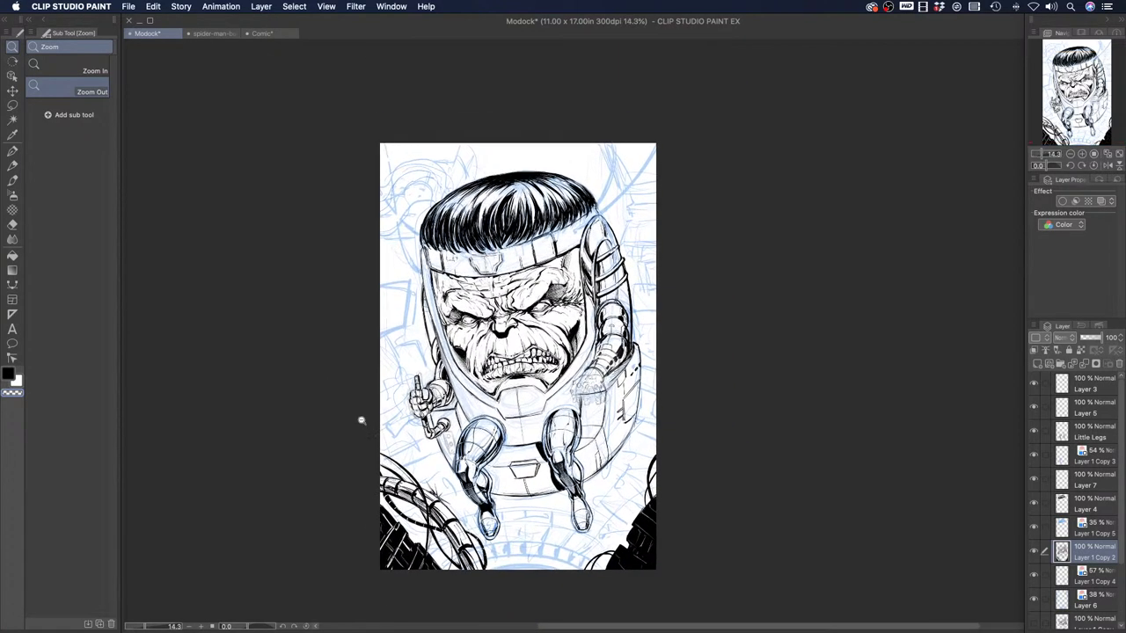
pyautogui.click(476, 215)
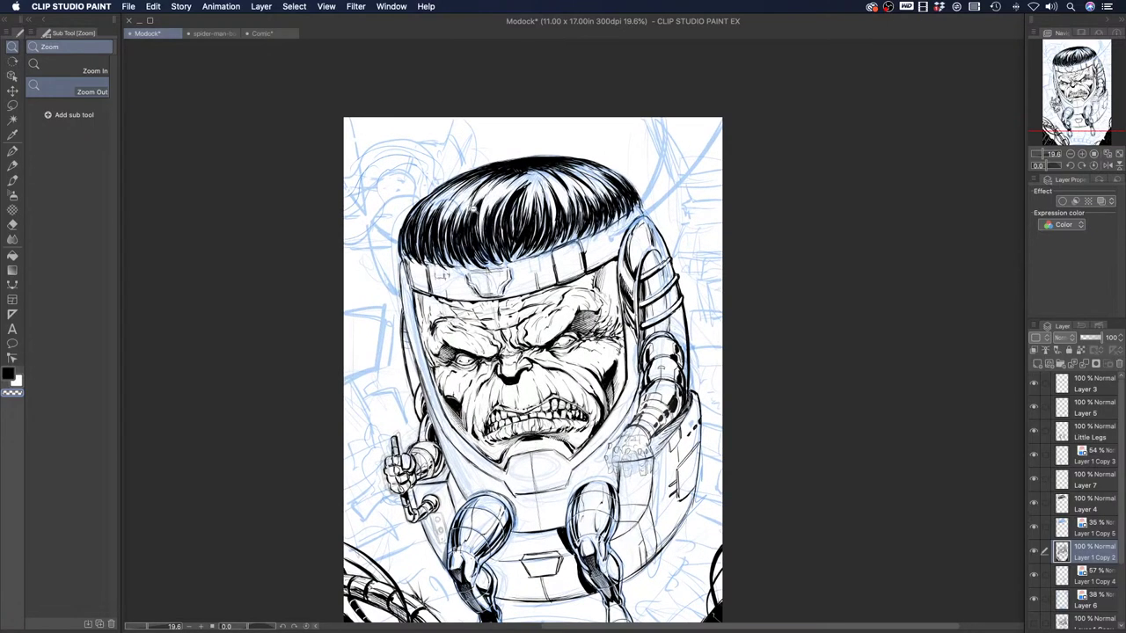
pyautogui.moveTo(395, 275)
pyautogui.mouseDown()
pyautogui.moveTo(384, 331)
pyautogui.moveTo(394, 274)
pyautogui.mouseUp()
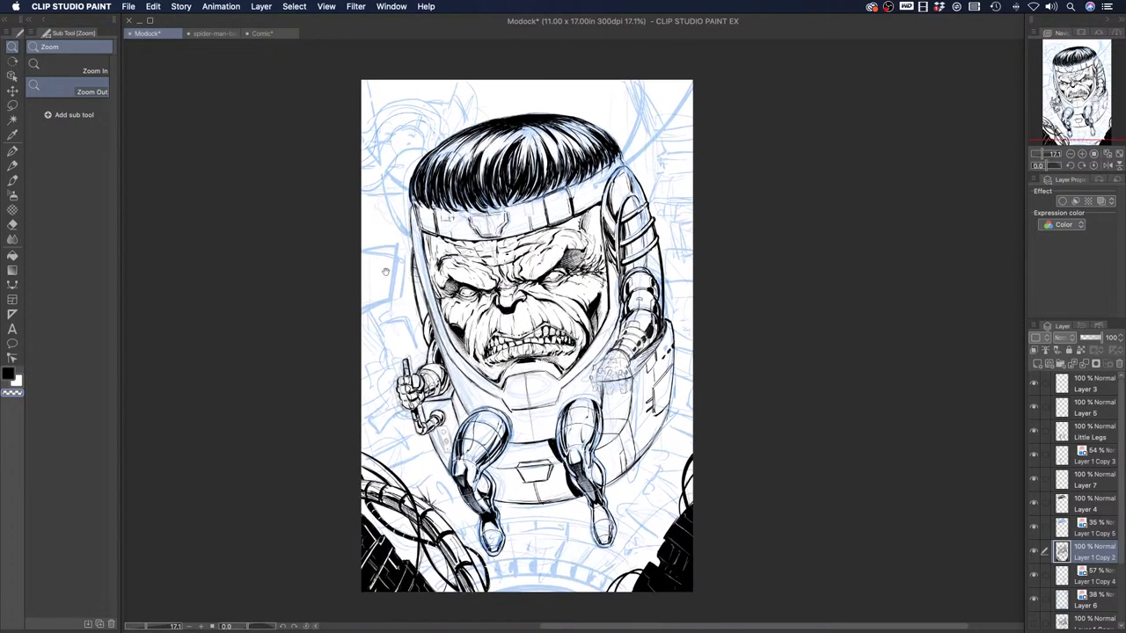
pyautogui.press('super+s')
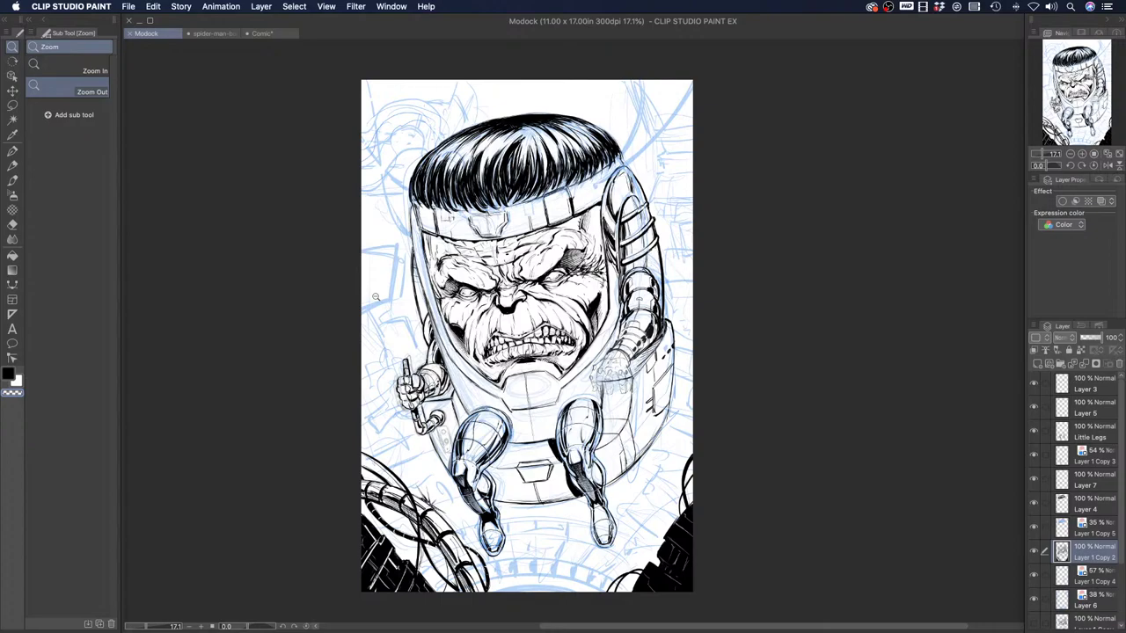
# Switch to spider-man-background-practice.psd and compare the page with Spidey Inks, the Inserted Image sketch and Layer 11 hidden and shown
pyautogui.click(263, 33)
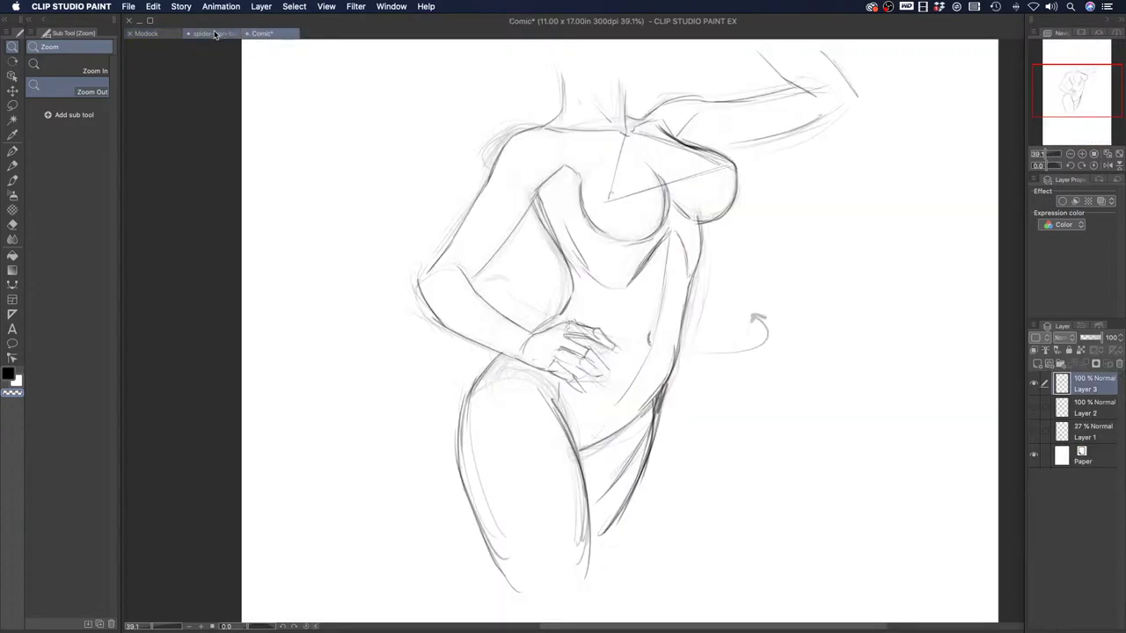
pyautogui.click(215, 34)
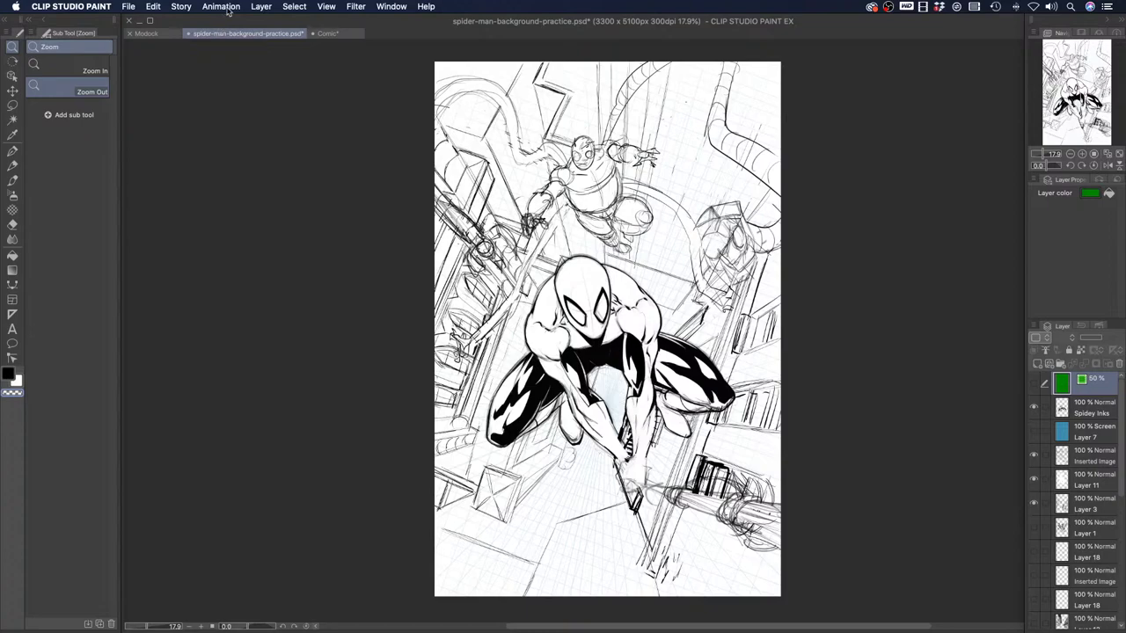
pyautogui.click(1035, 408)
pyautogui.click(1034, 408)
pyautogui.moveTo(1034, 408); pyautogui.dragTo(1033, 476)
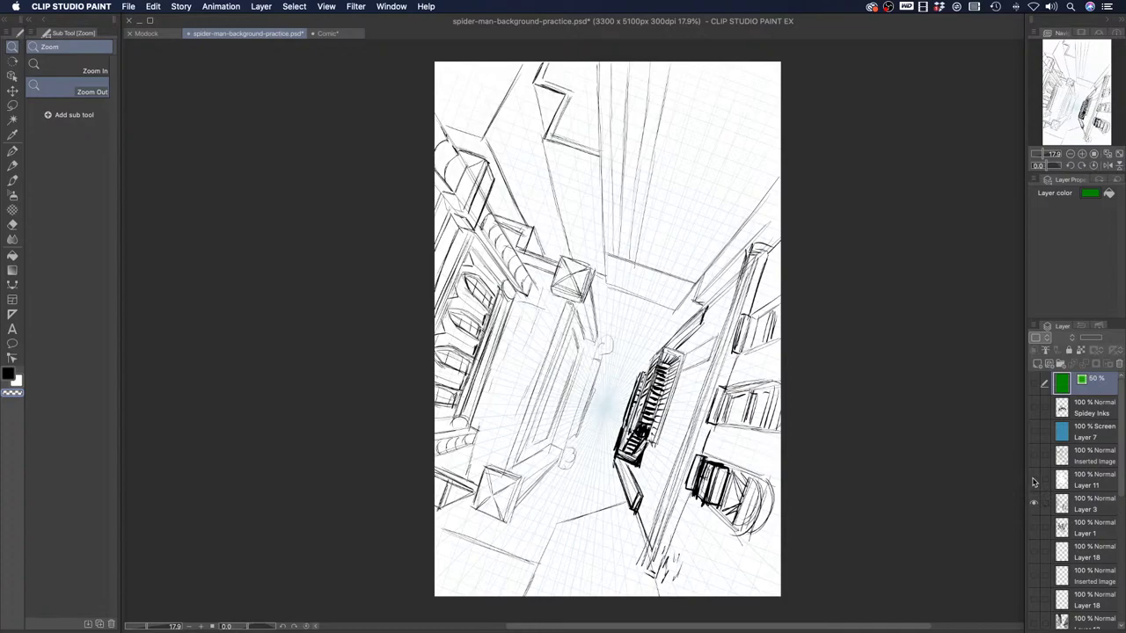
pyautogui.click(1033, 478)
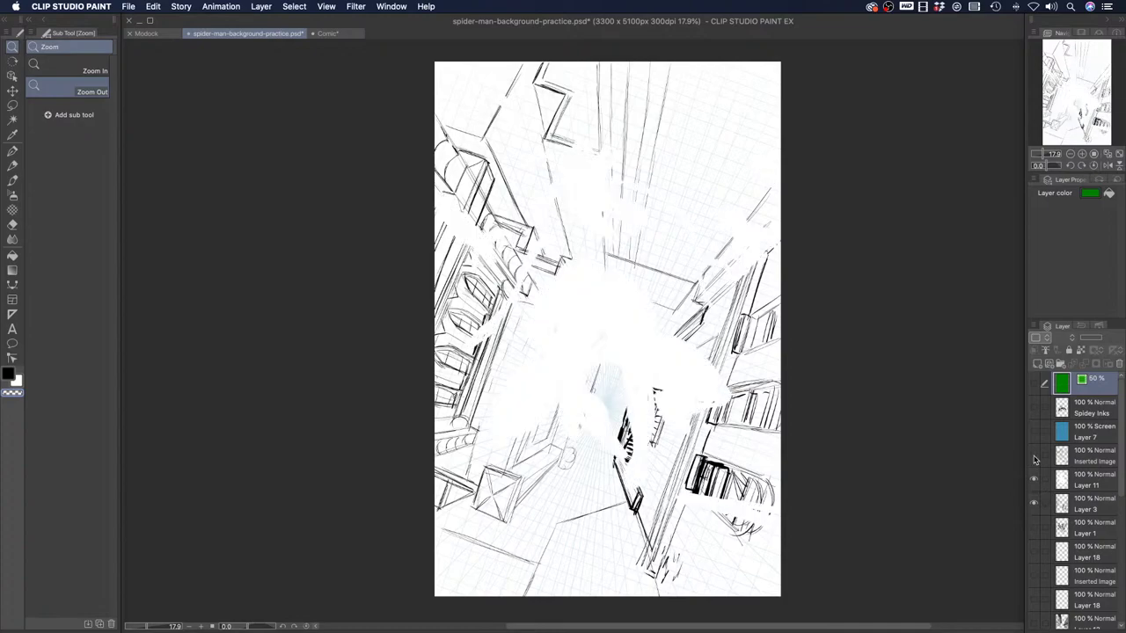
pyautogui.click(1034, 457)
pyautogui.click(1034, 408)
pyautogui.click(1034, 408)
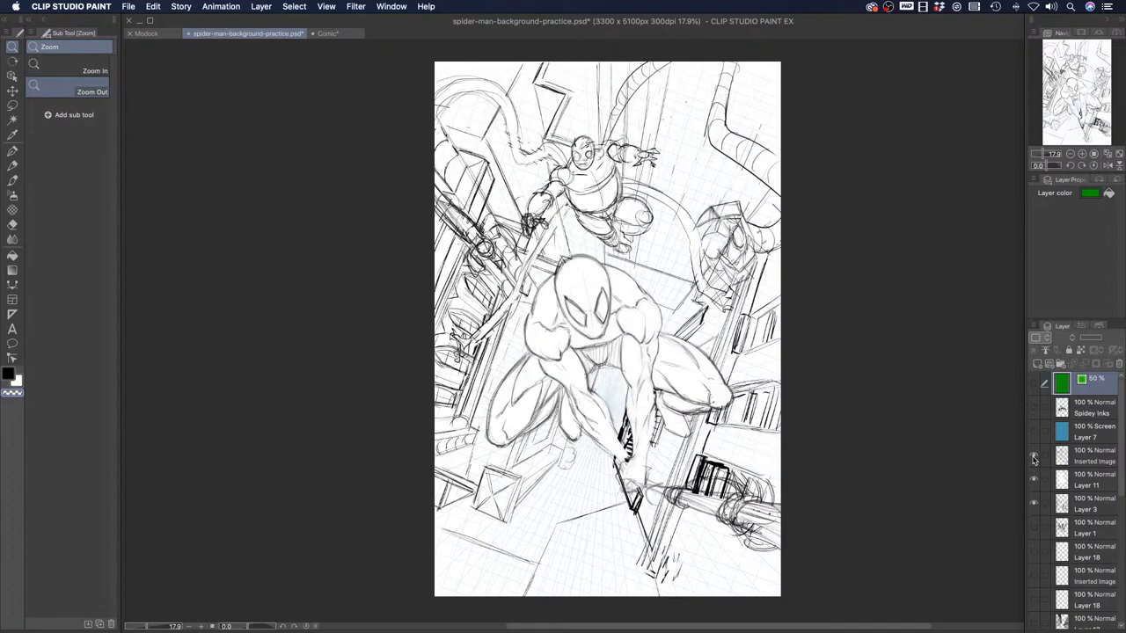
pyautogui.moveTo(1034, 454); pyautogui.dragTo(1034, 478)
pyautogui.click(1034, 503)
pyautogui.click(1034, 503)
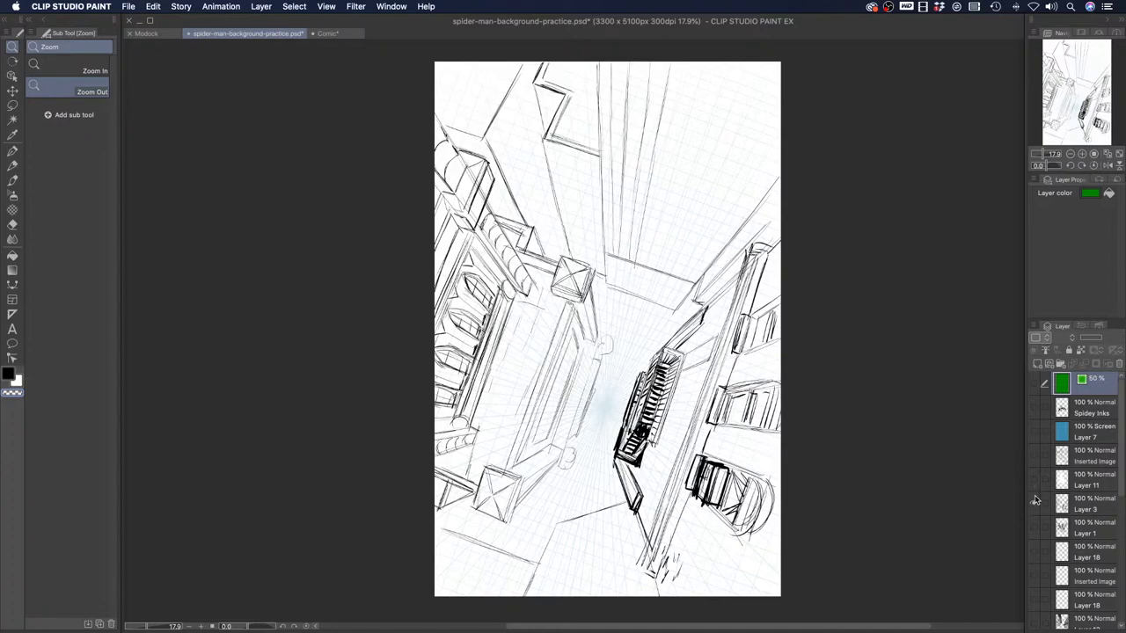
# Circle the sketched buildings on Layer 3 with the Real G-Pen, and undo the large ellipse
pyautogui.click(1084, 505)
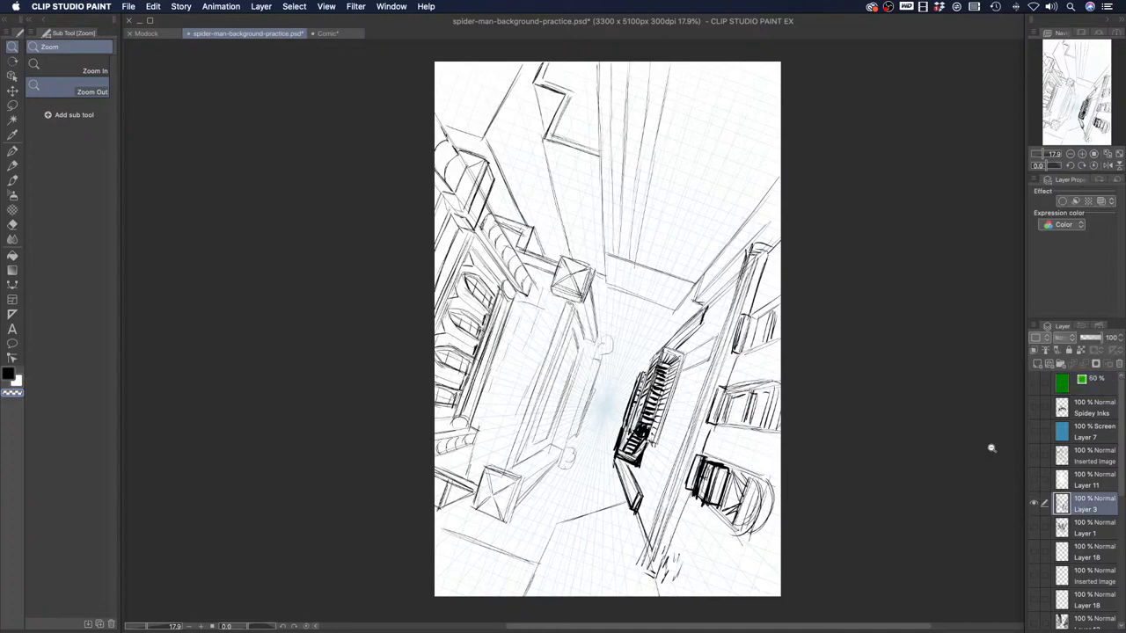
pyautogui.click(12, 150)
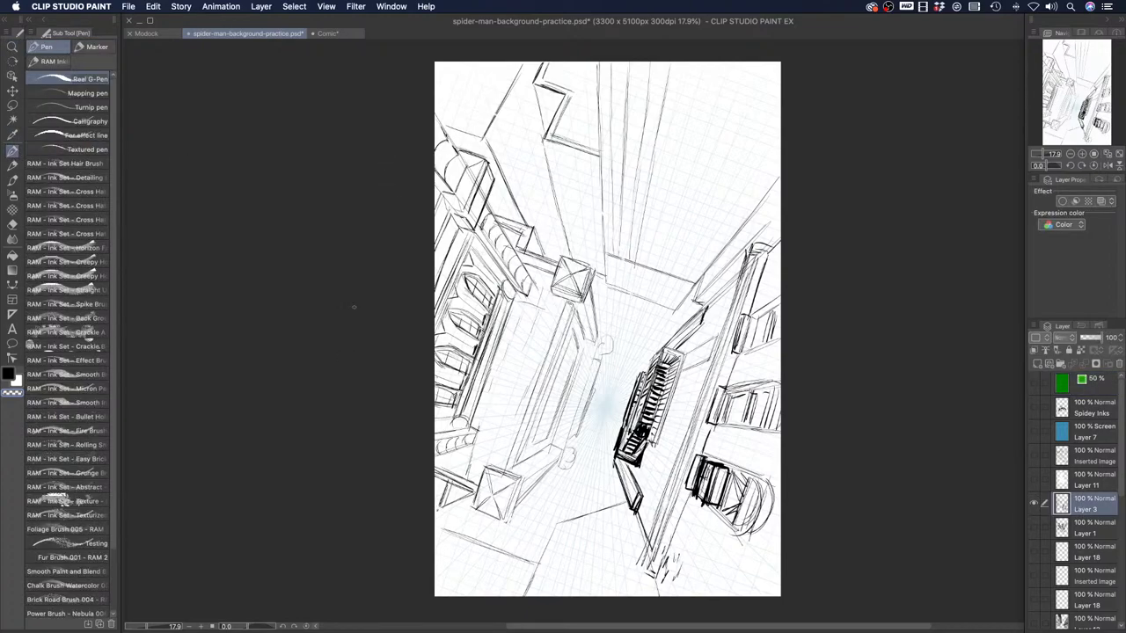
pyautogui.moveTo(389, 128)
pyautogui.mouseDown()
pyautogui.moveTo(603, 216)
pyautogui.moveTo(309, 276)
pyautogui.mouseUp()
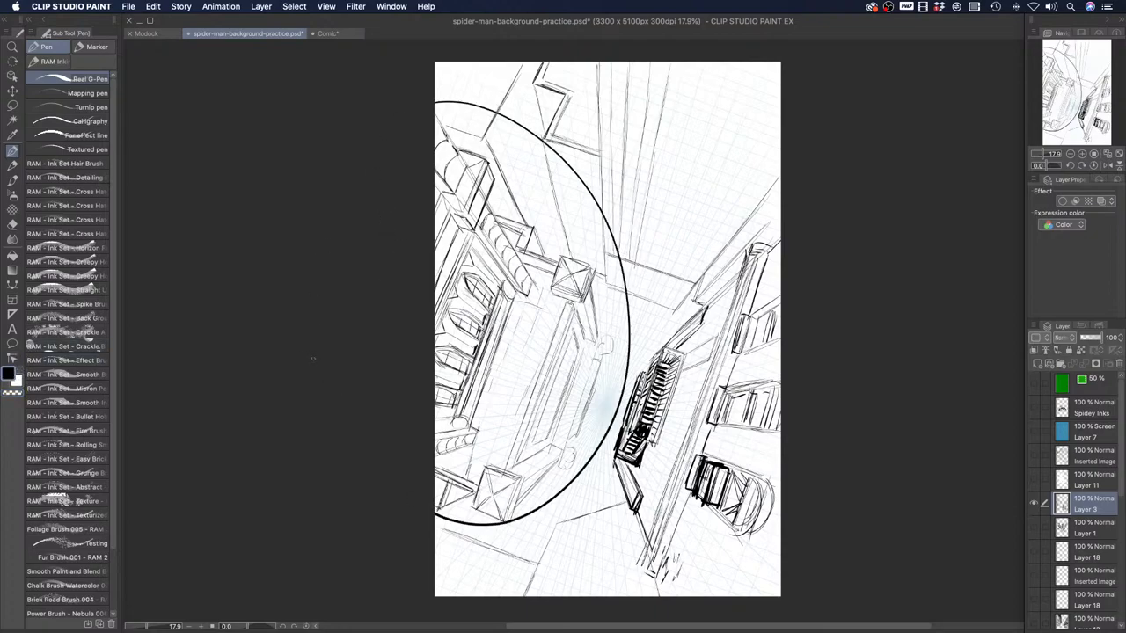
pyautogui.press('super+z')
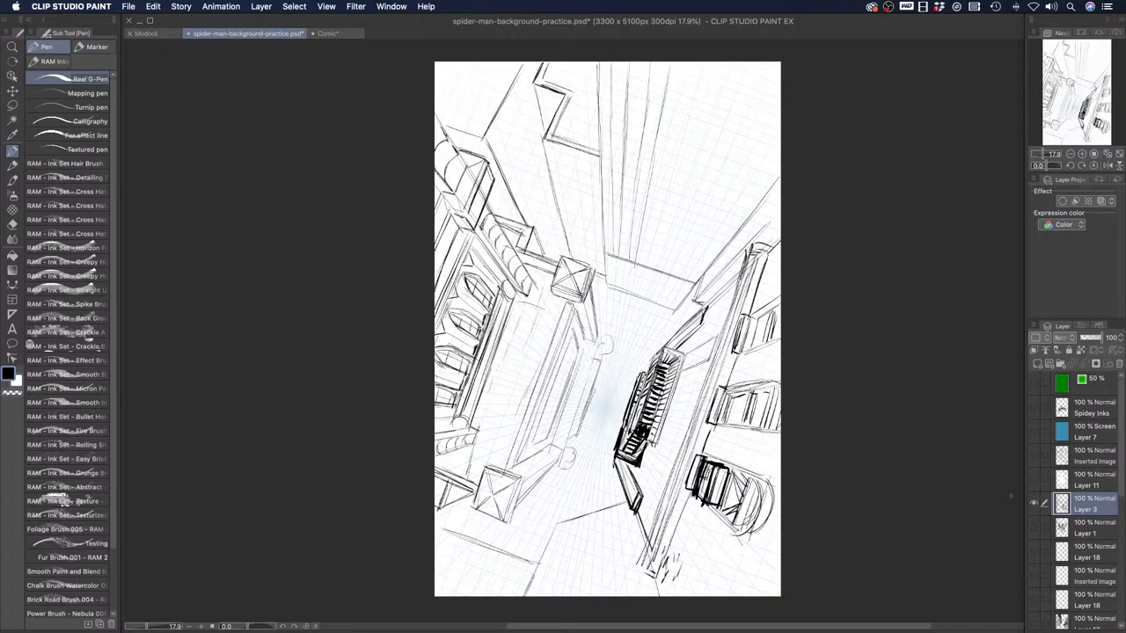
# Show Layer 11, the Inserted Image sketch and Spidey Inks over the background again
pyautogui.click(1034, 479)
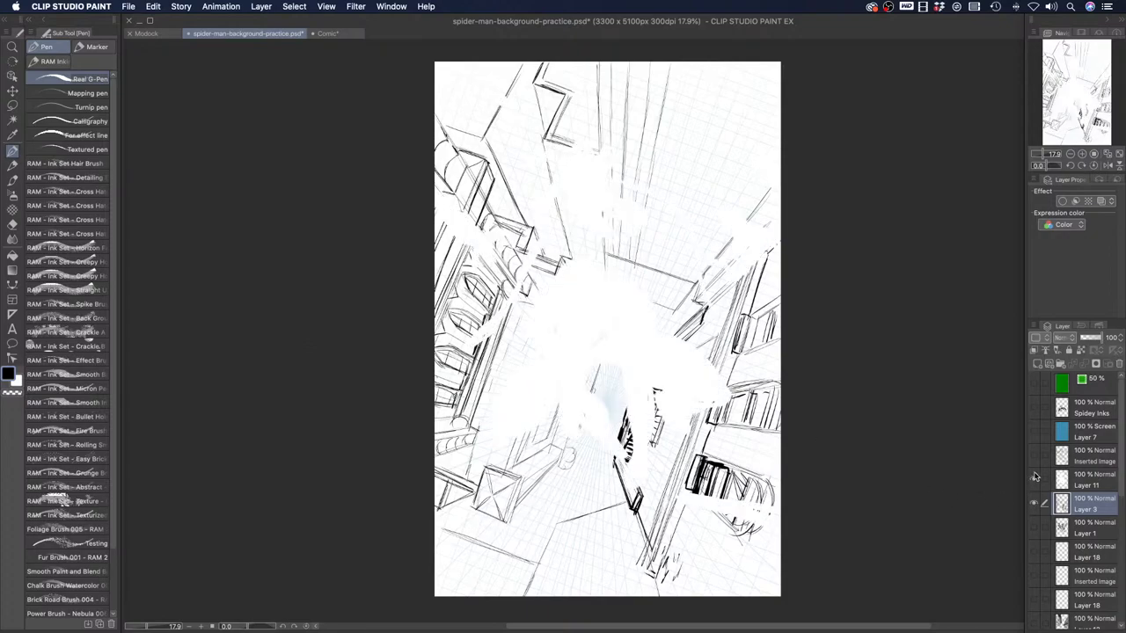
pyautogui.click(1034, 455)
pyautogui.click(1035, 407)
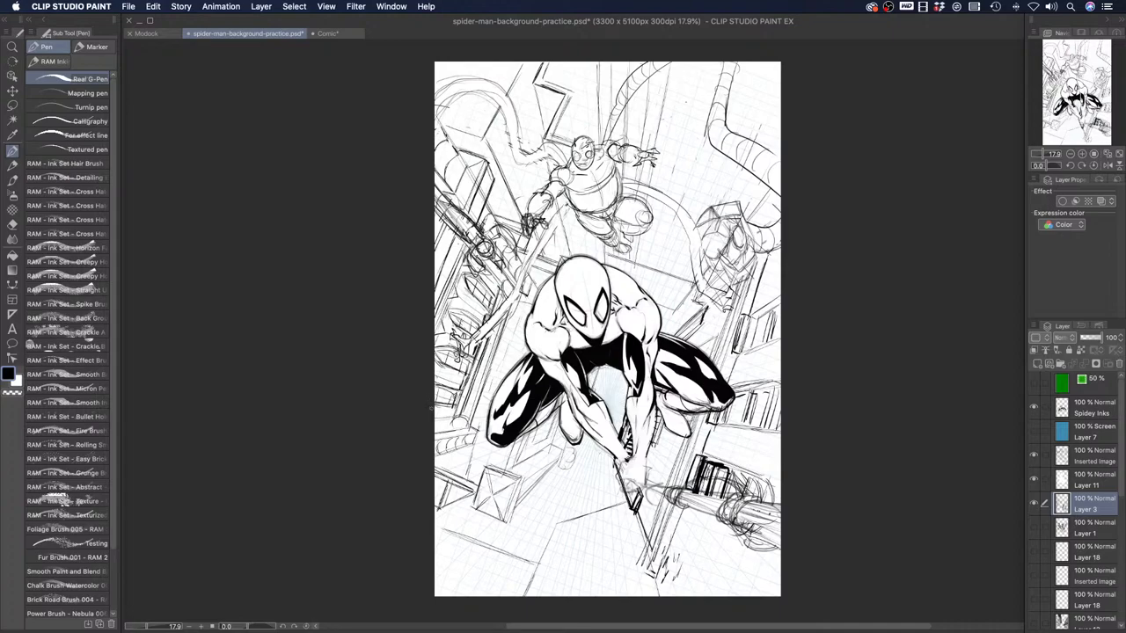
# Hide the figure layers and Layer 3, show the Layer 1 buildings, and add a new layer above Layer 3
pyautogui.moveTo(1033, 410); pyautogui.dragTo(1036, 529)
pyautogui.click(1033, 477)
pyautogui.click(1035, 526)
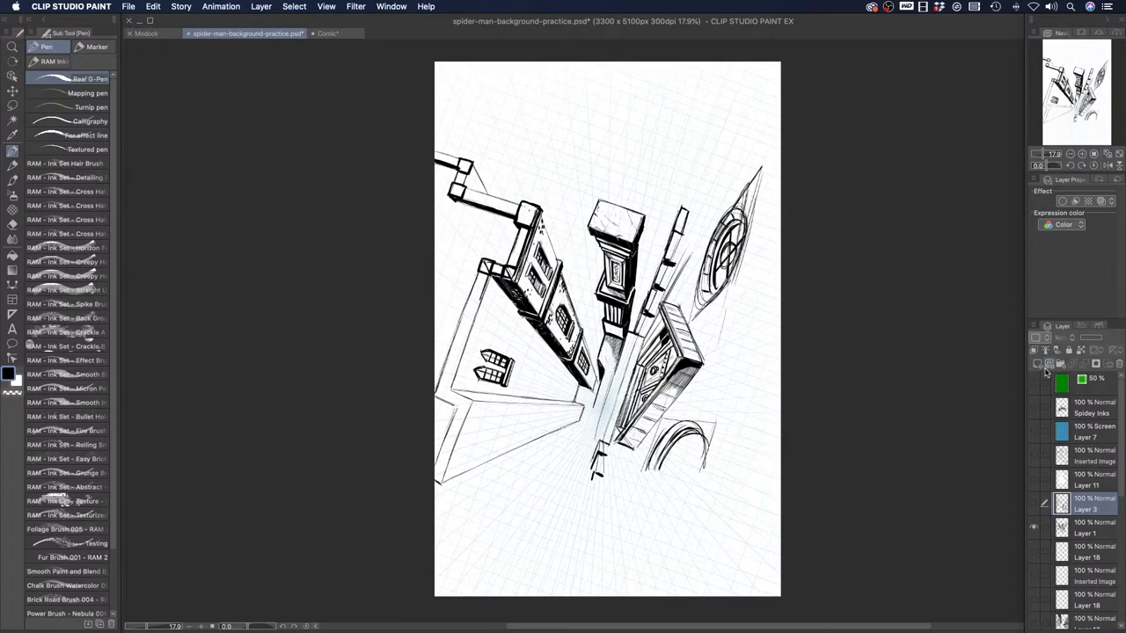
pyautogui.click(1038, 365)
# Draw the outer edges of a stone ledge below the arch with the Real G-Pen, following the perspective grid
pyautogui.click(13, 47)
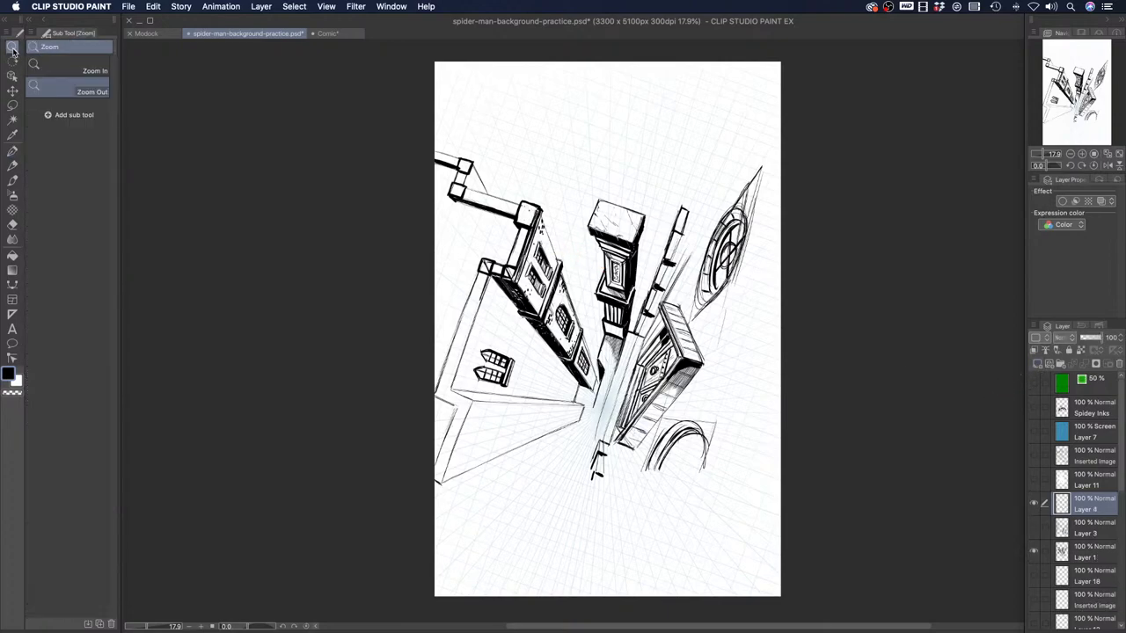
pyautogui.moveTo(649, 568); pyautogui.dragTo(646, 494)
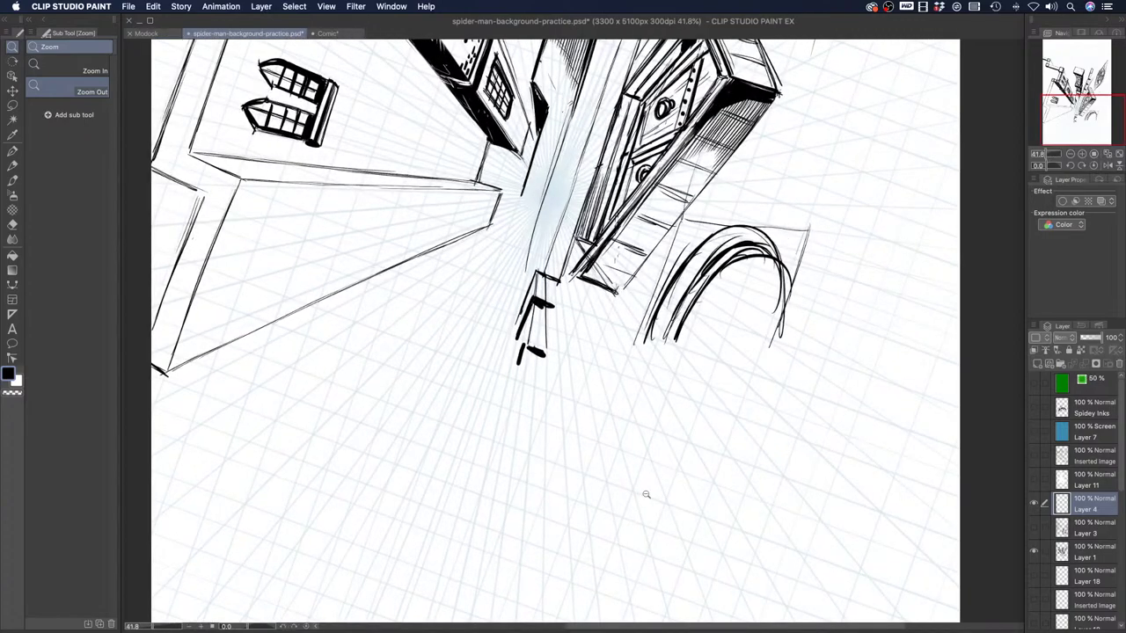
pyautogui.click(12, 150)
pyautogui.moveTo(628, 424); pyautogui.dragTo(598, 502)
pyautogui.moveTo(621, 445); pyautogui.dragTo(596, 509)
pyautogui.moveTo(631, 423)
pyautogui.mouseDown()
pyautogui.moveTo(676, 438)
pyautogui.moveTo(620, 395)
pyautogui.moveTo(629, 422)
pyautogui.moveTo(600, 438)
pyautogui.moveTo(586, 475)
pyautogui.moveTo(587, 457)
pyautogui.moveTo(589, 526)
pyautogui.mouseUp()
pyautogui.moveTo(620, 395)
pyautogui.mouseDown()
pyautogui.moveTo(679, 417)
pyautogui.moveTo(693, 443)
pyautogui.moveTo(678, 456)
pyautogui.mouseUp()
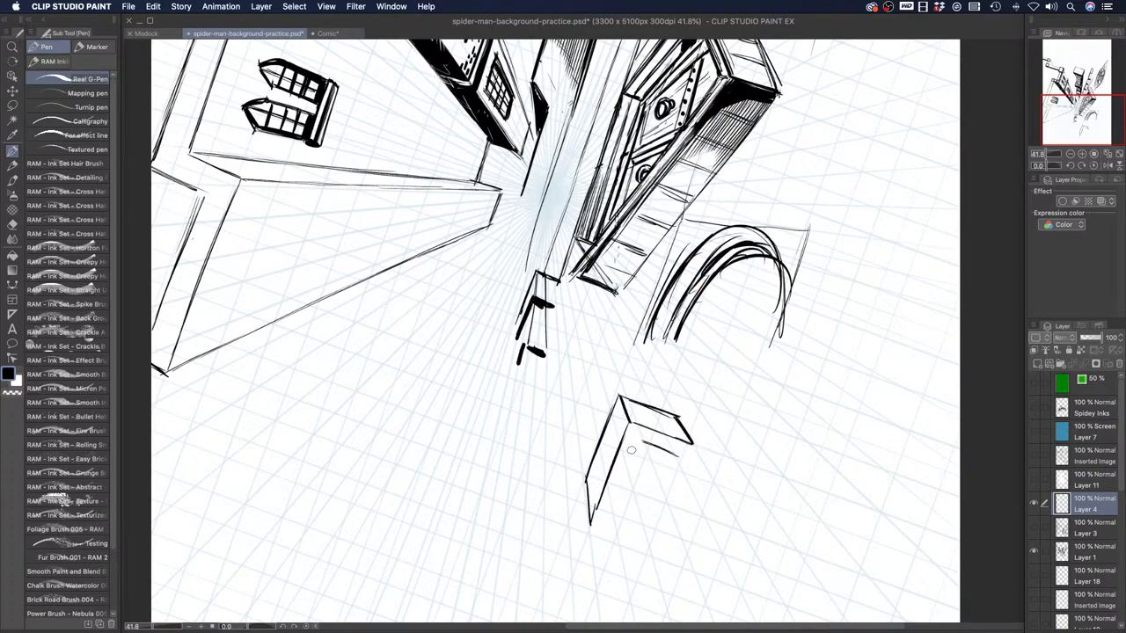
# Draw the ledge's underside and corner edges, and extend the pillar's vertical edges down beneath it
pyautogui.moveTo(631, 425); pyautogui.dragTo(612, 494)
pyautogui.moveTo(633, 450)
pyautogui.mouseDown()
pyautogui.moveTo(607, 514)
pyautogui.moveTo(589, 525)
pyautogui.moveTo(621, 571)
pyautogui.mouseUp()
pyautogui.moveTo(608, 517)
pyautogui.mouseDown()
pyautogui.moveTo(625, 585)
pyautogui.moveTo(610, 533)
pyautogui.mouseUp()
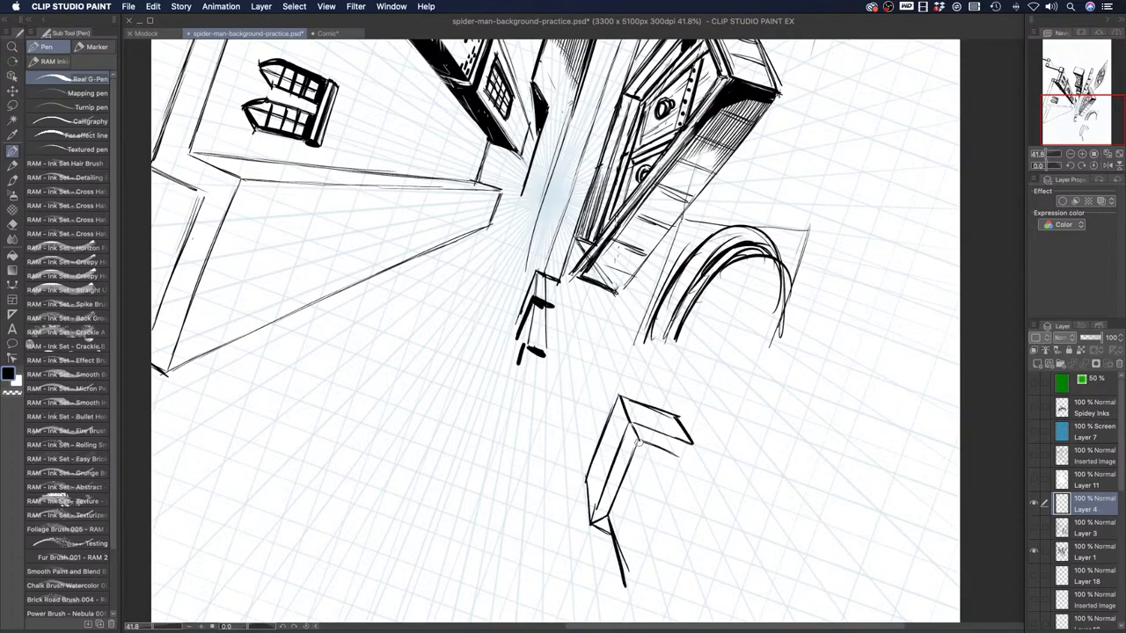
pyautogui.moveTo(639, 444)
pyautogui.mouseDown()
pyautogui.moveTo(683, 556)
pyautogui.moveTo(667, 454)
pyautogui.moveTo(681, 454)
pyautogui.moveTo(701, 508)
pyautogui.mouseUp()
pyautogui.moveTo(685, 461); pyautogui.dragTo(715, 543)
pyautogui.moveTo(682, 467)
pyautogui.mouseDown()
pyautogui.moveTo(720, 561)
pyautogui.moveTo(690, 573)
pyautogui.mouseUp()
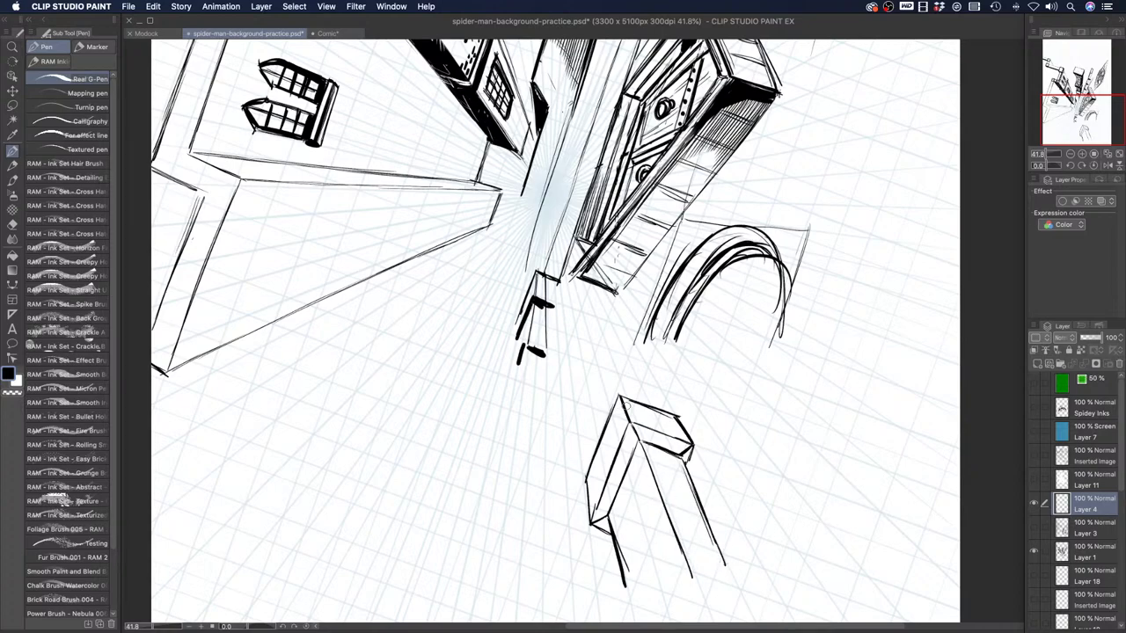
# Build a wider second ledge and a flat cap above the first one on both faces of the pillar
pyautogui.moveTo(613, 466); pyautogui.dragTo(592, 517)
pyautogui.moveTo(624, 378)
pyautogui.mouseDown()
pyautogui.moveTo(695, 404)
pyautogui.moveTo(679, 418)
pyautogui.moveTo(694, 405)
pyautogui.moveTo(686, 429)
pyautogui.moveTo(607, 373)
pyautogui.moveTo(618, 396)
pyautogui.moveTo(628, 379)
pyautogui.moveTo(588, 422)
pyautogui.moveTo(573, 460)
pyautogui.mouseUp()
pyautogui.moveTo(602, 396)
pyautogui.mouseDown()
pyautogui.moveTo(561, 487)
pyautogui.moveTo(584, 479)
pyautogui.moveTo(561, 491)
pyautogui.moveTo(573, 445)
pyautogui.moveTo(553, 494)
pyautogui.moveTo(591, 502)
pyautogui.moveTo(588, 500)
pyautogui.mouseUp()
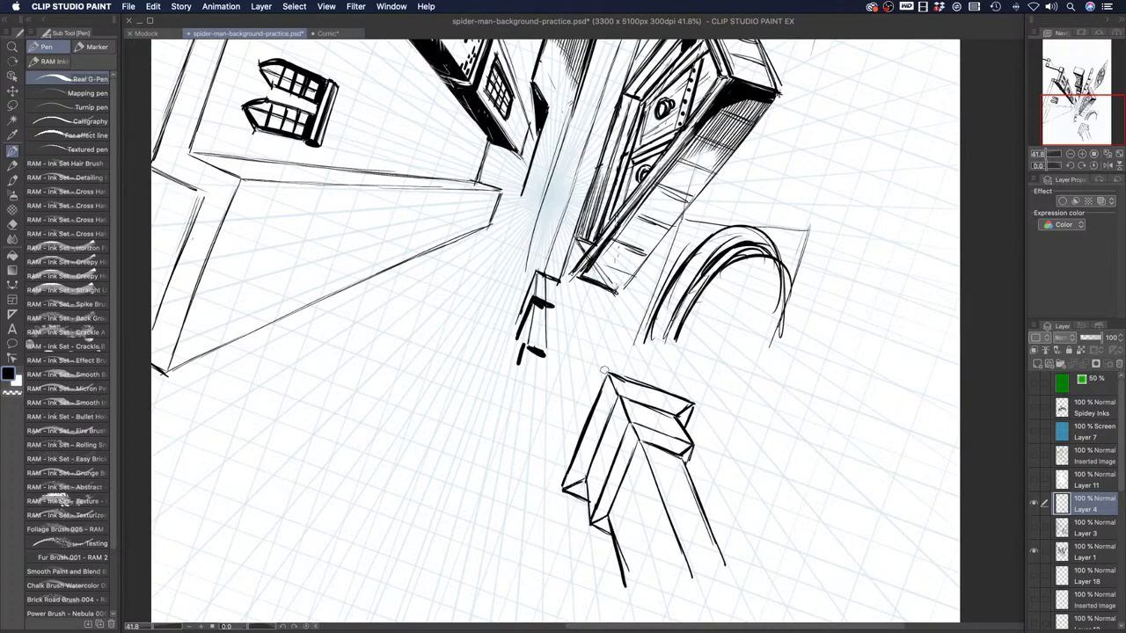
pyautogui.moveTo(604, 369); pyautogui.dragTo(695, 398)
pyautogui.moveTo(604, 369)
pyautogui.mouseDown()
pyautogui.moveTo(557, 473)
pyautogui.moveTo(556, 451)
pyautogui.moveTo(559, 480)
pyautogui.moveTo(599, 352)
pyautogui.moveTo(604, 370)
pyautogui.moveTo(650, 364)
pyautogui.moveTo(678, 377)
pyautogui.mouseUp()
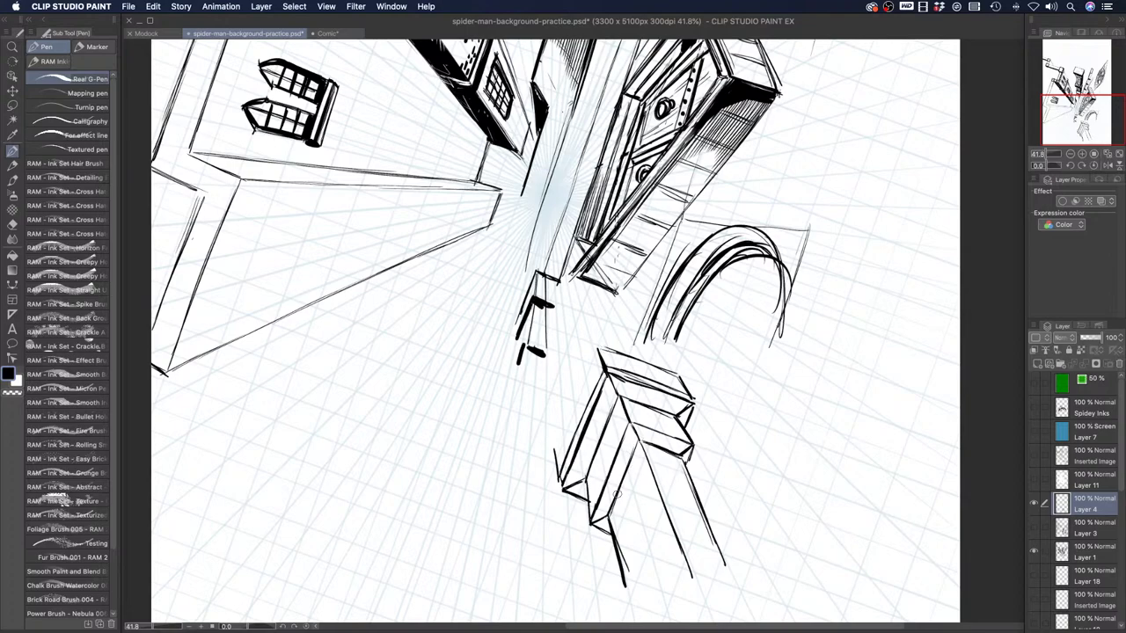
pyautogui.moveTo(599, 349); pyautogui.dragTo(556, 452)
pyautogui.moveTo(576, 404); pyautogui.dragTo(554, 455)
# Draw an inset panel on the pillar's narrow face below the ledges, with a small diamond ornament inside
pyautogui.moveTo(615, 515); pyautogui.dragTo(638, 577)
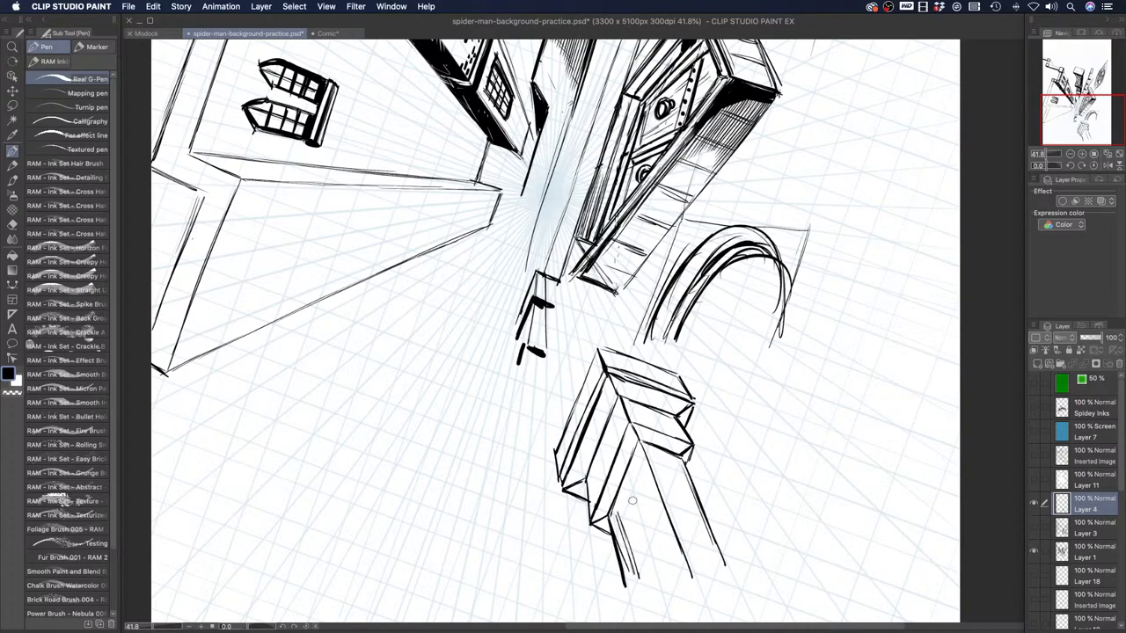
pyautogui.moveTo(635, 468); pyautogui.dragTo(622, 511)
pyautogui.moveTo(636, 468); pyautogui.dragTo(613, 514)
pyautogui.moveTo(637, 471); pyautogui.dragTo(674, 562)
pyautogui.moveTo(651, 515); pyautogui.dragTo(671, 570)
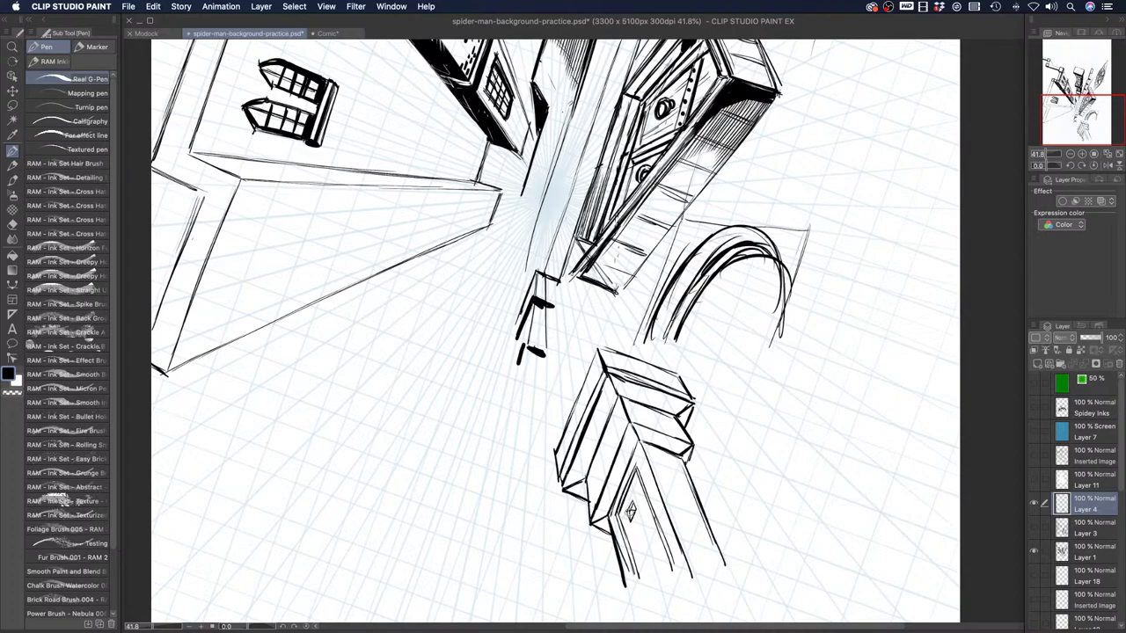
# Add two more diamond ornaments down the narrow panel, and draw an inset panel on the pillar's other face
pyautogui.moveTo(639, 524); pyautogui.dragTo(639, 542)
pyautogui.moveTo(650, 551); pyautogui.dragTo(648, 566)
pyautogui.moveTo(656, 463); pyautogui.dragTo(692, 554)
pyautogui.moveTo(675, 473); pyautogui.dragTo(709, 552)
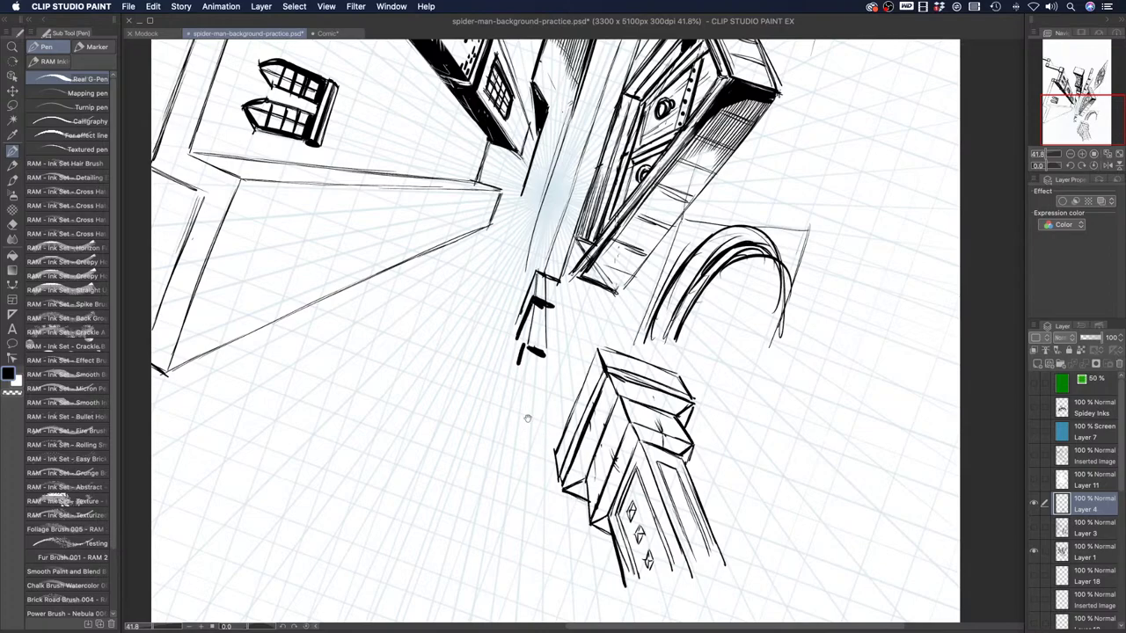
# Outline a large rooftop block in the page's lower left corner, with its top edges and sides following the perspective grid
pyautogui.scroll(5, 449, 452)
pyautogui.moveTo(457, 488); pyautogui.dragTo(457, 589)
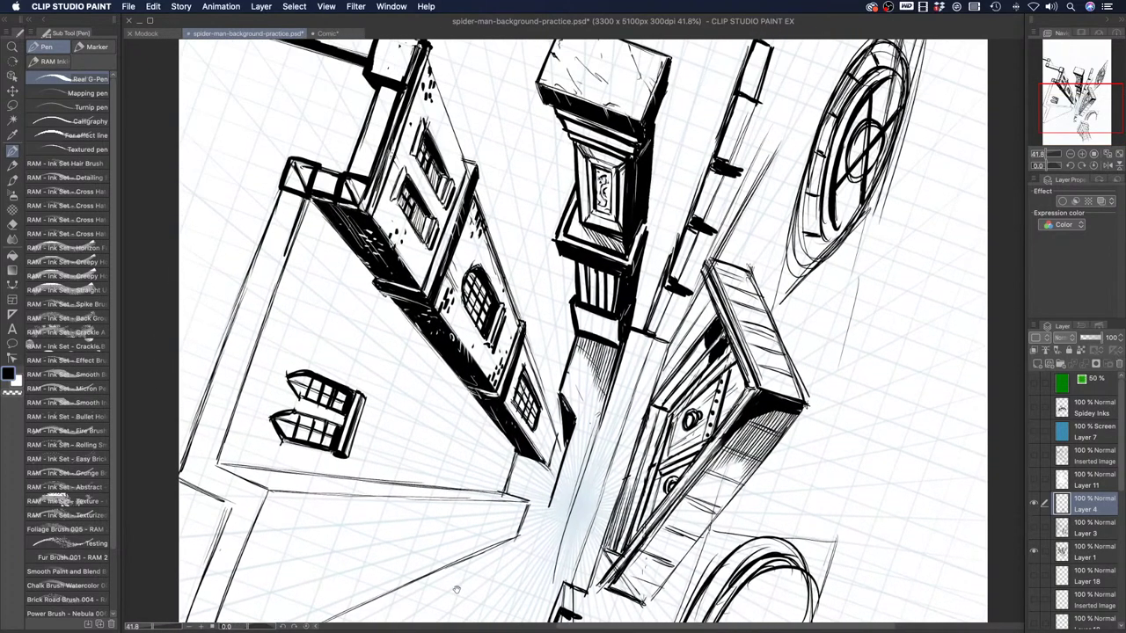
pyautogui.scroll(-10, 456, 589)
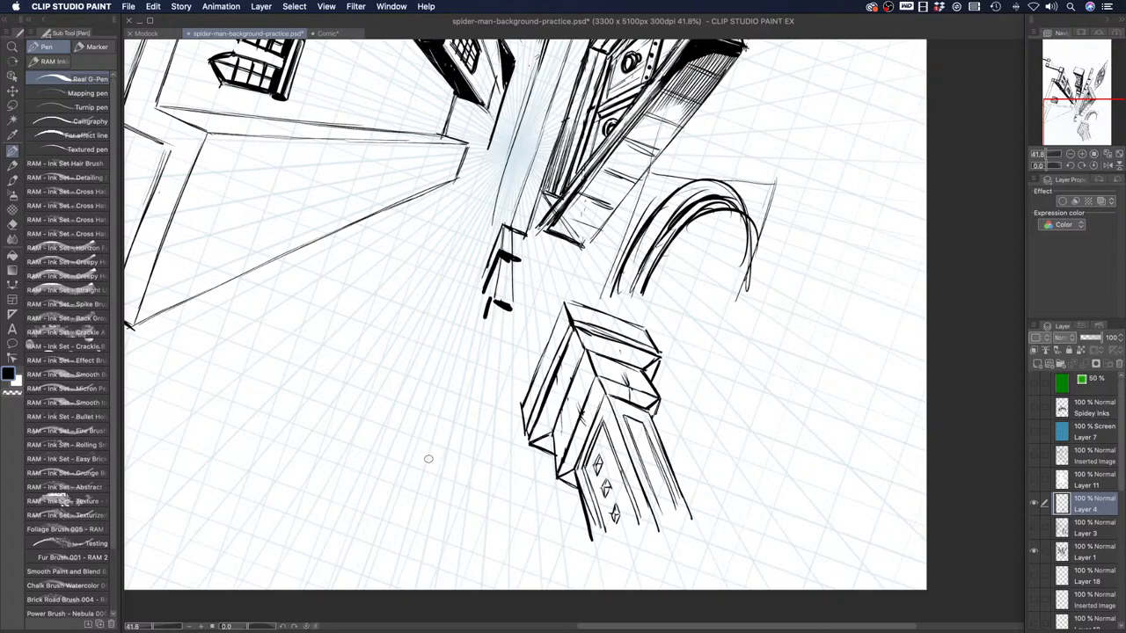
pyautogui.moveTo(428, 468); pyautogui.dragTo(597, 510)
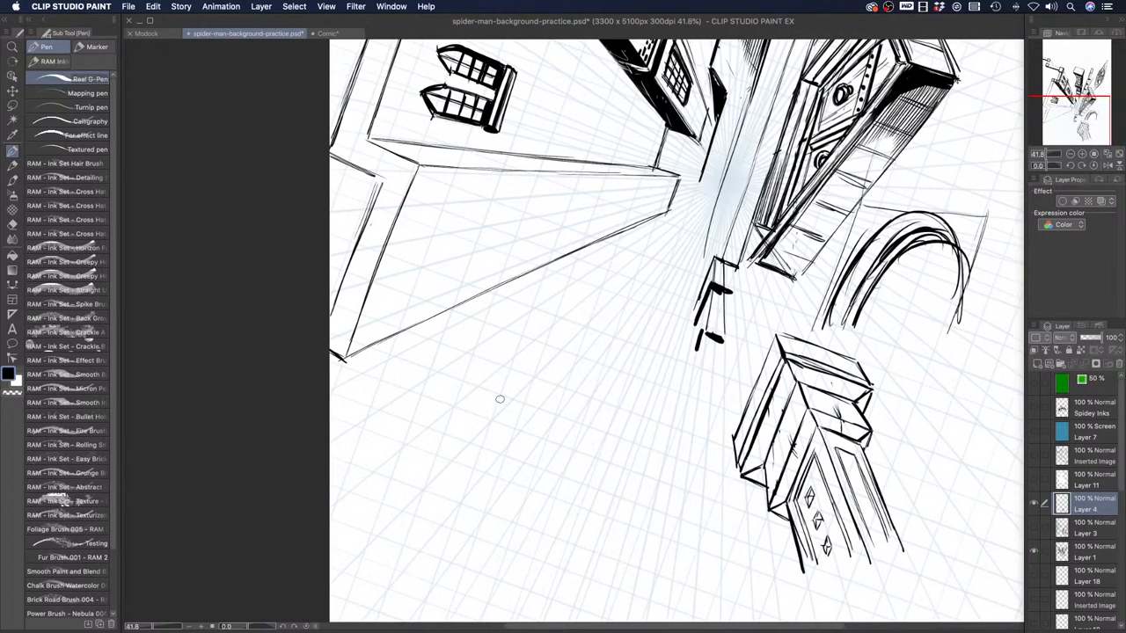
pyautogui.moveTo(479, 386)
pyautogui.mouseDown()
pyautogui.moveTo(592, 428)
pyautogui.moveTo(567, 424)
pyautogui.moveTo(519, 606)
pyautogui.mouseUp()
pyautogui.moveTo(480, 385); pyautogui.dragTo(393, 451)
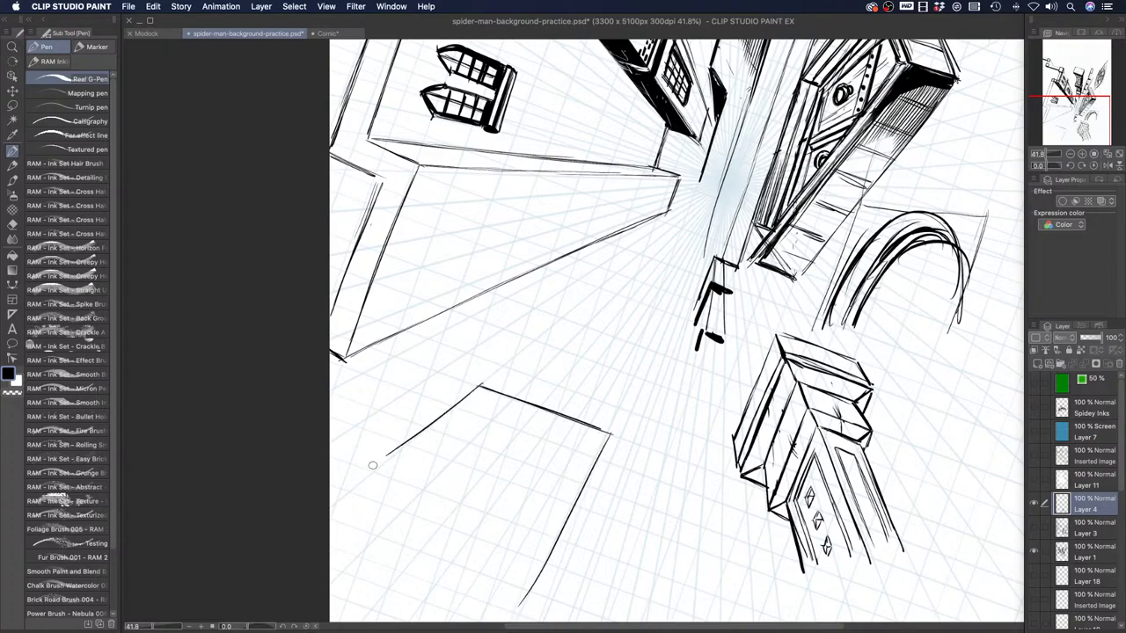
pyautogui.moveTo(331, 499)
pyautogui.mouseDown()
pyautogui.moveTo(459, 393)
pyautogui.moveTo(402, 577)
pyautogui.mouseUp()
pyautogui.moveTo(478, 391); pyautogui.dragTo(397, 605)
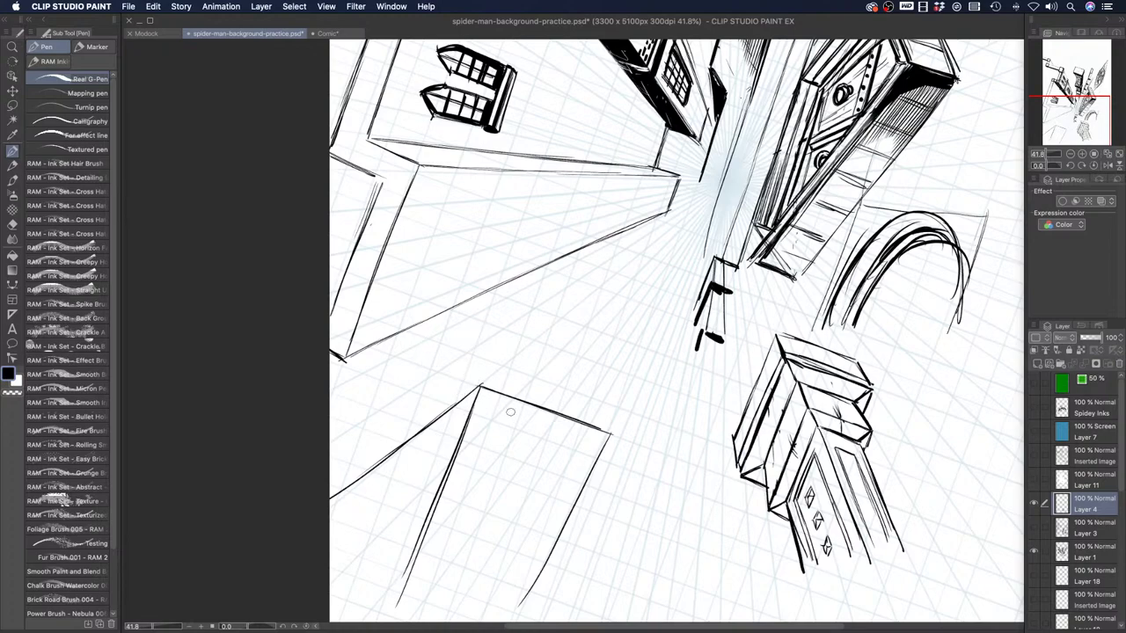
pyautogui.moveTo(480, 386)
pyautogui.mouseDown()
pyautogui.moveTo(611, 431)
pyautogui.moveTo(525, 621)
pyautogui.mouseUp()
pyautogui.moveTo(596, 465); pyautogui.dragTo(536, 609)
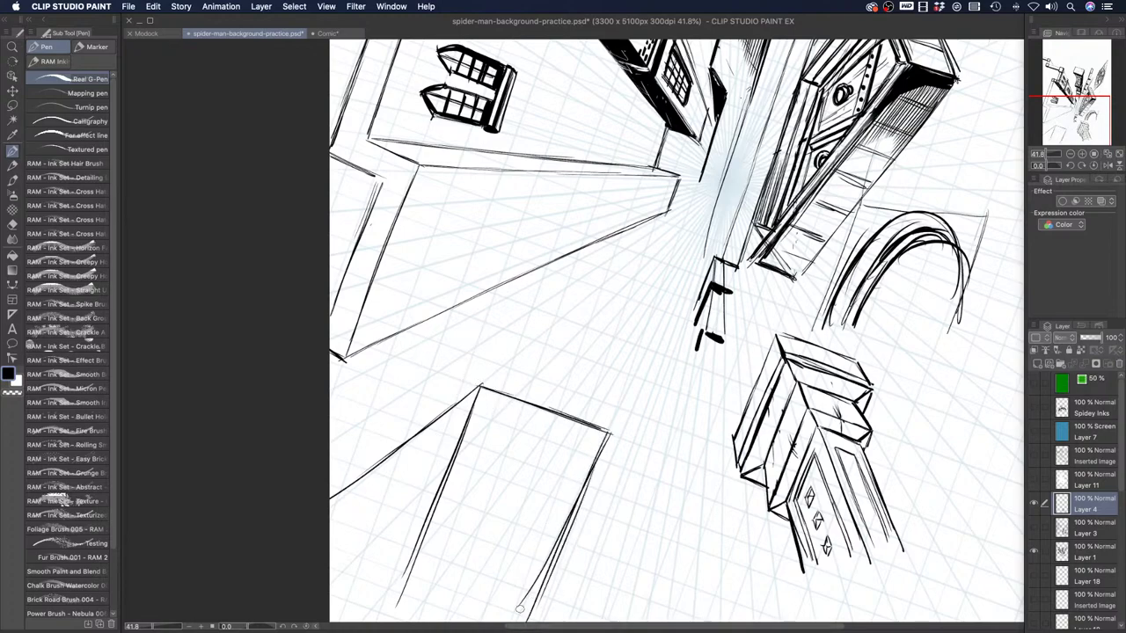
# Double the rooftop block's top and side edges with parallel lines to form a narrow inner trim
pyautogui.moveTo(478, 386)
pyautogui.mouseDown()
pyautogui.moveTo(624, 427)
pyautogui.moveTo(492, 381)
pyautogui.moveTo(621, 430)
pyautogui.moveTo(606, 426)
pyautogui.moveTo(593, 512)
pyautogui.mouseUp()
pyautogui.moveTo(621, 438); pyautogui.dragTo(546, 610)
pyautogui.moveTo(479, 380); pyautogui.dragTo(382, 443)
pyautogui.moveTo(438, 406); pyautogui.dragTo(329, 480)
pyautogui.moveTo(595, 451); pyautogui.dragTo(525, 614)
pyautogui.moveTo(628, 427); pyautogui.dragTo(572, 563)
pyautogui.moveTo(596, 500); pyautogui.dragTo(539, 609)
pyautogui.moveTo(478, 386); pyautogui.dragTo(451, 455)
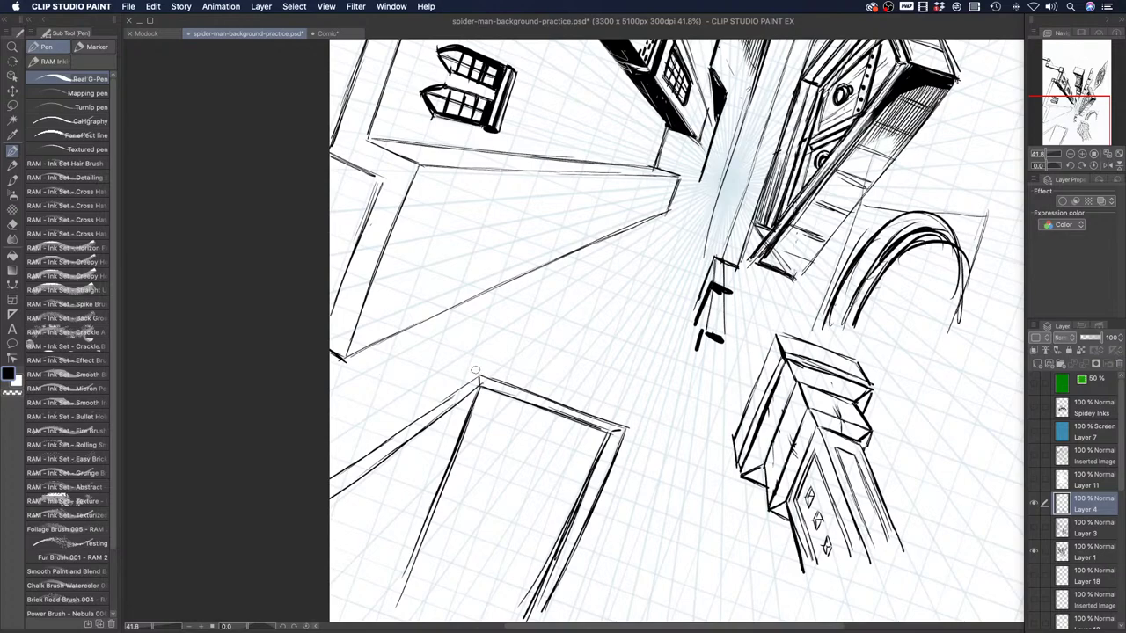
# Draw a wider outer ledge around the rooftop block's top and both sides, parallel to the inner trim
pyautogui.moveTo(481, 359); pyautogui.dragTo(644, 423)
pyautogui.press('super+z')
pyautogui.moveTo(483, 360)
pyautogui.mouseDown()
pyautogui.moveTo(651, 418)
pyautogui.moveTo(562, 387)
pyautogui.moveTo(633, 428)
pyautogui.moveTo(652, 425)
pyautogui.moveTo(626, 486)
pyautogui.mouseUp()
pyautogui.moveTo(651, 424); pyautogui.dragTo(596, 582)
pyautogui.moveTo(631, 490); pyautogui.dragTo(580, 620)
pyautogui.moveTo(481, 358); pyautogui.dragTo(335, 461)
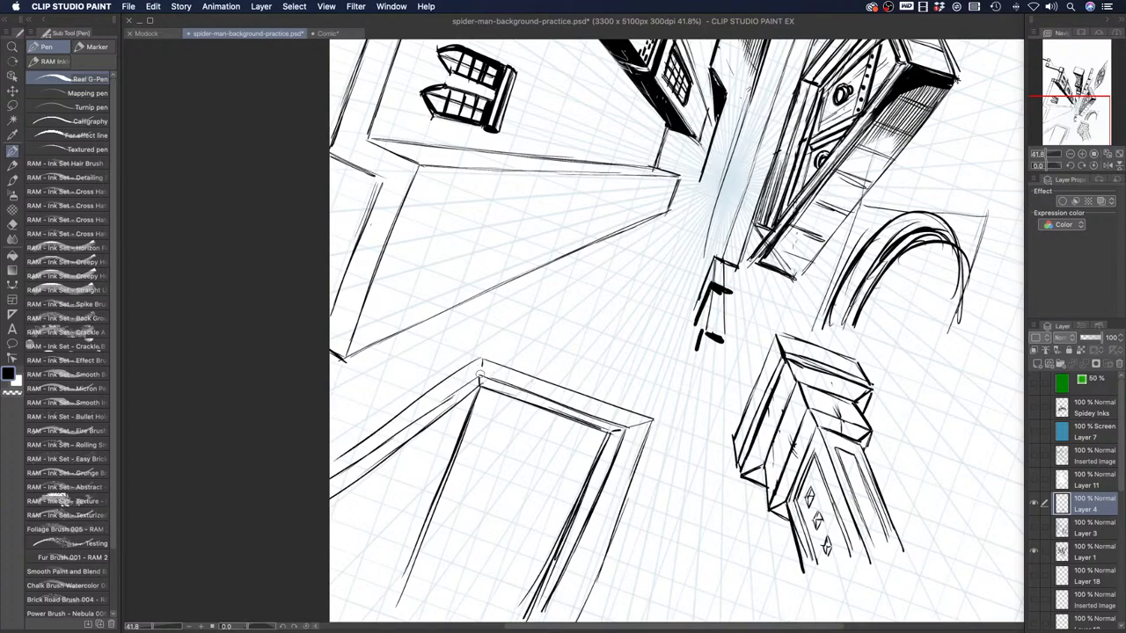
pyautogui.moveTo(480, 357); pyautogui.dragTo(352, 444)
pyautogui.moveTo(439, 380); pyautogui.dragTo(330, 459)
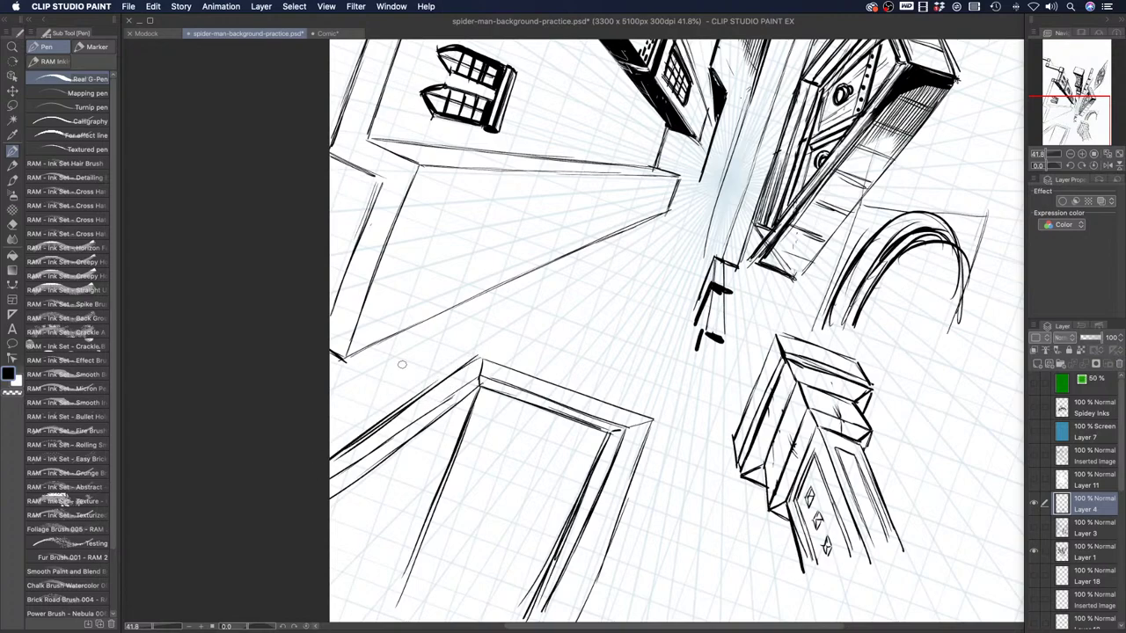
# Add a dividing line along the middle of the rooftop ledge and thicken its outer side edge
pyautogui.moveTo(486, 365); pyautogui.dragTo(619, 416)
pyautogui.hotkey('ctrl', 'z')
pyautogui.moveTo(484, 364)
pyautogui.mouseDown()
pyautogui.moveTo(537, 384)
pyautogui.moveTo(629, 459)
pyautogui.moveTo(617, 503)
pyautogui.mouseUp()
pyautogui.moveTo(633, 448); pyautogui.dragTo(566, 612)
pyautogui.moveTo(475, 366); pyautogui.dragTo(345, 466)
pyautogui.moveTo(460, 368)
pyautogui.mouseDown()
pyautogui.moveTo(331, 466)
pyautogui.moveTo(452, 385)
pyautogui.moveTo(411, 413)
pyautogui.mouseUp()
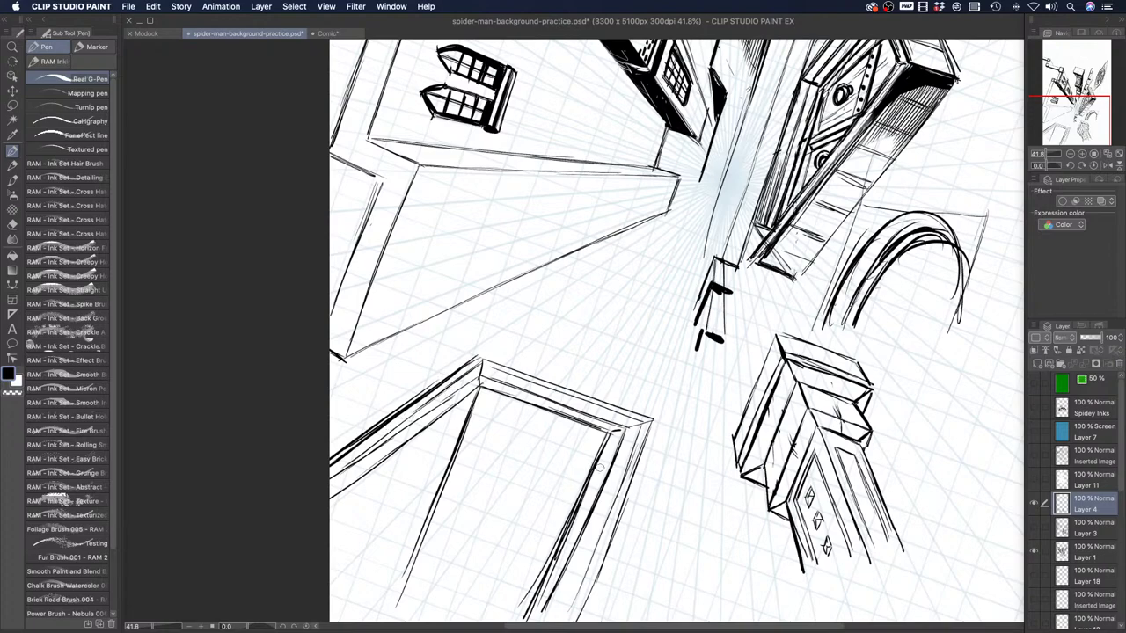
pyautogui.moveTo(652, 421); pyautogui.dragTo(587, 591)
pyautogui.moveTo(617, 526); pyautogui.dragTo(581, 610)
pyautogui.moveTo(598, 571); pyautogui.dragTo(580, 608)
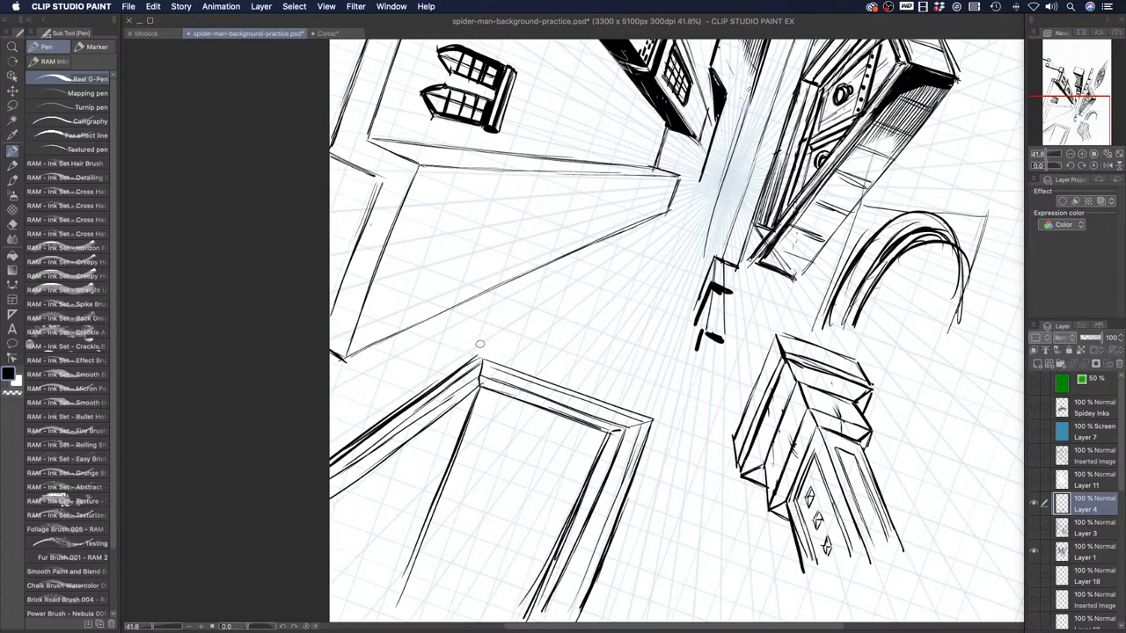
# Draw a raised parapet band above the rooftop block's front ledge, with short edges closing both ends
pyautogui.moveTo(481, 357)
pyautogui.mouseDown()
pyautogui.moveTo(486, 340)
pyautogui.moveTo(686, 403)
pyautogui.mouseUp()
pyautogui.moveTo(489, 335)
pyautogui.mouseDown()
pyautogui.moveTo(655, 390)
pyautogui.moveTo(625, 388)
pyautogui.moveTo(661, 398)
pyautogui.moveTo(652, 426)
pyautogui.mouseUp()
pyautogui.moveTo(489, 331)
pyautogui.mouseDown()
pyautogui.moveTo(641, 385)
pyautogui.moveTo(665, 402)
pyautogui.mouseUp()
pyautogui.moveTo(501, 331); pyautogui.dragTo(657, 381)
pyautogui.moveTo(483, 333); pyautogui.dragTo(481, 352)
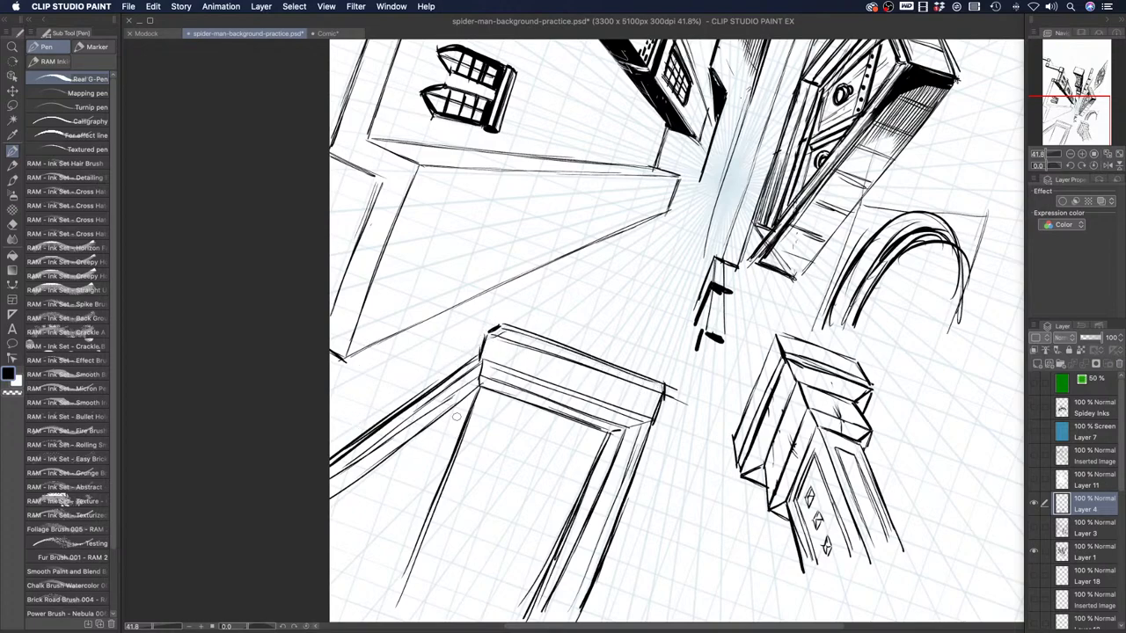
# Erase the block face's inner side line and draw a slanted dividing line down its middle in perspective
pyautogui.moveTo(471, 405)
pyautogui.mouseDown()
pyautogui.moveTo(413, 550)
pyautogui.moveTo(420, 527)
pyautogui.mouseUp()
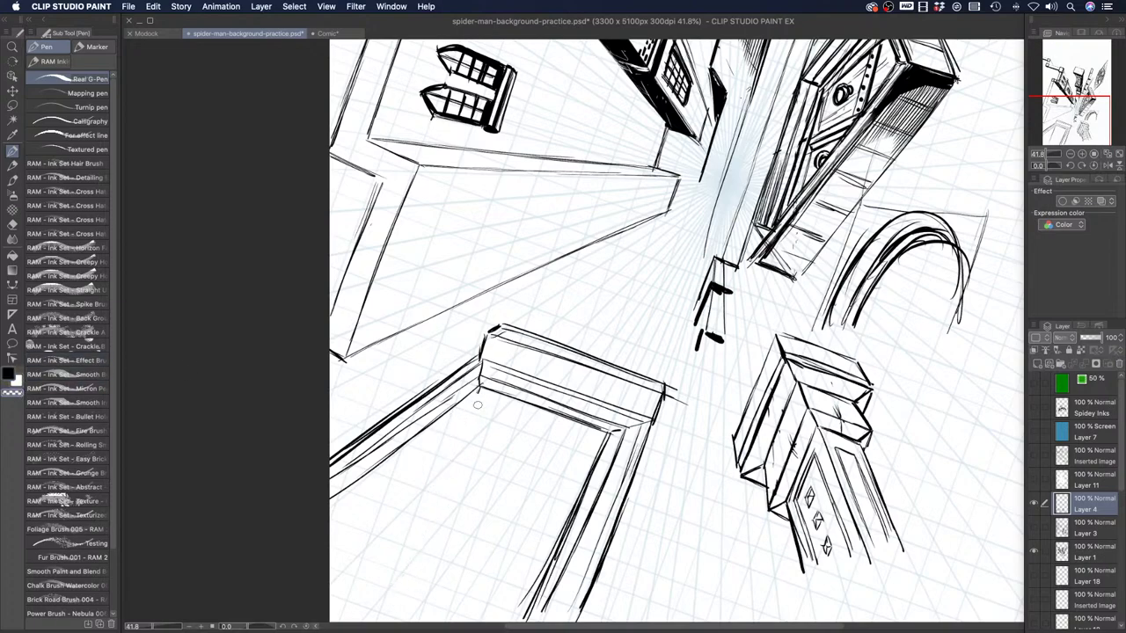
pyautogui.click(8, 375)
pyautogui.moveTo(544, 411); pyautogui.dragTo(455, 510)
pyautogui.moveTo(509, 446); pyautogui.dragTo(378, 596)
pyautogui.press('super+z')
pyautogui.press('super+z')
pyautogui.moveTo(546, 411); pyautogui.dragTo(419, 565)
pyautogui.moveTo(501, 466); pyautogui.dragTo(370, 622)
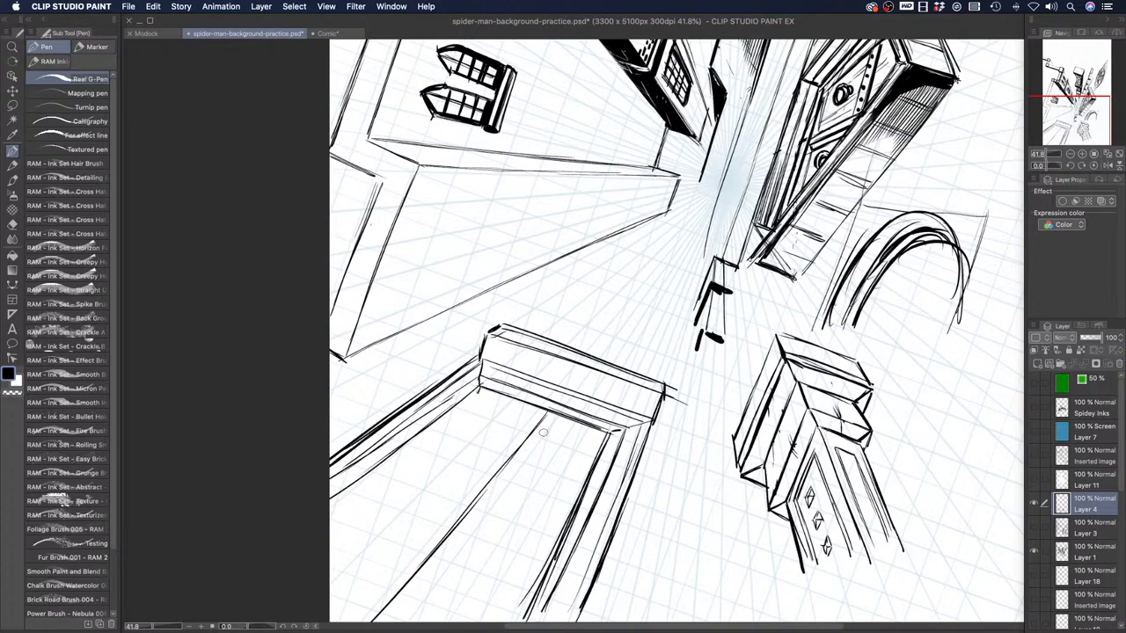
# Double the middle dividing line and add parallel inner lines along the face's far side to form two tall doors
pyautogui.moveTo(550, 418); pyautogui.dragTo(403, 616)
pyautogui.moveTo(550, 425)
pyautogui.mouseDown()
pyautogui.moveTo(605, 446)
pyautogui.moveTo(554, 426)
pyautogui.moveTo(608, 433)
pyautogui.moveTo(508, 612)
pyautogui.mouseUp()
pyautogui.moveTo(475, 392)
pyautogui.mouseDown()
pyautogui.moveTo(550, 414)
pyautogui.moveTo(368, 594)
pyautogui.mouseUp()
pyautogui.moveTo(468, 402); pyautogui.dragTo(331, 514)
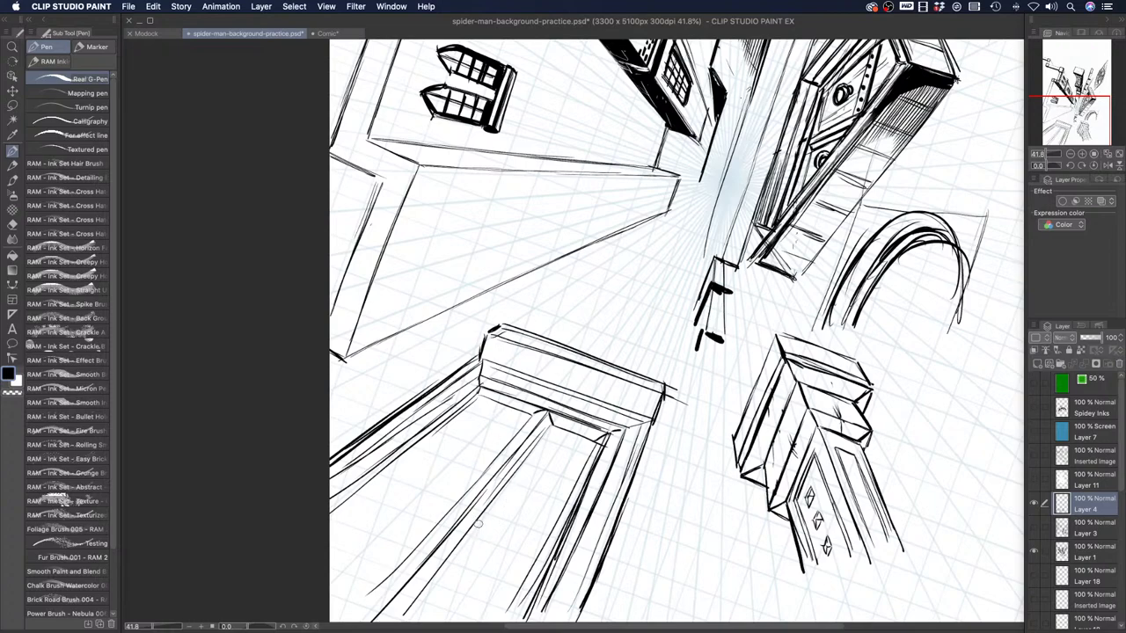
# Divide both tall doors into sections with cross rails and outline an inset in the nearer door's top section
pyautogui.moveTo(487, 514); pyautogui.dragTo(550, 537)
pyautogui.moveTo(493, 513)
pyautogui.mouseDown()
pyautogui.moveTo(549, 525)
pyautogui.moveTo(495, 504)
pyautogui.moveTo(522, 470)
pyautogui.moveTo(554, 482)
pyautogui.mouseUp()
pyautogui.moveTo(538, 548)
pyautogui.mouseDown()
pyautogui.moveTo(503, 596)
pyautogui.moveTo(438, 572)
pyautogui.moveTo(412, 615)
pyautogui.mouseUp()
pyautogui.moveTo(524, 467); pyautogui.dragTo(568, 484)
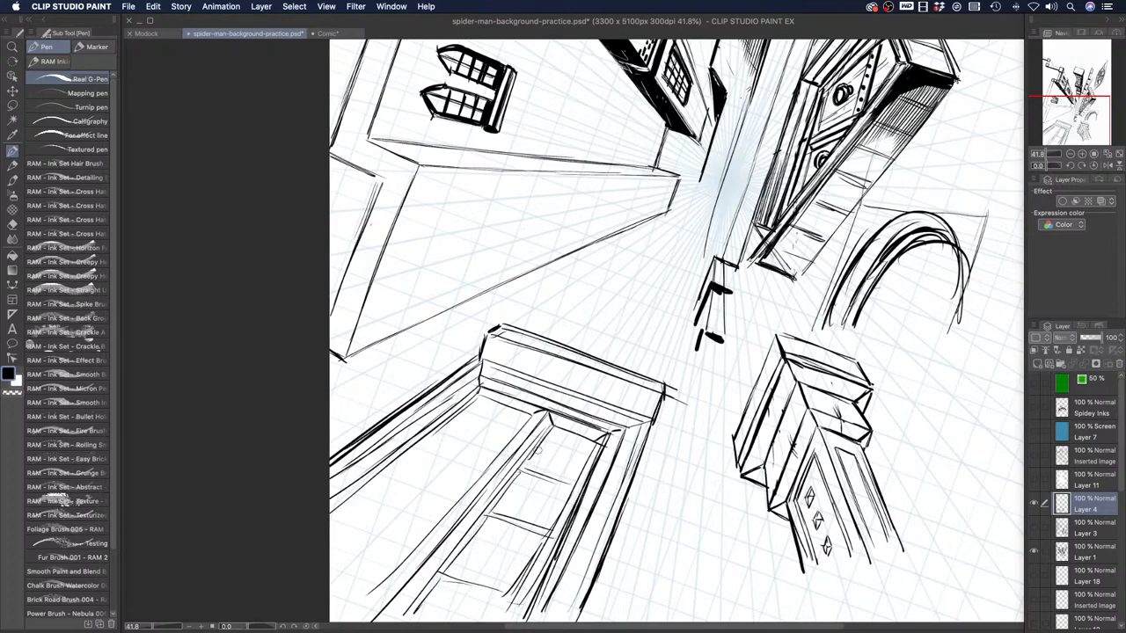
pyautogui.moveTo(451, 432)
pyautogui.mouseDown()
pyautogui.moveTo(484, 439)
pyautogui.moveTo(473, 494)
pyautogui.moveTo(383, 478)
pyautogui.moveTo(445, 512)
pyautogui.moveTo(394, 557)
pyautogui.mouseUp()
pyautogui.moveTo(381, 478)
pyautogui.mouseDown()
pyautogui.moveTo(333, 526)
pyautogui.moveTo(405, 562)
pyautogui.mouseUp()
pyautogui.moveTo(554, 424)
pyautogui.mouseDown()
pyautogui.moveTo(526, 461)
pyautogui.moveTo(588, 481)
pyautogui.mouseUp()
pyautogui.moveTo(591, 445); pyautogui.dragTo(572, 483)
# Split the parapet band into blocks with short joint lines and draw a ring knocker on each door
pyautogui.moveTo(529, 346)
pyautogui.mouseDown()
pyautogui.moveTo(521, 366)
pyautogui.moveTo(538, 340)
pyautogui.moveTo(565, 388)
pyautogui.moveTo(583, 352)
pyautogui.moveTo(616, 405)
pyautogui.mouseUp()
pyautogui.moveTo(444, 454)
pyautogui.mouseDown()
pyautogui.moveTo(438, 464)
pyautogui.moveTo(461, 473)
pyautogui.moveTo(443, 476)
pyautogui.mouseUp()
pyautogui.moveTo(528, 483)
pyautogui.mouseDown()
pyautogui.moveTo(524, 494)
pyautogui.moveTo(538, 483)
pyautogui.moveTo(533, 512)
pyautogui.mouseUp()
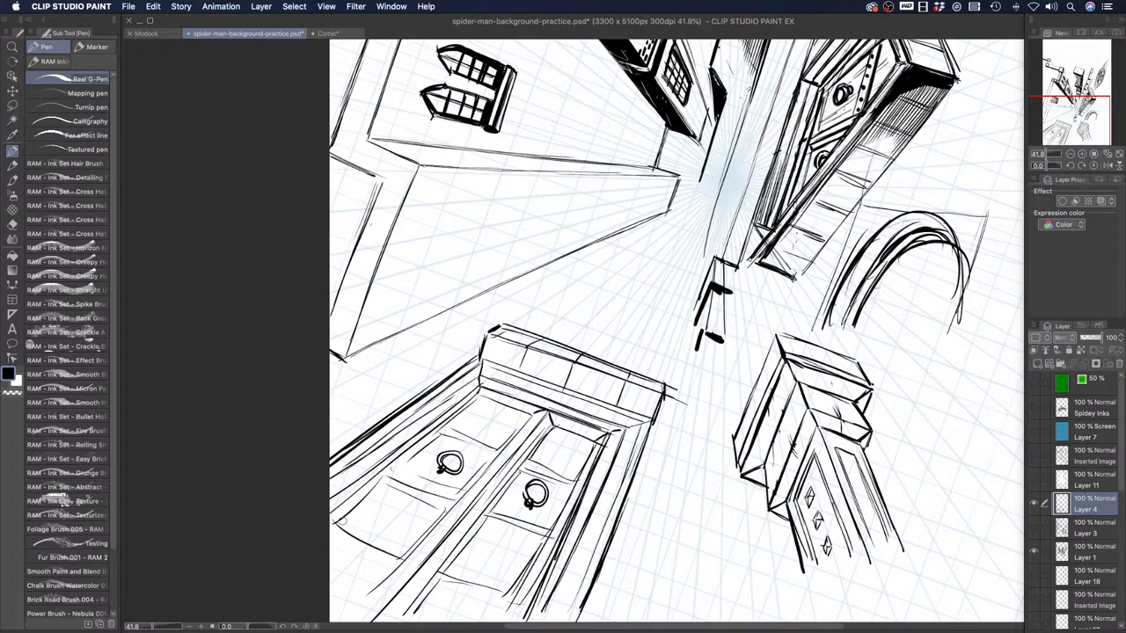
# Draw bevelled inset panels in the sections of both doors below the ring knockers
pyautogui.moveTo(332, 519); pyautogui.dragTo(402, 555)
pyautogui.moveTo(387, 489); pyautogui.dragTo(355, 518)
pyautogui.moveTo(432, 510); pyautogui.dragTo(395, 550)
pyautogui.moveTo(384, 477)
pyautogui.mouseDown()
pyautogui.moveTo(443, 508)
pyautogui.moveTo(459, 567)
pyautogui.mouseUp()
pyautogui.moveTo(483, 522)
pyautogui.mouseDown()
pyautogui.moveTo(534, 537)
pyautogui.moveTo(505, 584)
pyautogui.moveTo(456, 565)
pyautogui.mouseUp()
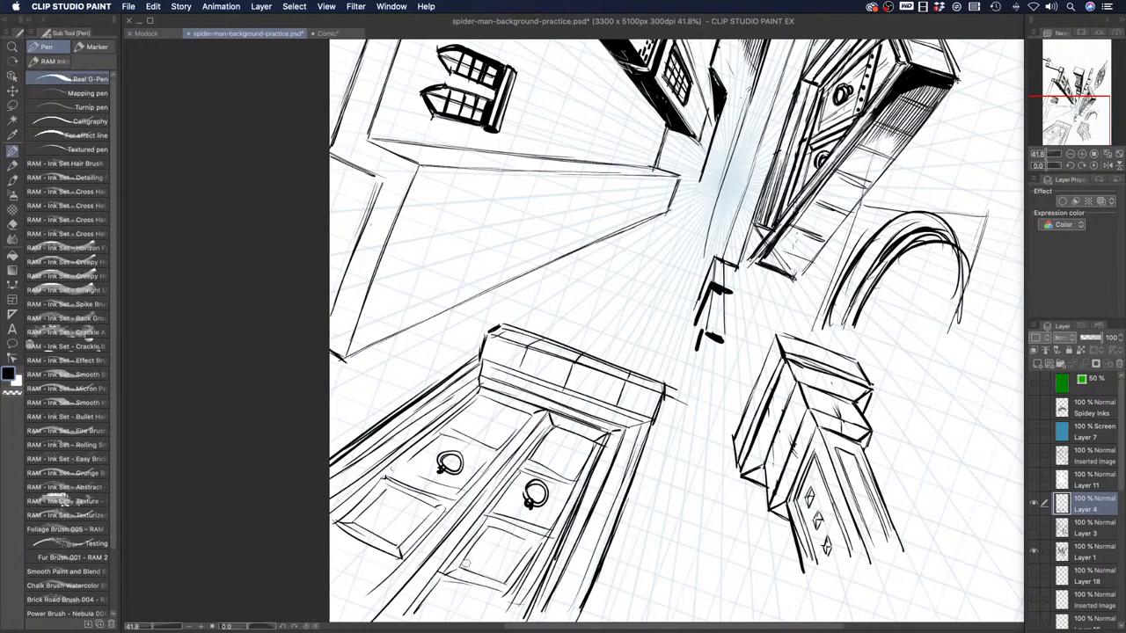
# Add inset panels to the top sections of both doors and start further panel lines below the lower sections
pyautogui.moveTo(473, 410)
pyautogui.mouseDown()
pyautogui.moveTo(448, 431)
pyautogui.moveTo(497, 445)
pyautogui.moveTo(519, 421)
pyautogui.moveTo(481, 405)
pyautogui.mouseUp()
pyautogui.moveTo(556, 431)
pyautogui.mouseDown()
pyautogui.moveTo(530, 466)
pyautogui.moveTo(580, 476)
pyautogui.moveTo(591, 442)
pyautogui.moveTo(548, 430)
pyautogui.mouseUp()
pyautogui.moveTo(338, 529)
pyautogui.mouseDown()
pyautogui.moveTo(386, 560)
pyautogui.moveTo(350, 603)
pyautogui.mouseUp()
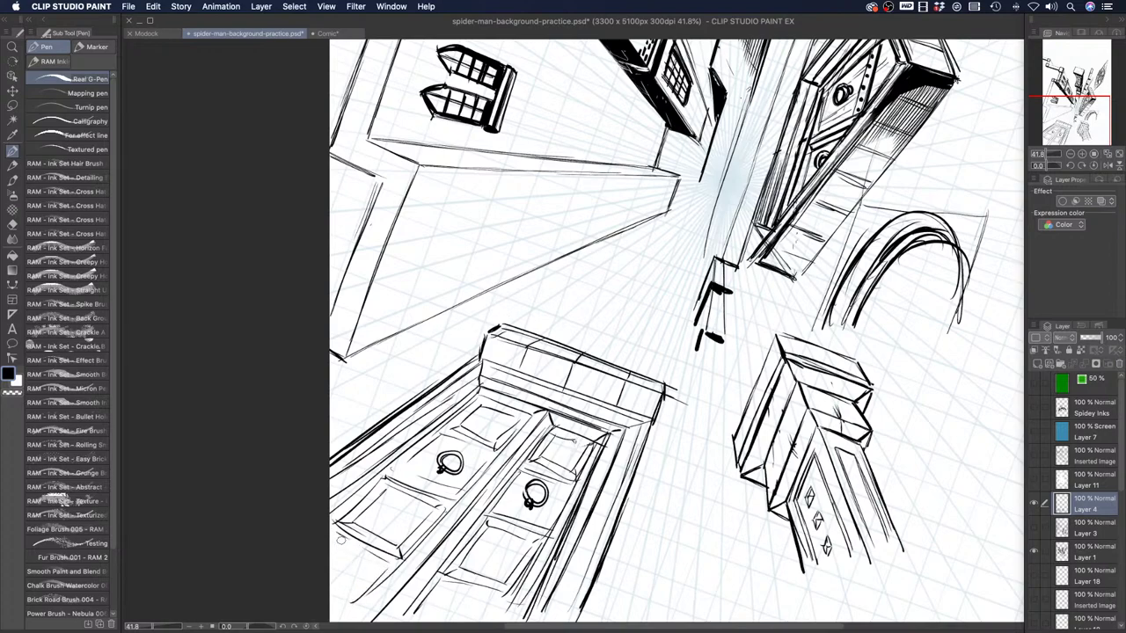
pyautogui.moveTo(431, 593)
pyautogui.mouseDown()
pyautogui.moveTo(413, 617)
pyautogui.moveTo(480, 595)
pyautogui.mouseUp()
# Extend parallel ledge lines outward from both sides of the block to form the adjoining recessed walls
pyautogui.moveTo(536, 441); pyautogui.dragTo(466, 427)
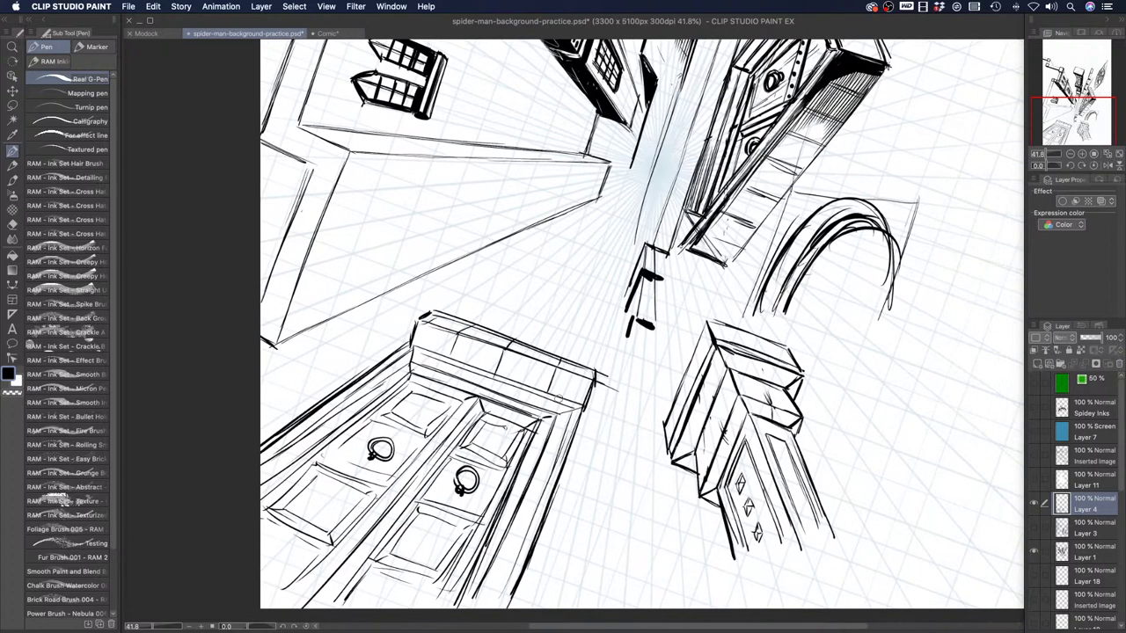
pyautogui.moveTo(584, 408)
pyautogui.mouseDown()
pyautogui.moveTo(661, 431)
pyautogui.moveTo(666, 449)
pyautogui.mouseUp()
pyautogui.moveTo(348, 324); pyautogui.dragTo(411, 345)
pyautogui.moveTo(330, 331); pyautogui.dragTo(396, 360)
pyautogui.moveTo(337, 325); pyautogui.dragTo(410, 348)
# Draw a tall, narrow double-edged window frame on one adjoining wall and a slim recessed panel on the other
pyautogui.moveTo(588, 455)
pyautogui.mouseDown()
pyautogui.moveTo(550, 608)
pyautogui.moveTo(630, 471)
pyautogui.moveTo(625, 607)
pyautogui.mouseUp()
pyautogui.moveTo(635, 475); pyautogui.dragTo(632, 611)
pyautogui.moveTo(588, 461)
pyautogui.mouseDown()
pyautogui.moveTo(563, 609)
pyautogui.moveTo(644, 475)
pyautogui.moveTo(562, 607)
pyautogui.mouseUp()
pyautogui.moveTo(594, 439)
pyautogui.mouseDown()
pyautogui.moveTo(590, 459)
pyautogui.moveTo(635, 475)
pyautogui.mouseUp()
pyautogui.moveTo(597, 438)
pyautogui.mouseDown()
pyautogui.moveTo(631, 447)
pyautogui.moveTo(587, 468)
pyautogui.moveTo(565, 609)
pyautogui.mouseUp()
pyautogui.moveTo(589, 465)
pyautogui.mouseDown()
pyautogui.moveTo(635, 484)
pyautogui.moveTo(614, 612)
pyautogui.moveTo(629, 480)
pyautogui.moveTo(567, 610)
pyautogui.mouseUp()
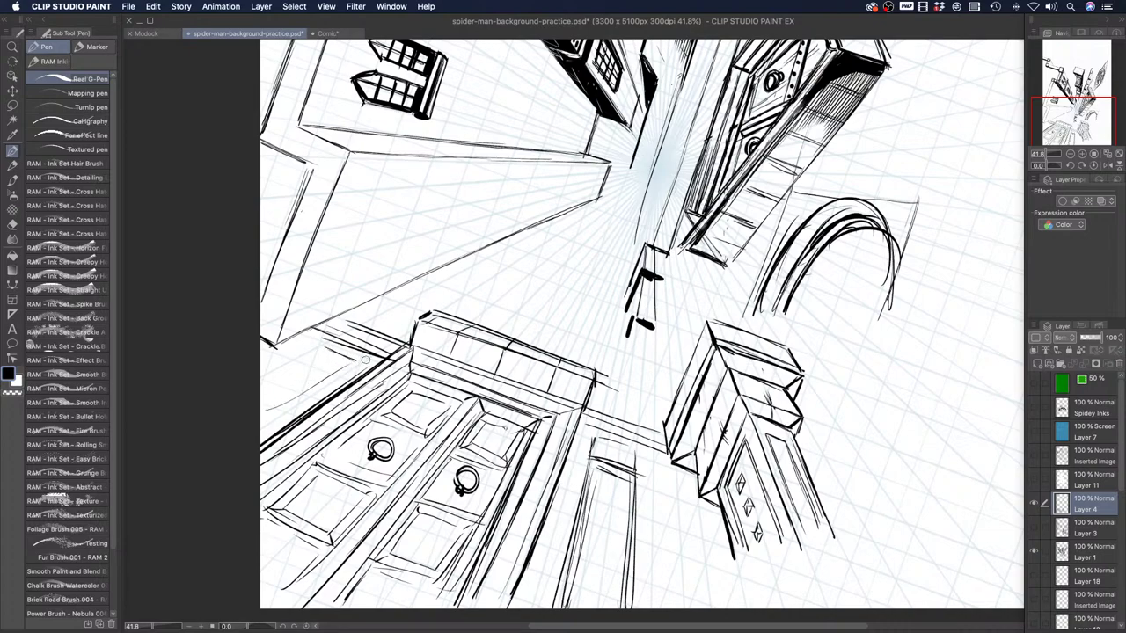
pyautogui.moveTo(323, 347); pyautogui.dragTo(251, 379)
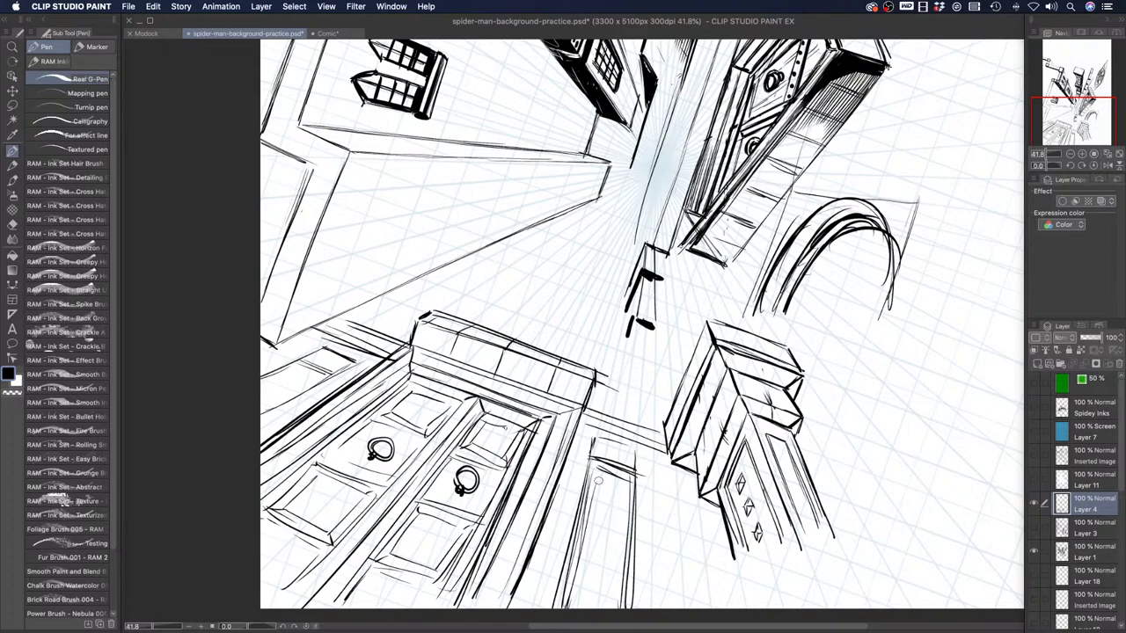
pyautogui.moveTo(593, 465)
pyautogui.mouseDown()
pyautogui.moveTo(627, 478)
pyautogui.moveTo(618, 598)
pyautogui.mouseUp()
pyautogui.moveTo(589, 503)
pyautogui.mouseDown()
pyautogui.moveTo(632, 516)
pyautogui.moveTo(597, 511)
pyautogui.moveTo(626, 562)
pyautogui.mouseUp()
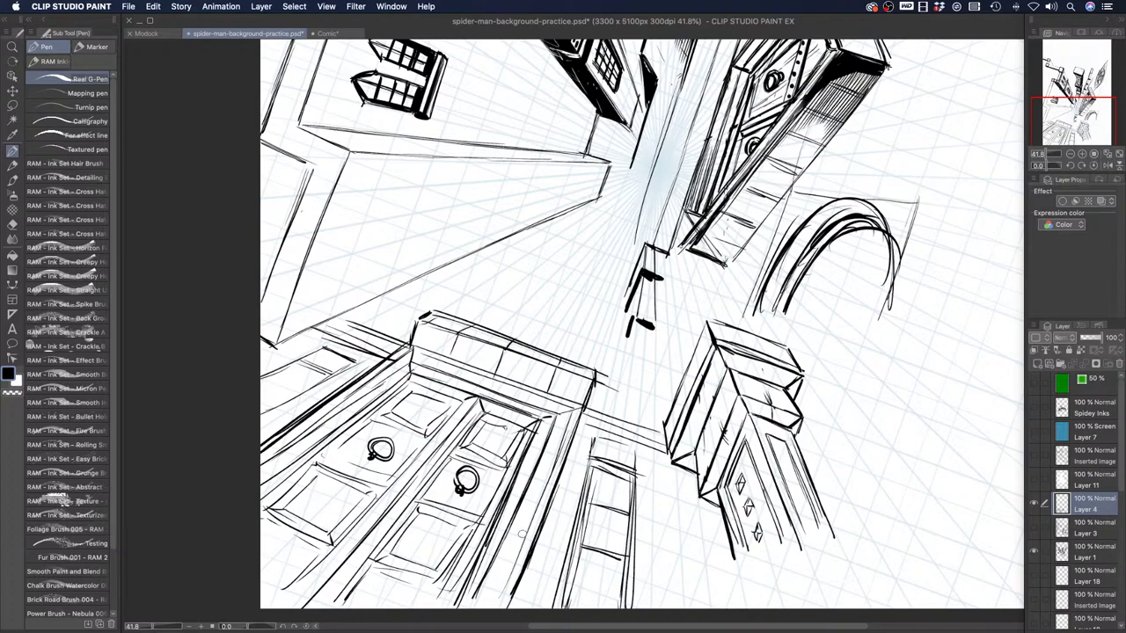
pyautogui.press('super+z')
pyautogui.press('super+z')
pyautogui.moveTo(608, 476)
pyautogui.mouseDown()
pyautogui.moveTo(596, 519)
pyautogui.moveTo(623, 488)
pyautogui.moveTo(610, 476)
pyautogui.mouseUp()
pyautogui.moveTo(607, 527)
pyautogui.mouseDown()
pyautogui.moveTo(584, 541)
pyautogui.moveTo(615, 532)
pyautogui.moveTo(591, 557)
pyautogui.moveTo(616, 601)
pyautogui.moveTo(573, 607)
pyautogui.mouseUp()
pyautogui.moveTo(594, 498)
pyautogui.mouseDown()
pyautogui.moveTo(626, 497)
pyautogui.moveTo(608, 524)
pyautogui.mouseUp()
pyautogui.moveTo(596, 541)
pyautogui.mouseDown()
pyautogui.moveTo(602, 577)
pyautogui.moveTo(622, 547)
pyautogui.moveTo(594, 605)
pyautogui.mouseUp()
pyautogui.press('super+z')
pyautogui.press('super+z')
pyautogui.press('super+z')
pyautogui.press('super+z')
pyautogui.press('super+z')
pyautogui.press('super+z')
pyautogui.press('super+z')
pyautogui.press('super+z')
pyautogui.press('super+z')
# Add curved arches, a crossbar and centre lines to the narrow window, with a matching arc in the opposite wall's panel
pyautogui.moveTo(588, 475)
pyautogui.mouseDown()
pyautogui.moveTo(633, 488)
pyautogui.moveTo(594, 607)
pyautogui.moveTo(605, 569)
pyautogui.moveTo(619, 601)
pyautogui.mouseUp()
pyautogui.moveTo(607, 521); pyautogui.dragTo(600, 596)
pyautogui.moveTo(580, 540); pyautogui.dragTo(626, 554)
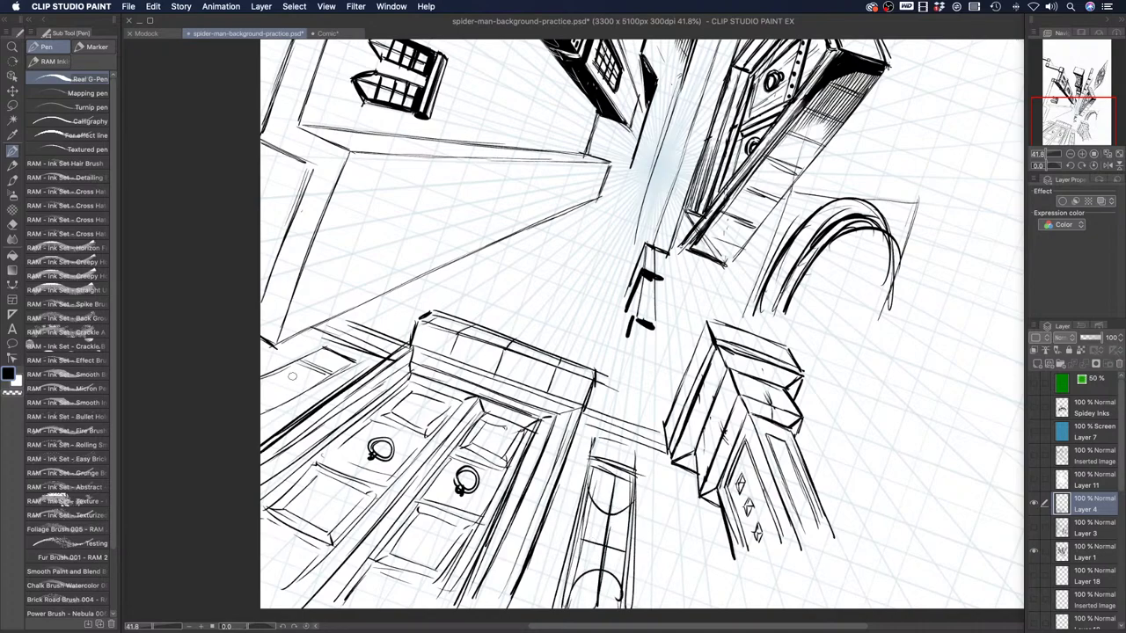
pyautogui.moveTo(315, 370); pyautogui.dragTo(264, 400)
pyautogui.moveTo(600, 492); pyautogui.dragTo(627, 489)
pyautogui.moveTo(581, 605); pyautogui.dragTo(607, 601)
# Switch to the Modock illustration and add a new layer above Layer 1 Copy 2
pyautogui.scroll(5, 631, 474)
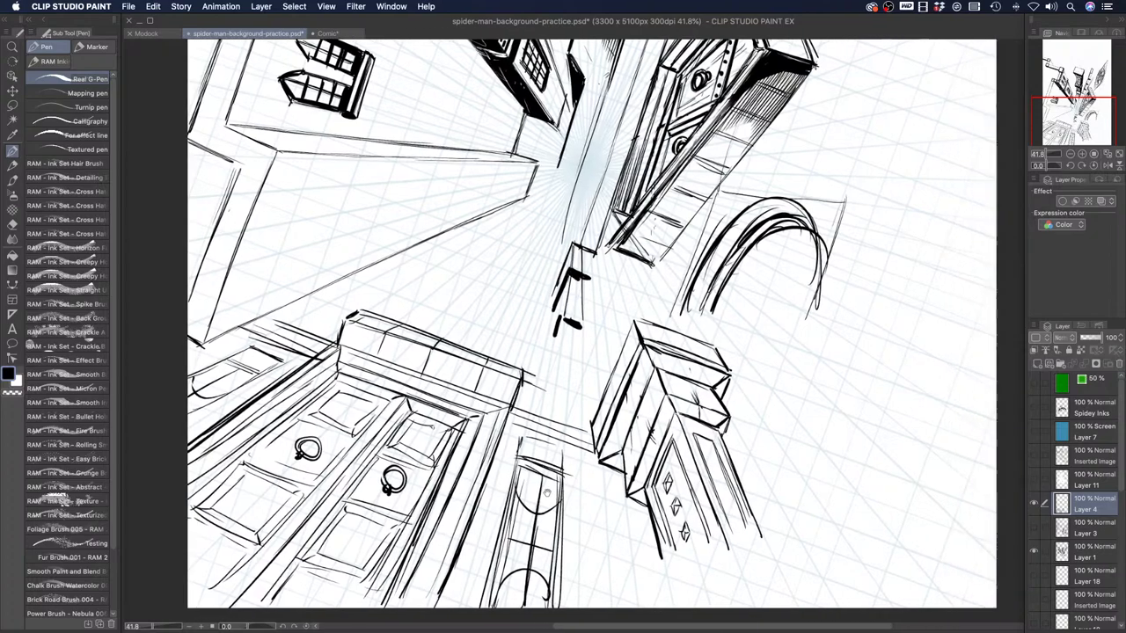
pyautogui.scroll(5, 572, 475)
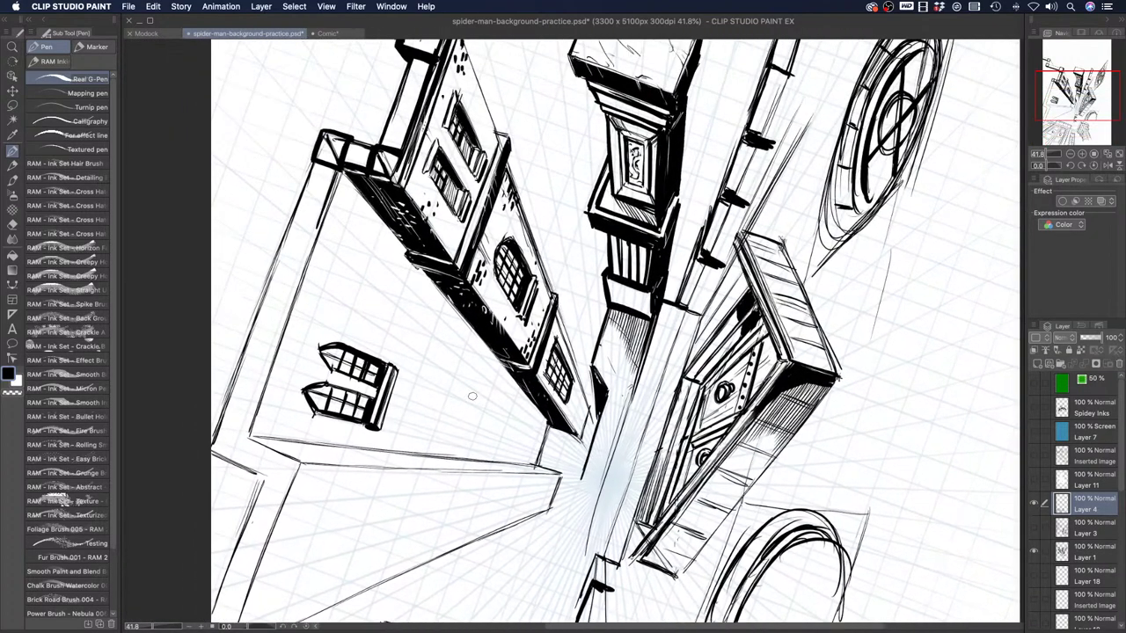
pyautogui.click(146, 33)
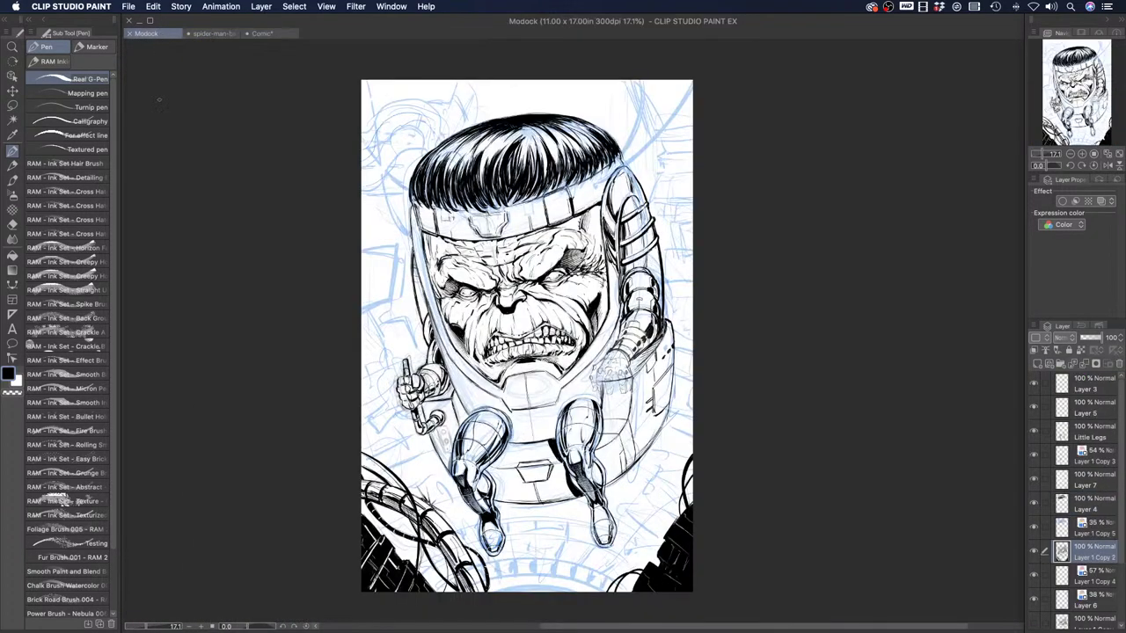
pyautogui.click(12, 47)
pyautogui.moveTo(332, 396); pyautogui.dragTo(457, 281)
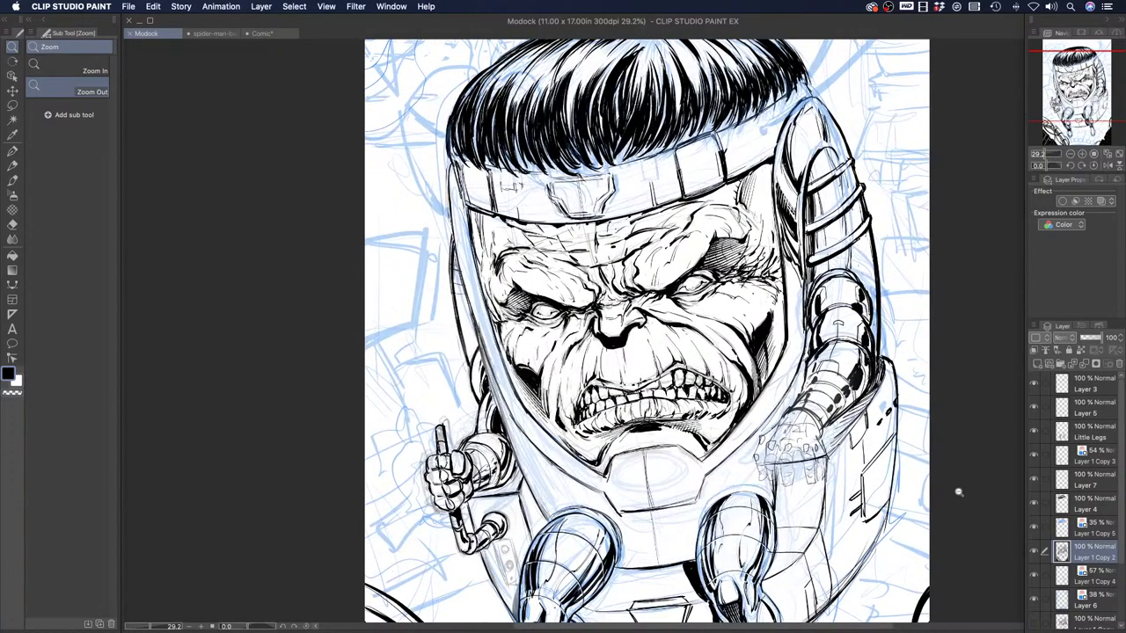
pyautogui.click(1036, 364)
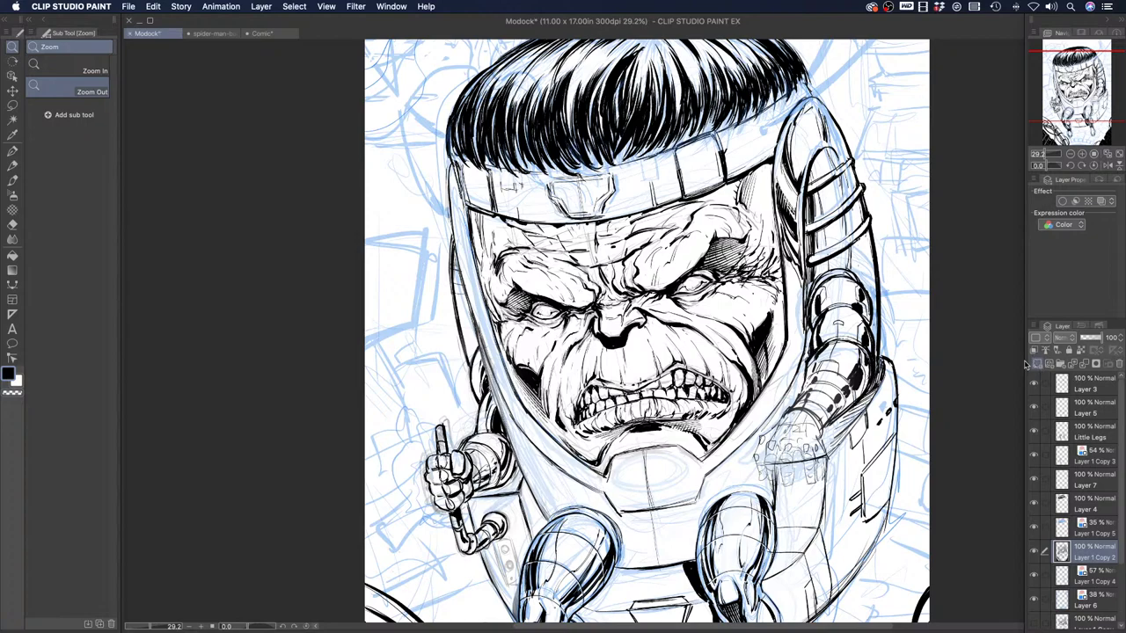
# Ink heavier pen lines along the lower hood edge beside Modock's raised hand on the new layer
pyautogui.click(12, 151)
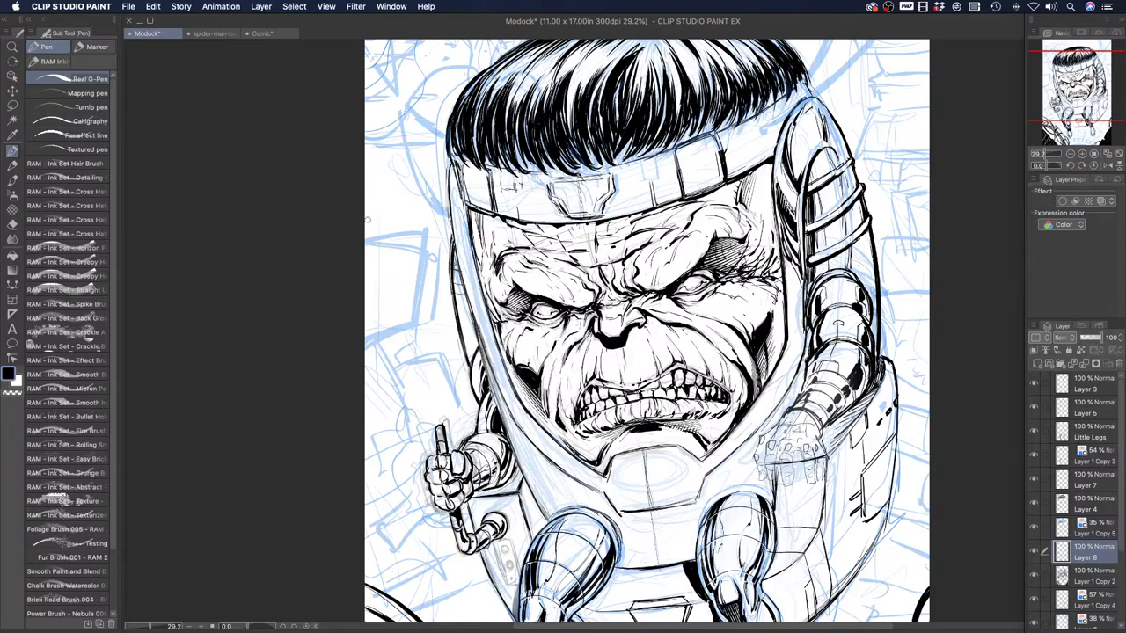
pyautogui.scroll(-5, 448, 421)
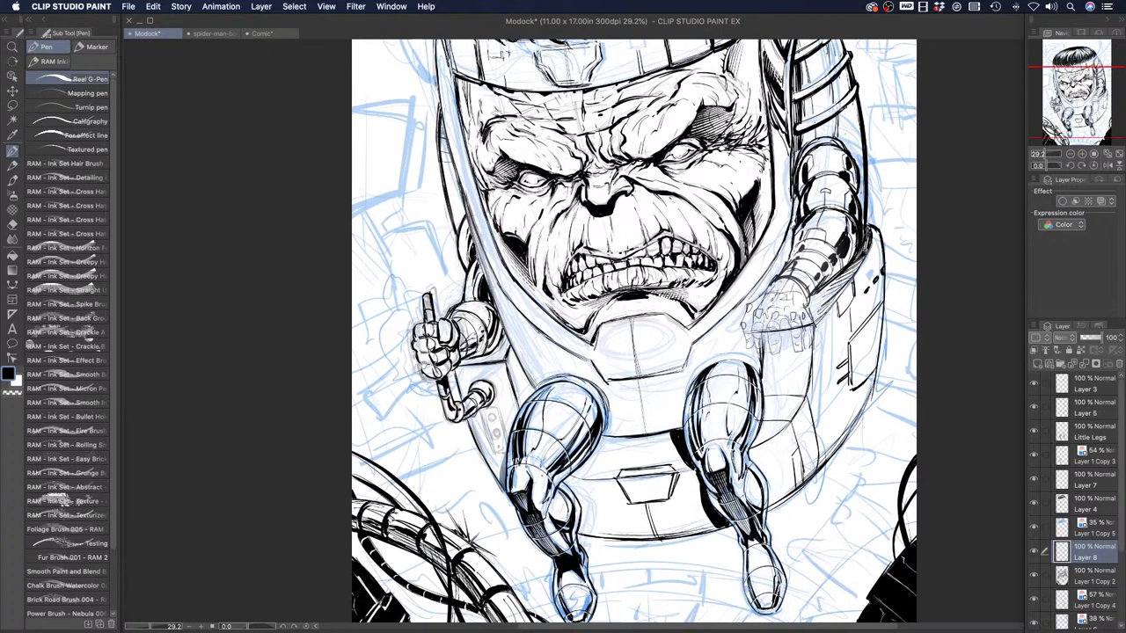
pyautogui.scroll(5, 458, 431)
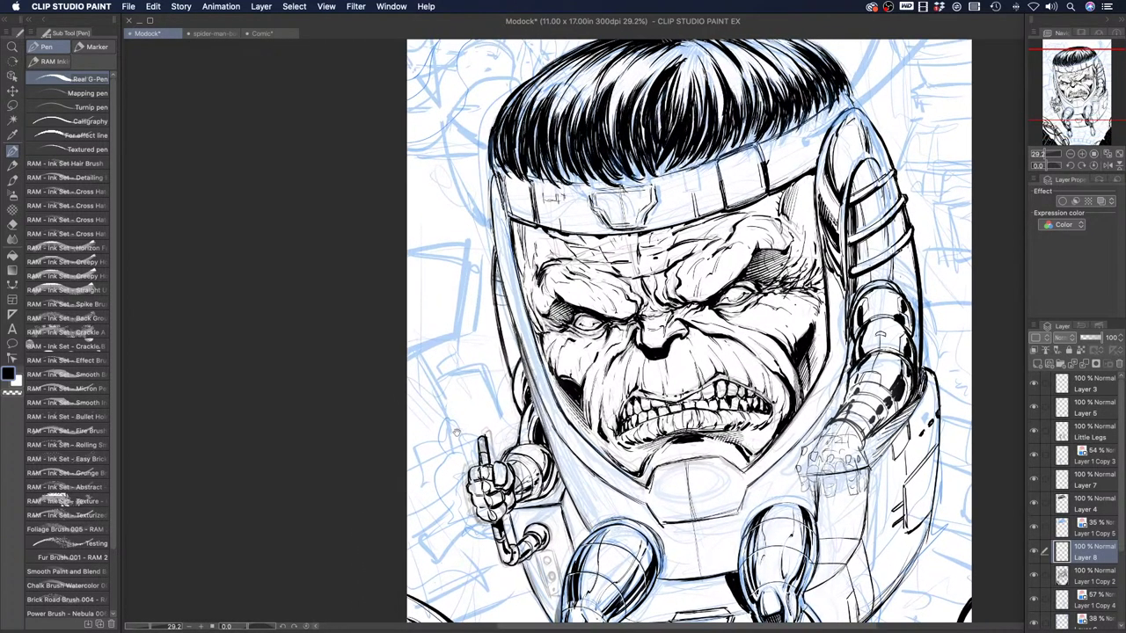
pyautogui.scroll(-2, 458, 431)
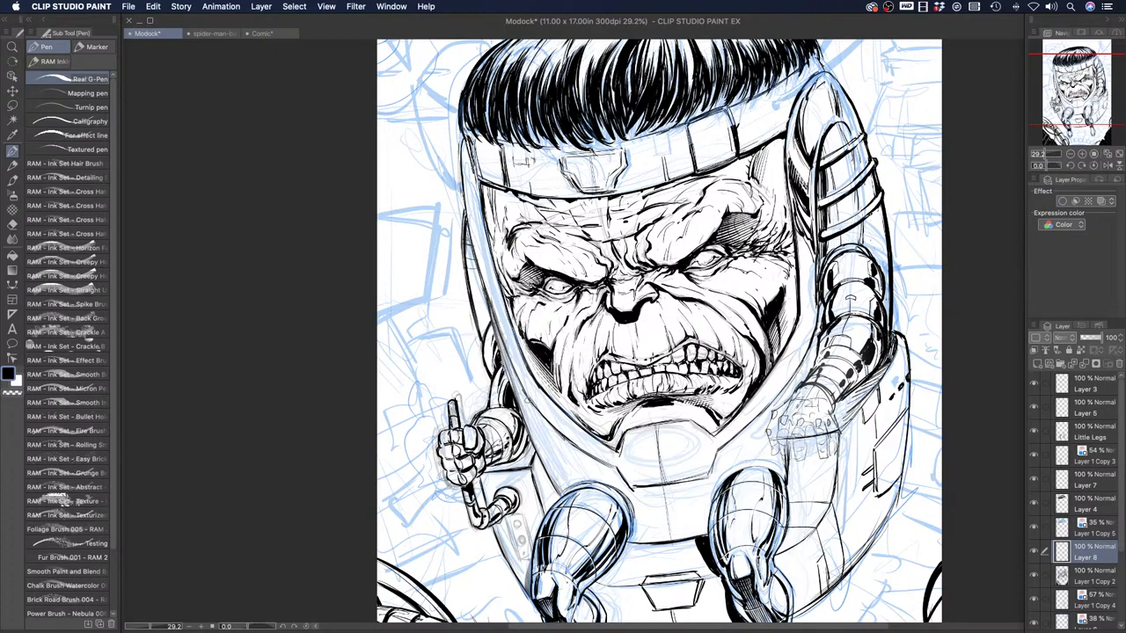
pyautogui.moveTo(530, 407); pyautogui.dragTo(546, 448)
pyautogui.moveTo(527, 404)
pyautogui.mouseDown()
pyautogui.moveTo(549, 452)
pyautogui.moveTo(538, 415)
pyautogui.mouseUp()
pyautogui.moveTo(550, 456); pyautogui.dragTo(567, 483)
pyautogui.moveTo(543, 418); pyautogui.dragTo(575, 485)
pyautogui.moveTo(556, 438); pyautogui.dragTo(566, 461)
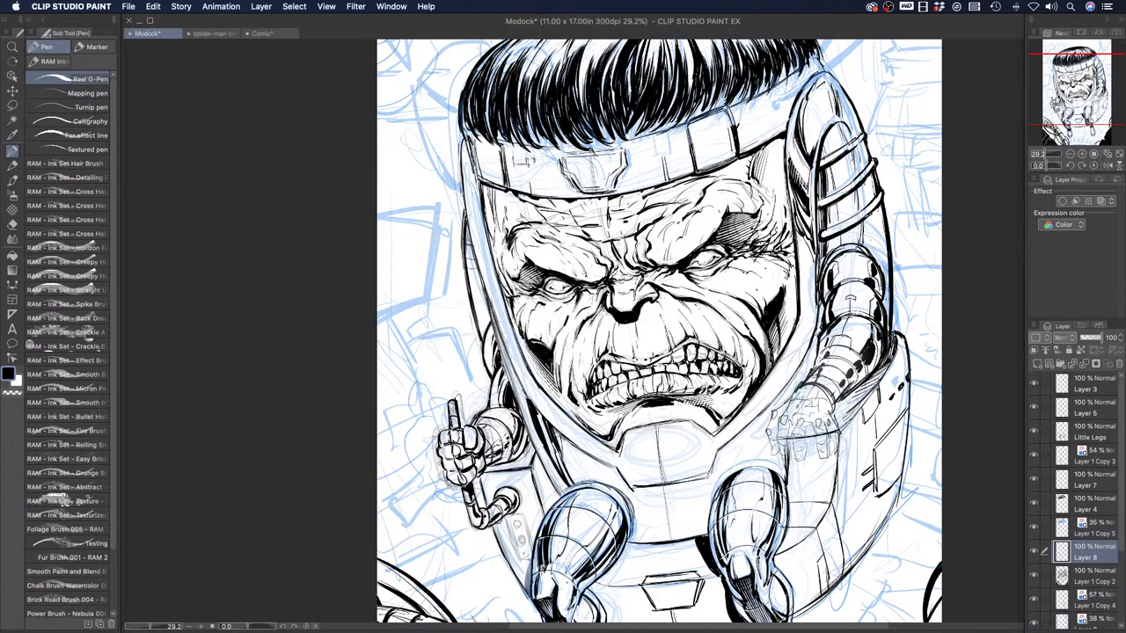
pyautogui.moveTo(516, 380)
pyautogui.mouseDown()
pyautogui.moveTo(532, 425)
pyautogui.moveTo(521, 390)
pyautogui.mouseUp()
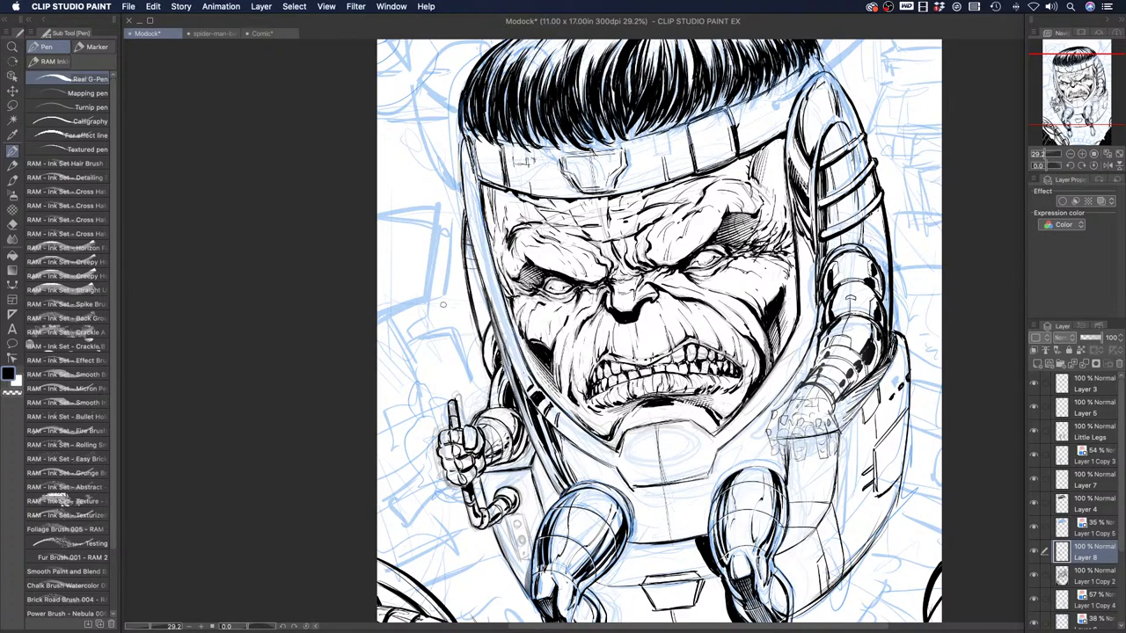
pyautogui.press('super+z')
pyautogui.press('super+z')
pyautogui.press('super+z')
pyautogui.press('super+z')
# Thicken the hood's outer side edge and fill the shadow between the raised hand's arm and the leg with black
pyautogui.moveTo(477, 255); pyautogui.dragTo(488, 313)
pyautogui.moveTo(476, 268); pyautogui.dragTo(491, 318)
pyautogui.moveTo(480, 272); pyautogui.dragTo(486, 327)
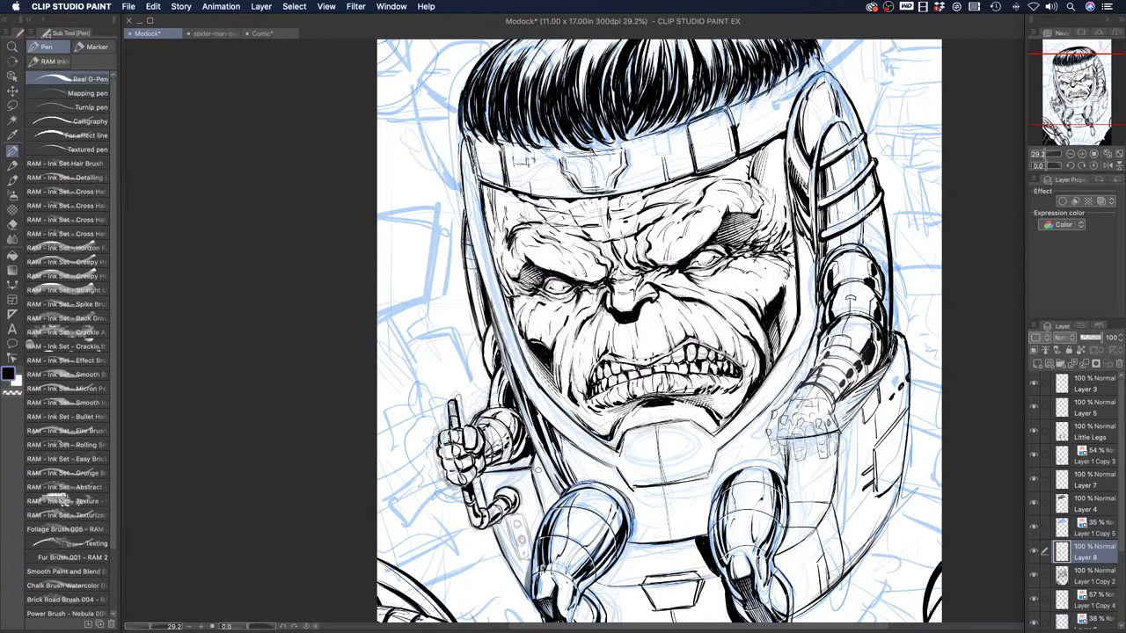
pyautogui.moveTo(537, 461)
pyautogui.mouseDown()
pyautogui.moveTo(560, 502)
pyautogui.moveTo(546, 510)
pyautogui.moveTo(536, 463)
pyautogui.moveTo(548, 515)
pyautogui.mouseUp()
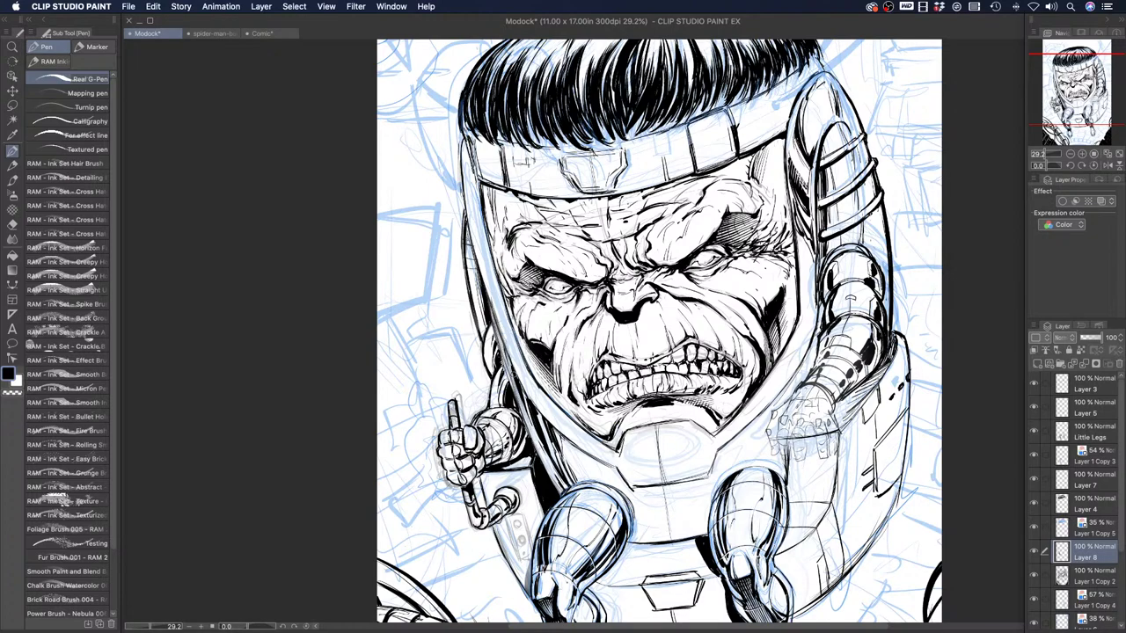
pyautogui.click(12, 47)
pyautogui.moveTo(458, 247); pyautogui.dragTo(430, 238)
pyautogui.click(445, 186)
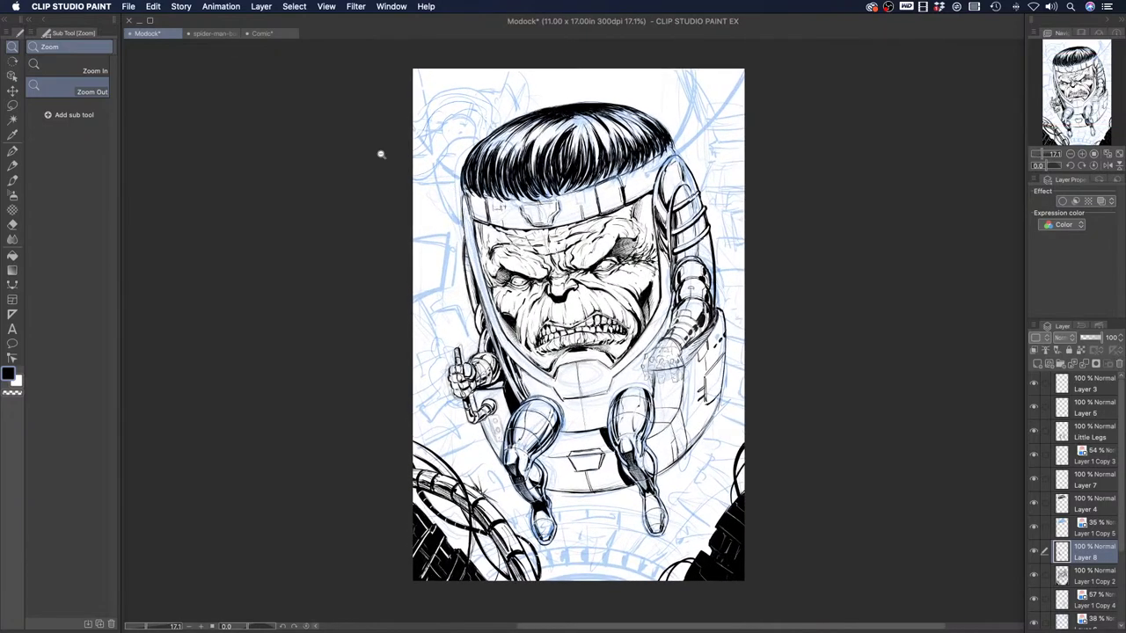
pyautogui.click(12, 150)
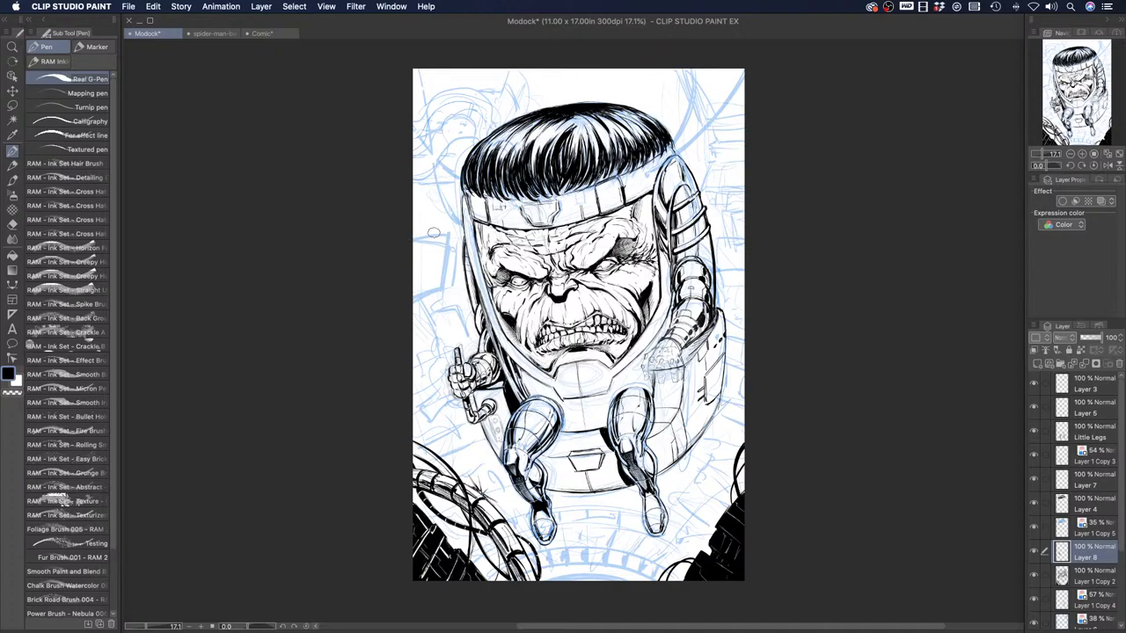
pyautogui.moveTo(410, 237)
pyautogui.mouseDown()
pyautogui.moveTo(451, 230)
pyautogui.moveTo(438, 309)
pyautogui.moveTo(457, 306)
pyautogui.moveTo(467, 331)
pyautogui.moveTo(453, 300)
pyautogui.moveTo(440, 303)
pyautogui.moveTo(453, 308)
pyautogui.moveTo(458, 285)
pyautogui.moveTo(456, 229)
pyautogui.moveTo(419, 227)
pyautogui.moveTo(440, 217)
pyautogui.moveTo(409, 225)
pyautogui.moveTo(445, 183)
pyautogui.moveTo(456, 208)
pyautogui.moveTo(442, 172)
pyautogui.moveTo(458, 143)
pyautogui.moveTo(429, 176)
pyautogui.mouseUp()
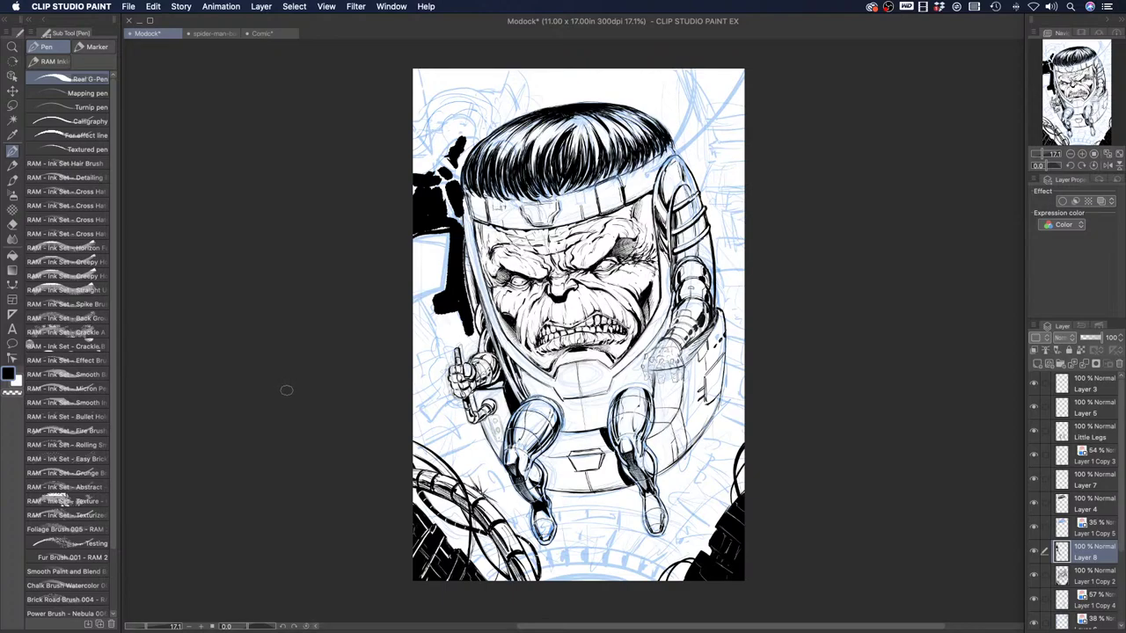
pyautogui.press('super+z')
pyautogui.press('super+z')
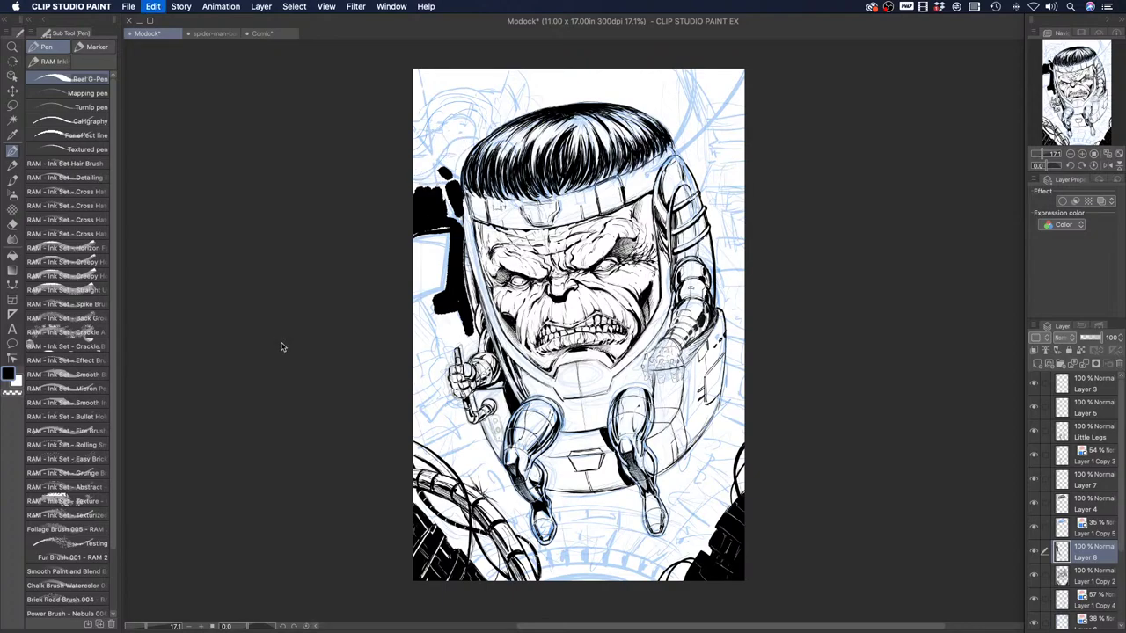
pyautogui.press('super+z')
pyautogui.press('super+z')
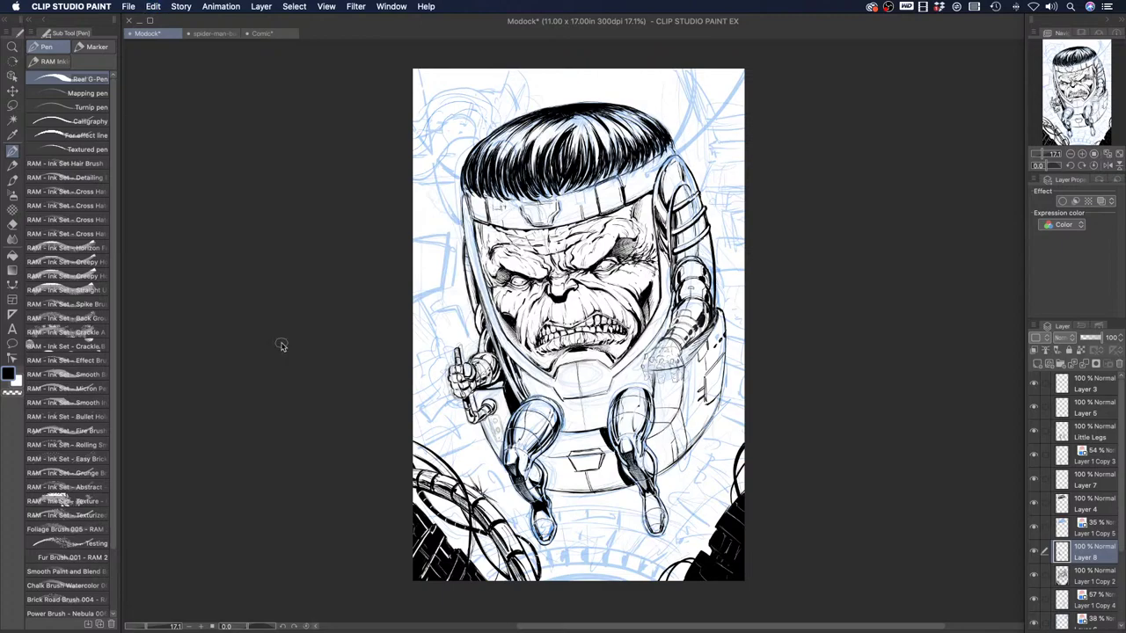
pyautogui.press('super+z')
# Compare the head and hood inks with Layer 8 hidden and shown
pyautogui.click(12, 47)
pyautogui.moveTo(484, 372); pyautogui.dragTo(400, 426)
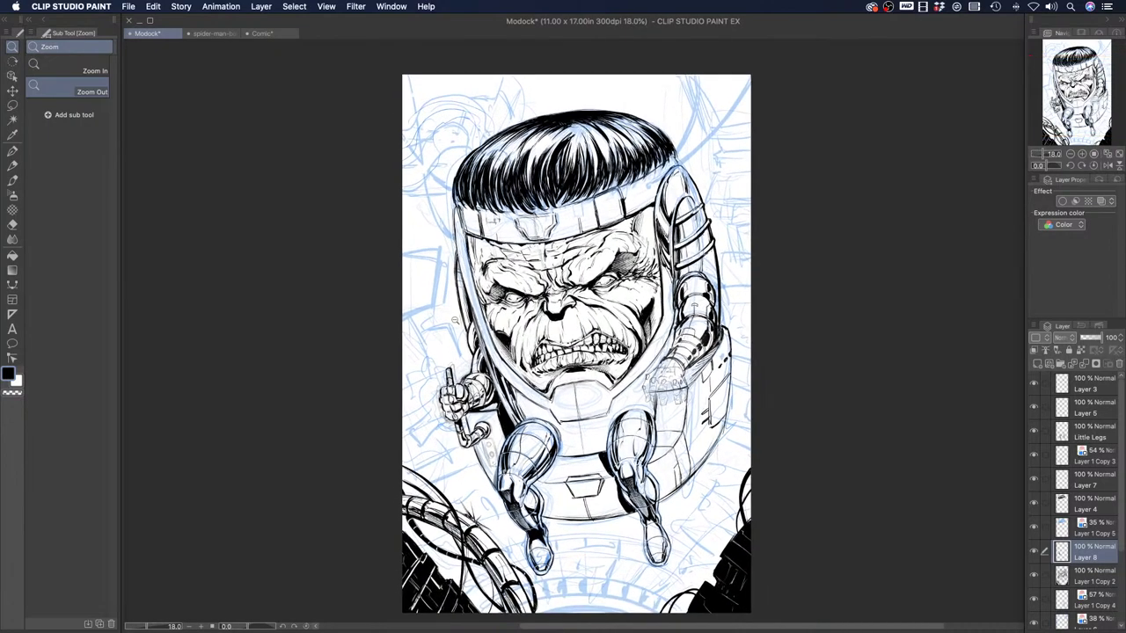
pyautogui.moveTo(562, 117); pyautogui.dragTo(555, 109)
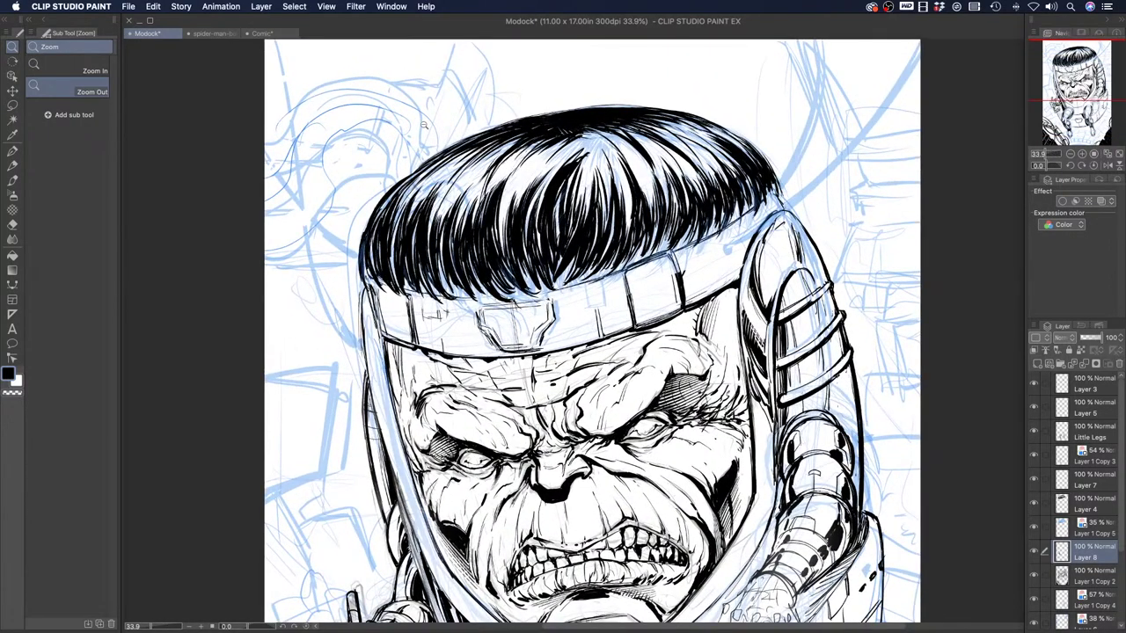
pyautogui.click(12, 150)
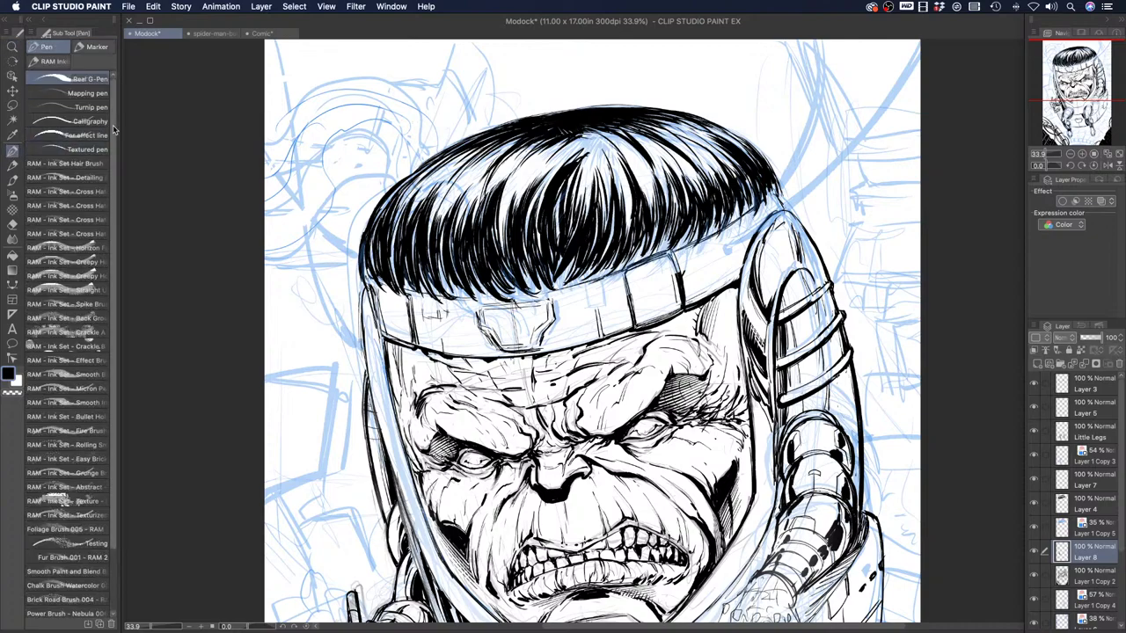
pyautogui.click(1034, 552)
pyautogui.click(1034, 553)
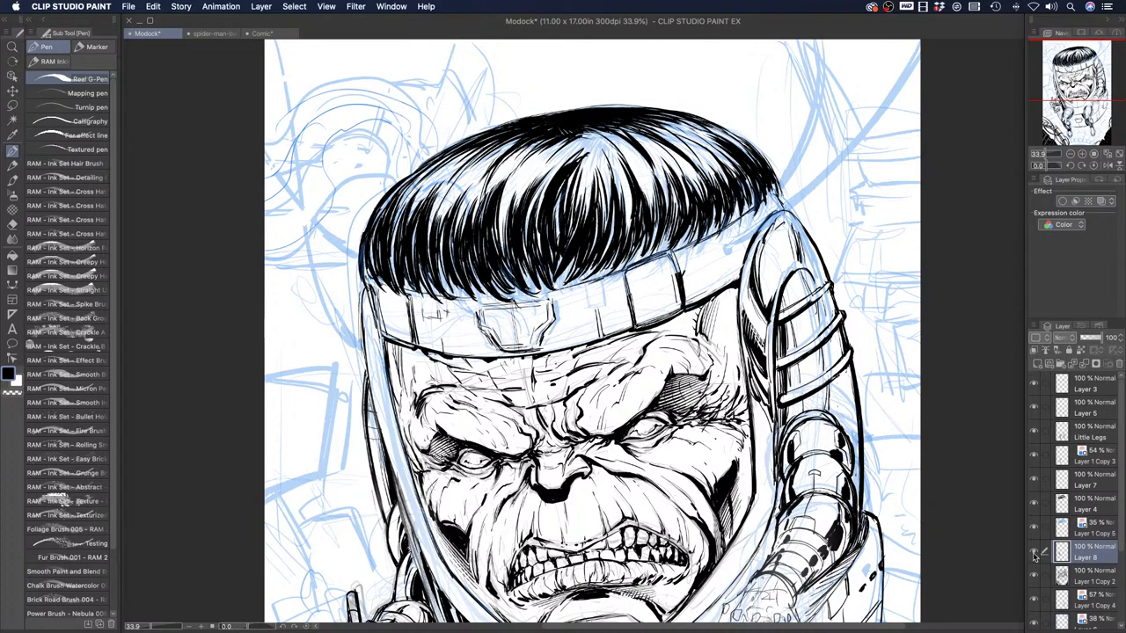
pyautogui.scroll(-5, 483, 406)
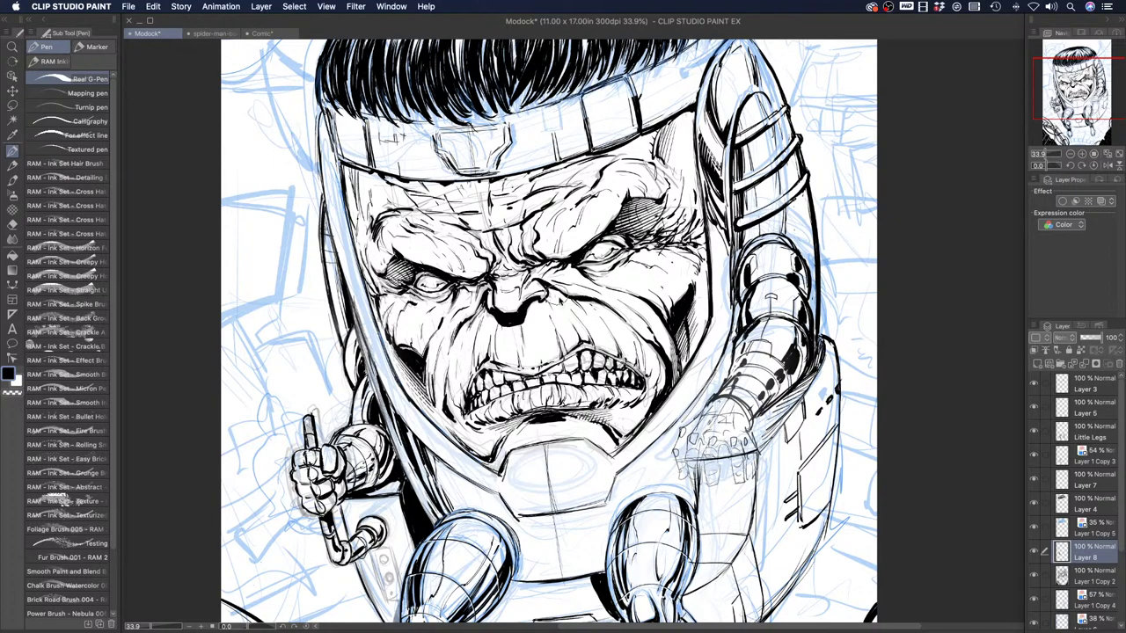
# Ink the outermost finger of the hanging hand beside Modock's chin on Layer 8
pyautogui.click(13, 47)
pyautogui.moveTo(734, 381); pyautogui.dragTo(739, 370)
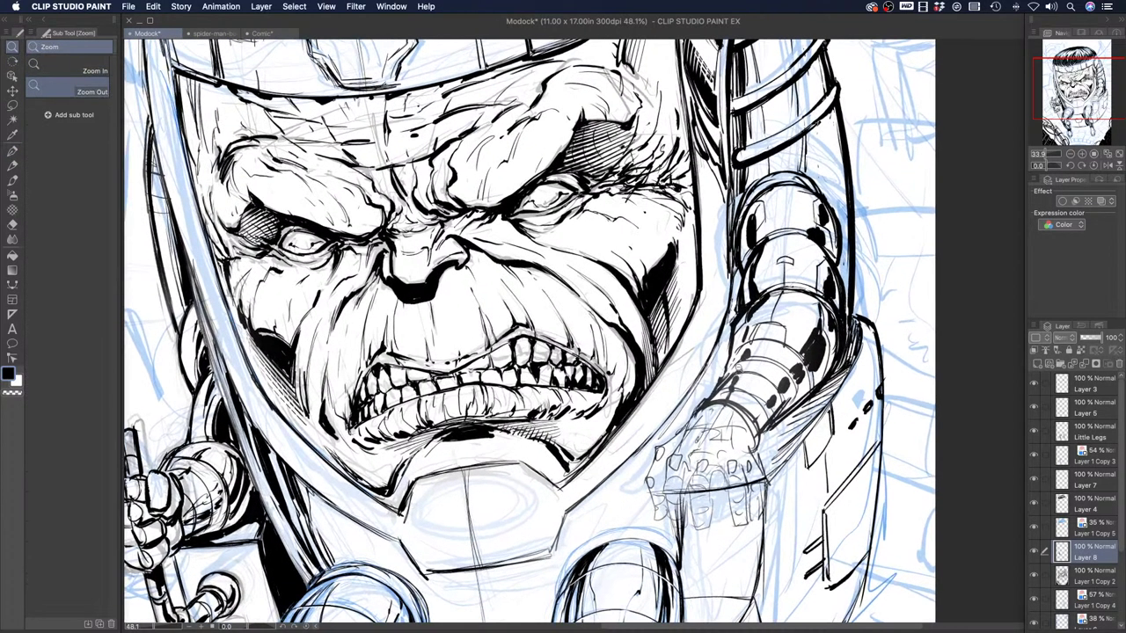
pyautogui.click(12, 150)
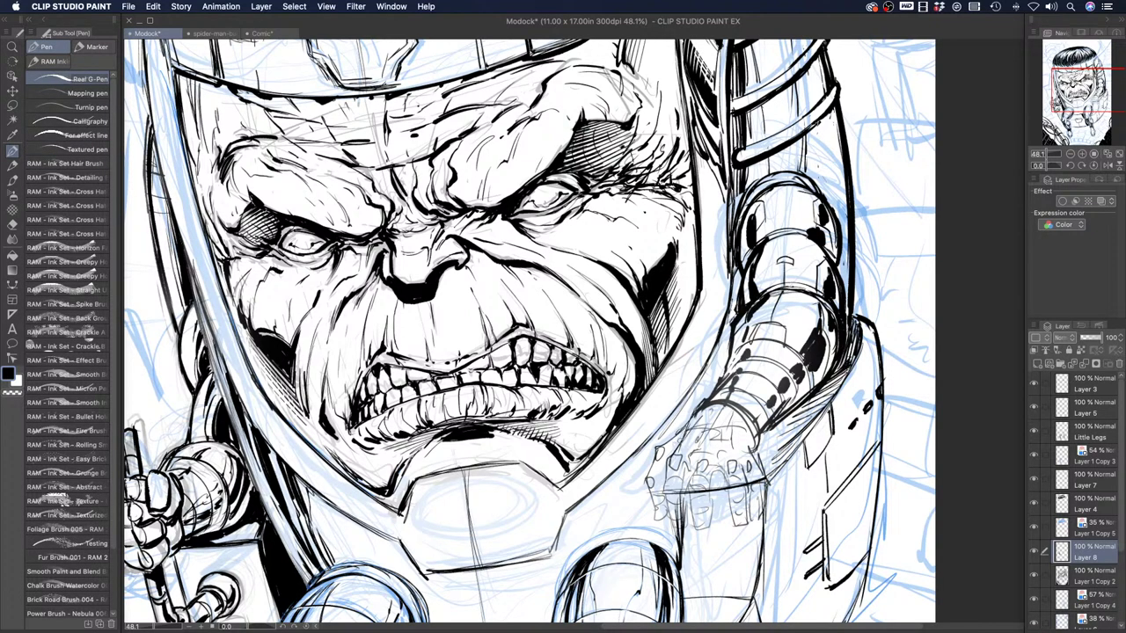
pyautogui.moveTo(670, 471)
pyautogui.mouseDown()
pyautogui.moveTo(685, 465)
pyautogui.moveTo(682, 531)
pyautogui.mouseUp()
pyautogui.moveTo(684, 521); pyautogui.dragTo(664, 526)
pyautogui.moveTo(668, 491)
pyautogui.mouseDown()
pyautogui.moveTo(660, 504)
pyautogui.moveTo(703, 489)
pyautogui.moveTo(710, 470)
pyautogui.moveTo(697, 466)
pyautogui.mouseUp()
pyautogui.moveTo(730, 403); pyautogui.dragTo(736, 412)
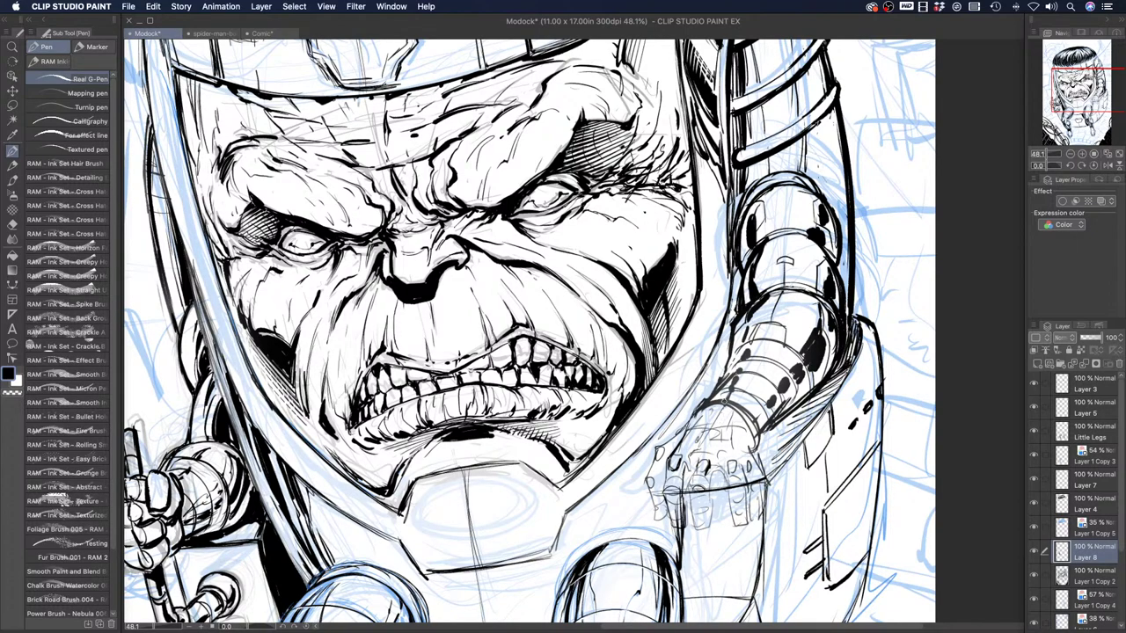
# Ink the remaining fingers, knuckles and side edges of the hanging hand on Layer 8
pyautogui.moveTo(695, 454)
pyautogui.mouseDown()
pyautogui.moveTo(695, 471)
pyautogui.moveTo(708, 463)
pyautogui.moveTo(703, 501)
pyautogui.mouseUp()
pyautogui.moveTo(690, 460)
pyautogui.mouseDown()
pyautogui.moveTo(689, 511)
pyautogui.moveTo(707, 526)
pyautogui.mouseUp()
pyautogui.moveTo(708, 485); pyautogui.dragTo(710, 512)
pyautogui.moveTo(713, 464); pyautogui.dragTo(727, 489)
pyautogui.moveTo(721, 468)
pyautogui.mouseDown()
pyautogui.moveTo(732, 520)
pyautogui.moveTo(747, 522)
pyautogui.moveTo(740, 464)
pyautogui.moveTo(761, 478)
pyautogui.moveTo(752, 515)
pyautogui.moveTo(763, 475)
pyautogui.moveTo(747, 445)
pyautogui.mouseUp()
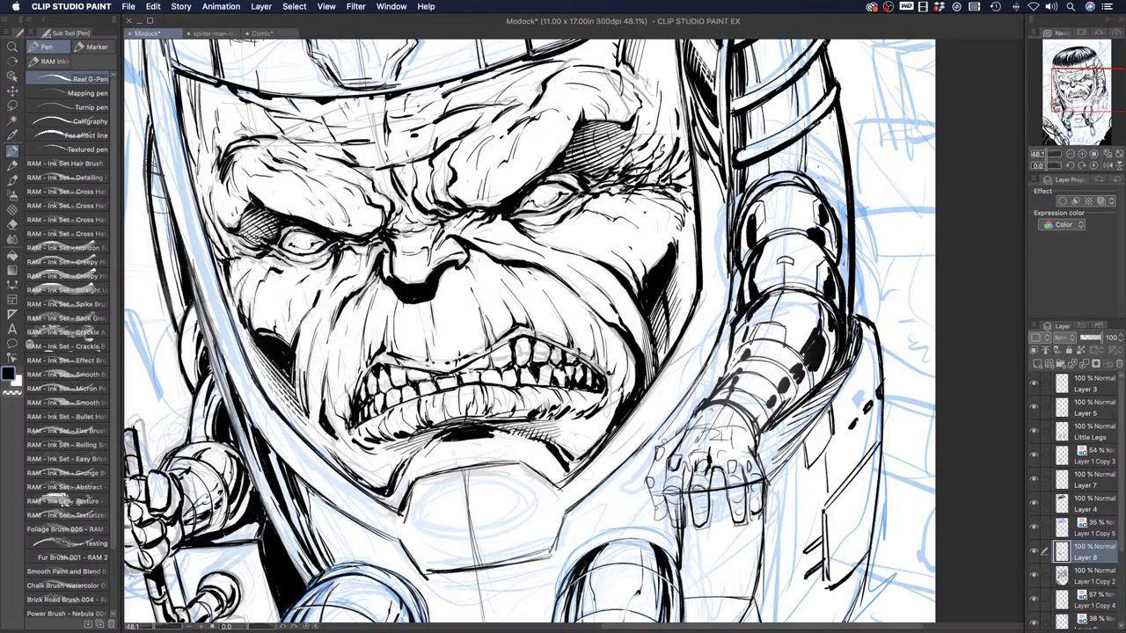
pyautogui.moveTo(674, 437)
pyautogui.mouseDown()
pyautogui.moveTo(649, 476)
pyautogui.moveTo(647, 503)
pyautogui.moveTo(665, 514)
pyautogui.moveTo(650, 483)
pyautogui.moveTo(677, 441)
pyautogui.mouseUp()
pyautogui.moveTo(746, 420); pyautogui.dragTo(758, 446)
# Check which layer holds the line crossing the fingers, then erase it on Layer 1 Copy 2 with transparent colour
pyautogui.click(1034, 551)
pyautogui.click(1034, 552)
pyautogui.click(1035, 576)
pyautogui.click(1034, 576)
pyautogui.click(1081, 576)
pyautogui.click(13, 392)
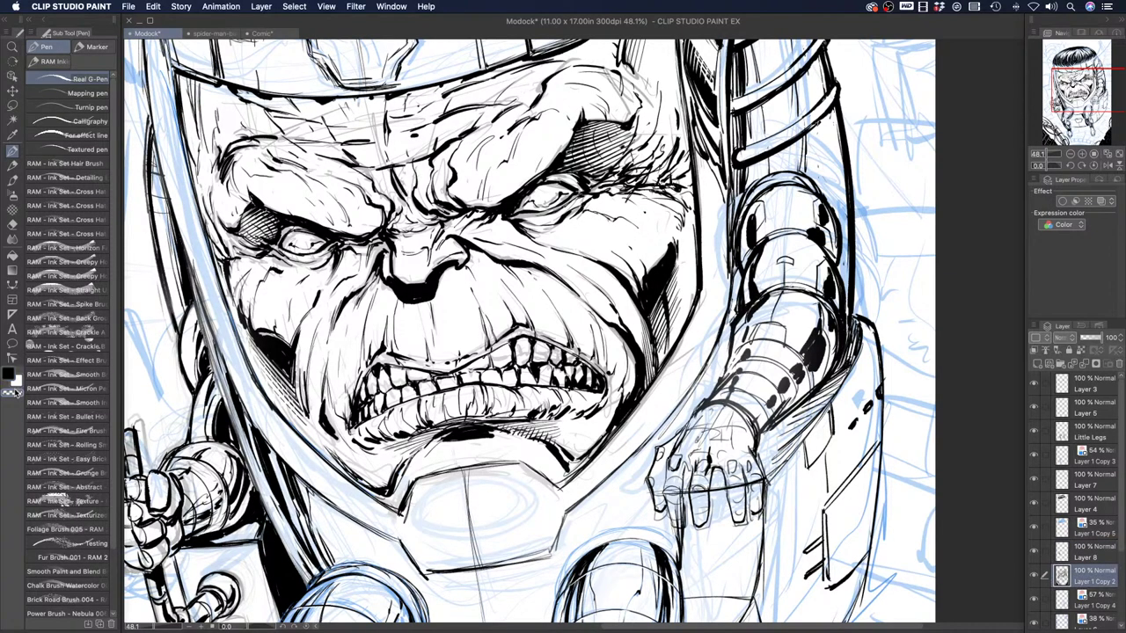
pyautogui.moveTo(680, 479); pyautogui.dragTo(701, 494)
# Compare the hand inks with Layer 8 hidden and shown, then merge Layer 8 down into Layer 1 Copy 2
pyautogui.click(1081, 557)
pyautogui.click(1036, 554)
pyautogui.click(1036, 554)
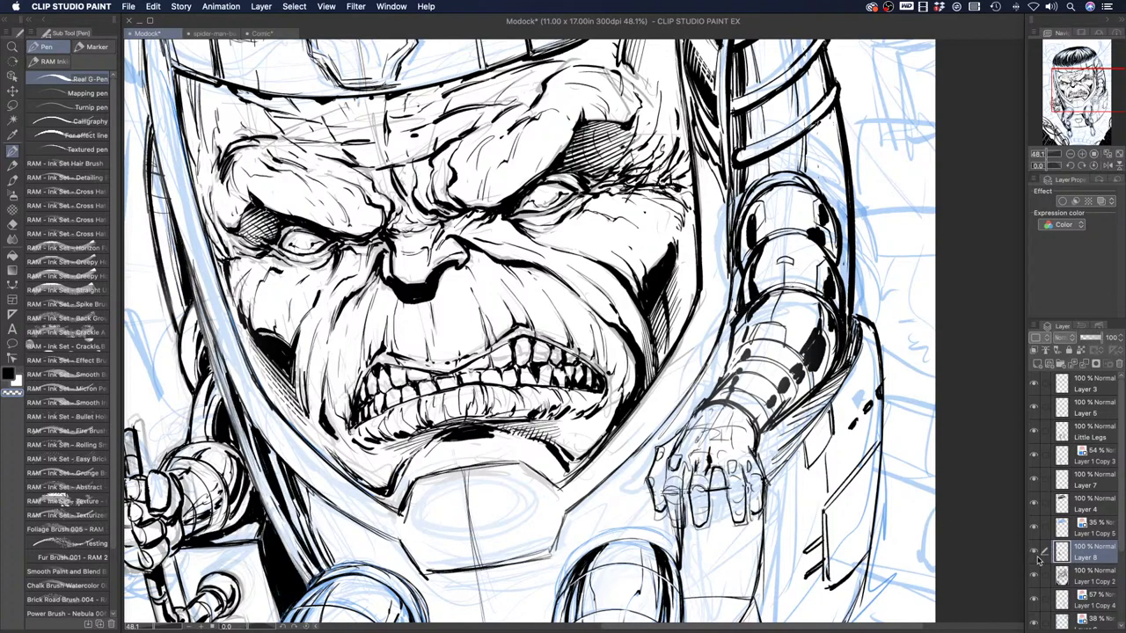
pyautogui.click(1036, 556)
pyautogui.click(1036, 556)
pyautogui.click(1036, 555)
pyautogui.click(1035, 555)
pyautogui.press('super+e')
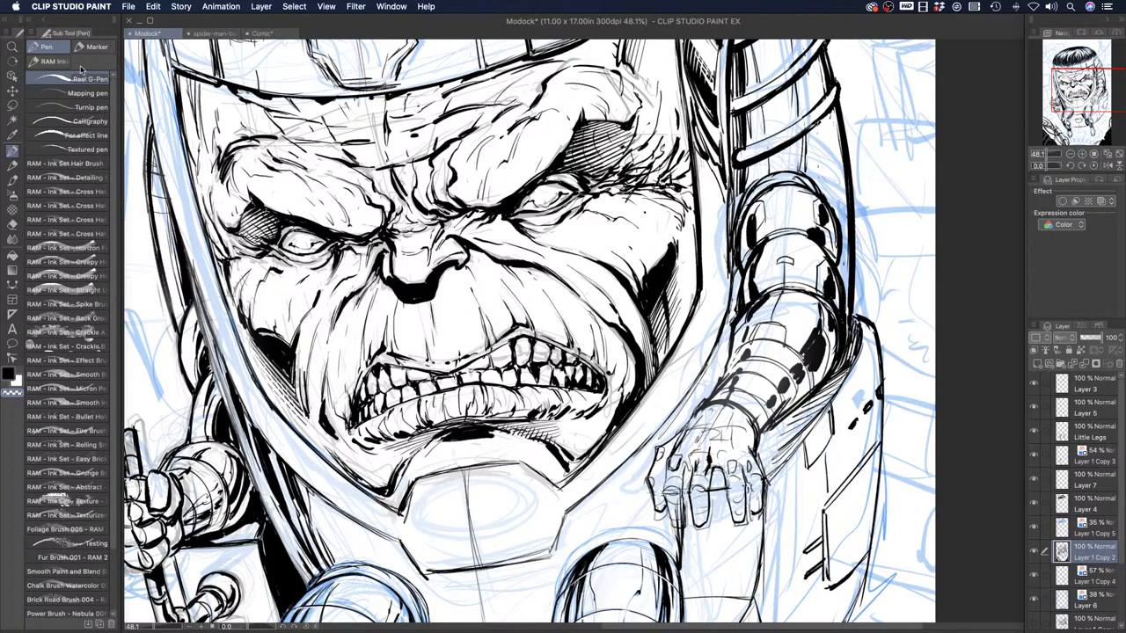
# Clean up the overlapping finger lines of the hanging hand and fill the gap between the middle fingers with black
pyautogui.click(13, 45)
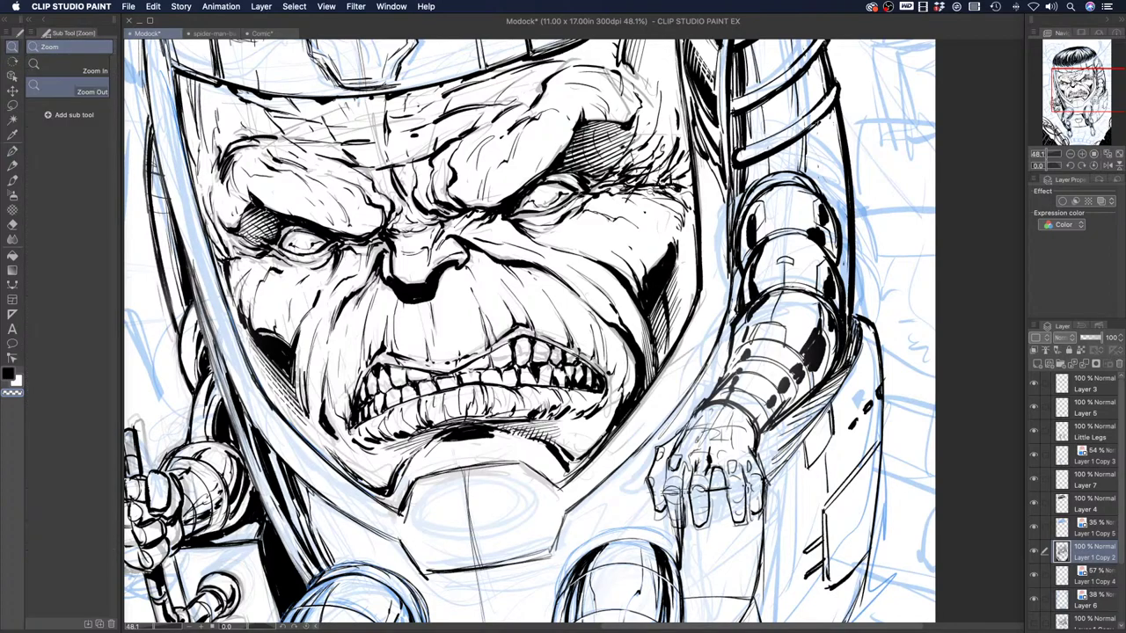
pyautogui.scroll(-2, 627, 349)
pyautogui.scroll(3, 620, 355)
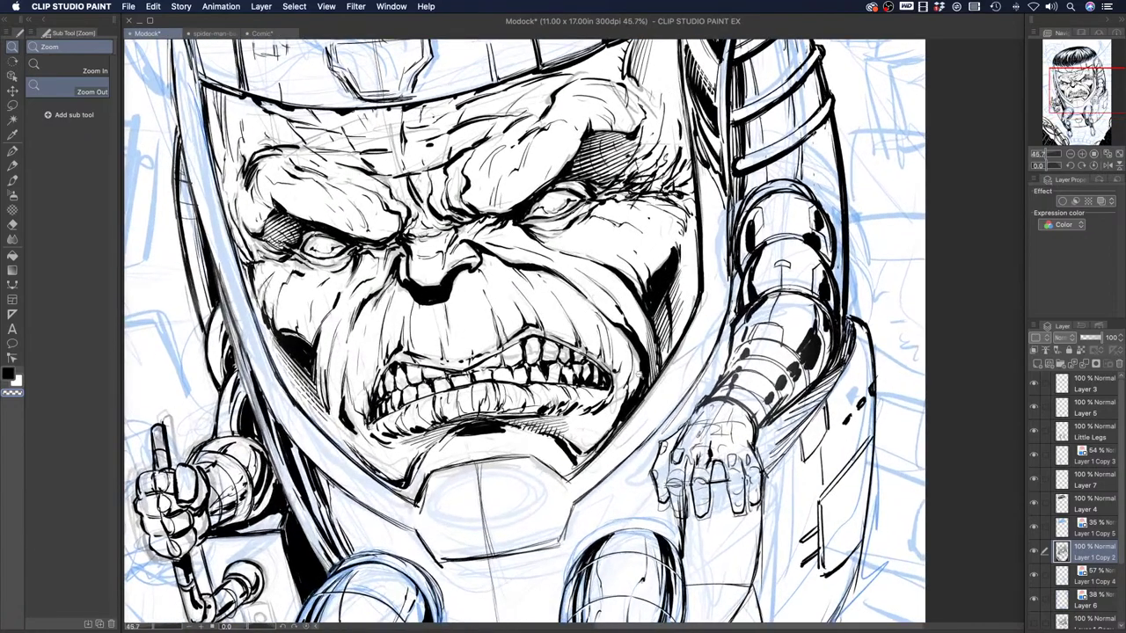
pyautogui.click(13, 150)
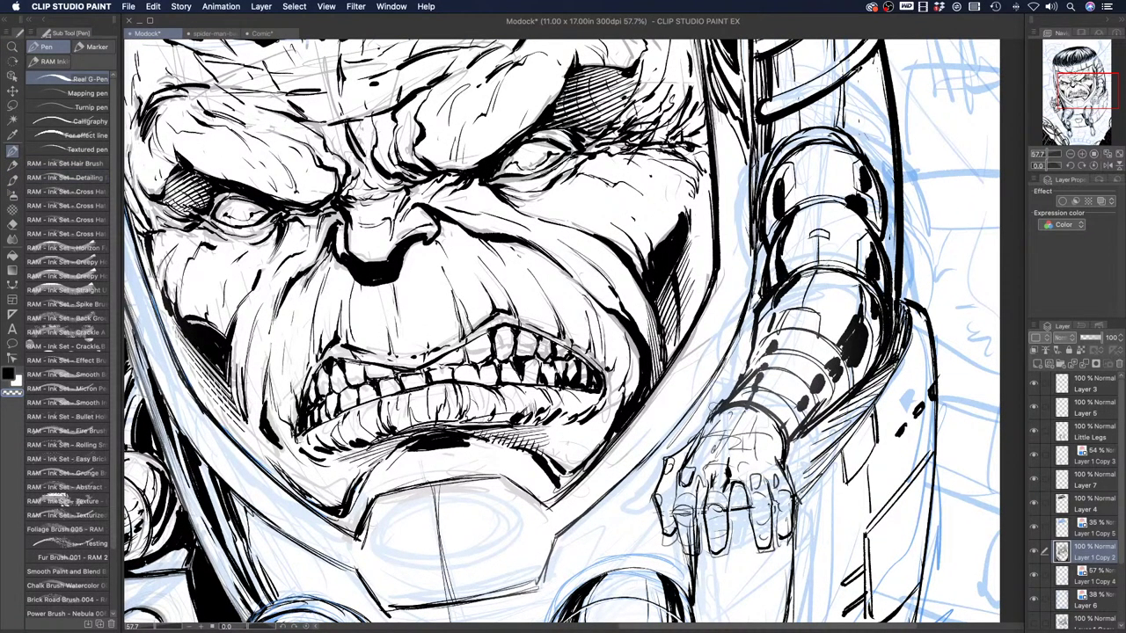
pyautogui.moveTo(739, 487)
pyautogui.mouseDown()
pyautogui.moveTo(730, 510)
pyautogui.moveTo(732, 494)
pyautogui.mouseUp()
pyautogui.moveTo(741, 480)
pyautogui.mouseDown()
pyautogui.moveTo(727, 490)
pyautogui.moveTo(736, 493)
pyautogui.mouseUp()
pyautogui.moveTo(704, 497); pyautogui.dragTo(694, 515)
pyautogui.moveTo(704, 487); pyautogui.dragTo(697, 497)
pyautogui.moveTo(704, 488)
pyautogui.mouseDown()
pyautogui.moveTo(701, 548)
pyautogui.moveTo(730, 547)
pyautogui.moveTo(731, 519)
pyautogui.mouseUp()
pyautogui.moveTo(767, 512)
pyautogui.mouseDown()
pyautogui.moveTo(773, 544)
pyautogui.moveTo(775, 533)
pyautogui.mouseUp()
pyautogui.moveTo(770, 489)
pyautogui.mouseDown()
pyautogui.moveTo(789, 533)
pyautogui.moveTo(792, 509)
pyautogui.mouseUp()
pyautogui.moveTo(778, 452)
pyautogui.mouseDown()
pyautogui.moveTo(790, 487)
pyautogui.moveTo(798, 432)
pyautogui.mouseUp()
pyautogui.moveTo(526, 484); pyautogui.dragTo(695, 438)
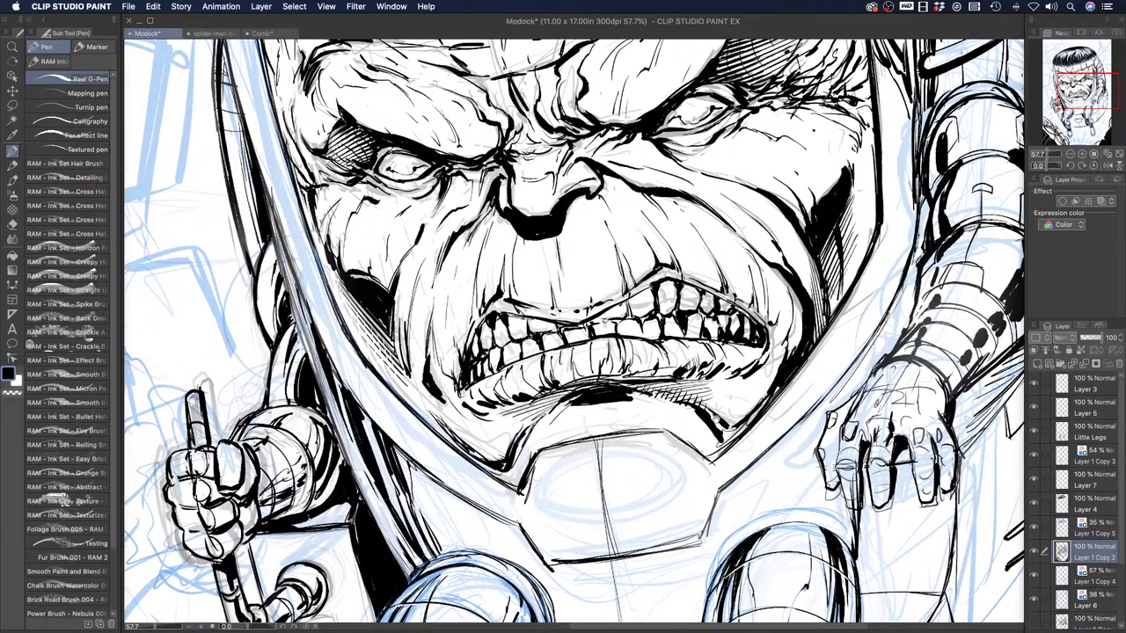
pyautogui.moveTo(608, 457); pyautogui.dragTo(592, 260)
pyautogui.click(13, 344)
pyautogui.moveTo(332, 394); pyautogui.dragTo(379, 415)
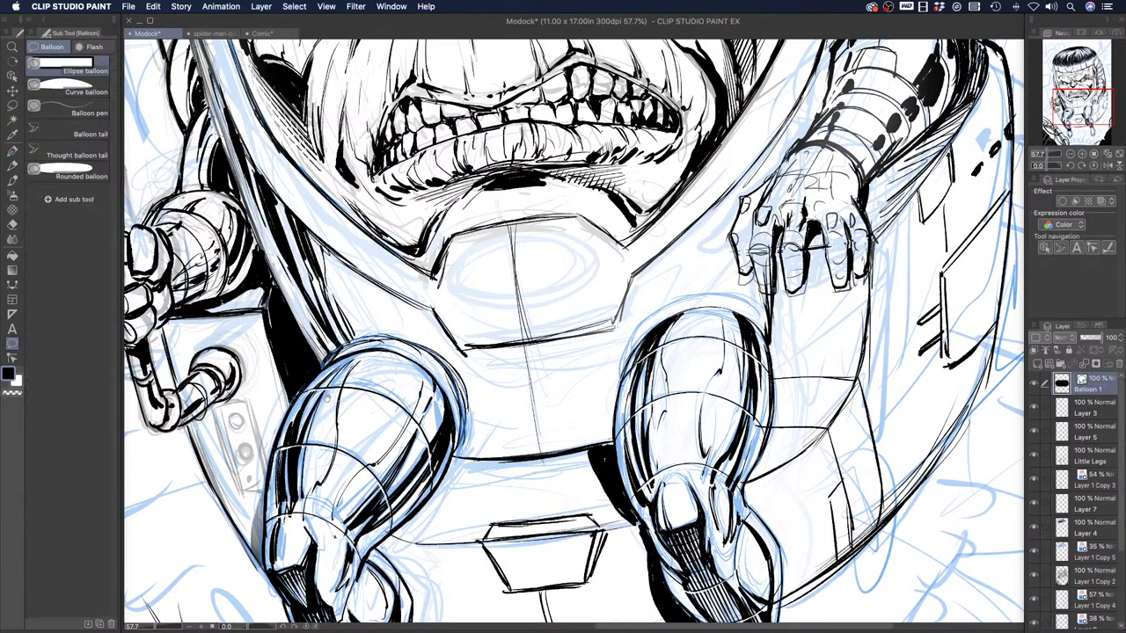
pyautogui.press('super+z')
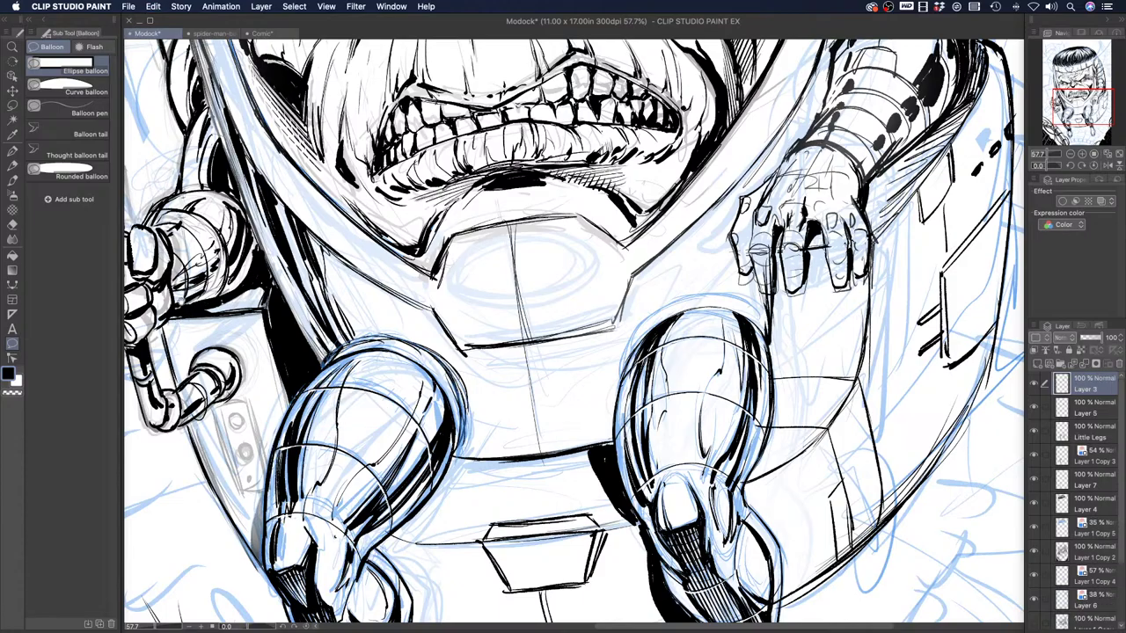
pyautogui.scroll(5, 397, 274)
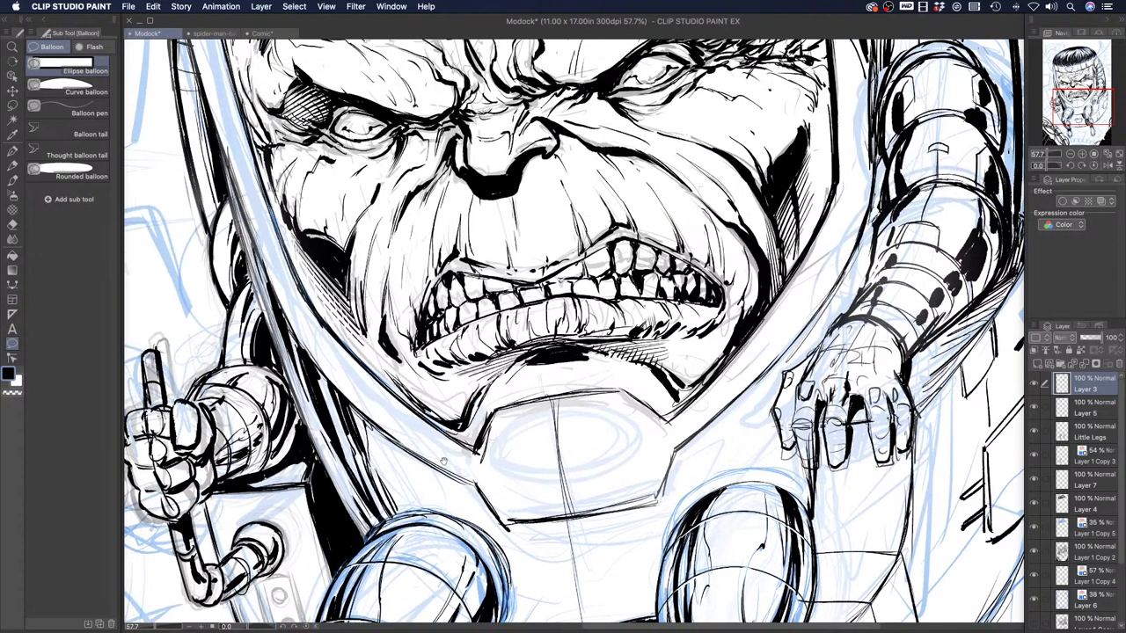
# Try to refine the gap between the hanging hand's fingers on Layer 3, toggling Layers 3 and 5 to check their contents
pyautogui.click(12, 151)
pyautogui.moveTo(857, 411); pyautogui.dragTo(873, 463)
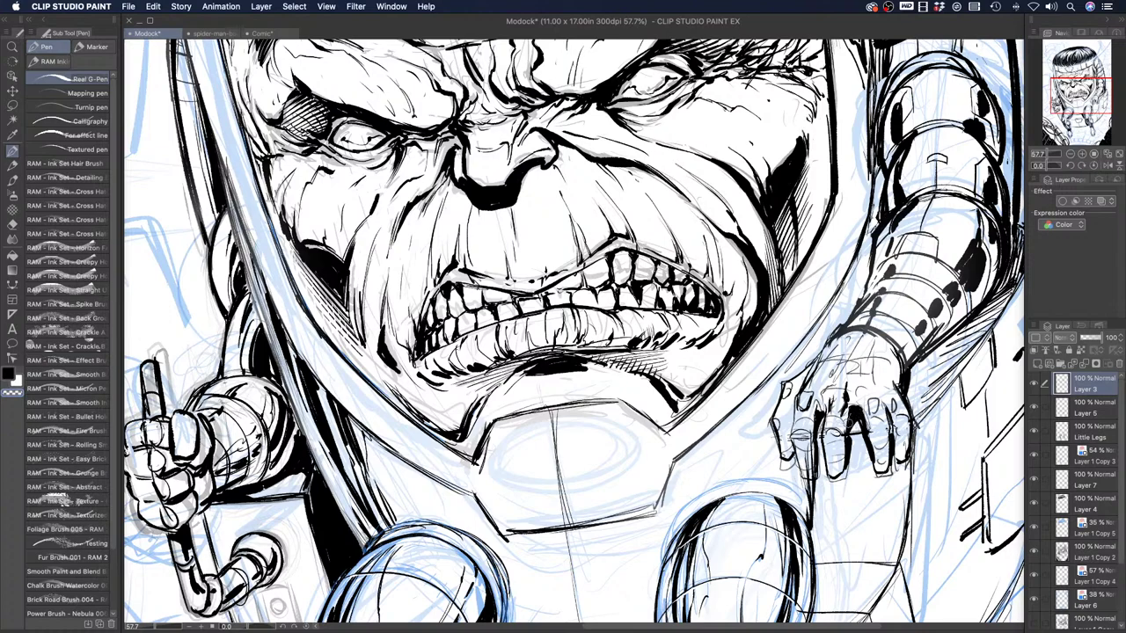
pyautogui.click(1034, 385)
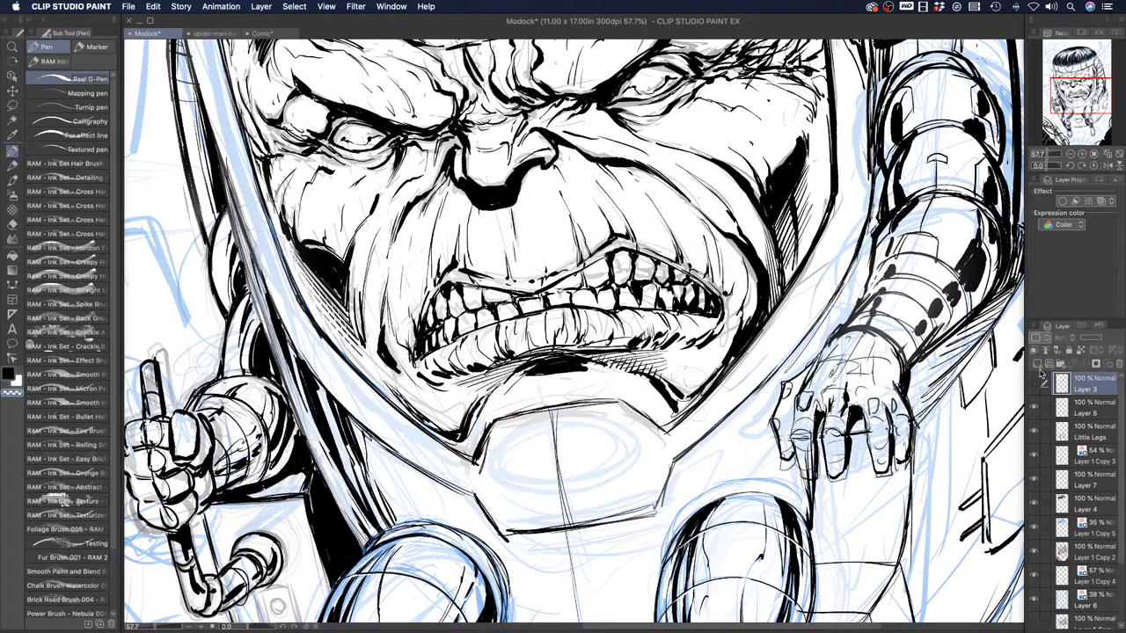
pyautogui.click(1033, 385)
pyautogui.click(1034, 409)
pyautogui.click(1035, 406)
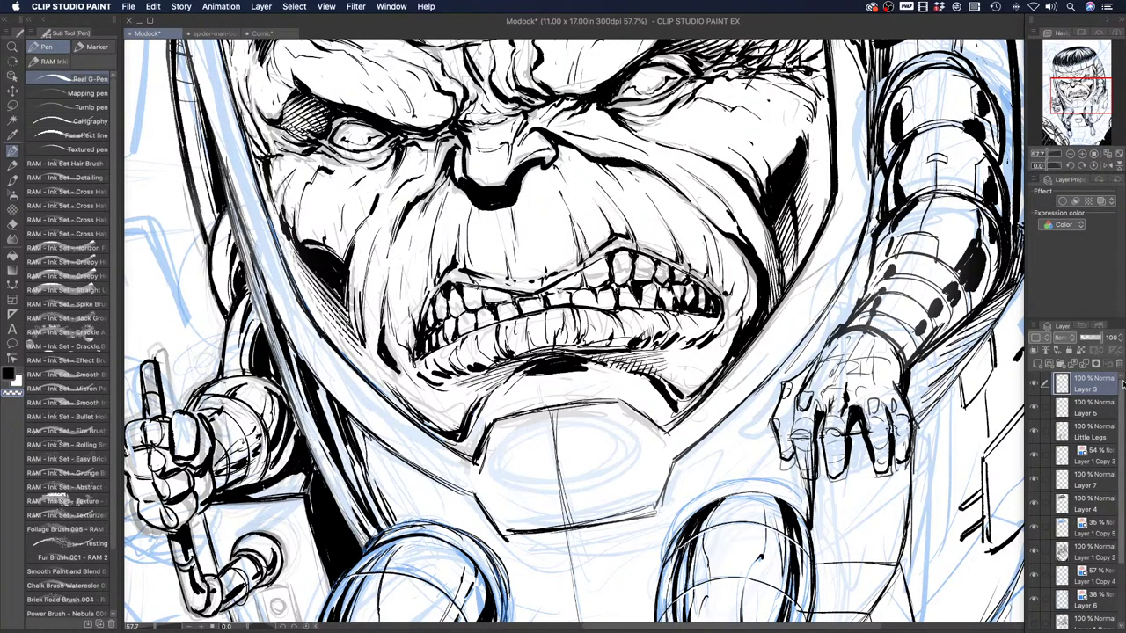
pyautogui.click(1034, 384)
pyautogui.click(1035, 384)
# Undo the last changes made with Layer 3 active
pyautogui.press('super+z')
pyautogui.press('super+z')
pyautogui.press('super+z')
pyautogui.press('super+z')
pyautogui.press('super+z')
pyautogui.press('super+z')
pyautogui.press('super+z')
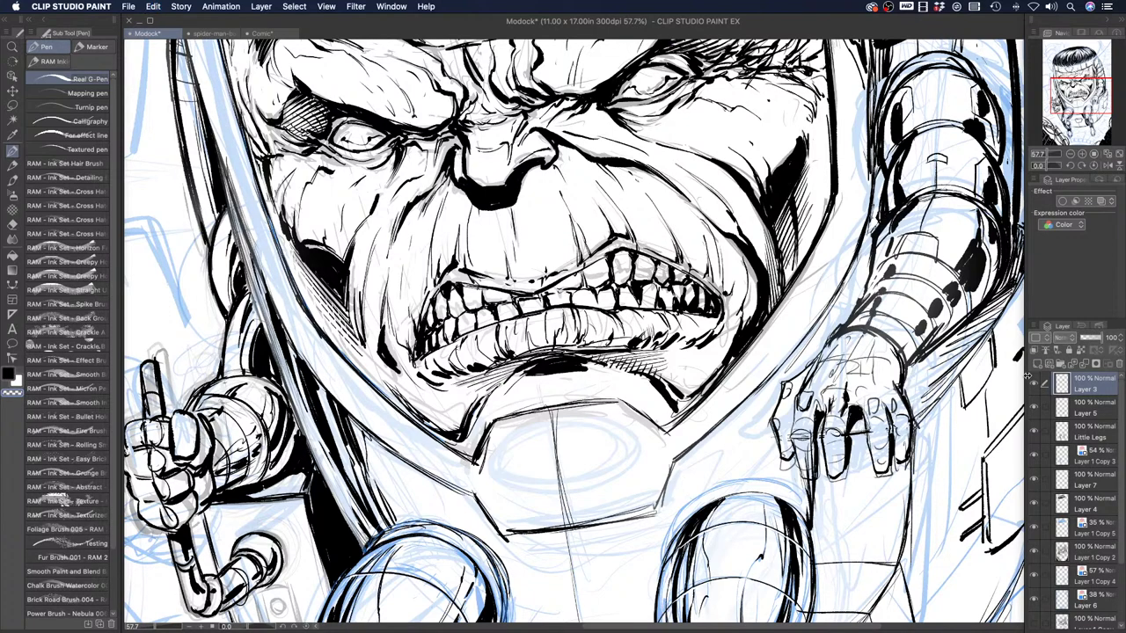
pyautogui.press('super+z')
pyautogui.press('super+shift+z')
pyautogui.press('super+z')
pyautogui.press('super+shift+z')
# On Layer 1 Copy 2, clear stray lines between the hanging hand's fingers and strengthen the finger outlines and black gaps
pyautogui.keyDown('alt'); pyautogui.click(1034, 554); pyautogui.keyUp('alt')
pyautogui.keyDown('alt'); pyautogui.click(1034, 554); pyautogui.keyUp('alt')
pyautogui.click(1080, 552)
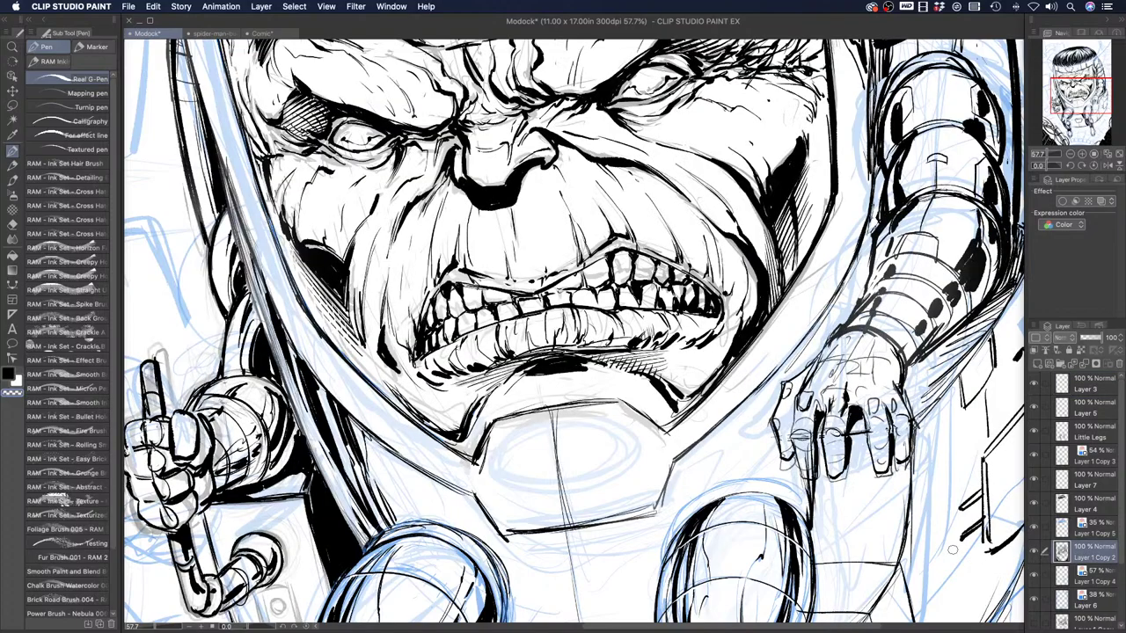
pyautogui.moveTo(750, 423); pyautogui.dragTo(629, 451)
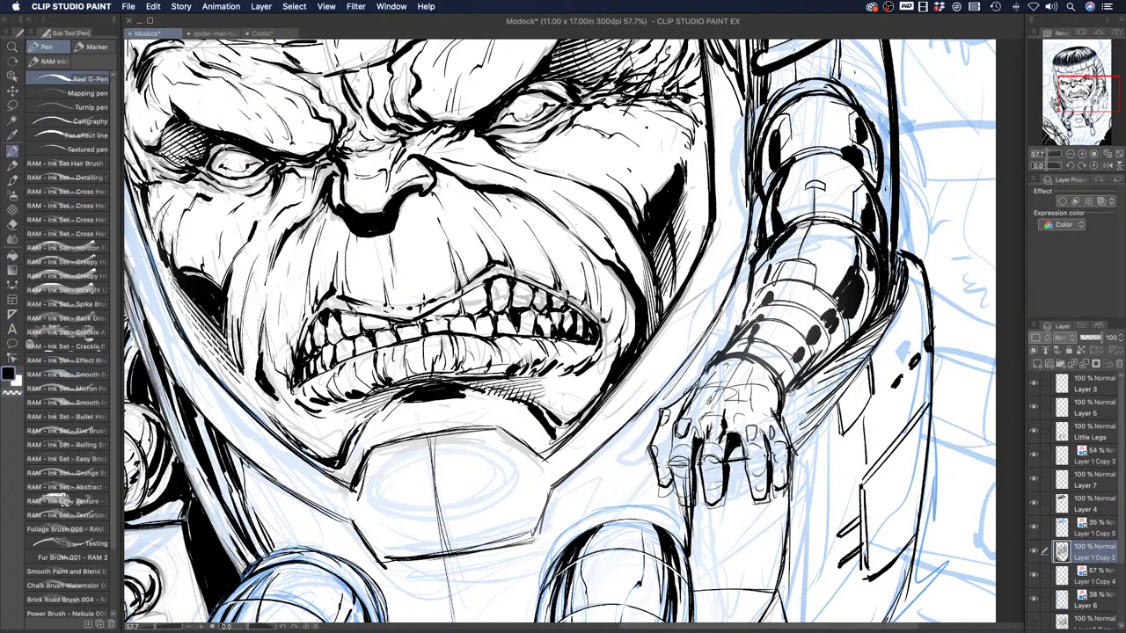
pyautogui.click(12, 48)
pyautogui.moveTo(499, 269)
pyautogui.mouseDown()
pyautogui.moveTo(432, 286)
pyautogui.moveTo(500, 271)
pyautogui.mouseUp()
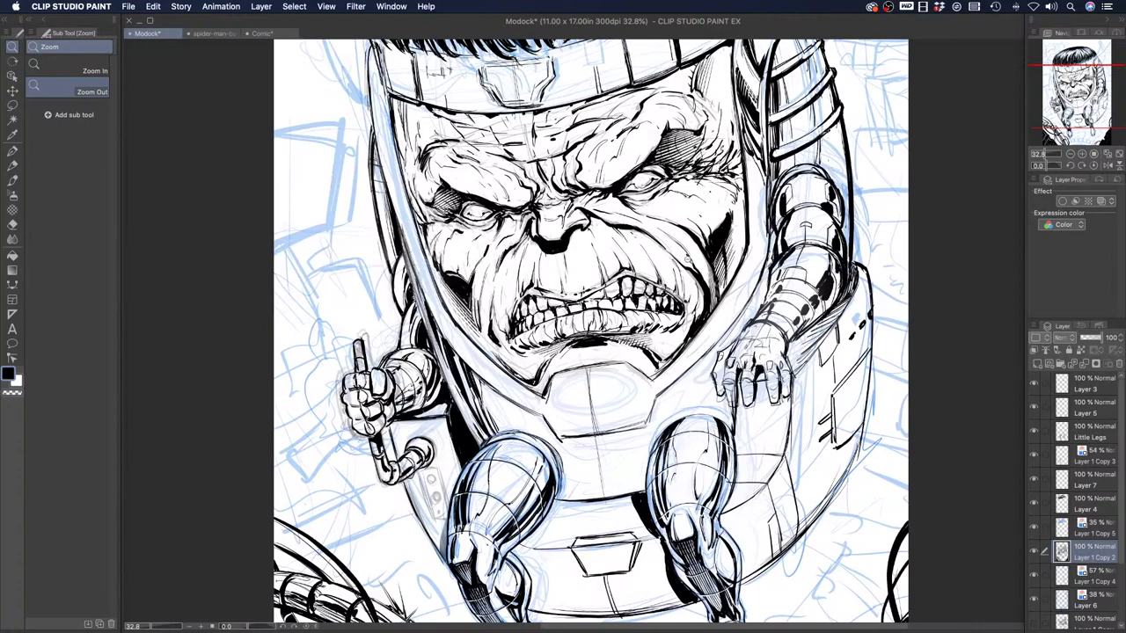
pyautogui.click(698, 303)
pyautogui.click(13, 150)
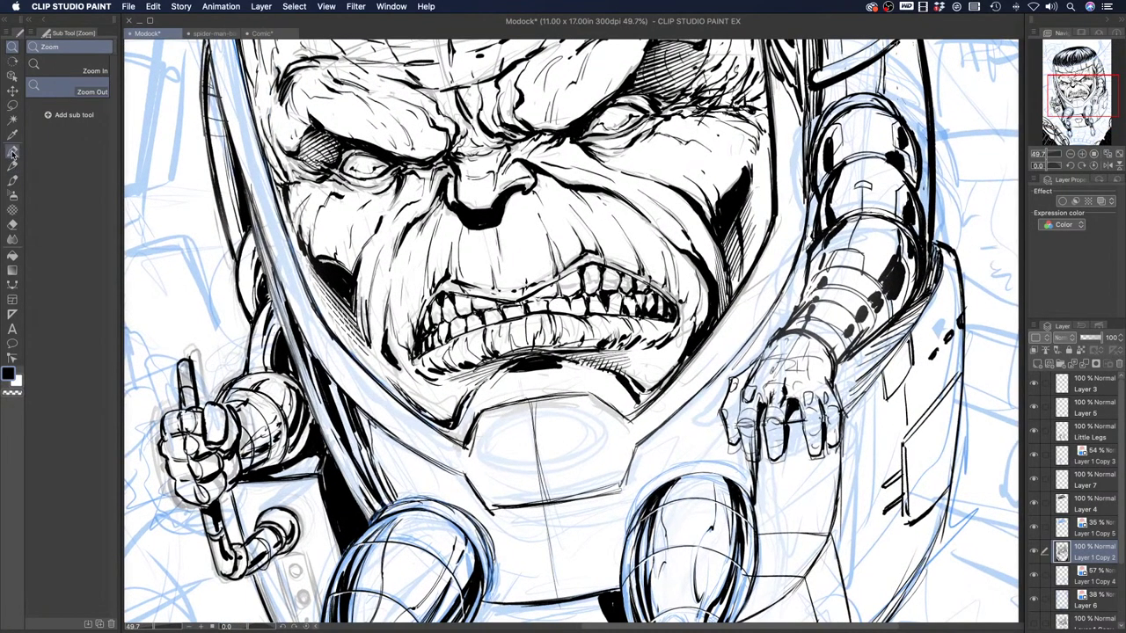
pyautogui.click(13, 392)
pyautogui.moveTo(790, 404)
pyautogui.mouseDown()
pyautogui.moveTo(786, 458)
pyautogui.moveTo(762, 406)
pyautogui.moveTo(791, 401)
pyautogui.moveTo(807, 443)
pyautogui.mouseUp()
pyautogui.press('x')
pyautogui.moveTo(760, 401)
pyautogui.mouseDown()
pyautogui.moveTo(768, 459)
pyautogui.moveTo(784, 445)
pyautogui.moveTo(780, 427)
pyautogui.moveTo(835, 418)
pyautogui.moveTo(842, 438)
pyautogui.moveTo(825, 446)
pyautogui.mouseUp()
pyautogui.moveTo(823, 408); pyautogui.dragTo(823, 431)
pyautogui.moveTo(736, 394)
pyautogui.mouseDown()
pyautogui.moveTo(744, 453)
pyautogui.moveTo(761, 458)
pyautogui.mouseUp()
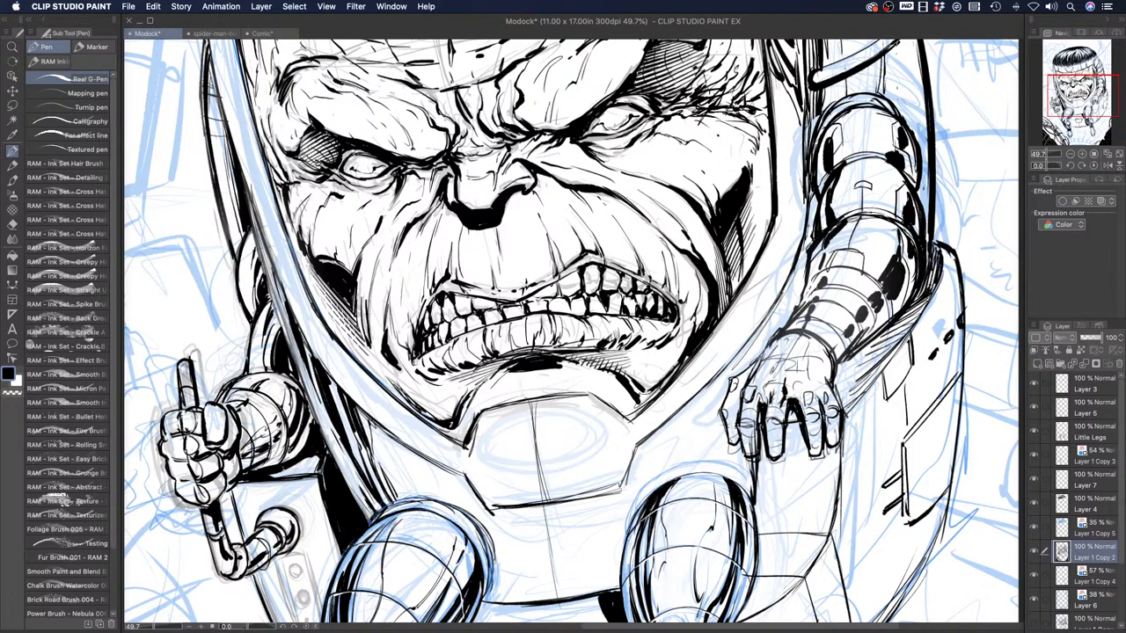
# Ink the knuckles of the hanging hand and erase the rough sketch lines on the back of the hand
pyautogui.moveTo(788, 406); pyautogui.dragTo(795, 426)
pyautogui.moveTo(810, 381)
pyautogui.mouseDown()
pyautogui.moveTo(813, 391)
pyautogui.moveTo(770, 385)
pyautogui.mouseUp()
pyautogui.moveTo(769, 396)
pyautogui.mouseDown()
pyautogui.moveTo(809, 385)
pyautogui.moveTo(807, 400)
pyautogui.moveTo(832, 401)
pyautogui.mouseUp()
pyautogui.click(12, 393)
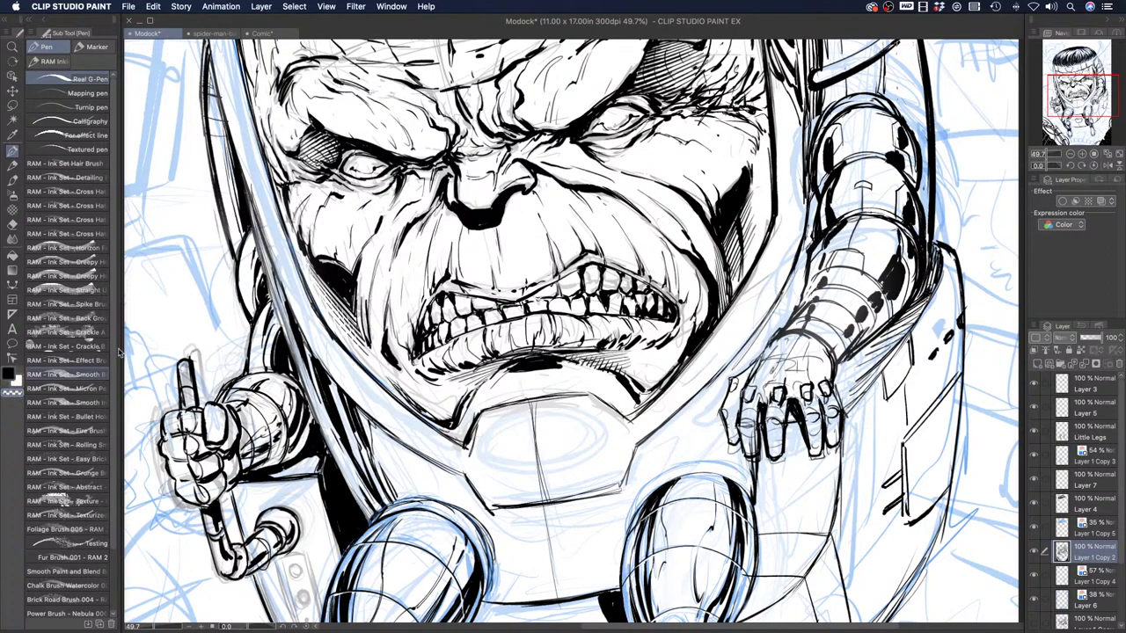
pyautogui.moveTo(775, 371)
pyautogui.mouseDown()
pyautogui.moveTo(795, 348)
pyautogui.moveTo(817, 359)
pyautogui.moveTo(775, 351)
pyautogui.moveTo(790, 346)
pyautogui.mouseUp()
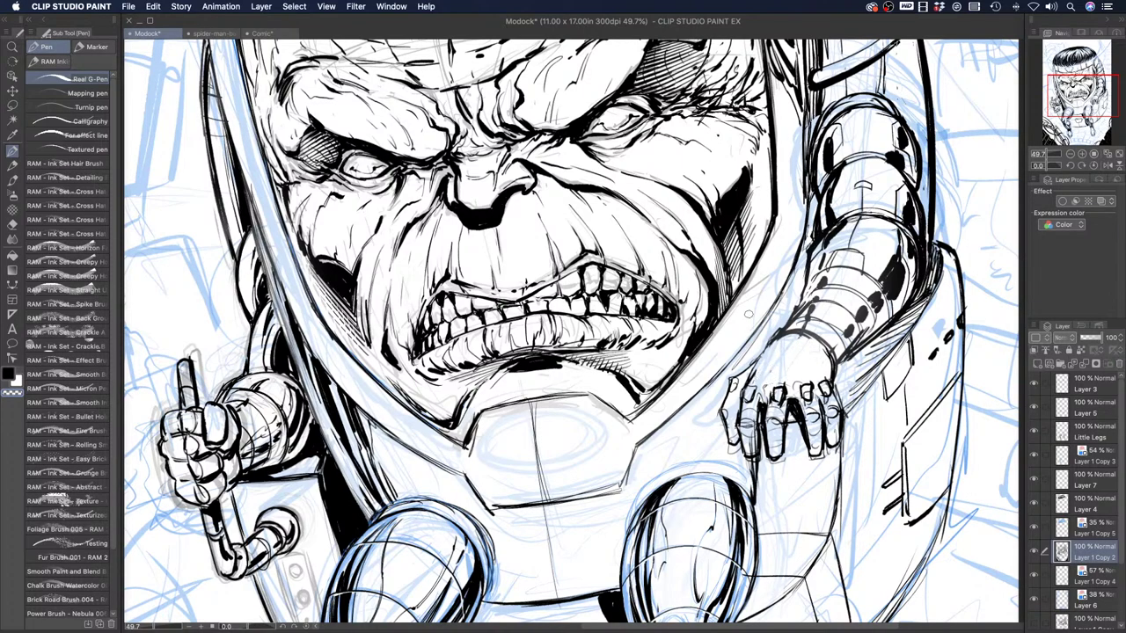
# Try inking a rectangular plate across the back of the hanging hand, then undo those strokes
pyautogui.click(9, 373)
pyautogui.moveTo(757, 402)
pyautogui.mouseDown()
pyautogui.moveTo(765, 387)
pyautogui.moveTo(760, 399)
pyautogui.moveTo(794, 408)
pyautogui.mouseUp()
pyautogui.moveTo(758, 362)
pyautogui.mouseDown()
pyautogui.moveTo(807, 366)
pyautogui.moveTo(815, 355)
pyautogui.moveTo(776, 340)
pyautogui.moveTo(814, 353)
pyautogui.moveTo(785, 370)
pyautogui.moveTo(796, 364)
pyautogui.mouseUp()
pyautogui.moveTo(787, 352); pyautogui.dragTo(793, 357)
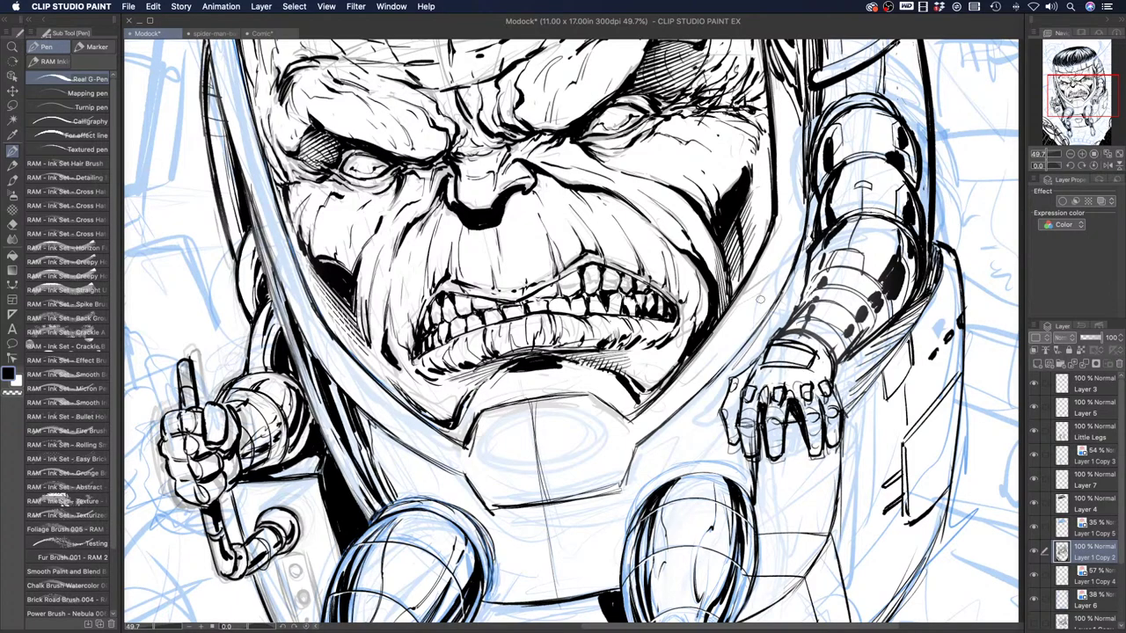
pyautogui.press('super+z')
pyautogui.press('super+z')
pyautogui.press('super+z')
pyautogui.press('super+z')
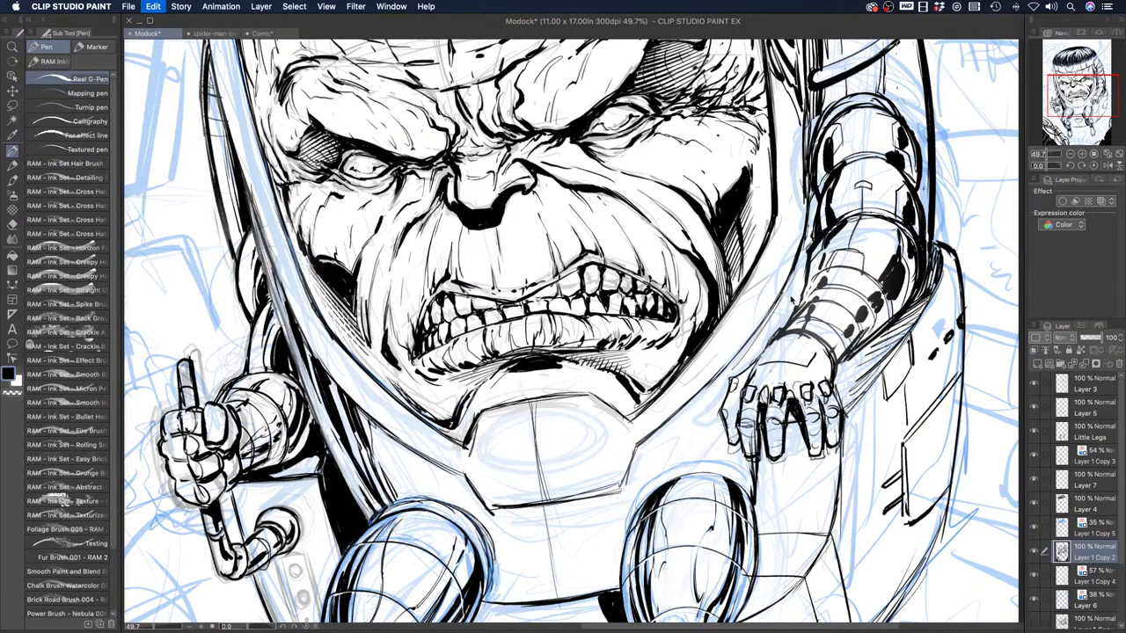
pyautogui.press('super+z')
# Ink the wrist edge, knuckle ridges and outer finger of the hanging hand, erasing the excess lines beside that finger
pyautogui.moveTo(776, 340)
pyautogui.mouseDown()
pyautogui.moveTo(772, 371)
pyautogui.moveTo(830, 364)
pyautogui.mouseUp()
pyautogui.moveTo(757, 368)
pyautogui.mouseDown()
pyautogui.moveTo(772, 362)
pyautogui.moveTo(762, 405)
pyautogui.mouseUp()
pyautogui.moveTo(795, 371); pyautogui.dragTo(798, 397)
pyautogui.moveTo(823, 374); pyautogui.dragTo(816, 401)
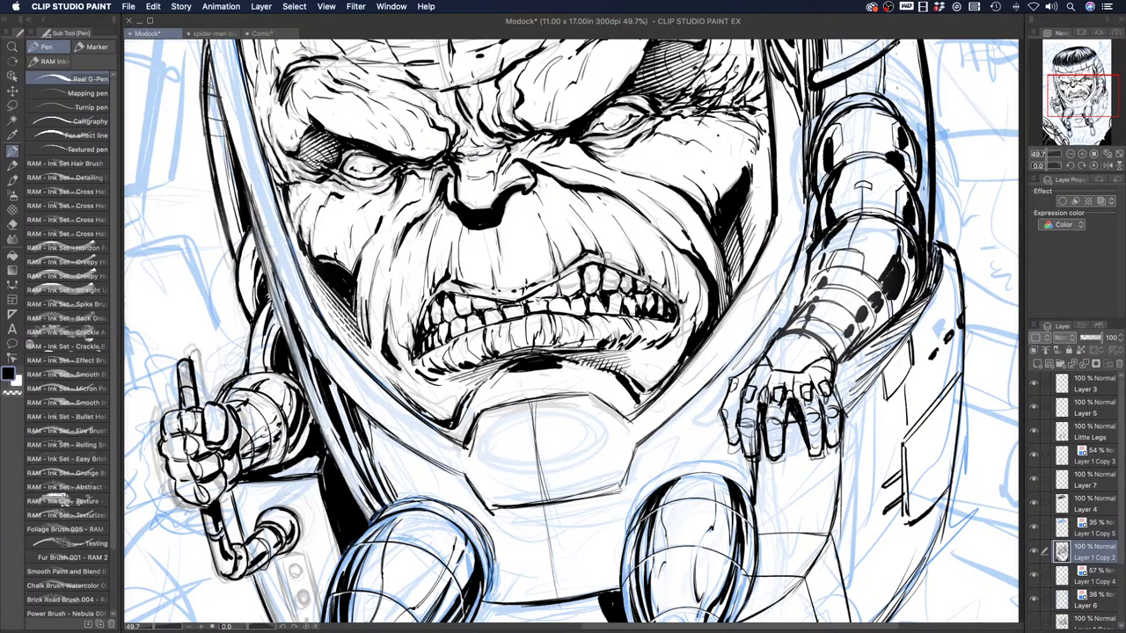
pyautogui.moveTo(768, 355)
pyautogui.mouseDown()
pyautogui.moveTo(806, 367)
pyautogui.moveTo(821, 353)
pyautogui.mouseUp()
pyautogui.moveTo(744, 376)
pyautogui.mouseDown()
pyautogui.moveTo(726, 404)
pyautogui.moveTo(738, 437)
pyautogui.mouseUp()
pyautogui.click(11, 393)
pyautogui.moveTo(731, 376)
pyautogui.mouseDown()
pyautogui.moveTo(723, 400)
pyautogui.moveTo(733, 454)
pyautogui.mouseUp()
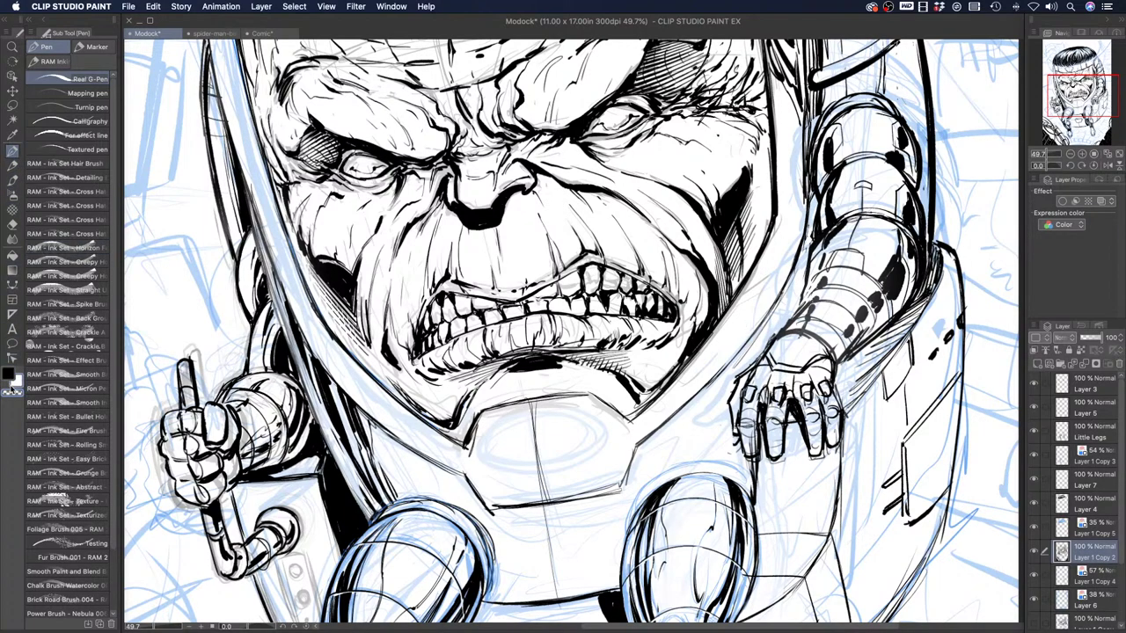
# Add joint lines and shading to the mechanical fingers of the hanging hand
pyautogui.moveTo(767, 426)
pyautogui.mouseDown()
pyautogui.moveTo(773, 459)
pyautogui.moveTo(783, 455)
pyautogui.mouseUp()
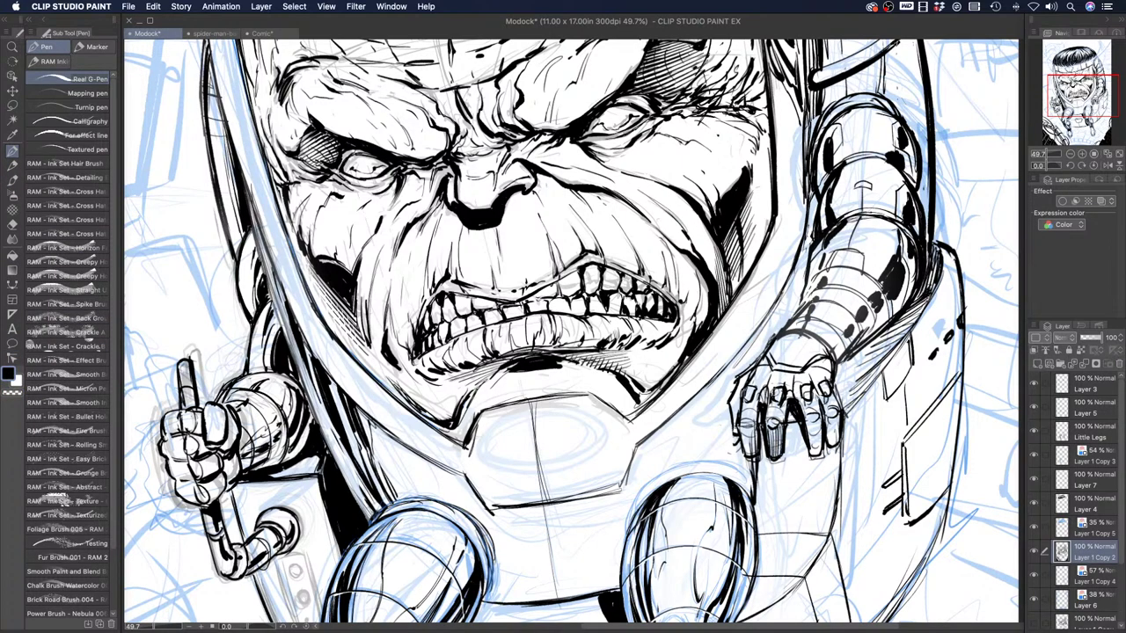
pyautogui.moveTo(804, 415)
pyautogui.mouseDown()
pyautogui.moveTo(809, 455)
pyautogui.moveTo(839, 452)
pyautogui.mouseUp()
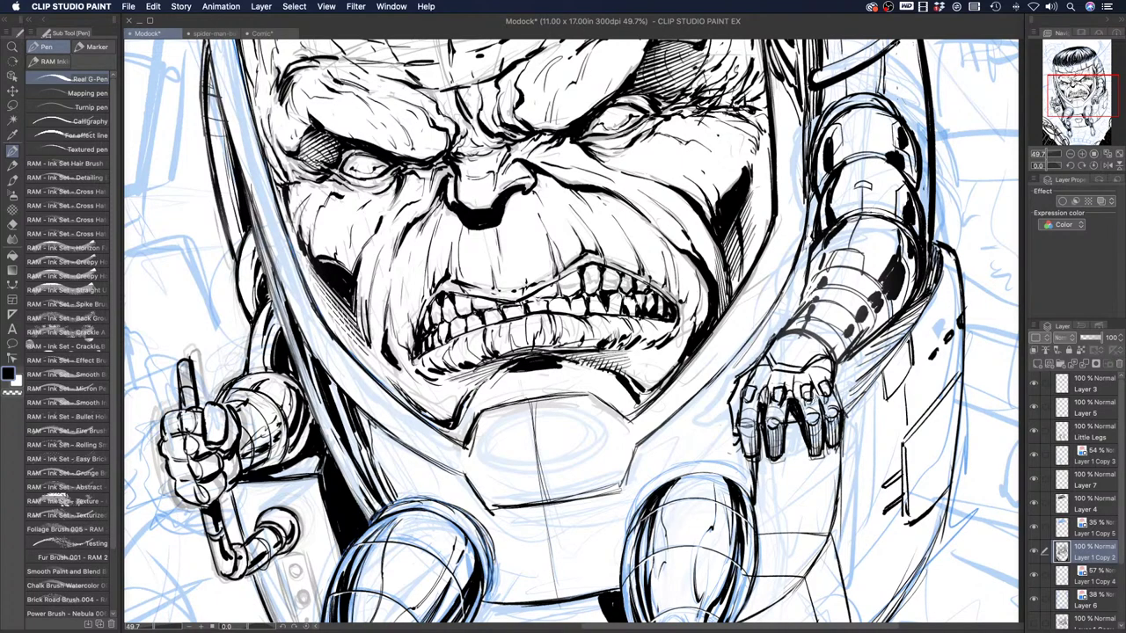
pyautogui.moveTo(738, 422)
pyautogui.mouseDown()
pyautogui.moveTo(744, 450)
pyautogui.moveTo(756, 454)
pyautogui.mouseUp()
pyautogui.moveTo(729, 395); pyautogui.dragTo(735, 410)
# Ink a round joint detail on the back of the hanging hand and touch up the forearm's segment lines
pyautogui.moveTo(773, 350); pyautogui.dragTo(765, 366)
pyautogui.moveTo(877, 301); pyautogui.dragTo(865, 313)
pyautogui.moveTo(888, 292); pyautogui.dragTo(831, 341)
pyautogui.moveTo(779, 315)
pyautogui.mouseDown()
pyautogui.moveTo(698, 357)
pyautogui.moveTo(726, 399)
pyautogui.moveTo(700, 392)
pyautogui.mouseUp()
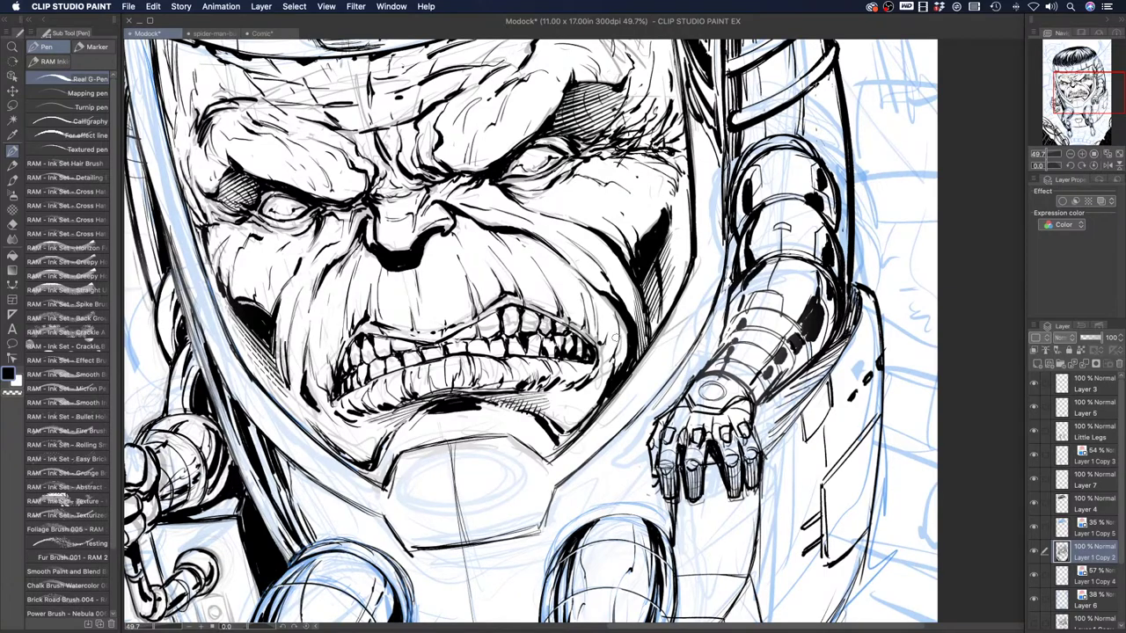
pyautogui.click(12, 47)
pyautogui.moveTo(498, 267); pyautogui.dragTo(515, 234)
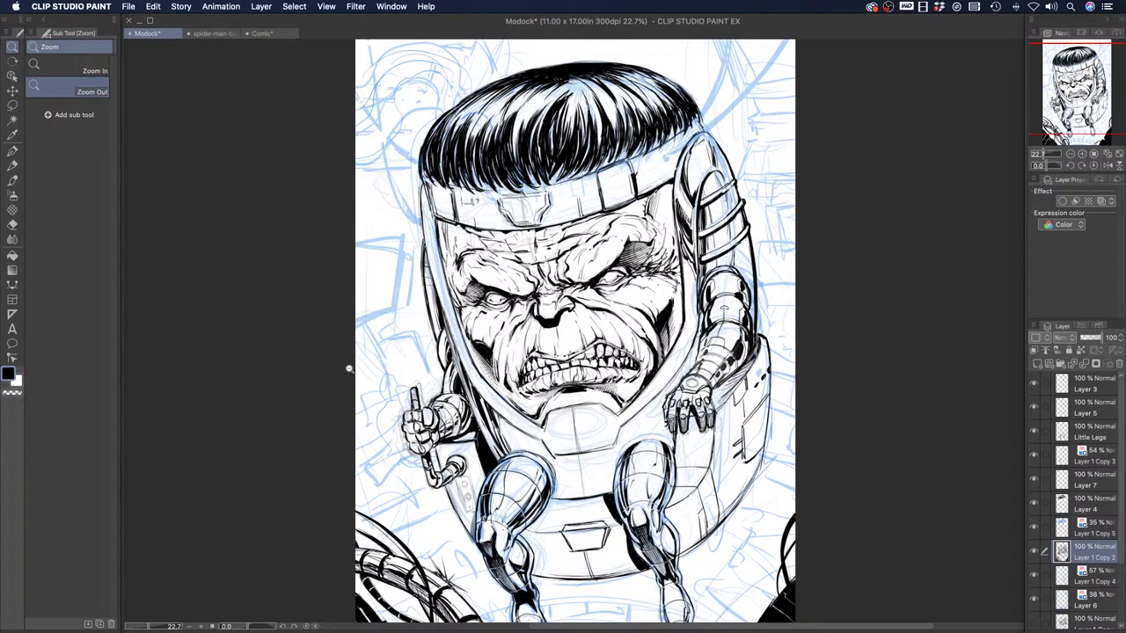
pyautogui.click(684, 350)
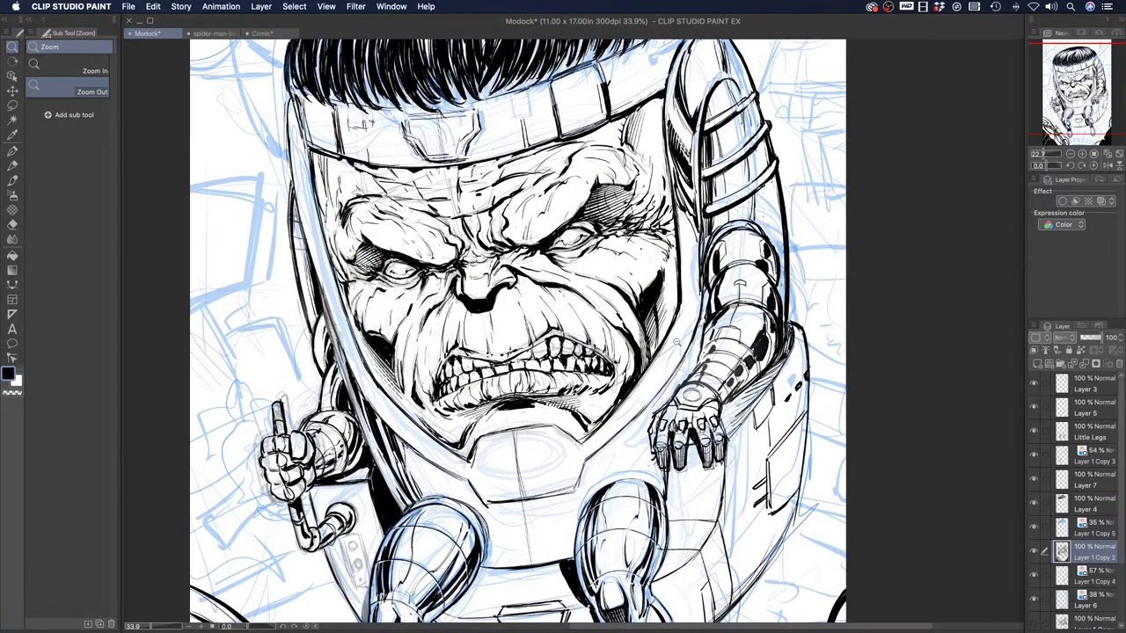
pyautogui.click(655, 333)
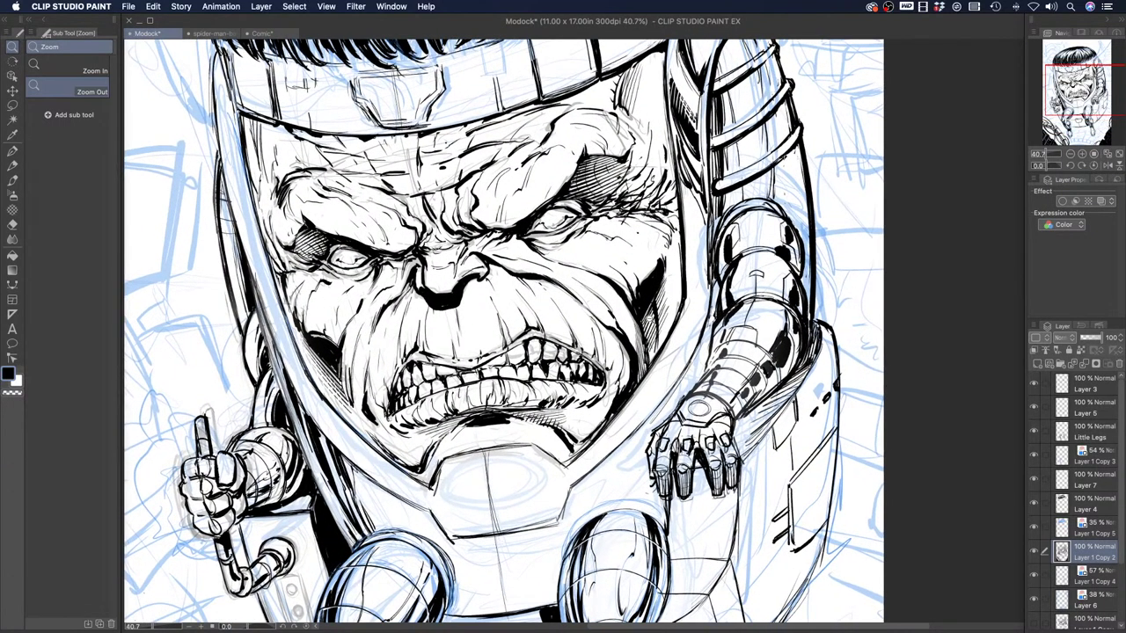
# Lasso the mechanical hanging arm and hand on Layer 1 Copy 2 and cut them onto a separate layer, clearing the selection
pyautogui.click(13, 104)
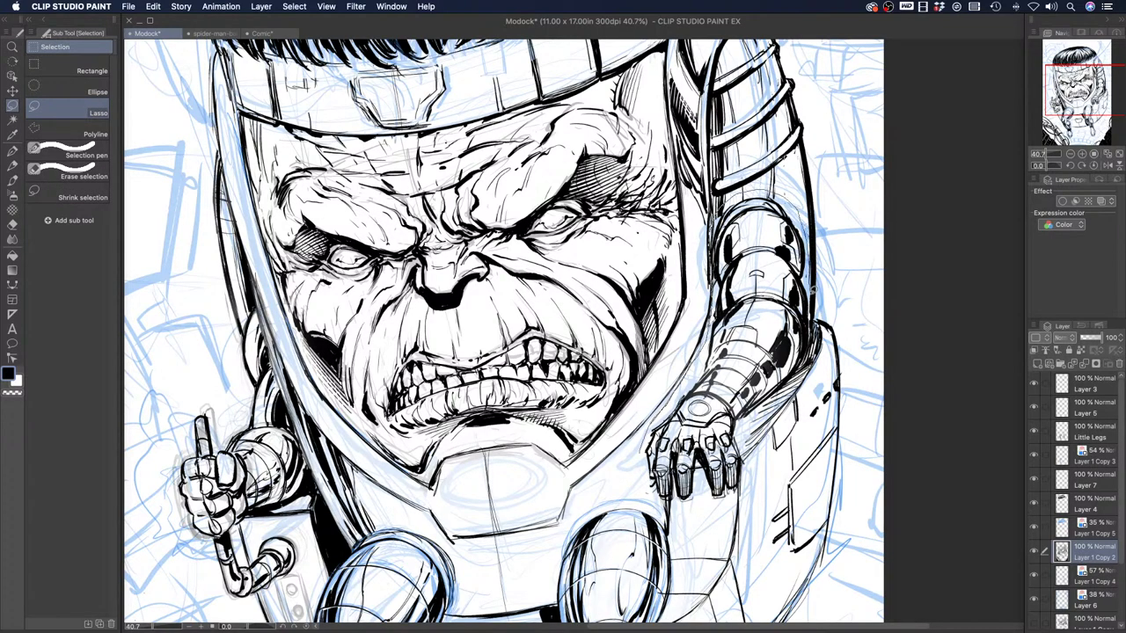
pyautogui.moveTo(782, 389)
pyautogui.mouseDown()
pyautogui.moveTo(735, 501)
pyautogui.moveTo(656, 501)
pyautogui.moveTo(634, 423)
pyautogui.mouseUp()
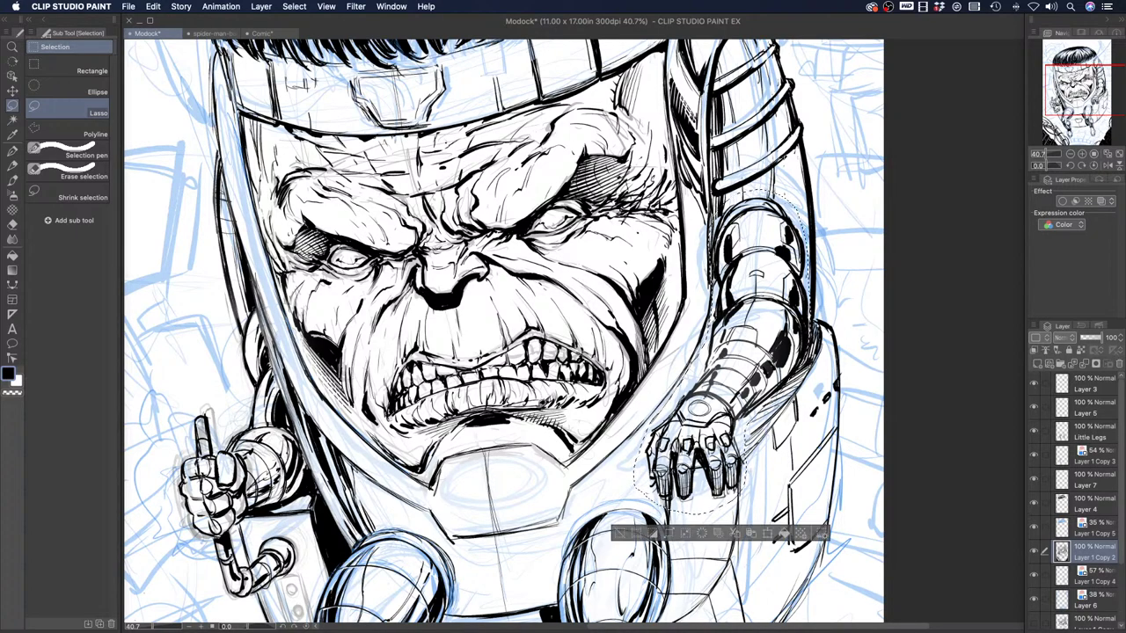
pyautogui.press('Delete')
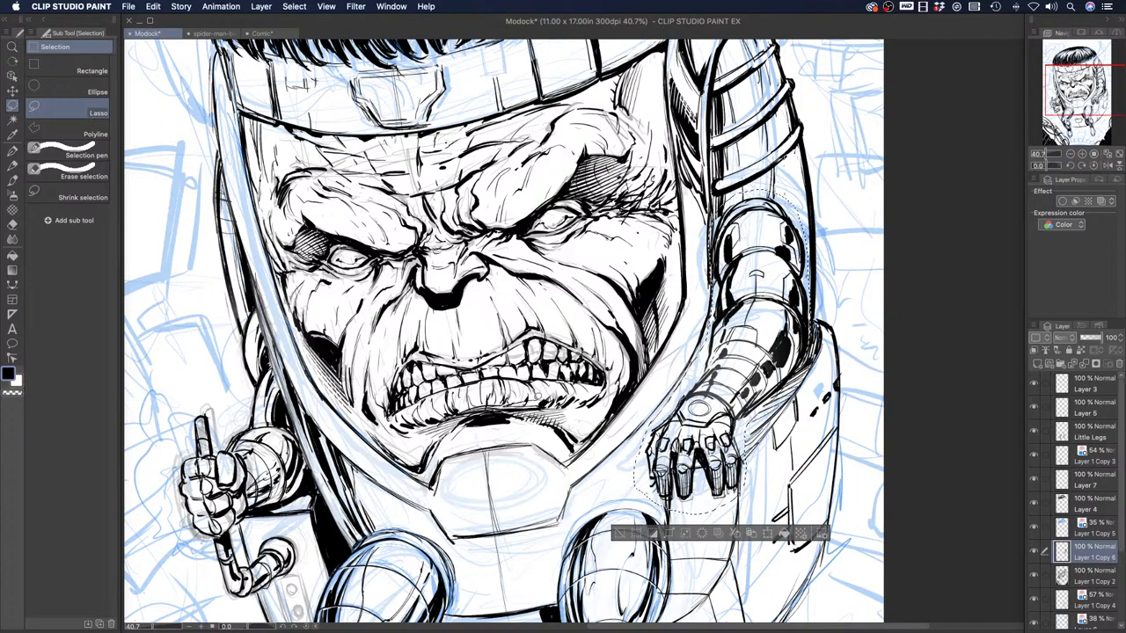
pyautogui.press('super+d')
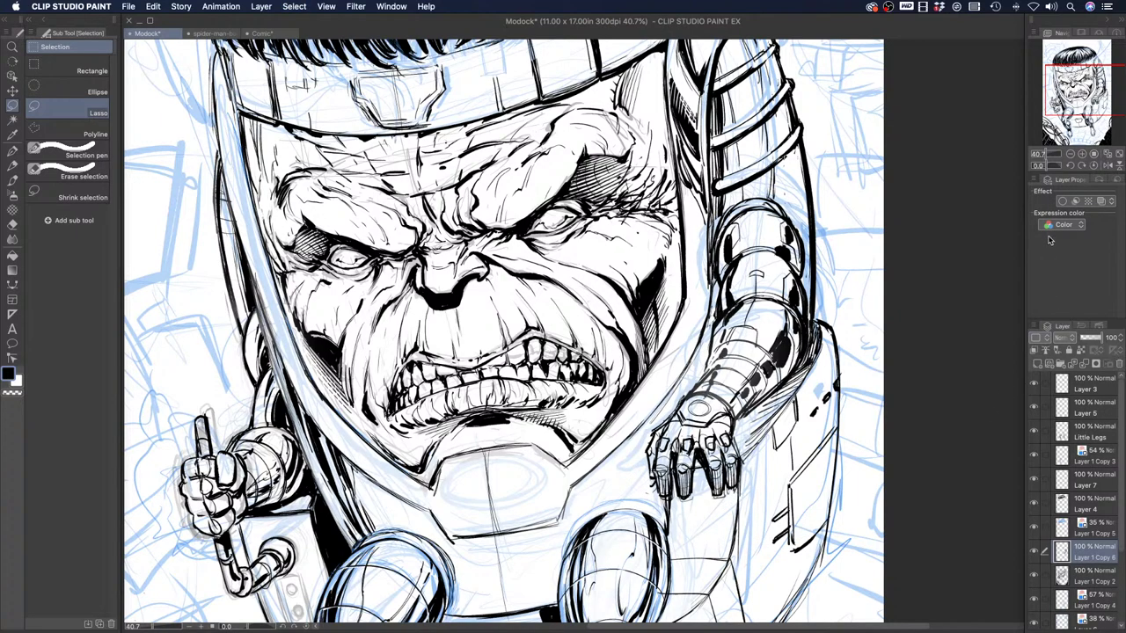
# Tint the separated arm layer blue at 84% opacity and add a new raster layer placed above Layer 1 Copy 3
pyautogui.click(1035, 334)
pyautogui.click(1034, 316)
pyautogui.click(1101, 202)
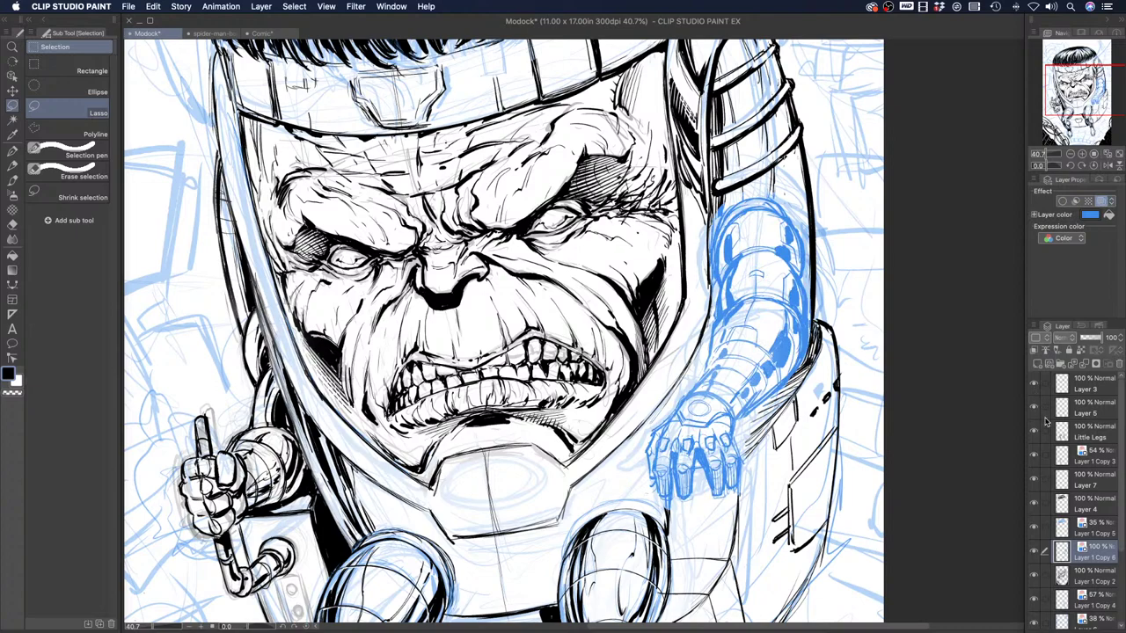
pyautogui.click(1093, 342)
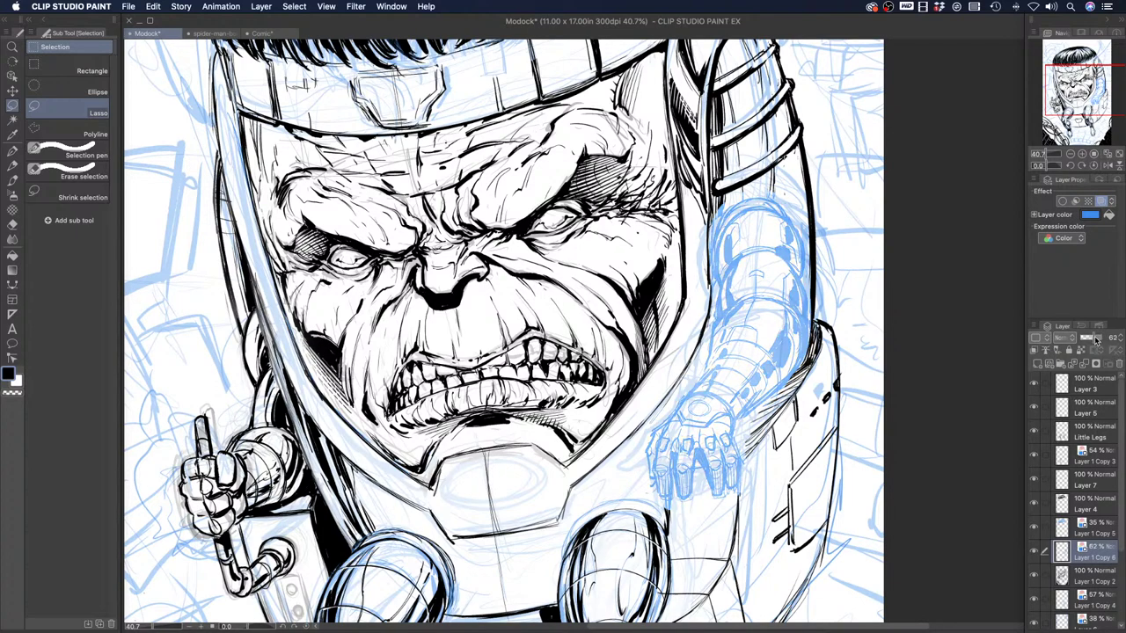
pyautogui.click(1100, 339)
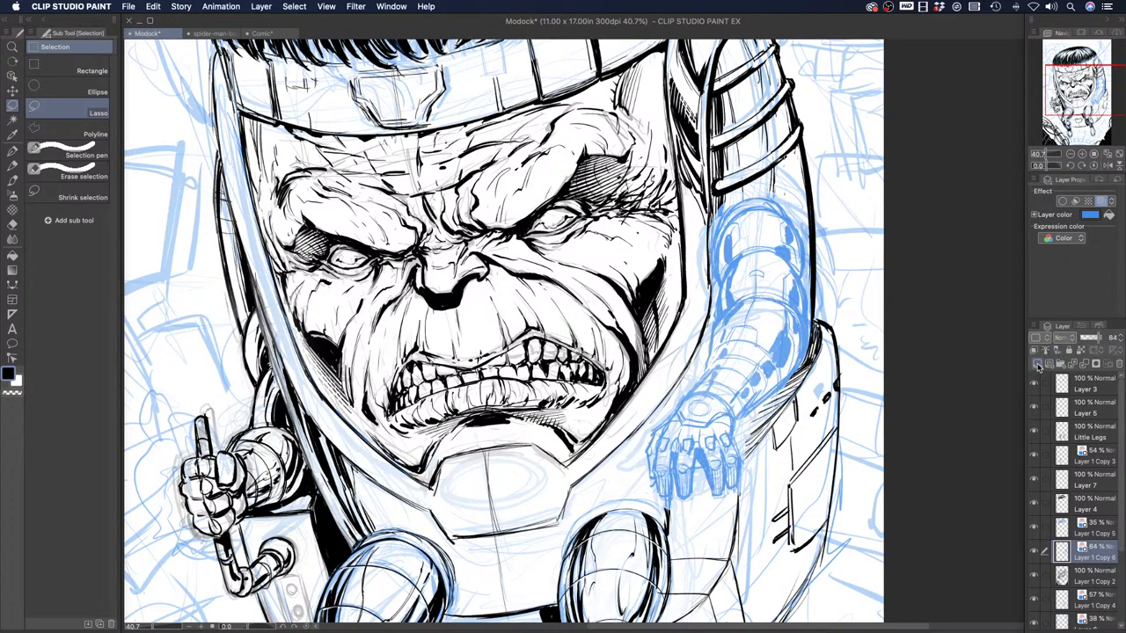
pyautogui.click(1038, 365)
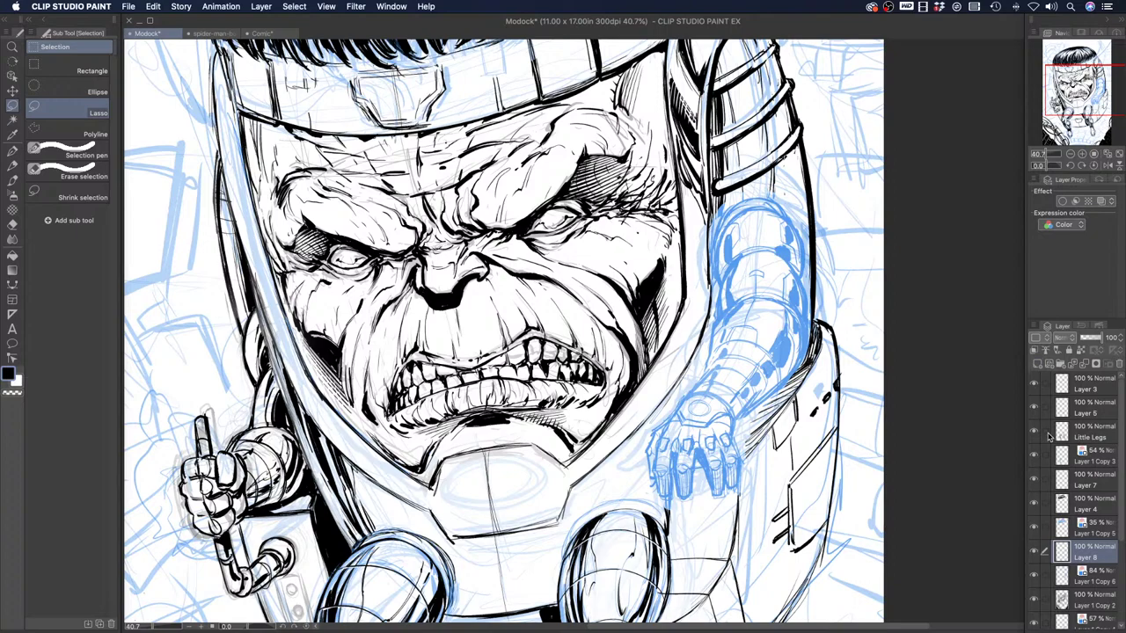
pyautogui.moveTo(1083, 556); pyautogui.dragTo(1083, 445)
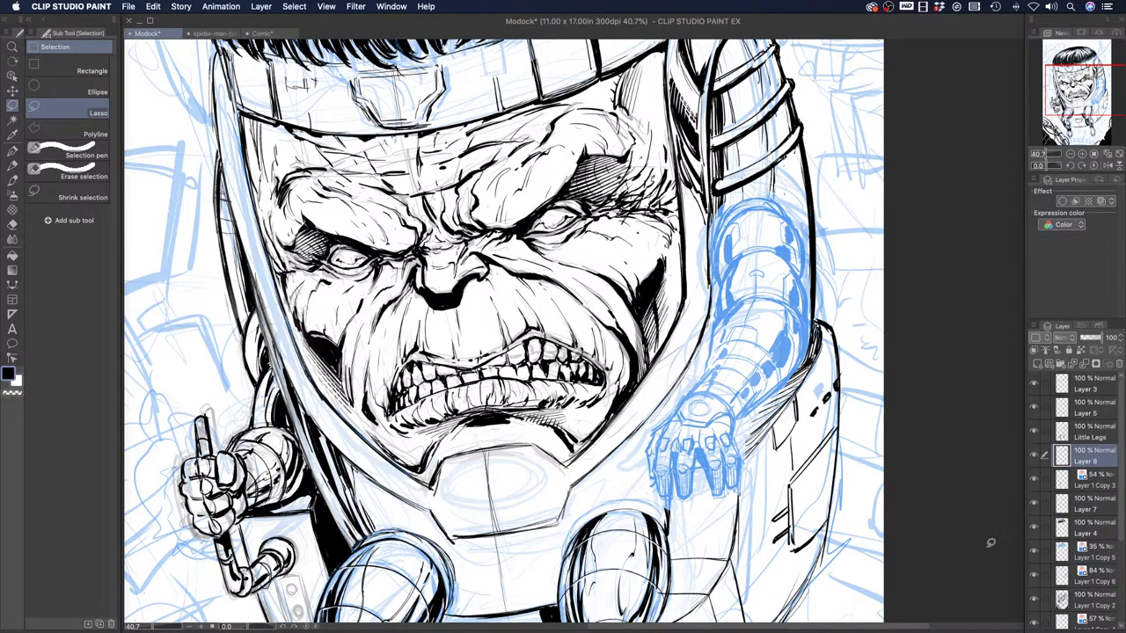
# Ink the outer contour of the upper arm and both sides of the elbow segment over the blue arm with the Real G-Pen
pyautogui.press('/')
pyautogui.click(699, 249)
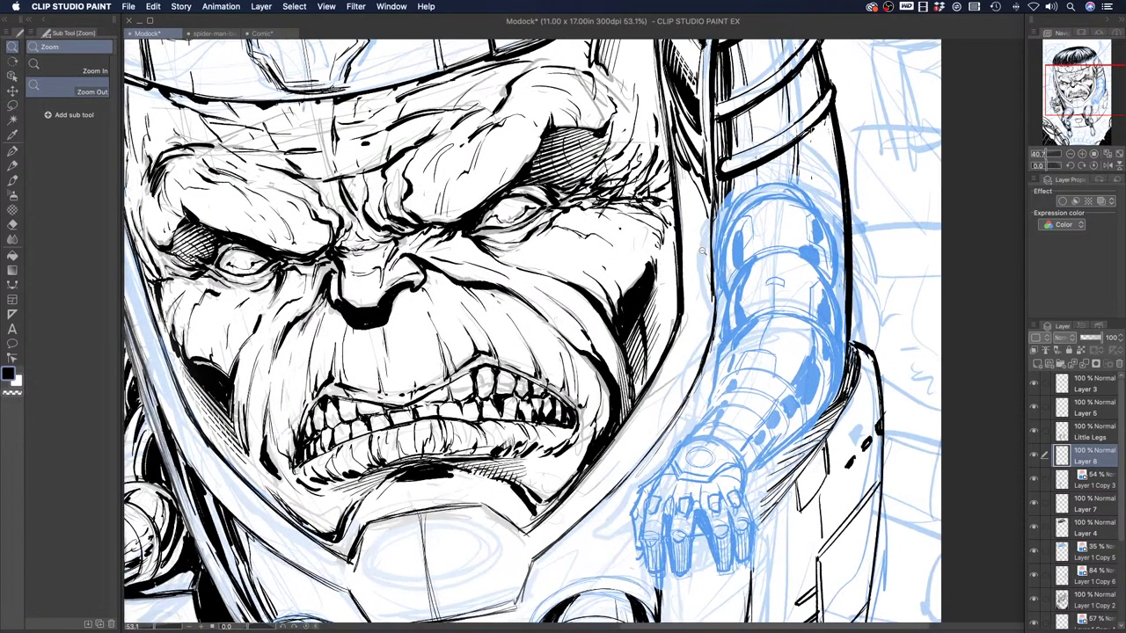
pyautogui.click(12, 154)
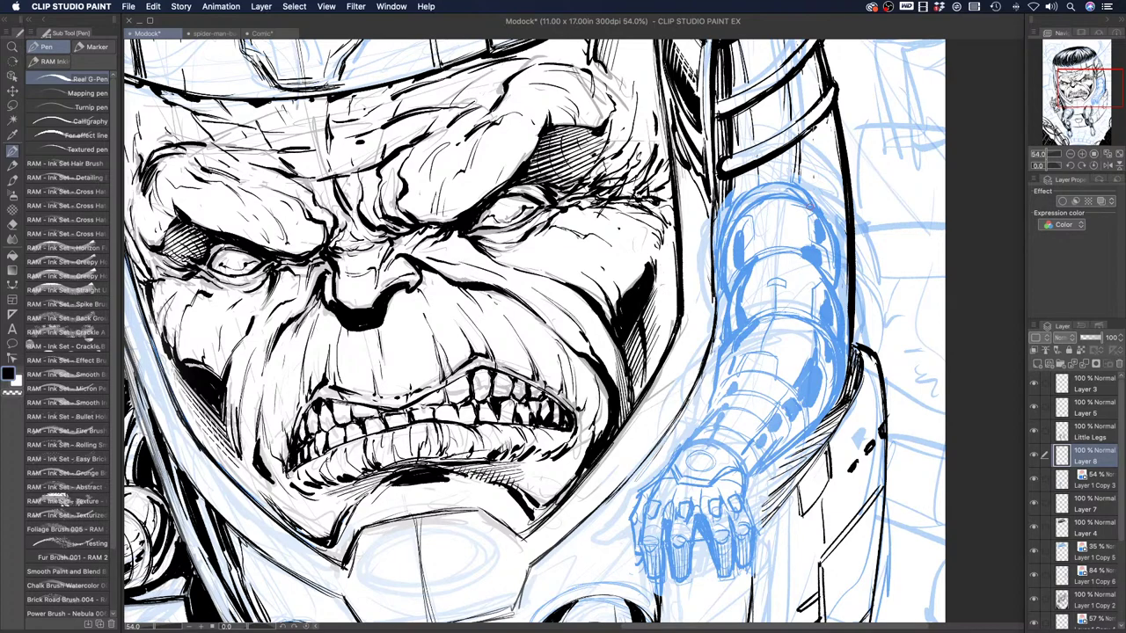
pyautogui.moveTo(800, 199)
pyautogui.mouseDown()
pyautogui.moveTo(832, 233)
pyautogui.moveTo(839, 286)
pyautogui.mouseUp()
pyautogui.moveTo(815, 266)
pyautogui.mouseDown()
pyautogui.moveTo(841, 308)
pyautogui.moveTo(840, 336)
pyautogui.mouseUp()
pyautogui.moveTo(744, 269); pyautogui.dragTo(723, 343)
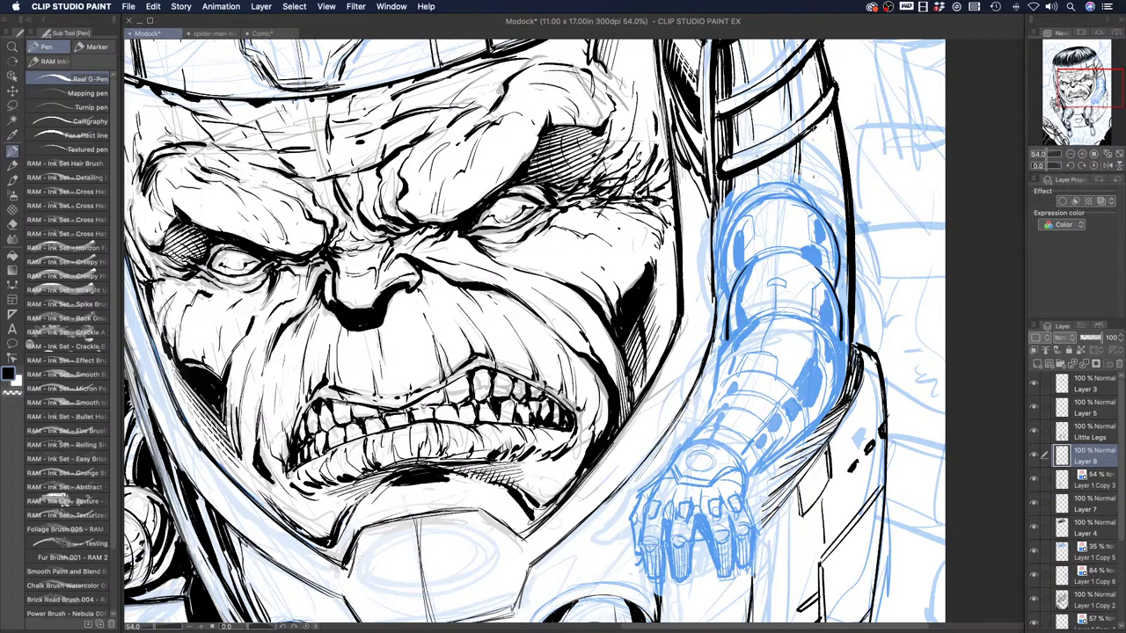
# Ink both outer contours of the forearm from the elbow down to the wrist
pyautogui.moveTo(833, 334); pyautogui.dragTo(838, 375)
pyautogui.moveTo(839, 329)
pyautogui.mouseDown()
pyautogui.moveTo(839, 399)
pyautogui.moveTo(753, 471)
pyautogui.mouseUp()
pyautogui.moveTo(782, 437); pyautogui.dragTo(750, 478)
pyautogui.moveTo(727, 343); pyautogui.dragTo(717, 359)
pyautogui.moveTo(744, 320)
pyautogui.mouseDown()
pyautogui.moveTo(714, 358)
pyautogui.moveTo(713, 391)
pyautogui.mouseUp()
pyautogui.moveTo(722, 352); pyautogui.dragTo(695, 433)
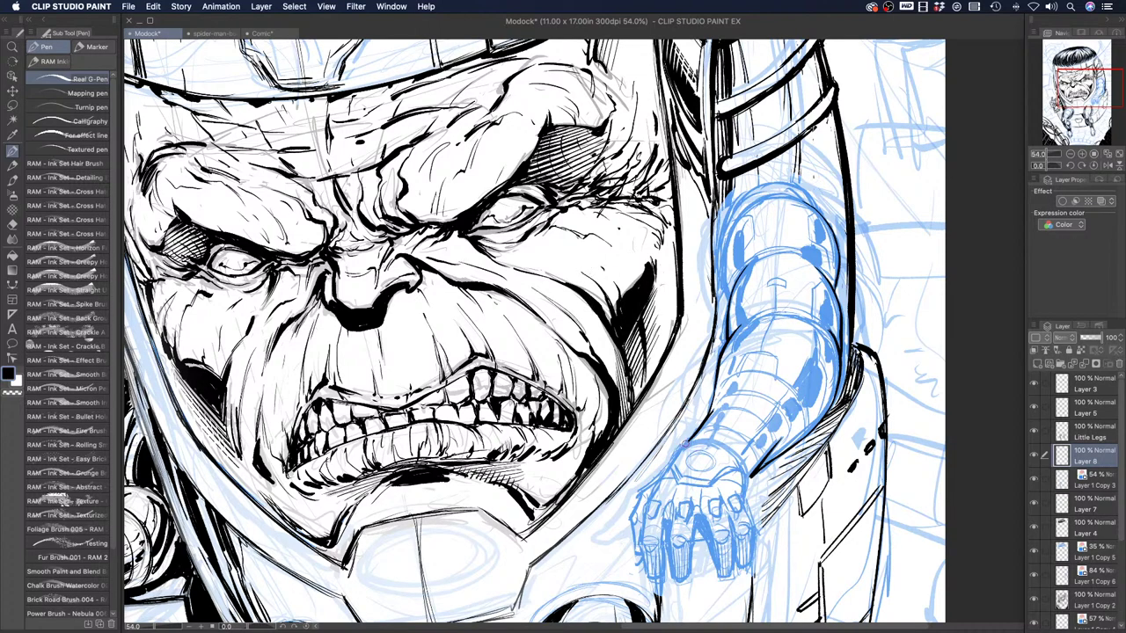
# Ink the wrist edge, the inner contour of the upper arm and the forearm's lower curve, rotating the canvas to suit the strokes
pyautogui.moveTo(684, 445)
pyautogui.mouseDown()
pyautogui.moveTo(704, 439)
pyautogui.moveTo(746, 477)
pyautogui.mouseUp()
pyautogui.moveTo(745, 209); pyautogui.dragTo(723, 285)
pyautogui.hotkey('shift', 'space')
pyautogui.moveTo(491, 340); pyautogui.dragTo(554, 201)
pyautogui.moveTo(797, 373); pyautogui.dragTo(830, 433)
pyautogui.hotkey('shift', 'space')
pyautogui.moveTo(681, 287)
pyautogui.mouseDown()
pyautogui.moveTo(660, 238)
pyautogui.moveTo(631, 218)
pyautogui.mouseUp()
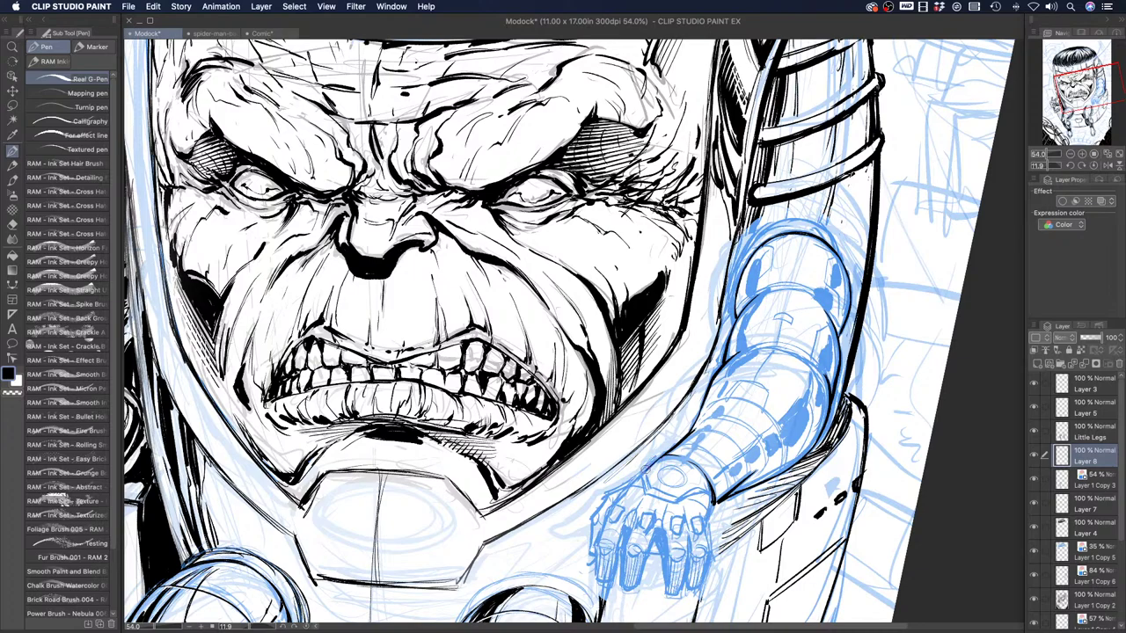
# Ink the outline of the wrist plate around the round joint, undoing the stray strokes
pyautogui.moveTo(645, 473)
pyautogui.mouseDown()
pyautogui.moveTo(641, 488)
pyautogui.moveTo(665, 502)
pyautogui.mouseUp()
pyautogui.press('super+z')
pyautogui.moveTo(643, 494); pyautogui.dragTo(716, 498)
pyautogui.press('super+z')
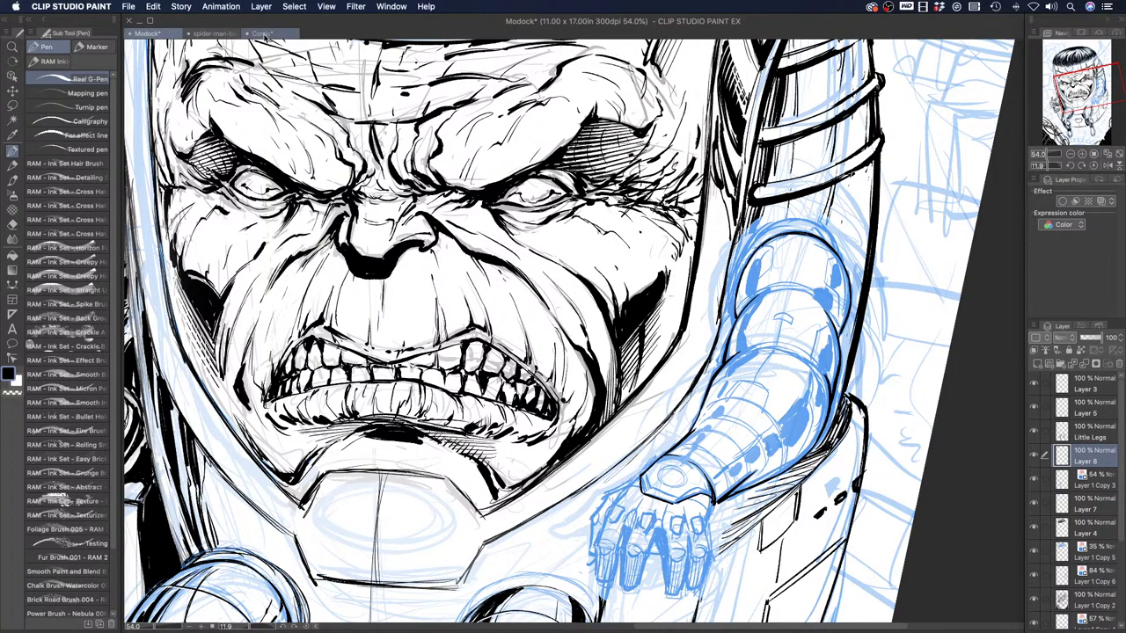
# Switch to the spider-man-background-practice.psd document and view the whole page
pyautogui.click(261, 33)
pyautogui.click(214, 33)
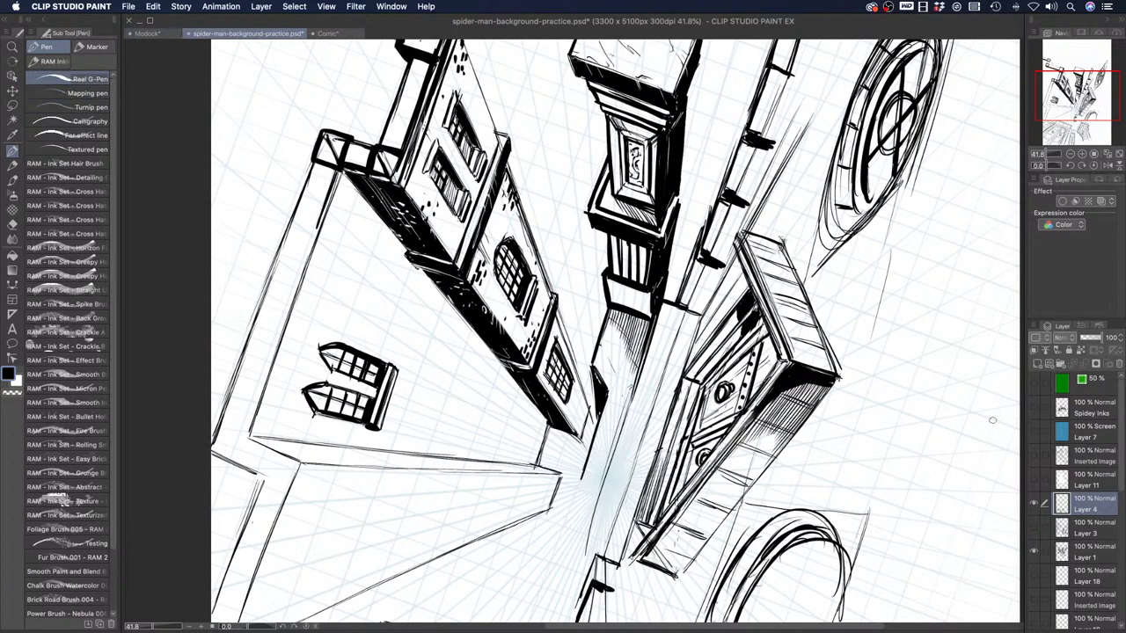
pyautogui.click(14, 49)
pyautogui.moveTo(481, 253); pyautogui.dragTo(444, 245)
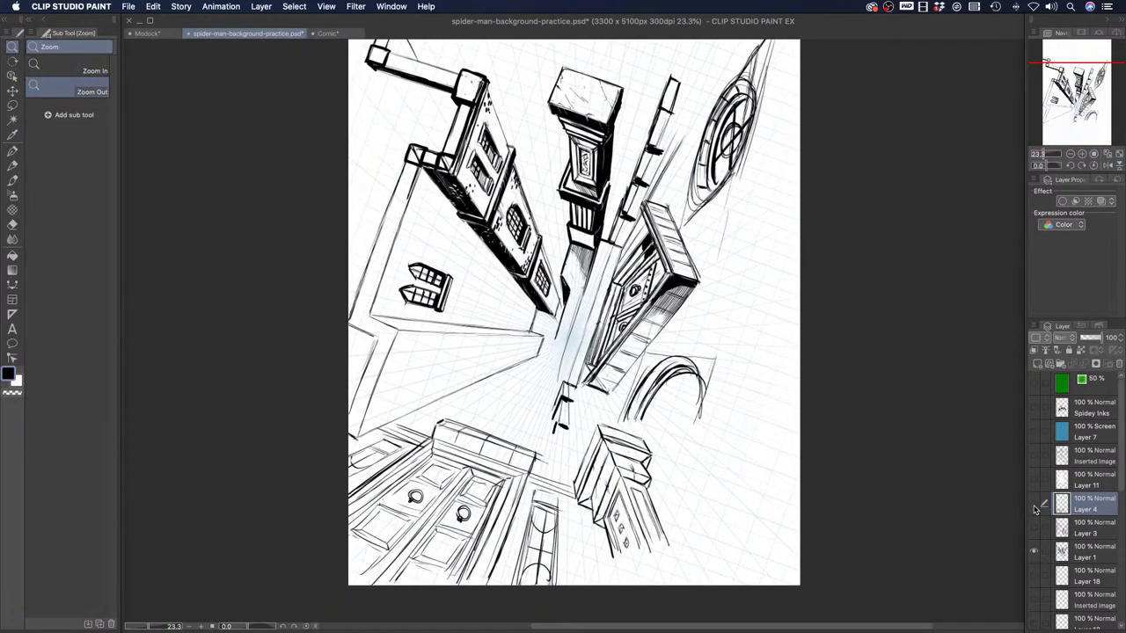
# Hide Layer 4 and Layer 1 and show Layer 13 with the inked city buildings
pyautogui.click(1034, 502)
pyautogui.click(1035, 553)
pyautogui.click(1035, 553)
pyautogui.scroll(-4, 1035, 571)
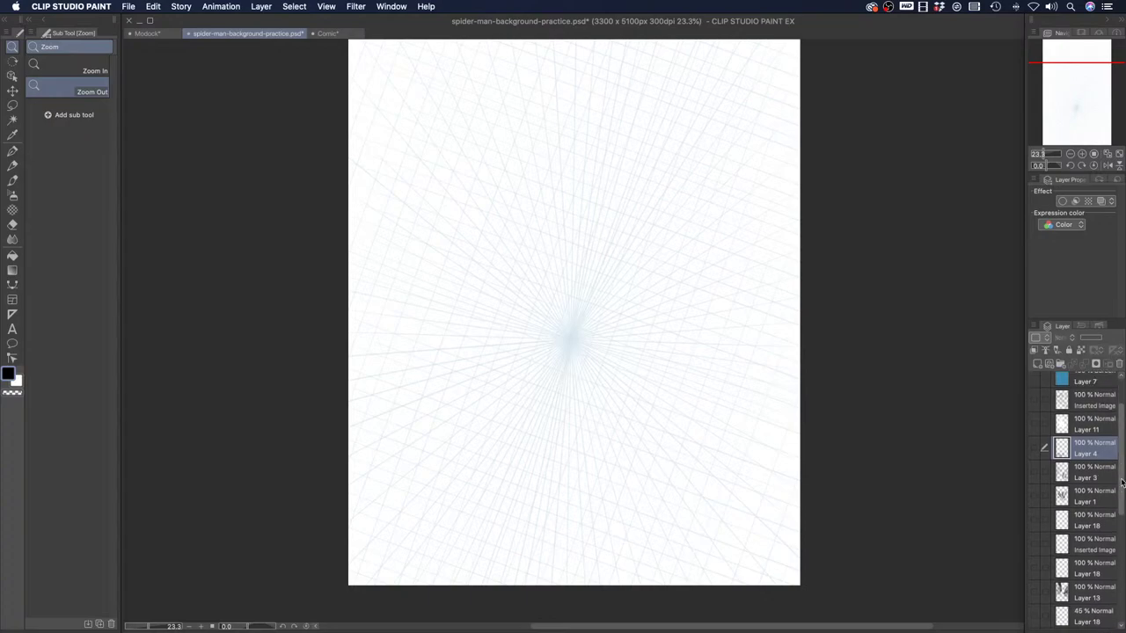
pyautogui.click(1034, 555)
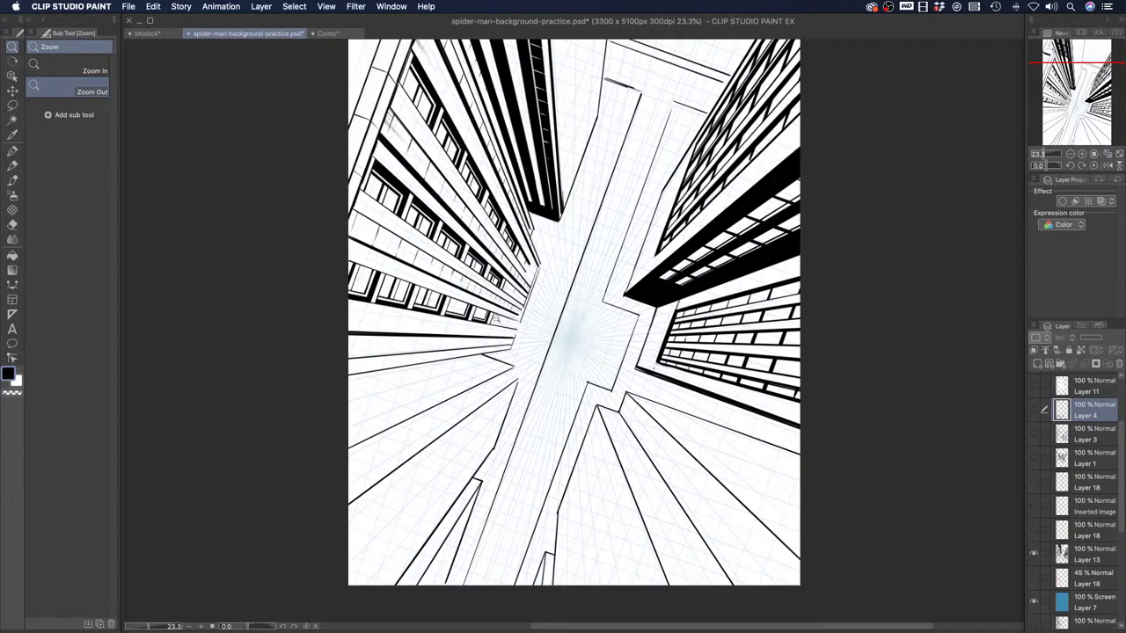
pyautogui.scroll(-3, 497, 318)
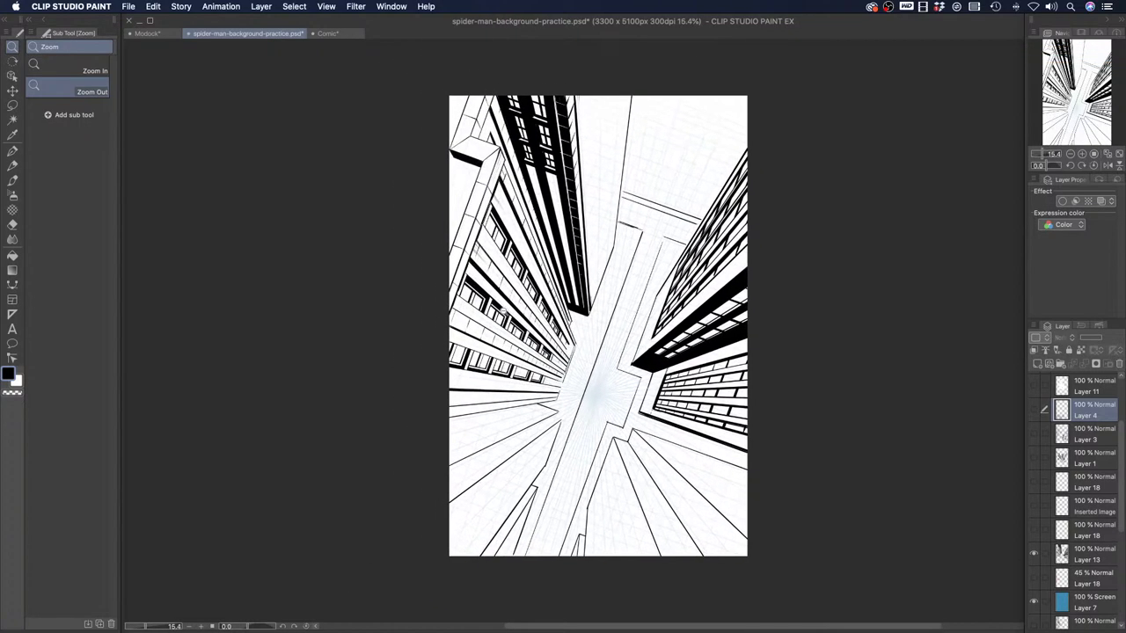
pyautogui.scroll(1, 519, 293)
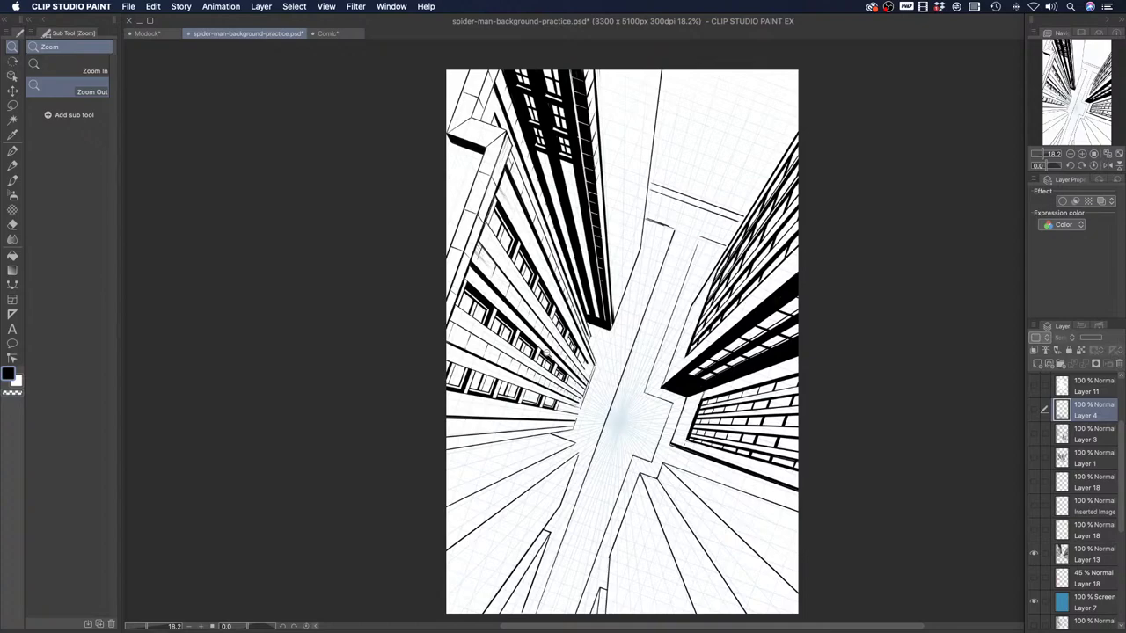
# Ink a straight ledge line across the unfinished building at the page's top on Layer 13 with the Real G-Pen
pyautogui.click(13, 151)
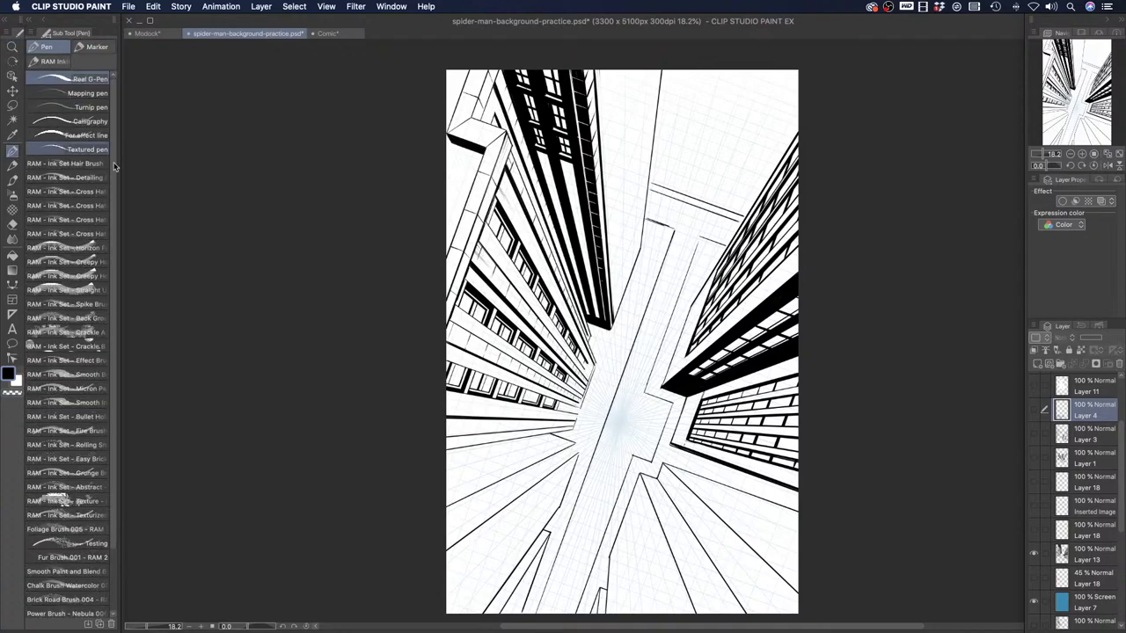
pyautogui.click(1071, 552)
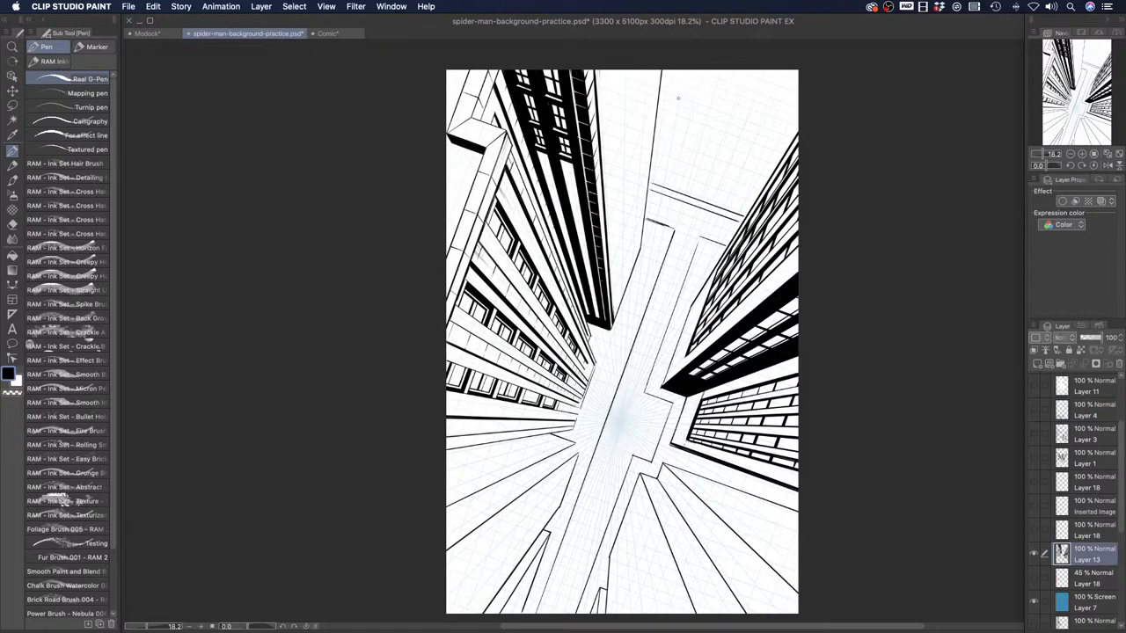
pyautogui.moveTo(656, 147); pyautogui.dragTo(767, 184)
# Try inking four curved upright lines above the ledge of the unfinished building, and undo those strokes
pyautogui.moveTo(679, 84); pyautogui.dragTo(671, 155)
pyautogui.moveTo(716, 83); pyautogui.dragTo(692, 156)
pyautogui.moveTo(753, 86)
pyautogui.mouseDown()
pyautogui.moveTo(729, 167)
pyautogui.moveTo(744, 174)
pyautogui.mouseUp()
pyautogui.moveTo(793, 92); pyautogui.dragTo(764, 175)
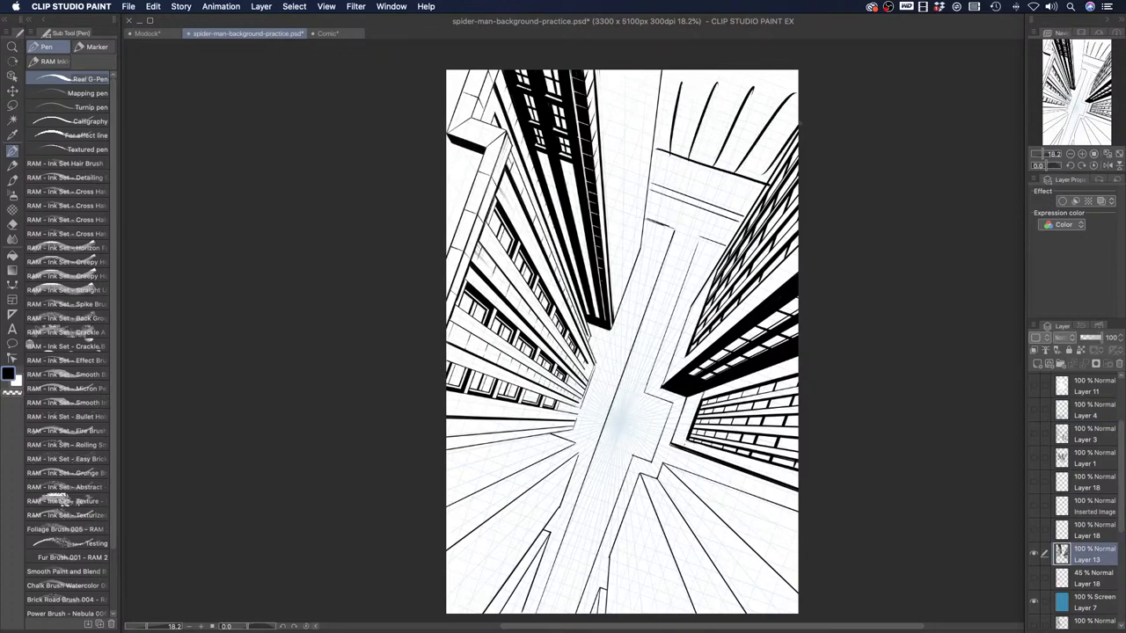
pyautogui.press('super+z')
pyautogui.press('super+z')
pyautogui.press('super+z')
pyautogui.press('super+z')
pyautogui.press('super+z')
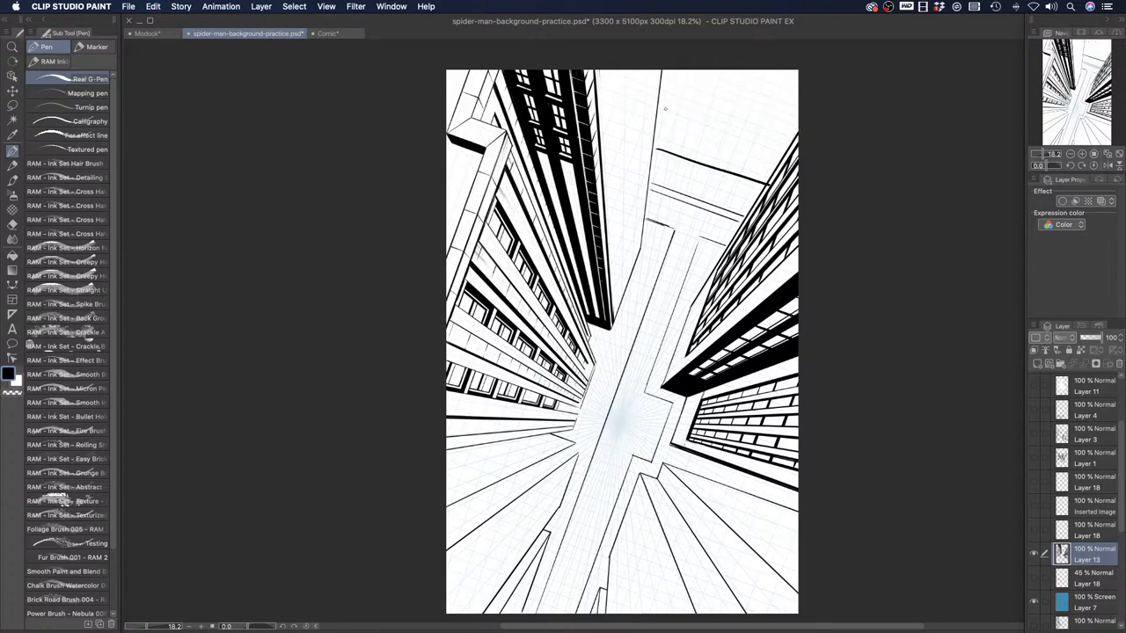
# Ink a V-shaped corner and a line rising from its point above the ledge of the unfinished building
pyautogui.moveTo(663, 98)
pyautogui.mouseDown()
pyautogui.moveTo(707, 150)
pyautogui.moveTo(795, 119)
pyautogui.mouseUp()
pyautogui.moveTo(622, 261); pyautogui.dragTo(629, 368)
pyautogui.moveTo(715, 256); pyautogui.dragTo(746, 176)
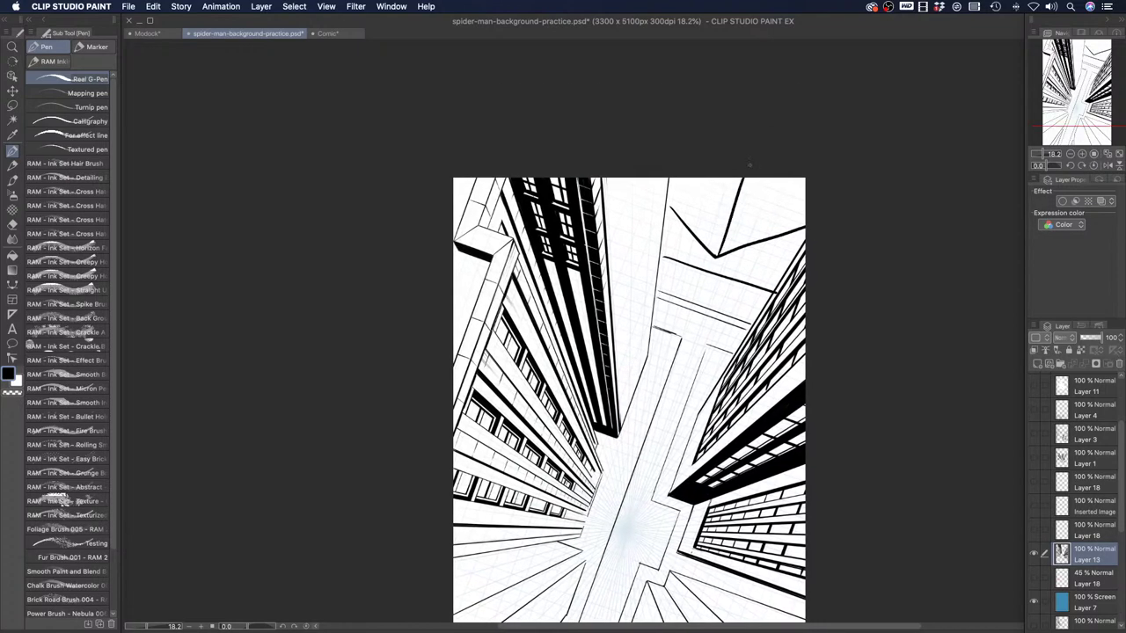
pyautogui.moveTo(447, 434); pyautogui.dragTo(432, 372)
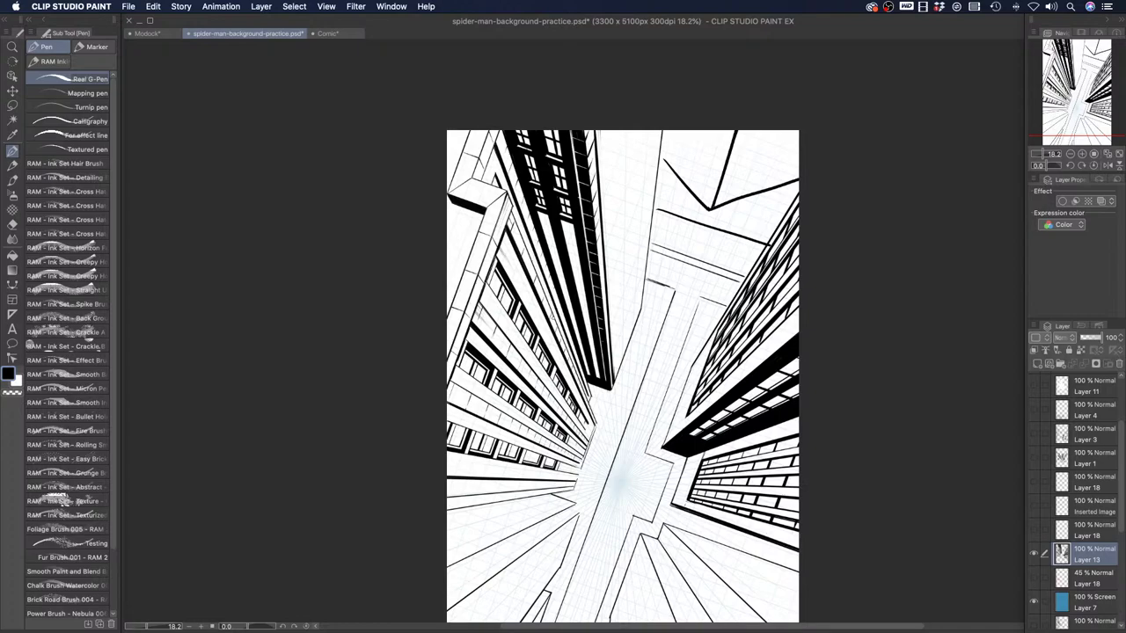
pyautogui.click(262, 7)
pyautogui.moveTo(272, 153)
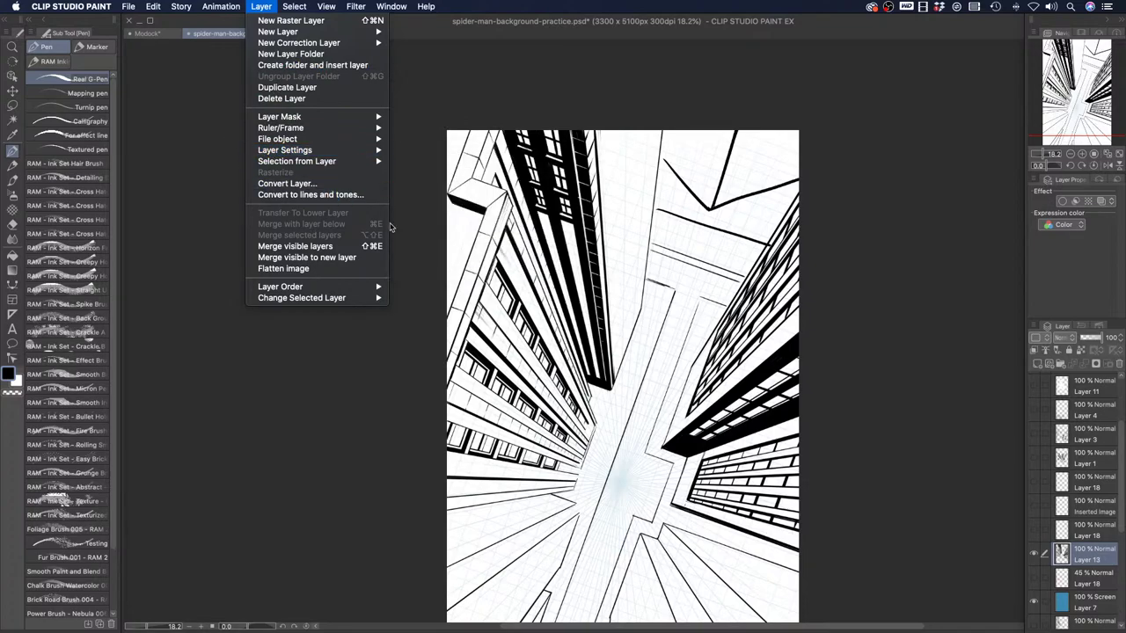
pyautogui.click(984, 437)
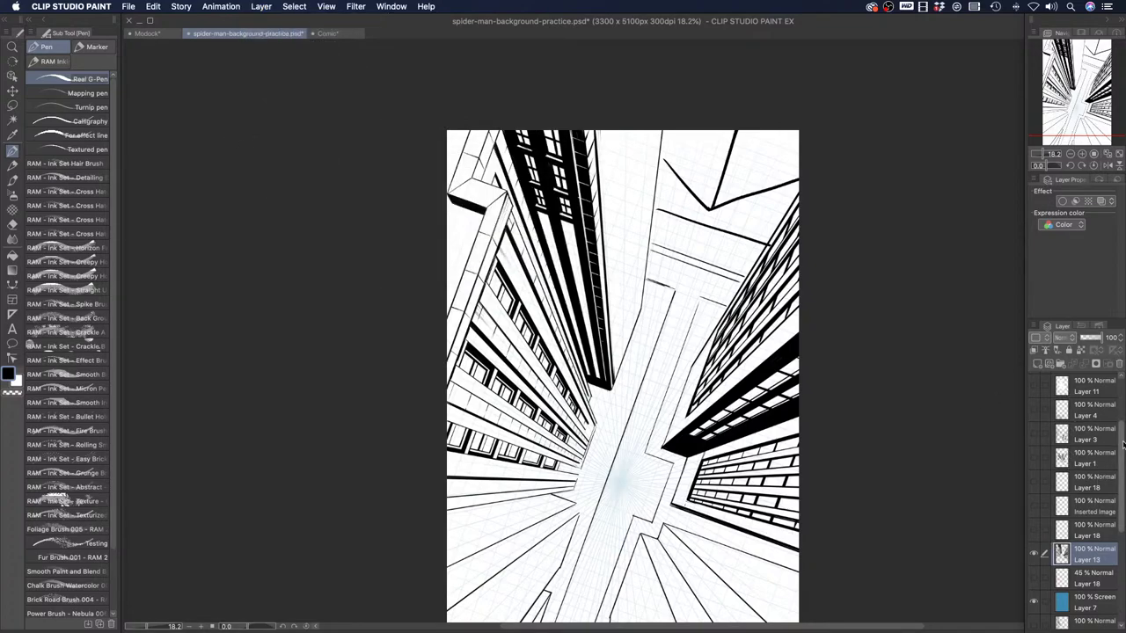
pyautogui.scroll(3, 1073, 411)
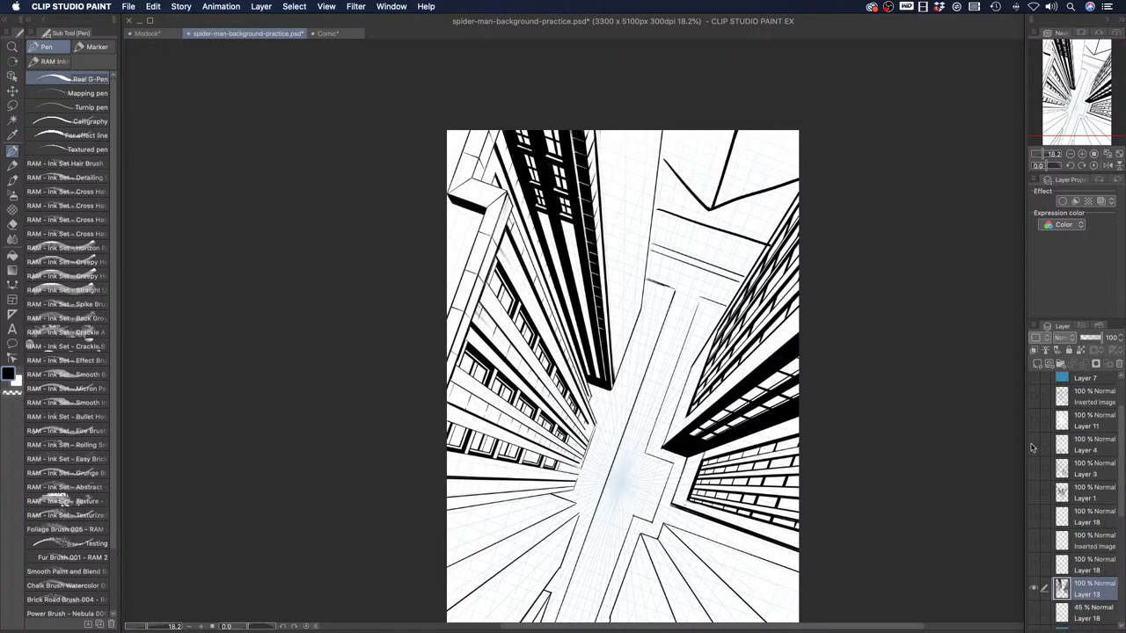
# Return to the Modock document and toggle Layer 8's visibility to check the new arm inks
pyautogui.click(163, 35)
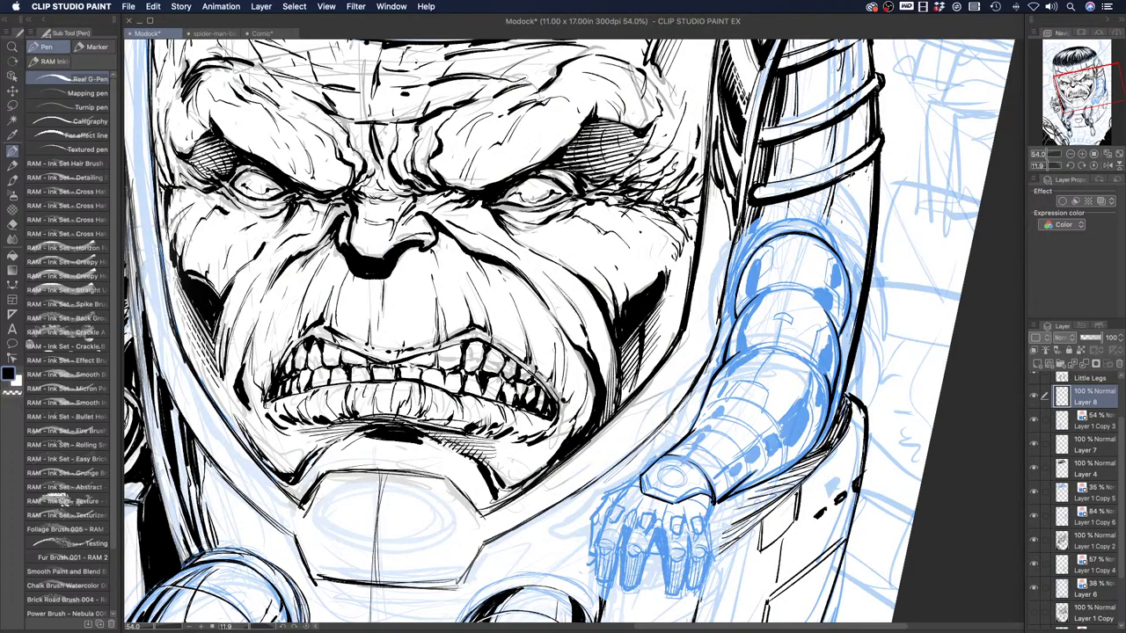
pyautogui.click(1034, 398)
pyautogui.click(1034, 398)
pyautogui.press('Tab')
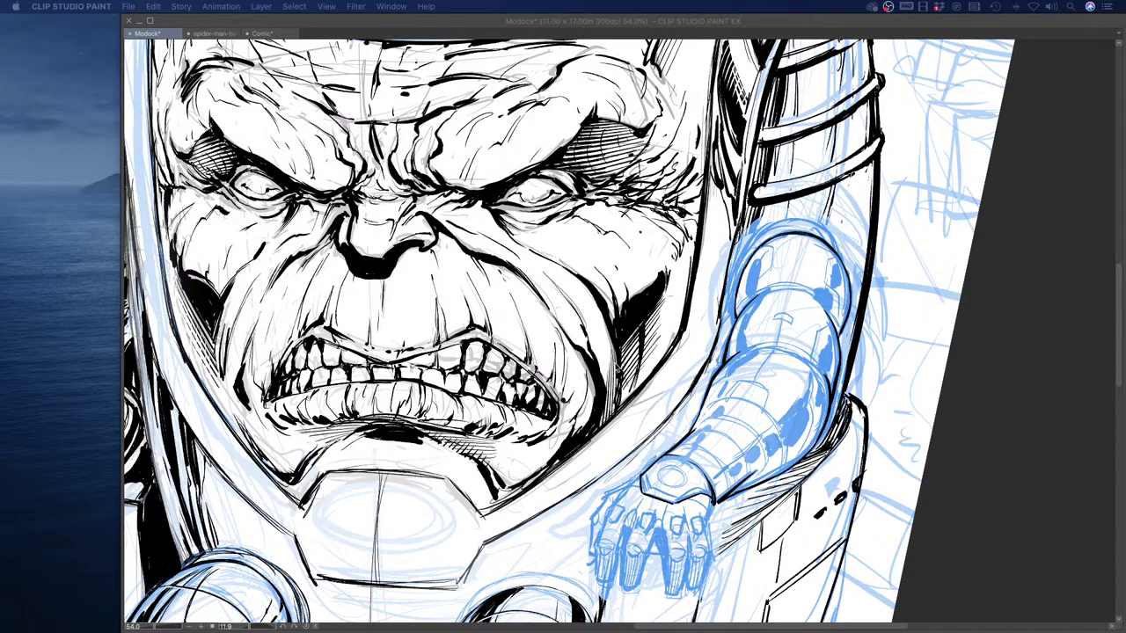
pyautogui.press('Tab')
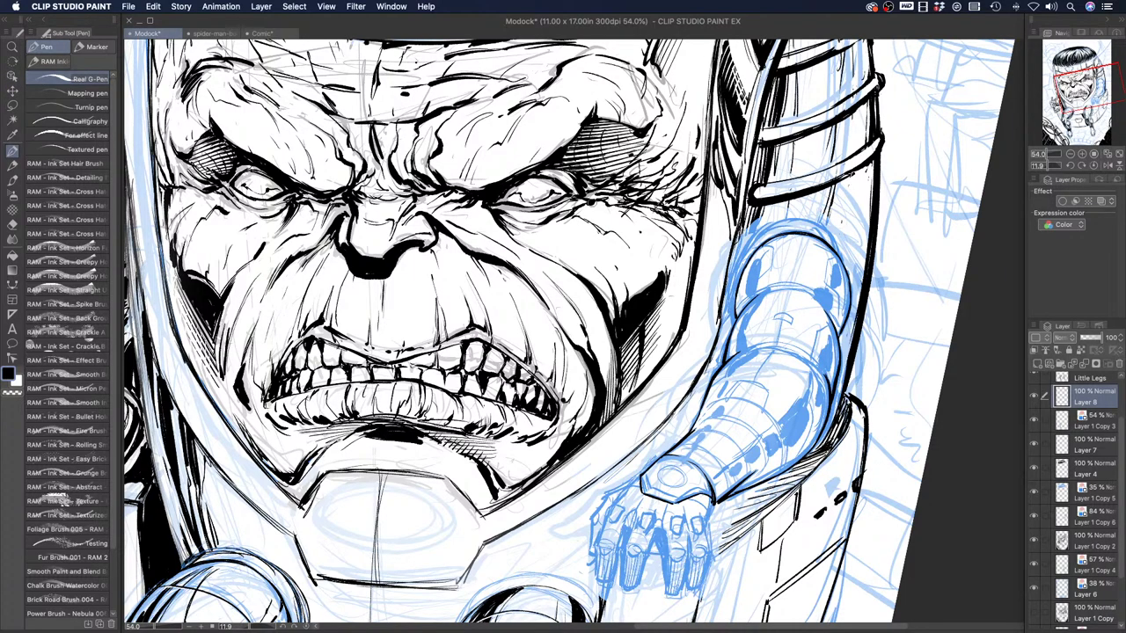
# Lasso the inked shoulder arc of the upper arm on Layer 8, shift it slightly downward with a transform and deselect
pyautogui.click(13, 105)
pyautogui.moveTo(738, 302)
pyautogui.mouseDown()
pyautogui.moveTo(782, 216)
pyautogui.moveTo(825, 217)
pyautogui.moveTo(851, 245)
pyautogui.moveTo(861, 295)
pyautogui.moveTo(845, 334)
pyautogui.moveTo(822, 279)
pyautogui.moveTo(790, 264)
pyautogui.moveTo(730, 318)
pyautogui.mouseUp()
pyautogui.press('super+t')
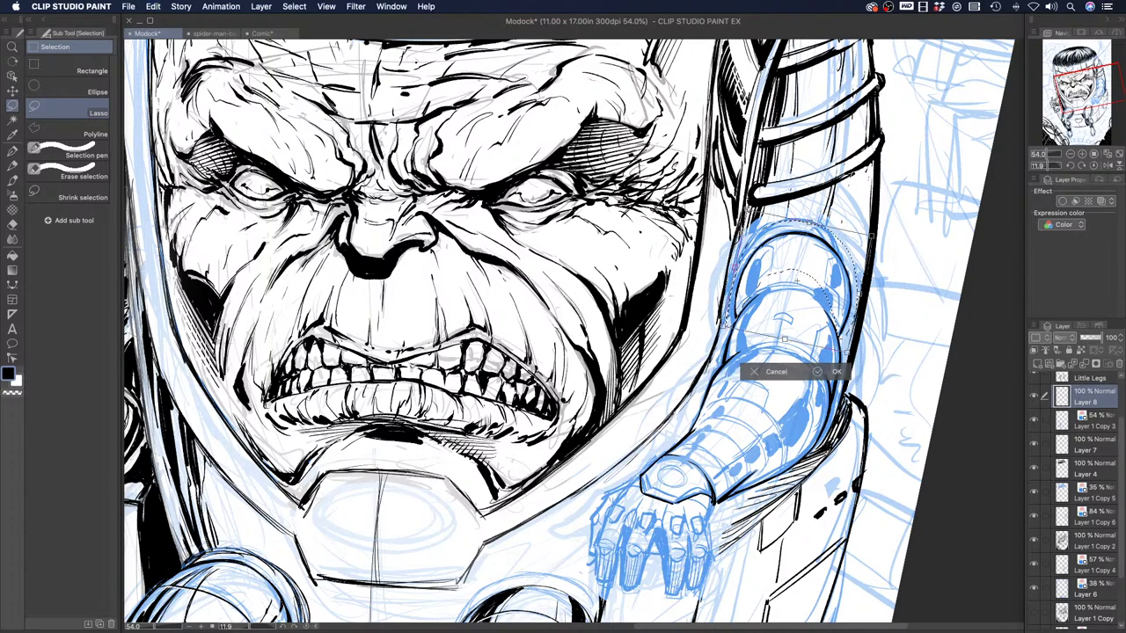
pyautogui.moveTo(811, 221); pyautogui.dragTo(807, 241)
pyautogui.click(835, 371)
pyautogui.click(693, 371)
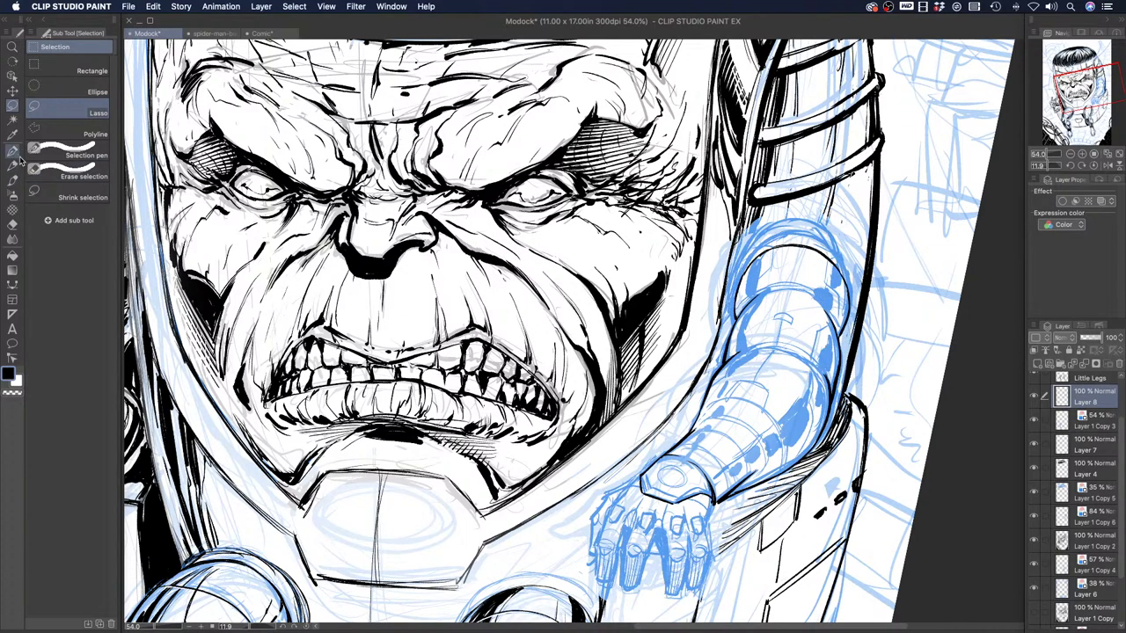
# Ink the curved segment bands across the forearm of the hanging mechanical arm with the Real G-Pen
pyautogui.click(12, 150)
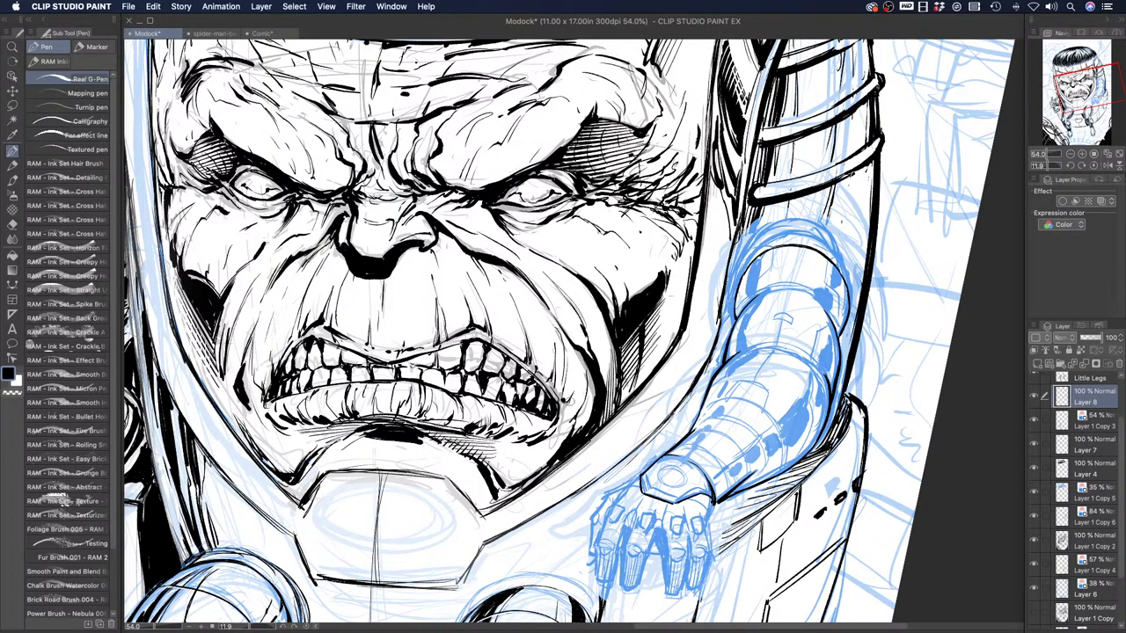
pyautogui.hotkey('shift', 'space')
pyautogui.moveTo(526, 434); pyautogui.dragTo(463, 359)
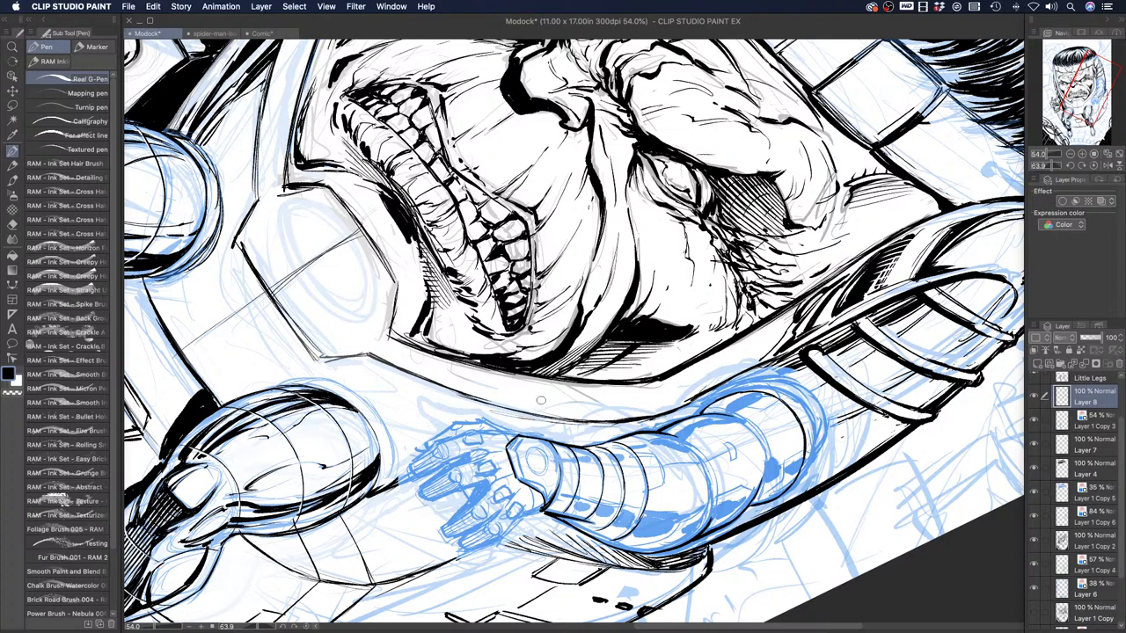
pyautogui.moveTo(701, 458); pyautogui.dragTo(706, 512)
pyautogui.press('r')
pyautogui.moveTo(413, 425)
pyautogui.mouseDown()
pyautogui.moveTo(431, 450)
pyautogui.moveTo(594, 460)
pyautogui.mouseUp()
pyautogui.press('p')
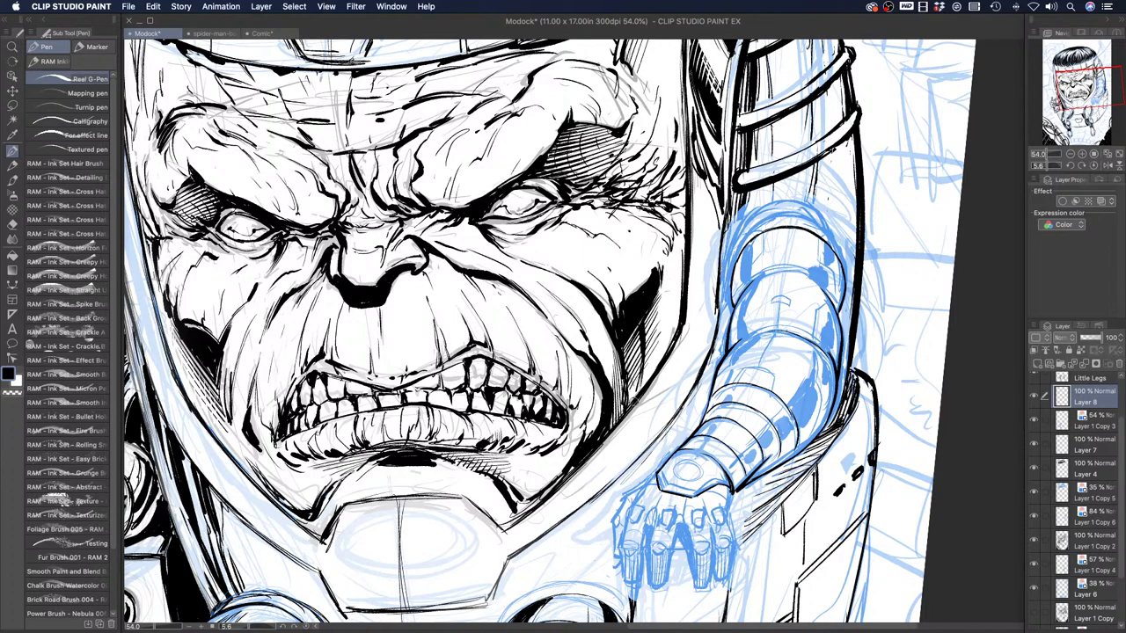
# Ink the outlines of the fingers and outer edge of the hanging mechanical hand, undoing stray strokes
pyautogui.moveTo(570, 410); pyautogui.dragTo(572, 416)
pyautogui.hotkey('ctrl', 'z')
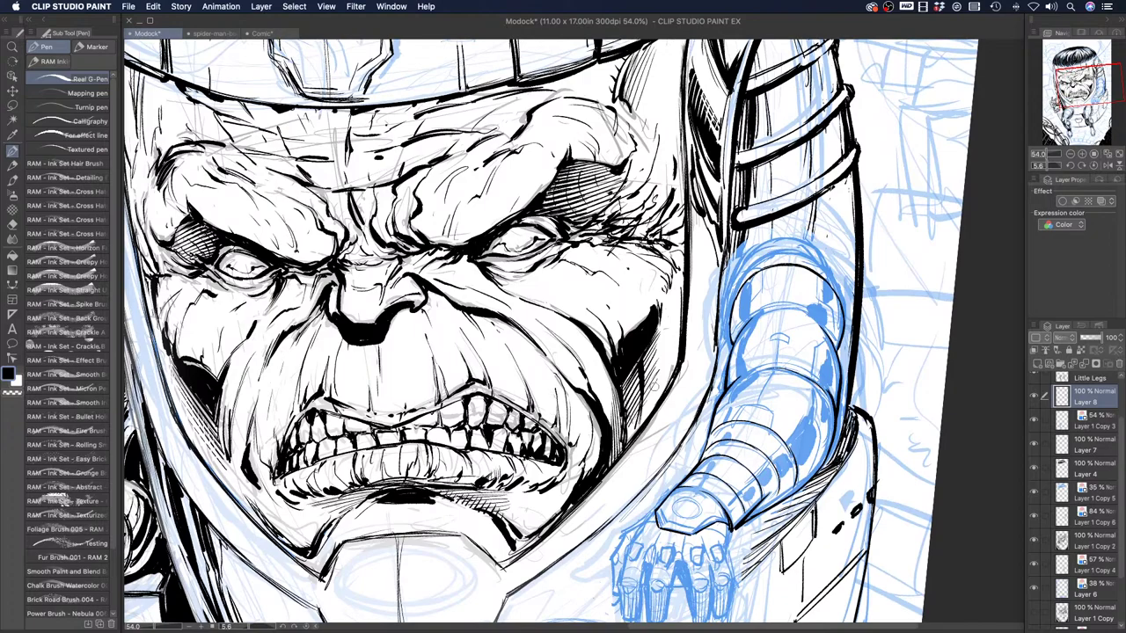
pyautogui.moveTo(574, 469); pyautogui.dragTo(581, 408)
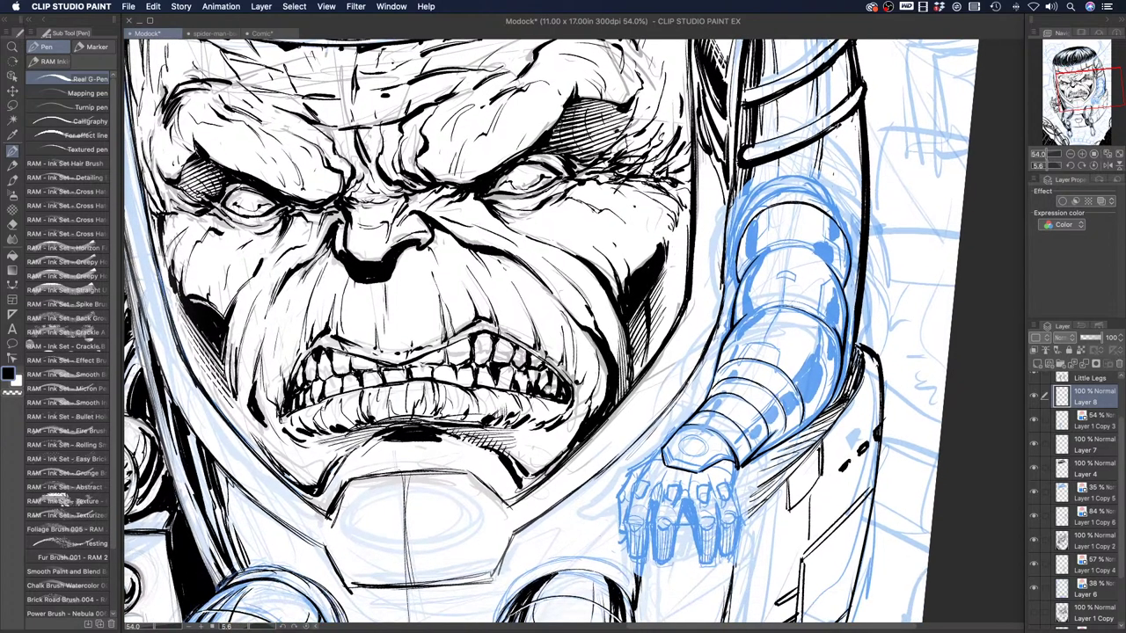
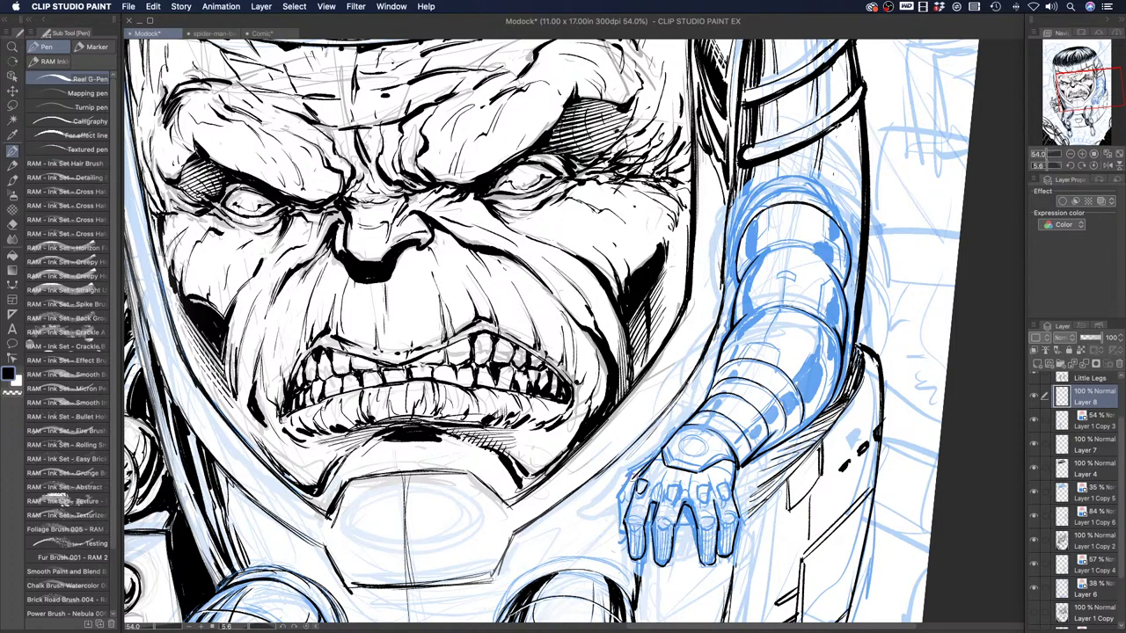
pyautogui.moveTo(612, 508); pyautogui.dragTo(628, 538)
pyautogui.moveTo(749, 343); pyautogui.dragTo(740, 361)
pyautogui.press('super+z')
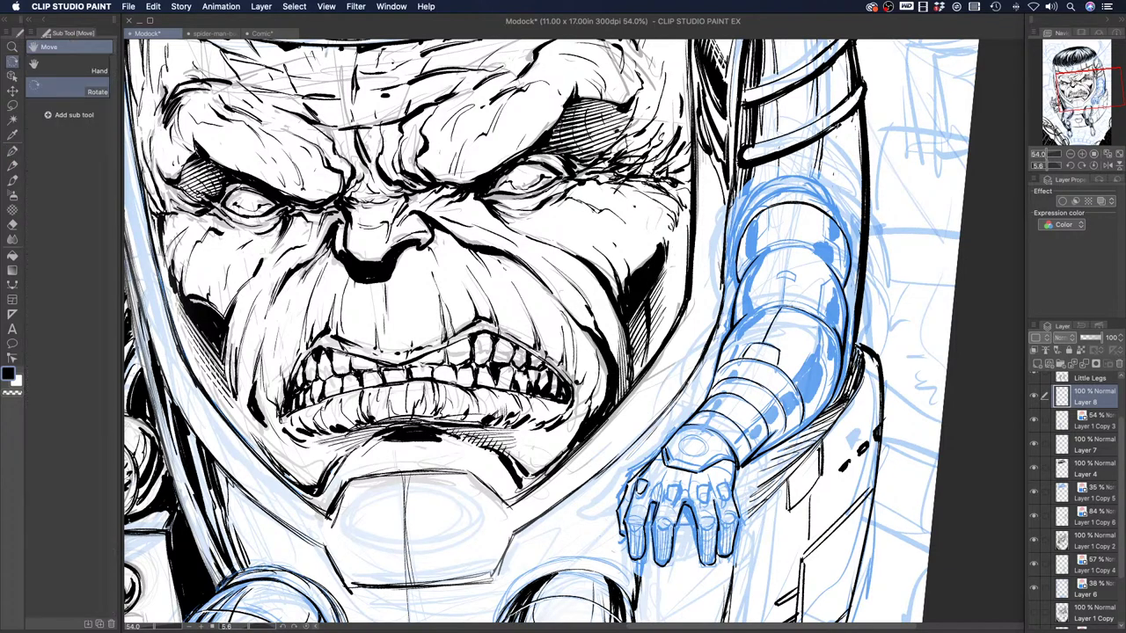
# Ink the small rectangular panel on the forearm and the small detail on the elbow segment
pyautogui.hotkey('shift', 'space')
pyautogui.moveTo(311, 353); pyautogui.dragTo(410, 122)
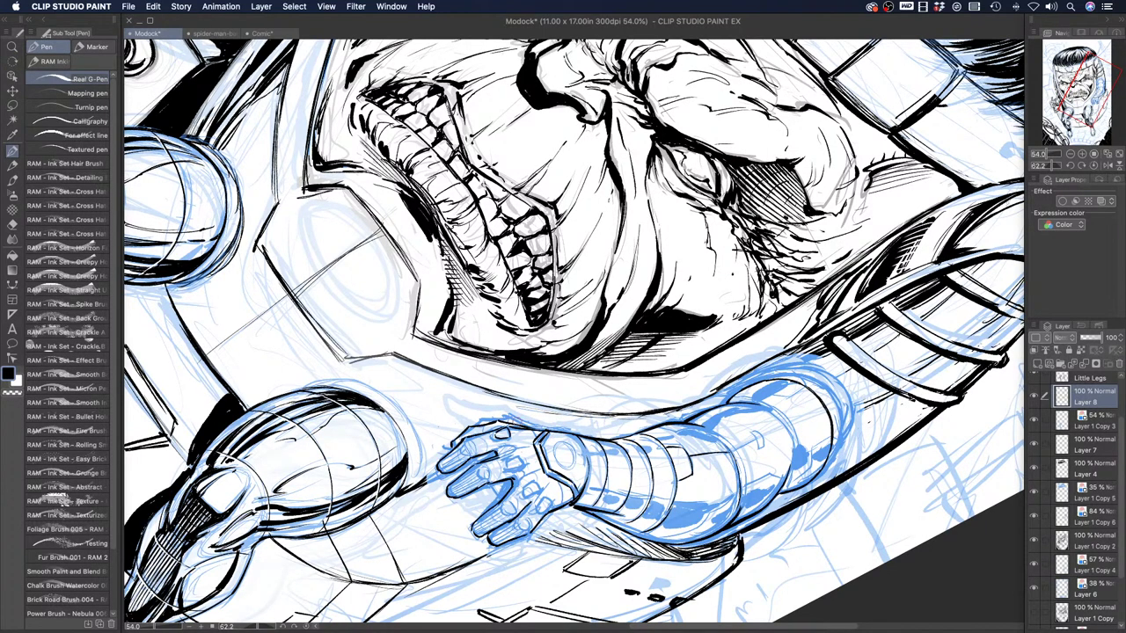
pyautogui.hotkey('shift', 'space')
pyautogui.moveTo(422, 516); pyautogui.dragTo(902, 464)
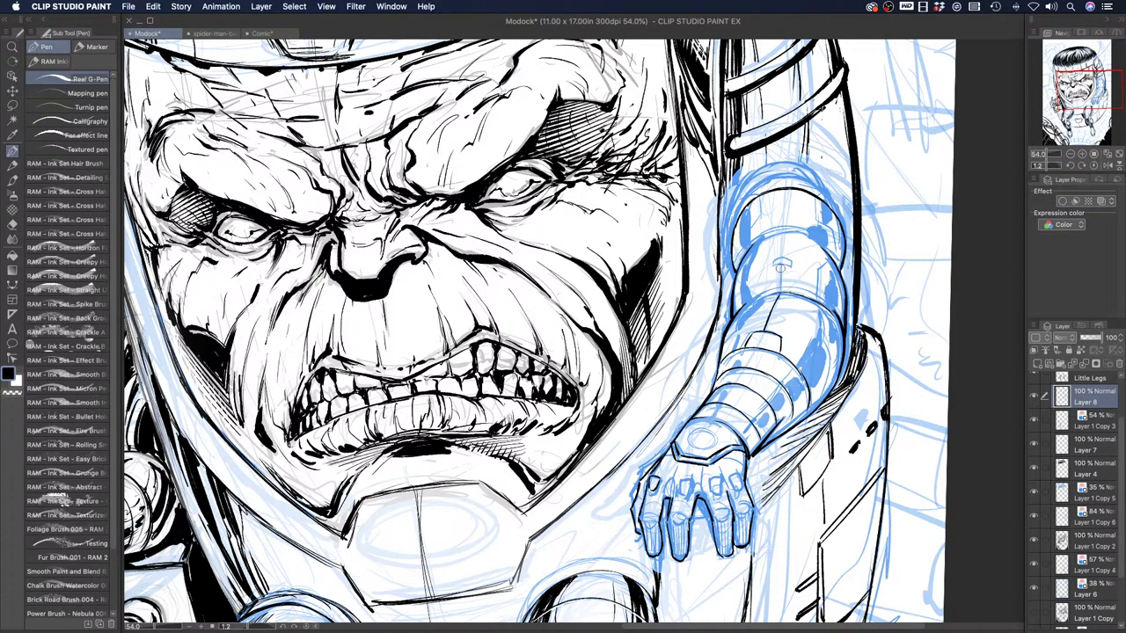
pyautogui.moveTo(790, 264)
pyautogui.mouseDown()
pyautogui.moveTo(773, 265)
pyautogui.moveTo(790, 264)
pyautogui.mouseUp()
# Try filling in black shadows along the outer edge of the forearm, and undo those strokes
pyautogui.click(13, 46)
pyautogui.click(334, 208)
pyautogui.moveTo(360, 244); pyautogui.dragTo(492, 210)
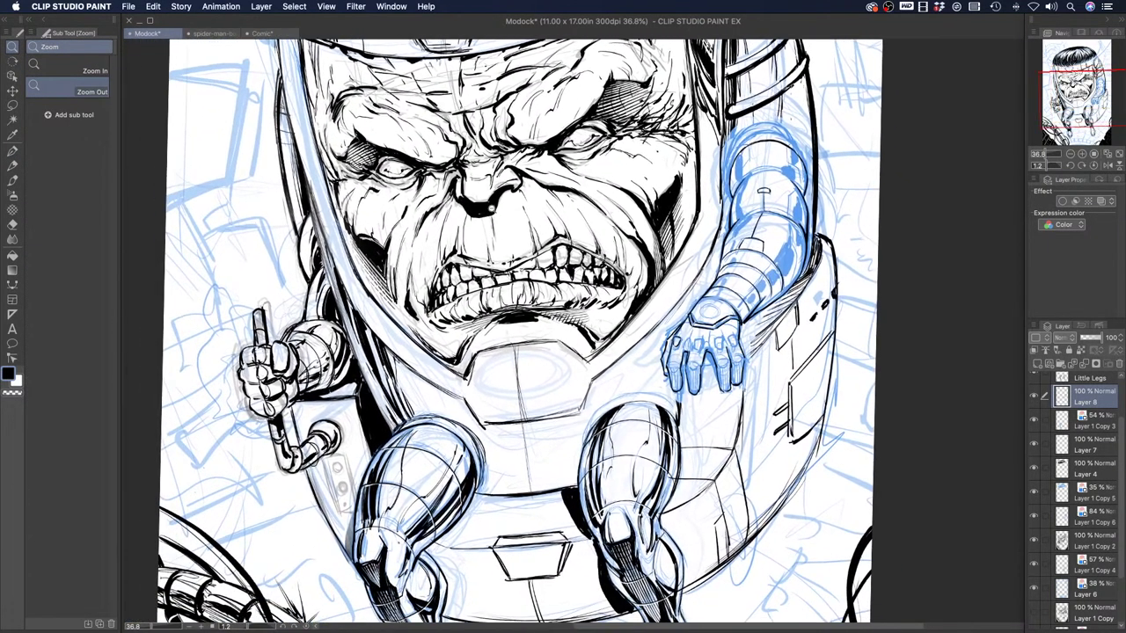
pyautogui.moveTo(519, 116); pyautogui.dragTo(561, 187)
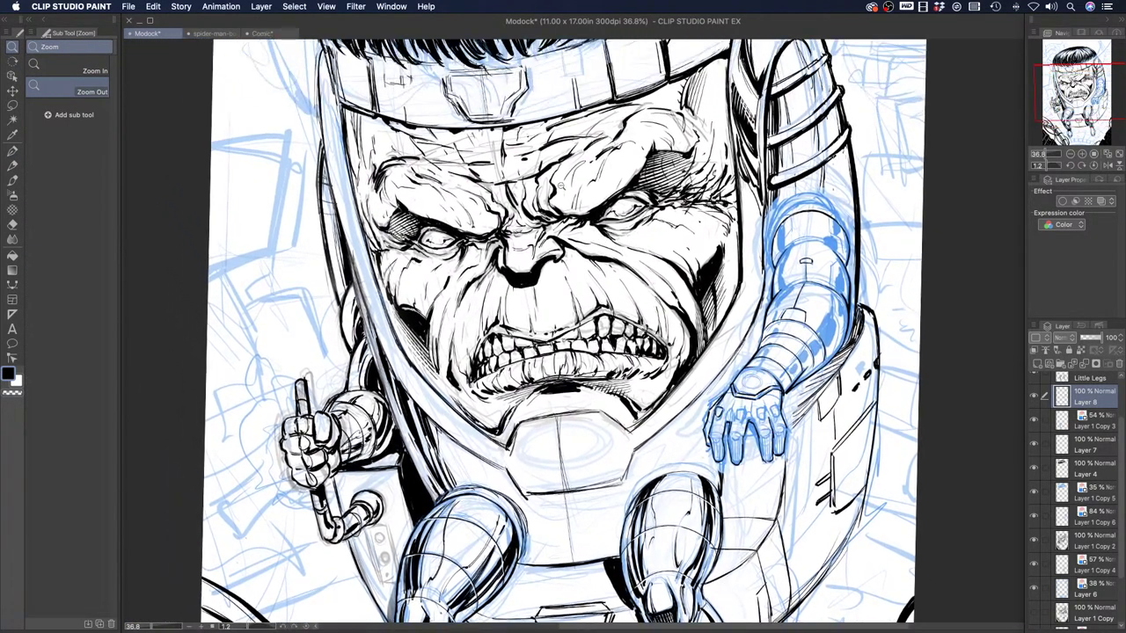
pyautogui.click(12, 151)
pyautogui.moveTo(833, 296)
pyautogui.mouseDown()
pyautogui.moveTo(823, 350)
pyautogui.moveTo(828, 300)
pyautogui.moveTo(816, 336)
pyautogui.mouseUp()
pyautogui.press('super+z')
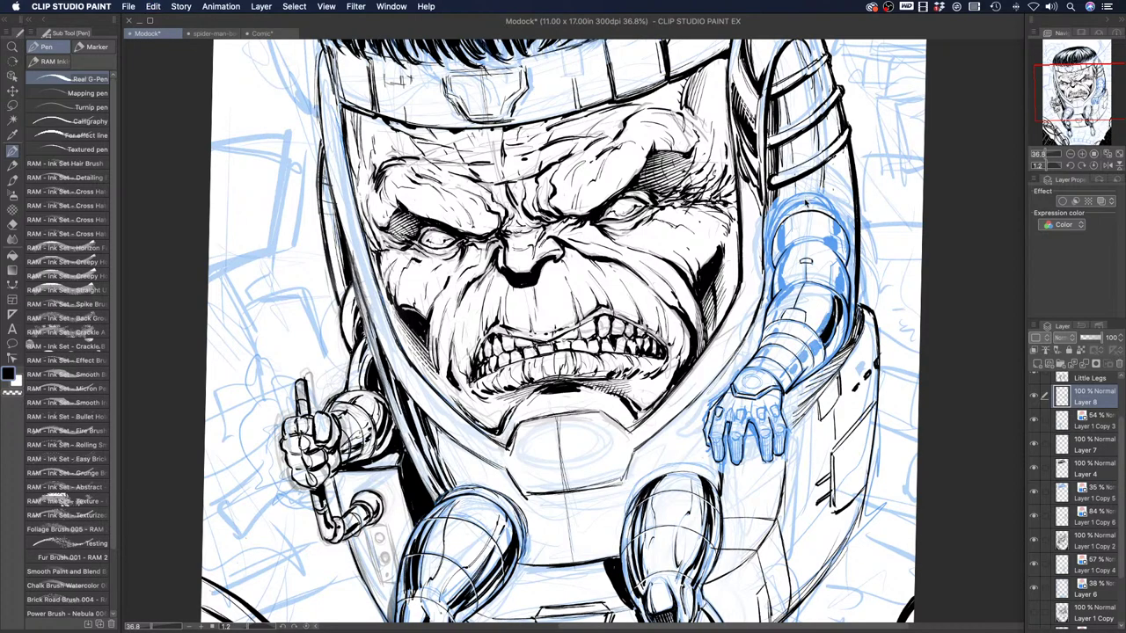
pyautogui.press('super+z')
pyautogui.press('super+z')
pyautogui.press('super+z')
pyautogui.press('super+z')
pyautogui.press('super+z')
pyautogui.press('super+z')
pyautogui.press('super+z')
pyautogui.press('super+z')
# Toggle Layer 8's visibility, try shadow strokes on both sides of the upper arm, and undo them
pyautogui.click(1034, 398)
pyautogui.click(1034, 398)
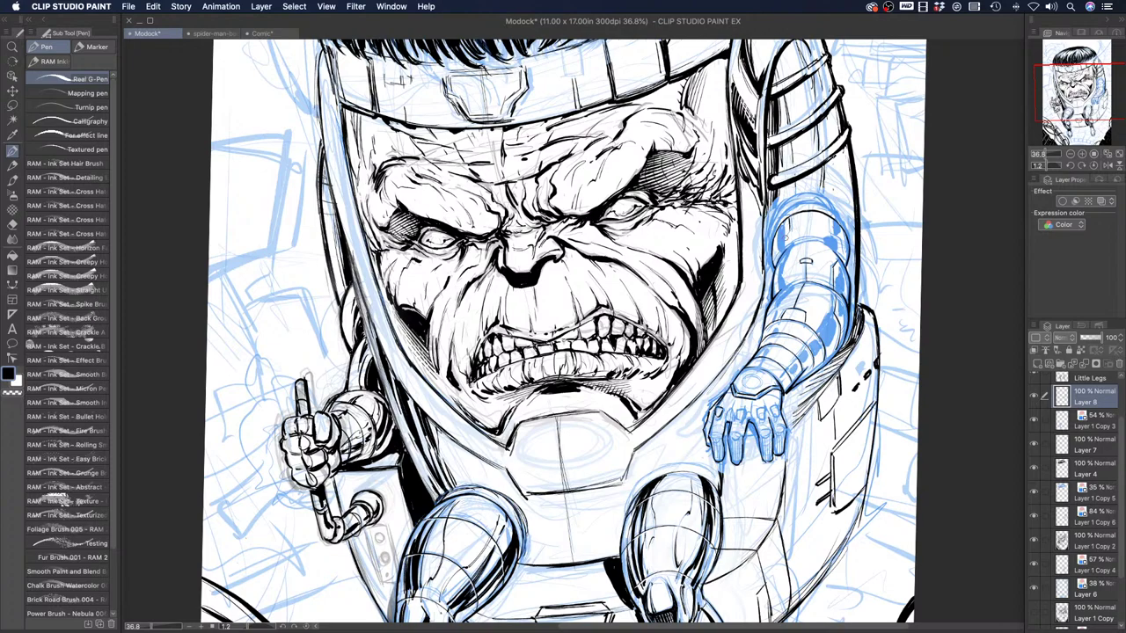
pyautogui.moveTo(777, 243); pyautogui.dragTo(775, 253)
pyautogui.moveTo(827, 218); pyautogui.dragTo(848, 262)
pyautogui.press('super+z')
pyautogui.press('super+z')
# Add a new layer above Layer 8 and ink black shadows down the outer side of the hanging arm
pyautogui.click(1038, 364)
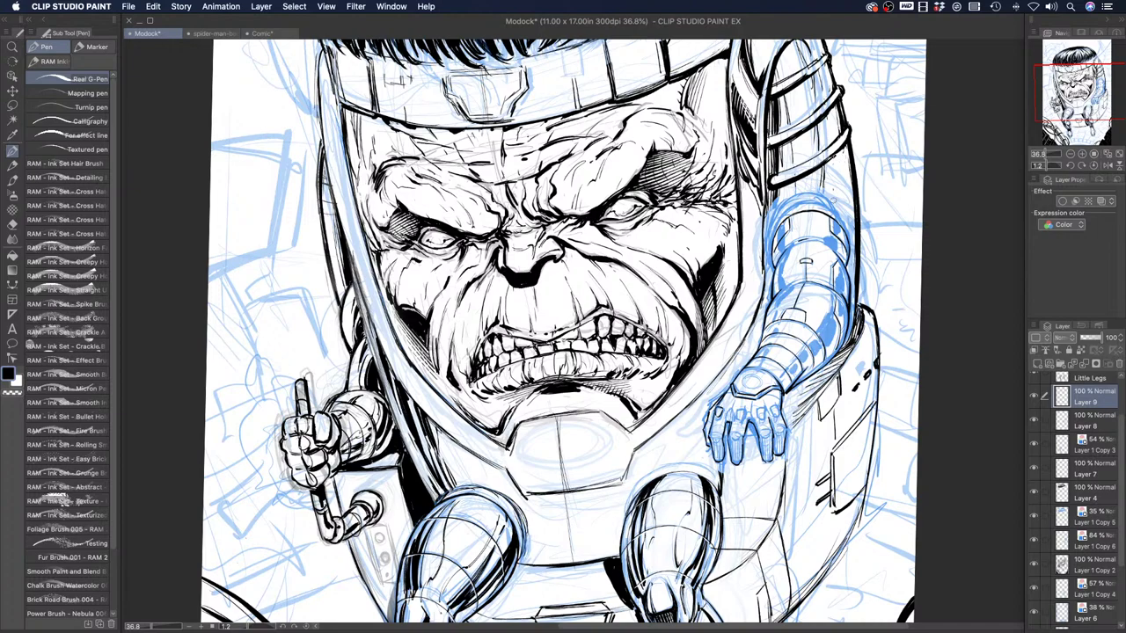
pyautogui.moveTo(831, 218)
pyautogui.mouseDown()
pyautogui.moveTo(840, 297)
pyautogui.moveTo(839, 269)
pyautogui.moveTo(816, 353)
pyautogui.moveTo(779, 387)
pyautogui.moveTo(797, 368)
pyautogui.moveTo(787, 374)
pyautogui.mouseUp()
pyautogui.moveTo(819, 337)
pyautogui.mouseDown()
pyautogui.moveTo(783, 374)
pyautogui.moveTo(801, 352)
pyautogui.mouseUp()
pyautogui.moveTo(837, 315)
pyautogui.mouseDown()
pyautogui.moveTo(829, 342)
pyautogui.moveTo(837, 311)
pyautogui.moveTo(837, 333)
pyautogui.mouseUp()
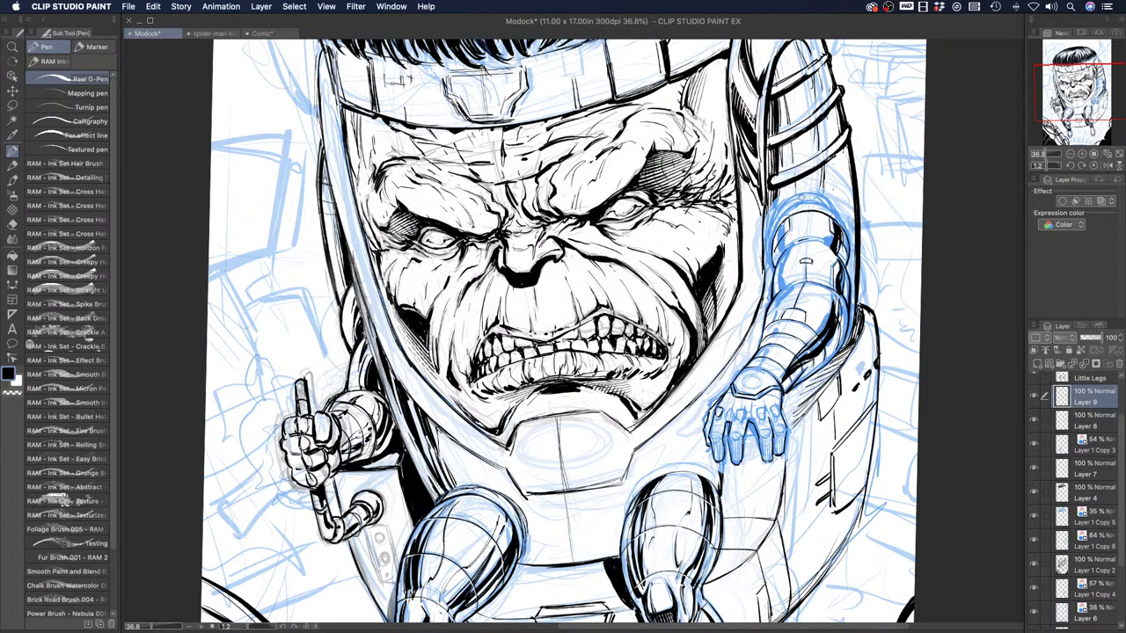
pyautogui.moveTo(835, 294); pyautogui.dragTo(818, 358)
# Ink black shadows along the inner side of the hanging arm, from the forearm and upper arm segments to the wrist
pyautogui.moveTo(768, 317)
pyautogui.mouseDown()
pyautogui.moveTo(784, 294)
pyautogui.moveTo(753, 366)
pyautogui.mouseUp()
pyautogui.moveTo(790, 281)
pyautogui.mouseDown()
pyautogui.moveTo(777, 292)
pyautogui.moveTo(787, 251)
pyautogui.moveTo(783, 287)
pyautogui.mouseUp()
pyautogui.moveTo(787, 261)
pyautogui.mouseDown()
pyautogui.moveTo(780, 279)
pyautogui.moveTo(780, 256)
pyautogui.mouseUp()
pyautogui.moveTo(786, 230); pyautogui.dragTo(776, 245)
pyautogui.moveTo(788, 235); pyautogui.dragTo(780, 247)
pyautogui.moveTo(794, 242)
pyautogui.mouseDown()
pyautogui.moveTo(784, 247)
pyautogui.moveTo(789, 288)
pyautogui.moveTo(771, 302)
pyautogui.moveTo(775, 289)
pyautogui.mouseUp()
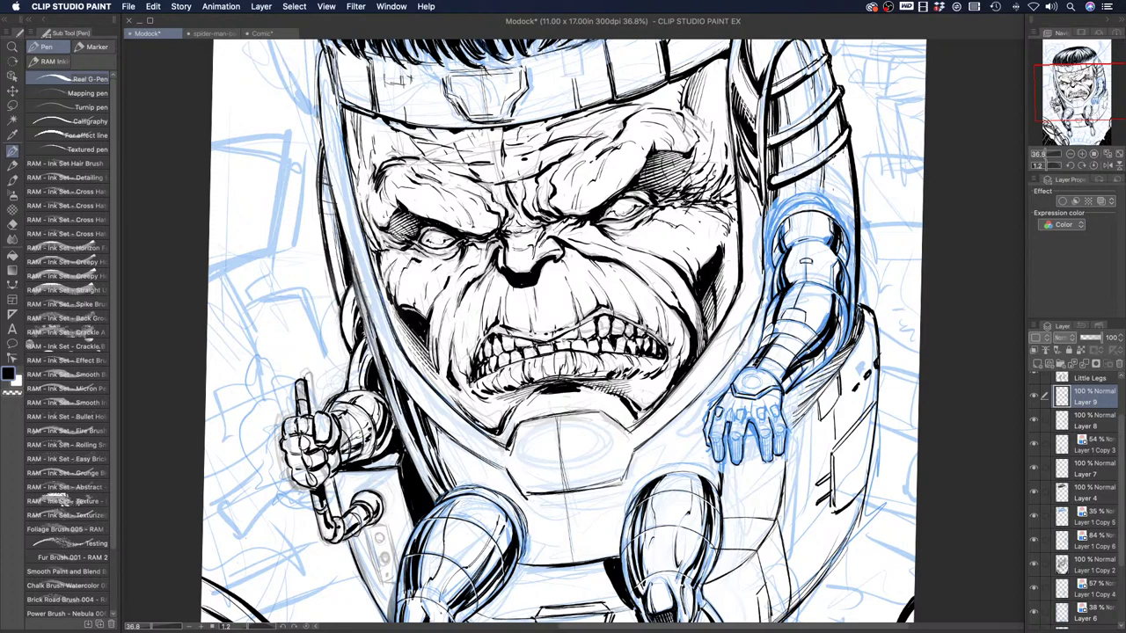
pyautogui.moveTo(743, 378); pyautogui.dragTo(737, 389)
# Ink the round disc on the wrist cuff of the hanging arm
pyautogui.press('r')
pyautogui.moveTo(792, 290); pyautogui.dragTo(619, 536)
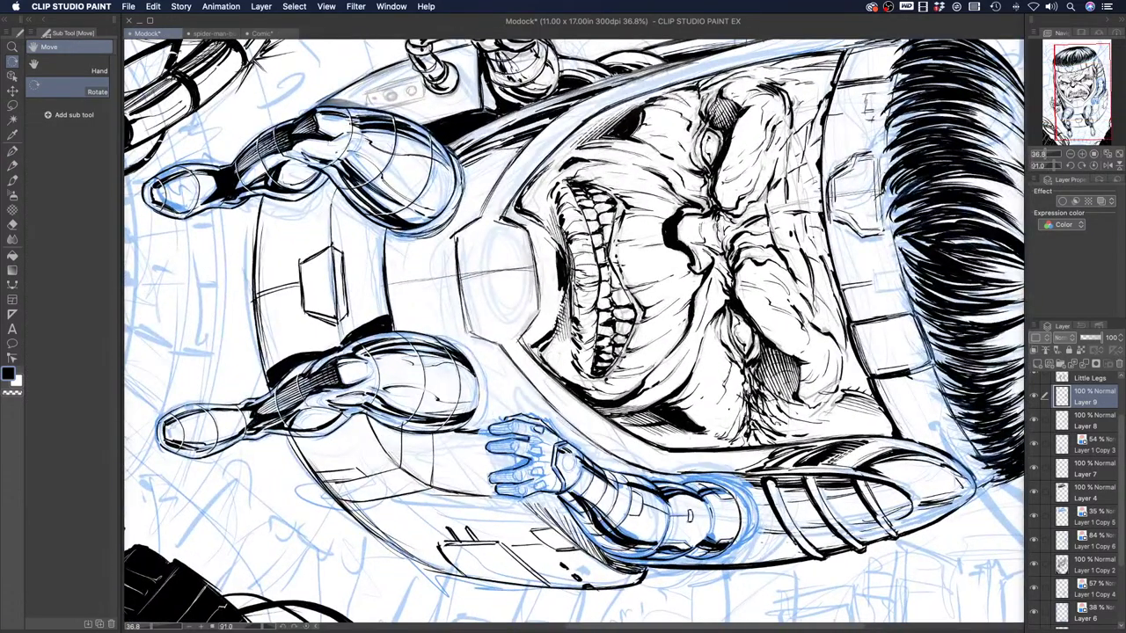
pyautogui.press('p')
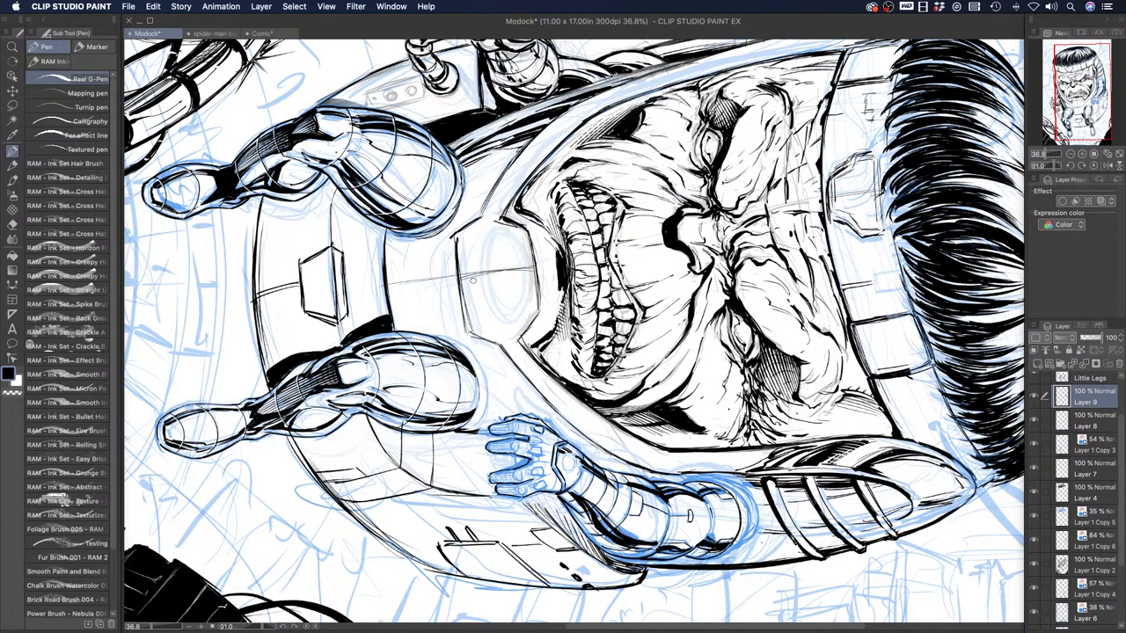
pyautogui.click(13, 48)
pyautogui.moveTo(542, 505); pyautogui.dragTo(616, 506)
pyautogui.moveTo(393, 382); pyautogui.dragTo(505, 366)
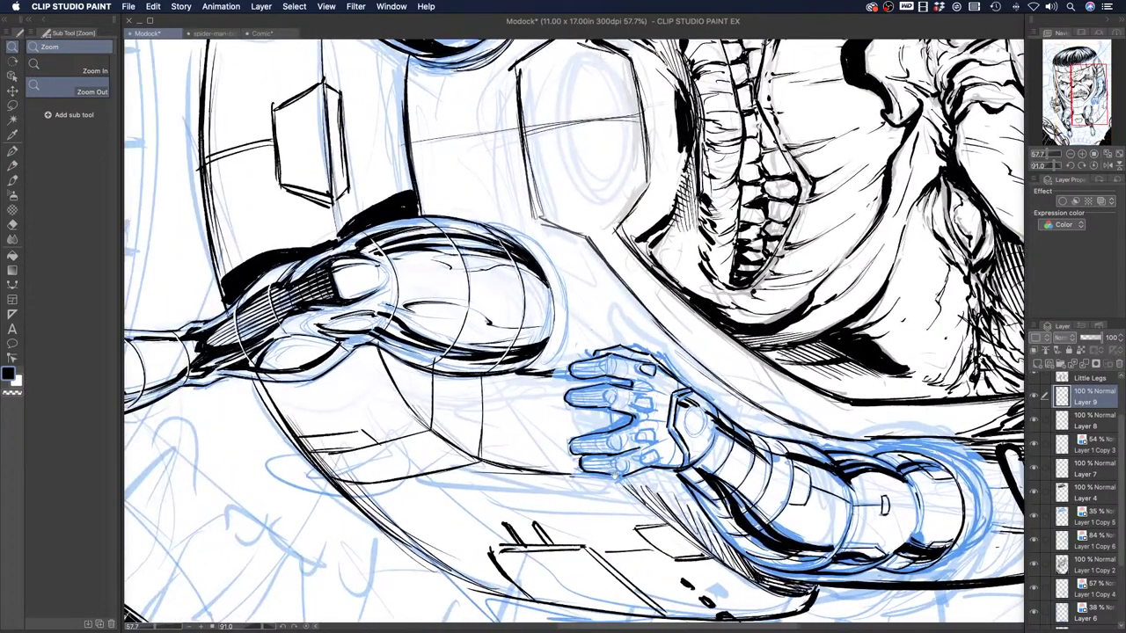
pyautogui.click(13, 151)
pyautogui.moveTo(682, 424)
pyautogui.mouseDown()
pyautogui.moveTo(696, 403)
pyautogui.moveTo(707, 428)
pyautogui.moveTo(686, 438)
pyautogui.moveTo(714, 429)
pyautogui.moveTo(707, 414)
pyautogui.moveTo(707, 426)
pyautogui.mouseUp()
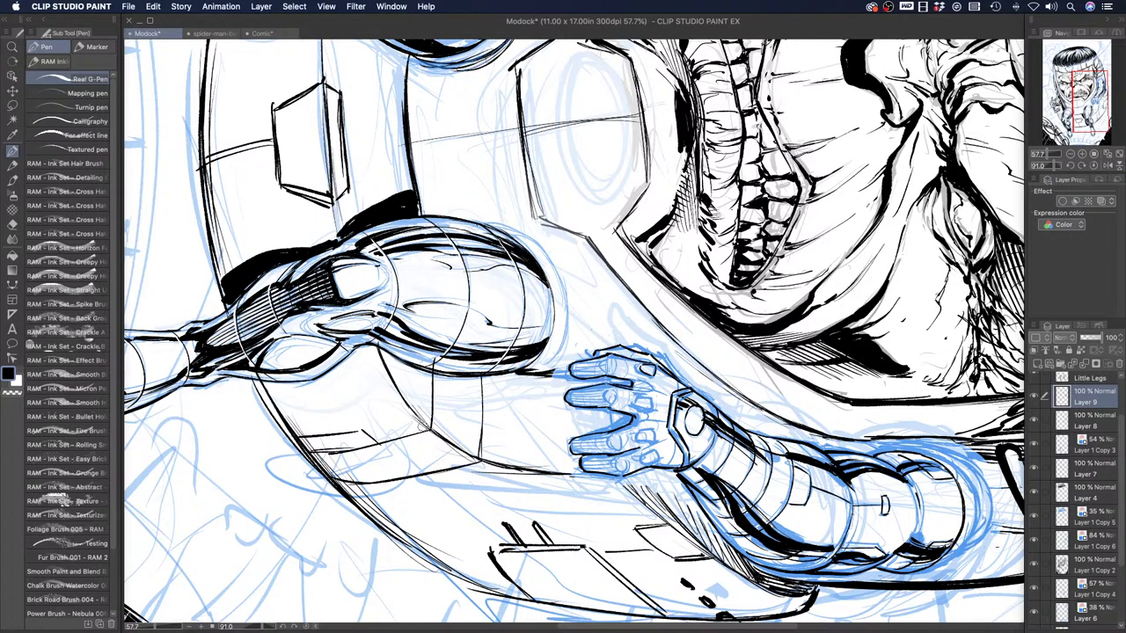
# Ink the knuckle plates and finger details on the hanging mechanical hand
pyautogui.press('r')
pyautogui.moveTo(434, 466); pyautogui.dragTo(735, 529)
pyautogui.press('p')
pyautogui.moveTo(492, 400); pyautogui.dragTo(517, 475)
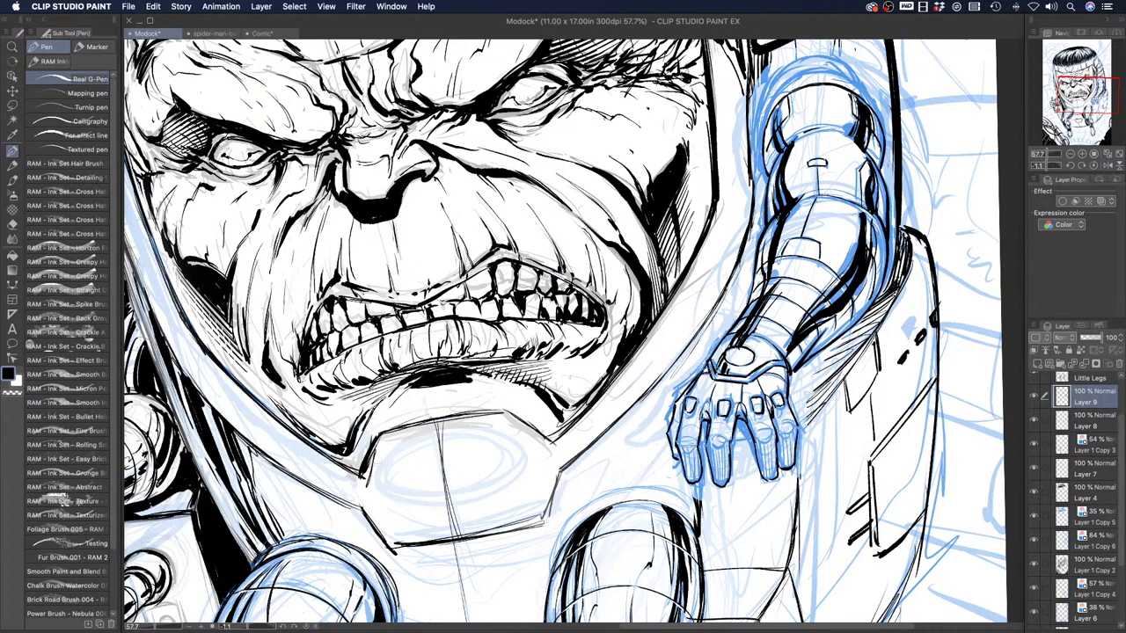
# Reset the canvas rotation and view the whole page to check the inked arm against the full figure
pyautogui.click(12, 46)
pyautogui.moveTo(429, 246); pyautogui.dragTo(454, 323)
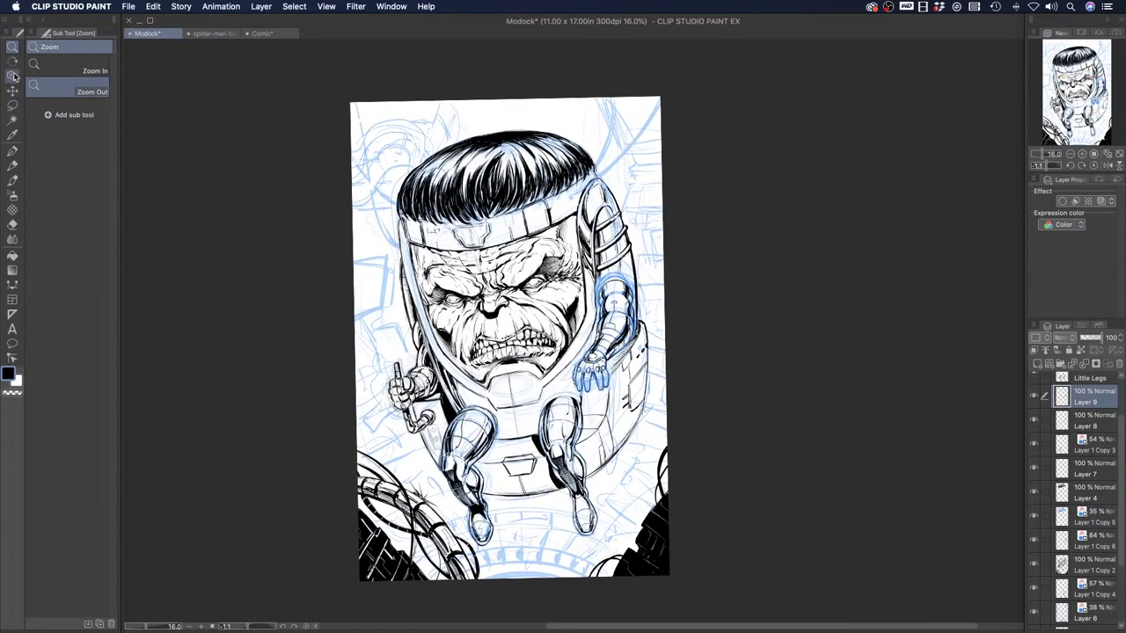
pyautogui.doubleClick(13, 65)
pyautogui.click(13, 47)
pyautogui.click(437, 359)
pyautogui.keyDown('alt'); pyautogui.click(397, 301); pyautogui.keyUp('alt')
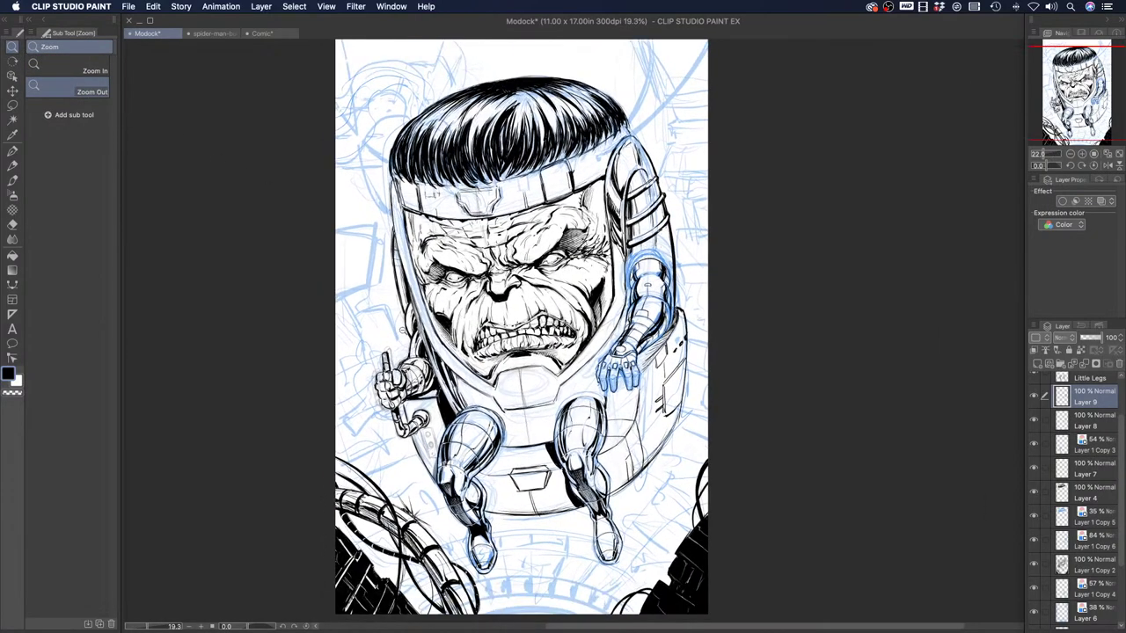